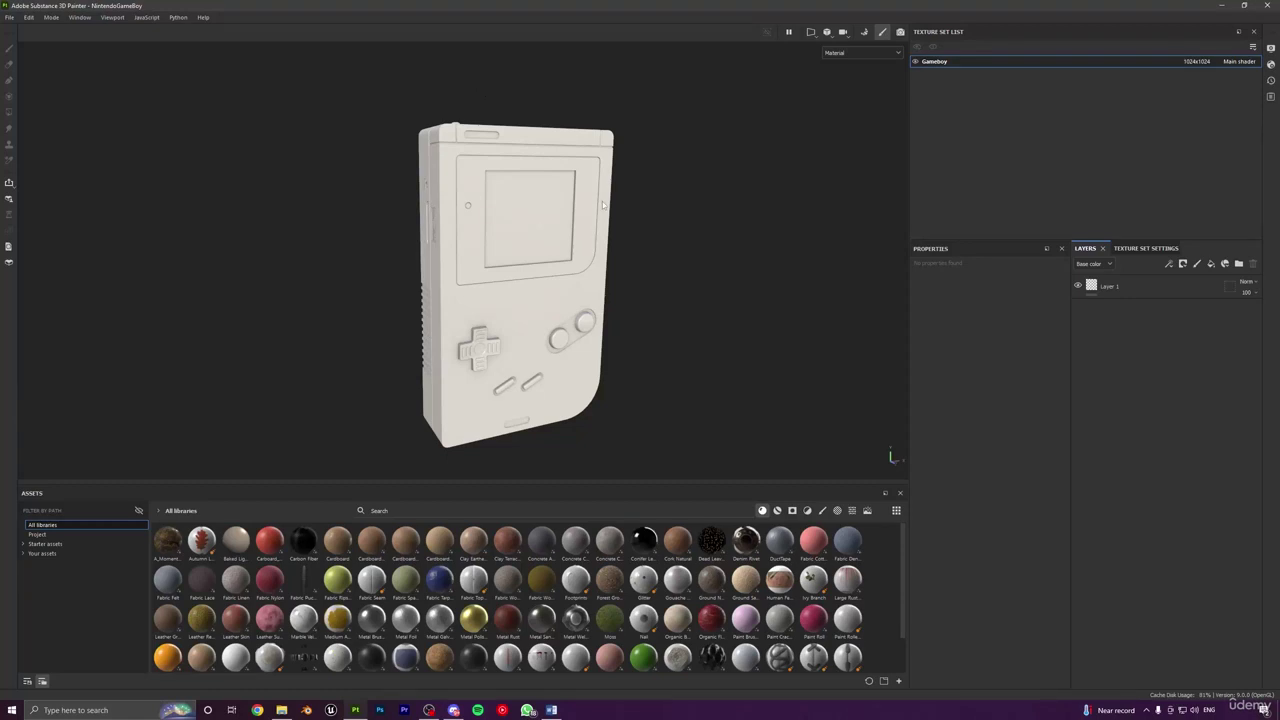
Step: Enlarge the Assets area upward and widen the Properties and Texture Set List area beside the 3D viewport
{"action": "left_click_drag", "start_coordinate": [603, 205], "coordinate": [587, 167], "text": "alt"}
{"action": "left_click_drag", "start_coordinate": [601, 232], "coordinate": [565, 261], "text": "alt"}
{"action": "left_click_drag", "start_coordinate": [489, 292], "coordinate": [586, 303], "text": "alt"}
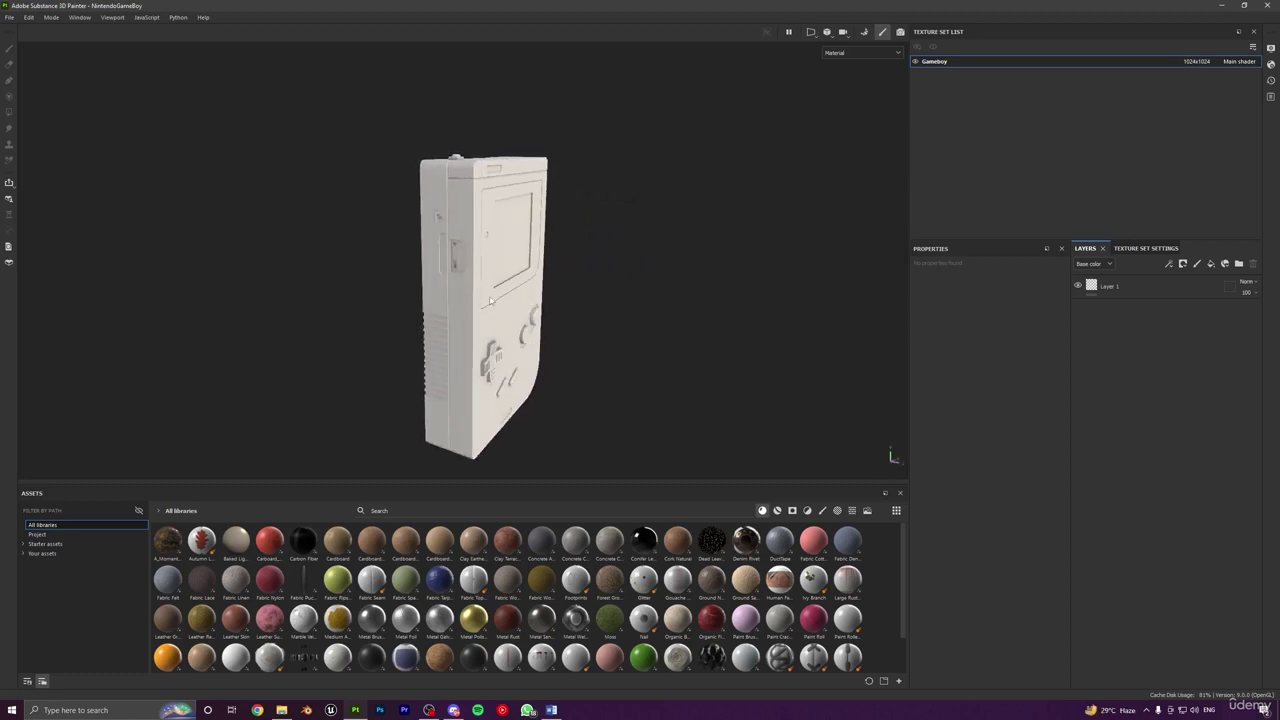
{"action": "left_click_drag", "start_coordinate": [490, 301], "coordinate": [594, 438], "text": "alt"}
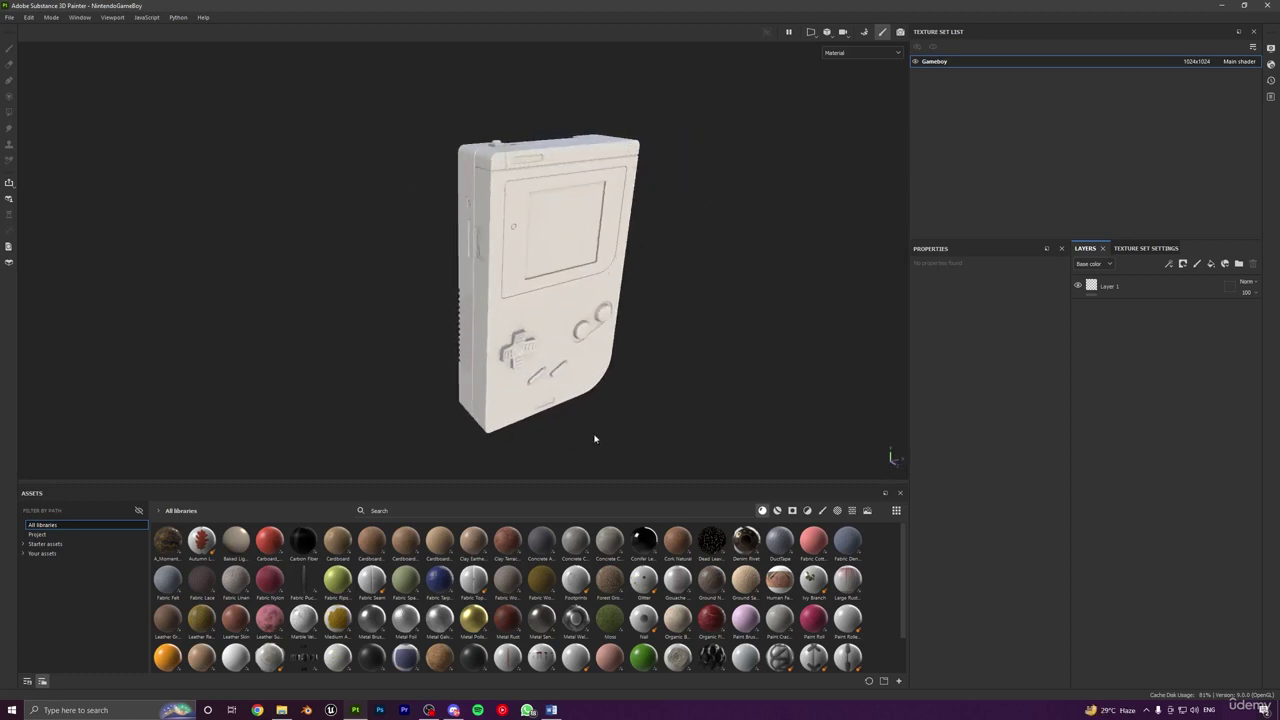
{"action": "left_click_drag", "start_coordinate": [584, 487], "coordinate": [586, 447]}
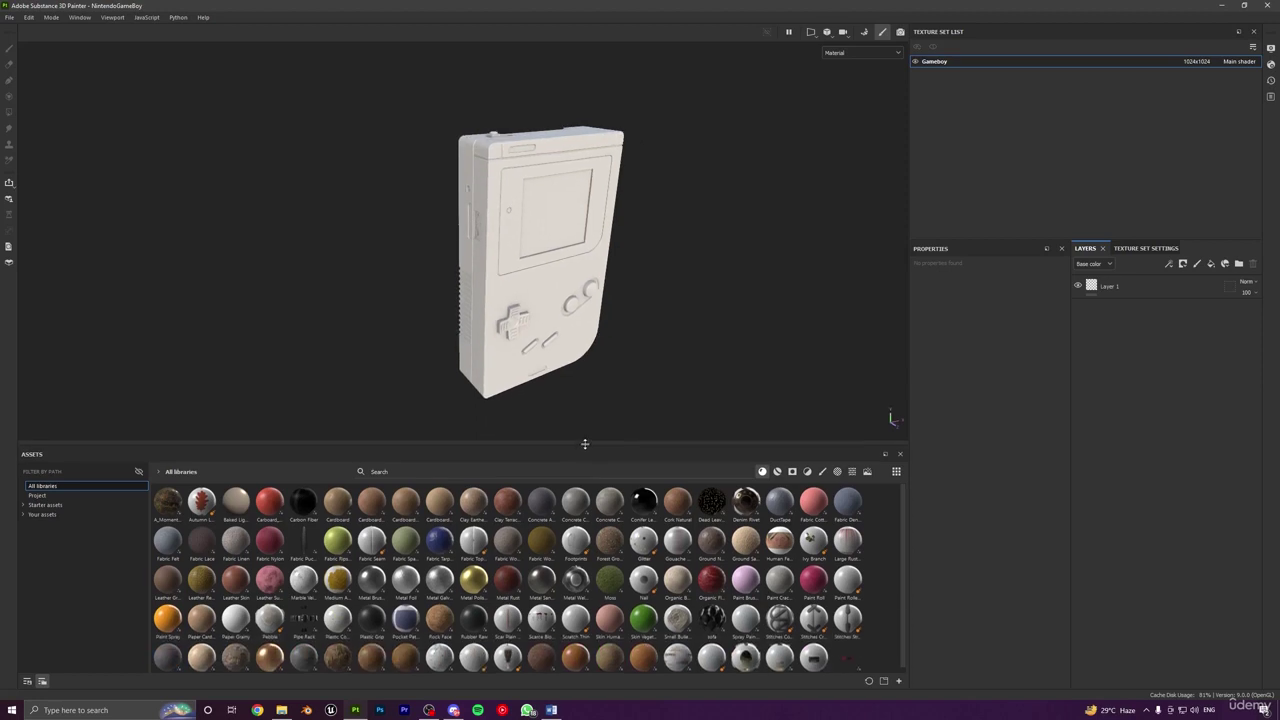
{"action": "middle_click_drag", "start_coordinate": [664, 281], "coordinate": [588, 288], "text": "alt"}
{"action": "scroll", "coordinate": [583, 299], "scroll_direction": "up", "scroll_amount": 2}
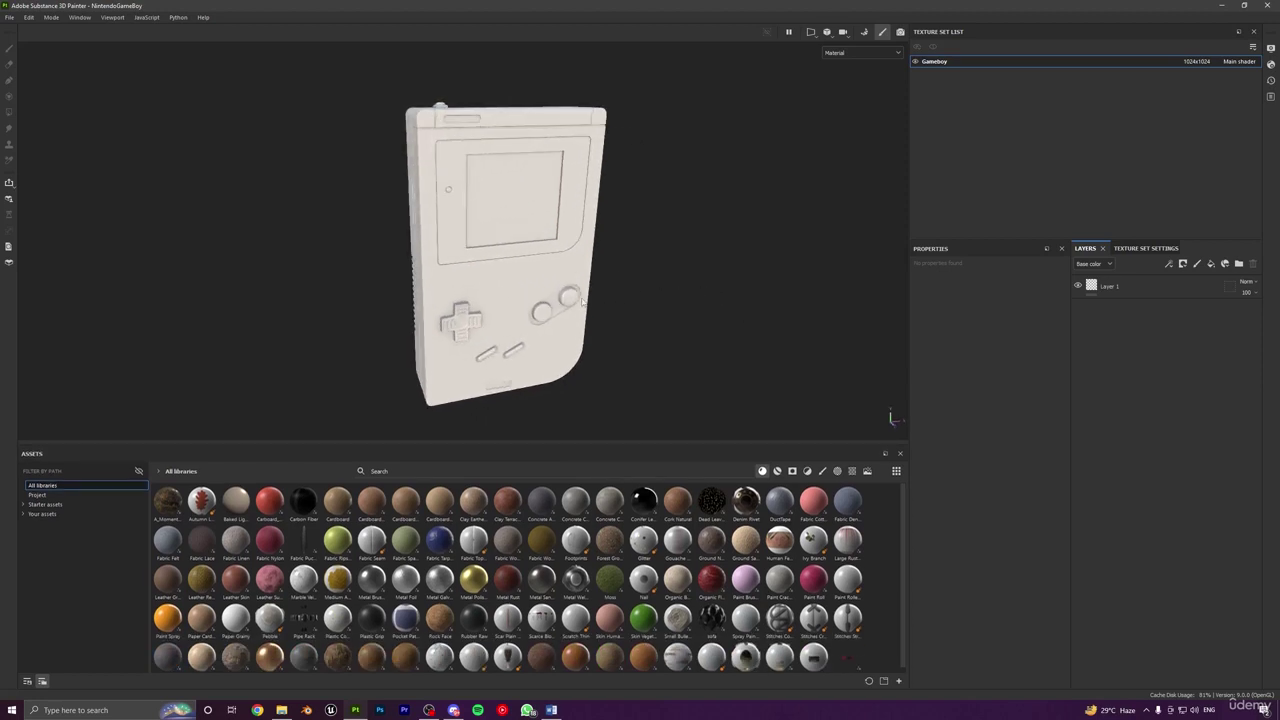
{"action": "left_click_drag", "start_coordinate": [597, 270], "coordinate": [640, 251], "text": "alt"}
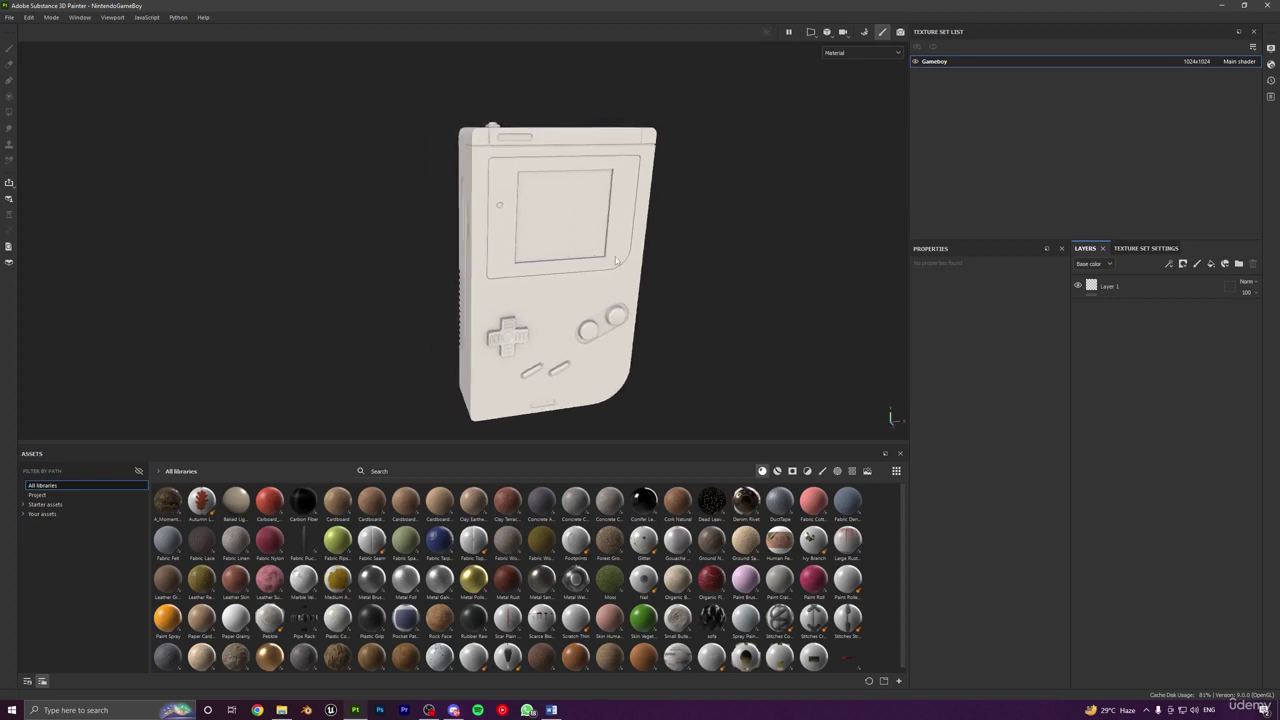
{"action": "left_click_drag", "start_coordinate": [655, 294], "coordinate": [666, 286], "text": "alt"}
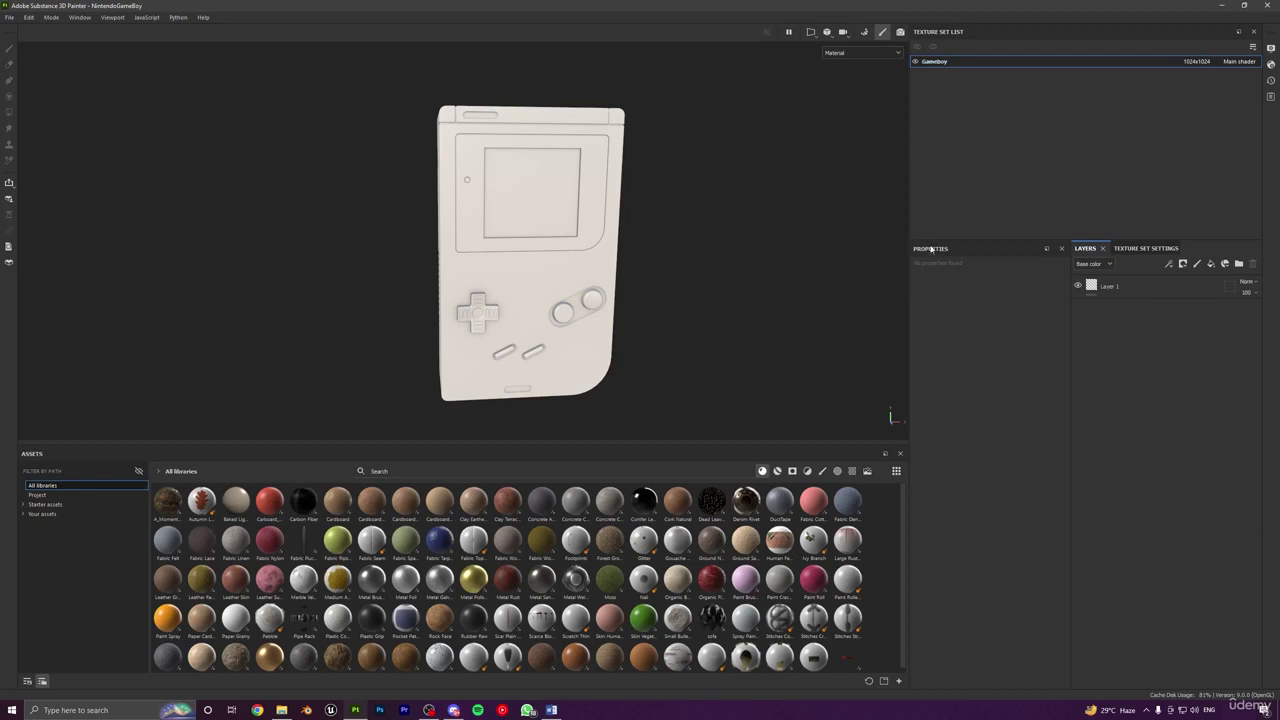
{"action": "left_click_drag", "start_coordinate": [909, 256], "coordinate": [869, 256]}
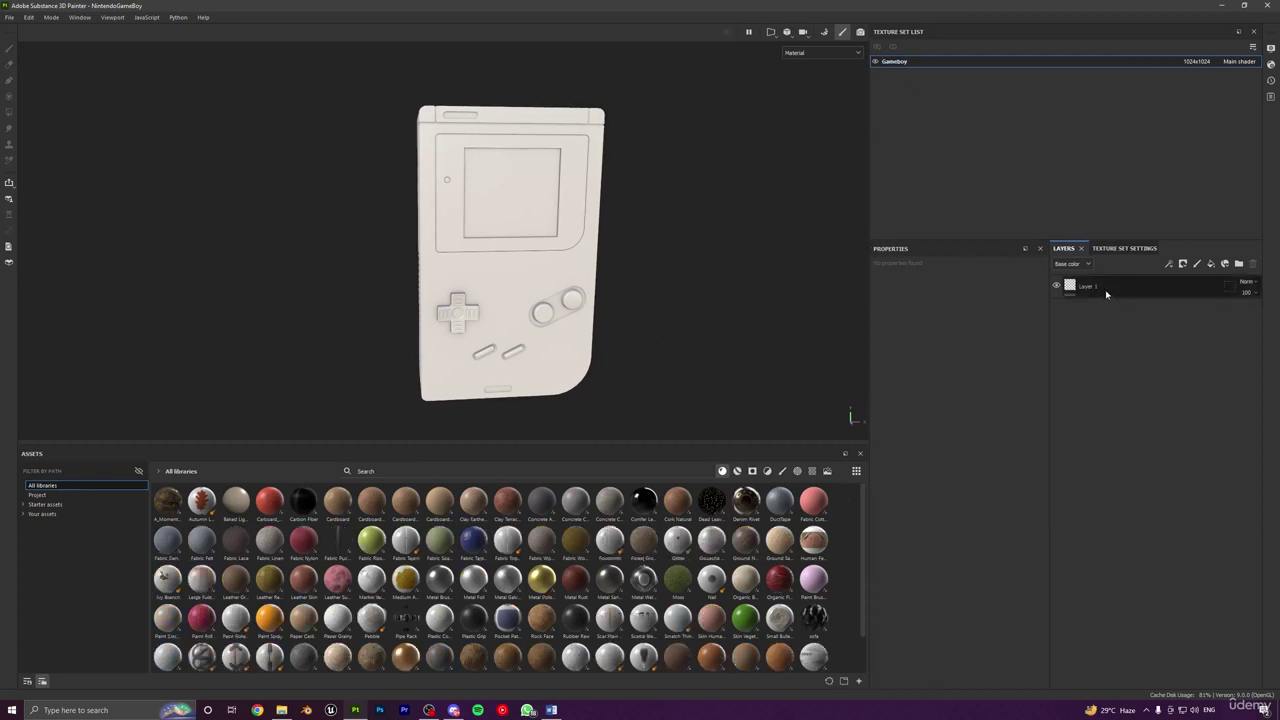
Step: Delete the default paint layer, Layer 1, from the layer stack
{"action": "left_click", "coordinate": [1100, 290]}
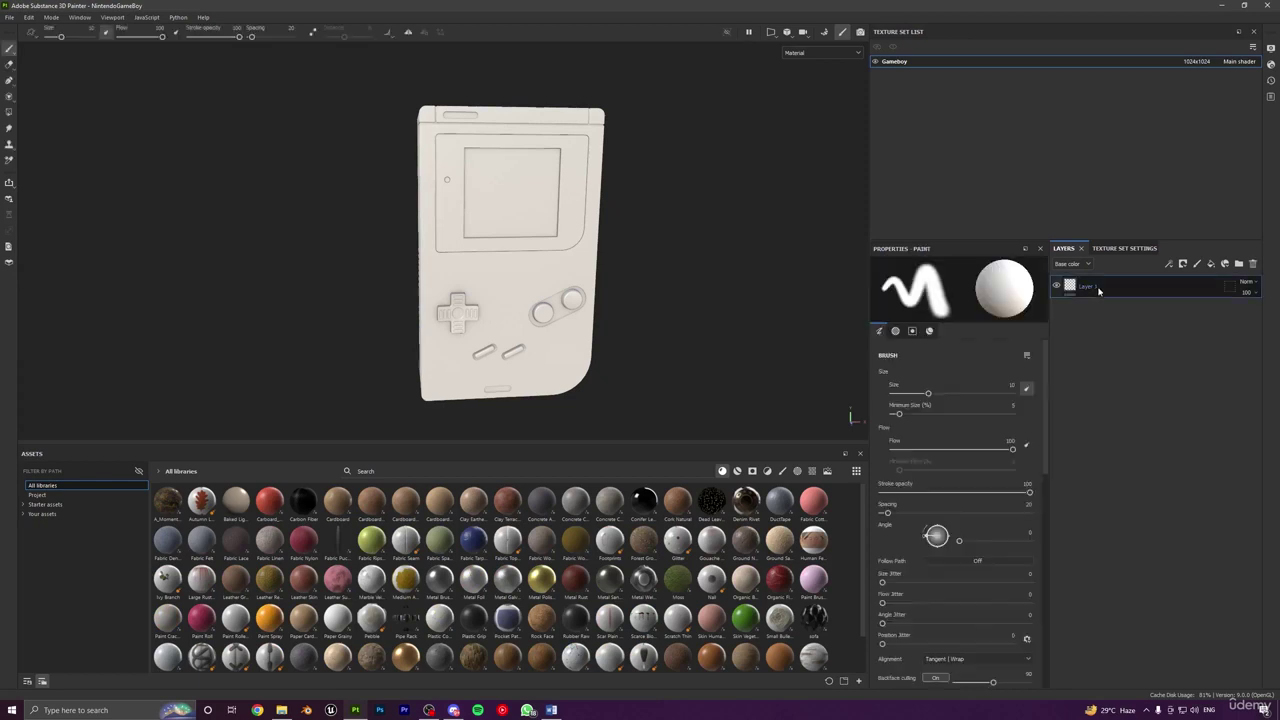
{"action": "left_click", "coordinate": [1253, 265]}
Step: Examine the untextured Game Boy model's casing, screen, side details and control buttons from several angles
{"action": "middle_click_drag", "start_coordinate": [642, 315], "coordinate": [714, 323], "text": "alt"}
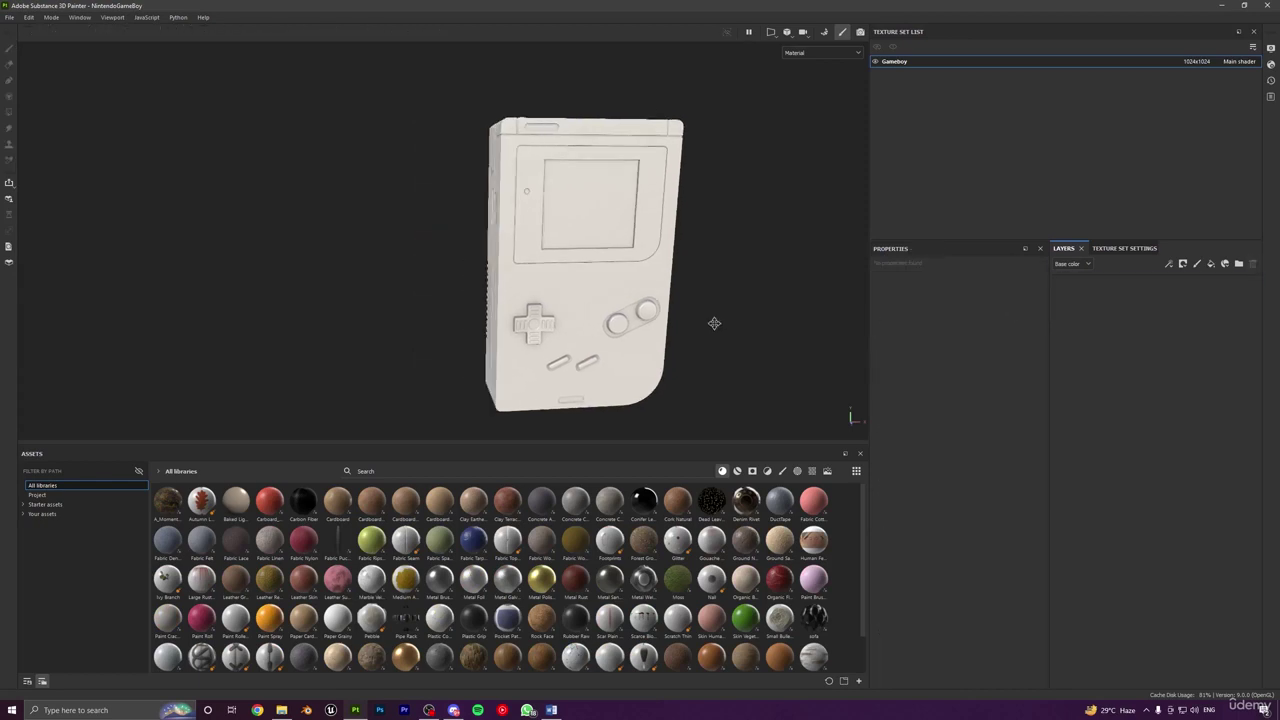
{"action": "left_click_drag", "start_coordinate": [637, 298], "coordinate": [737, 300], "text": "alt"}
{"action": "scroll", "coordinate": [630, 296], "scroll_direction": "up", "scroll_amount": 2}
{"action": "mouse_move", "coordinate": [630, 292]}
{"action": "left_mouse_down", "text": "alt"}
{"action": "mouse_move", "coordinate": [580, 290]}
{"action": "mouse_move", "coordinate": [608, 284]}
{"action": "left_mouse_up", "text": "alt"}
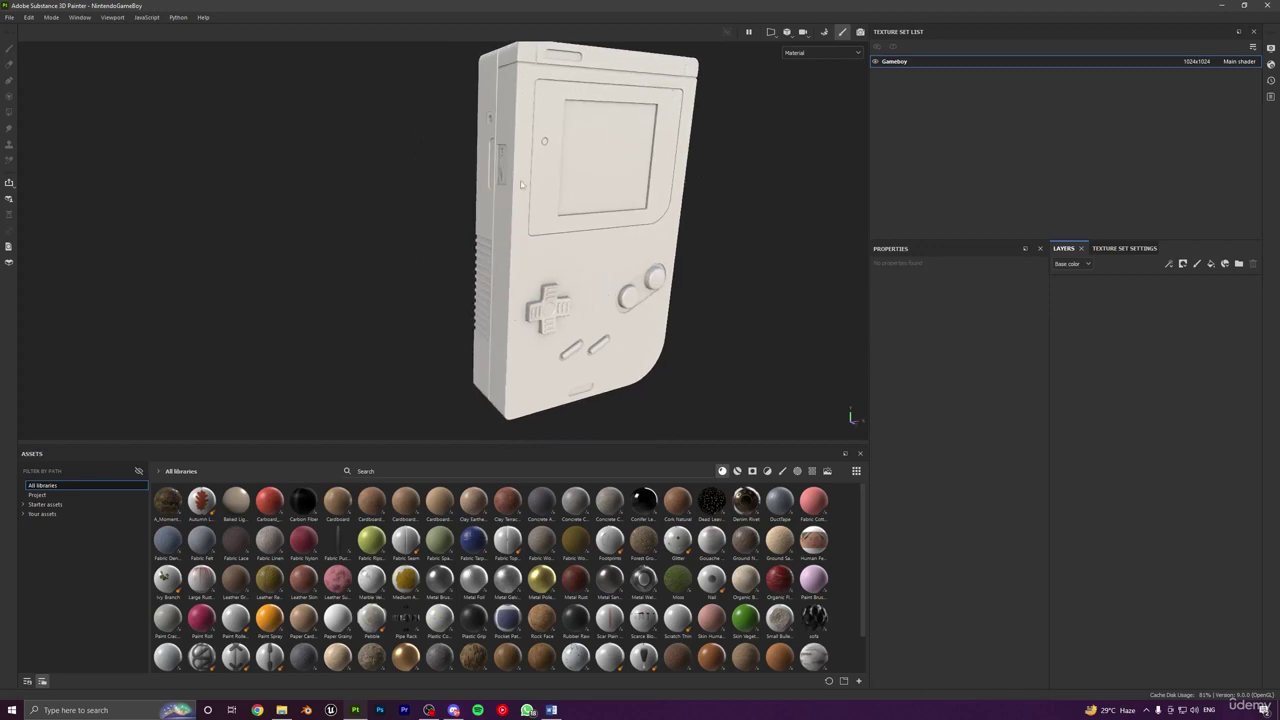
{"action": "left_click_drag", "start_coordinate": [521, 184], "coordinate": [495, 211], "text": "alt"}
{"action": "middle_click_drag", "start_coordinate": [536, 259], "coordinate": [517, 193], "text": "alt"}
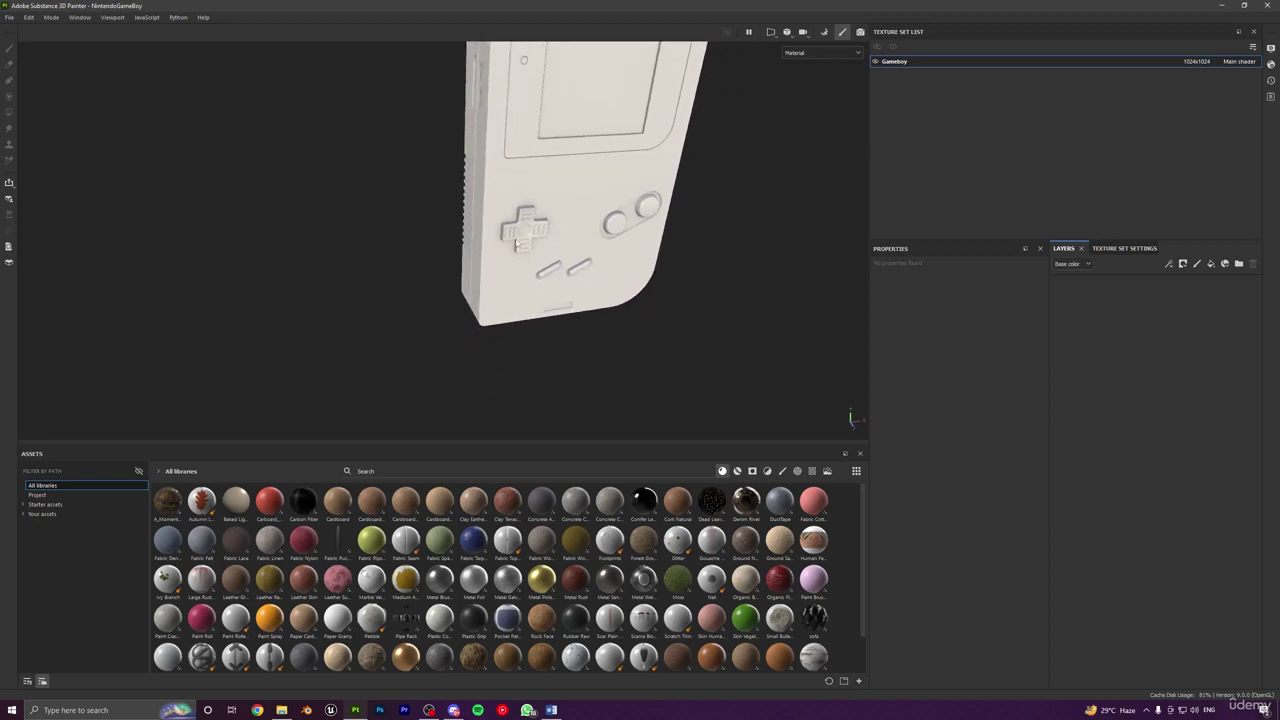
{"action": "middle_click_drag", "start_coordinate": [563, 266], "coordinate": [598, 291], "text": "alt"}
{"action": "middle_click_drag", "start_coordinate": [567, 219], "coordinate": [581, 271], "text": "alt"}
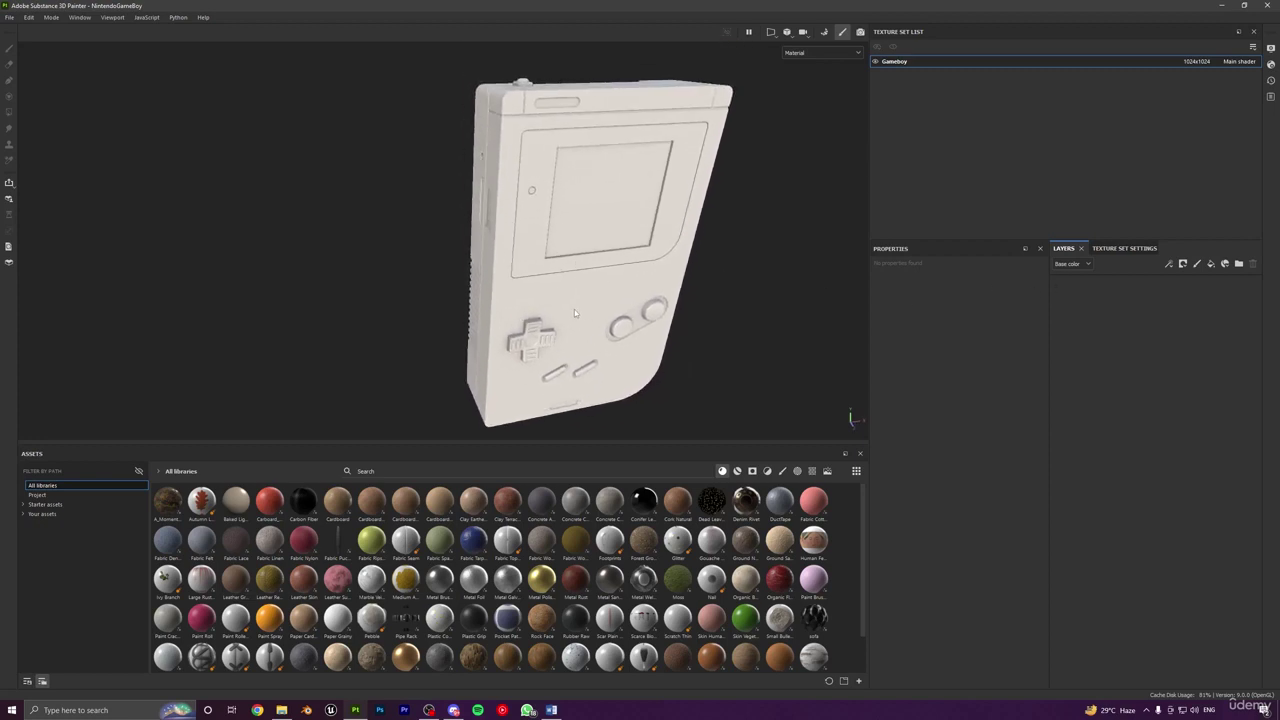
Step: Add a fill layer to the Gameboy texture set and rename it Base
{"action": "left_click", "coordinate": [1210, 265]}
{"action": "double_click", "coordinate": [1092, 287]}
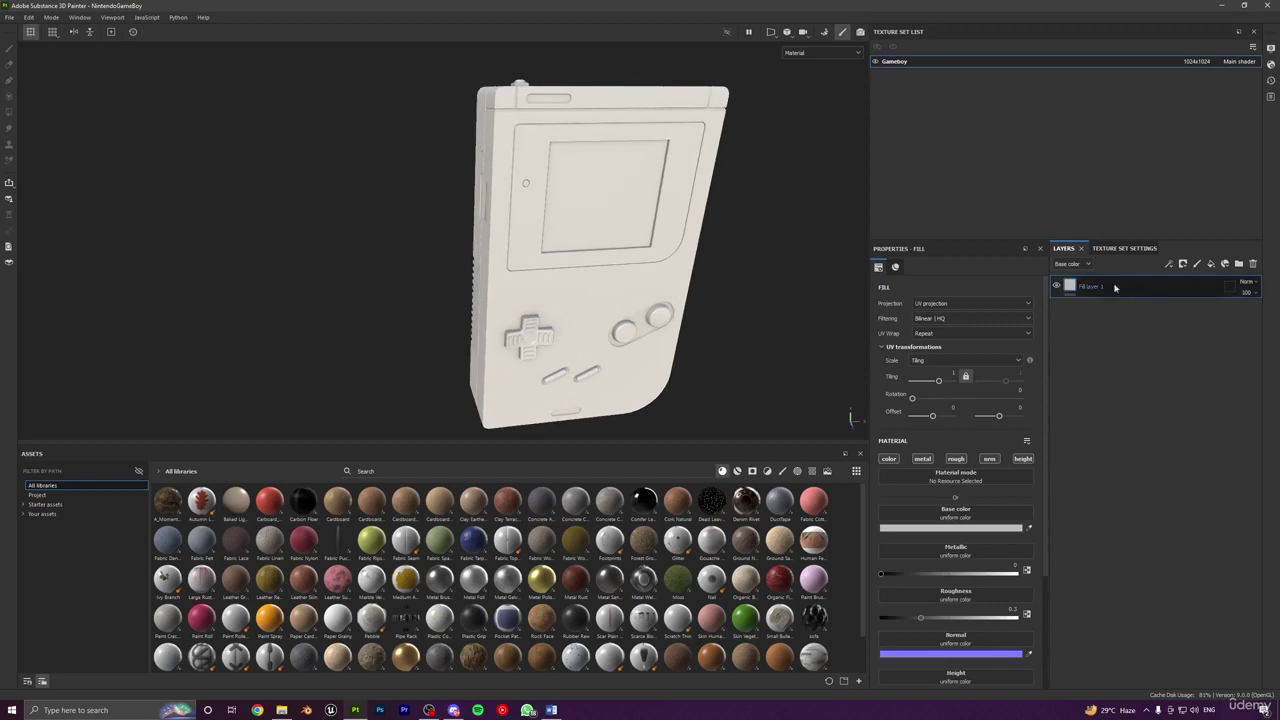
{"action": "type", "text": "Base"}
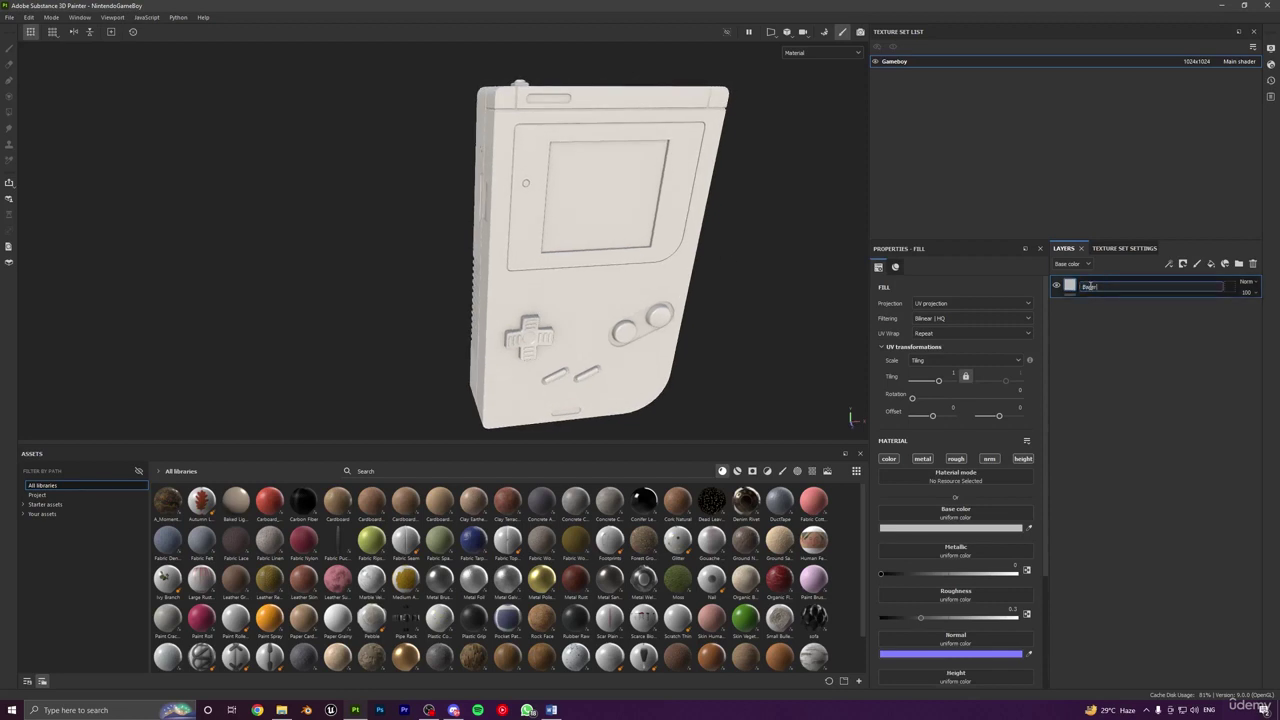
{"action": "key", "text": "Return"}
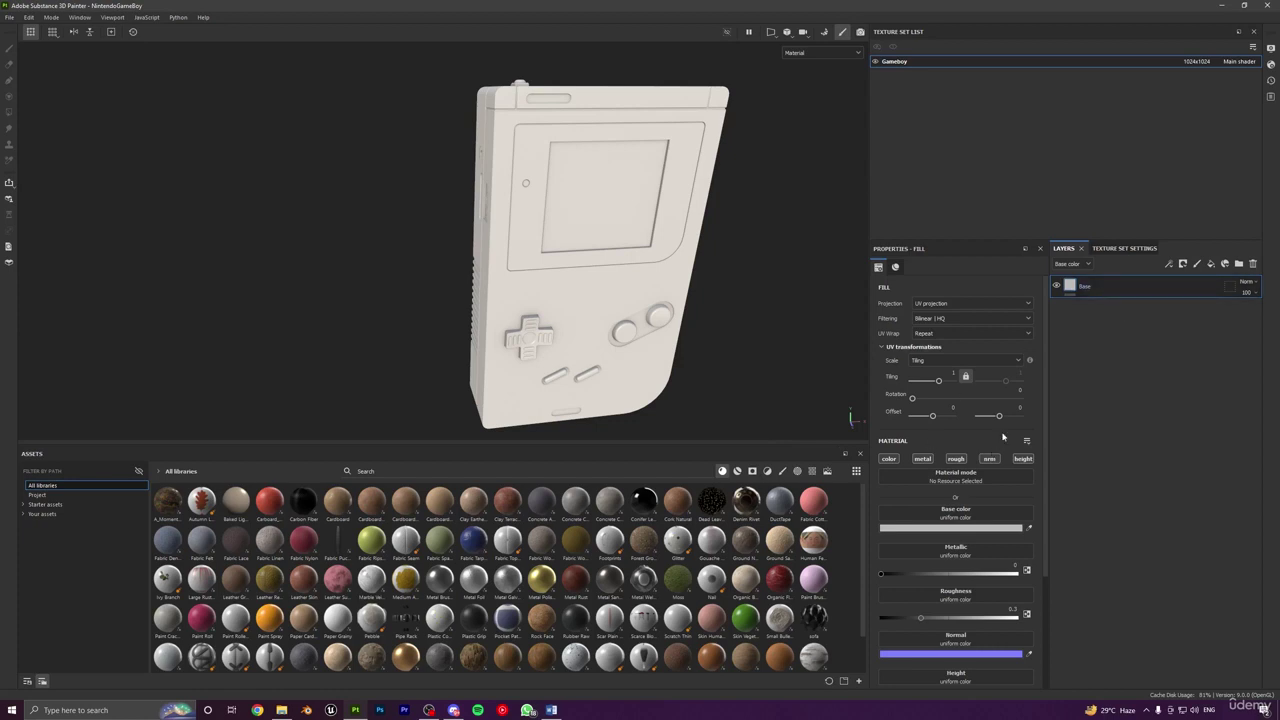
Step: Try a red base color with metallic 1 and roughness about 0.15 on the Base fill layer, and undo these changes
{"action": "scroll", "coordinate": [930, 437], "scroll_direction": "down", "scroll_amount": 3}
{"action": "left_click_drag", "start_coordinate": [692, 292], "coordinate": [646, 297], "text": "alt"}
{"action": "middle_click_drag", "start_coordinate": [646, 297], "coordinate": [591, 322], "text": "alt"}
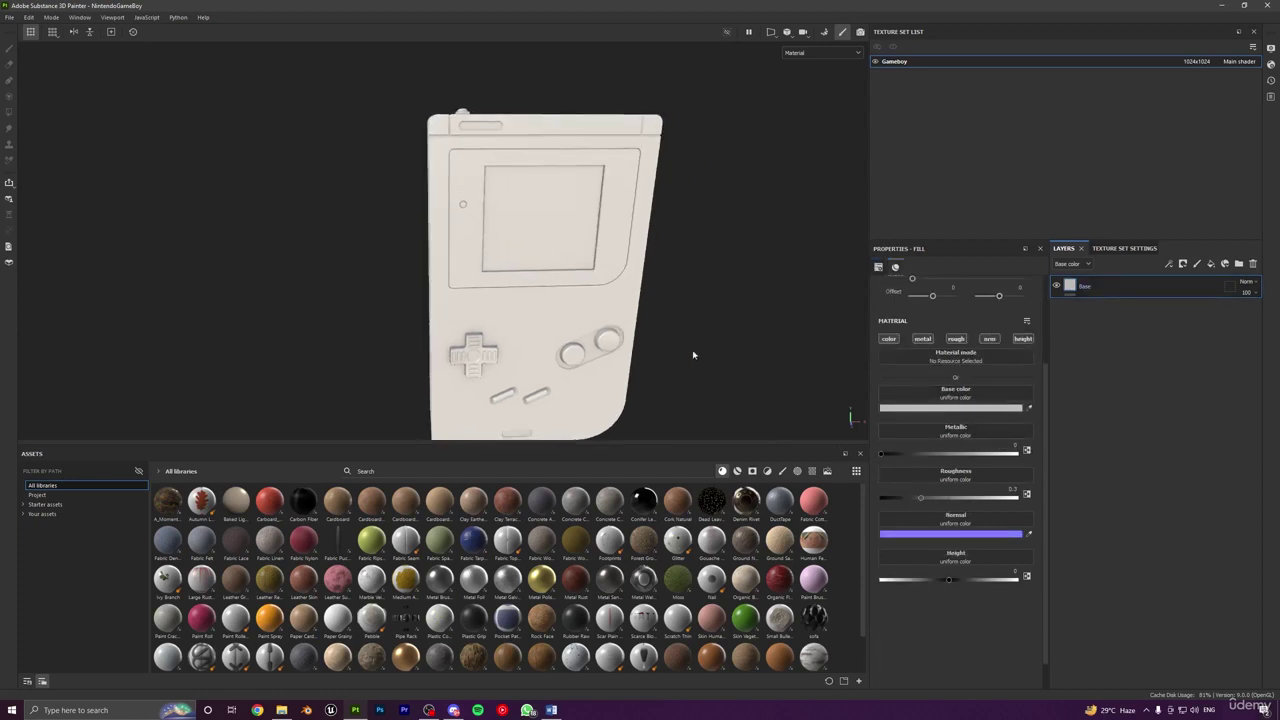
{"action": "left_click", "coordinate": [969, 408]}
{"action": "left_click", "coordinate": [1064, 470]}
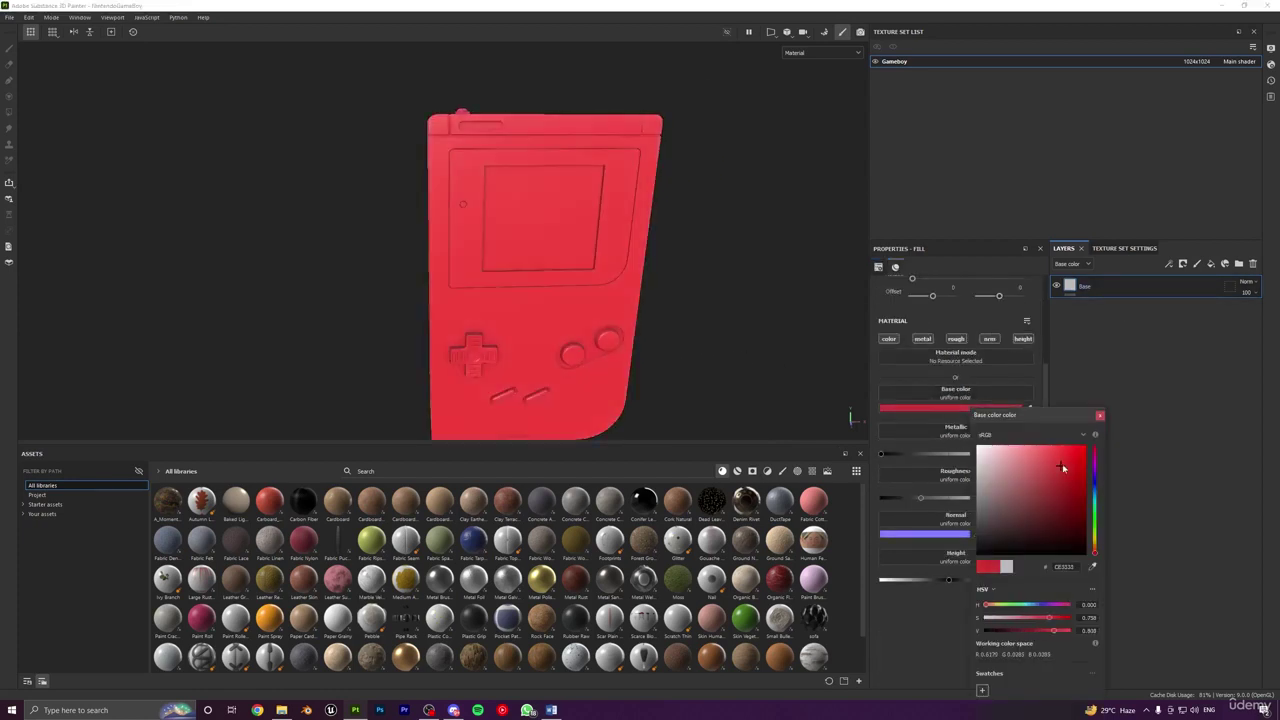
{"action": "left_click", "coordinate": [1100, 415]}
{"action": "left_click_drag", "start_coordinate": [881, 453], "coordinate": [1054, 458]}
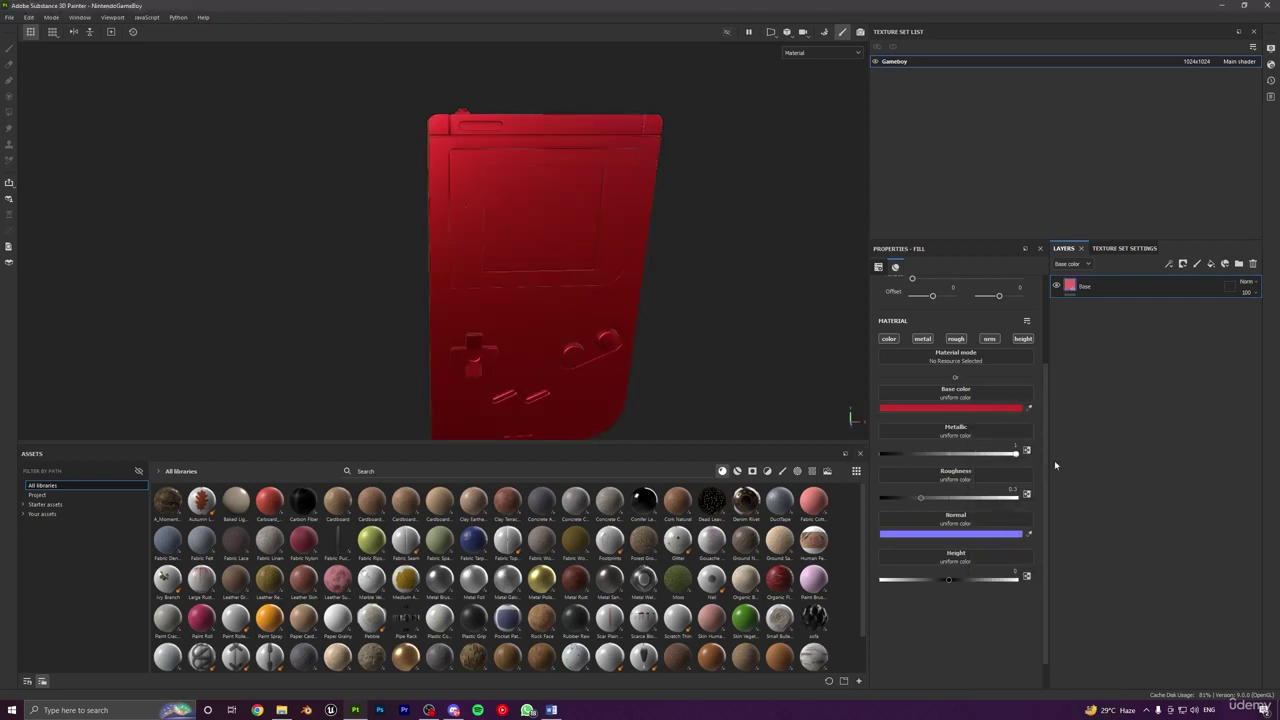
{"action": "mouse_move", "coordinate": [920, 497]}
{"action": "left_mouse_down"}
{"action": "mouse_move", "coordinate": [941, 501]}
{"action": "mouse_move", "coordinate": [902, 494]}
{"action": "left_mouse_up"}
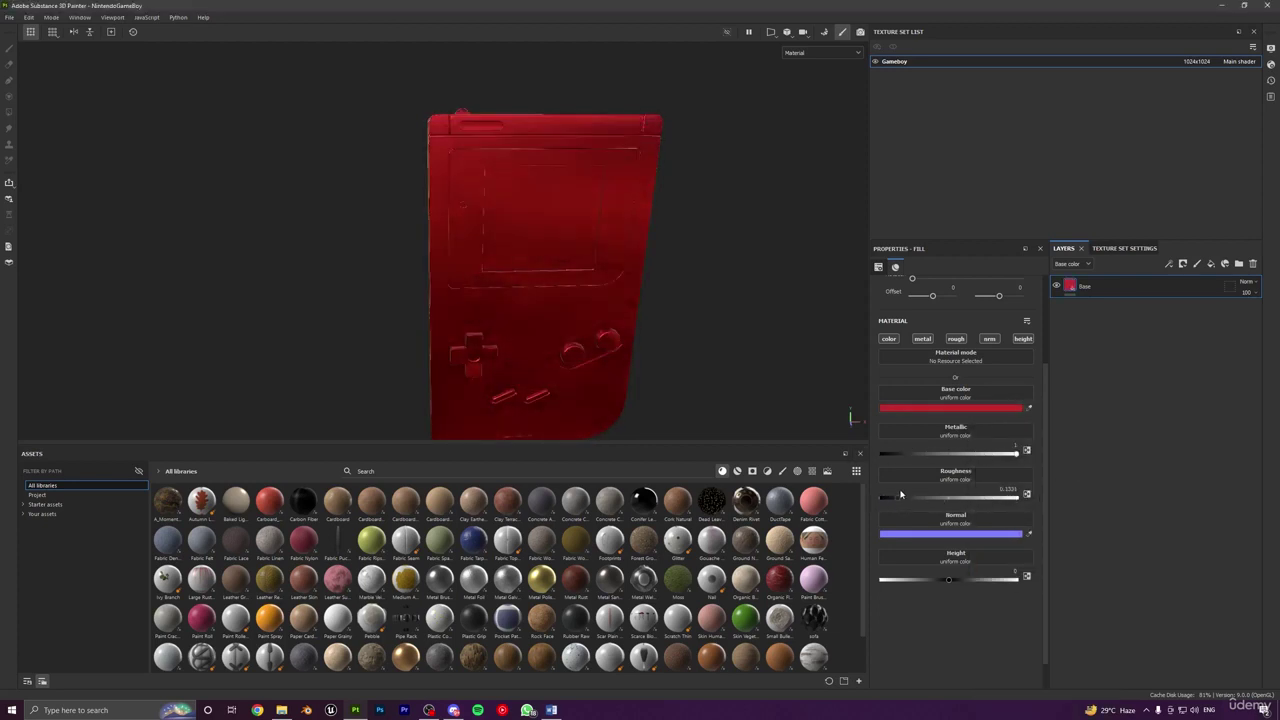
{"action": "key", "text": "ctrl+z"}
{"action": "key", "text": "ctrl+z"}
{"action": "key", "text": "ctrl+z"}
Step: Switch to File Explorer, open the Links text file from the Creating a Nintendo Game Boy folder and copy its GameBoy color palette URL
{"action": "left_click_drag", "start_coordinate": [577, 347], "coordinate": [606, 356], "text": "alt"}
{"action": "middle_click_drag", "start_coordinate": [580, 358], "coordinate": [600, 284], "text": "alt"}
{"action": "left_click_drag", "start_coordinate": [752, 360], "coordinate": [510, 197], "text": "alt"}
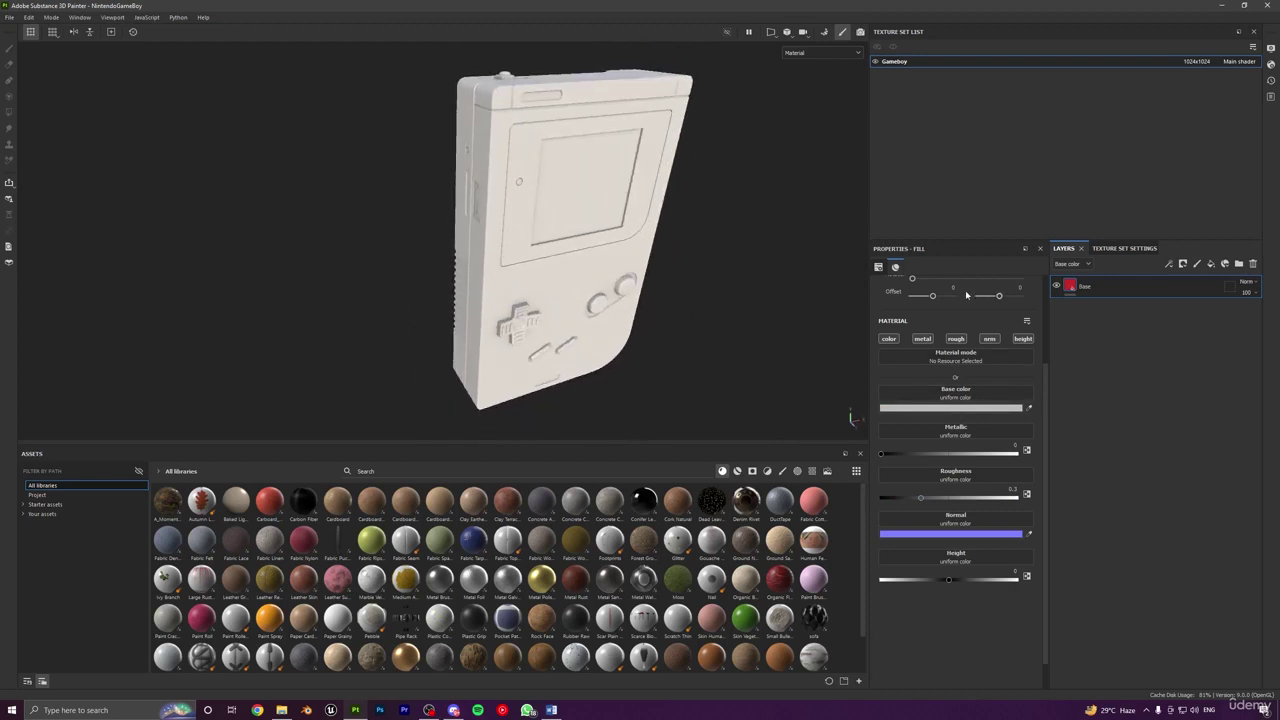
{"action": "left_click", "coordinate": [282, 710]}
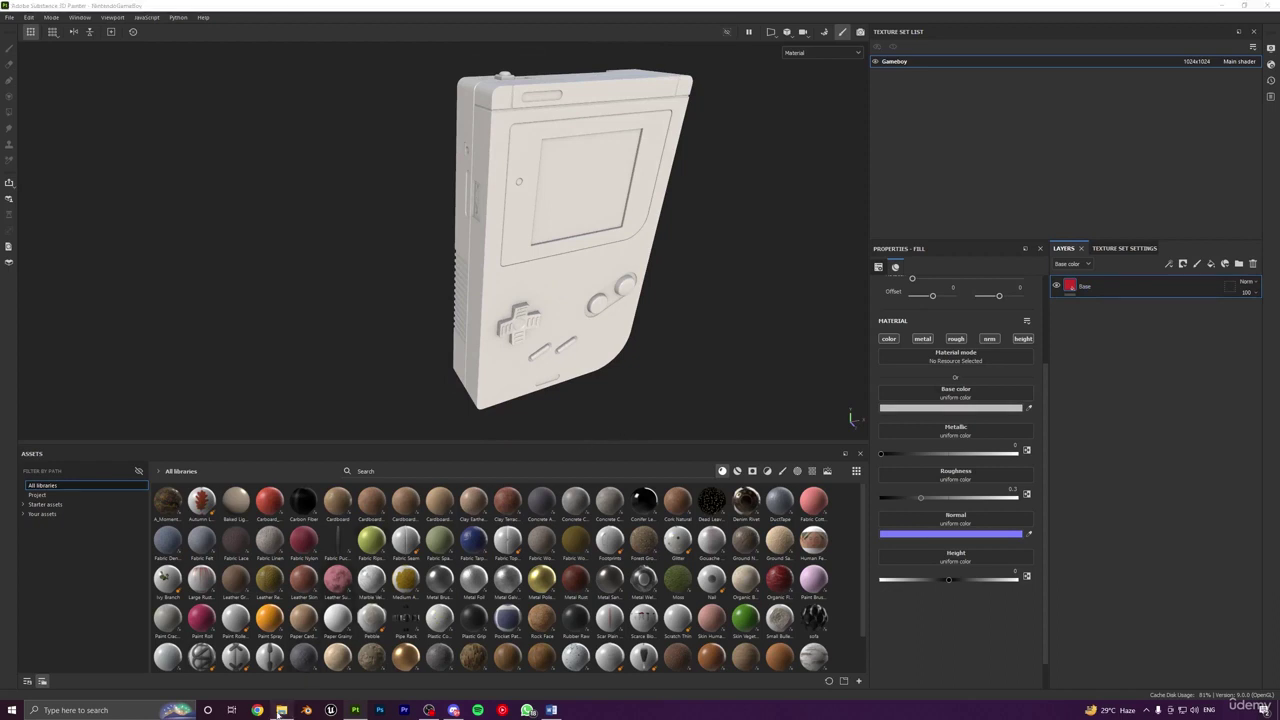
{"action": "double_click", "coordinate": [750, 228]}
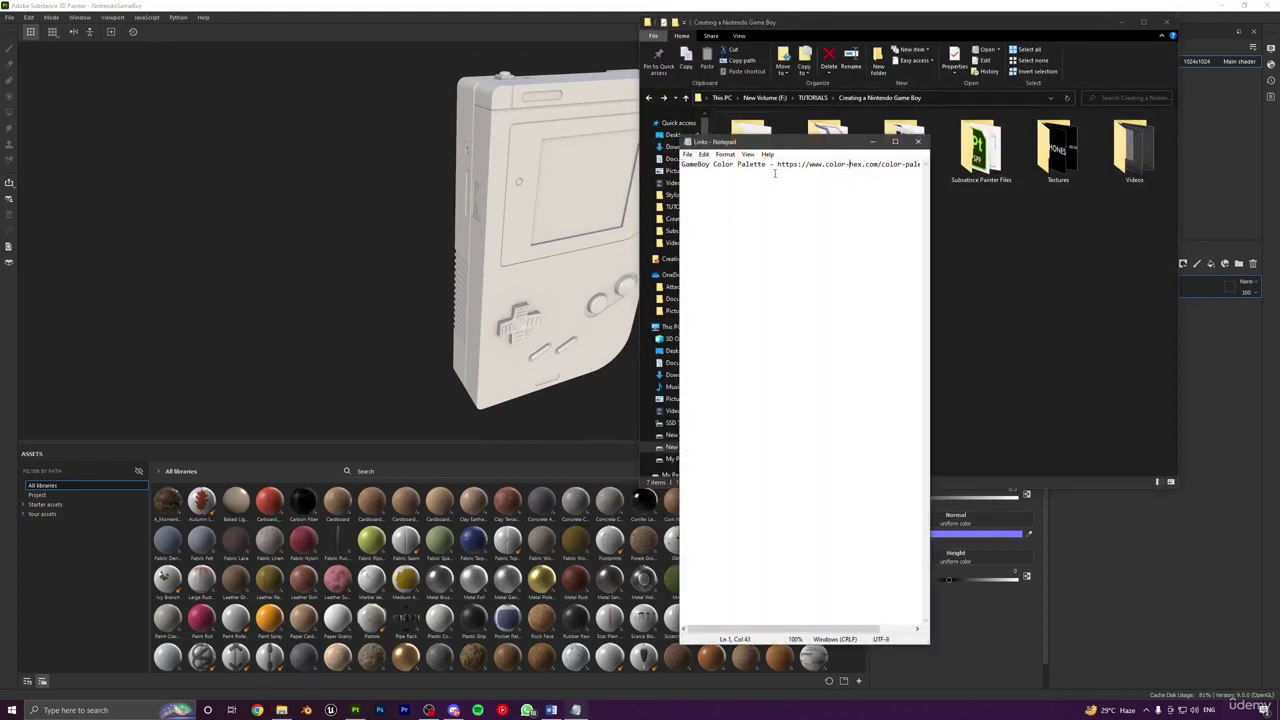
{"action": "left_click_drag", "start_coordinate": [930, 193], "coordinate": [1087, 197]}
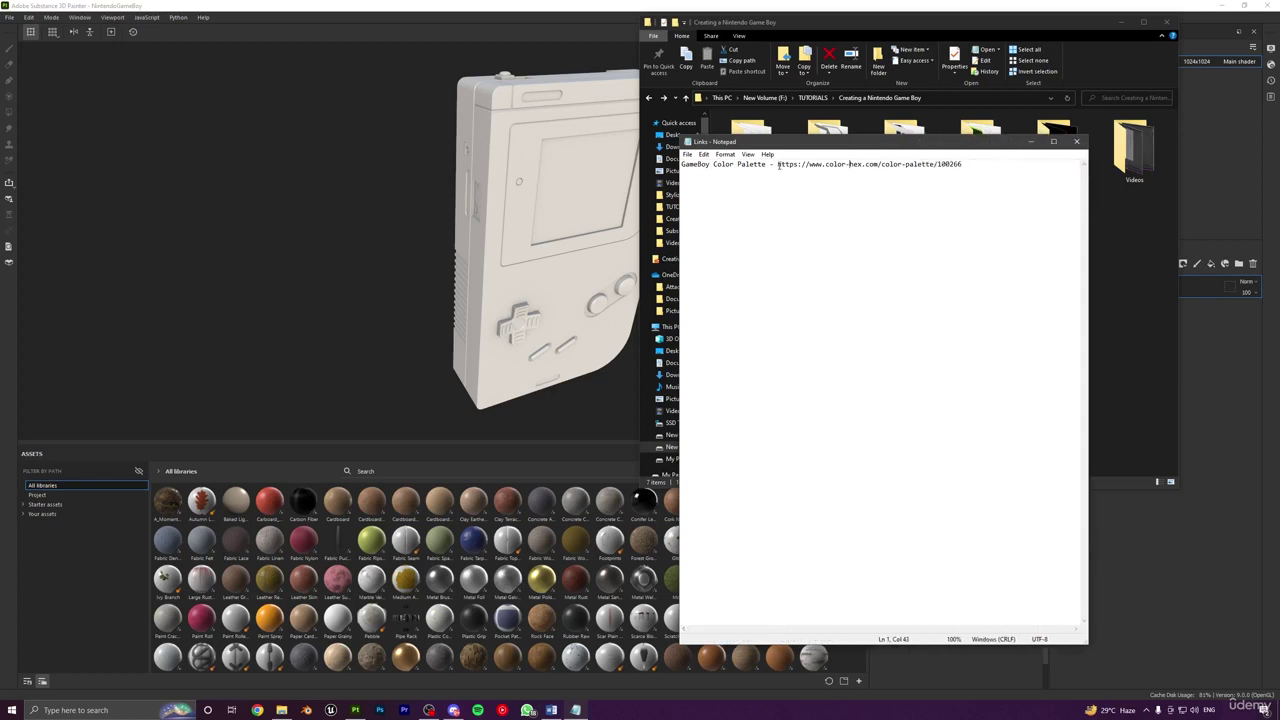
{"action": "left_click_drag", "start_coordinate": [778, 164], "coordinate": [962, 164]}
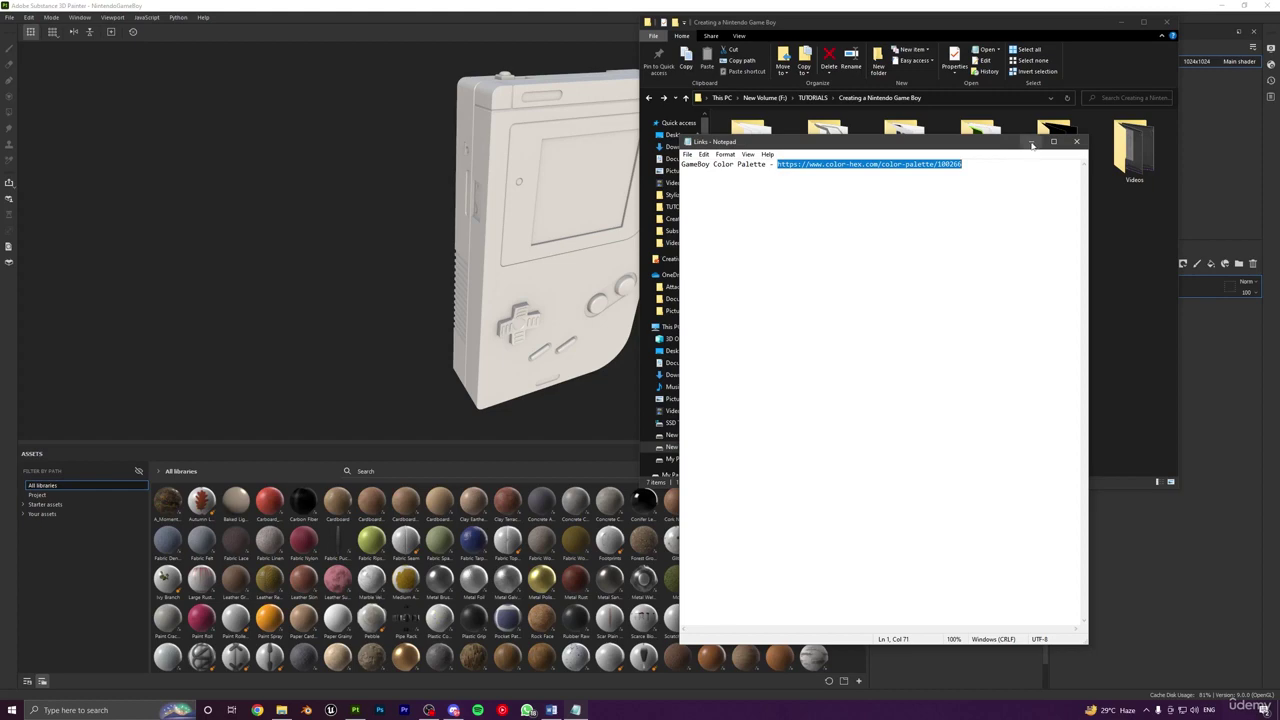
{"action": "left_click", "coordinate": [1031, 142]}
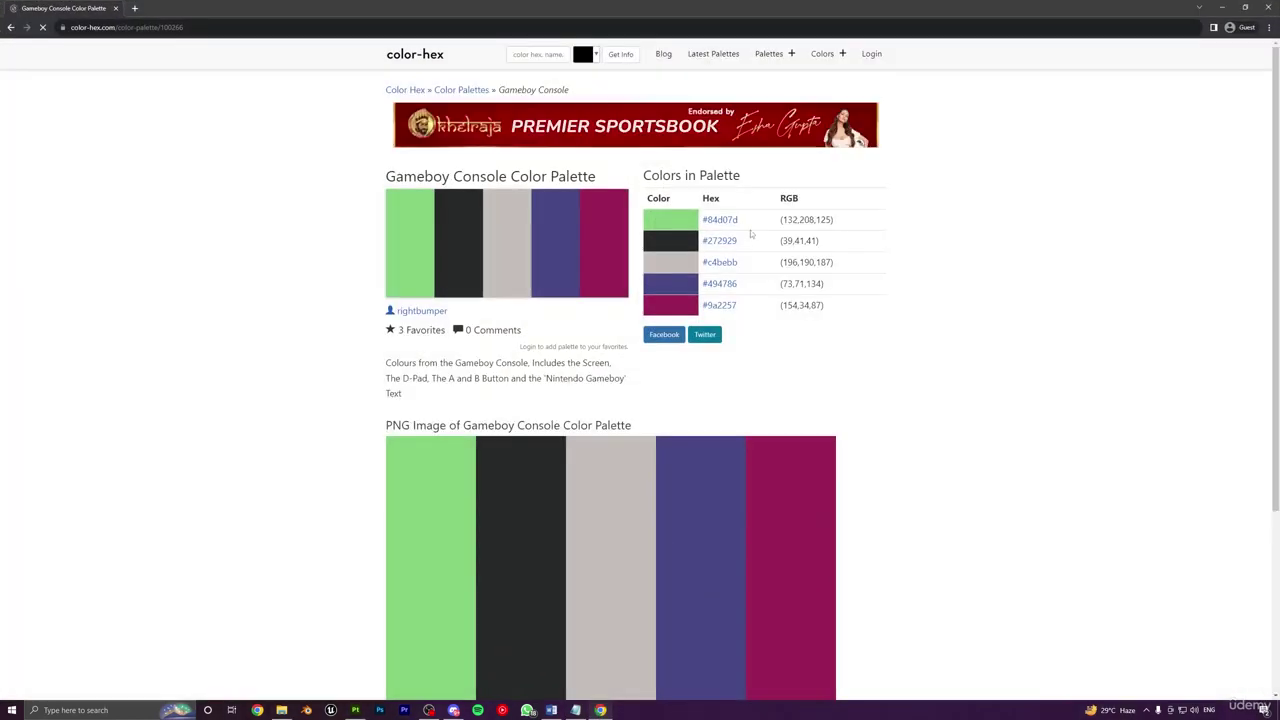
Step: In the web browser, review the color-hex Gameboy Console palette and copy the light grey hex code #c4bebb
{"action": "scroll", "coordinate": [470, 330], "scroll_direction": "down", "scroll_amount": 1}
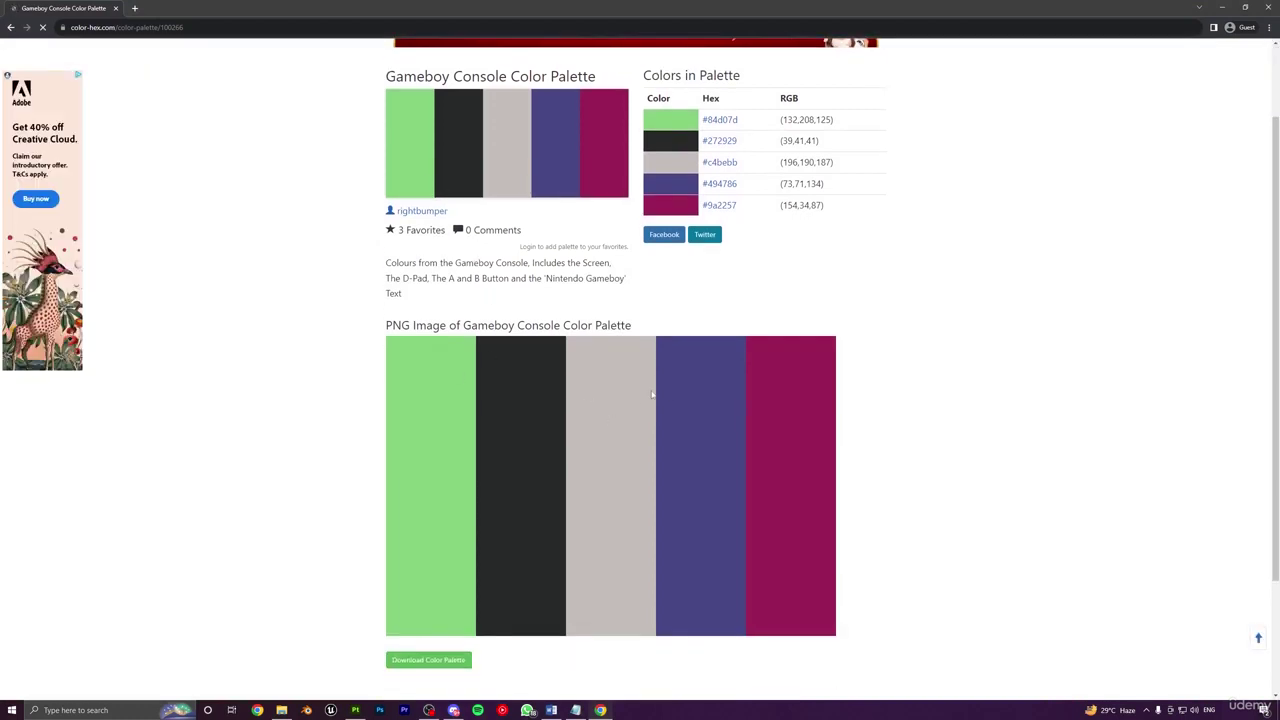
{"action": "scroll", "coordinate": [486, 357], "scroll_direction": "up", "scroll_amount": 1}
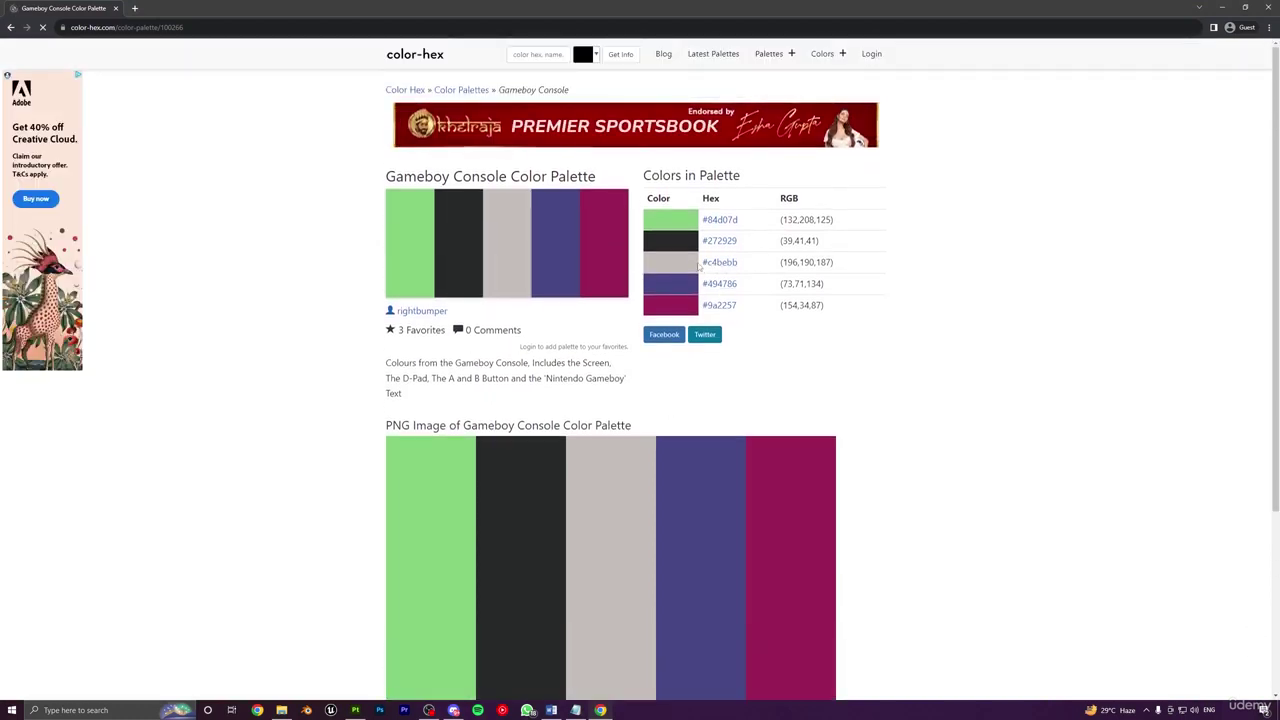
{"action": "left_click_drag", "start_coordinate": [740, 264], "coordinate": [711, 272]}
{"action": "key", "text": "ctrl+c"}
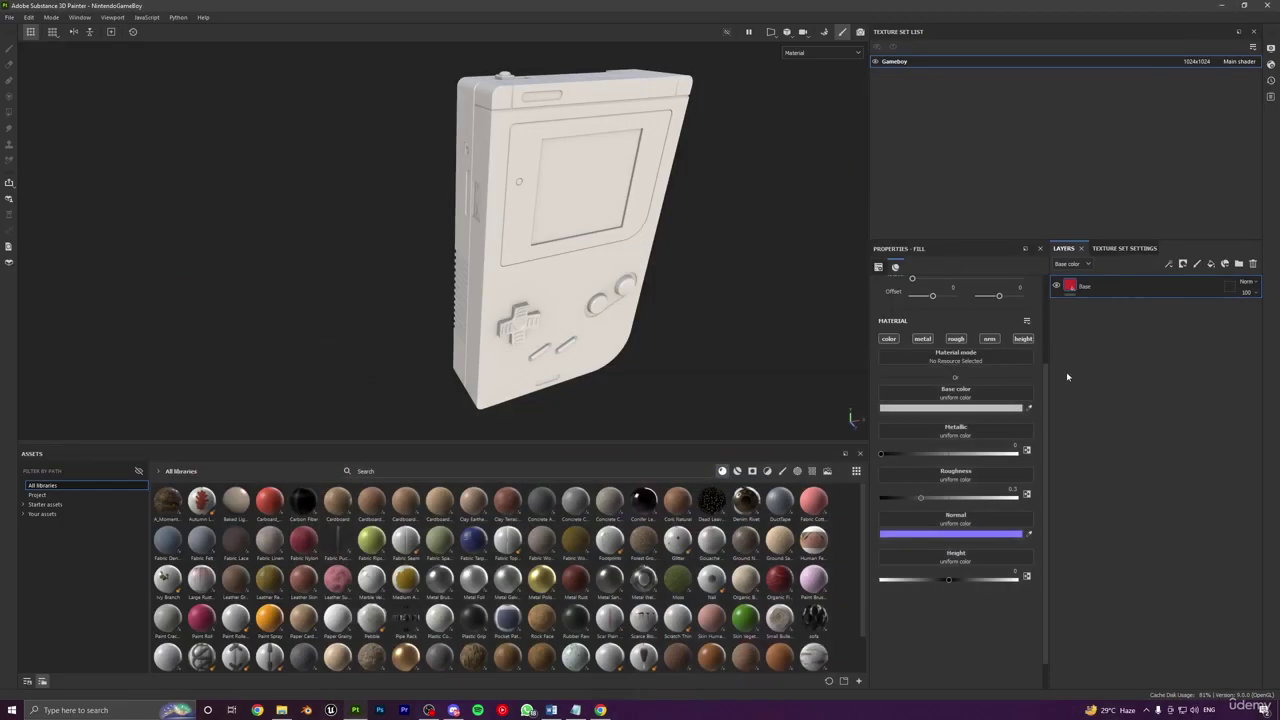
Step: Back in Substance 3D Painter, set the Base fill layer's base color to hex c4bebb
{"action": "left_click", "coordinate": [950, 407]}
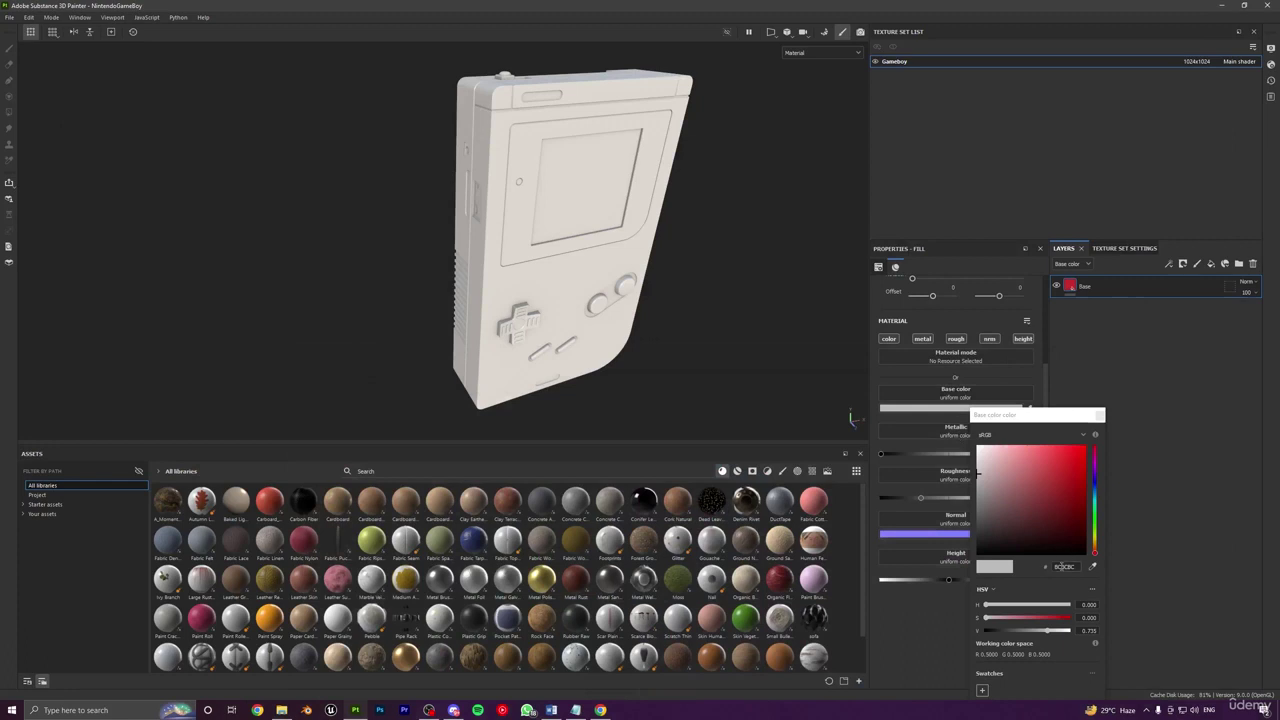
{"action": "double_click", "coordinate": [1062, 567]}
{"action": "key", "text": "ctrl+v"}
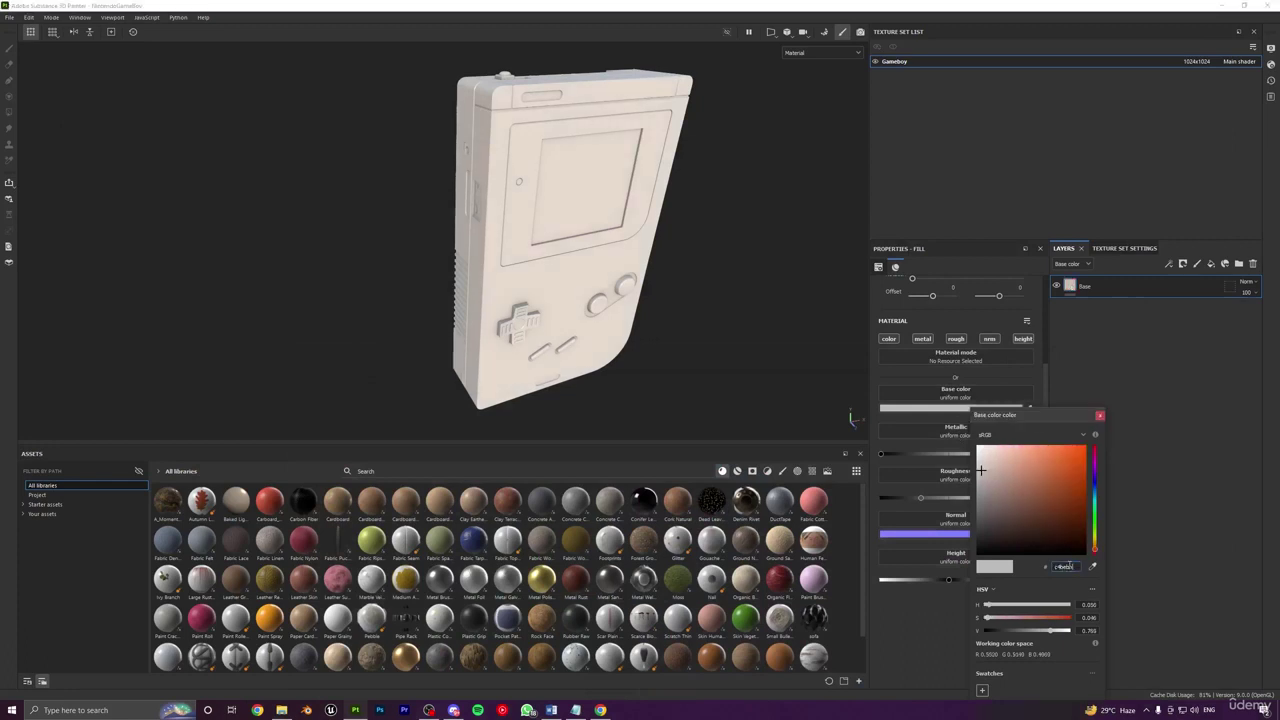
{"action": "left_click", "coordinate": [1101, 416]}
Step: Create a layer folder, move the Base layer into it and name the folder Plastic
{"action": "left_click_drag", "start_coordinate": [470, 307], "coordinate": [307, 279], "text": "alt"}
{"action": "middle_click_drag", "start_coordinate": [691, 320], "coordinate": [562, 291], "text": "alt"}
{"action": "left_click_drag", "start_coordinate": [561, 291], "coordinate": [557, 264], "text": "alt"}
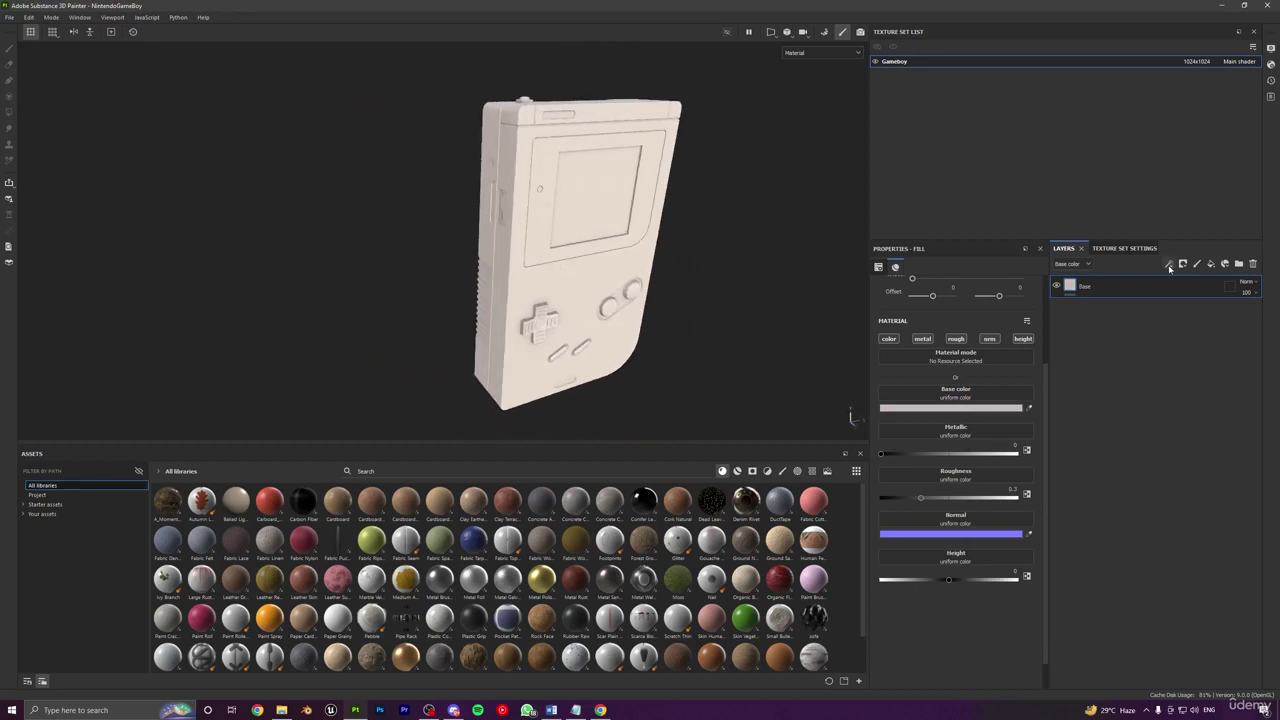
{"action": "left_click", "coordinate": [1240, 264]}
{"action": "left_click_drag", "start_coordinate": [1085, 308], "coordinate": [1120, 289]}
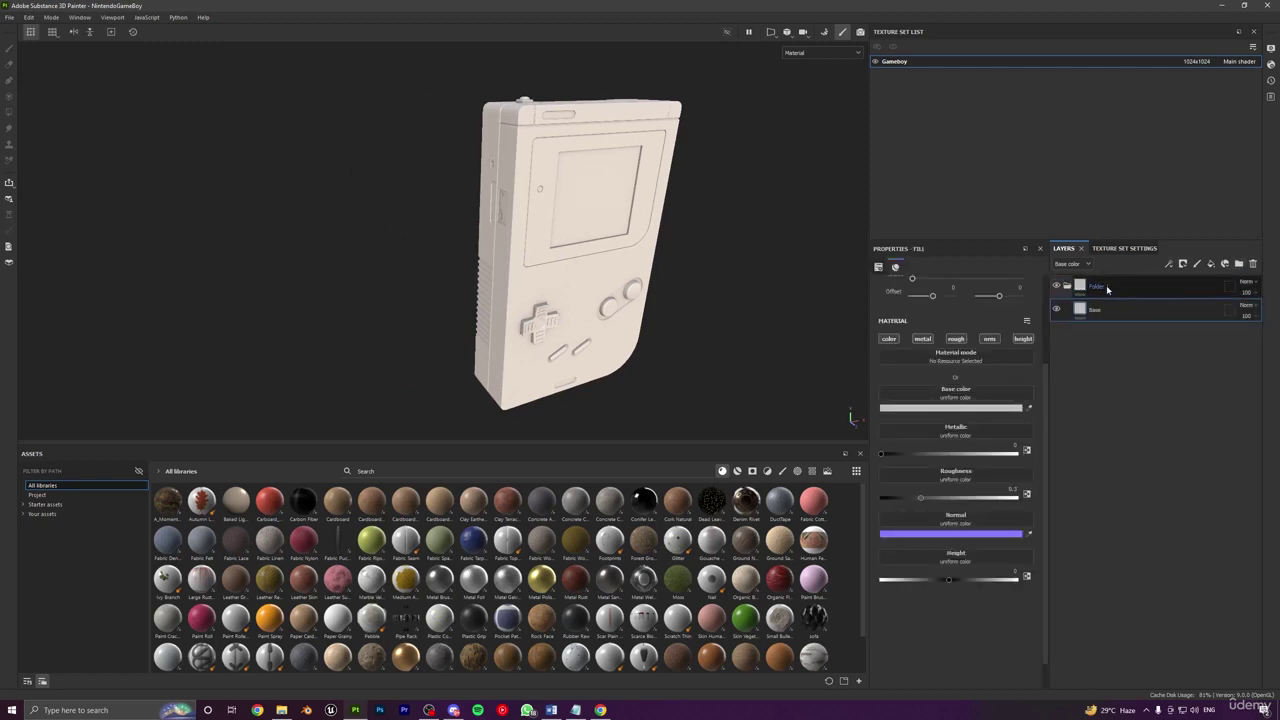
{"action": "double_click", "coordinate": [1104, 287]}
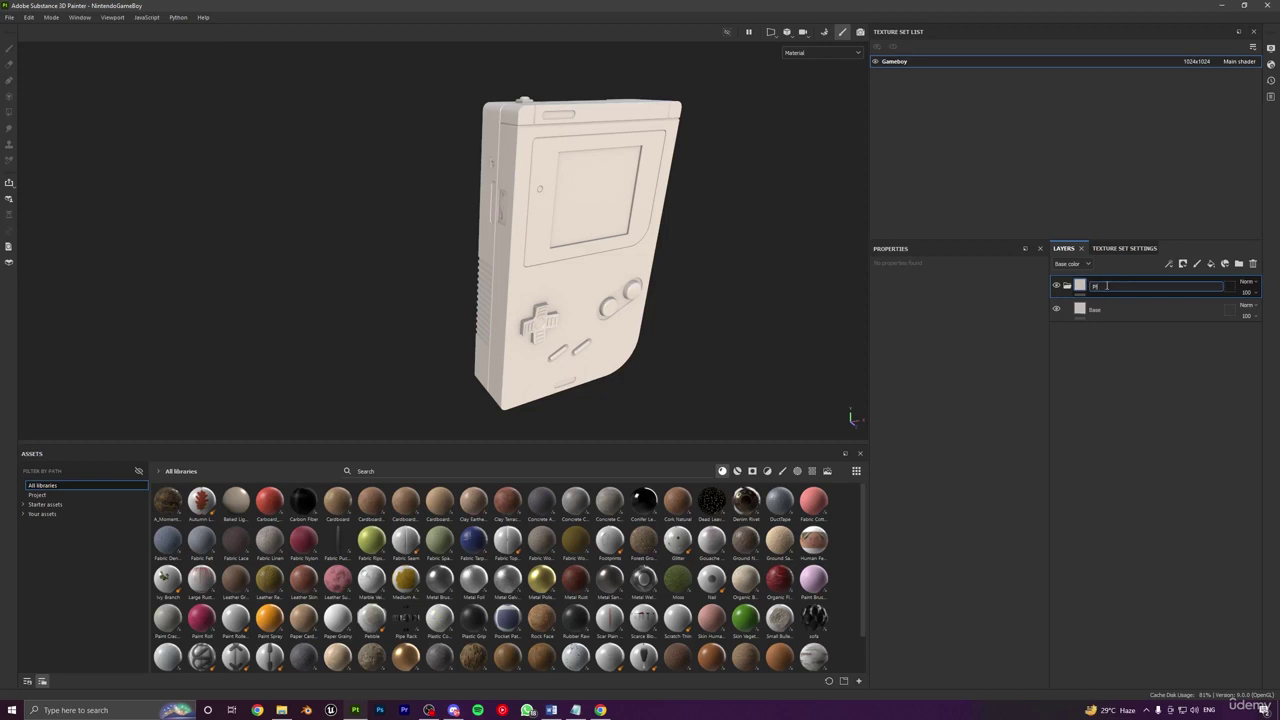
{"action": "key", "text": "Return"}
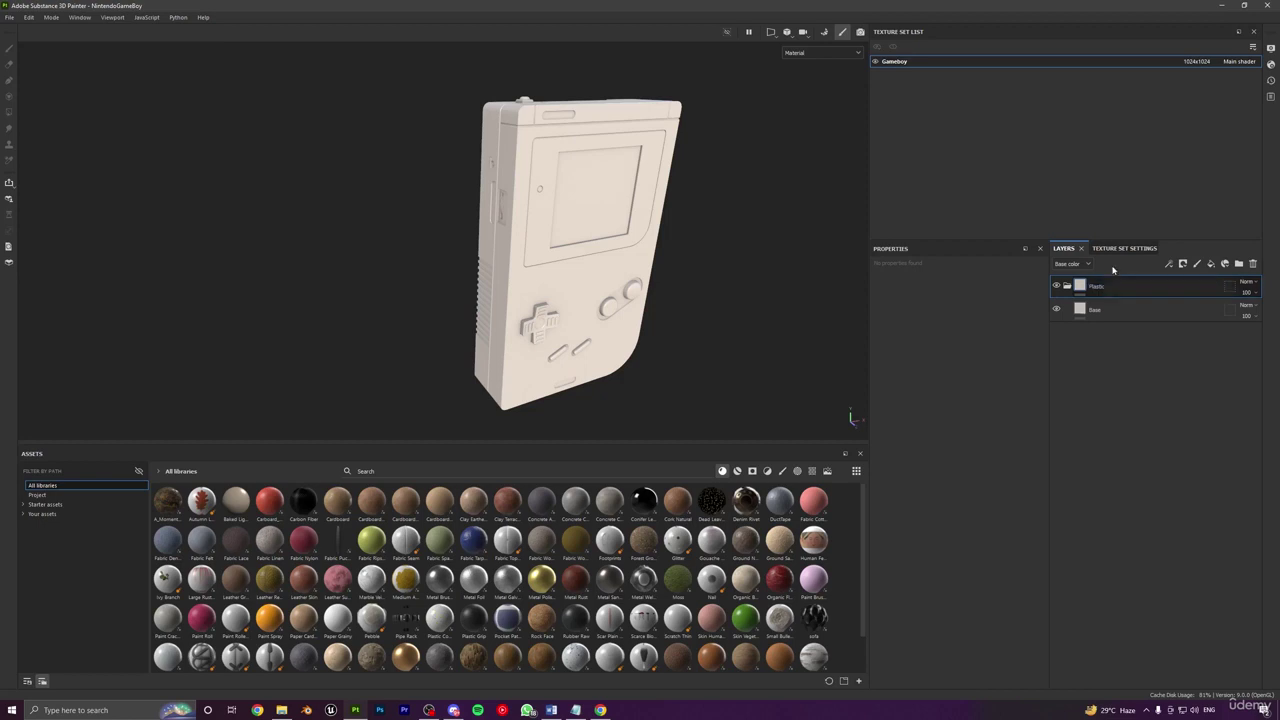
{"action": "left_click_drag", "start_coordinate": [640, 290], "coordinate": [508, 270], "text": "alt"}
{"action": "scroll", "coordinate": [585, 295], "scroll_direction": "up", "scroll_amount": 3}
{"action": "middle_click_drag", "start_coordinate": [581, 391], "coordinate": [541, 310], "text": "alt"}
{"action": "left_click_drag", "start_coordinate": [541, 310], "coordinate": [514, 306], "text": "alt"}
{"action": "middle_click_drag", "start_coordinate": [545, 290], "coordinate": [583, 272], "text": "alt"}
{"action": "left_click_drag", "start_coordinate": [582, 271], "coordinate": [666, 317], "text": "alt"}
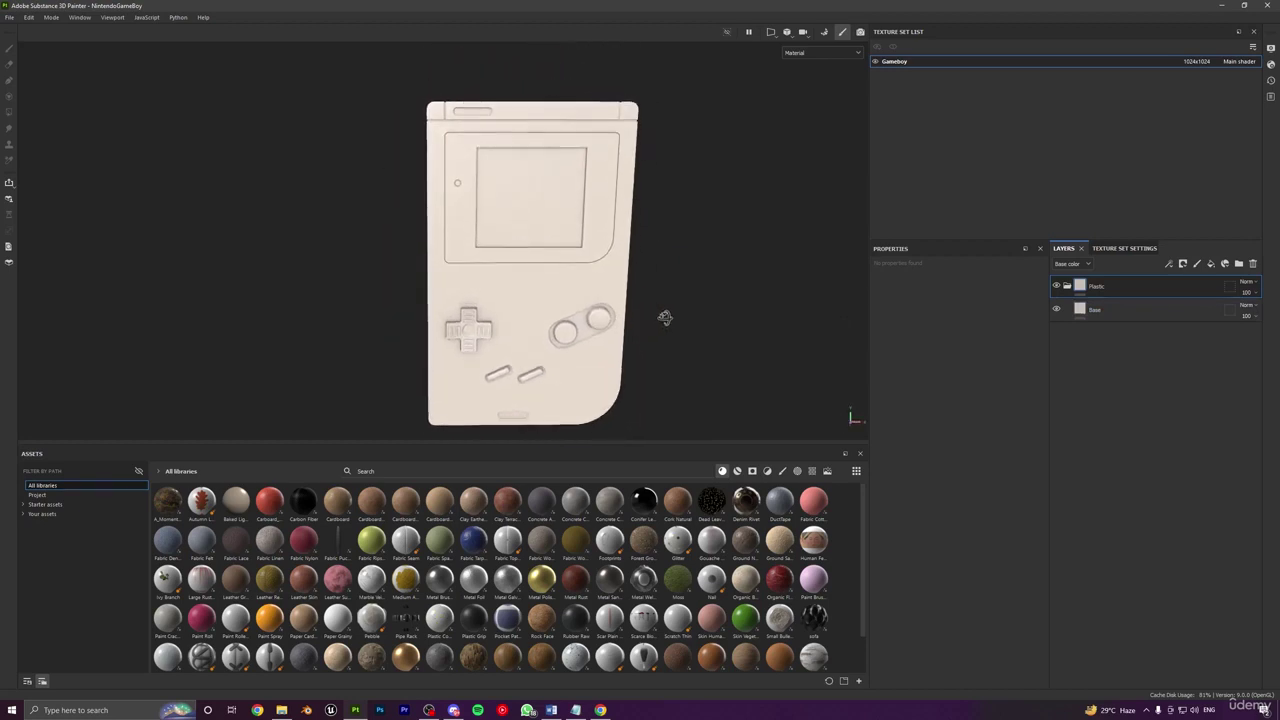
Step: Add a fill layer above the Base layer inside the Plastic folder and name it Dirt
{"action": "middle_click_drag", "start_coordinate": [666, 317], "coordinate": [705, 325], "text": "alt"}
{"action": "left_click", "coordinate": [1123, 309]}
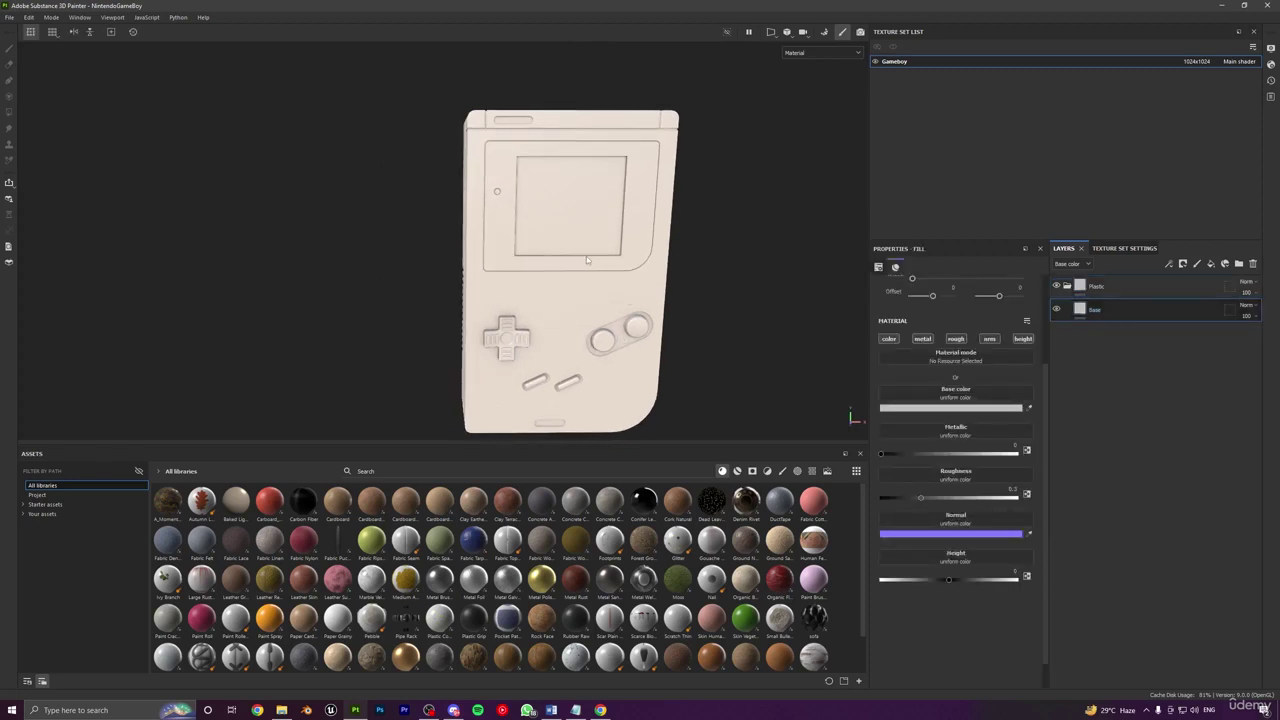
{"action": "left_click_drag", "start_coordinate": [587, 260], "coordinate": [650, 262], "text": "alt"}
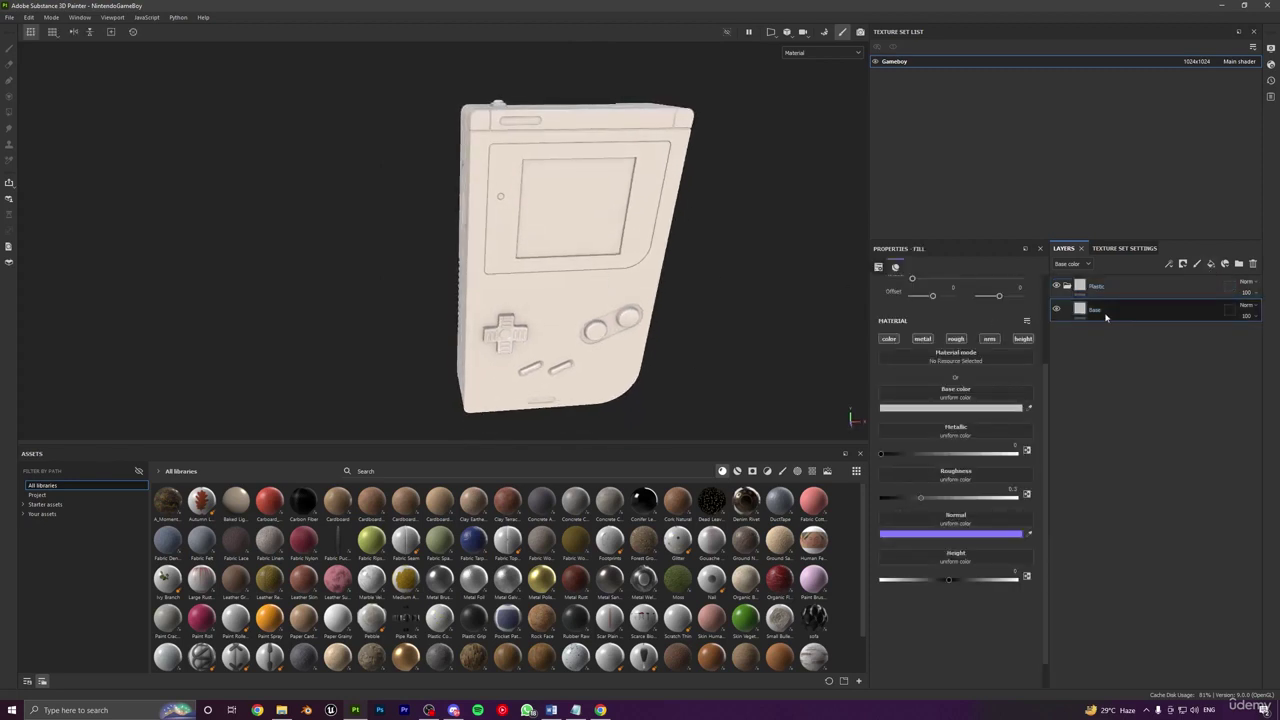
{"action": "left_click", "coordinate": [1211, 264]}
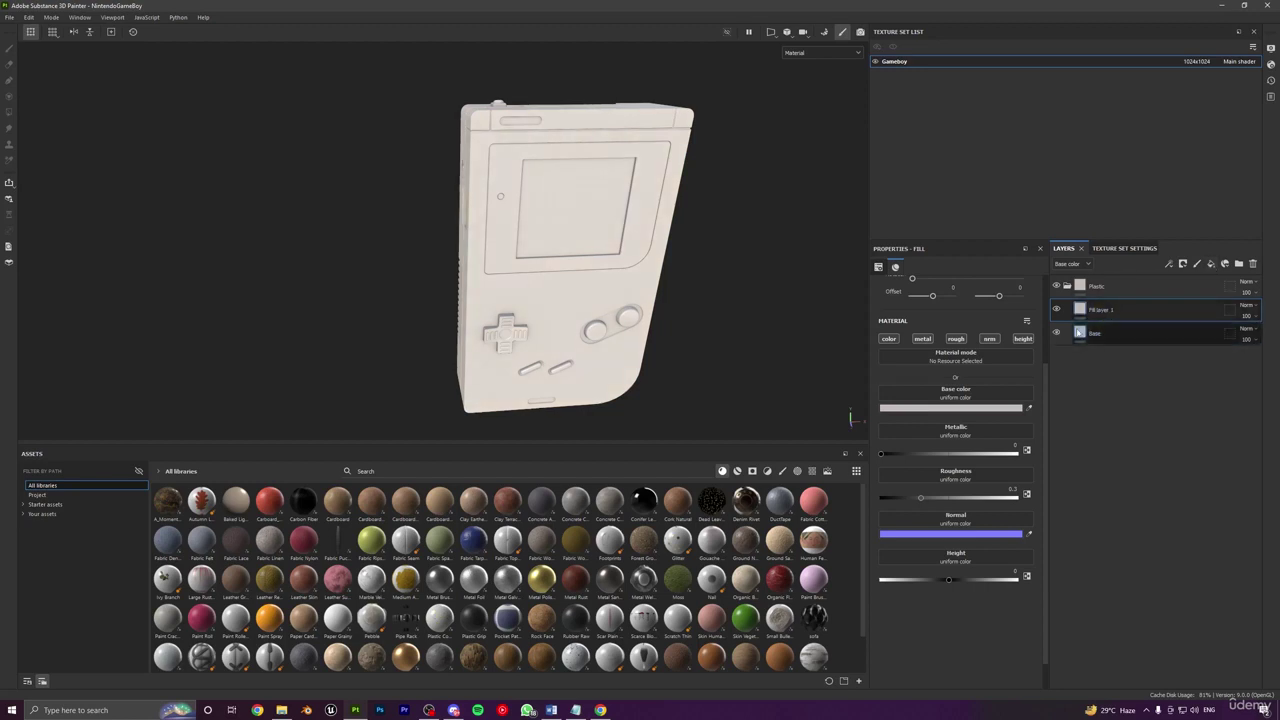
{"action": "left_click_drag", "start_coordinate": [676, 352], "coordinate": [714, 346], "text": "alt"}
{"action": "scroll", "coordinate": [690, 325], "scroll_direction": "up", "scroll_amount": 2}
{"action": "left_click_drag", "start_coordinate": [674, 306], "coordinate": [694, 301], "text": "alt"}
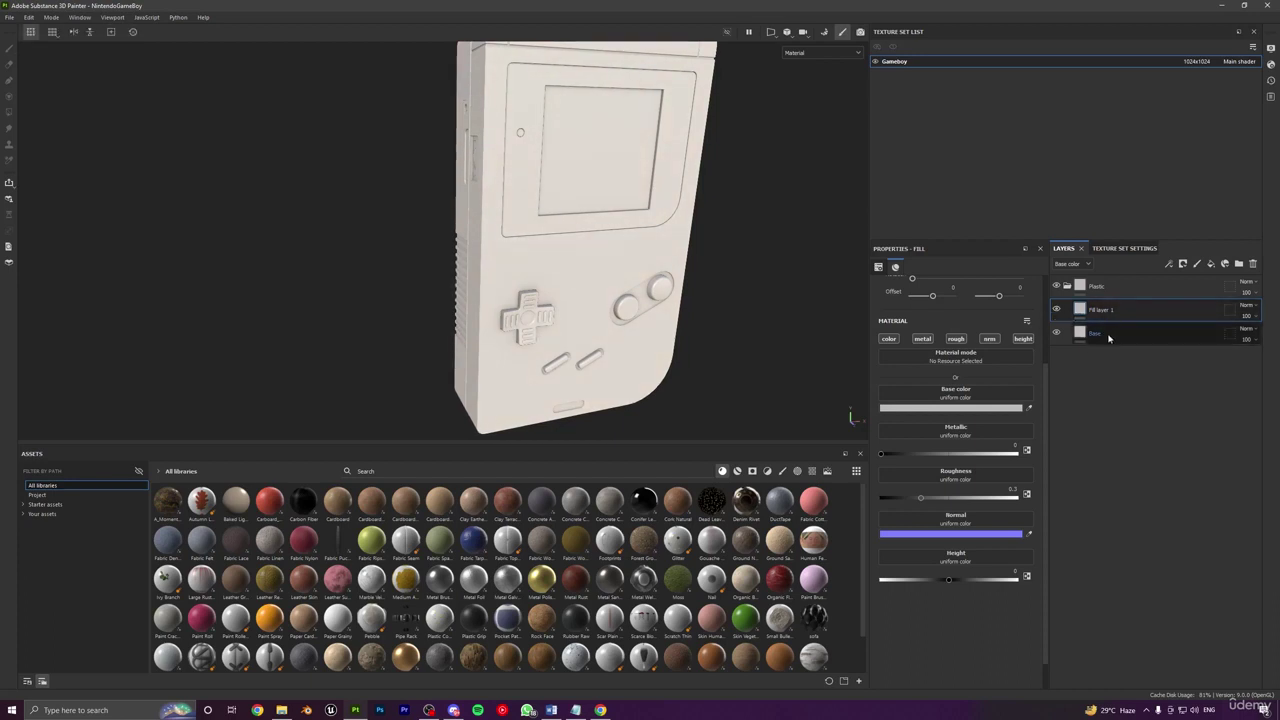
{"action": "left_click_drag", "start_coordinate": [743, 313], "coordinate": [710, 332], "text": "alt"}
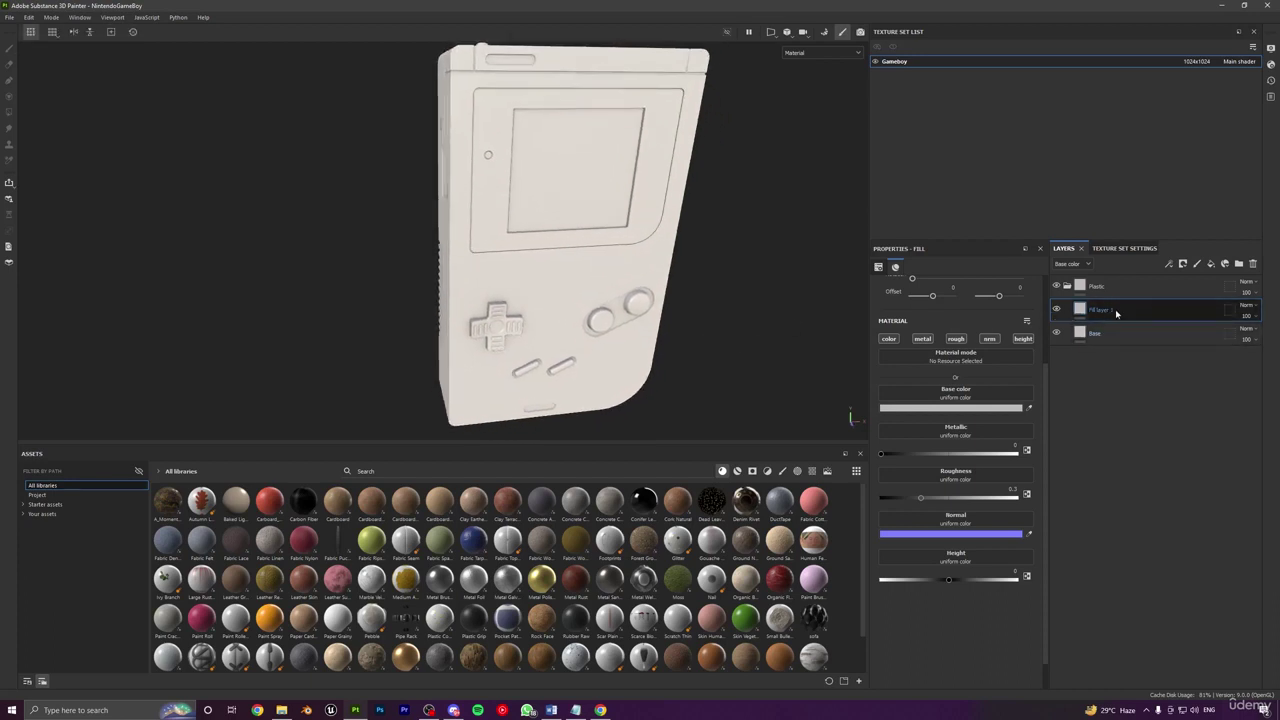
{"action": "middle_click_drag", "start_coordinate": [621, 300], "coordinate": [636, 315]}
{"action": "left_click_drag", "start_coordinate": [527, 245], "coordinate": [562, 270], "text": "alt"}
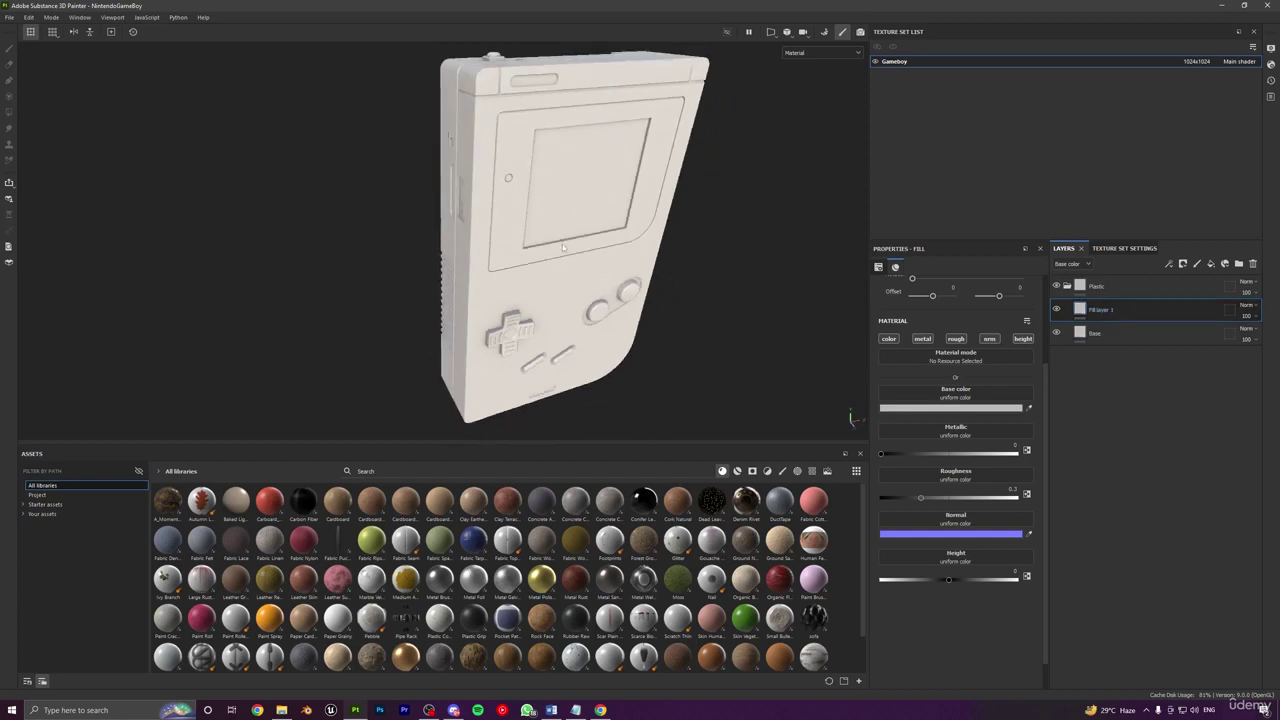
{"action": "middle_click_drag", "start_coordinate": [562, 270], "coordinate": [617, 306], "text": "alt"}
{"action": "double_click", "coordinate": [1100, 310]}
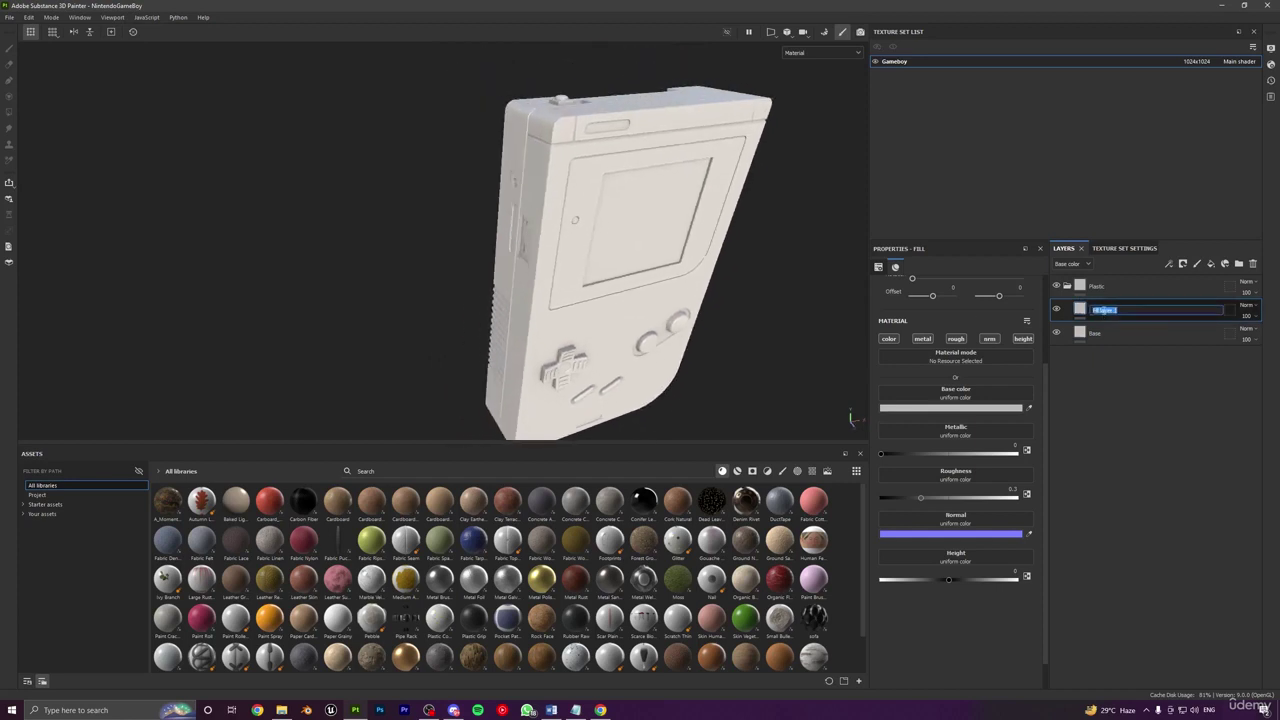
{"action": "type", "text": "Dirt"}
{"action": "key", "text": "Return"}
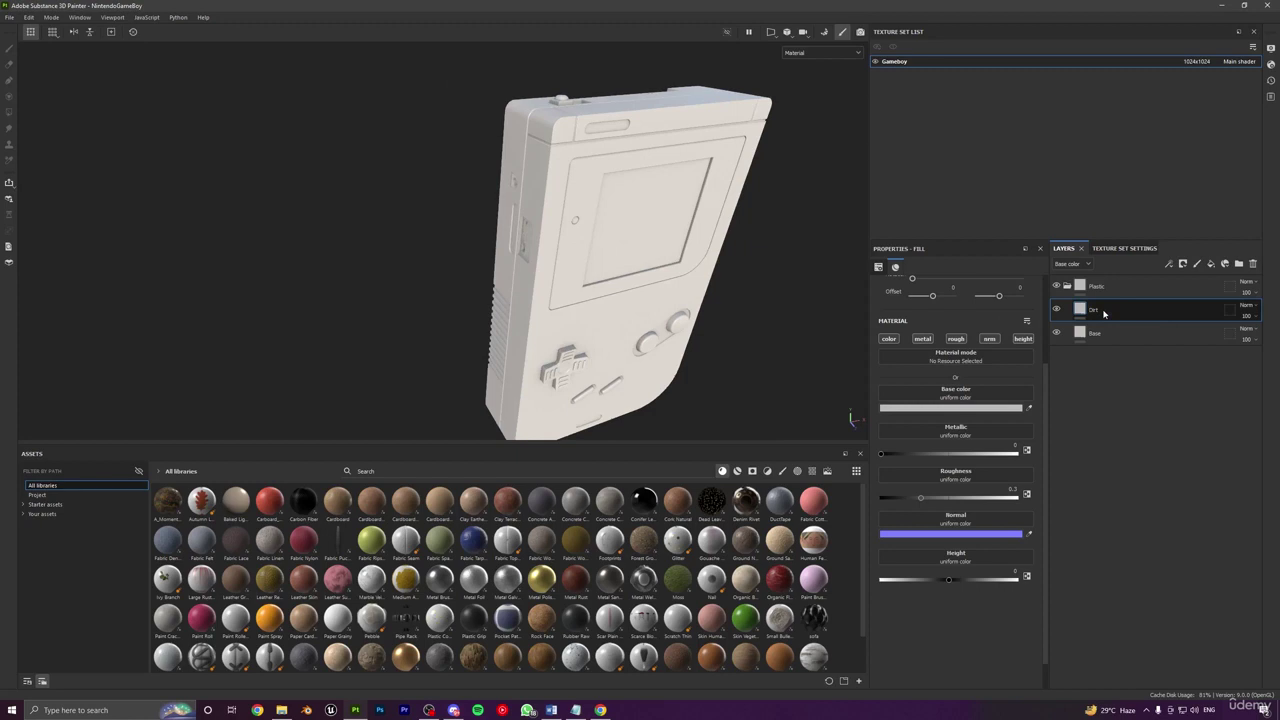
Step: Set the Dirt fill layer's base color to the grey hex 747474
{"action": "left_click", "coordinate": [957, 408]}
{"action": "left_click_drag", "start_coordinate": [1005, 422], "coordinate": [765, 213]}
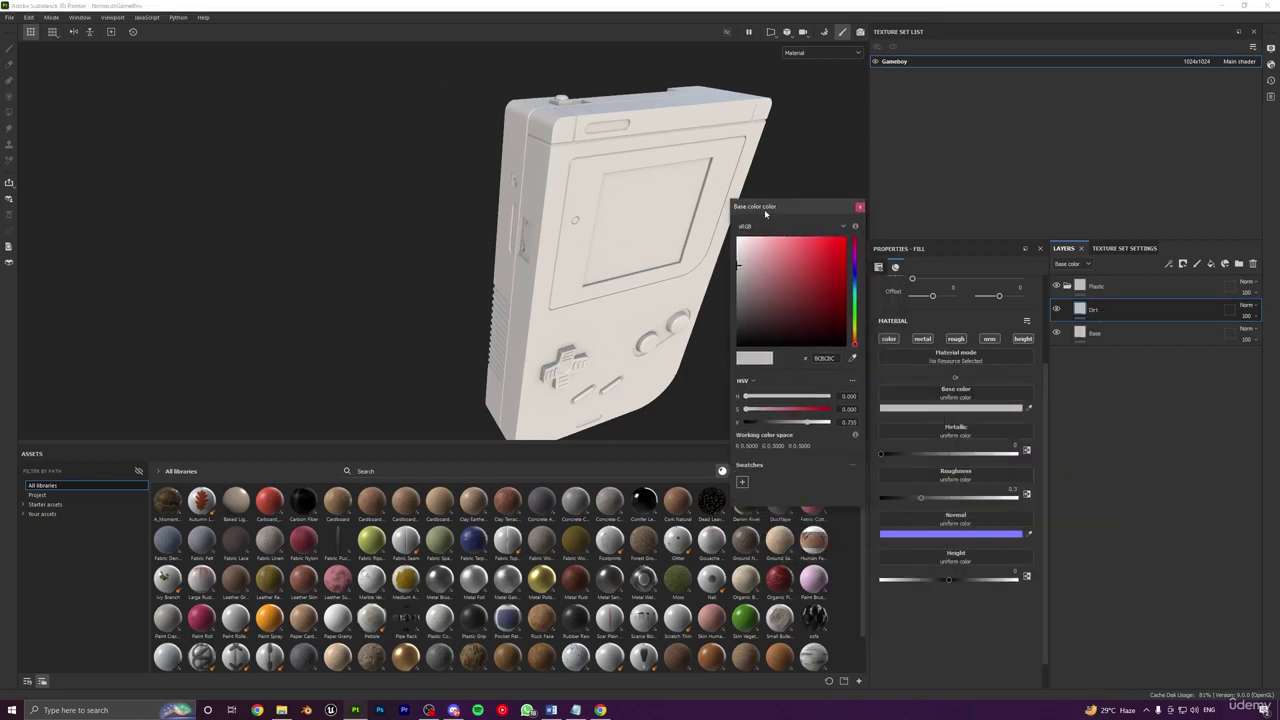
{"action": "left_click_drag", "start_coordinate": [739, 263], "coordinate": [737, 299]}
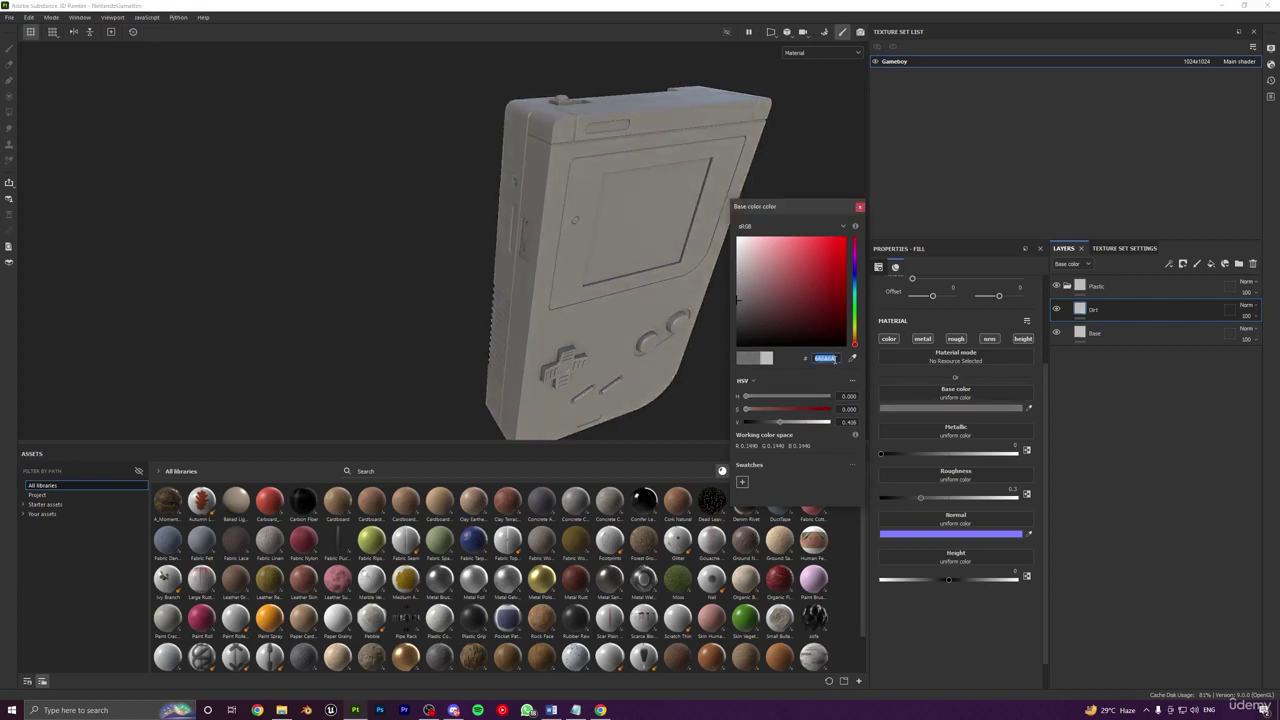
{"action": "type", "text": "747474"}
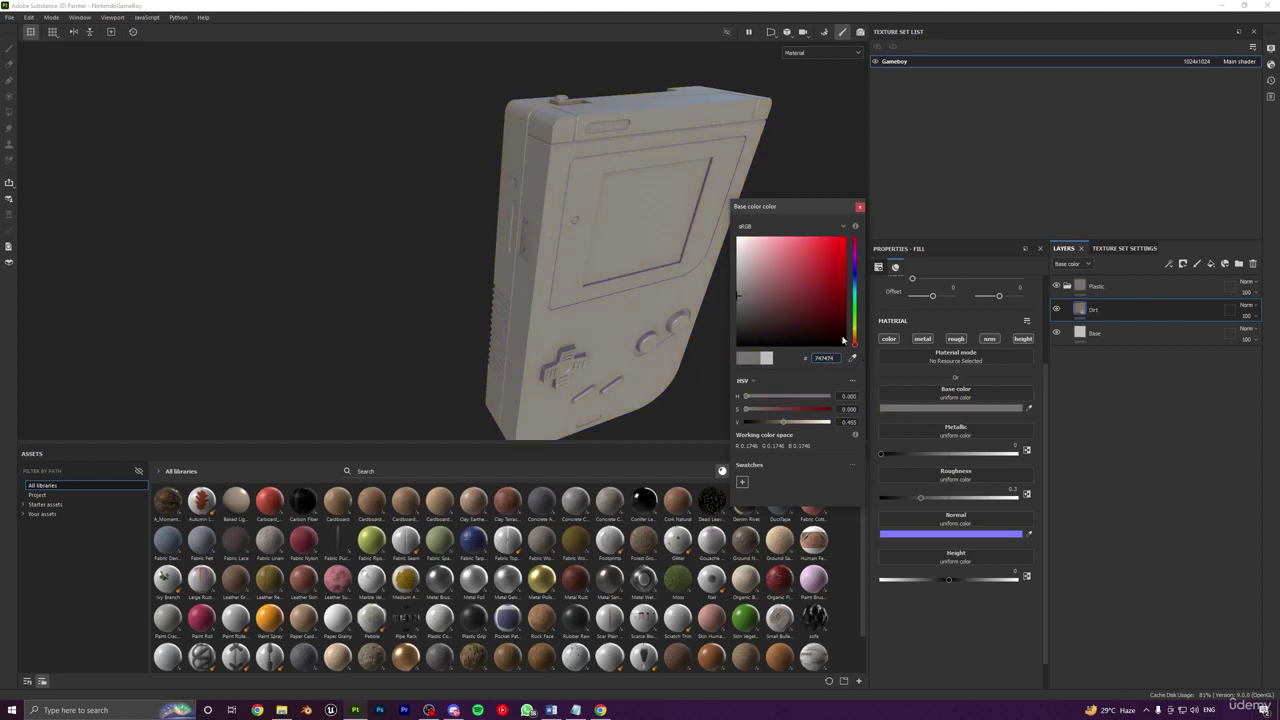
{"action": "left_click", "coordinate": [860, 207]}
Step: Add a black mask to the Dirt layer
{"action": "left_click_drag", "start_coordinate": [680, 285], "coordinate": [575, 310], "text": "alt"}
{"action": "middle_click_drag", "start_coordinate": [645, 340], "coordinate": [558, 299], "text": "alt"}
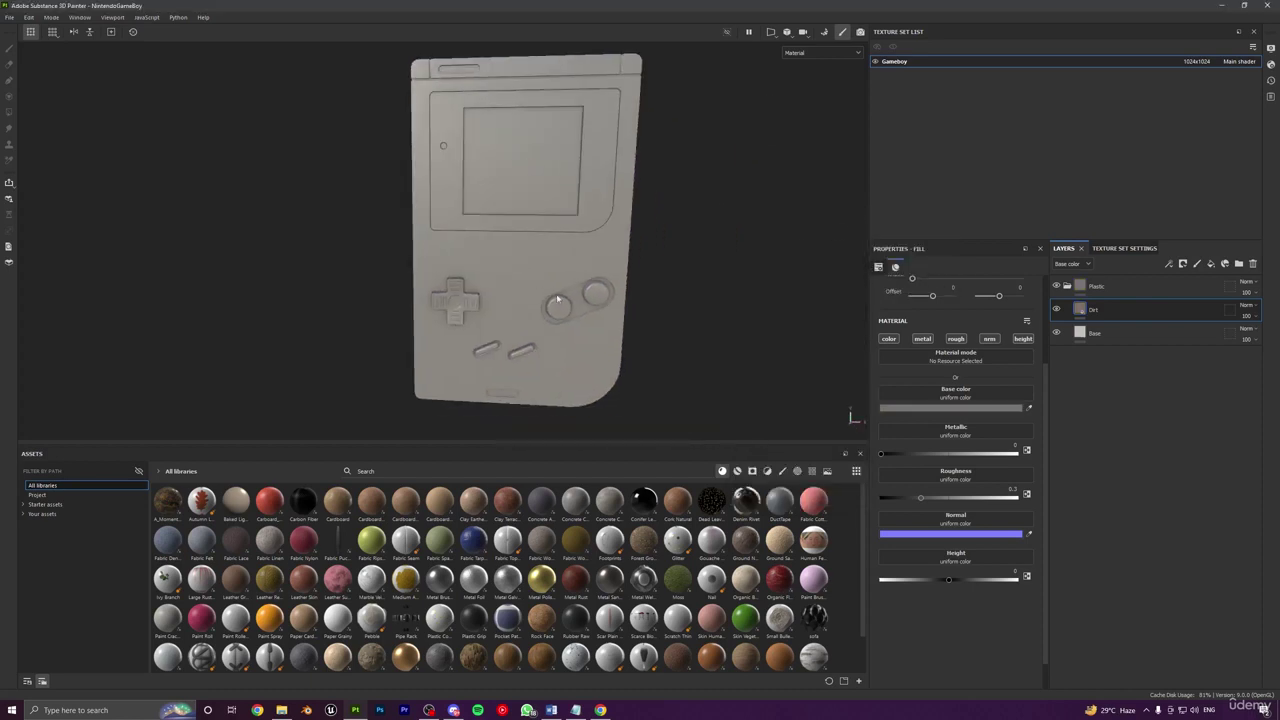
{"action": "left_click_drag", "start_coordinate": [536, 295], "coordinate": [640, 292], "text": "alt"}
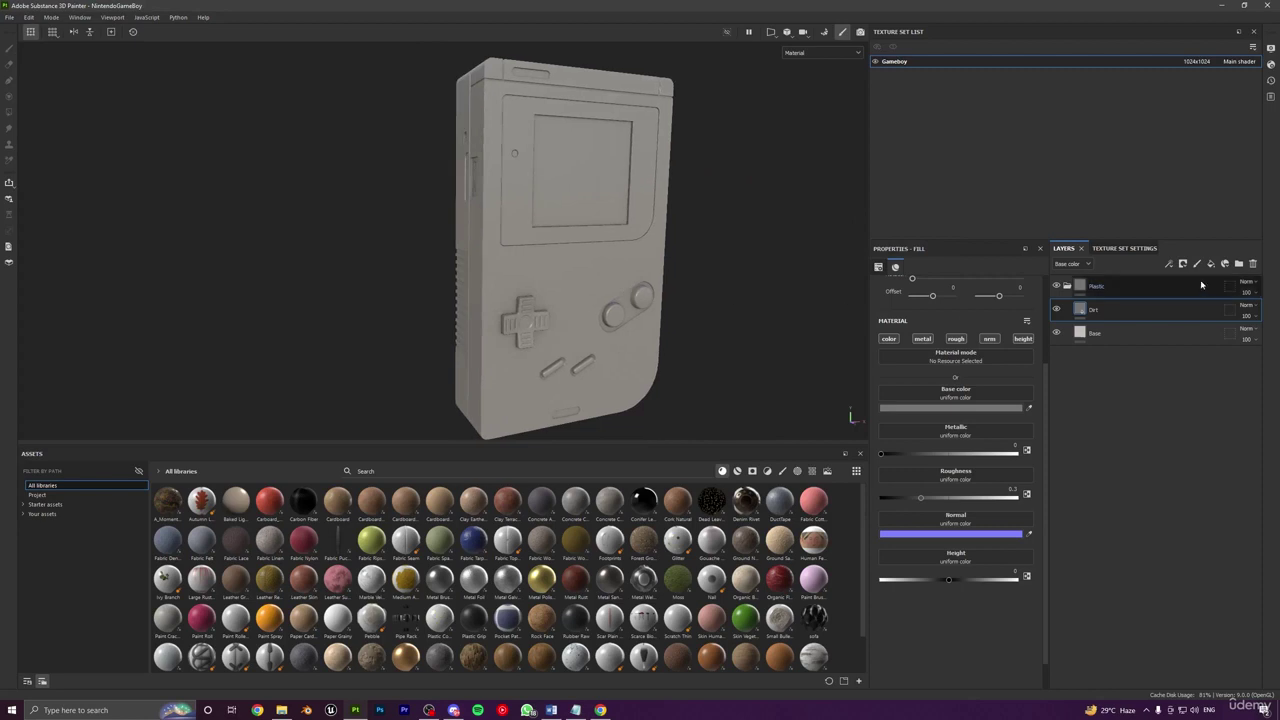
{"action": "left_click", "coordinate": [1183, 264]}
{"action": "left_click", "coordinate": [1201, 289]}
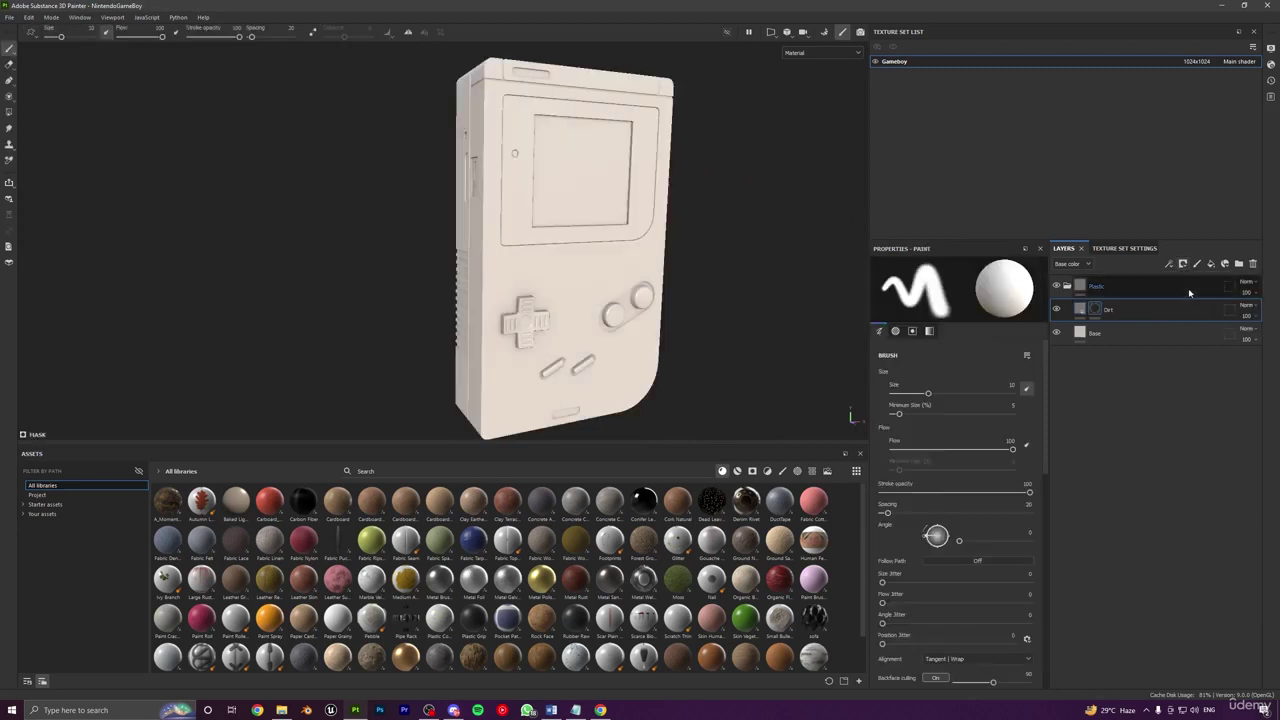
{"action": "left_click_drag", "start_coordinate": [600, 284], "coordinate": [615, 284], "text": "alt"}
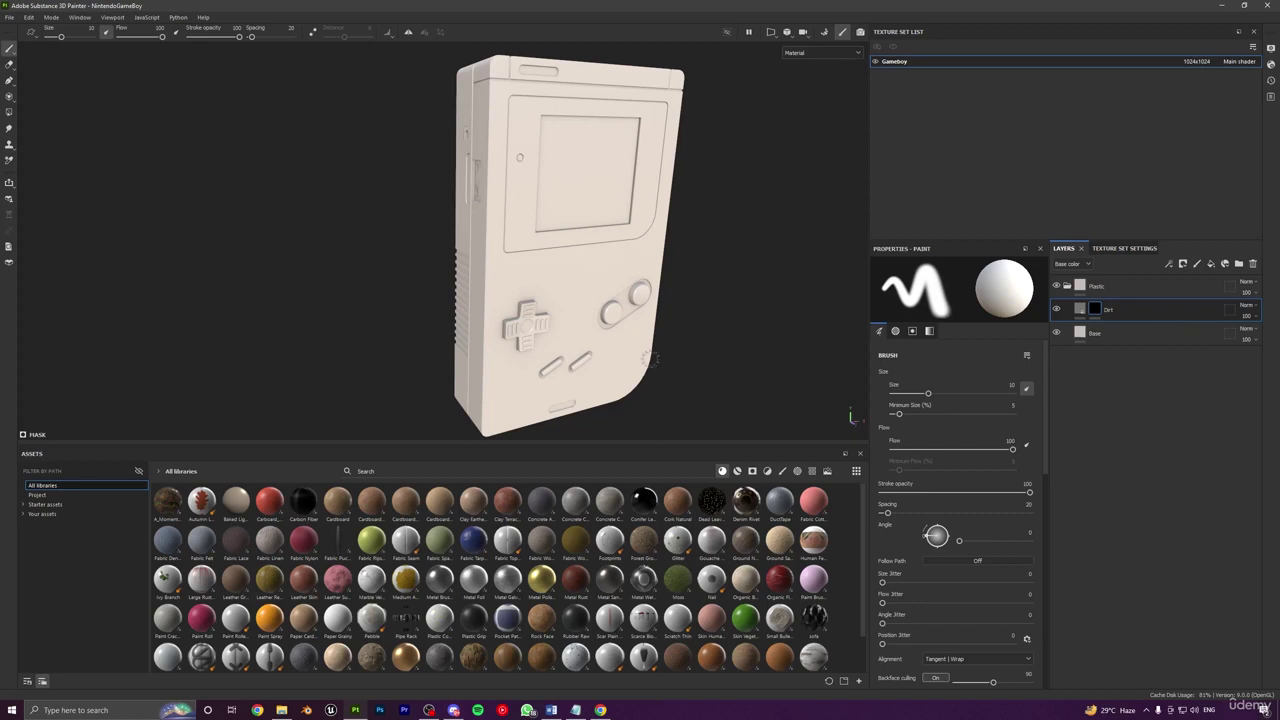
Step: Filter the asset library to smart masks
{"action": "left_click", "coordinate": [752, 470]}
{"action": "left_click_drag", "start_coordinate": [605, 201], "coordinate": [780, 230], "text": "alt"}
{"action": "left_click_drag", "start_coordinate": [620, 251], "coordinate": [526, 244], "text": "alt"}
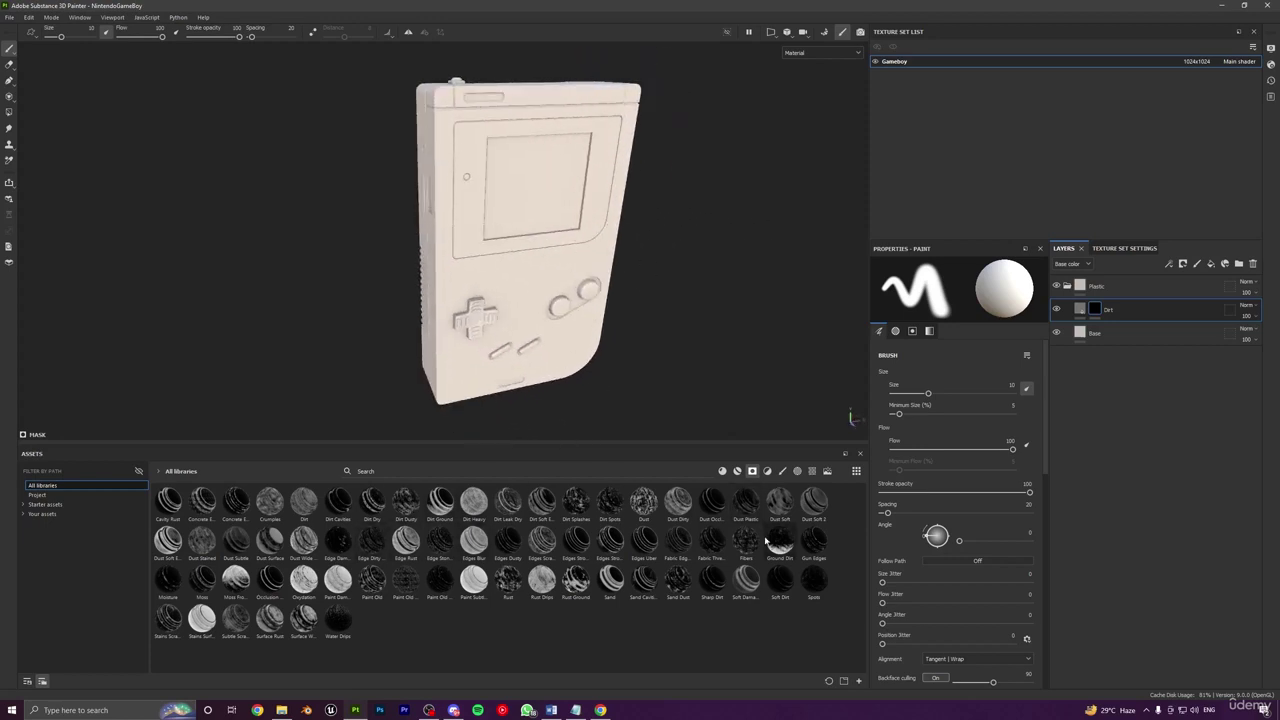
{"action": "left_click", "coordinate": [753, 474]}
{"action": "left_click", "coordinate": [753, 475]}
Step: Try the Dirt Soft smart mask beside Dirt Splashes on the Dirt layer and inspect it on the model's front and back under different lighting
{"action": "left_click_drag", "start_coordinate": [544, 506], "coordinate": [1100, 312]}
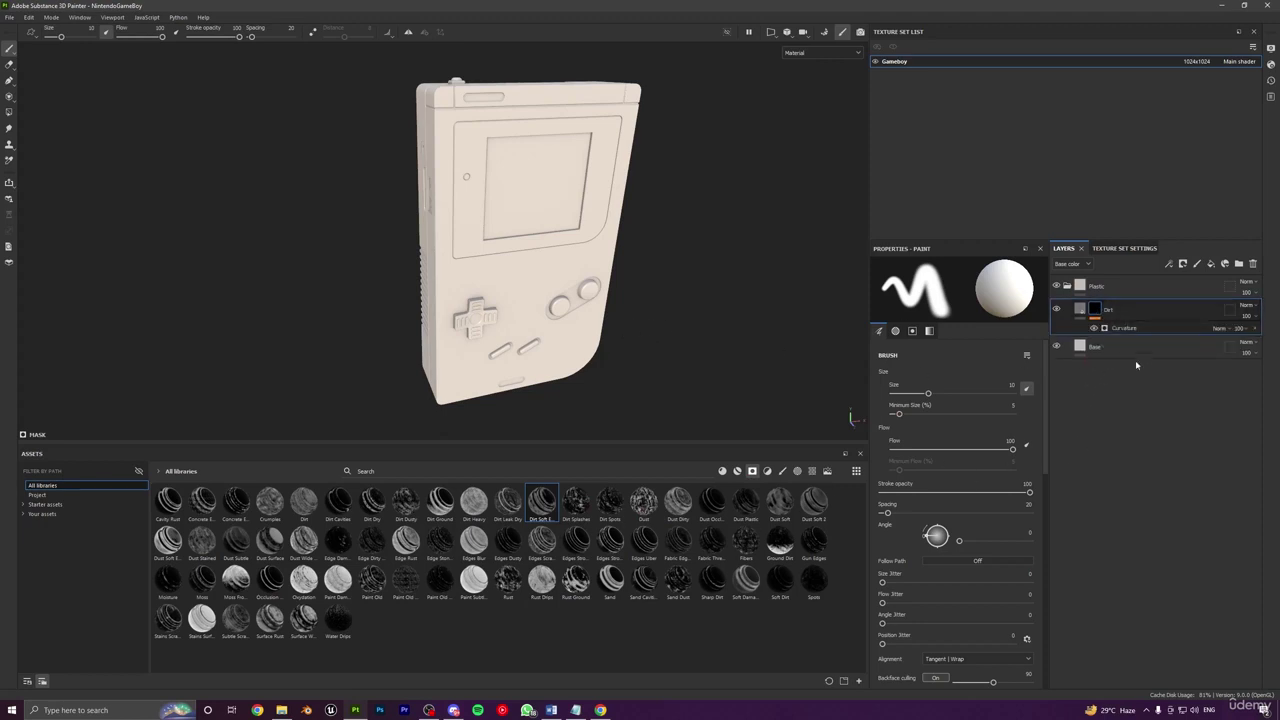
{"action": "left_click_drag", "start_coordinate": [655, 333], "coordinate": [583, 283], "text": "alt"}
{"action": "scroll", "coordinate": [592, 264], "scroll_direction": "up", "scroll_amount": 3}
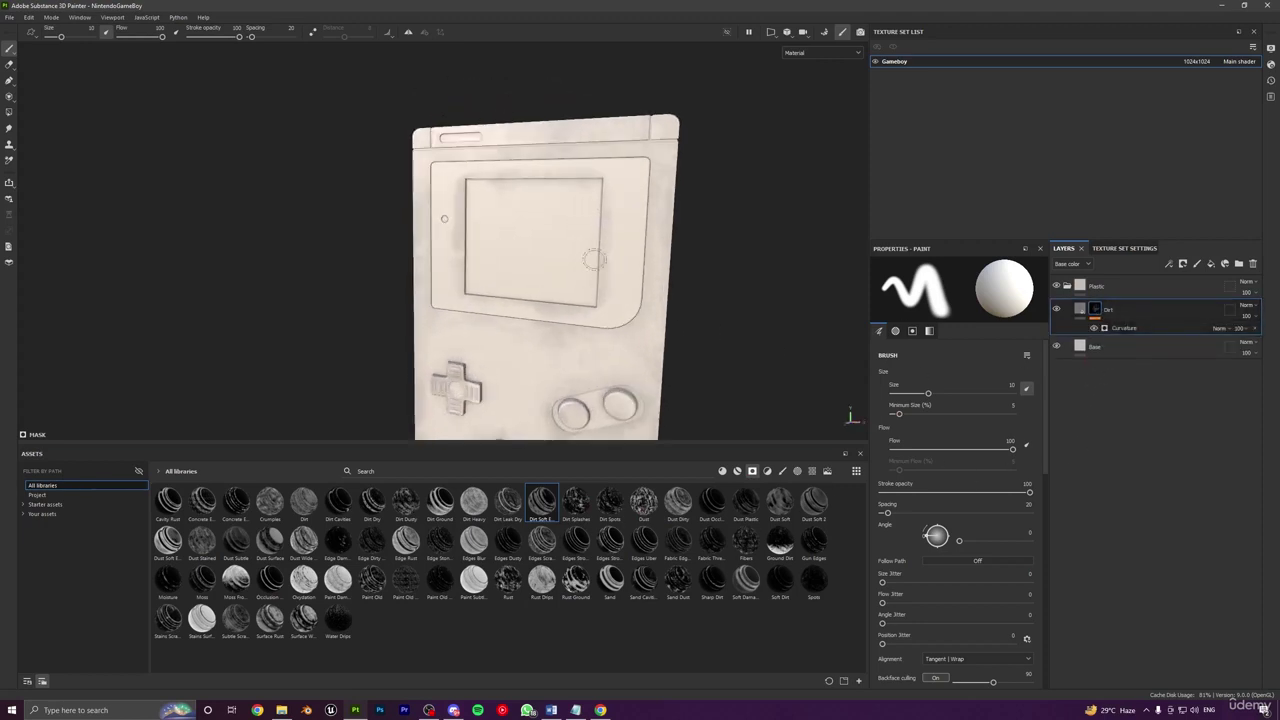
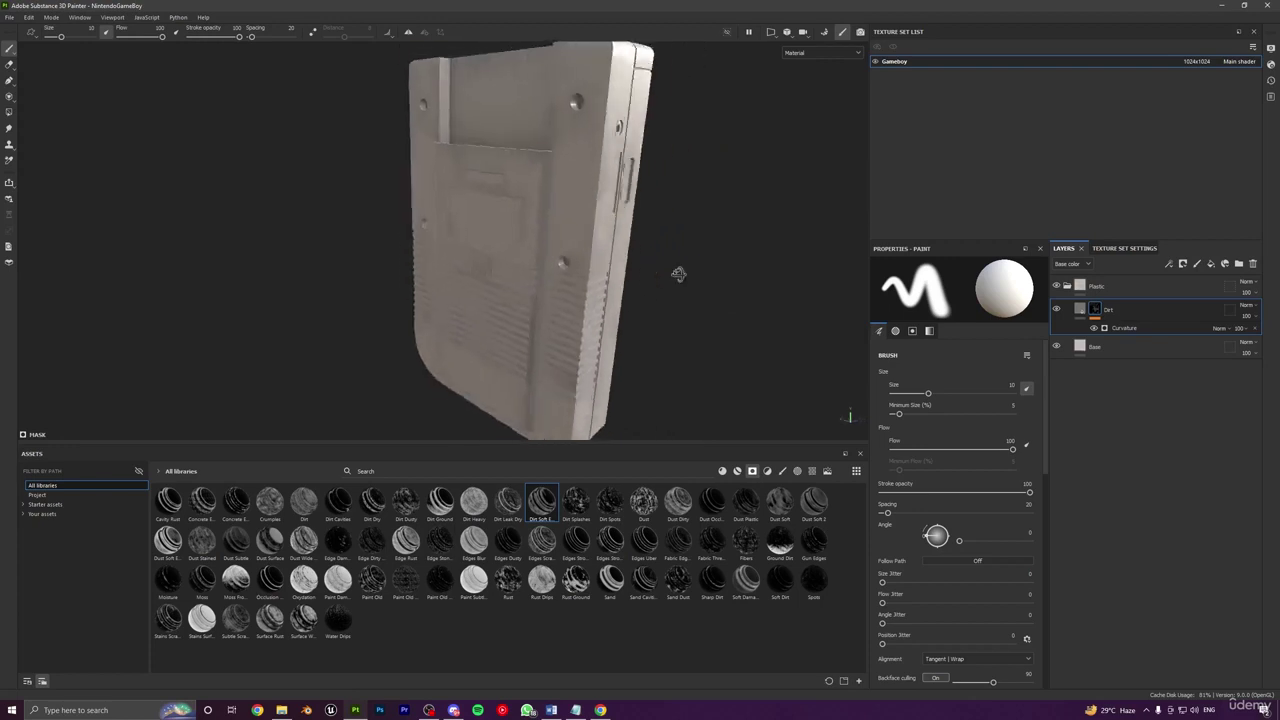
{"action": "right_click_drag", "start_coordinate": [677, 275], "coordinate": [585, 286], "text": "shift"}
{"action": "left_click_drag", "start_coordinate": [585, 286], "coordinate": [430, 296], "text": "alt"}
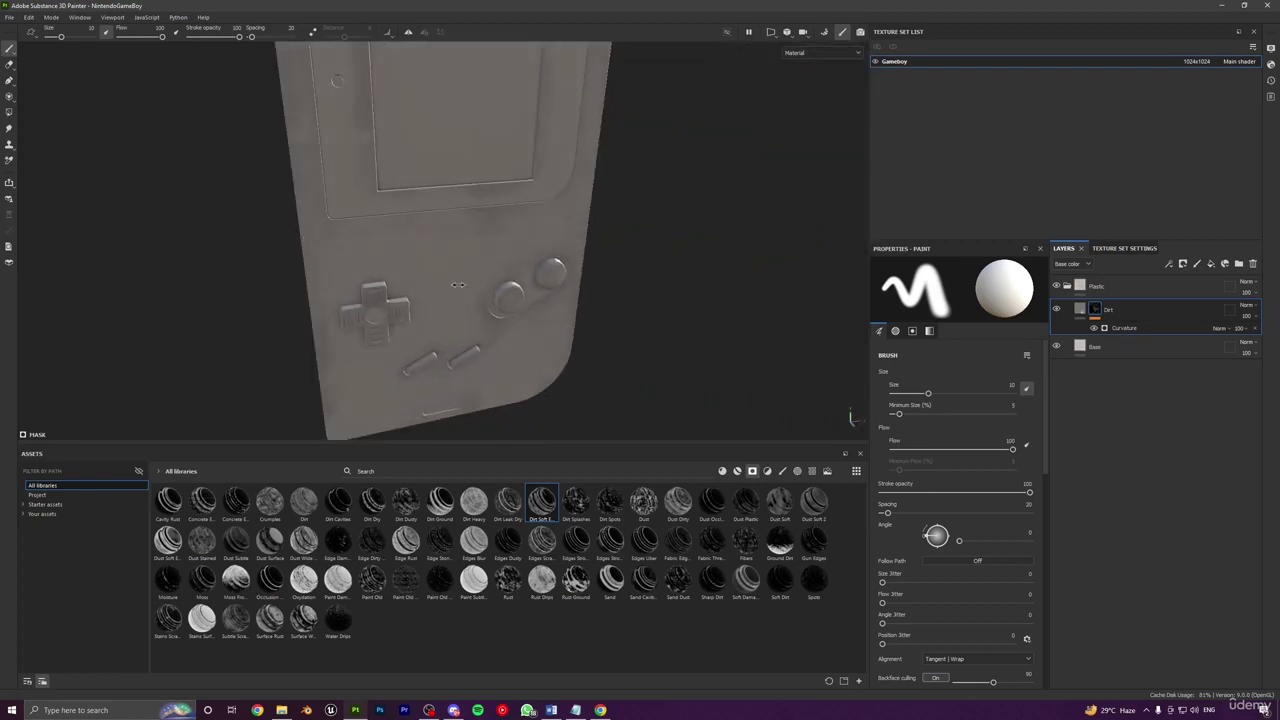
{"action": "right_click_drag", "start_coordinate": [430, 296], "coordinate": [519, 242], "text": "shift"}
{"action": "left_click_drag", "start_coordinate": [519, 242], "coordinate": [527, 242], "text": "alt"}
{"action": "middle_click_drag", "start_coordinate": [527, 242], "coordinate": [612, 293], "text": "alt"}
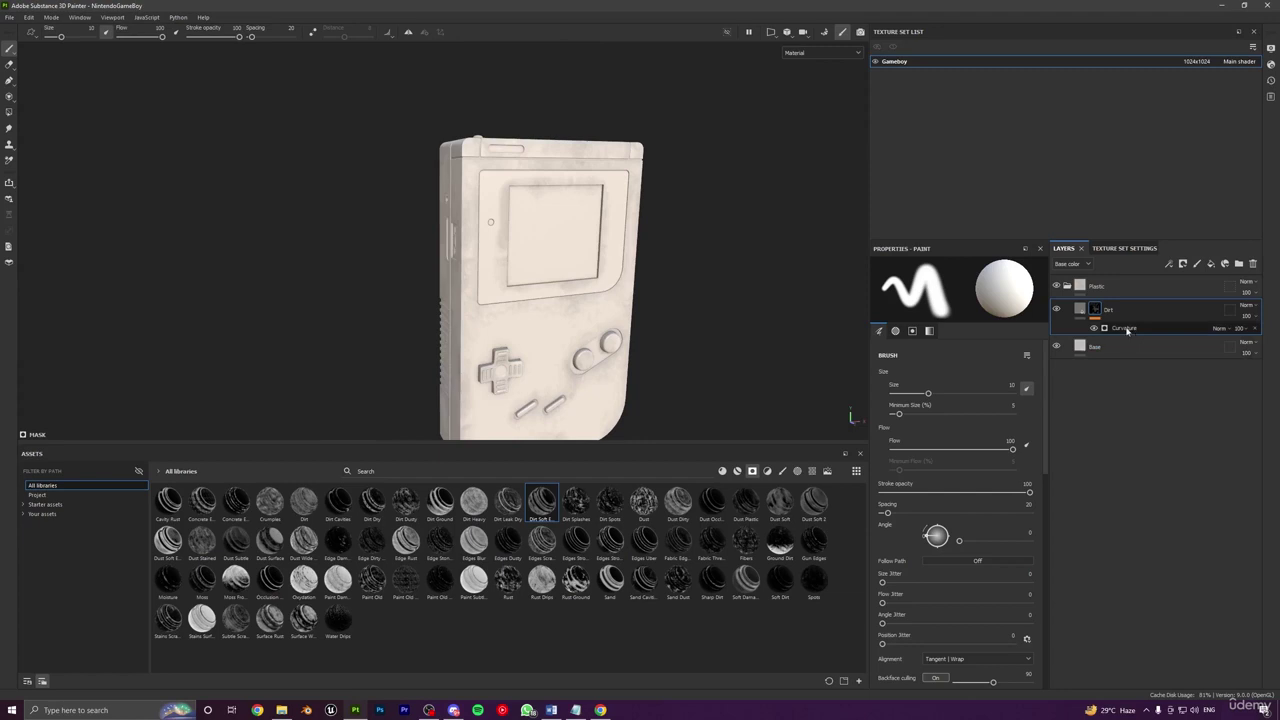
Step: Try other Global Balance and Global Contrast values on the mask's Curvature generator, and undo both changes
{"action": "left_click", "coordinate": [1127, 330]}
{"action": "mouse_move", "coordinate": [960, 377]}
{"action": "left_mouse_down"}
{"action": "mouse_move", "coordinate": [1005, 378]}
{"action": "mouse_move", "coordinate": [983, 377]}
{"action": "left_mouse_up"}
{"action": "left_click_drag", "start_coordinate": [886, 397], "coordinate": [977, 397]}
{"action": "key", "text": "ctrl+z"}
{"action": "key", "text": "ctrl+z"}
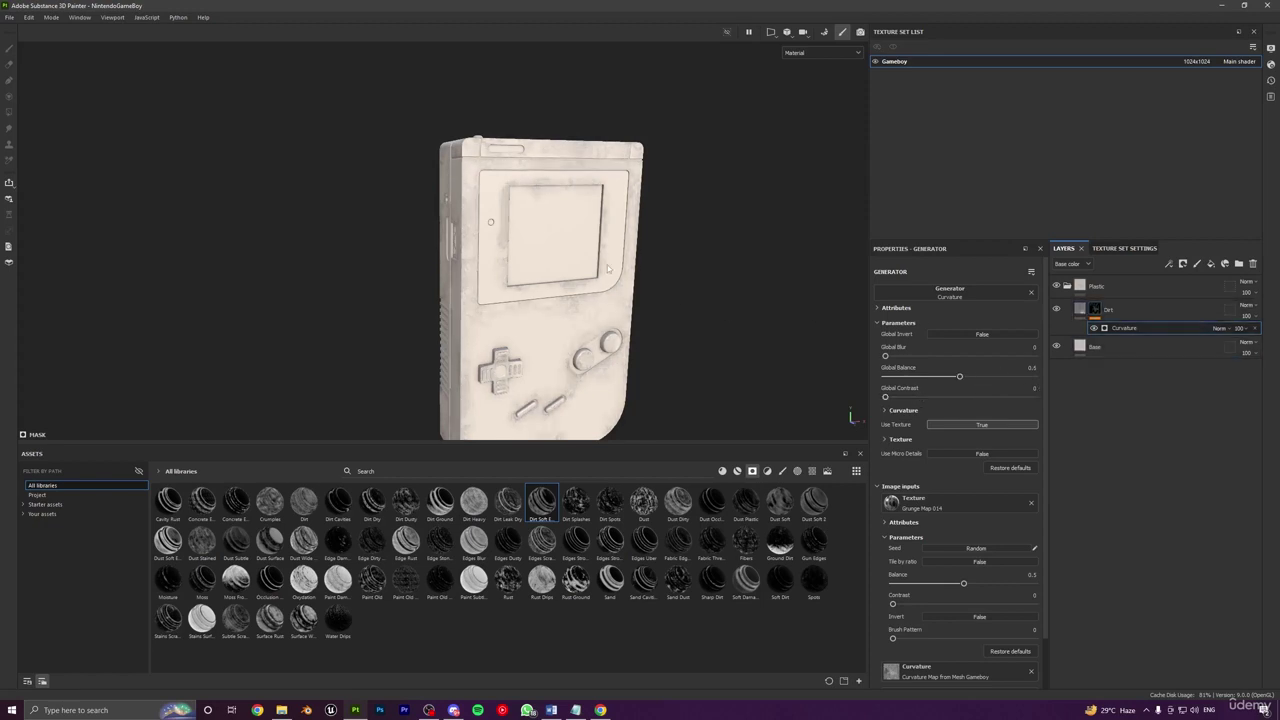
Step: Try a dark red base color and a different metallic value on the Dirt layer, and undo these material changes
{"action": "left_click", "coordinate": [1080, 311]}
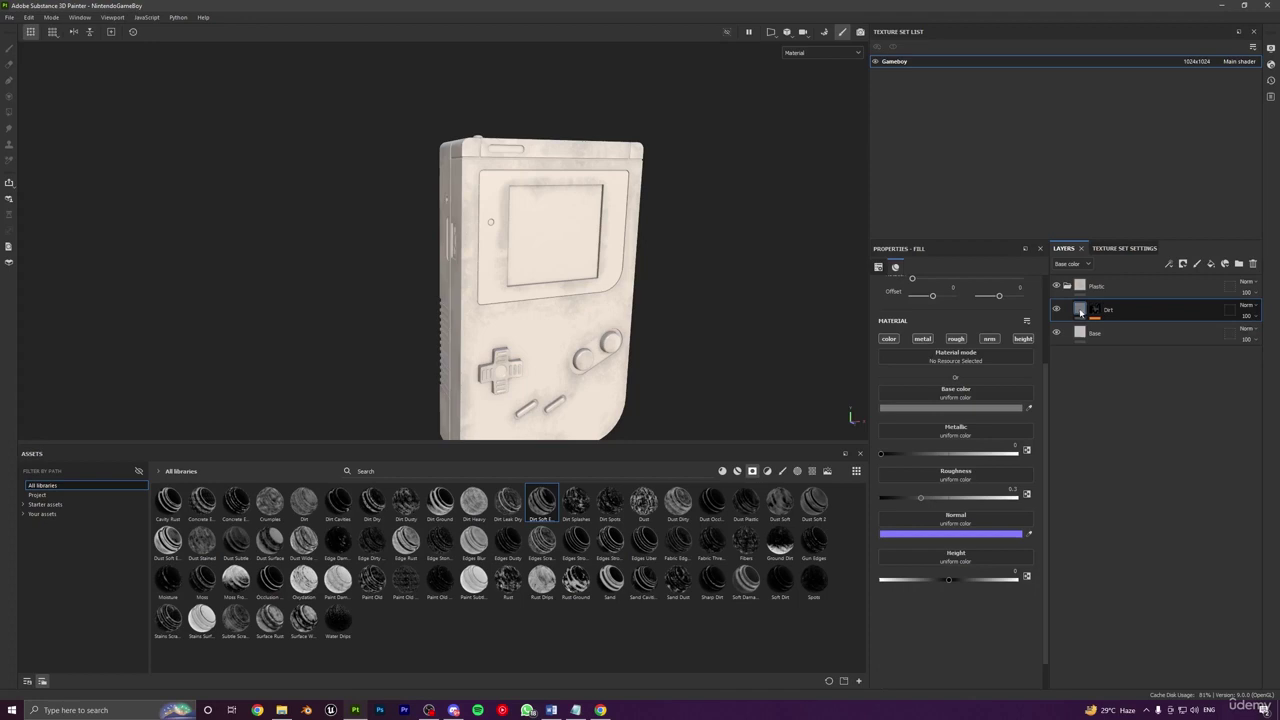
{"action": "left_click", "coordinate": [950, 407]}
{"action": "left_click_drag", "start_coordinate": [835, 255], "coordinate": [848, 281]}
{"action": "left_click", "coordinate": [860, 207]}
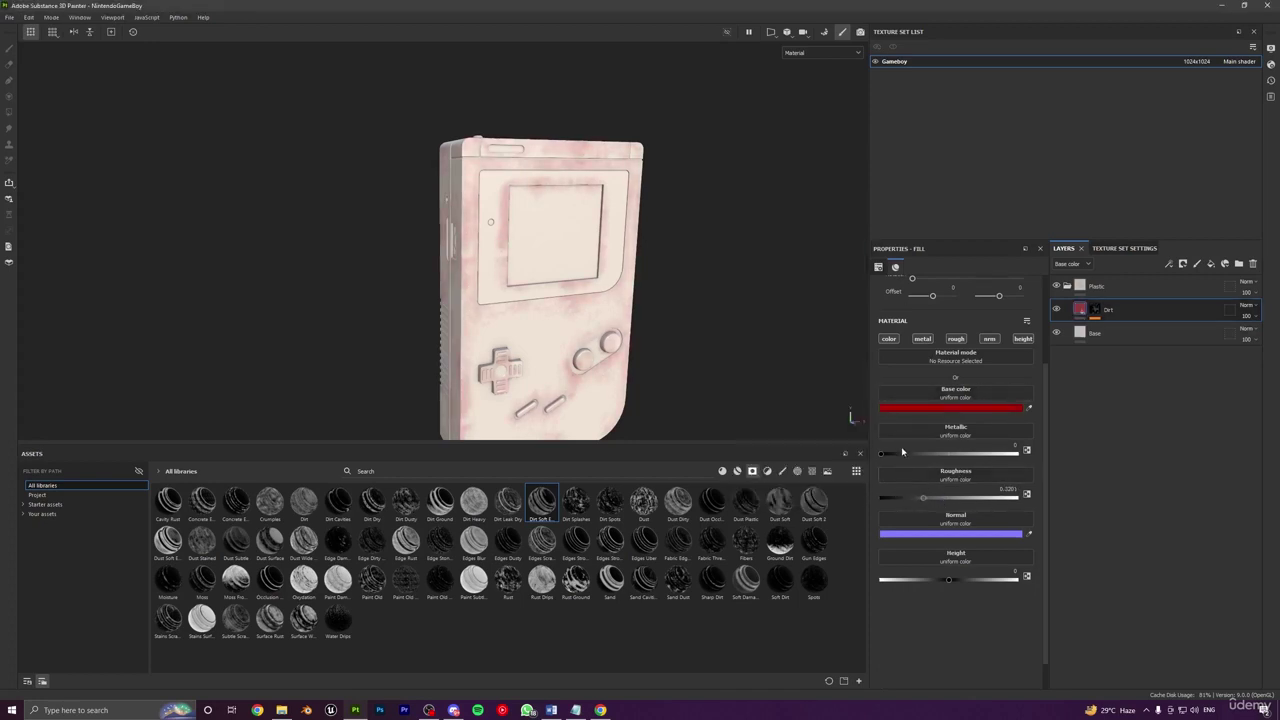
{"action": "left_click_drag", "start_coordinate": [911, 455], "coordinate": [1045, 462]}
{"action": "key", "text": "ctrl+z"}
{"action": "key", "text": "ctrl+z"}
{"action": "key", "text": "ctrl+z"}
{"action": "key", "text": "ctrl+z"}
Step: Remove the Curvature generator from the Dirt layer's mask and apply the Soft Dirt smart mask instead
{"action": "left_click", "coordinate": [1095, 310]}
{"action": "left_click", "coordinate": [1257, 335]}
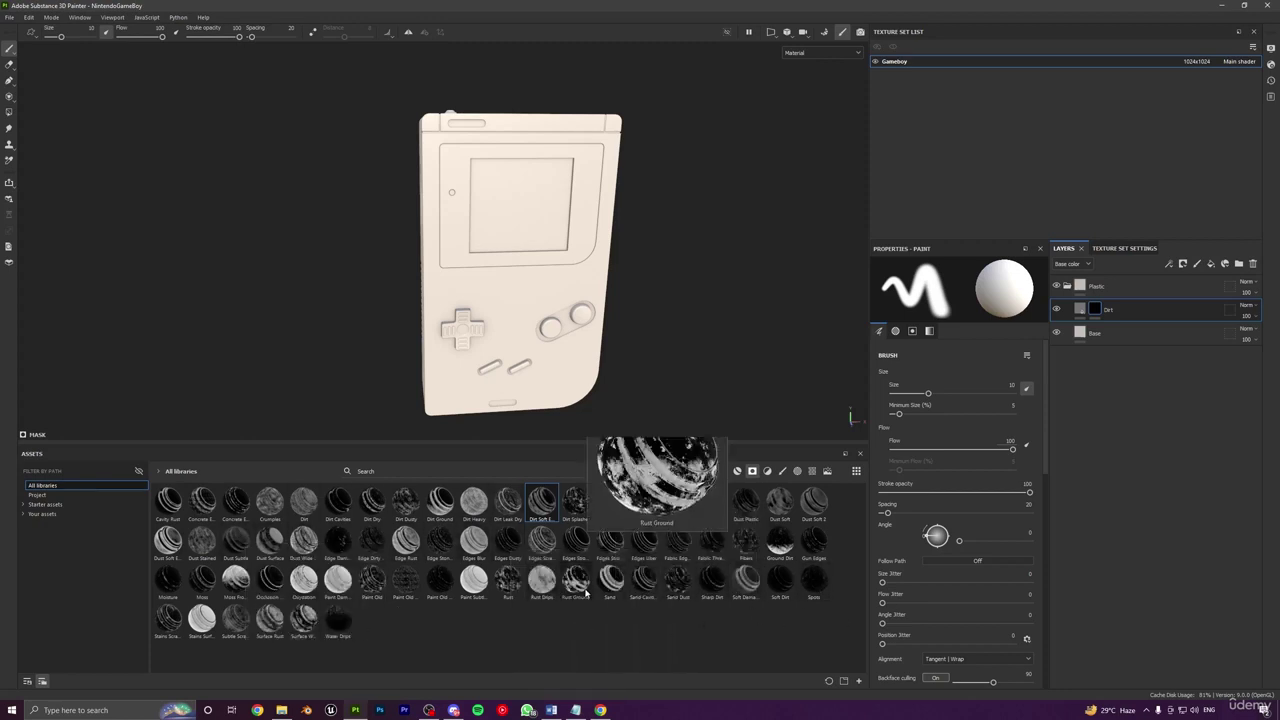
{"action": "mouse_move", "coordinate": [783, 587]}
{"action": "left_click_drag", "start_coordinate": [783, 587], "coordinate": [1114, 314]}
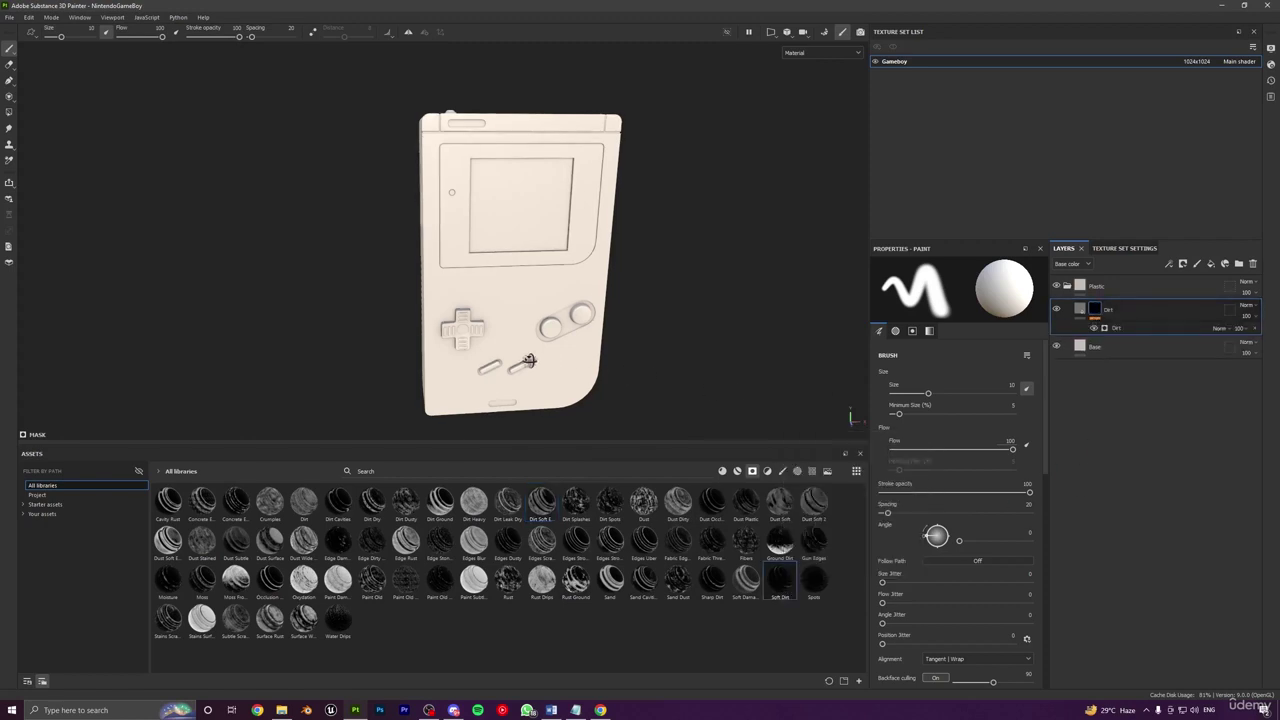
Step: Examine the dirt around the D-pad up close, comparing the model with the Dirt layer hidden and shown
{"action": "left_click_drag", "start_coordinate": [528, 360], "coordinate": [615, 338], "text": "alt"}
{"action": "right_click_drag", "start_coordinate": [600, 330], "coordinate": [630, 304], "text": "alt"}
{"action": "middle_click_drag", "start_coordinate": [630, 304], "coordinate": [555, 367], "text": "alt"}
{"action": "left_click_drag", "start_coordinate": [555, 367], "coordinate": [577, 251], "text": "alt"}
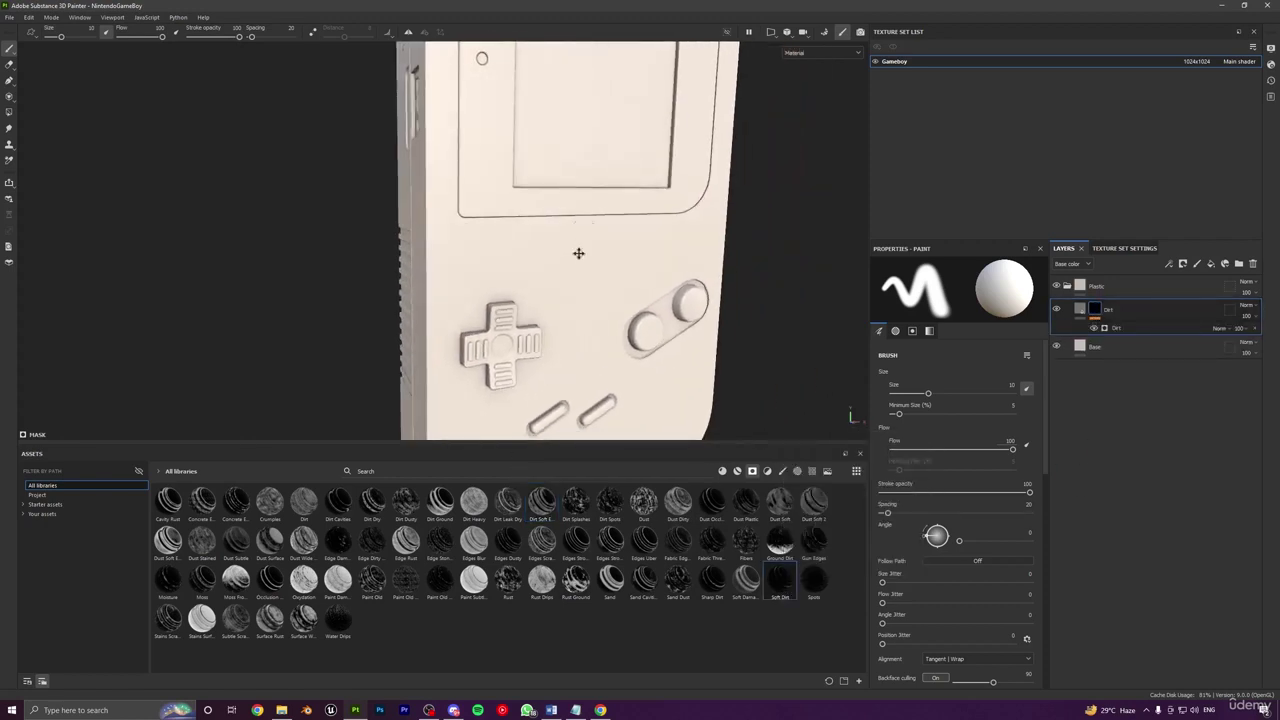
{"action": "middle_click_drag", "start_coordinate": [577, 251], "coordinate": [571, 369], "text": "alt"}
{"action": "left_click_drag", "start_coordinate": [571, 369], "coordinate": [608, 385], "text": "alt"}
{"action": "middle_click_drag", "start_coordinate": [608, 385], "coordinate": [646, 211], "text": "alt"}
{"action": "right_click_drag", "start_coordinate": [646, 211], "coordinate": [577, 339], "text": "alt"}
{"action": "left_click_drag", "start_coordinate": [577, 339], "coordinate": [590, 342], "text": "alt"}
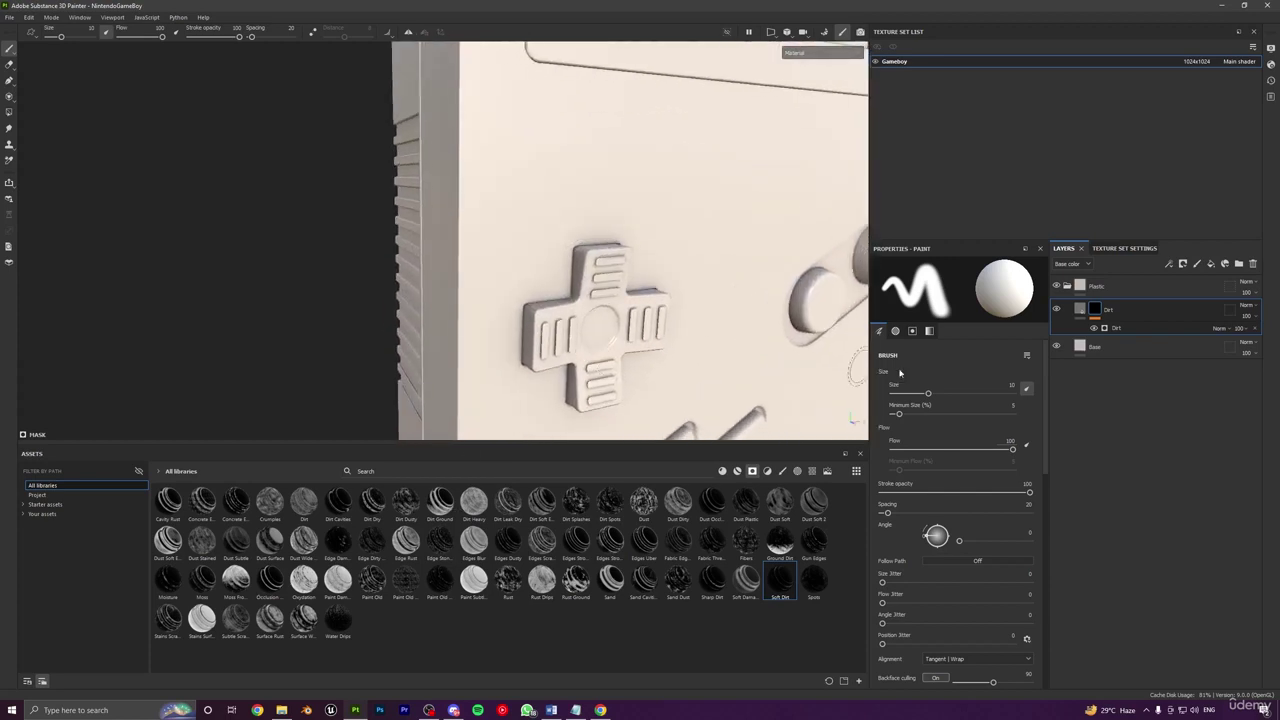
{"action": "left_click", "coordinate": [1058, 311]}
{"action": "left_click", "coordinate": [1058, 311]}
{"action": "left_click", "coordinate": [1055, 311]}
{"action": "left_click", "coordinate": [1055, 311]}
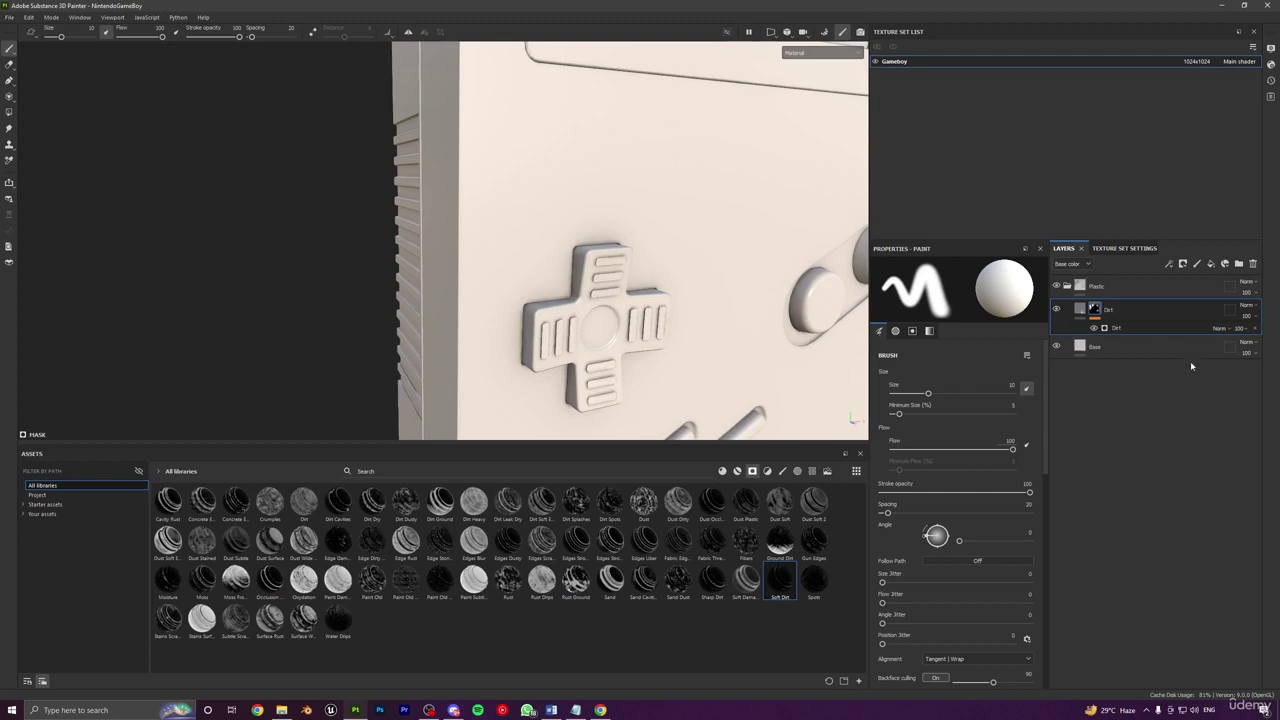
Step: Set the Dirt Level of the Dirt layer's mask generator to 0.6
{"action": "left_click", "coordinate": [1118, 328]}
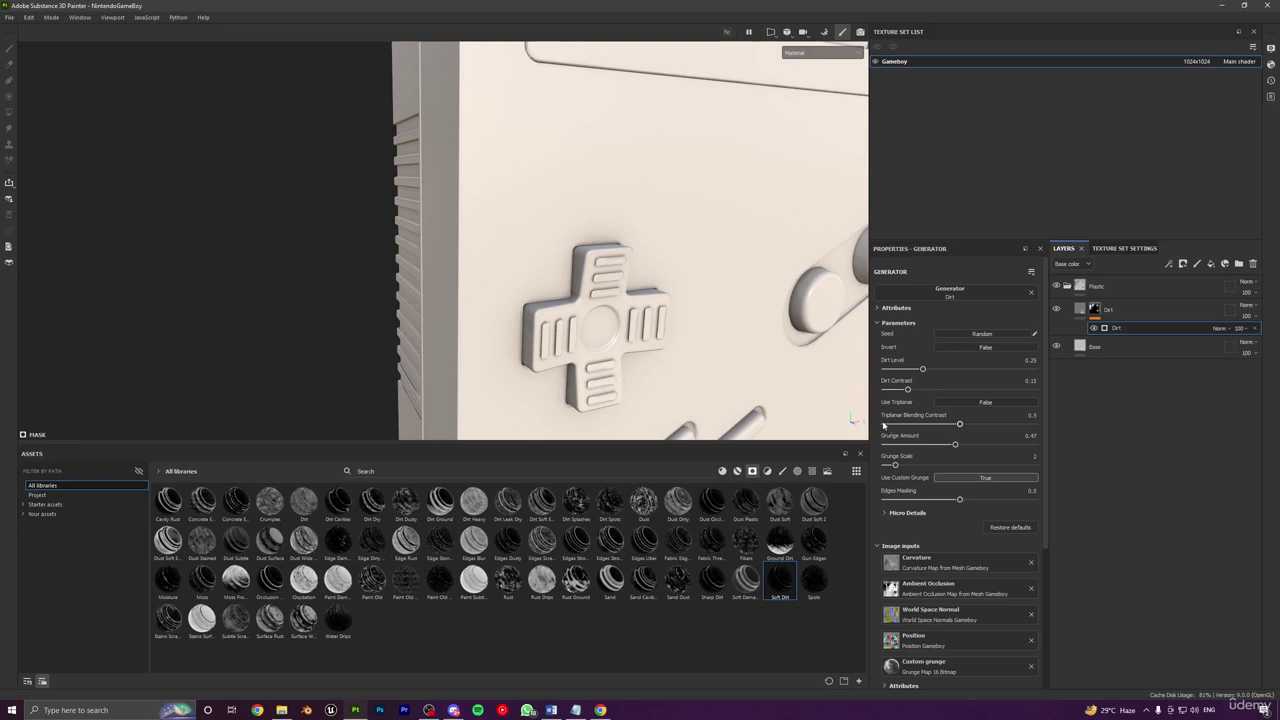
{"action": "right_click_drag", "start_coordinate": [655, 360], "coordinate": [634, 280], "text": "alt"}
{"action": "middle_click_drag", "start_coordinate": [634, 280], "coordinate": [540, 249], "text": "alt"}
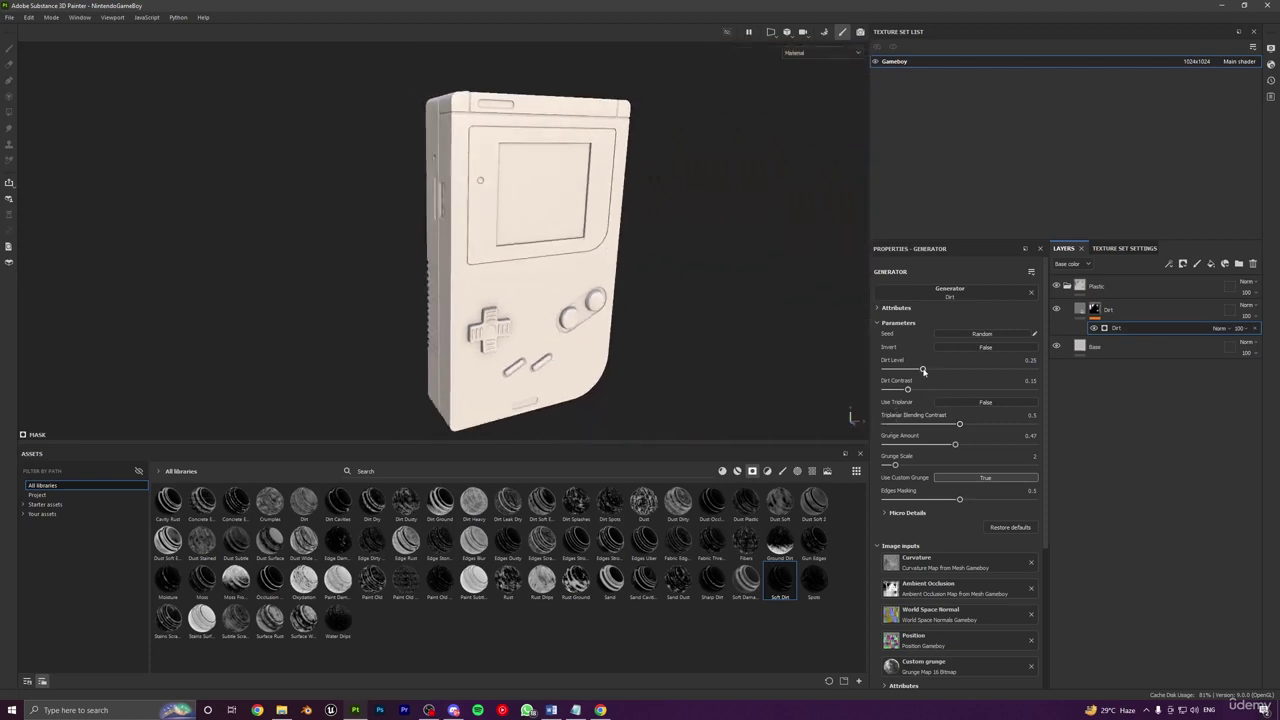
{"action": "left_click_drag", "start_coordinate": [923, 370], "coordinate": [959, 376]}
{"action": "left_click", "coordinate": [1030, 360]}
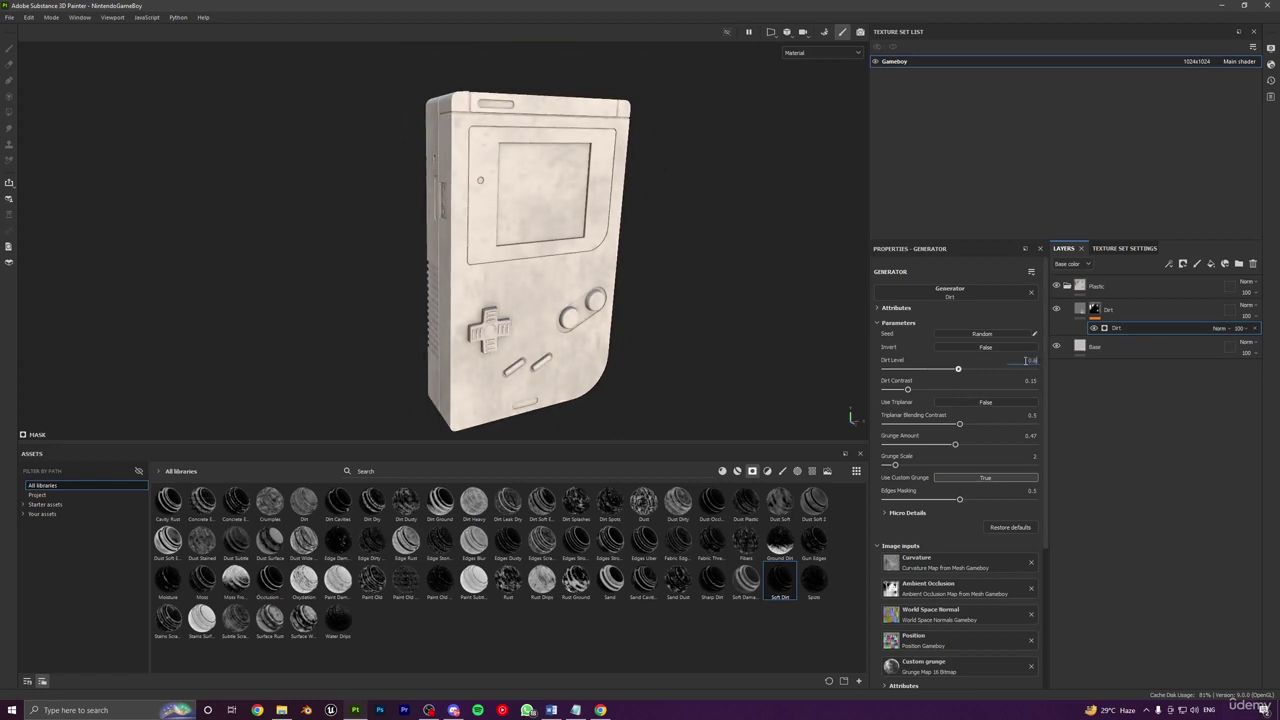
{"action": "type", "text": "0.6"}
{"action": "key", "text": "Return"}
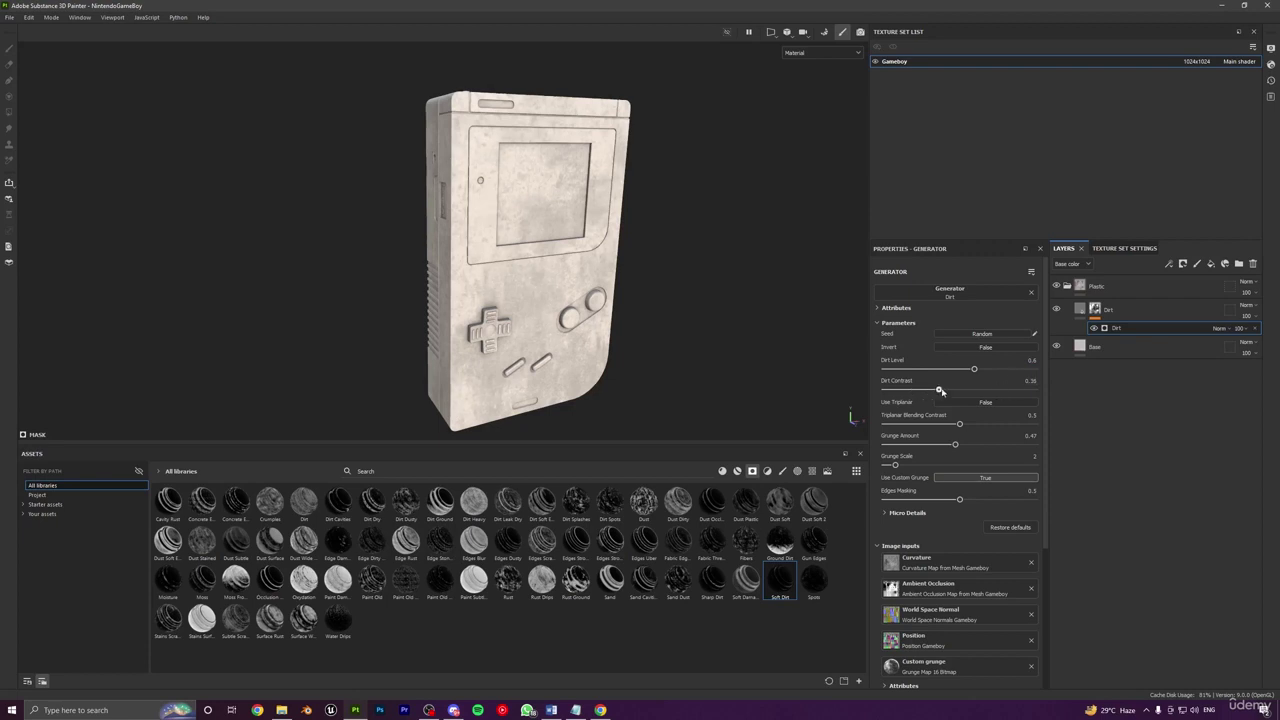
Step: Set the Dirt generator's Dirt Contrast to 0.15 and its Grunge Amount to 0.2
{"action": "left_click_drag", "start_coordinate": [644, 345], "coordinate": [666, 326], "text": "alt"}
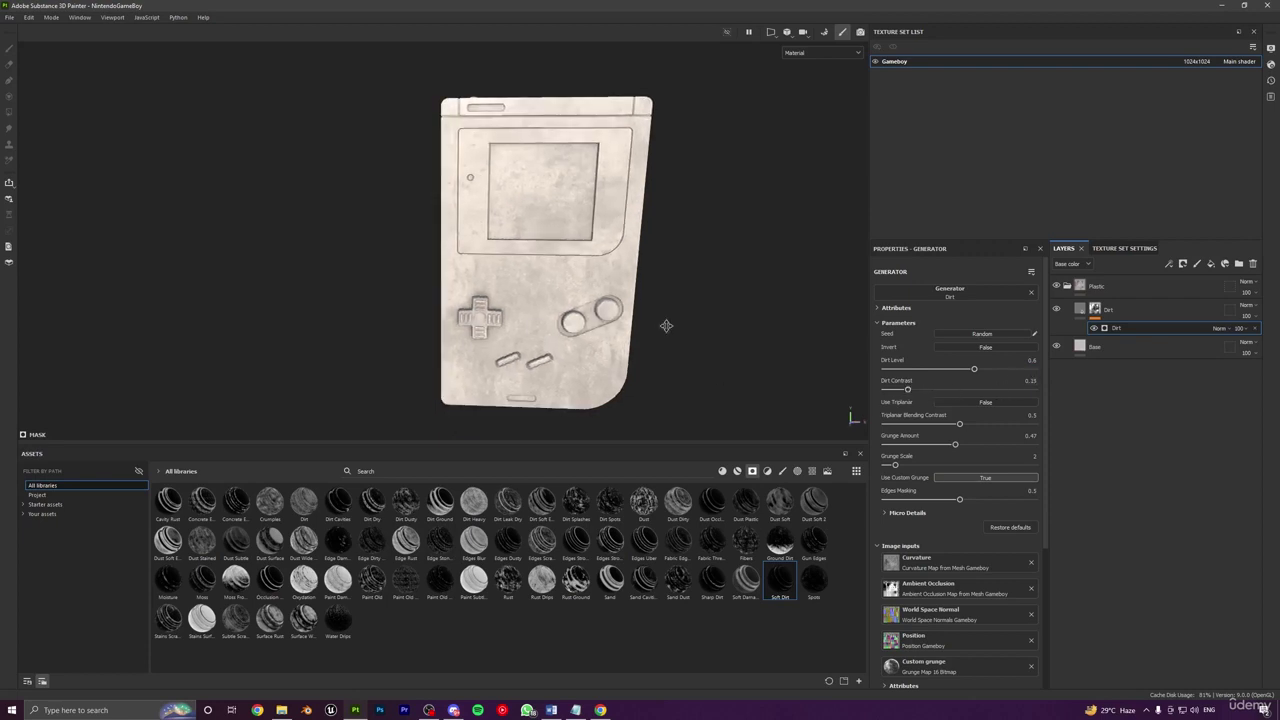
{"action": "middle_click_drag", "start_coordinate": [666, 326], "coordinate": [693, 333], "text": "alt"}
{"action": "mouse_move", "coordinate": [907, 391]}
{"action": "left_mouse_down"}
{"action": "mouse_move", "coordinate": [935, 395]}
{"action": "mouse_move", "coordinate": [908, 391]}
{"action": "left_mouse_up"}
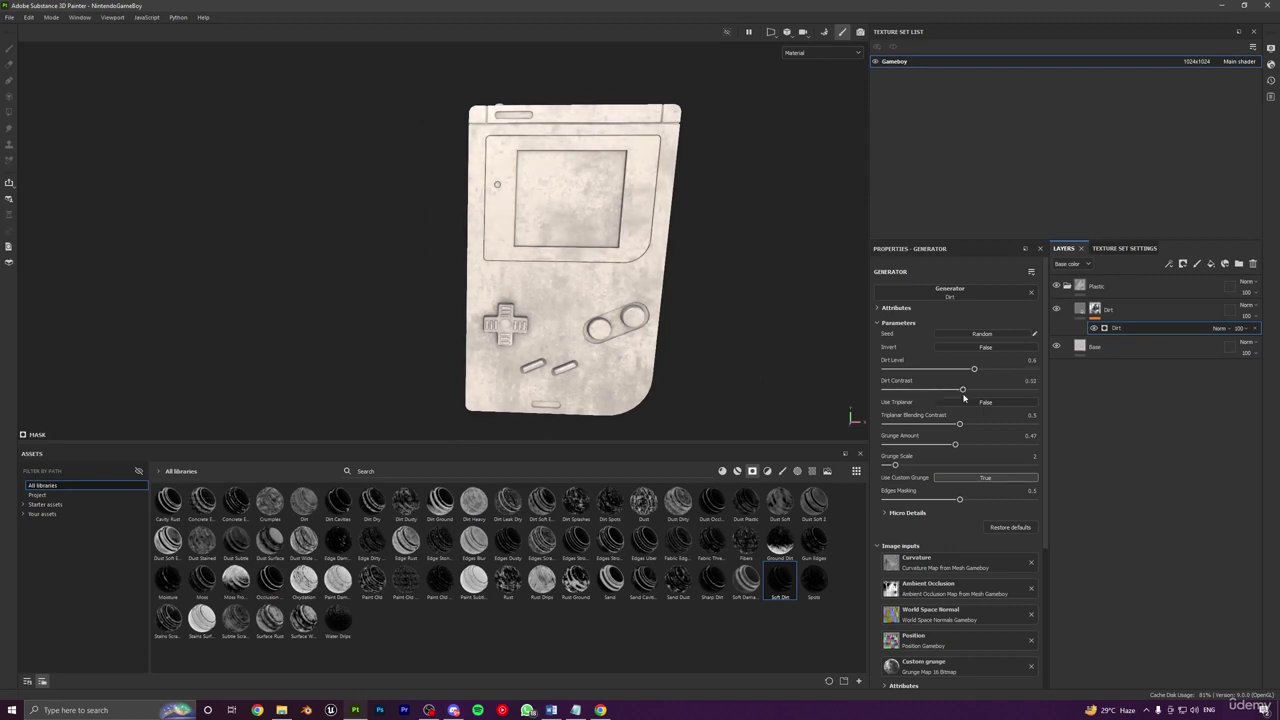
{"action": "left_click_drag", "start_coordinate": [948, 445], "coordinate": [911, 447]}
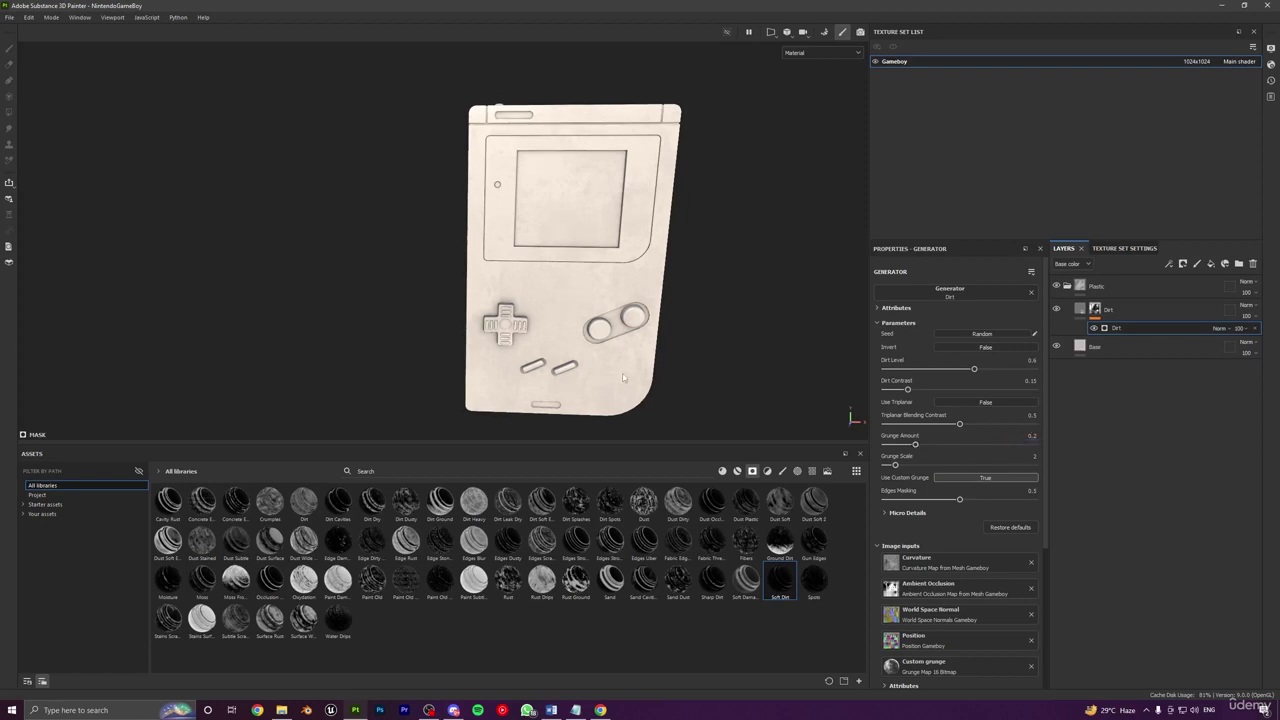
Step: Raise the Gameboy texture set's size to 4096
{"action": "scroll", "coordinate": [623, 378], "scroll_direction": "down", "scroll_amount": 3}
{"action": "left_click_drag", "start_coordinate": [623, 376], "coordinate": [596, 280], "text": "alt"}
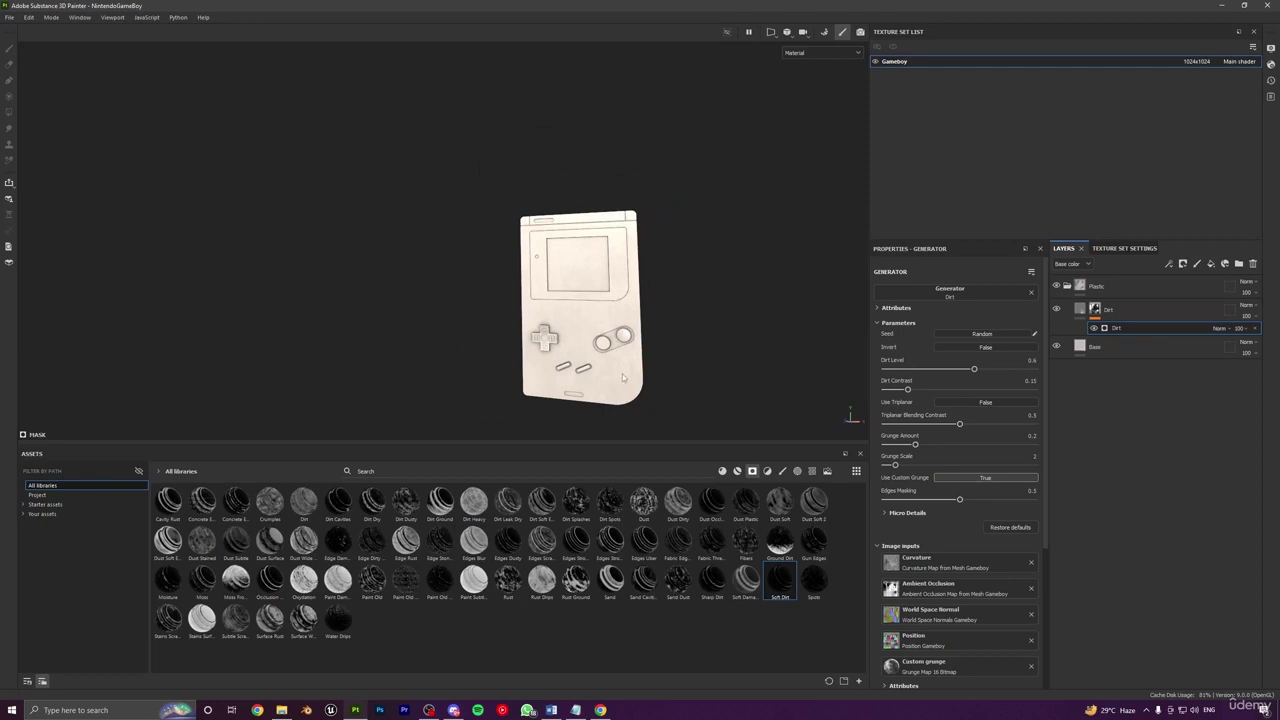
{"action": "left_click_drag", "start_coordinate": [623, 378], "coordinate": [570, 268], "text": "alt"}
{"action": "scroll", "coordinate": [569, 266], "scroll_direction": "up", "scroll_amount": 4}
{"action": "left_click_drag", "start_coordinate": [596, 364], "coordinate": [650, 338], "text": "alt"}
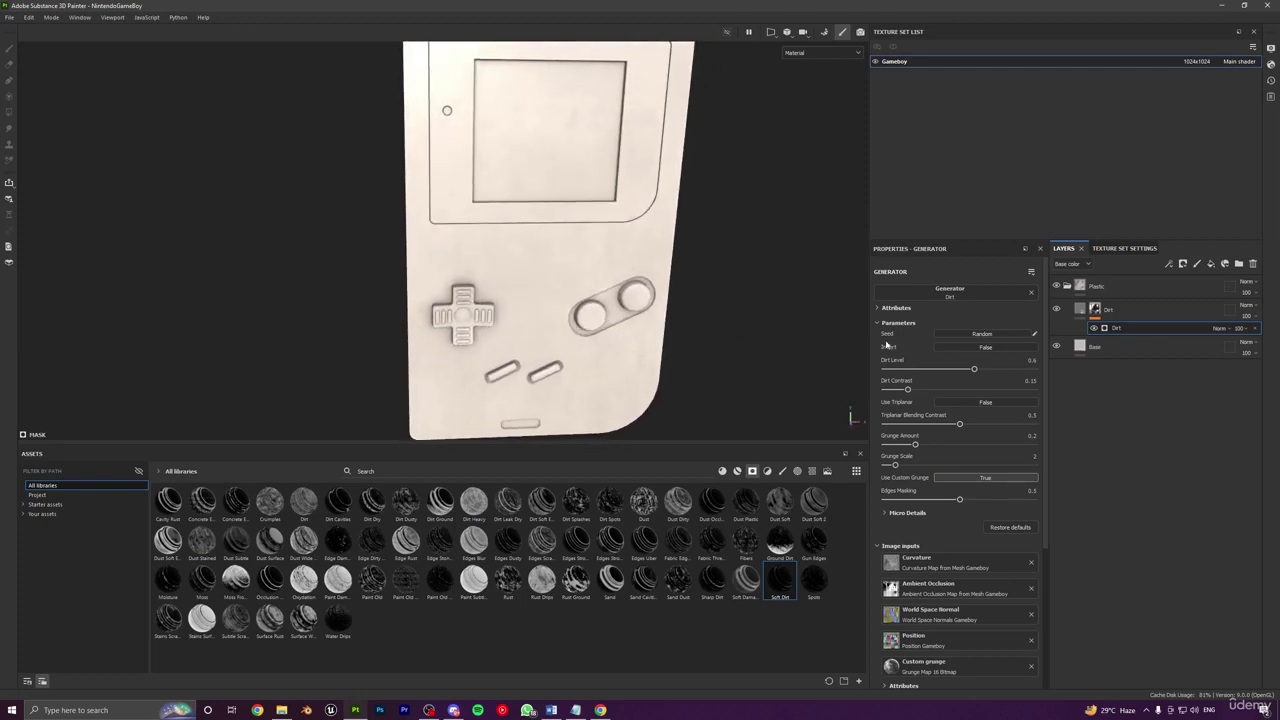
{"action": "left_click", "coordinate": [1120, 249]}
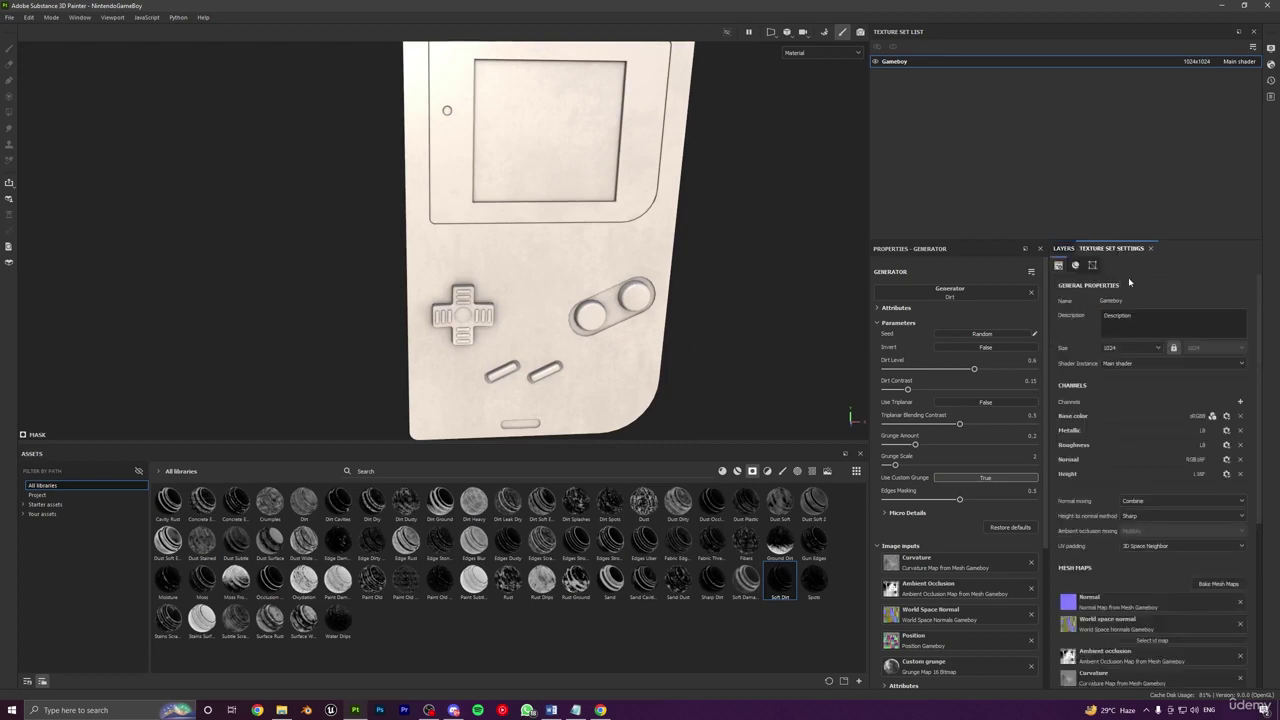
{"action": "left_click", "coordinate": [1130, 347]}
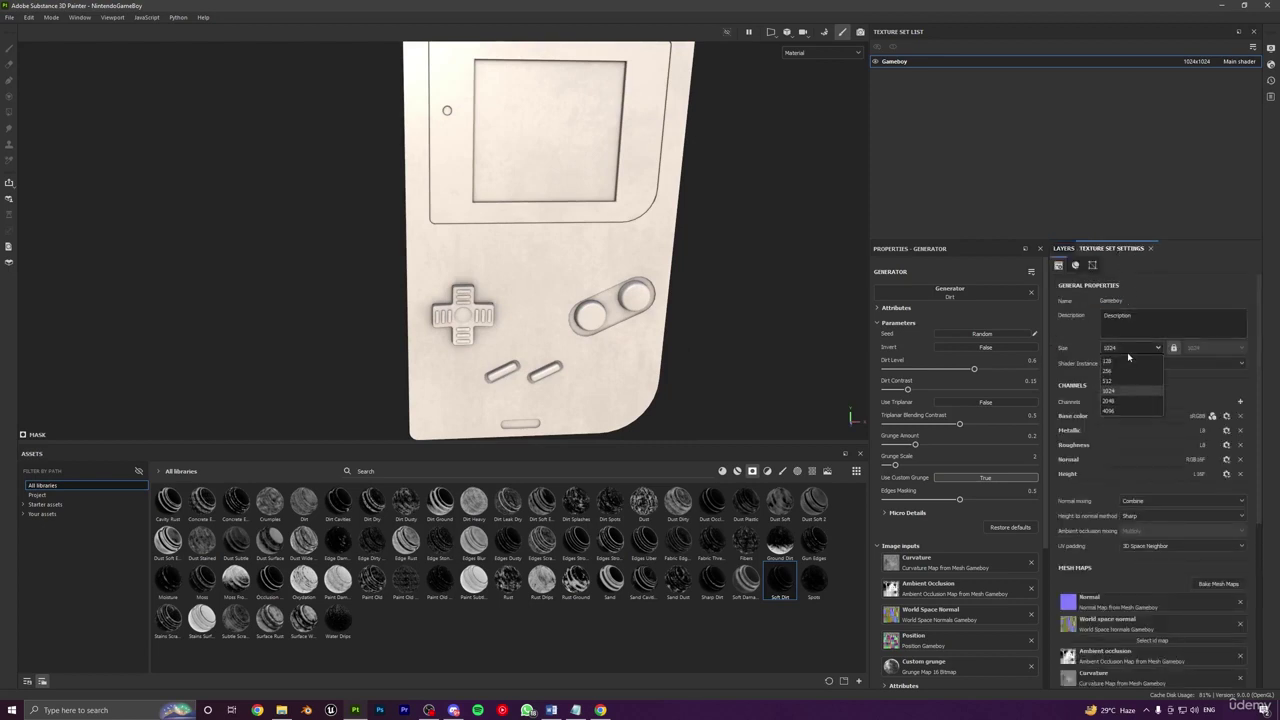
{"action": "left_click", "coordinate": [1124, 411]}
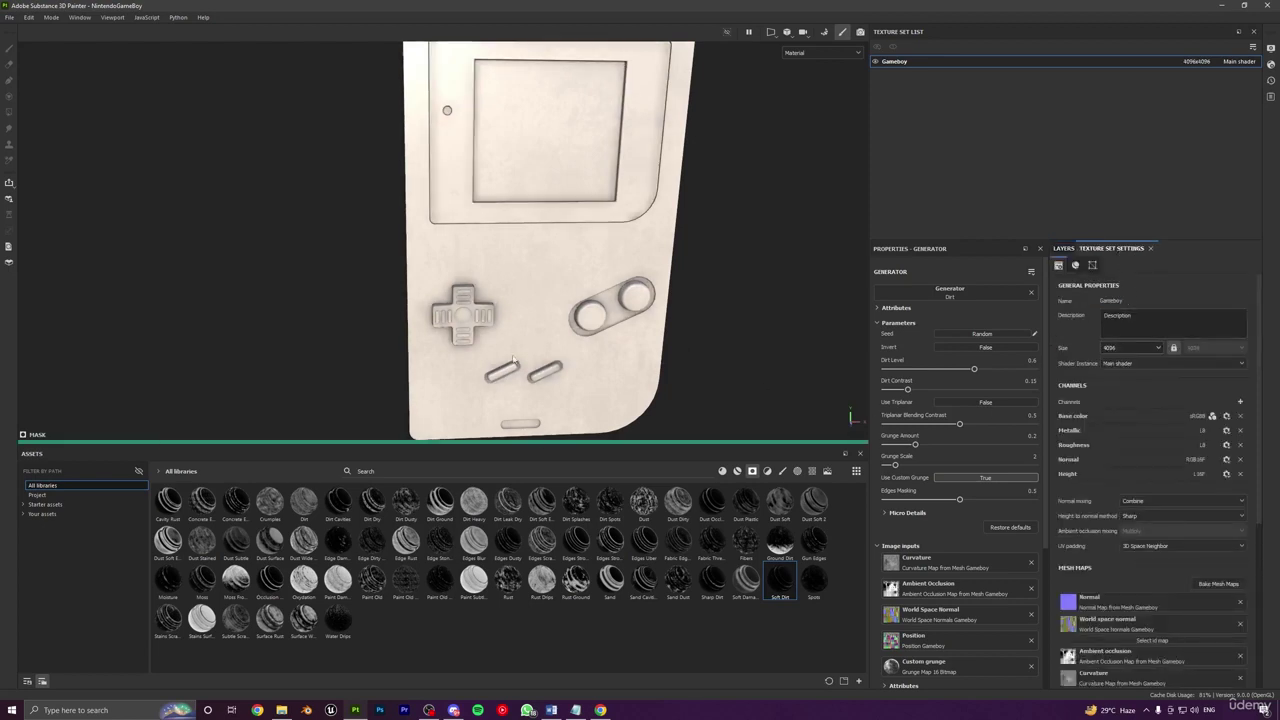
Step: Examine the dirt on the front and back of the model at the higher texture resolution and return to the layer stack
{"action": "mouse_move", "coordinate": [658, 359]}
{"action": "left_mouse_down", "text": "alt"}
{"action": "mouse_move", "coordinate": [501, 349]}
{"action": "mouse_move", "coordinate": [591, 328]}
{"action": "mouse_move", "coordinate": [648, 354]}
{"action": "left_mouse_up", "text": "alt"}
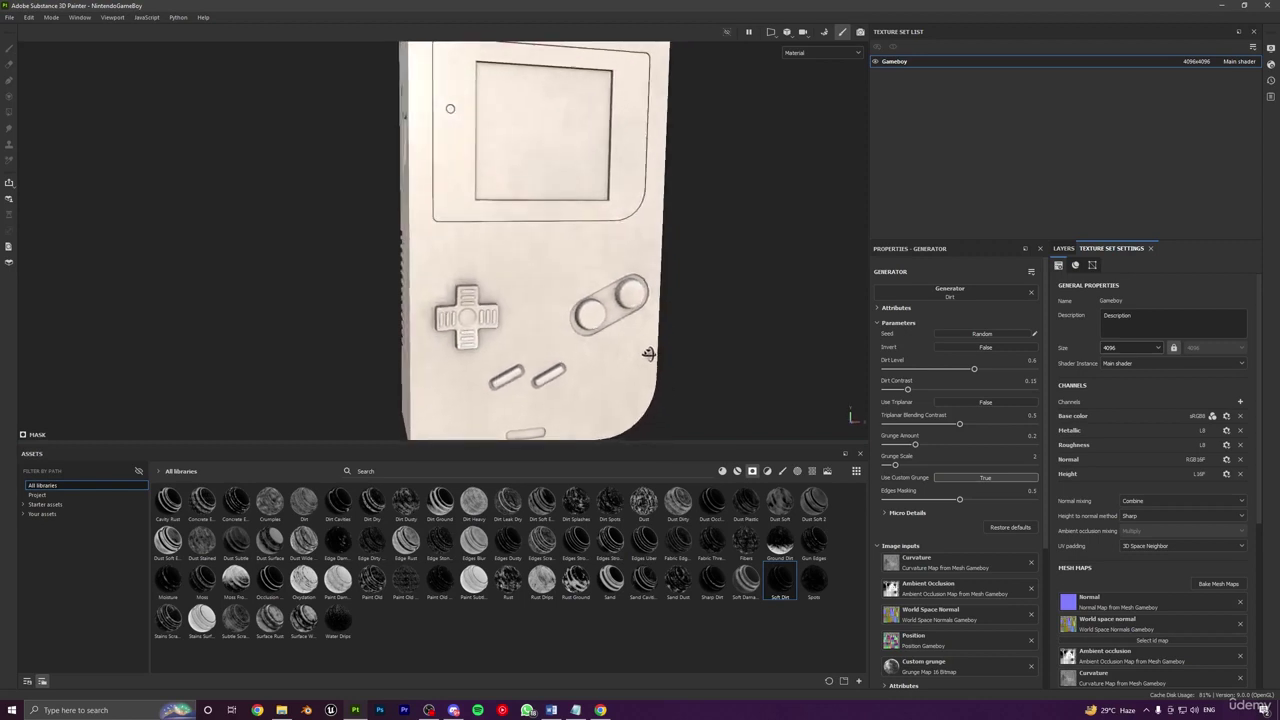
{"action": "right_click_drag", "start_coordinate": [586, 82], "coordinate": [613, 216], "text": "alt"}
{"action": "middle_click_drag", "start_coordinate": [670, 268], "coordinate": [541, 290], "text": "alt"}
{"action": "scroll", "coordinate": [596, 245], "scroll_direction": "up", "scroll_amount": 3}
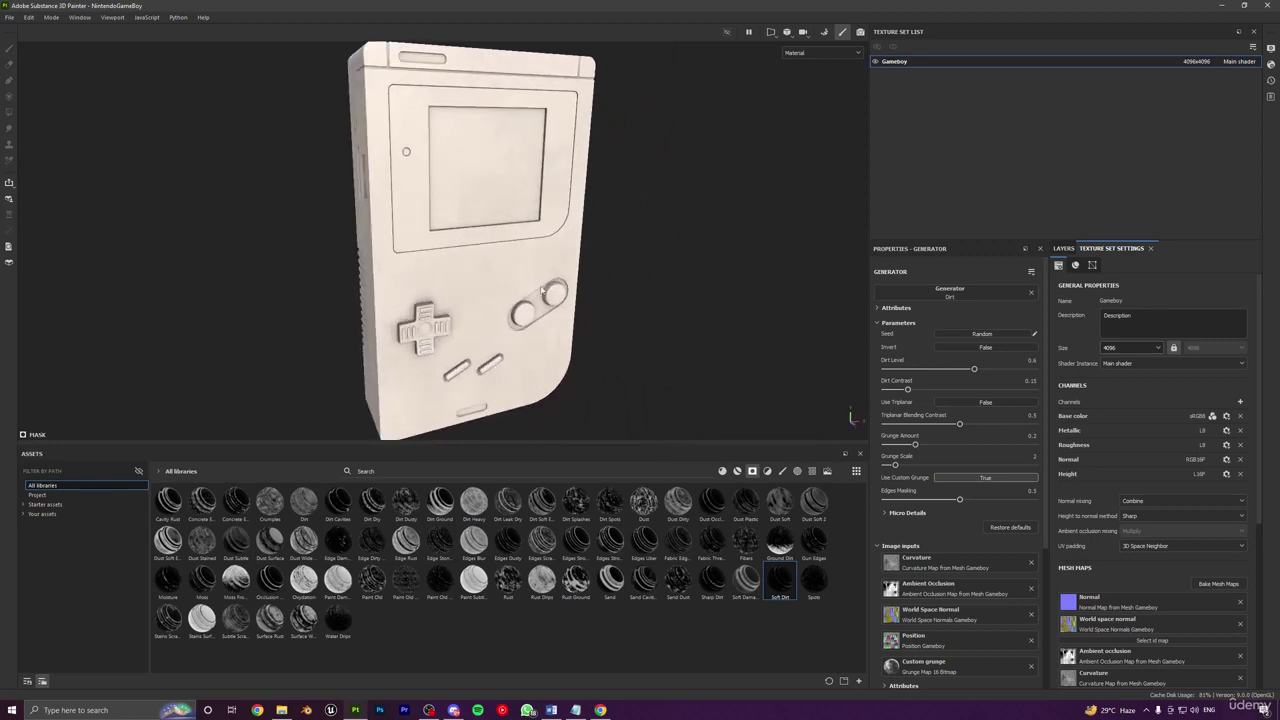
{"action": "left_click", "coordinate": [1063, 248]}
{"action": "left_click_drag", "start_coordinate": [752, 310], "coordinate": [721, 303], "text": "alt"}
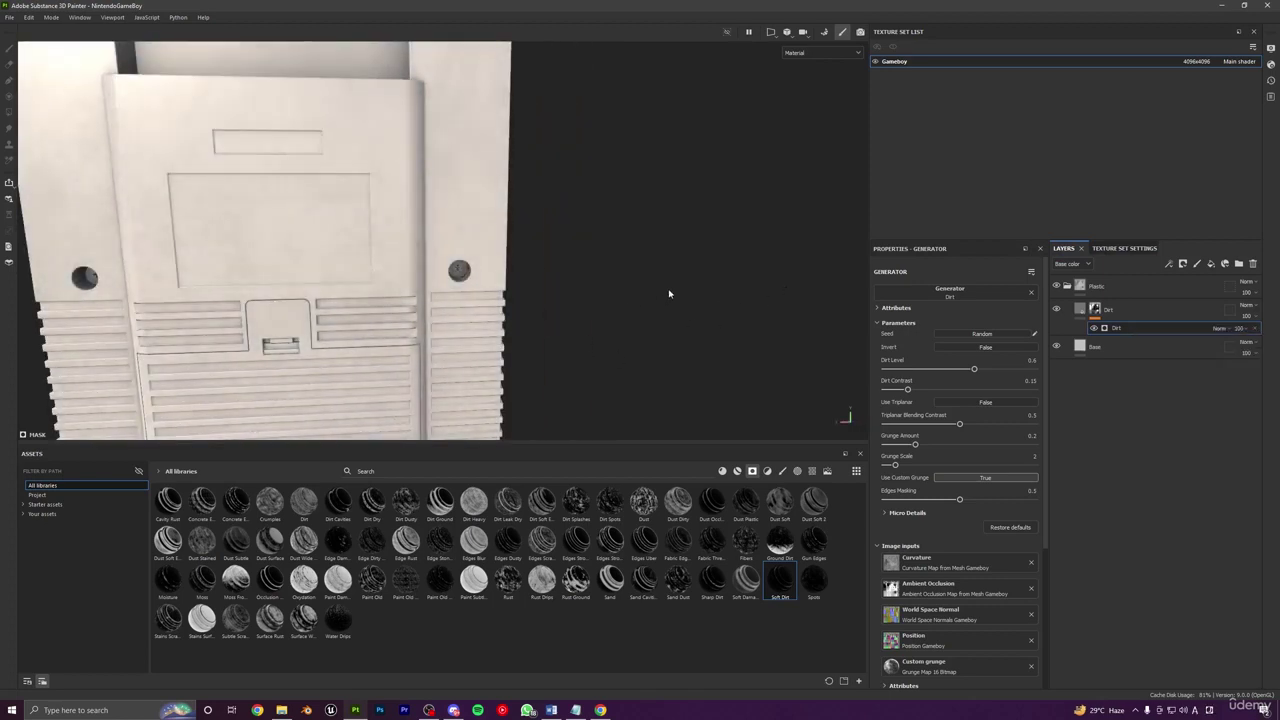
{"action": "middle_click_drag", "start_coordinate": [516, 339], "coordinate": [632, 306], "text": "alt"}
{"action": "scroll", "coordinate": [632, 306], "scroll_direction": "down", "scroll_amount": 5}
Step: Lower the Dirt layer's opacity to 80
{"action": "mouse_move", "coordinate": [632, 306]}
{"action": "left_mouse_down", "text": "alt"}
{"action": "mouse_move", "coordinate": [617, 275]}
{"action": "mouse_move", "coordinate": [614, 301]}
{"action": "mouse_move", "coordinate": [579, 318]}
{"action": "mouse_move", "coordinate": [426, 257]}
{"action": "left_mouse_up", "text": "alt"}
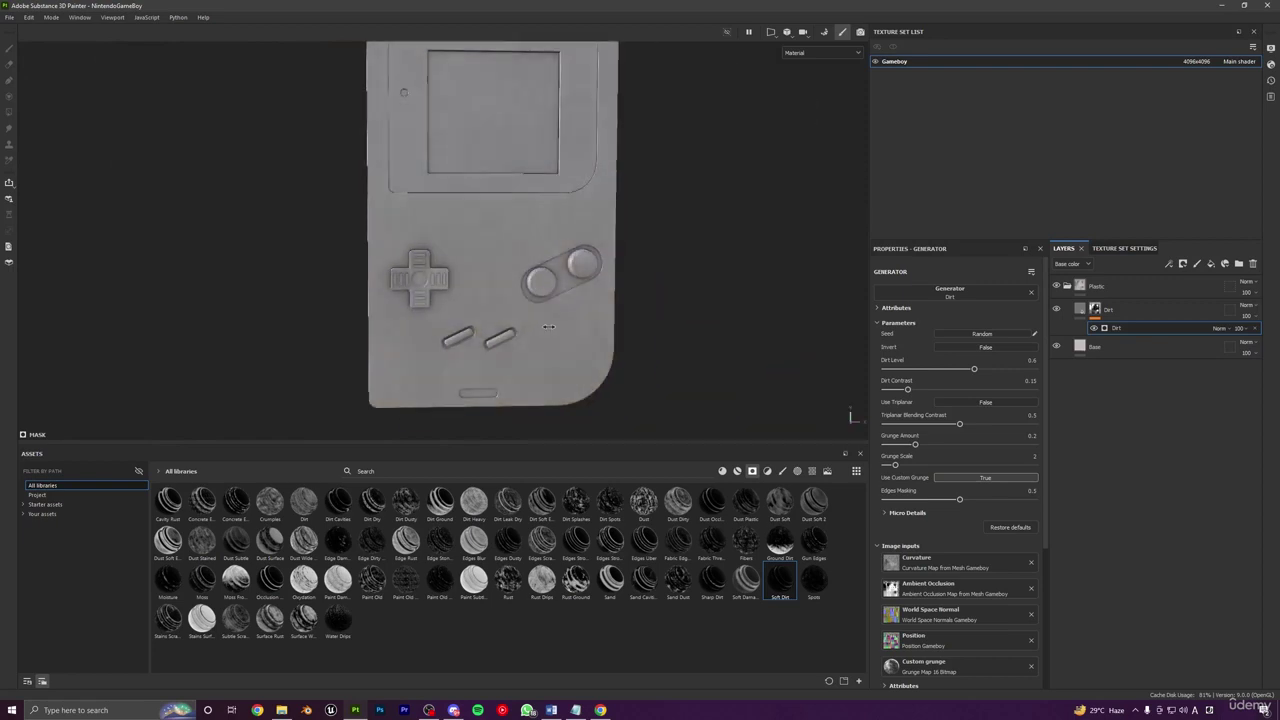
{"action": "left_click", "coordinate": [1246, 316]}
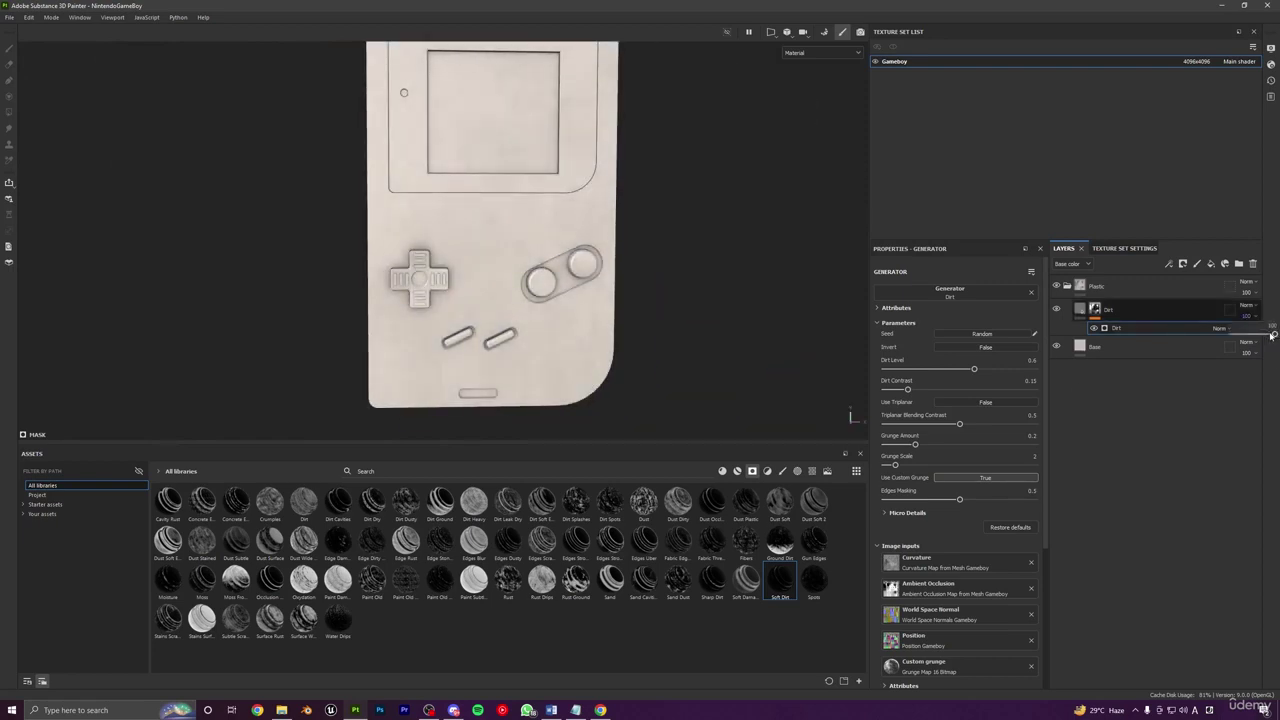
{"action": "mouse_move", "coordinate": [1273, 335]}
{"action": "left_mouse_down"}
{"action": "mouse_move", "coordinate": [1241, 335]}
{"action": "mouse_move", "coordinate": [1279, 335]}
{"action": "left_mouse_up"}
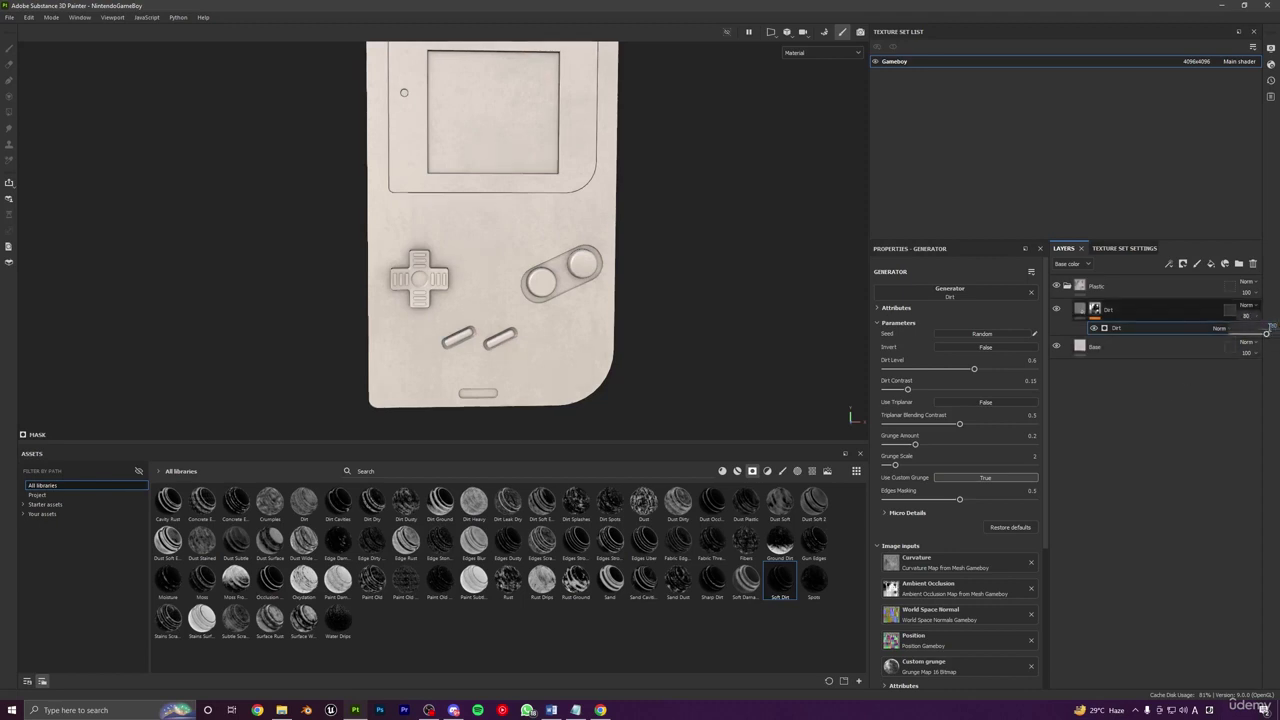
Step: Compare the whole front of the model with the Dirt layer repeatedly hidden and shown
{"action": "scroll", "coordinate": [560, 293], "scroll_direction": "down", "scroll_amount": 4}
{"action": "scroll", "coordinate": [560, 293], "scroll_direction": "up", "scroll_amount": 3}
{"action": "left_click_drag", "start_coordinate": [560, 293], "coordinate": [586, 294], "text": "alt"}
{"action": "middle_click_drag", "start_coordinate": [586, 294], "coordinate": [624, 337], "text": "alt"}
{"action": "left_click", "coordinate": [1056, 311]}
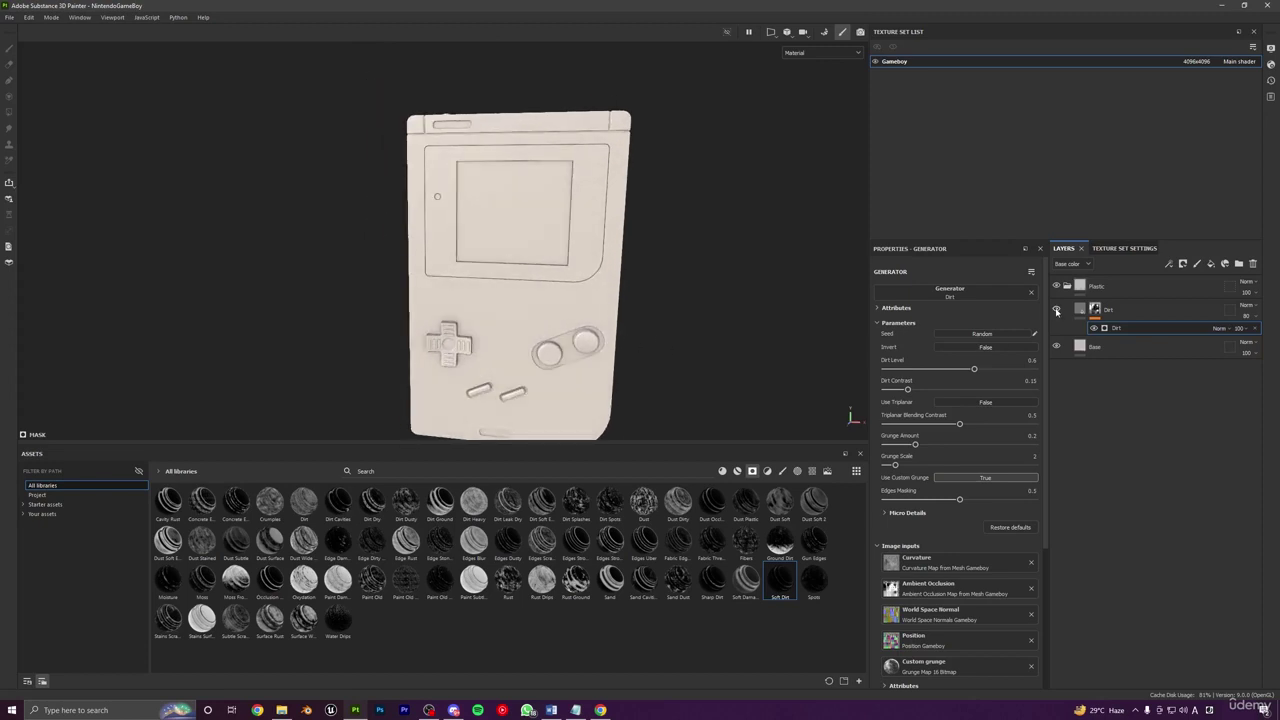
{"action": "left_click", "coordinate": [1056, 311]}
{"action": "left_click", "coordinate": [1056, 311]}
{"action": "left_click", "coordinate": [1056, 311]}
{"action": "left_click", "coordinate": [1056, 311]}
{"action": "left_click", "coordinate": [1056, 311]}
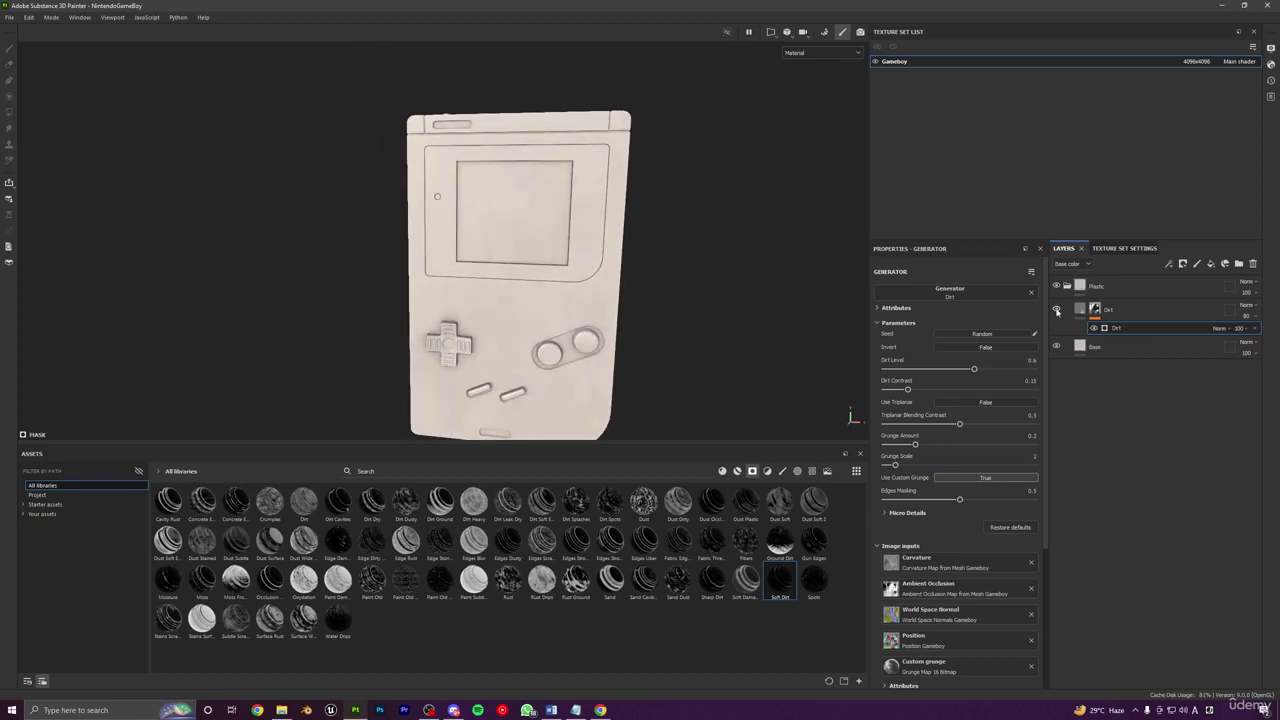
{"action": "left_click", "coordinate": [1056, 311]}
{"action": "left_click", "coordinate": [1056, 311]}
Step: Examine the softened dirt from several angles and under different lighting, ending close up between the D-pad and the round buttons
{"action": "mouse_move", "coordinate": [566, 382]}
{"action": "left_mouse_down", "text": "alt"}
{"action": "mouse_move", "coordinate": [622, 321]}
{"action": "mouse_move", "coordinate": [720, 329]}
{"action": "mouse_move", "coordinate": [620, 349]}
{"action": "mouse_move", "coordinate": [829, 349]}
{"action": "mouse_move", "coordinate": [351, 363]}
{"action": "mouse_move", "coordinate": [449, 331]}
{"action": "left_mouse_up", "text": "alt"}
{"action": "scroll", "coordinate": [580, 375], "scroll_direction": "down", "scroll_amount": 2}
{"action": "right_click_drag", "start_coordinate": [449, 331], "coordinate": [500, 337], "text": "shift"}
{"action": "left_click_drag", "start_coordinate": [500, 337], "coordinate": [329, 343], "text": "alt"}
{"action": "left_click_drag", "start_coordinate": [480, 280], "coordinate": [509, 292], "text": "alt"}
{"action": "middle_click_drag", "start_coordinate": [509, 292], "coordinate": [506, 328], "text": "alt"}
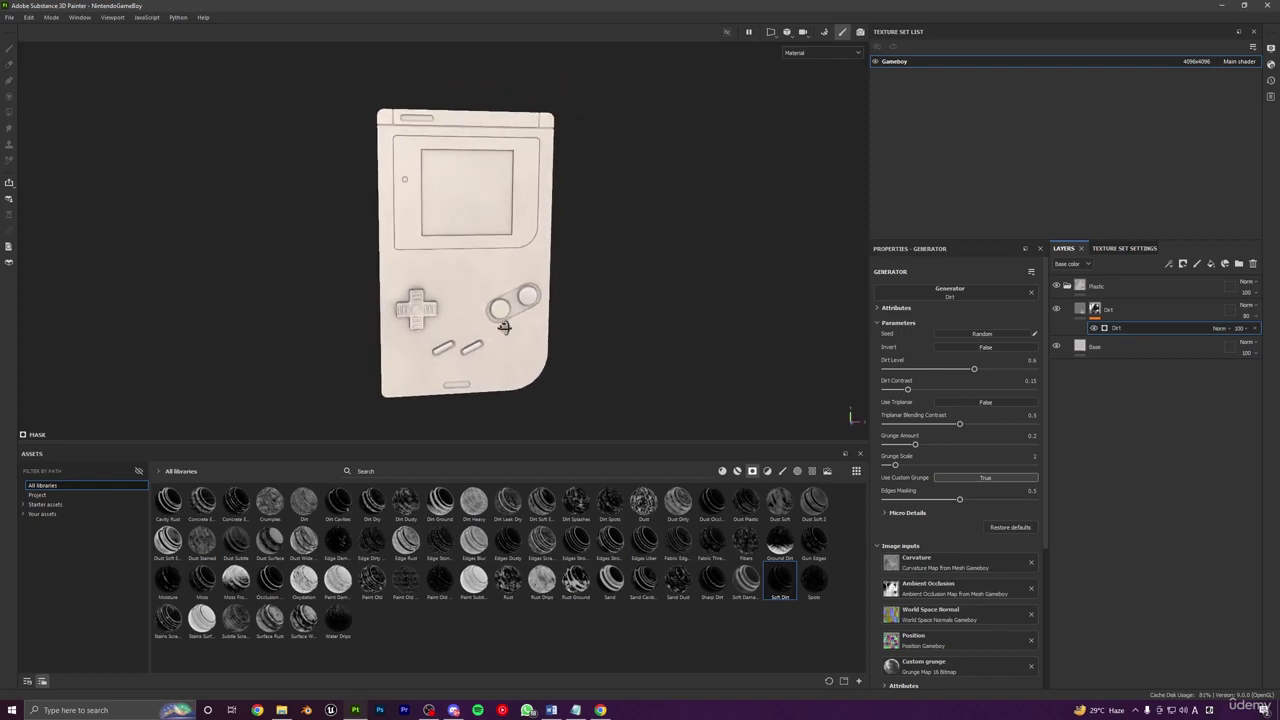
{"action": "left_click_drag", "start_coordinate": [506, 328], "coordinate": [609, 323], "text": "alt"}
{"action": "right_click_drag", "start_coordinate": [609, 323], "coordinate": [598, 318], "text": "shift"}
{"action": "right_click_drag", "start_coordinate": [482, 228], "coordinate": [490, 330], "text": "alt"}
{"action": "left_click_drag", "start_coordinate": [490, 330], "coordinate": [389, 330], "text": "alt"}
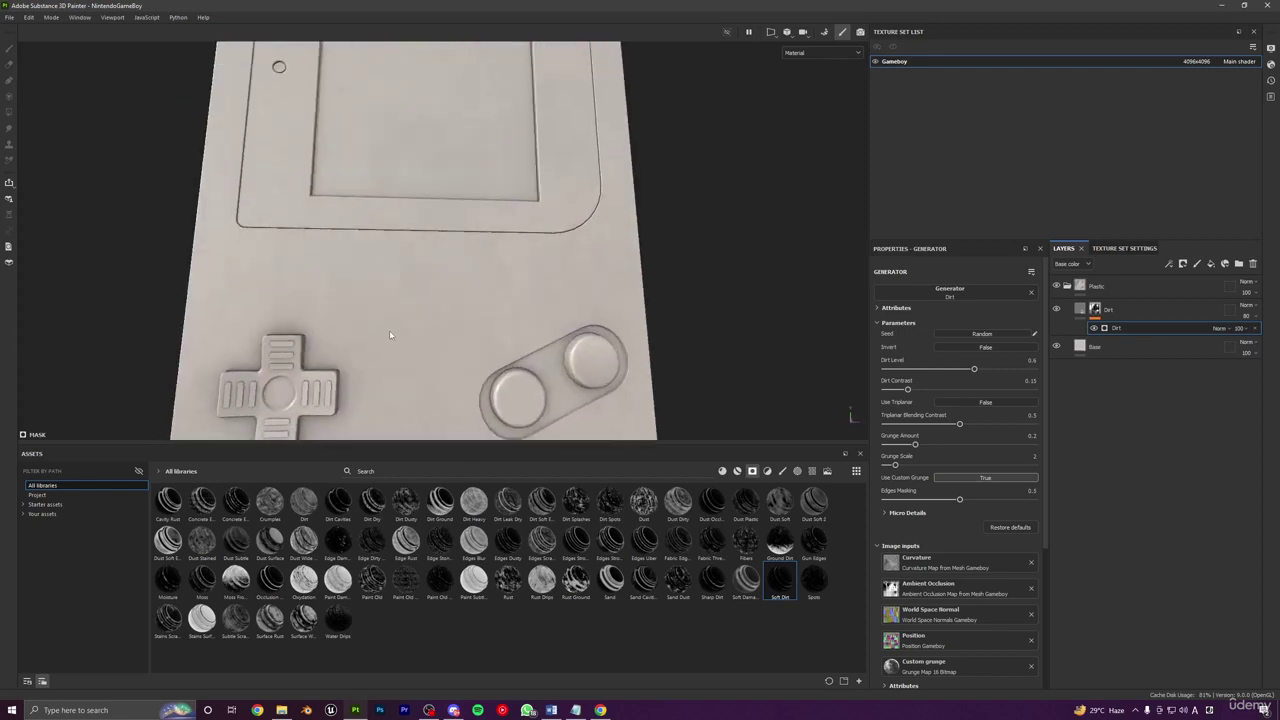
{"action": "middle_click_drag", "start_coordinate": [389, 330], "coordinate": [470, 284], "text": "alt"}
{"action": "right_click_drag", "start_coordinate": [471, 286], "coordinate": [476, 335], "text": "alt"}
{"action": "left_click_drag", "start_coordinate": [476, 335], "coordinate": [470, 289], "text": "alt"}
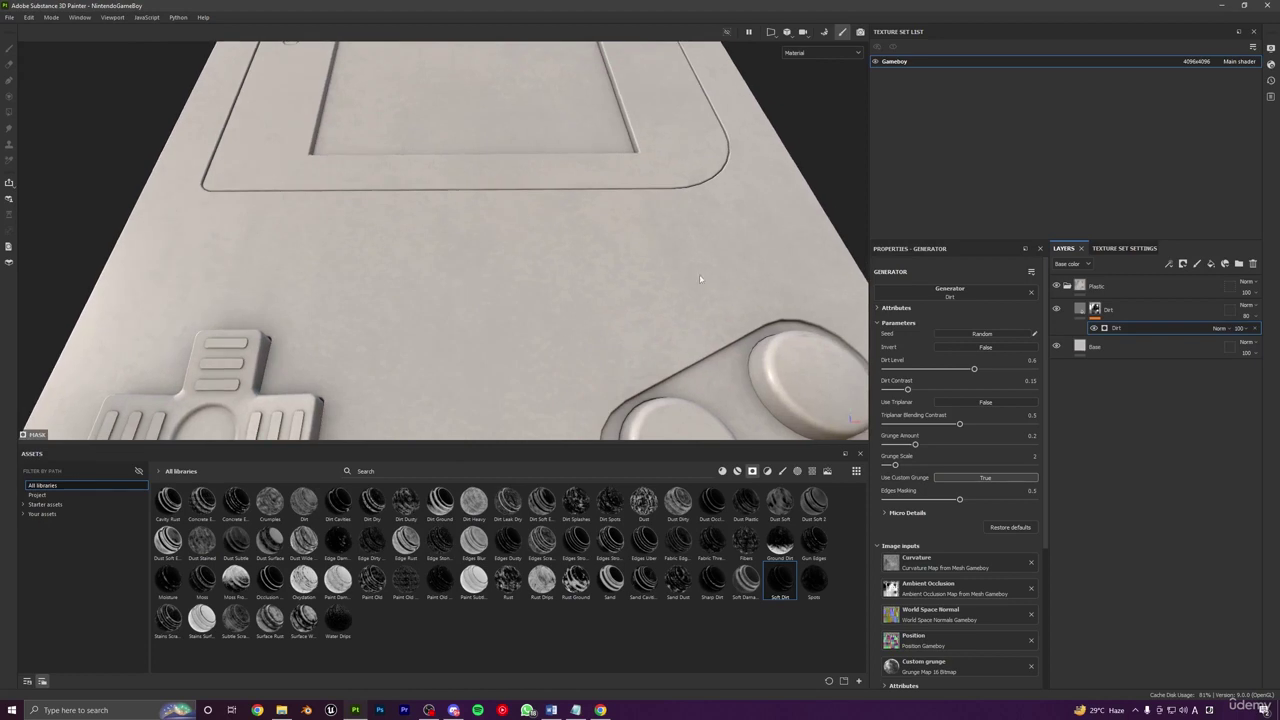
Step: Add a fill layer above the Dirt layer in the Plastic folder and name it Bumps
{"action": "left_click", "coordinate": [1078, 313]}
{"action": "left_click", "coordinate": [1211, 266]}
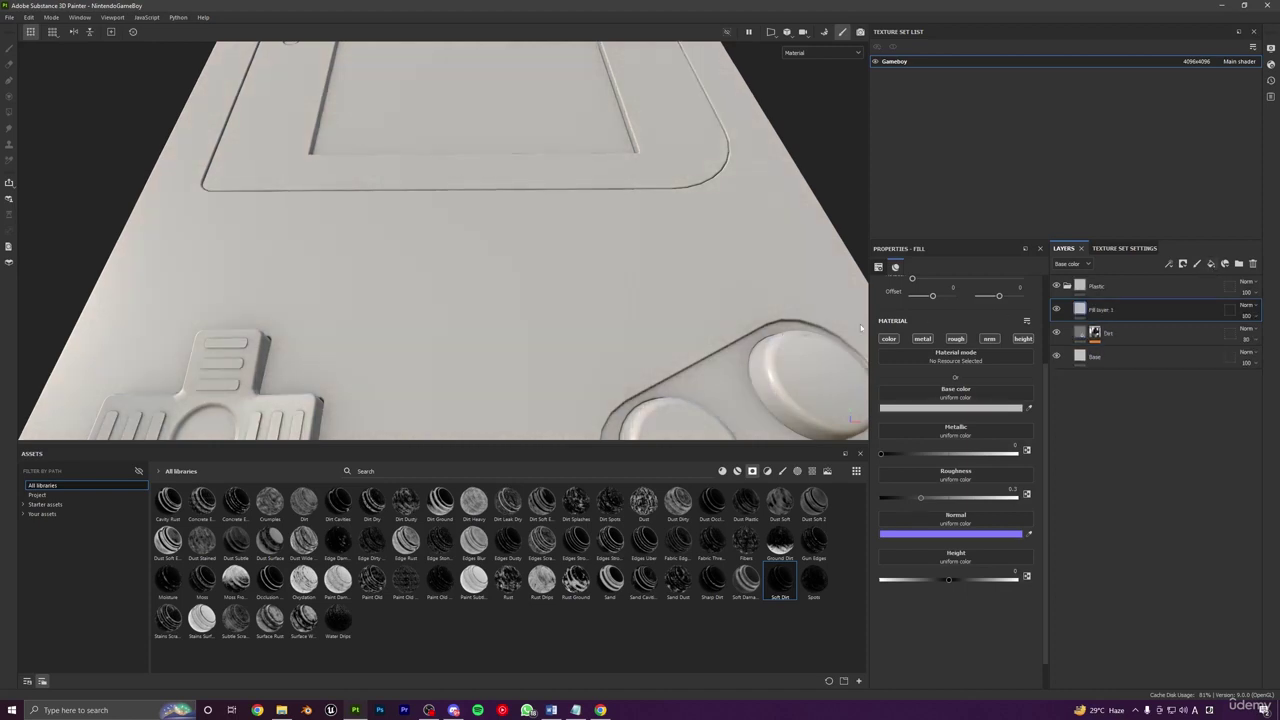
{"action": "scroll", "coordinate": [600, 310], "scroll_direction": "down", "scroll_amount": 5}
{"action": "left_click_drag", "start_coordinate": [590, 308], "coordinate": [597, 249], "text": "alt"}
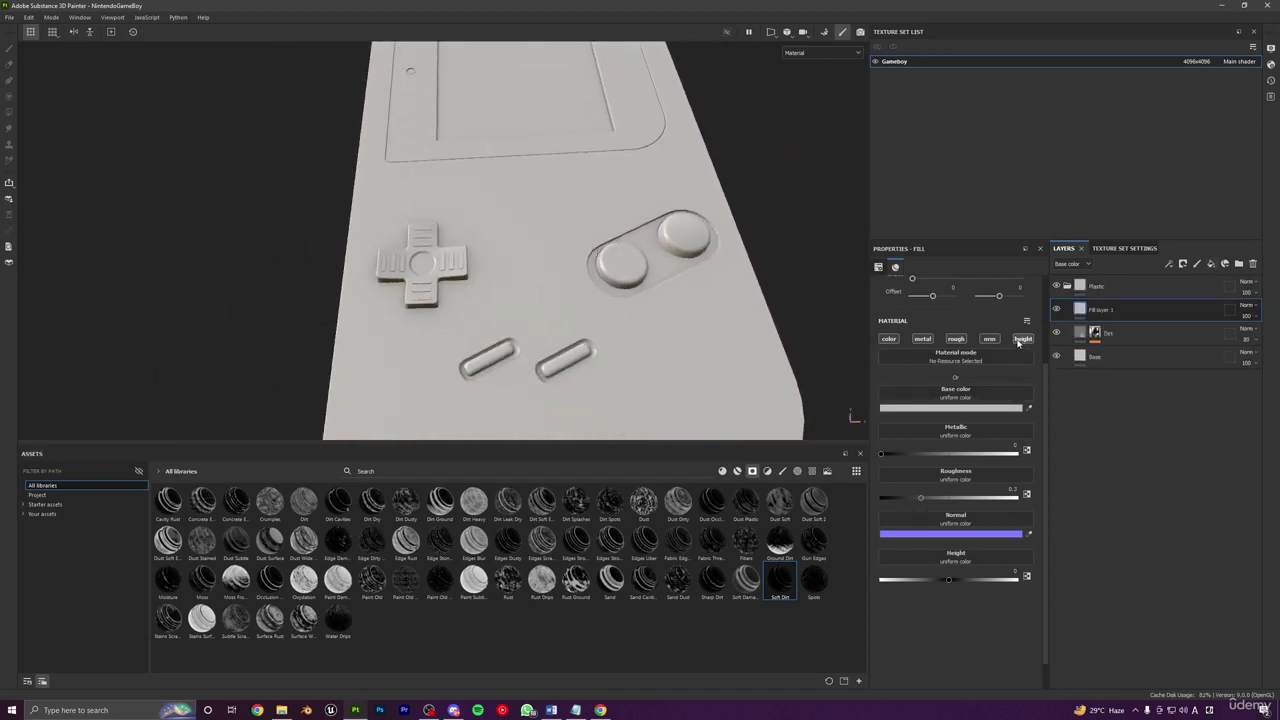
{"action": "double_click", "coordinate": [1109, 310]}
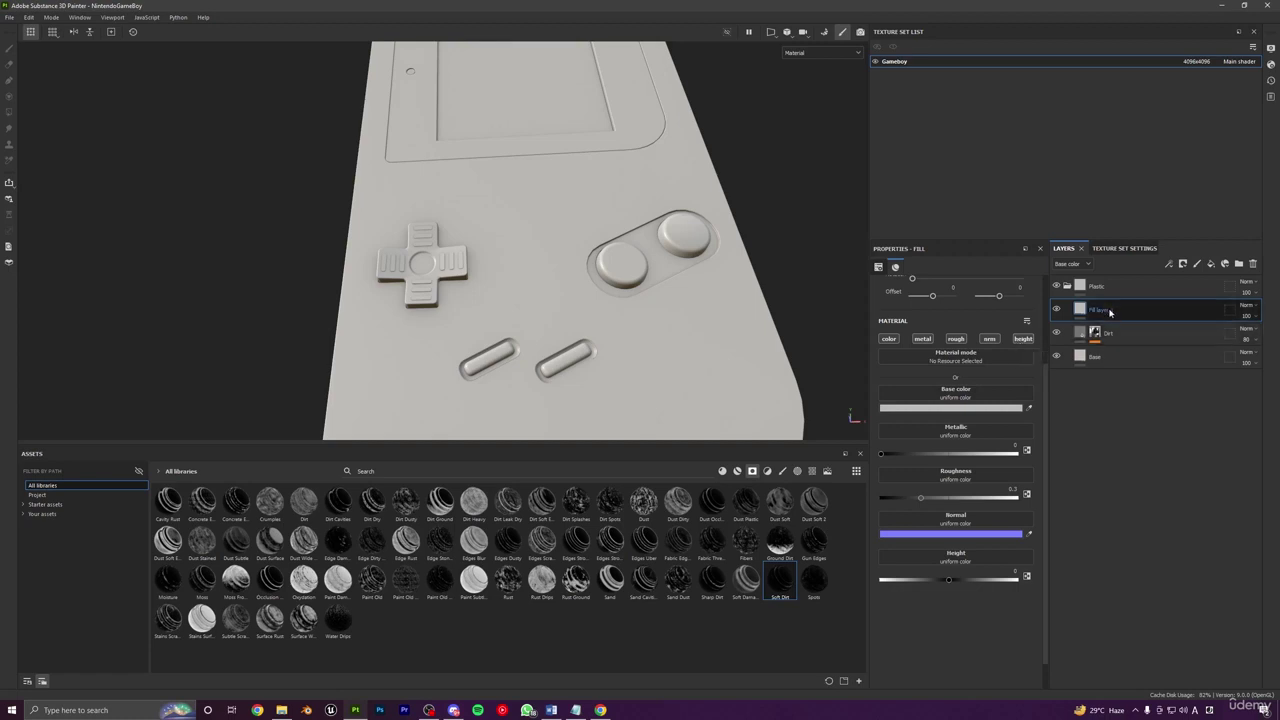
{"action": "double_click", "coordinate": [1109, 311]}
{"action": "type", "text": "Bump"}
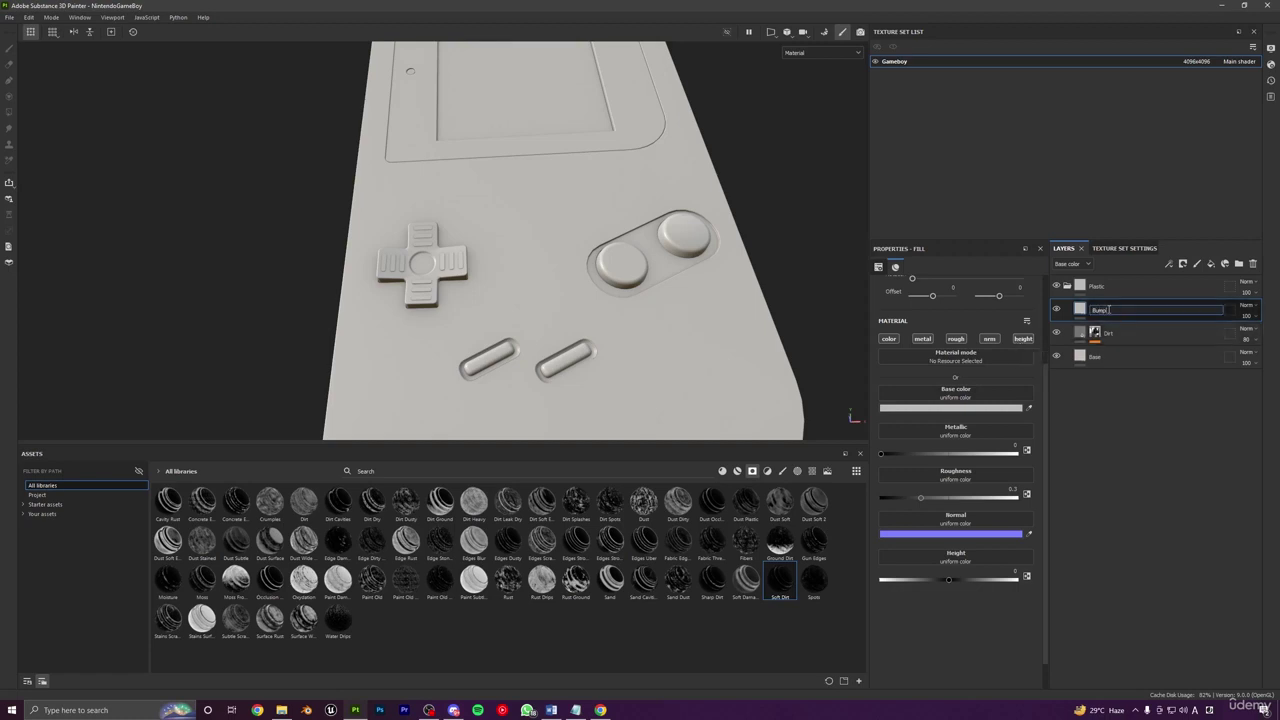
{"action": "type", "text": "s"}
{"action": "key", "text": "Return"}
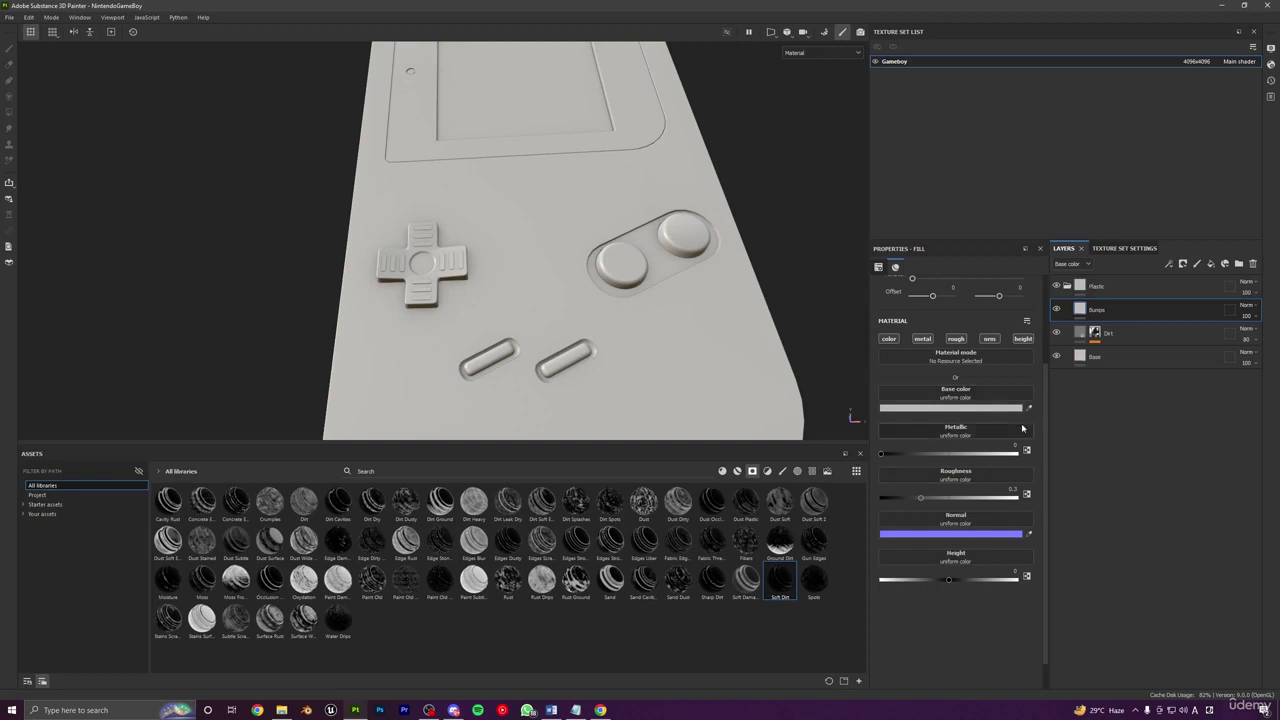
Step: Add a black mask to the Bumps layer
{"action": "left_click", "coordinate": [1201, 289]}
{"action": "left_click", "coordinate": [1168, 265]}
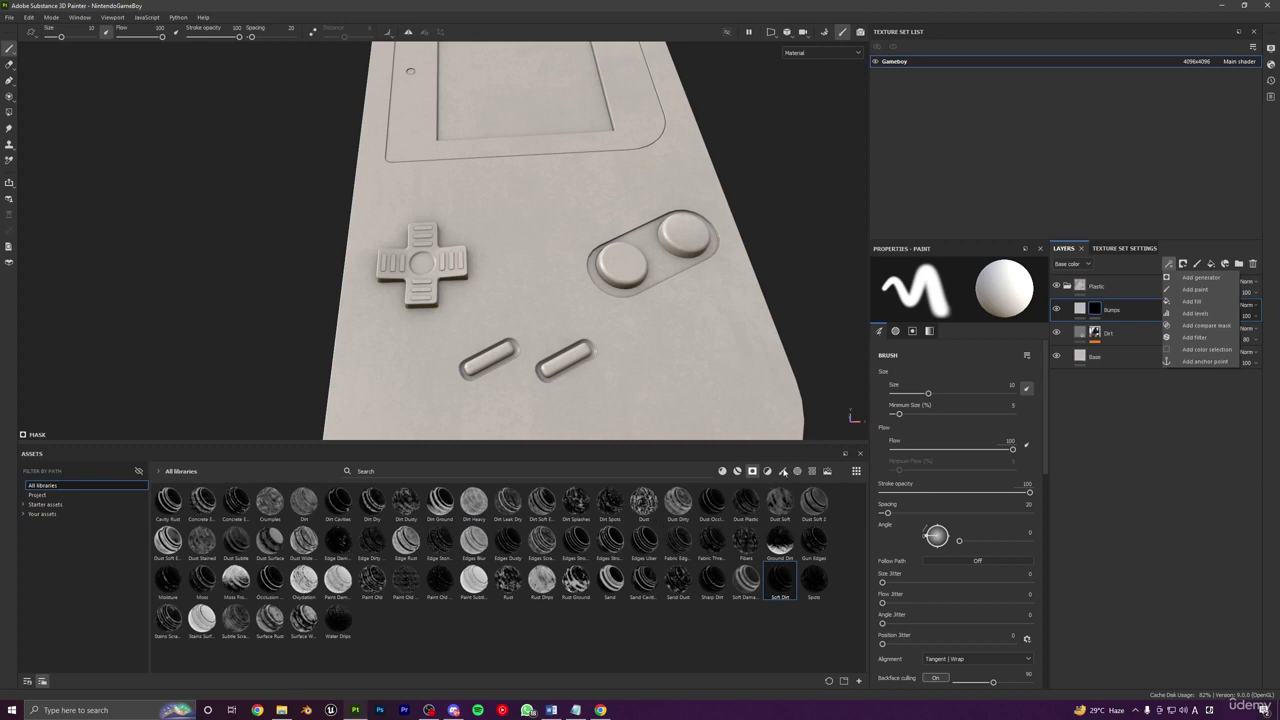
{"action": "left_click", "coordinate": [1120, 437]}
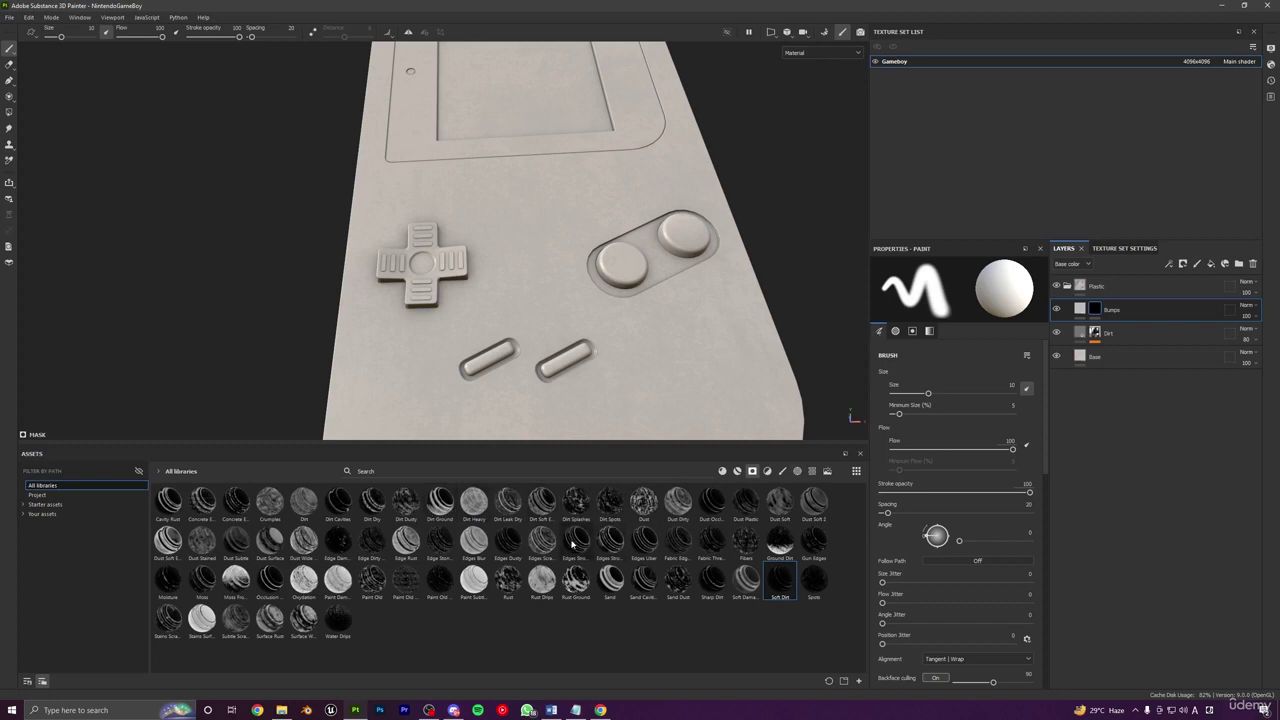
Step: Browse the texture assets for a bump pattern and add a fill effect to the Bumps layer's mask
{"action": "left_click", "coordinate": [812, 472]}
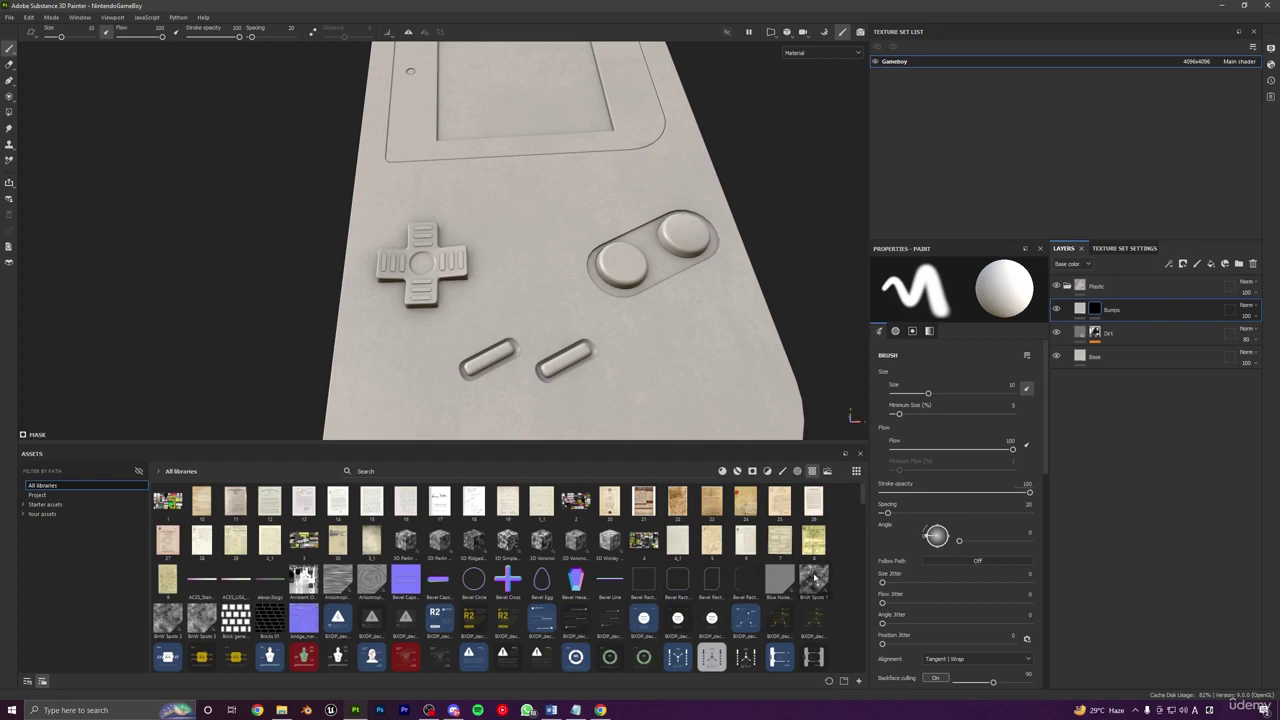
{"action": "scroll", "coordinate": [752, 582], "scroll_direction": "down", "scroll_amount": 5}
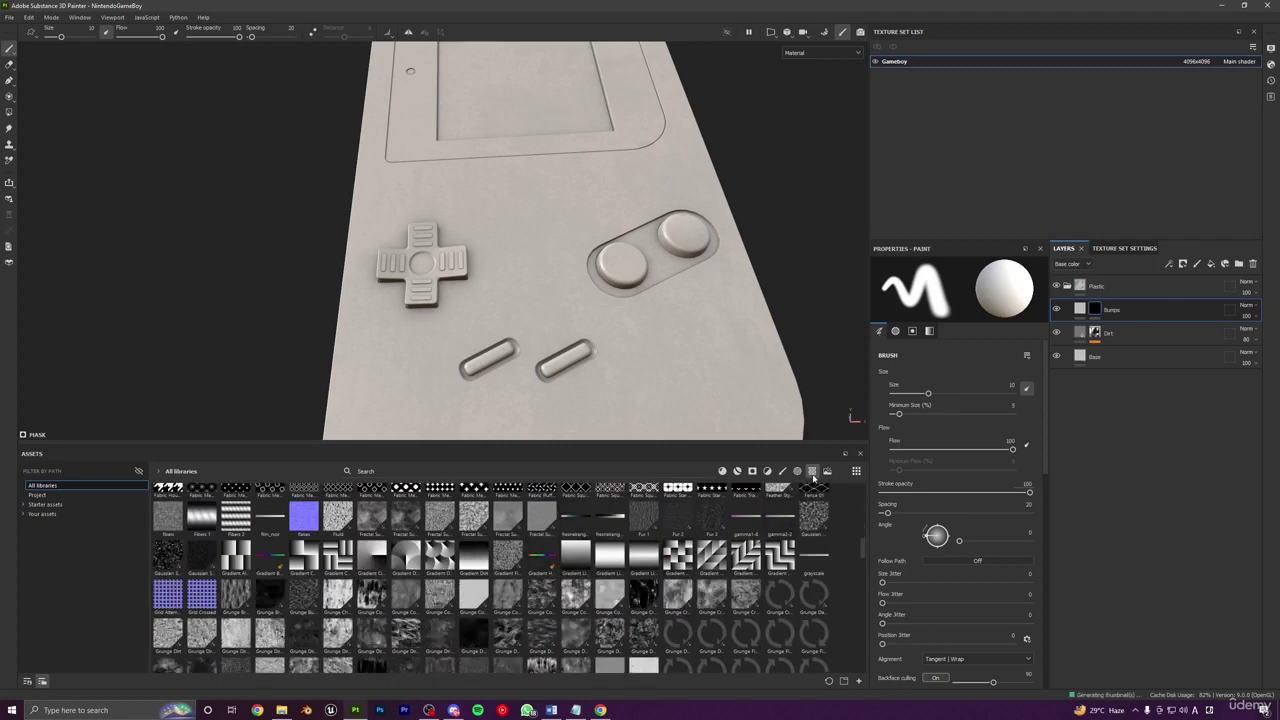
{"action": "left_click", "coordinate": [812, 472]}
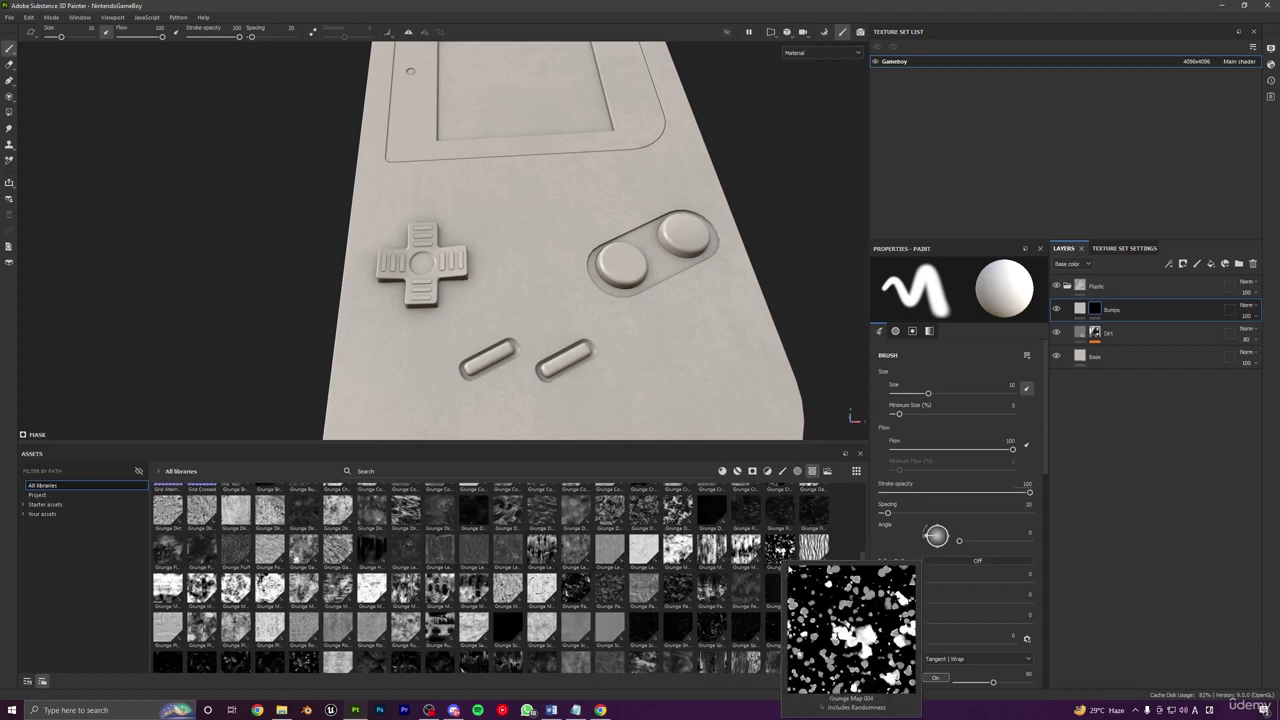
{"action": "left_click", "coordinate": [1167, 268]}
{"action": "left_click", "coordinate": [1185, 298]}
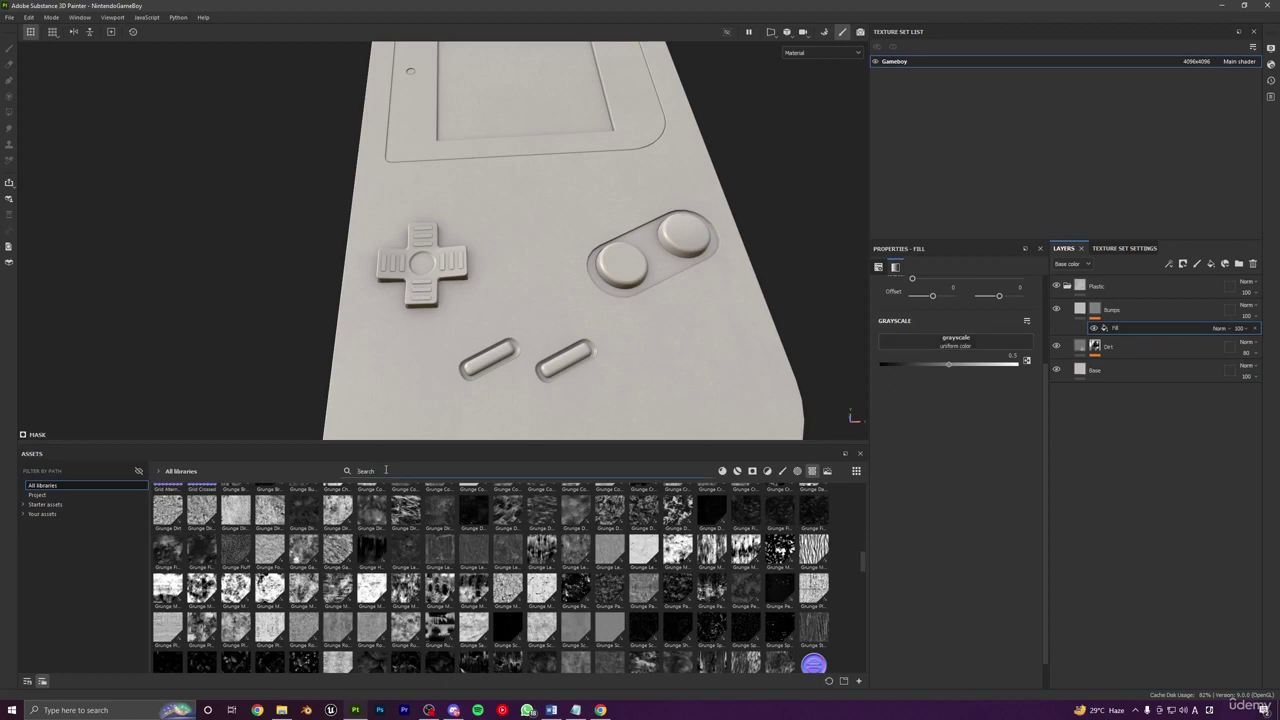
Step: Search the texture assets for "cell" and apply Cells 1 as the mask fill's grayscale texture
{"action": "left_click", "coordinate": [385, 469]}
{"action": "type", "text": "cell"}
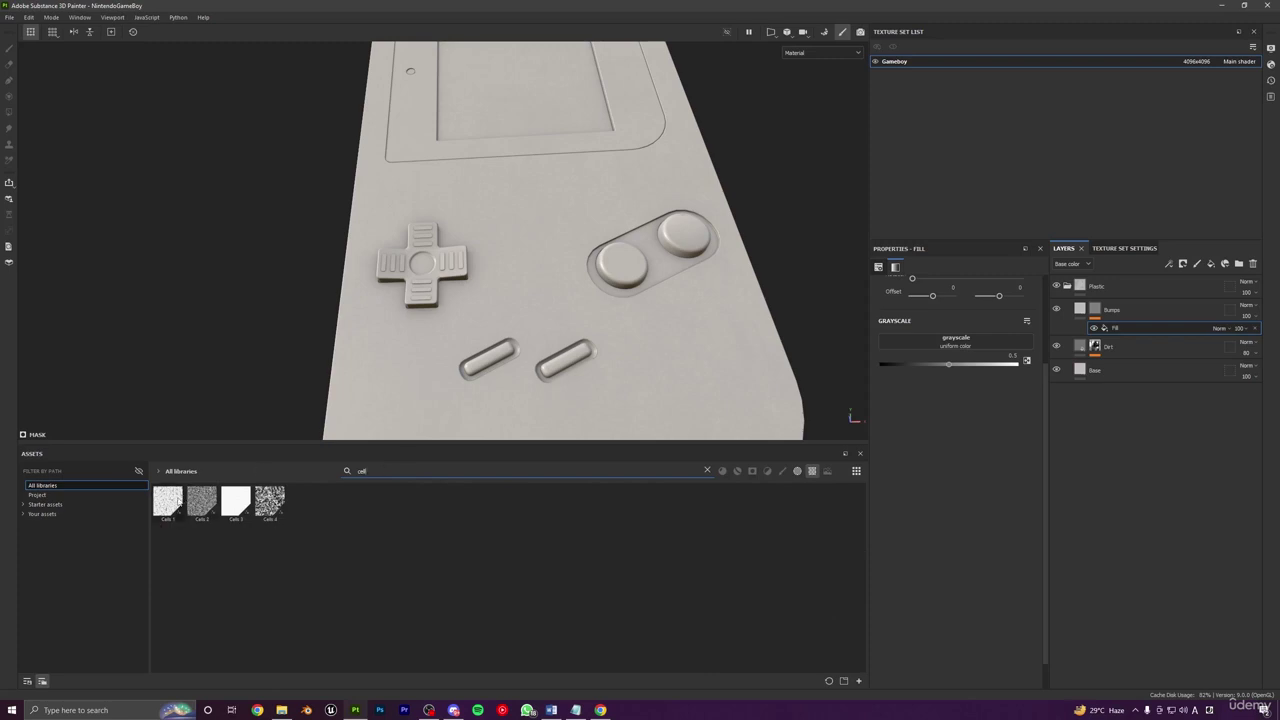
{"action": "left_click_drag", "start_coordinate": [168, 502], "coordinate": [945, 344]}
Step: Change the Cells 1 mask fill's projection to Tri-planar projection and inspect the pattern on the front of the model
{"action": "right_click_drag", "start_coordinate": [618, 368], "coordinate": [557, 189], "text": "alt"}
{"action": "left_click_drag", "start_coordinate": [557, 189], "coordinate": [614, 314], "text": "alt"}
{"action": "right_click_drag", "start_coordinate": [614, 314], "coordinate": [621, 347], "text": "alt"}
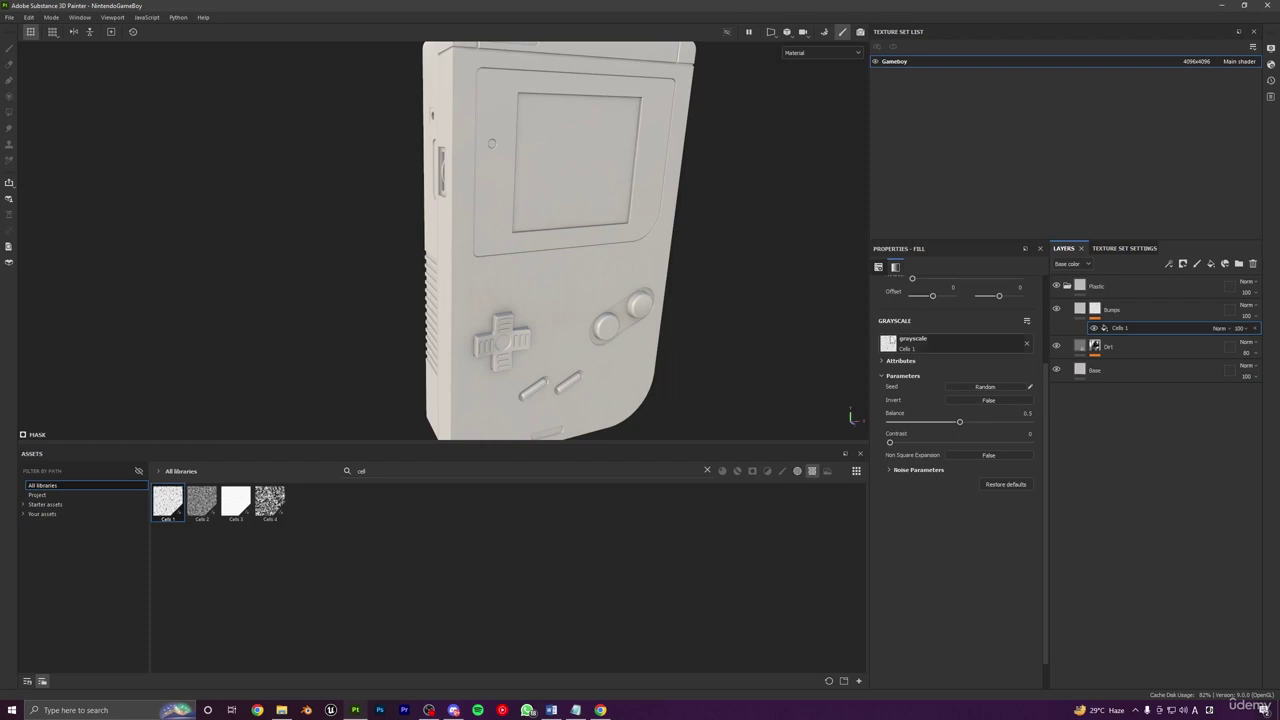
{"action": "scroll", "coordinate": [998, 371], "scroll_direction": "up", "scroll_amount": 4}
{"action": "left_click", "coordinate": [933, 305]}
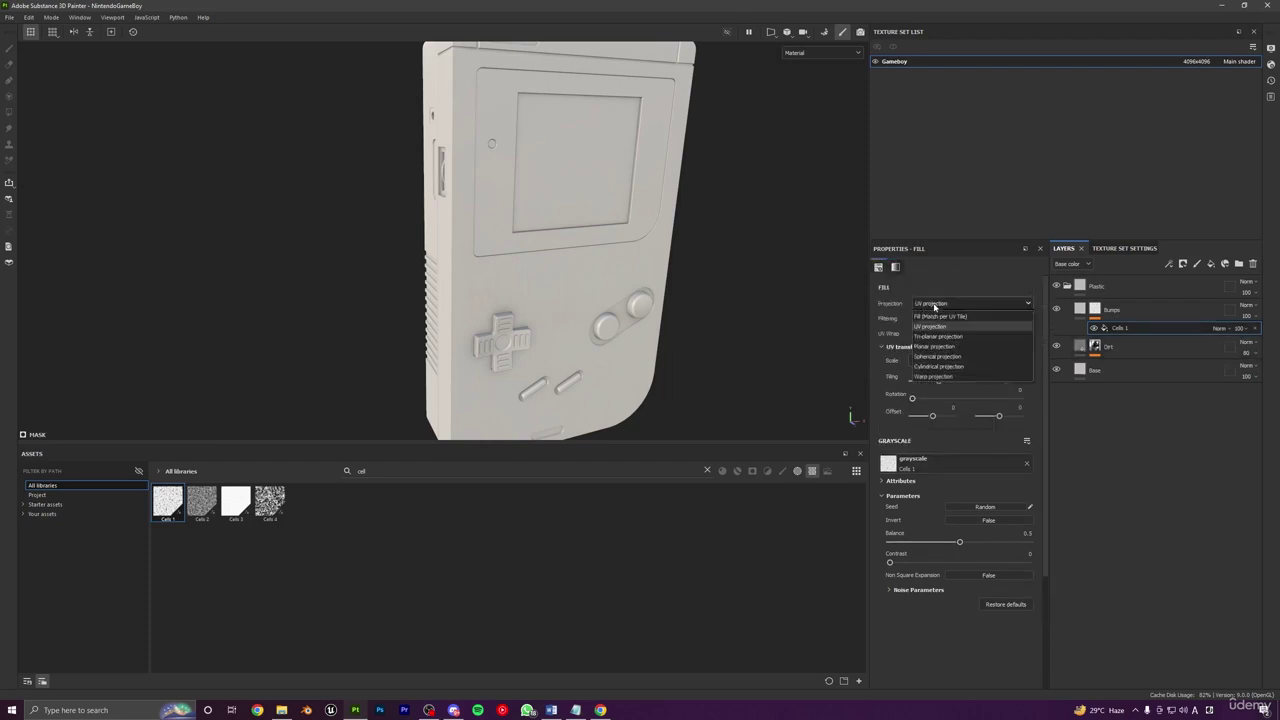
{"action": "left_click", "coordinate": [935, 329]}
{"action": "right_click_drag", "start_coordinate": [649, 341], "coordinate": [614, 325], "text": "alt"}
{"action": "left_click_drag", "start_coordinate": [614, 325], "coordinate": [543, 328], "text": "alt"}
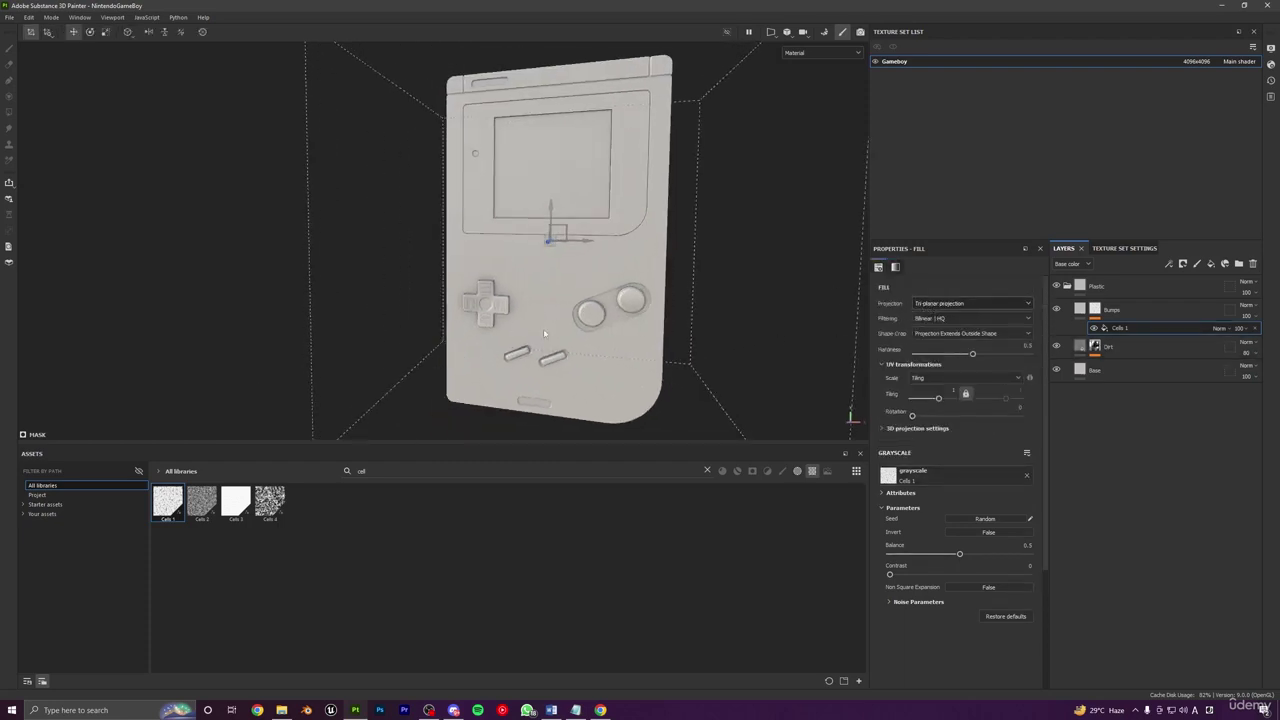
{"action": "middle_click_drag", "start_coordinate": [543, 328], "coordinate": [516, 256], "text": "alt"}
{"action": "right_click_drag", "start_coordinate": [516, 256], "coordinate": [569, 323], "text": "alt"}
{"action": "middle_click_drag", "start_coordinate": [560, 272], "coordinate": [571, 315], "text": "alt"}
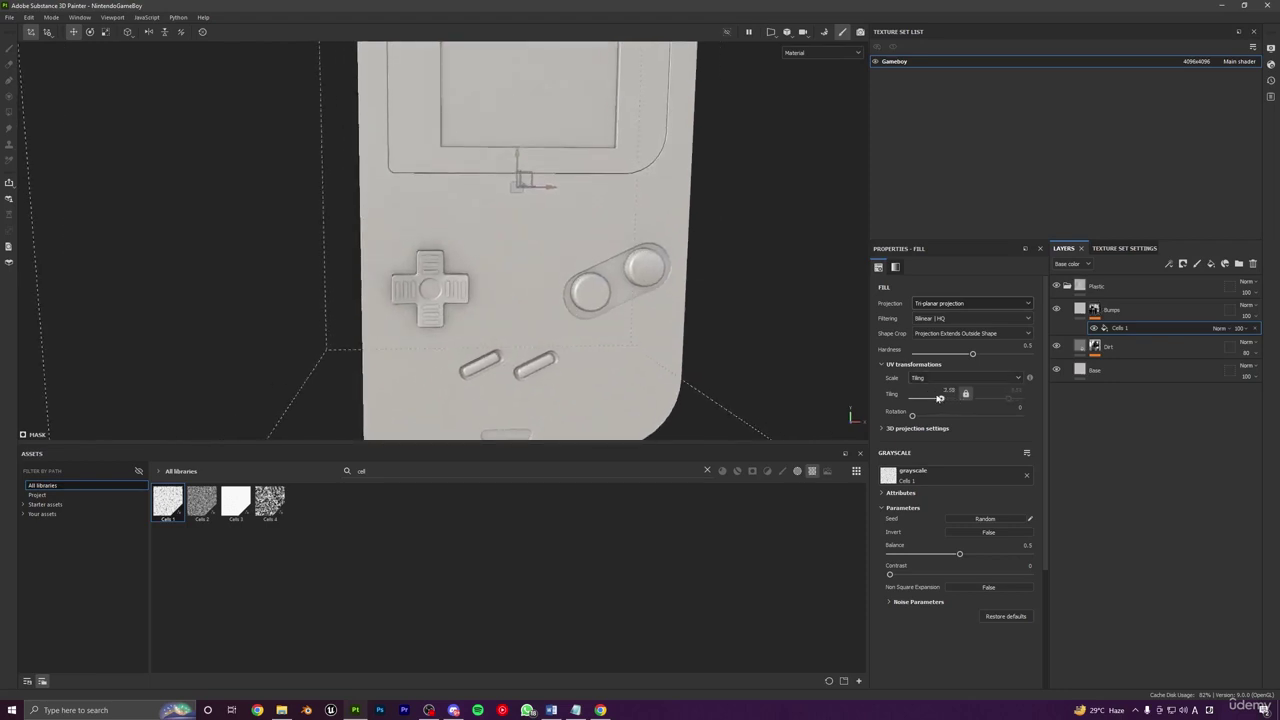
Step: Set the Bumps fill layer's base color to dark grey (#454545) to make the Cells pattern stand out on the model
{"action": "scroll", "coordinate": [520, 310], "scroll_direction": "up", "scroll_amount": 5}
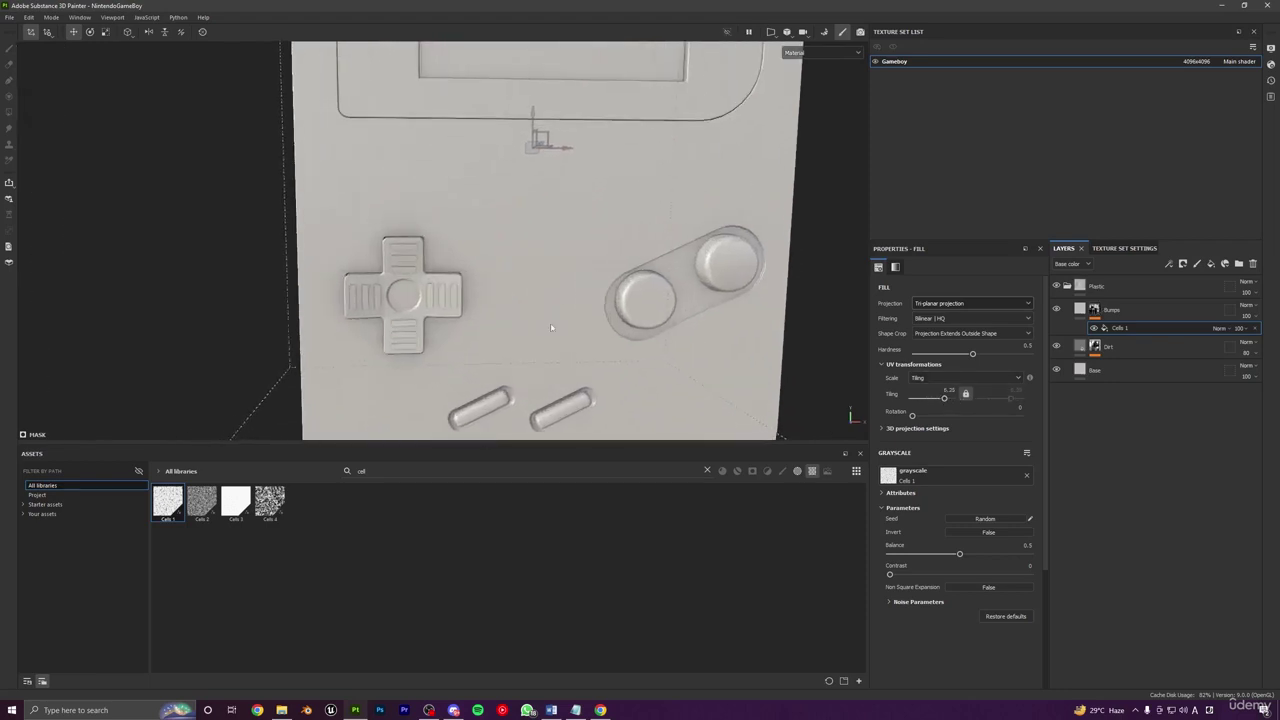
{"action": "left_click_drag", "start_coordinate": [520, 312], "coordinate": [566, 334], "text": "alt"}
{"action": "scroll", "coordinate": [415, 252], "scroll_direction": "up", "scroll_amount": 2}
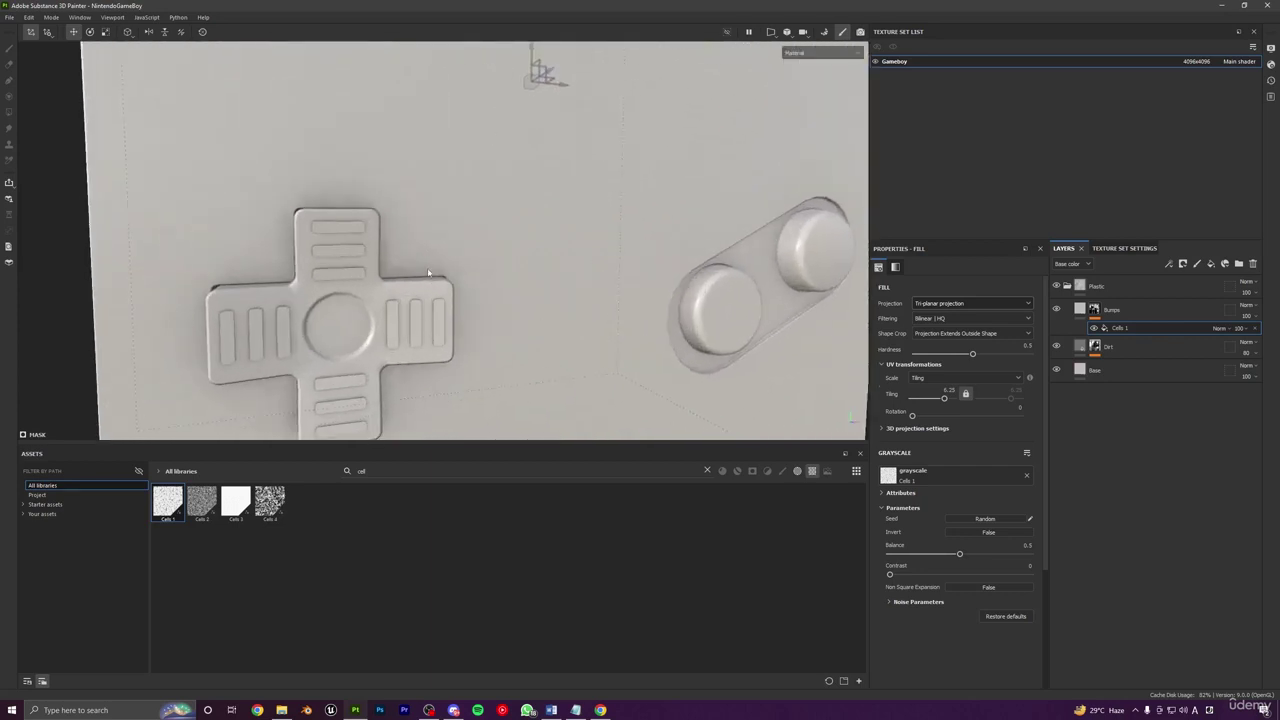
{"action": "scroll", "coordinate": [510, 299], "scroll_direction": "down", "scroll_amount": 3}
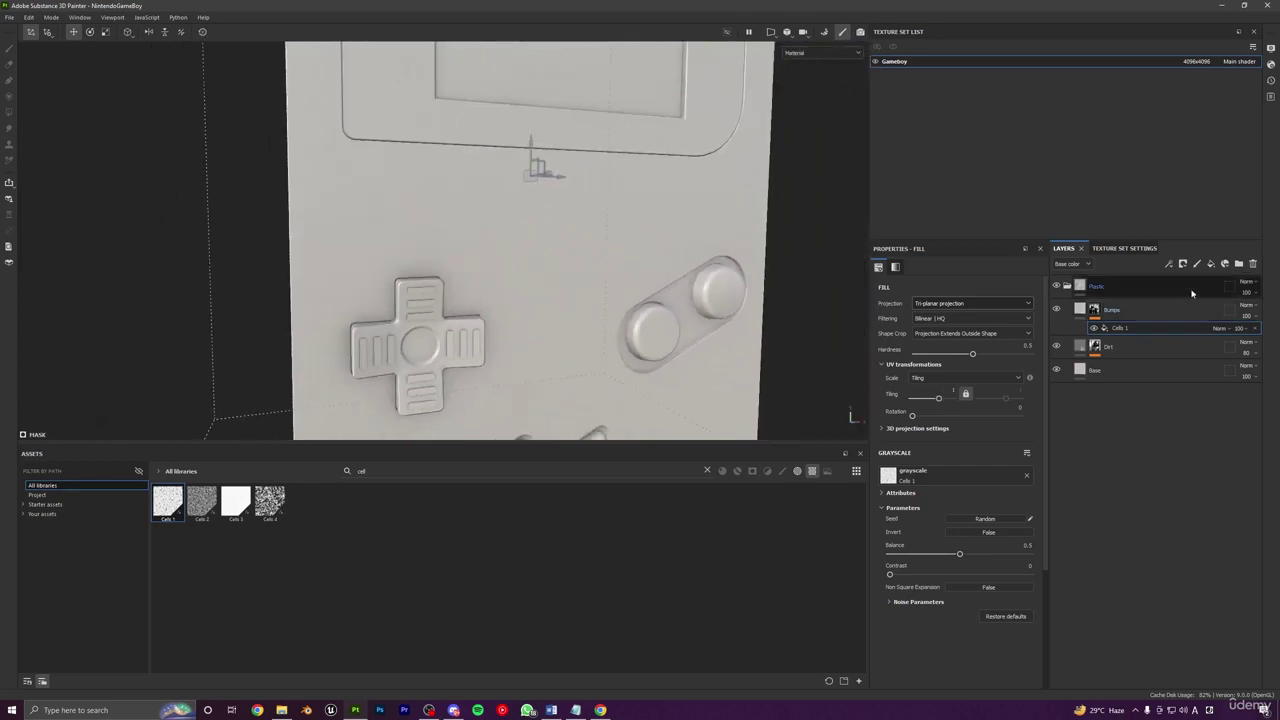
{"action": "left_click", "coordinate": [1079, 311]}
{"action": "left_click", "coordinate": [948, 527]}
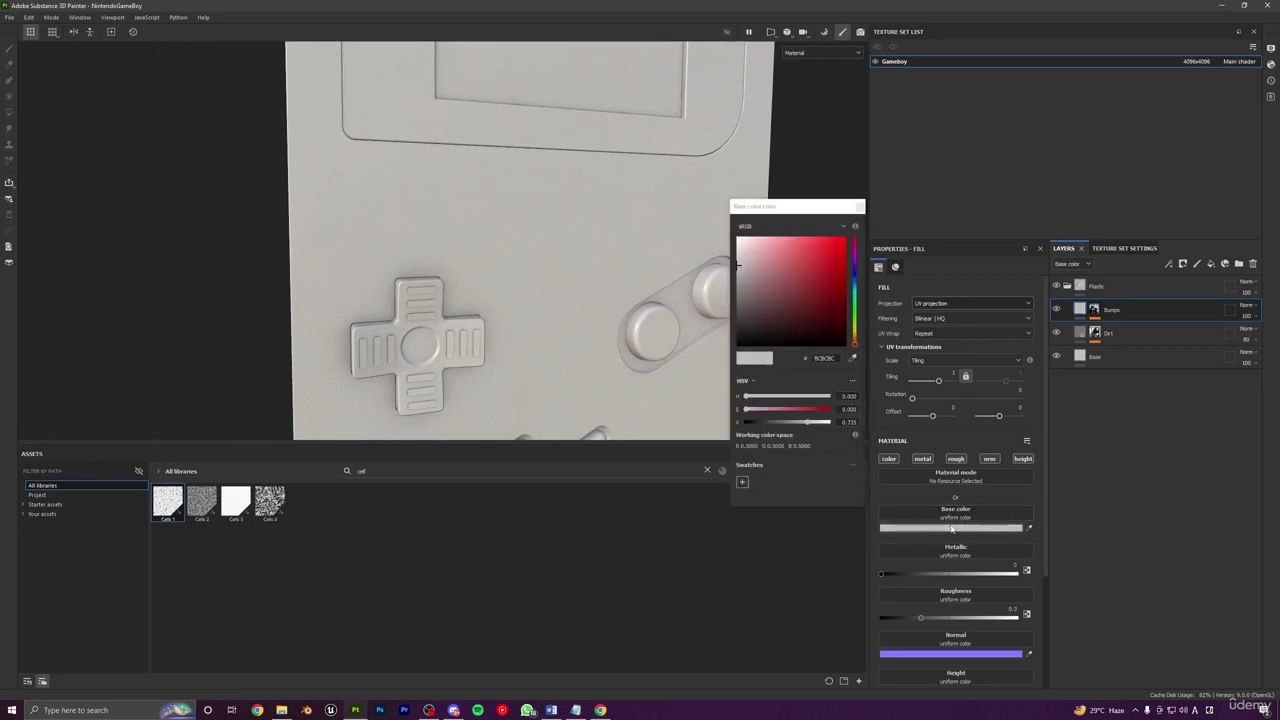
{"action": "left_click_drag", "start_coordinate": [782, 296], "coordinate": [694, 316]}
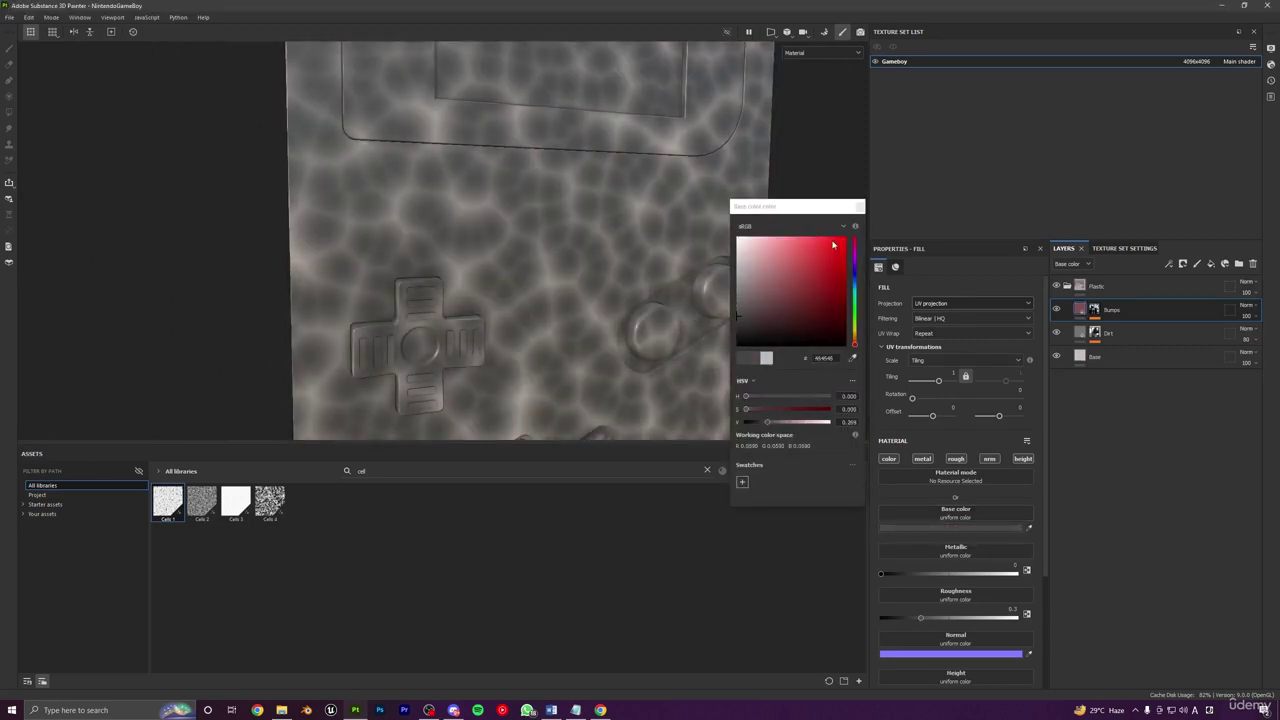
{"action": "left_click", "coordinate": [859, 208]}
Step: Increase the tiling of the Cells 1 fill in the Bumps layer's mask to make the pattern finer
{"action": "scroll", "coordinate": [637, 263], "scroll_direction": "down", "scroll_amount": 5}
{"action": "left_click_drag", "start_coordinate": [637, 263], "coordinate": [588, 286], "text": "alt"}
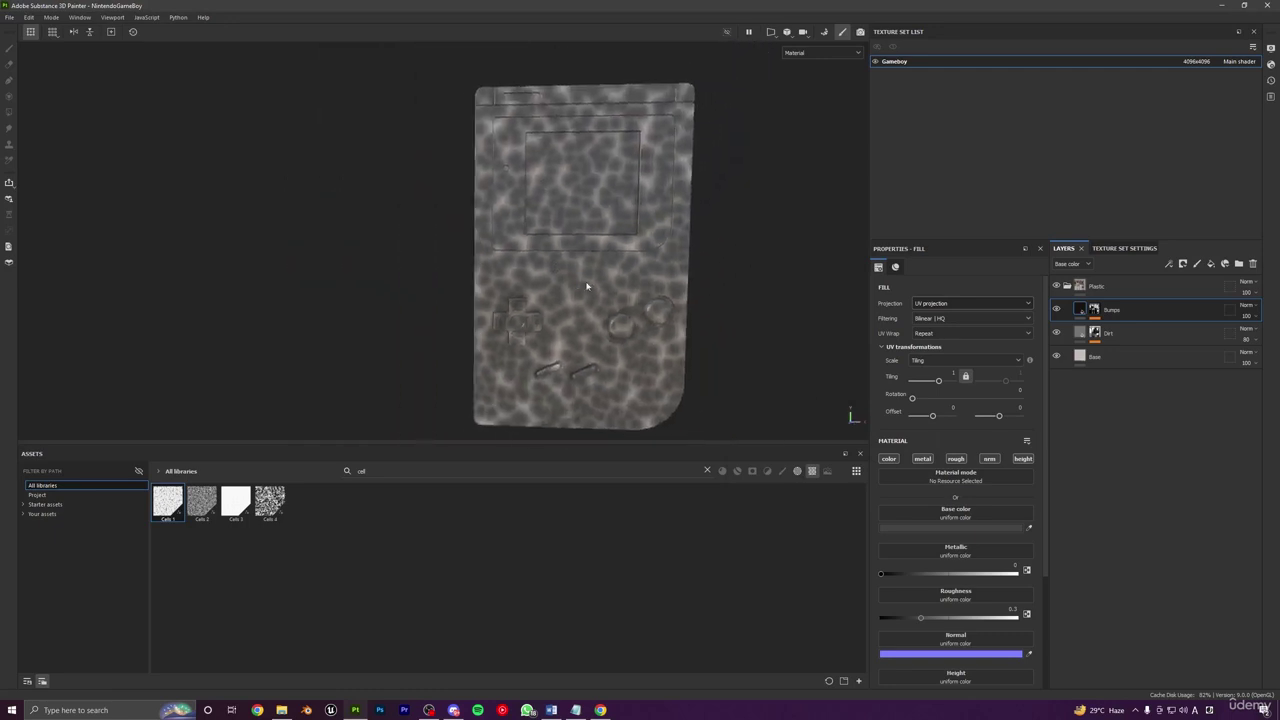
{"action": "left_click", "coordinate": [1099, 315]}
{"action": "left_click", "coordinate": [1125, 330]}
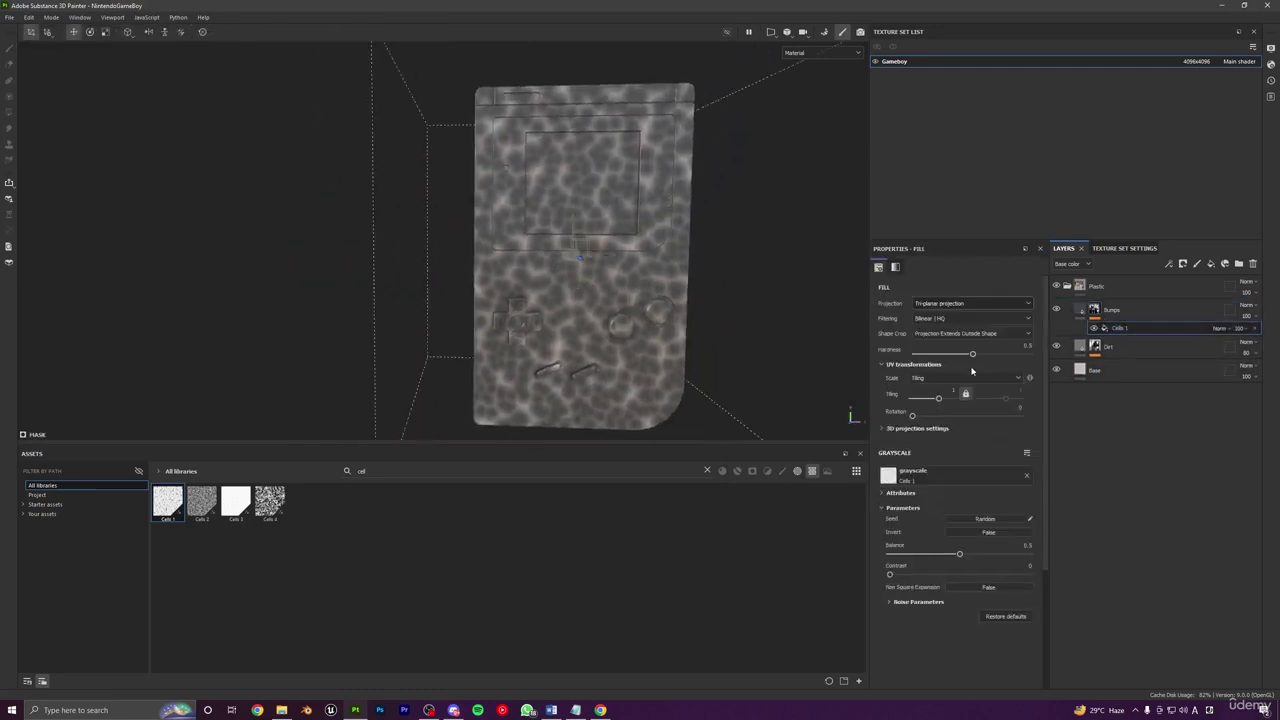
{"action": "left_click_drag", "start_coordinate": [726, 330], "coordinate": [748, 330], "text": "alt"}
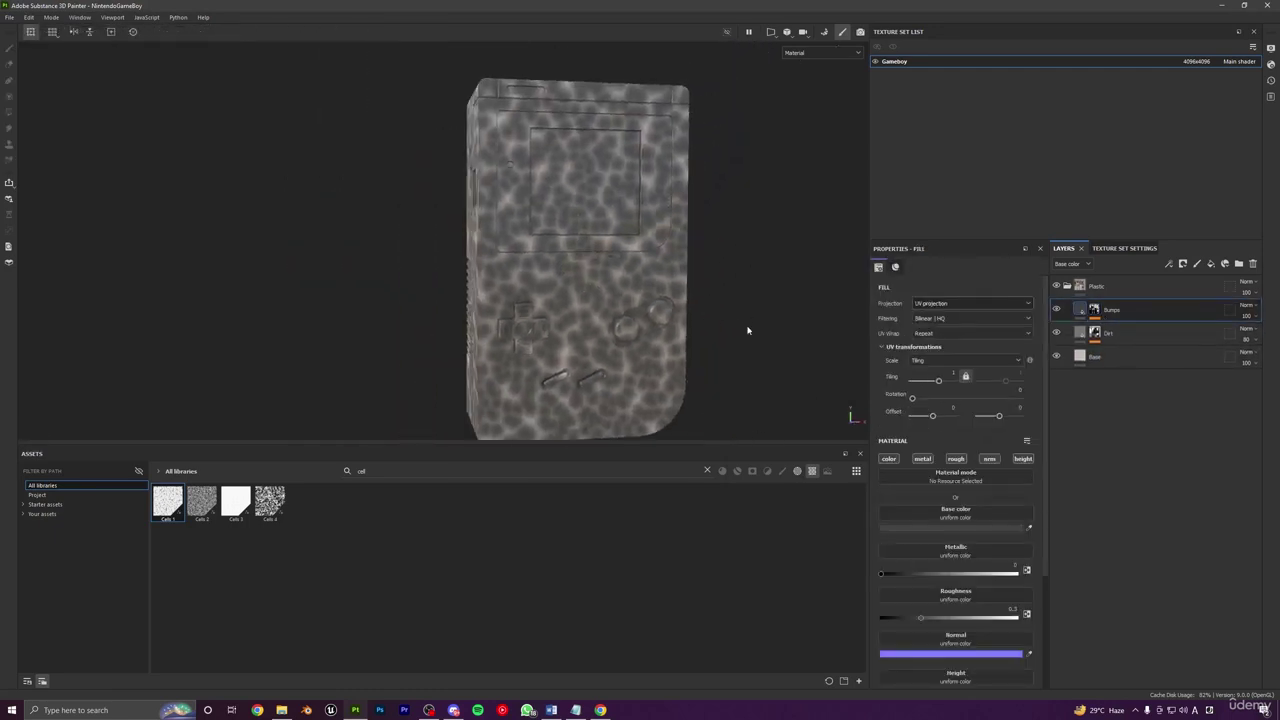
{"action": "middle_click_drag", "start_coordinate": [748, 330], "coordinate": [726, 305], "text": "alt"}
{"action": "left_click", "coordinate": [1098, 310]}
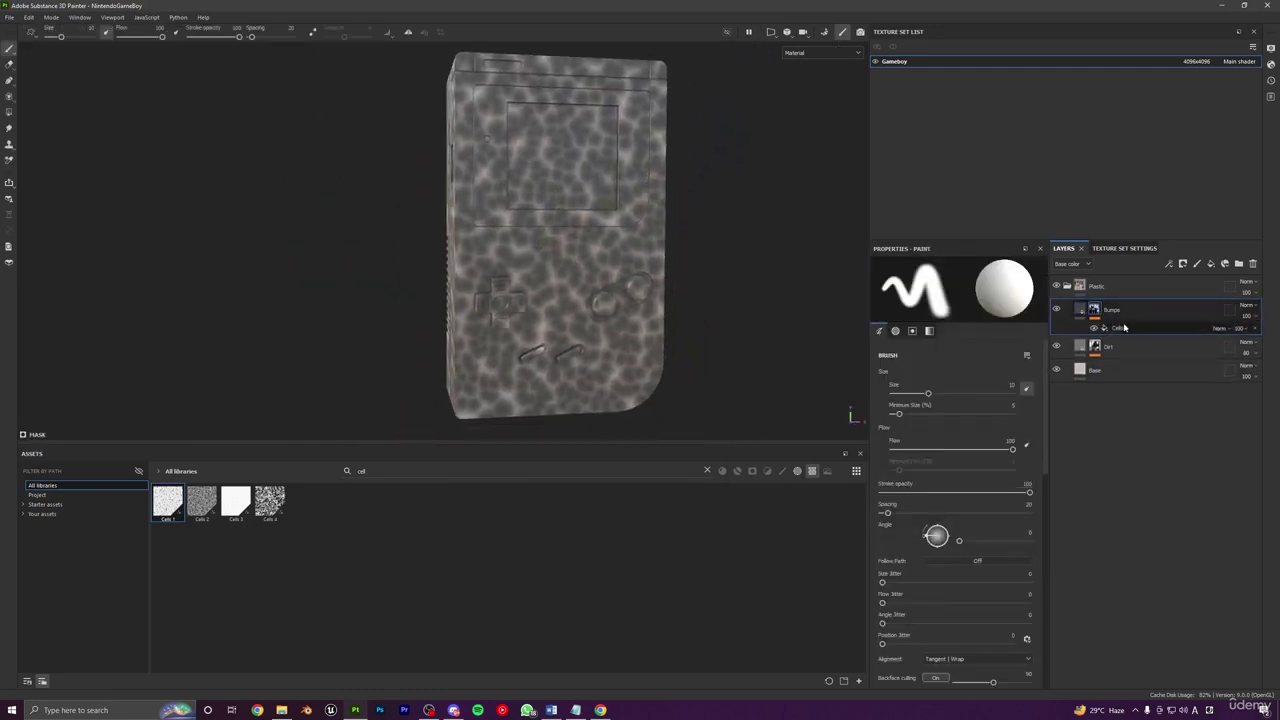
{"action": "left_click", "coordinate": [1121, 328]}
{"action": "left_click_drag", "start_coordinate": [941, 403], "coordinate": [947, 401]}
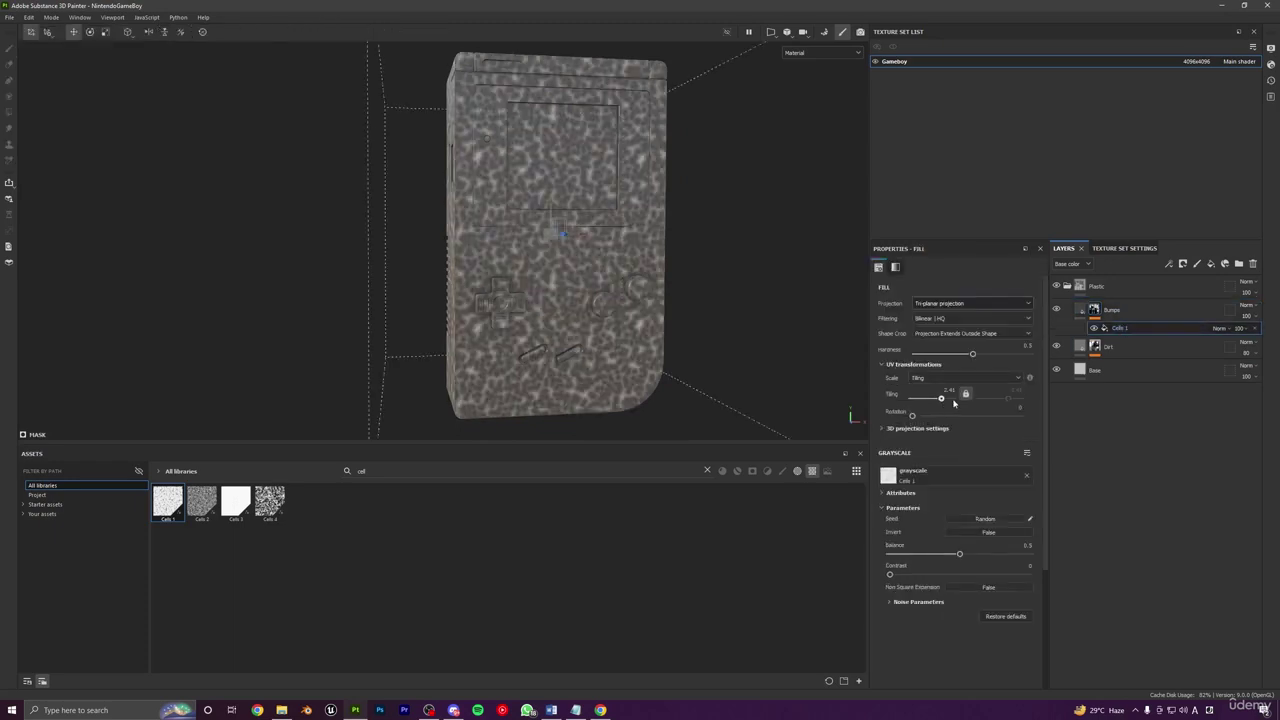
Step: Try a tiling of 15 on the Cells 1 mask fill and settle on 20, checking the pattern's scale on the front
{"action": "left_click_drag", "start_coordinate": [645, 363], "coordinate": [592, 282], "text": "alt"}
{"action": "right_click_drag", "start_coordinate": [592, 282], "coordinate": [646, 242], "text": "alt"}
{"action": "middle_click_drag", "start_coordinate": [646, 242], "coordinate": [628, 258], "text": "alt"}
{"action": "left_click_drag", "start_coordinate": [628, 258], "coordinate": [538, 216], "text": "alt"}
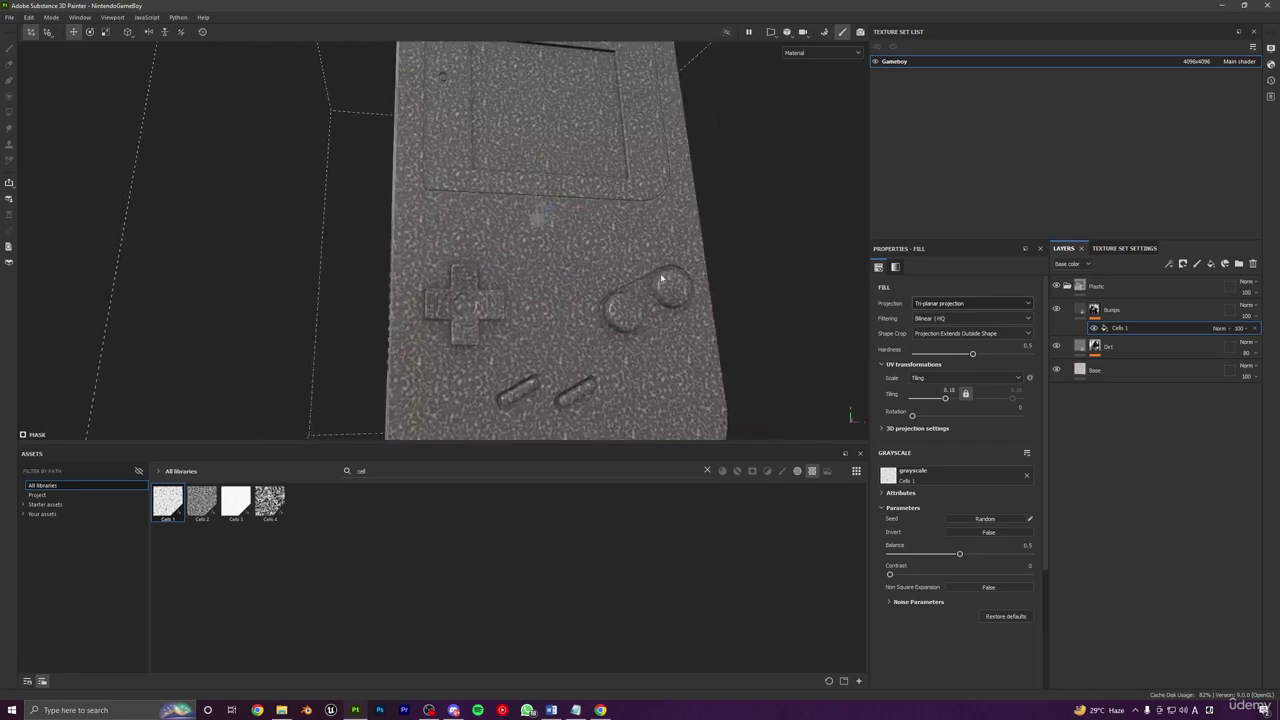
{"action": "right_click_drag", "start_coordinate": [538, 216], "coordinate": [567, 314], "text": "alt"}
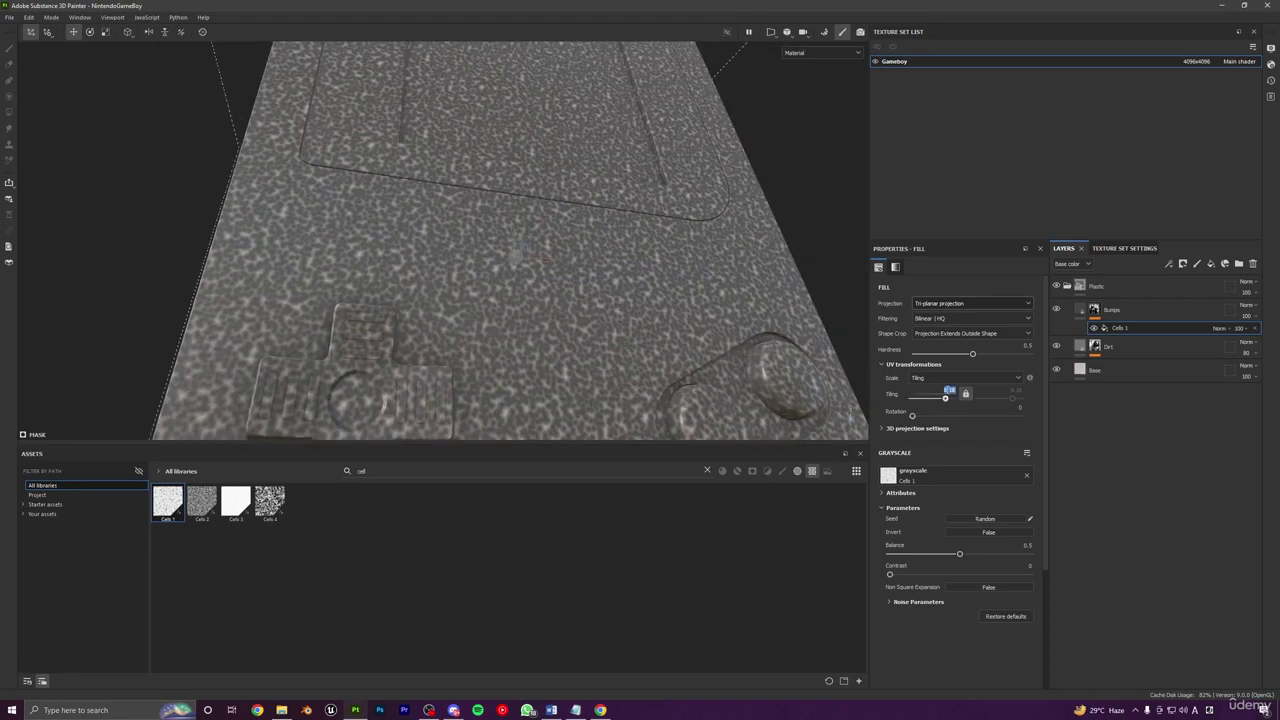
{"action": "left_click_drag", "start_coordinate": [945, 397], "coordinate": [948, 397]}
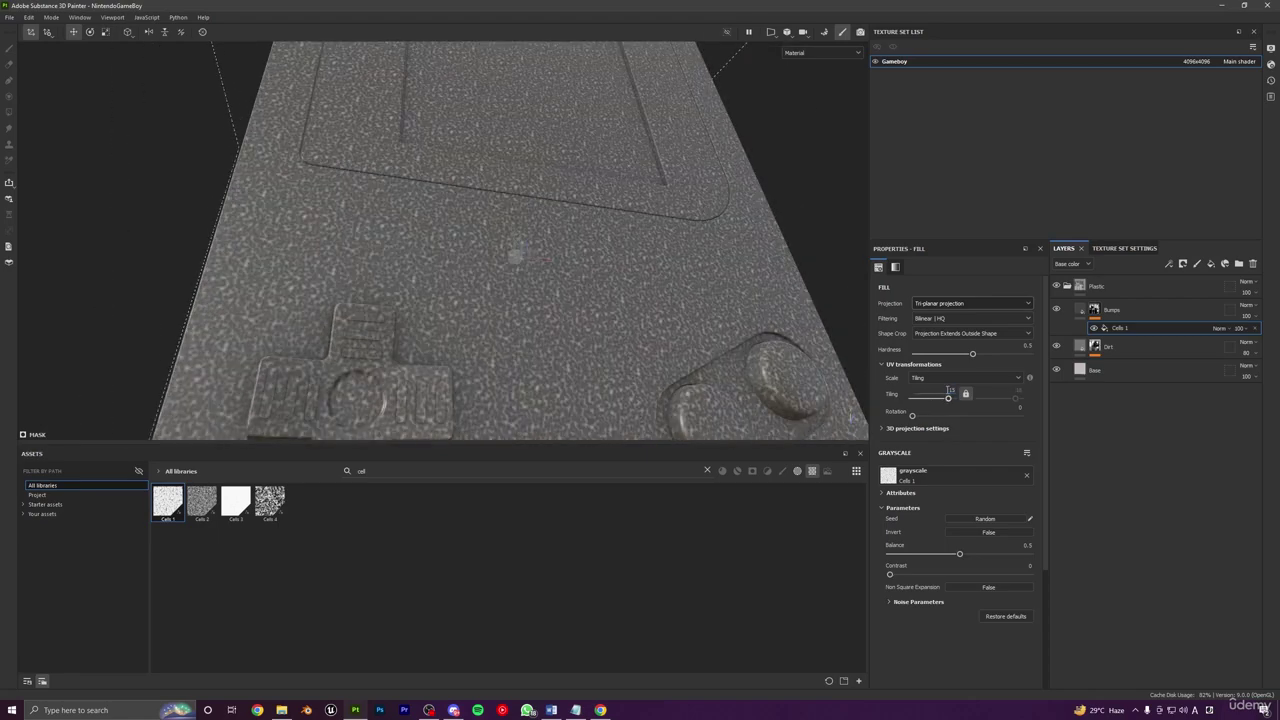
{"action": "left_click_drag", "start_coordinate": [497, 300], "coordinate": [566, 318], "text": "alt"}
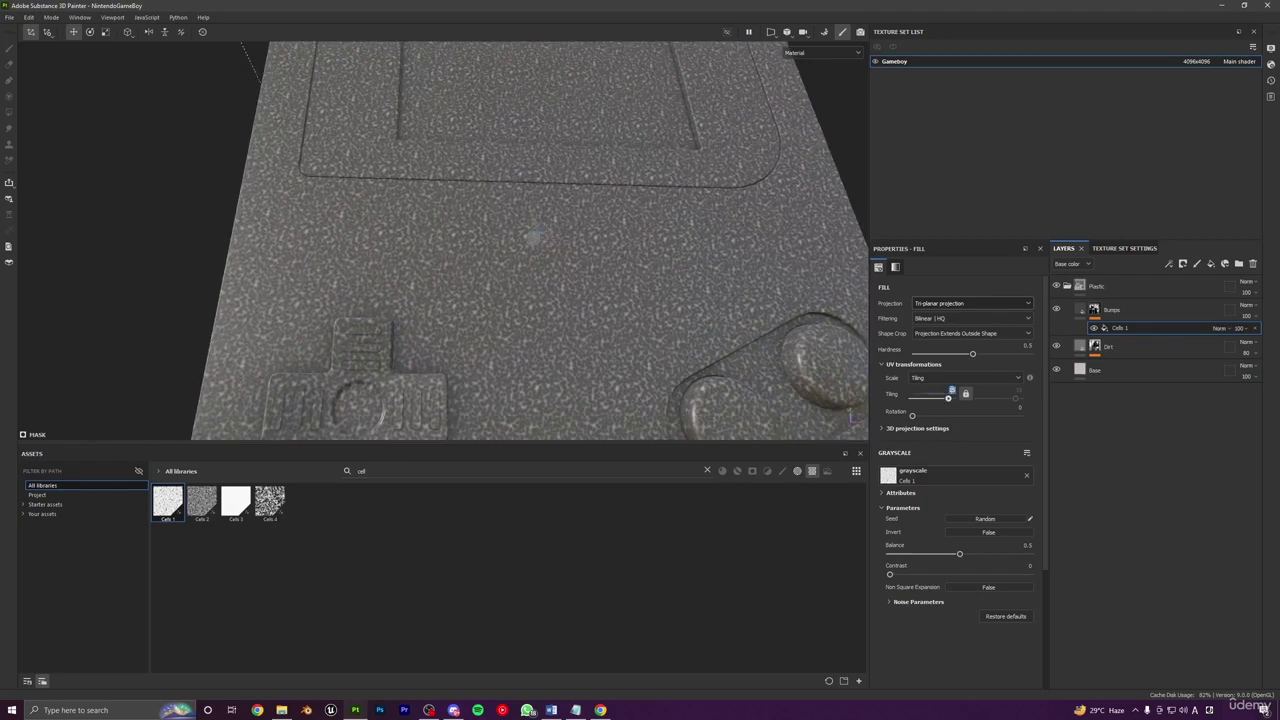
{"action": "right_click_drag", "start_coordinate": [428, 308], "coordinate": [442, 244], "text": "alt"}
{"action": "left_click_drag", "start_coordinate": [442, 244], "coordinate": [542, 257], "text": "alt"}
{"action": "middle_click_drag", "start_coordinate": [542, 257], "coordinate": [546, 207], "text": "alt"}
{"action": "right_click_drag", "start_coordinate": [546, 207], "coordinate": [500, 540], "text": "alt"}
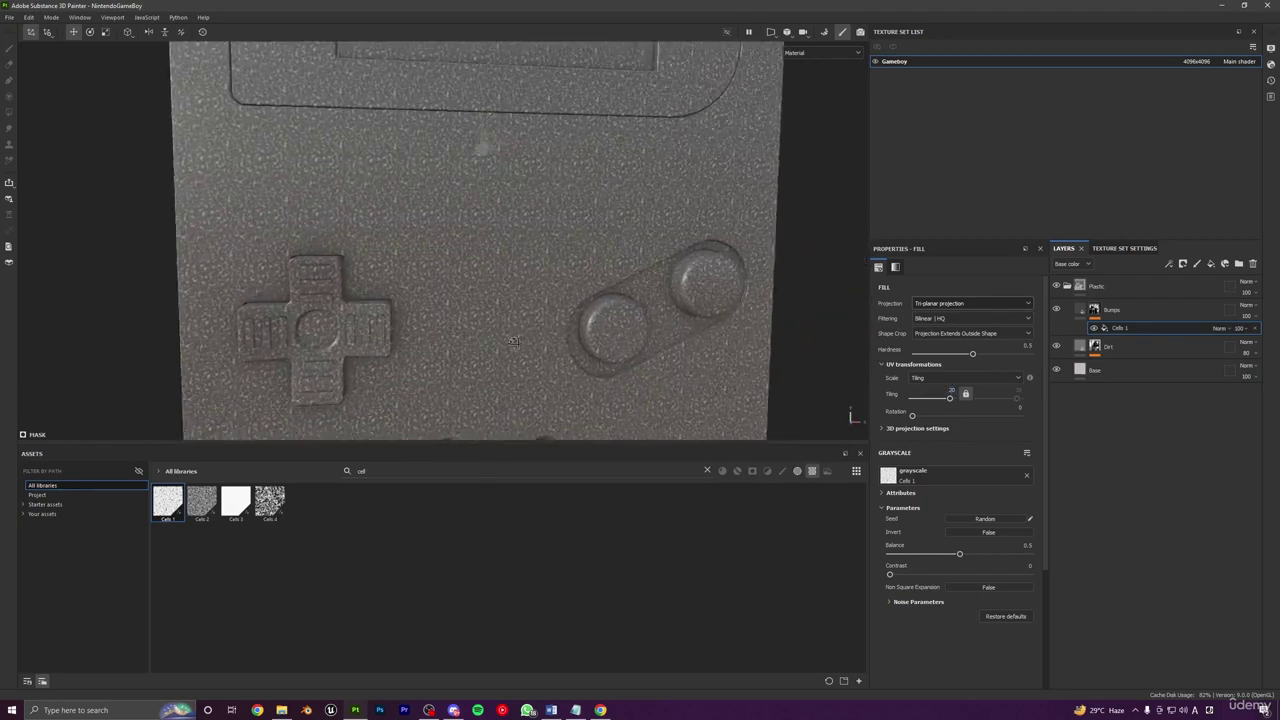
{"action": "left_click_drag", "start_coordinate": [620, 345], "coordinate": [746, 349], "text": "alt"}
Step: Turn off the color, metal, rough and nrm channels of the Bumps fill layer, keeping only height
{"action": "left_click", "coordinate": [1095, 311]}
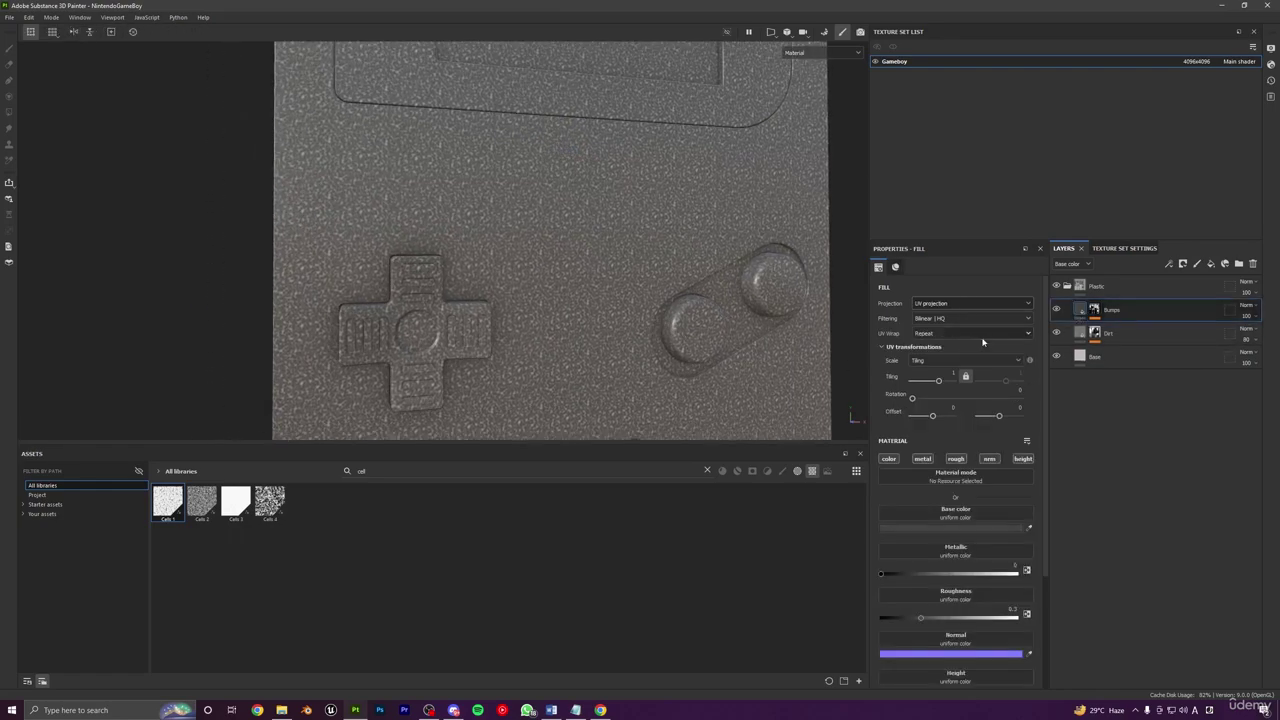
{"action": "left_click_drag", "start_coordinate": [581, 328], "coordinate": [628, 261], "text": "alt"}
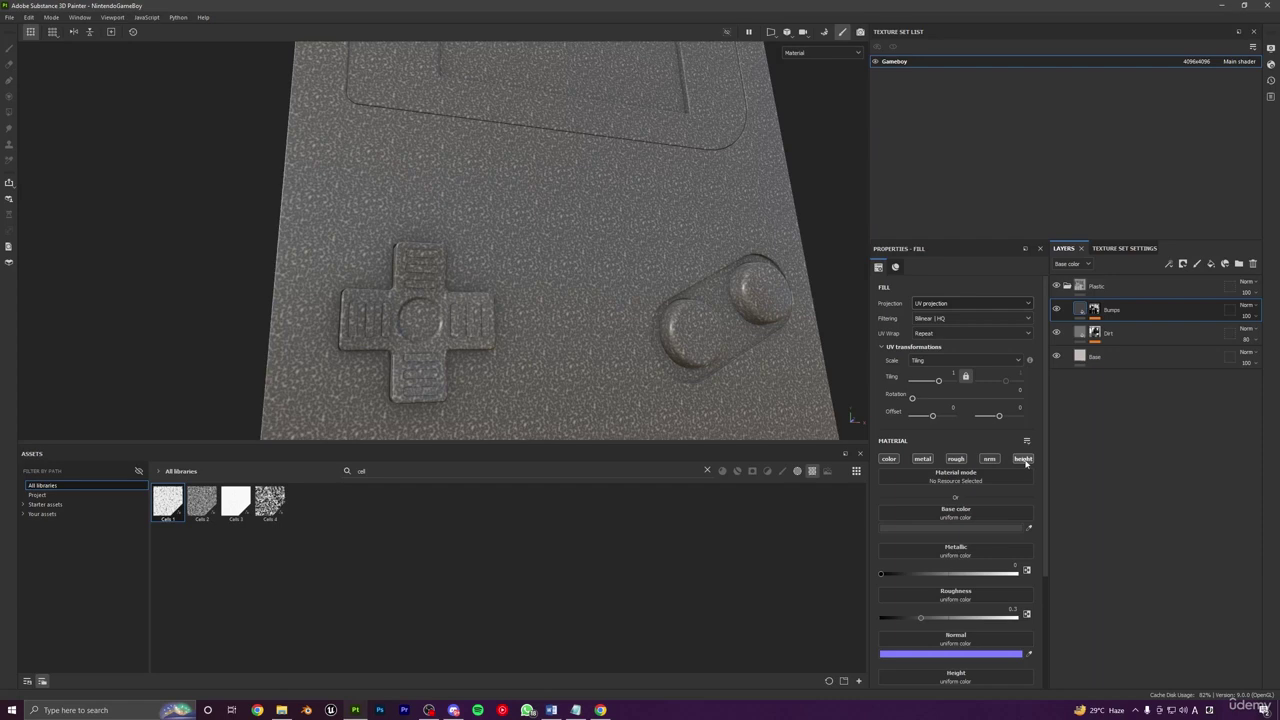
{"action": "left_click", "coordinate": [888, 458]}
{"action": "left_click", "coordinate": [922, 458]}
{"action": "left_click", "coordinate": [956, 458]}
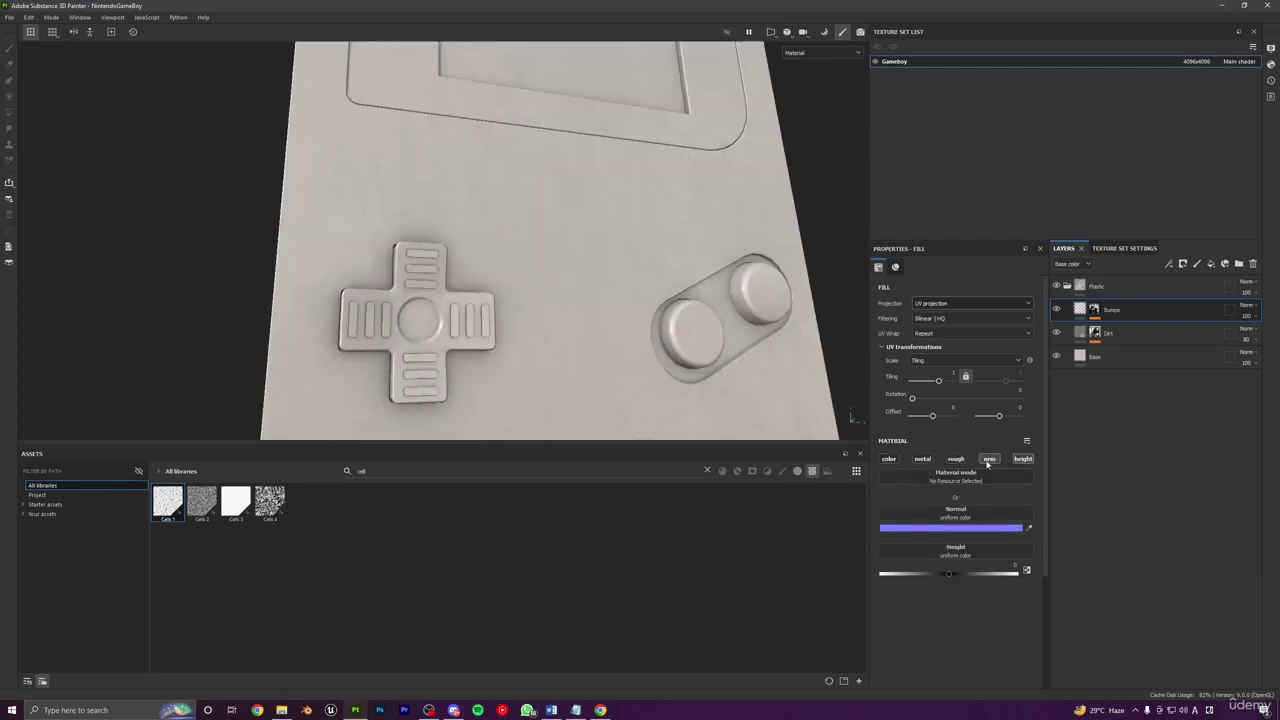
{"action": "left_click", "coordinate": [988, 459]}
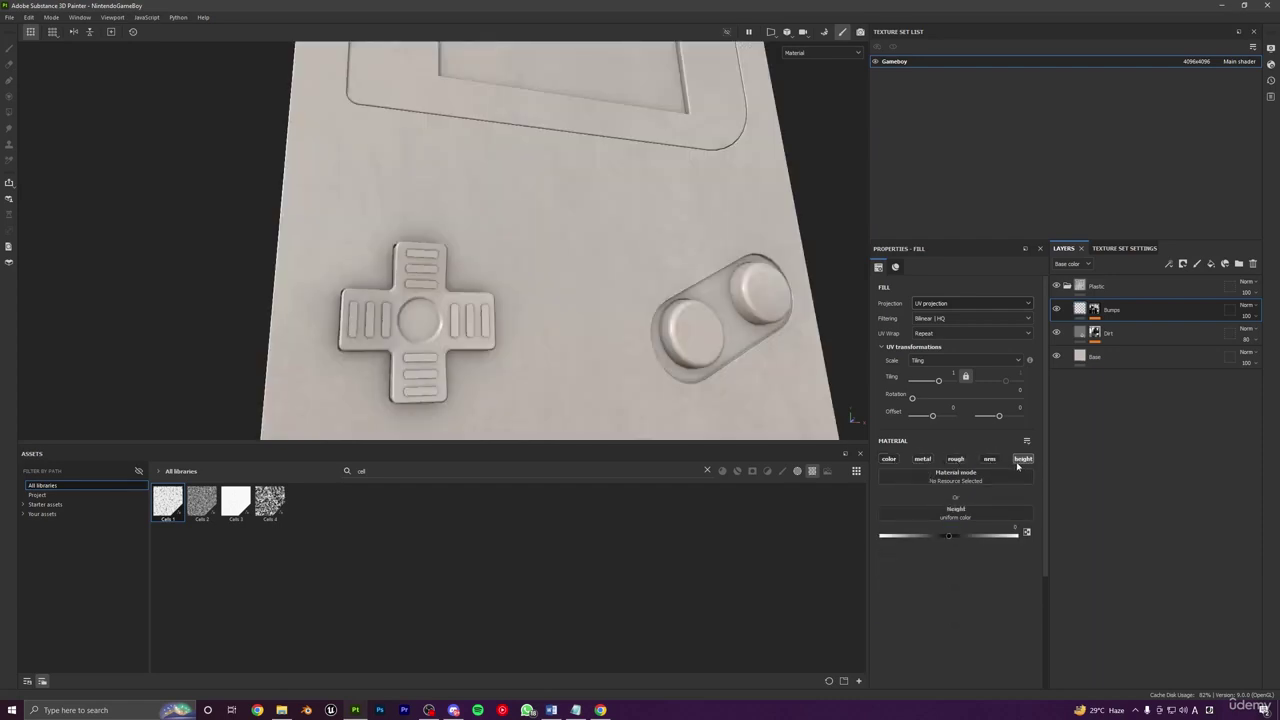
Step: Re-enable the Bumps layer's color, metal, rough and nrm channels, and isolate the height channel in a single action
{"action": "left_click", "coordinate": [890, 459]}
{"action": "left_click", "coordinate": [920, 459]}
{"action": "left_click", "coordinate": [955, 459]}
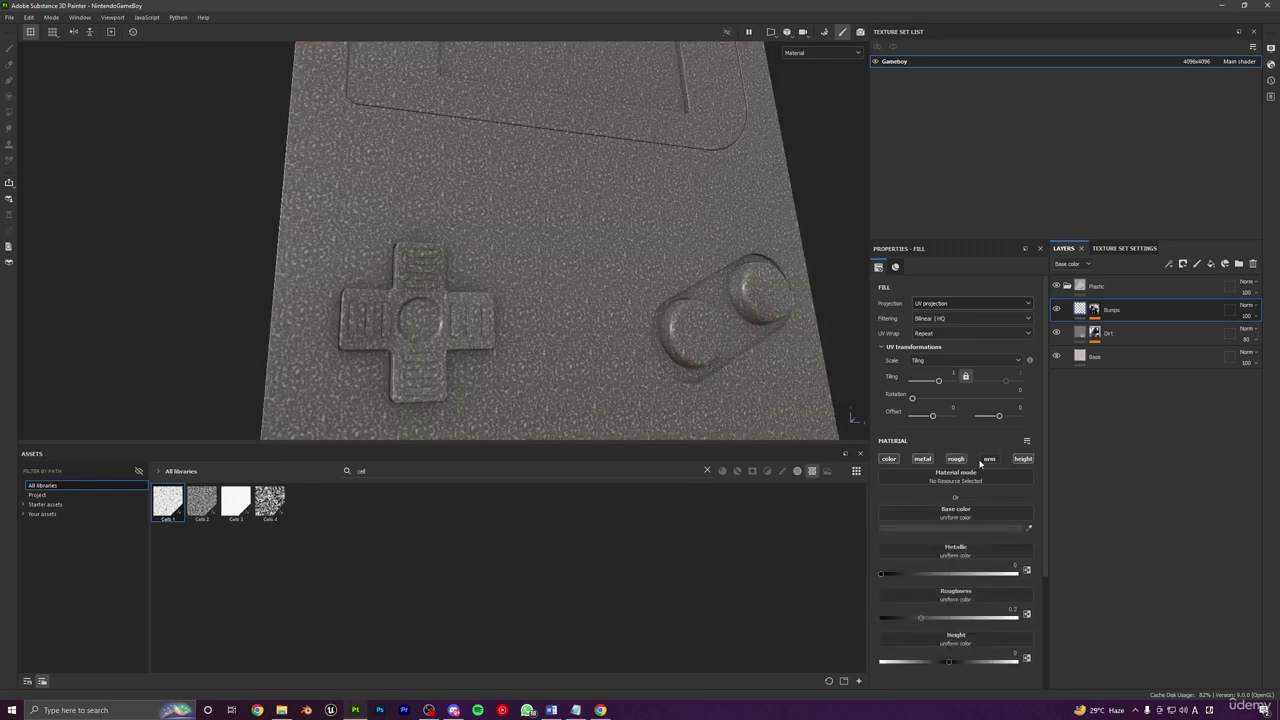
{"action": "left_click", "coordinate": [987, 459]}
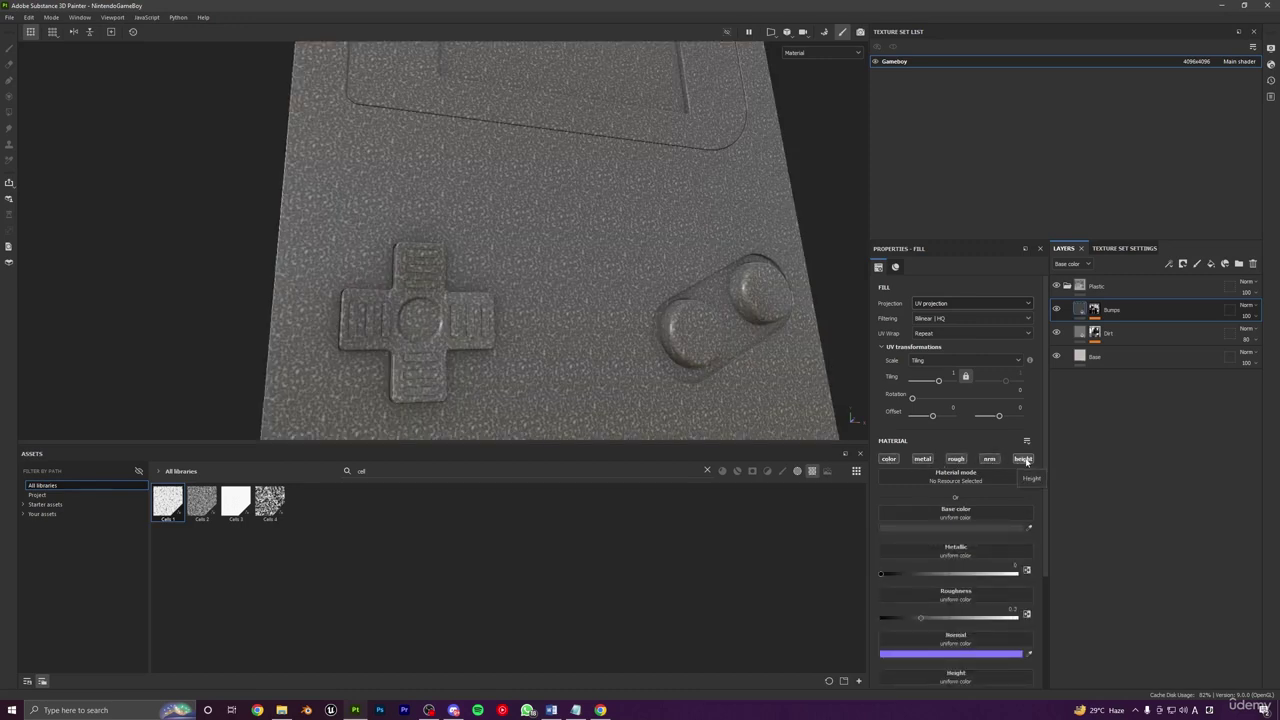
{"action": "left_click", "coordinate": [1026, 461], "text": "alt"}
Step: Set the Bumps layer's height to -0.02 to press the Cells pattern into the plastic
{"action": "right_click_drag", "start_coordinate": [737, 384], "coordinate": [620, 321], "text": "alt"}
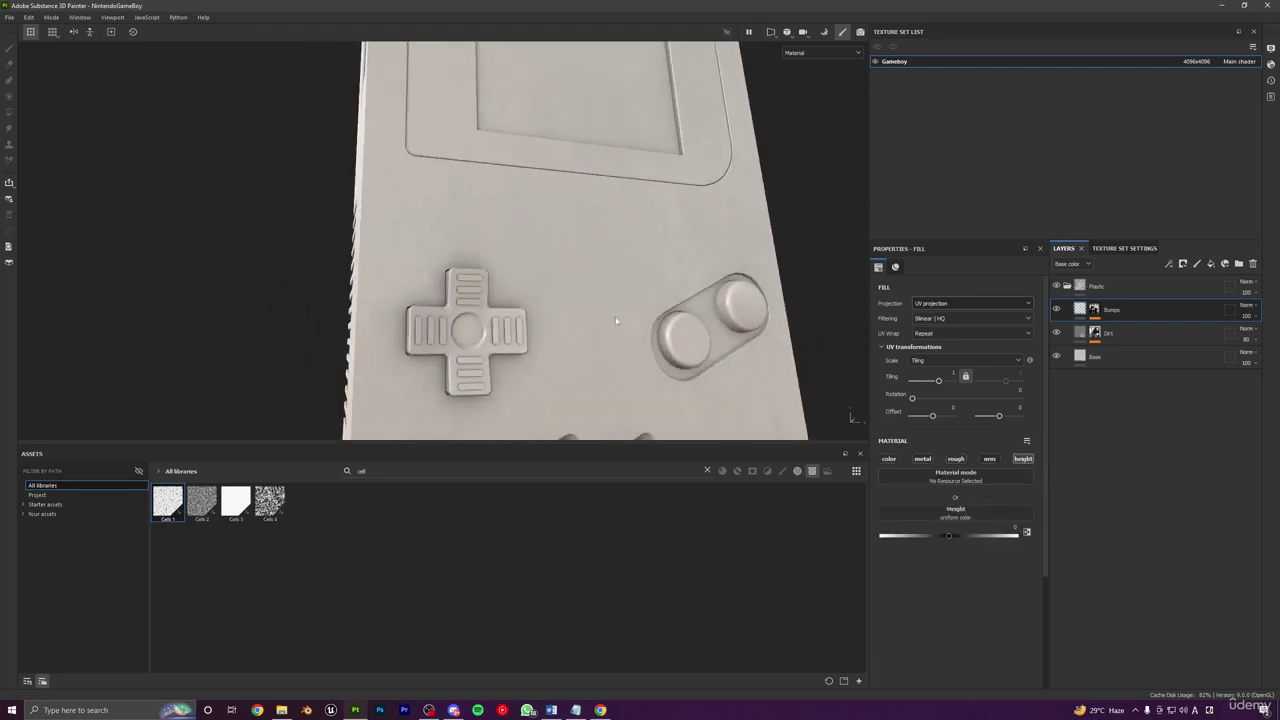
{"action": "mouse_move", "coordinate": [951, 535]}
{"action": "left_mouse_down"}
{"action": "mouse_move", "coordinate": [993, 541]}
{"action": "mouse_move", "coordinate": [894, 542]}
{"action": "mouse_move", "coordinate": [963, 543]}
{"action": "mouse_move", "coordinate": [950, 541]}
{"action": "left_mouse_up"}
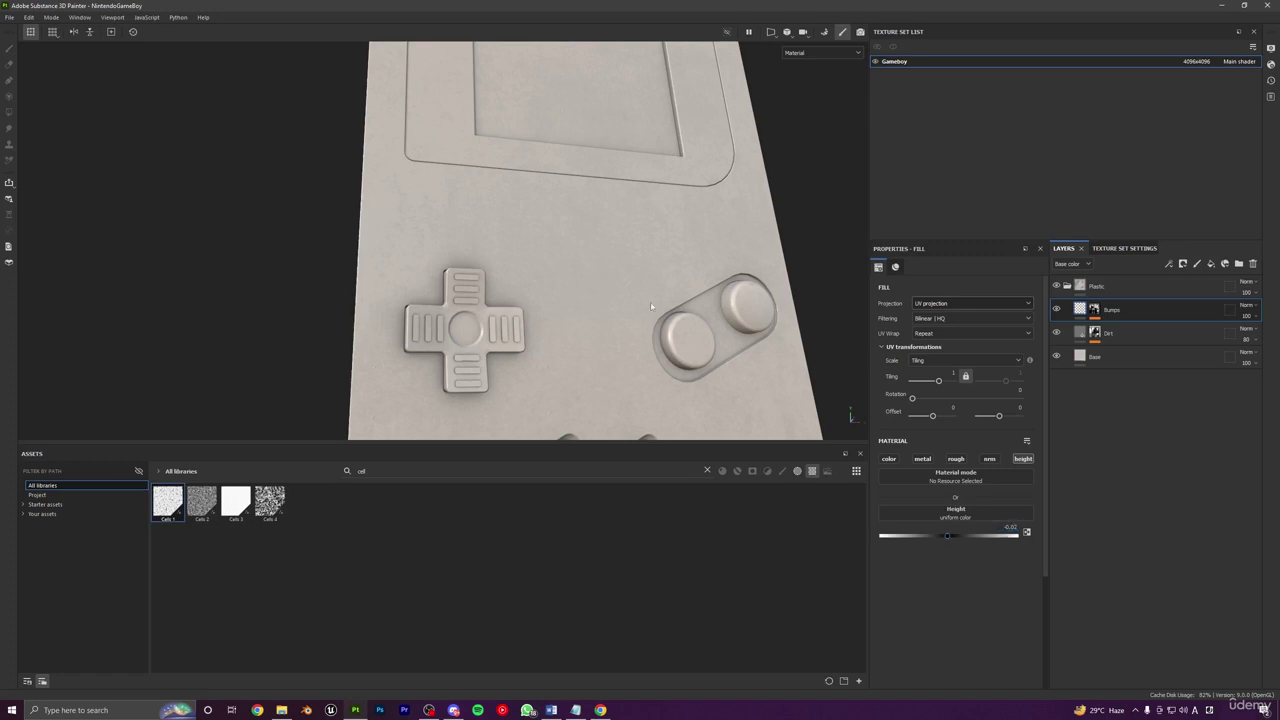
{"action": "left_click_drag", "start_coordinate": [651, 306], "coordinate": [622, 311], "text": "alt"}
{"action": "scroll", "coordinate": [578, 366], "scroll_direction": "down", "scroll_amount": 5}
{"action": "middle_click_drag", "start_coordinate": [622, 311], "coordinate": [549, 350], "text": "alt"}
{"action": "scroll", "coordinate": [549, 350], "scroll_direction": "up", "scroll_amount": 2}
Step: Examine the bump texture on the back, sides and front of the Game Boy model
{"action": "left_click_drag", "start_coordinate": [549, 350], "coordinate": [840, 280], "text": "alt"}
{"action": "scroll", "coordinate": [528, 320], "scroll_direction": "up", "scroll_amount": 3}
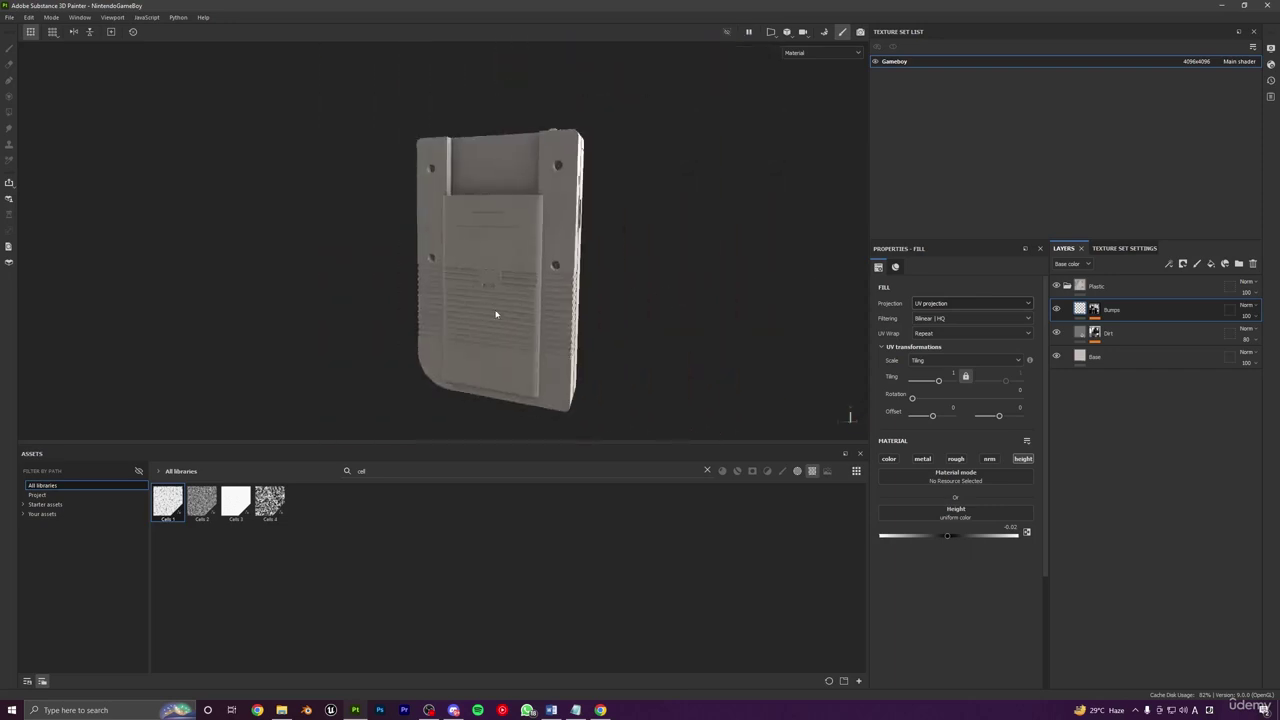
{"action": "left_click_drag", "start_coordinate": [495, 314], "coordinate": [597, 346], "text": "alt"}
{"action": "scroll", "coordinate": [493, 325], "scroll_direction": "up", "scroll_amount": 5}
{"action": "scroll", "coordinate": [493, 325], "scroll_direction": "down", "scroll_amount": 5}
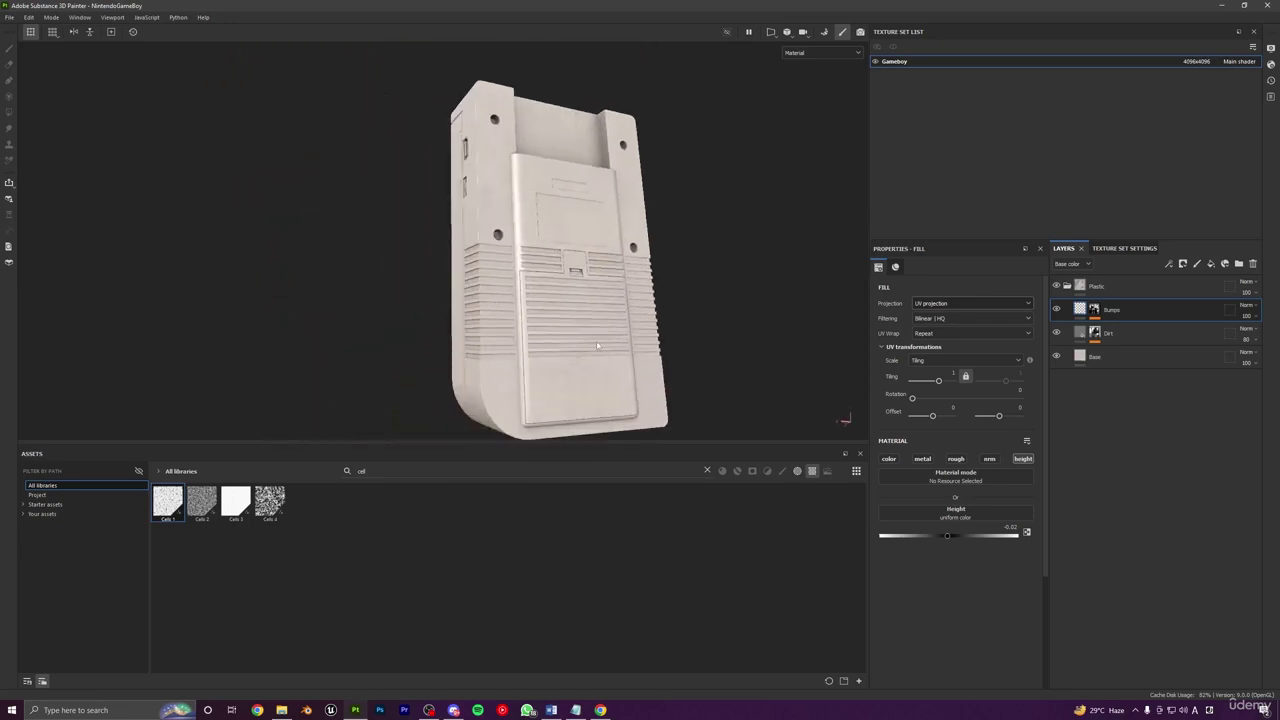
{"action": "scroll", "coordinate": [598, 346], "scroll_direction": "down", "scroll_amount": 1}
{"action": "left_click_drag", "start_coordinate": [574, 281], "coordinate": [709, 349], "text": "alt"}
{"action": "left_click_drag", "start_coordinate": [452, 297], "coordinate": [556, 275], "text": "alt"}
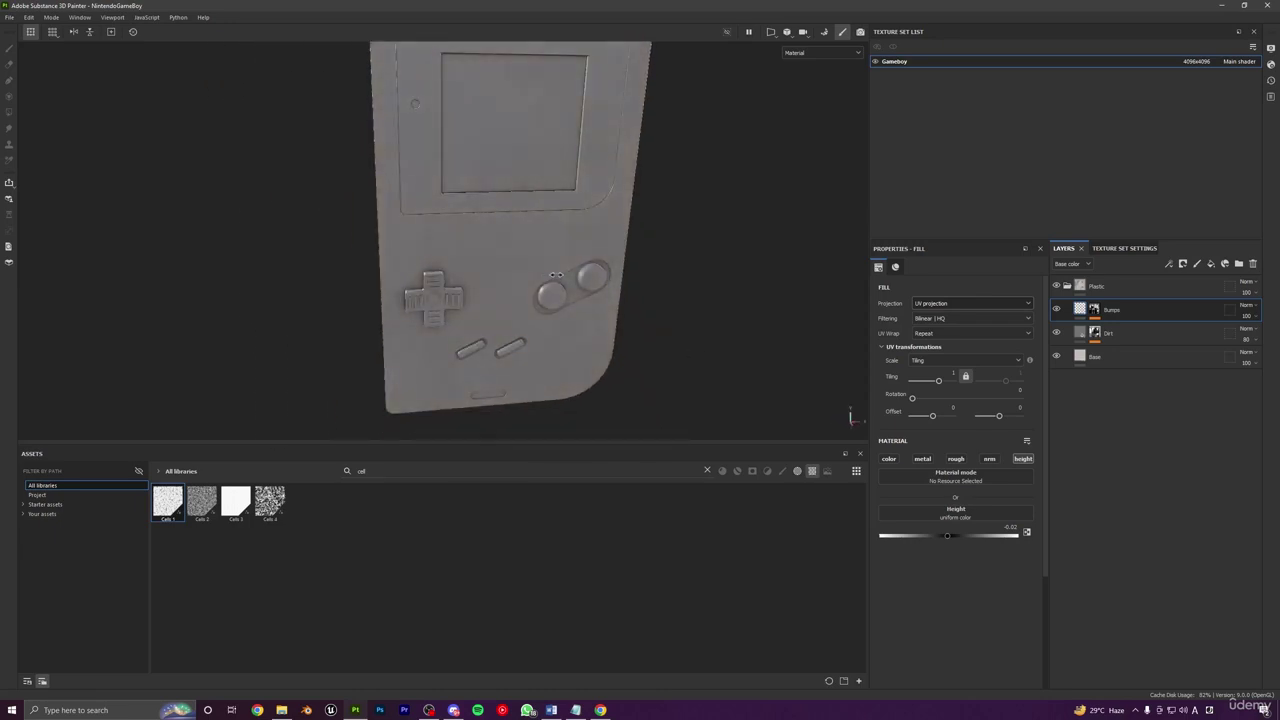
Step: Soften the bump effect by setting the Bumps layer's height to about -0.015
{"action": "scroll", "coordinate": [536, 257], "scroll_direction": "up", "scroll_amount": 3}
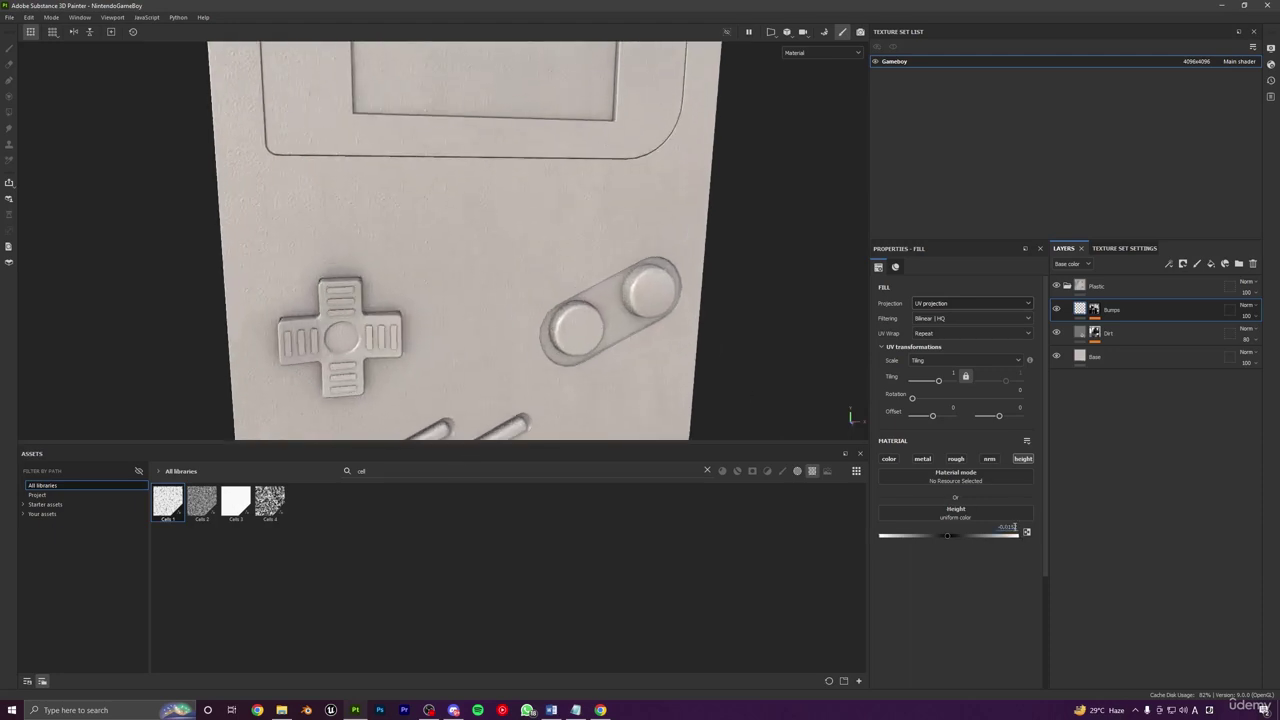
{"action": "scroll", "coordinate": [592, 425], "scroll_direction": "down", "scroll_amount": 5}
{"action": "left_click_drag", "start_coordinate": [660, 363], "coordinate": [607, 298], "text": "alt"}
{"action": "left_click_drag", "start_coordinate": [587, 387], "coordinate": [606, 346], "text": "alt"}
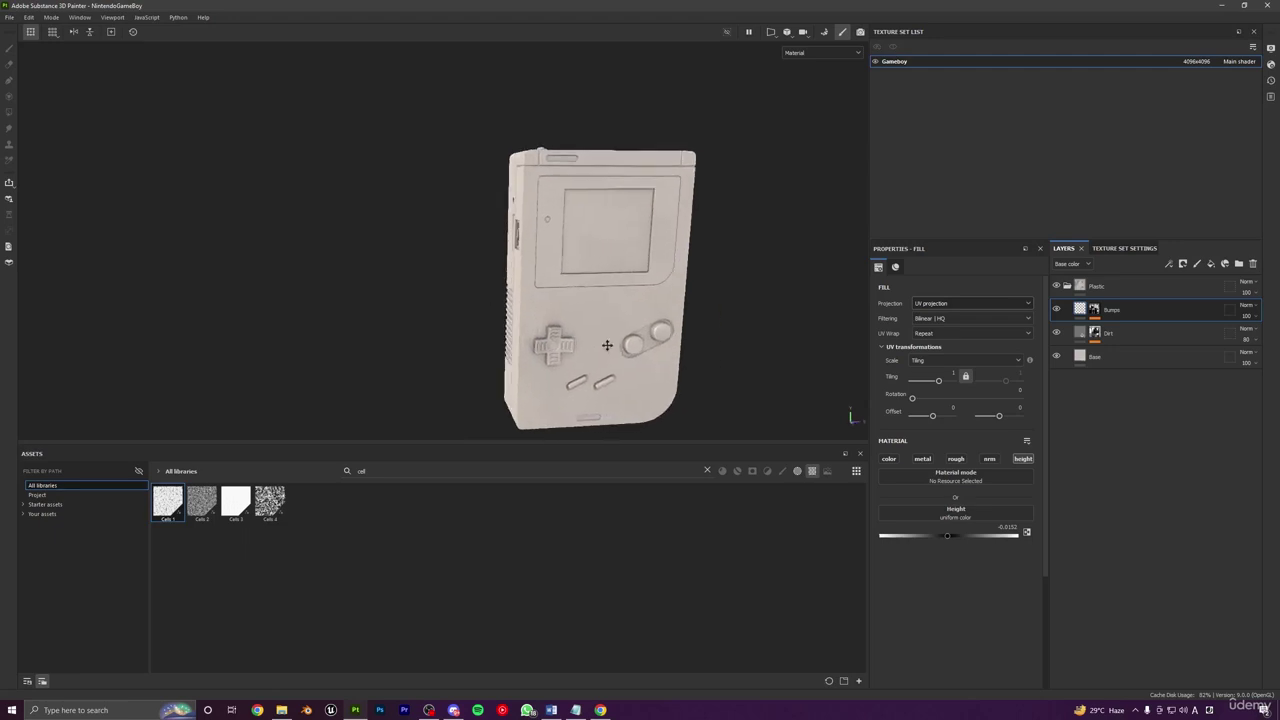
Step: Examine the softened plastic bumps around the screen, D-pad and buttons on the front of the model
{"action": "middle_click_drag", "start_coordinate": [606, 346], "coordinate": [530, 350], "text": "alt"}
{"action": "right_click_drag", "start_coordinate": [530, 350], "coordinate": [551, 293], "text": "alt"}
{"action": "middle_click_drag", "start_coordinate": [551, 293], "coordinate": [562, 305], "text": "alt"}
{"action": "right_click_drag", "start_coordinate": [562, 305], "coordinate": [556, 284], "text": "alt"}
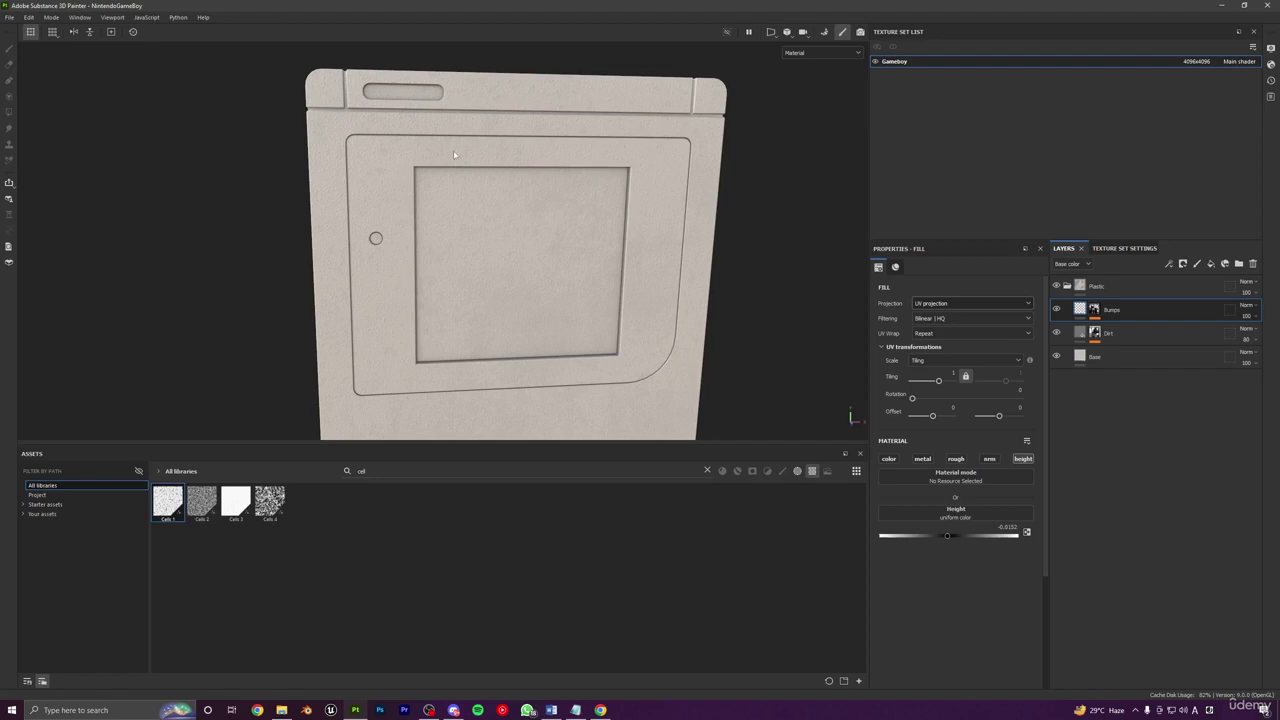
{"action": "middle_click_drag", "start_coordinate": [521, 303], "coordinate": [525, 130], "text": "alt"}
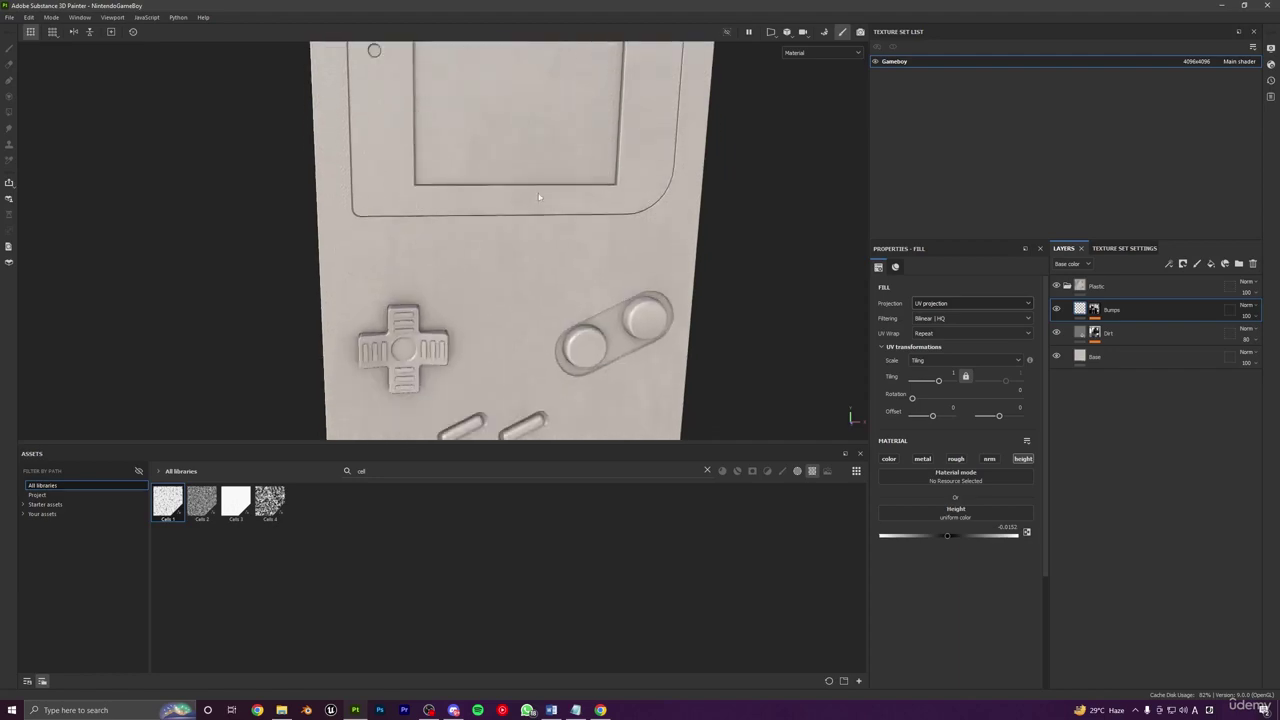
{"action": "right_click_drag", "start_coordinate": [525, 130], "coordinate": [526, 177], "text": "alt"}
{"action": "left_click_drag", "start_coordinate": [640, 256], "coordinate": [652, 286], "text": "alt"}
{"action": "middle_click_drag", "start_coordinate": [652, 286], "coordinate": [628, 311], "text": "alt"}
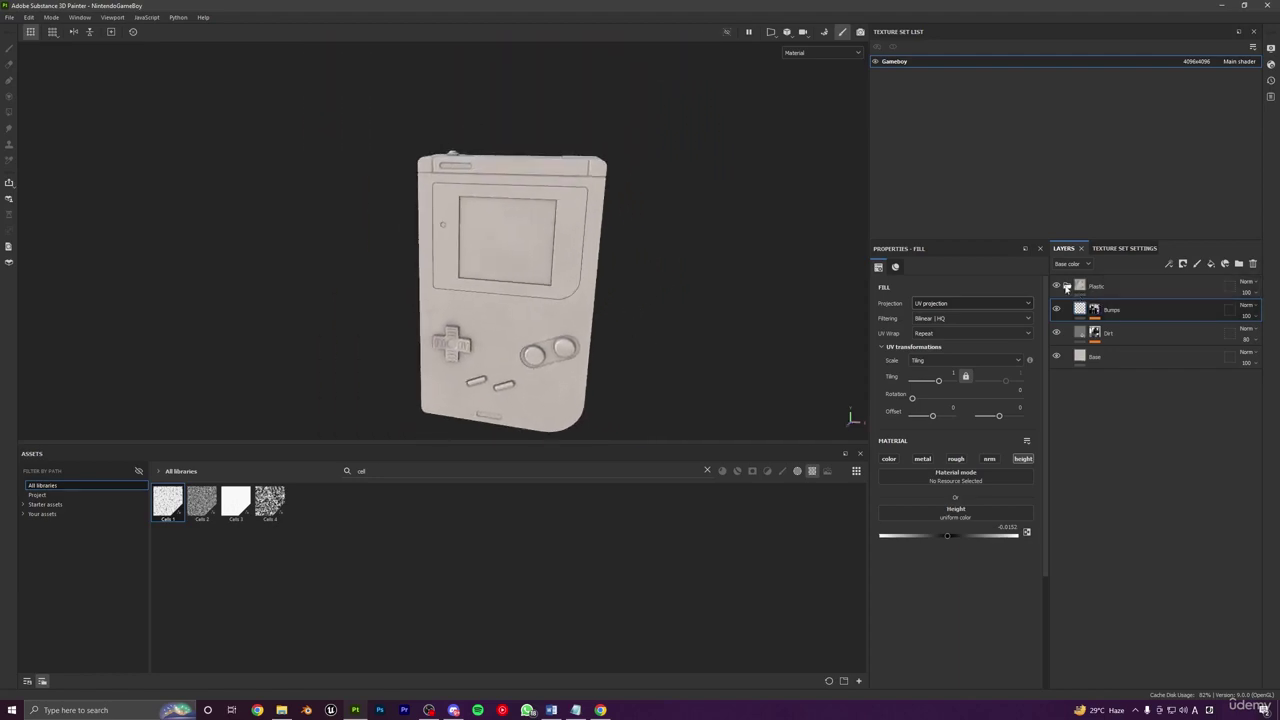
Step: Collapse the Plastic folder and add a black mask to it
{"action": "left_click", "coordinate": [1068, 286]}
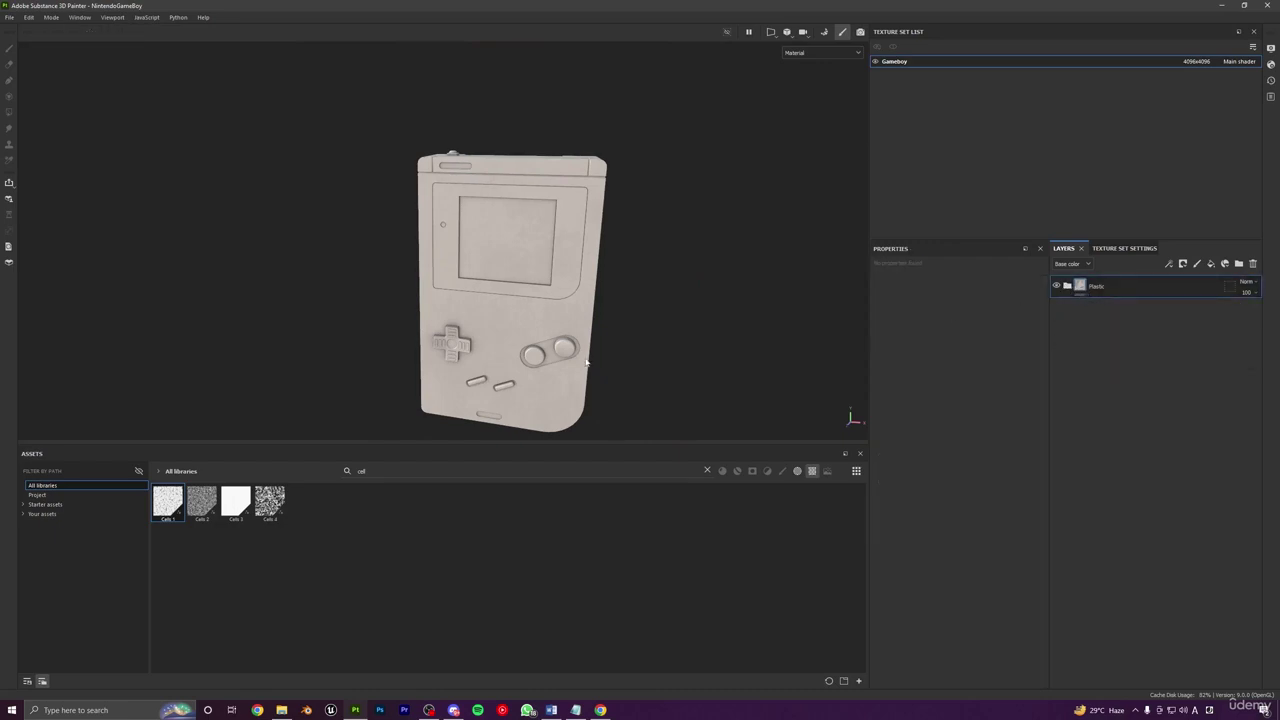
{"action": "left_click_drag", "start_coordinate": [720, 340], "coordinate": [631, 326], "text": "alt"}
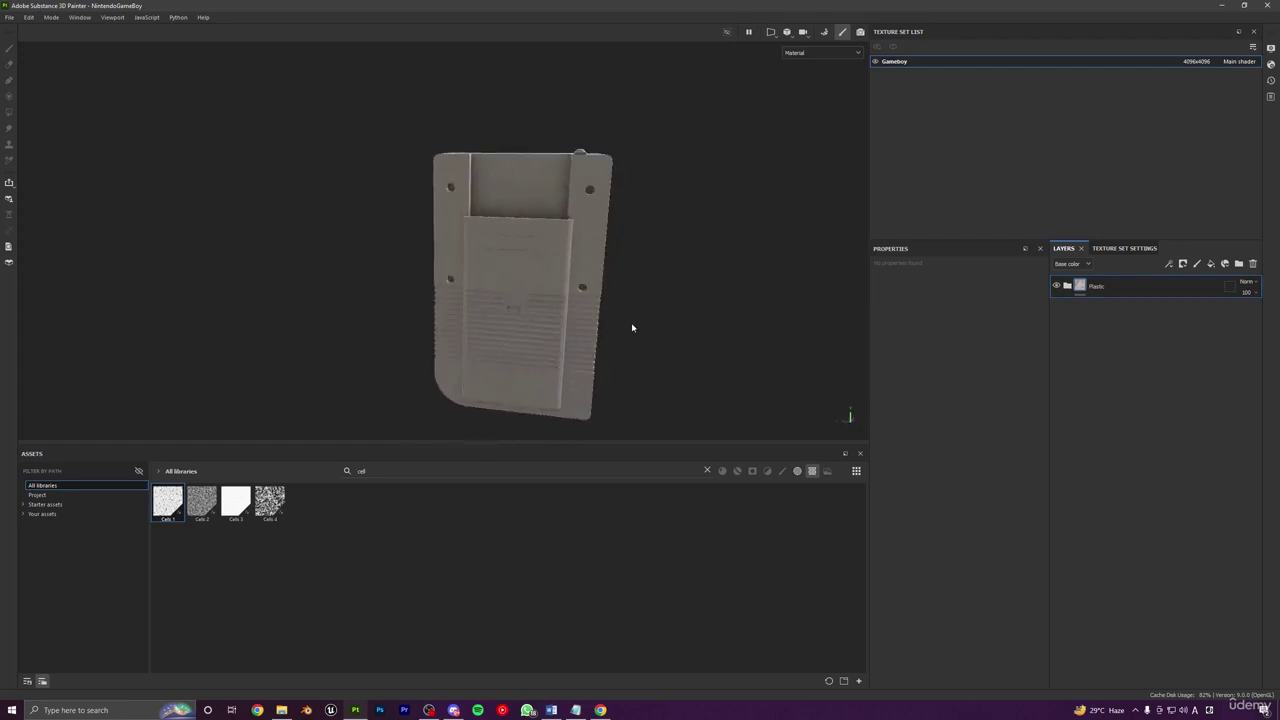
{"action": "left_click", "coordinate": [1183, 264]}
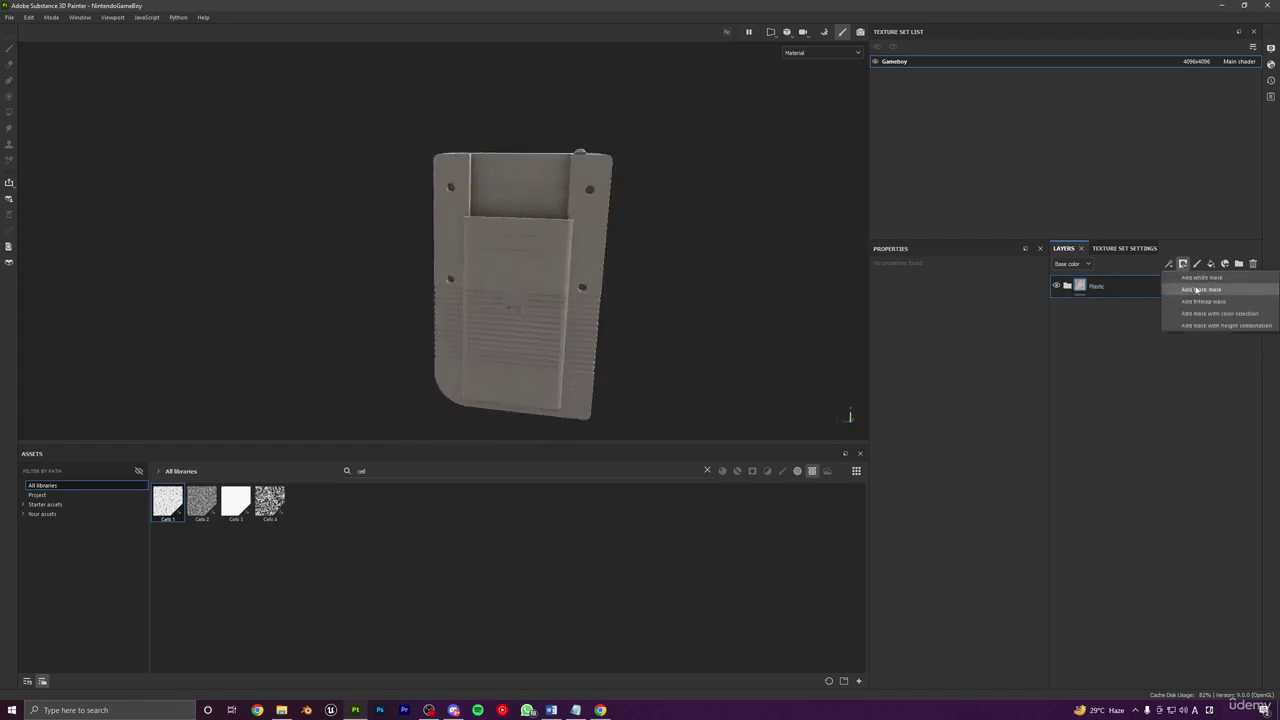
{"action": "left_click", "coordinate": [1198, 289]}
{"action": "mouse_move", "coordinate": [597, 309]}
{"action": "left_mouse_down", "text": "alt"}
{"action": "mouse_move", "coordinate": [618, 332]}
{"action": "mouse_move", "coordinate": [673, 190]}
{"action": "left_mouse_up", "text": "alt"}
{"action": "mouse_move", "coordinate": [533, 197]}
{"action": "left_mouse_down", "text": "alt"}
{"action": "mouse_move", "coordinate": [352, 251]}
{"action": "mouse_move", "coordinate": [531, 298]}
{"action": "mouse_move", "coordinate": [510, 210]}
{"action": "left_mouse_up", "text": "alt"}
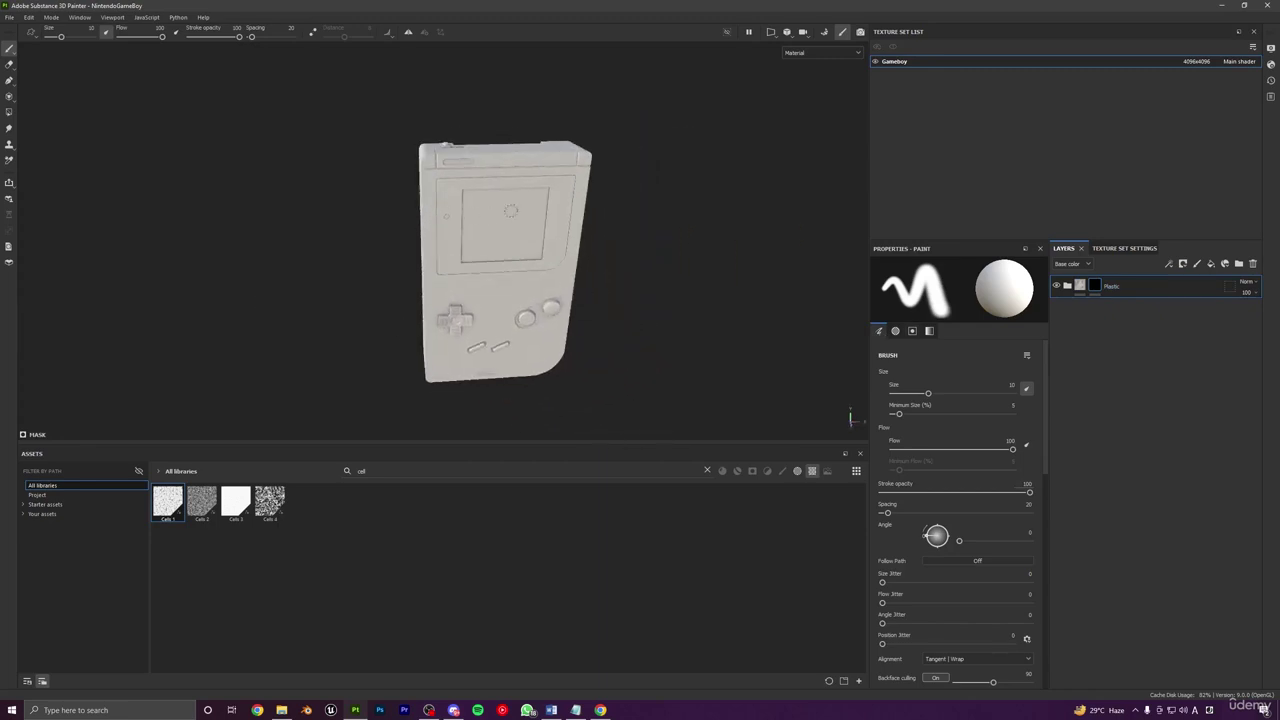
Step: Set up Polygon Fill in mesh fill mode for painting the Plastic folder's mask
{"action": "left_click", "coordinate": [9, 114]}
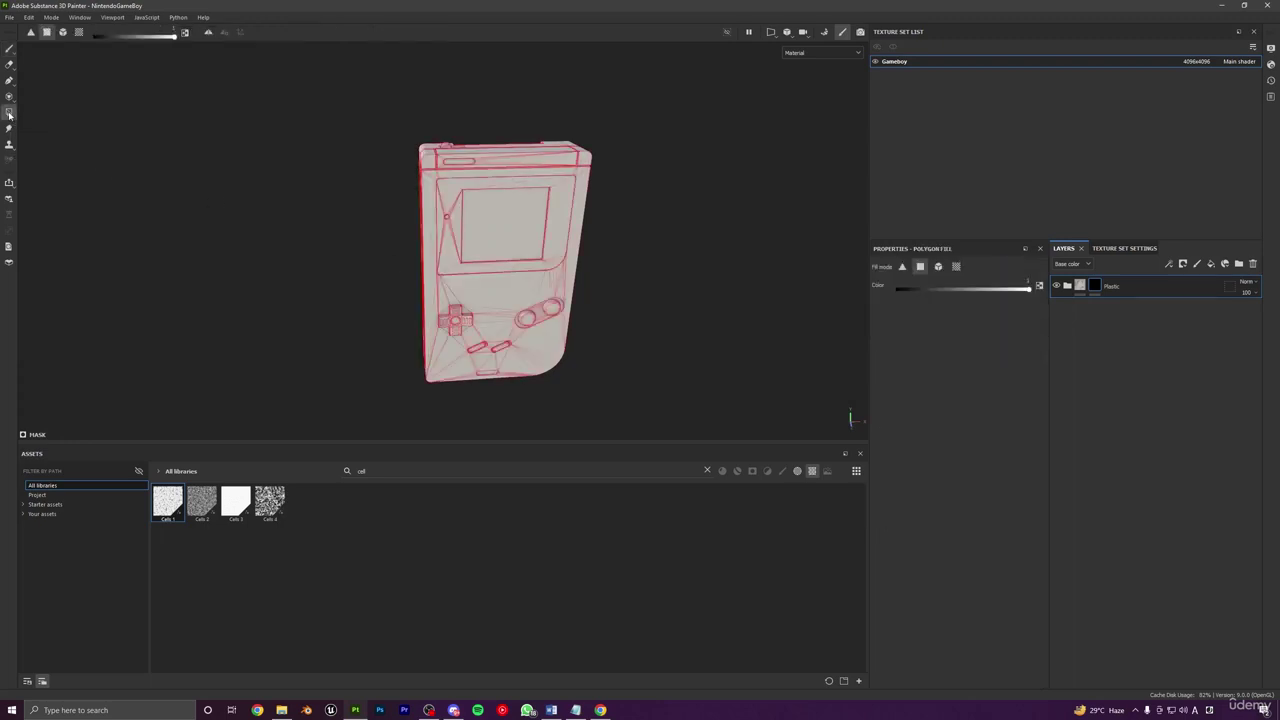
{"action": "left_click", "coordinate": [62, 33]}
{"action": "left_click_drag", "start_coordinate": [150, 37], "coordinate": [160, 44]}
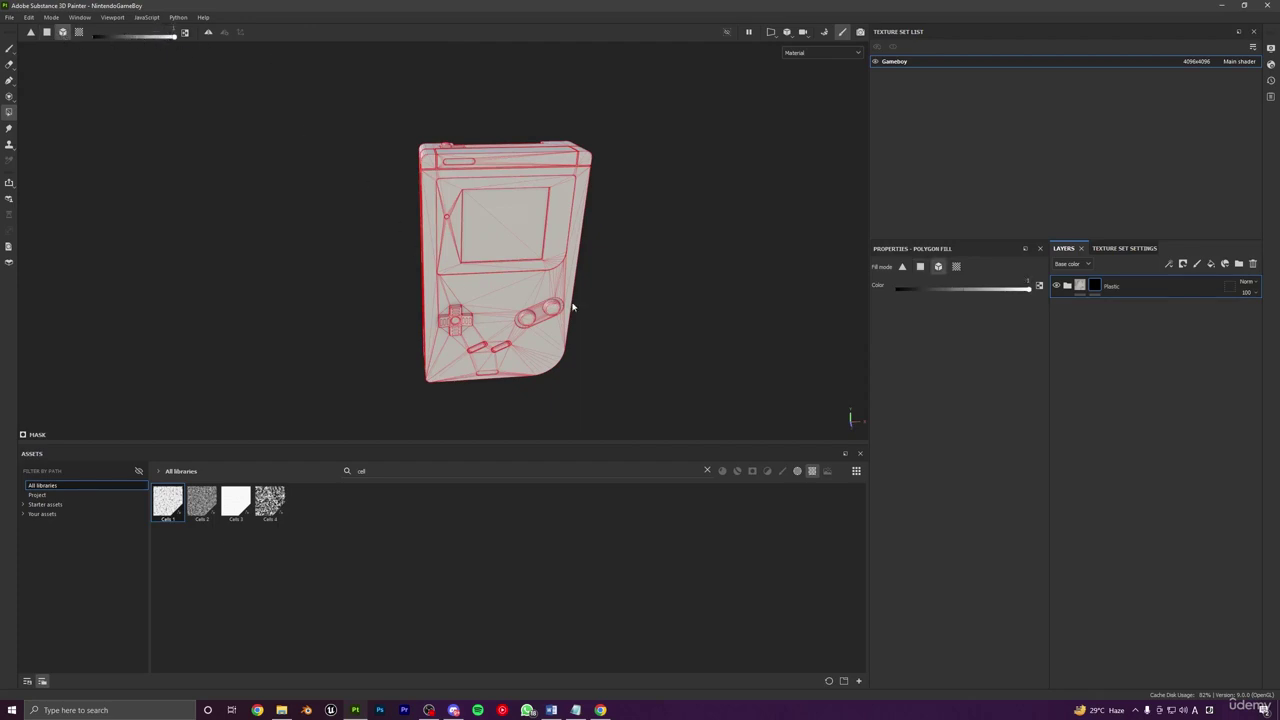
{"action": "left_click_drag", "start_coordinate": [573, 307], "coordinate": [641, 283], "text": "alt"}
{"action": "middle_click_drag", "start_coordinate": [641, 283], "coordinate": [703, 223], "text": "alt"}
{"action": "scroll", "coordinate": [500, 238], "scroll_direction": "up", "scroll_amount": 3}
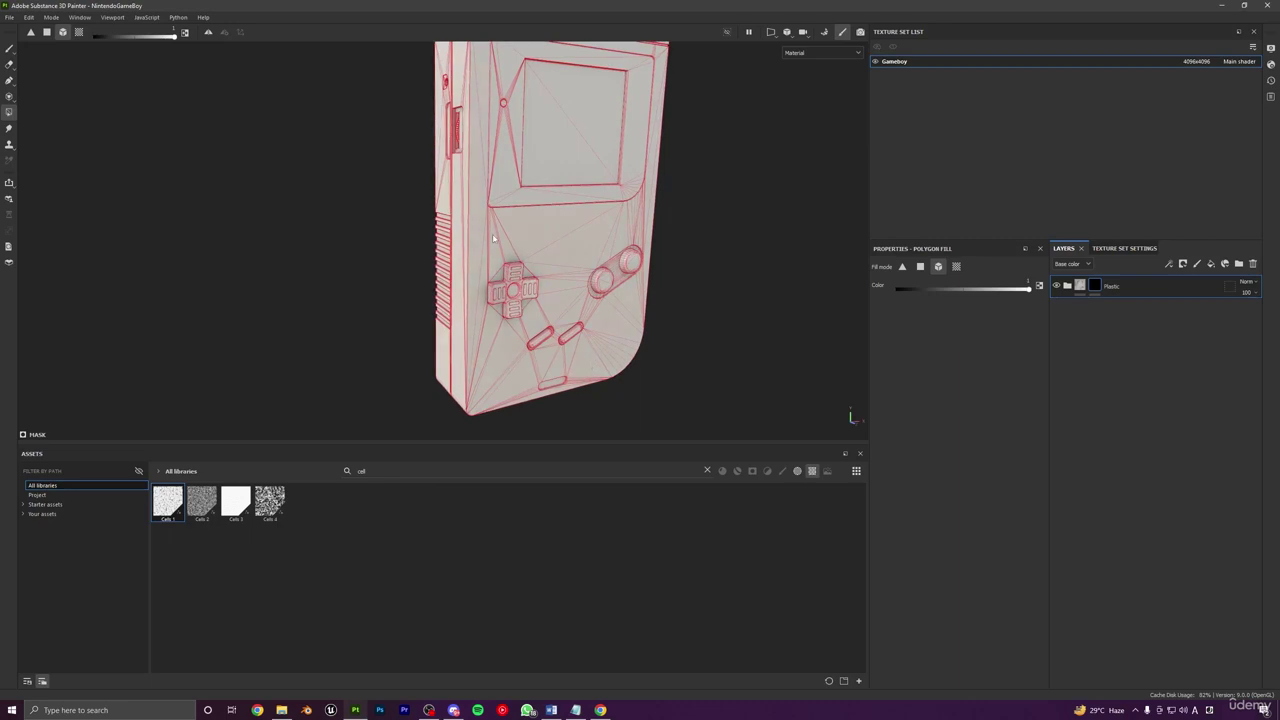
{"action": "left_click_drag", "start_coordinate": [493, 238], "coordinate": [390, 265], "text": "alt"}
{"action": "left_click", "coordinate": [1080, 286]}
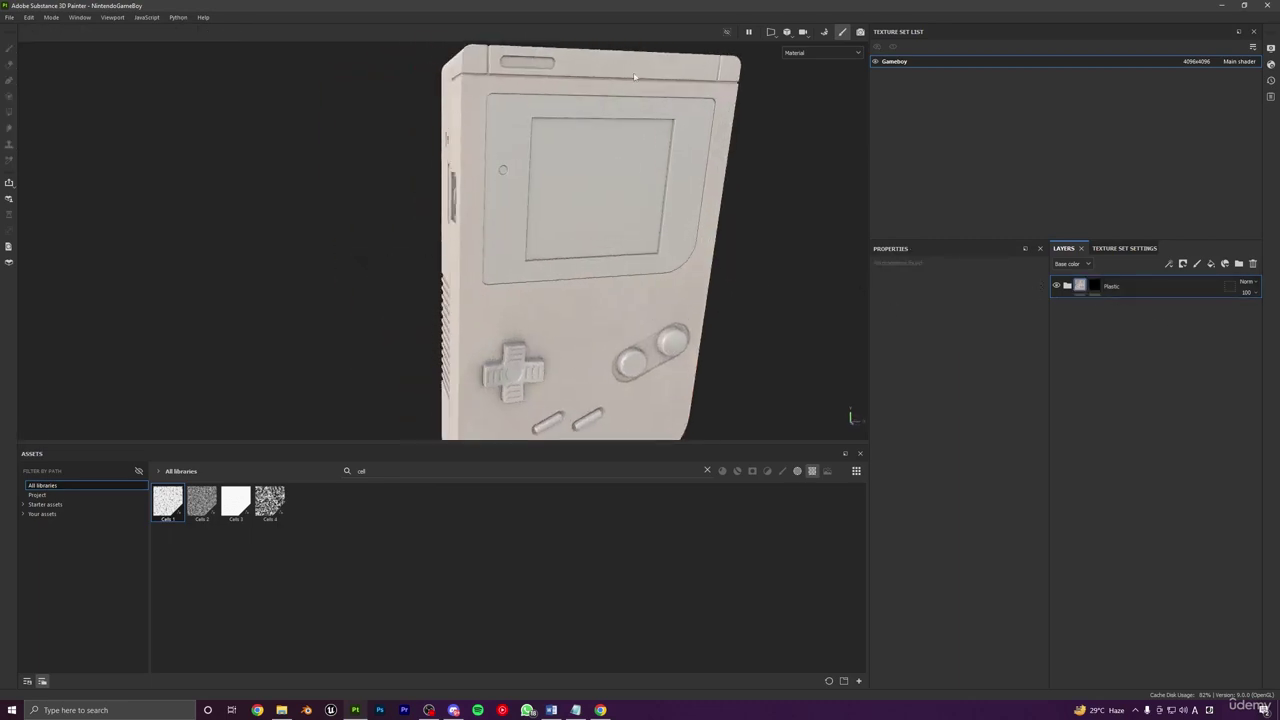
Step: Fill the shell and battery cover meshes white in the Plastic folder's mask
{"action": "left_click", "coordinate": [1095, 289]}
{"action": "left_click_drag", "start_coordinate": [569, 249], "coordinate": [558, 305], "text": "alt"}
{"action": "right_click_drag", "start_coordinate": [573, 249], "coordinate": [573, 318], "text": "alt"}
{"action": "left_click_drag", "start_coordinate": [573, 318], "coordinate": [525, 306], "text": "alt"}
{"action": "right_click_drag", "start_coordinate": [525, 306], "coordinate": [529, 366], "text": "alt"}
{"action": "left_click_drag", "start_coordinate": [529, 366], "coordinate": [530, 320], "text": "alt"}
{"action": "right_click_drag", "start_coordinate": [490, 308], "coordinate": [559, 307], "text": "shift"}
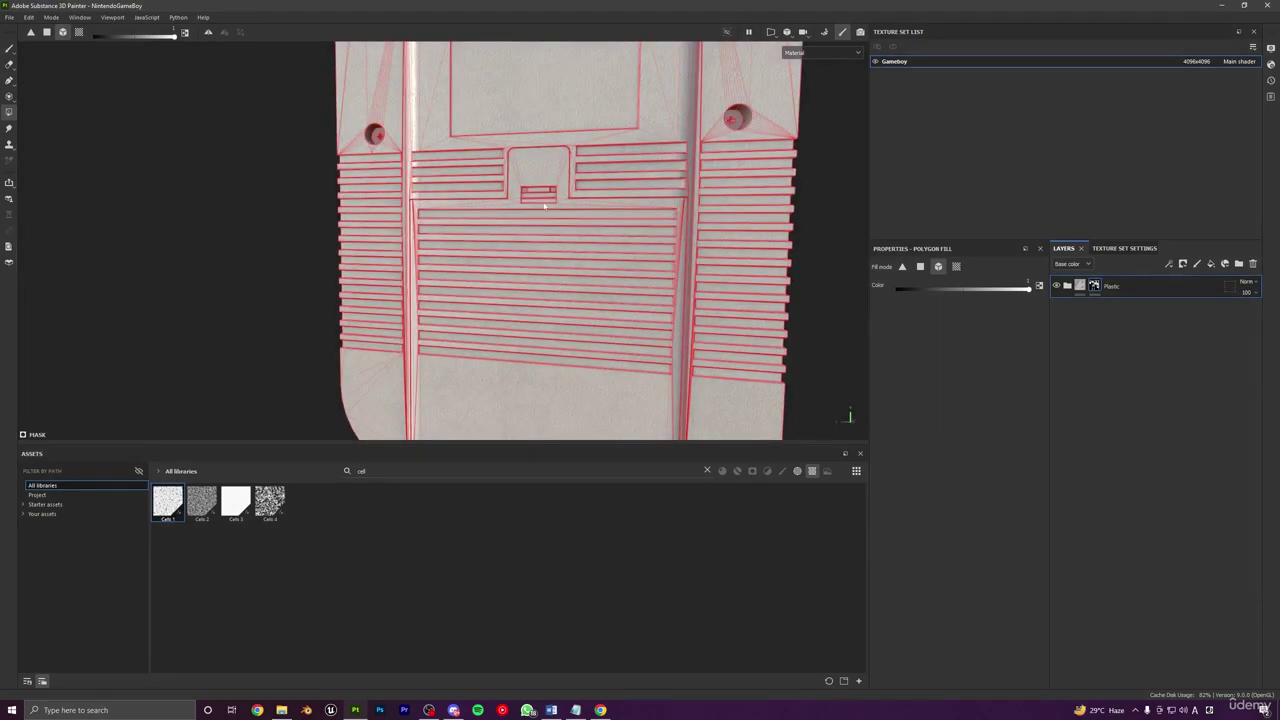
{"action": "left_click", "coordinate": [459, 260]}
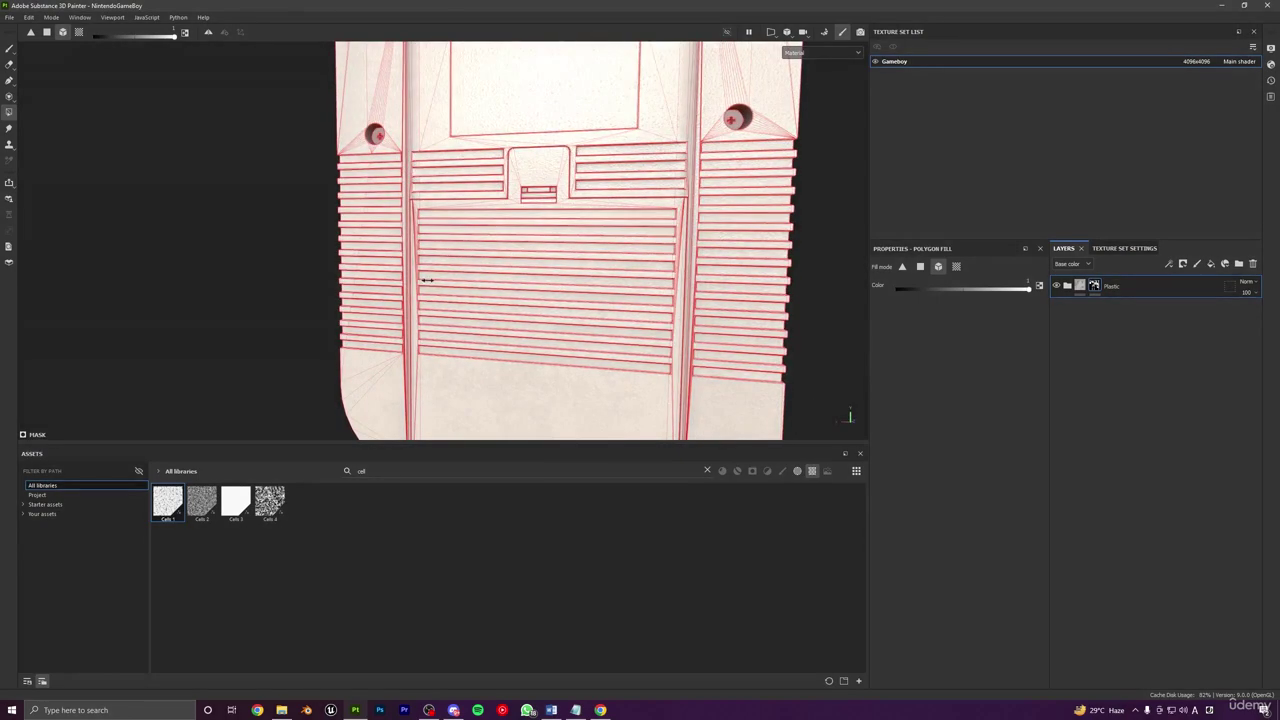
{"action": "mouse_move", "coordinate": [427, 280]}
{"action": "right_mouse_down", "text": "shift"}
{"action": "mouse_move", "coordinate": [345, 281]}
{"action": "mouse_move", "coordinate": [443, 285]}
{"action": "right_mouse_up", "text": "shift"}
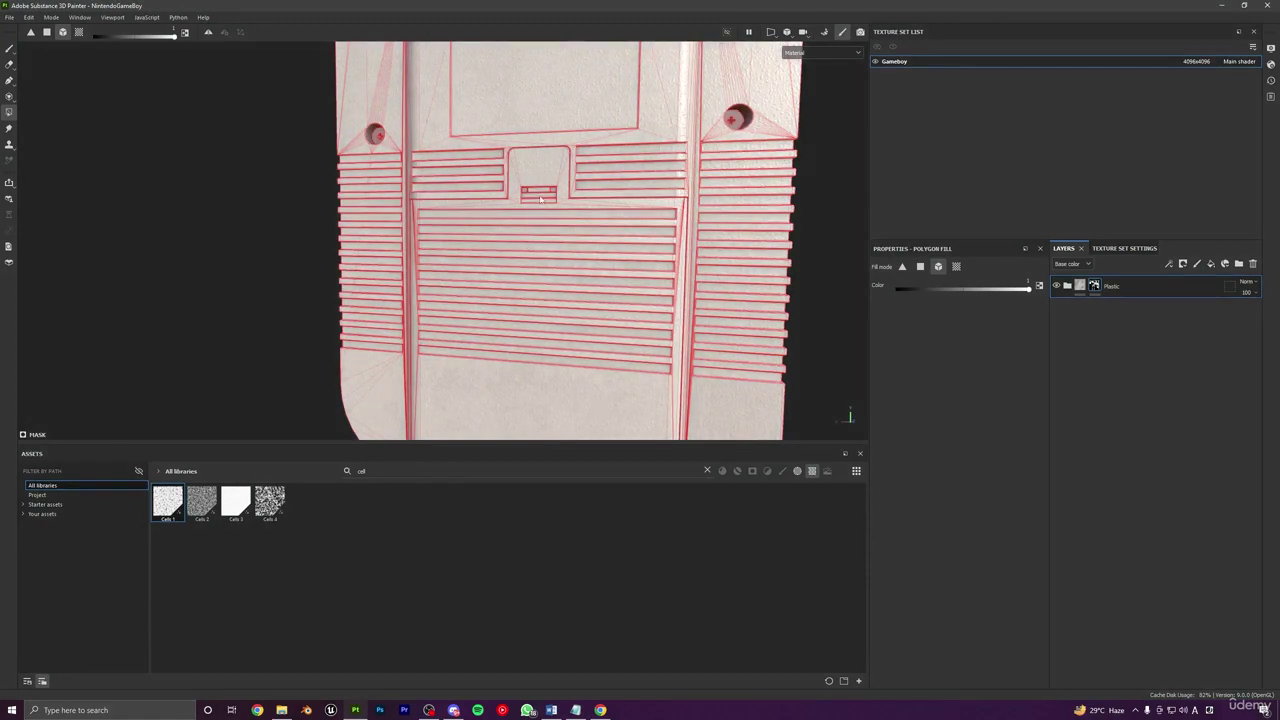
Step: Set the polygon fill color to black (0) and inspect the model's front, screen and sides for parts to exclude
{"action": "right_click_drag", "start_coordinate": [503, 217], "coordinate": [441, 173], "text": "alt"}
{"action": "left_click_drag", "start_coordinate": [442, 174], "coordinate": [532, 312], "text": "alt"}
{"action": "right_click_drag", "start_coordinate": [597, 307], "coordinate": [482, 278], "text": "shift"}
{"action": "left_click_drag", "start_coordinate": [482, 278], "coordinate": [538, 295], "text": "alt"}
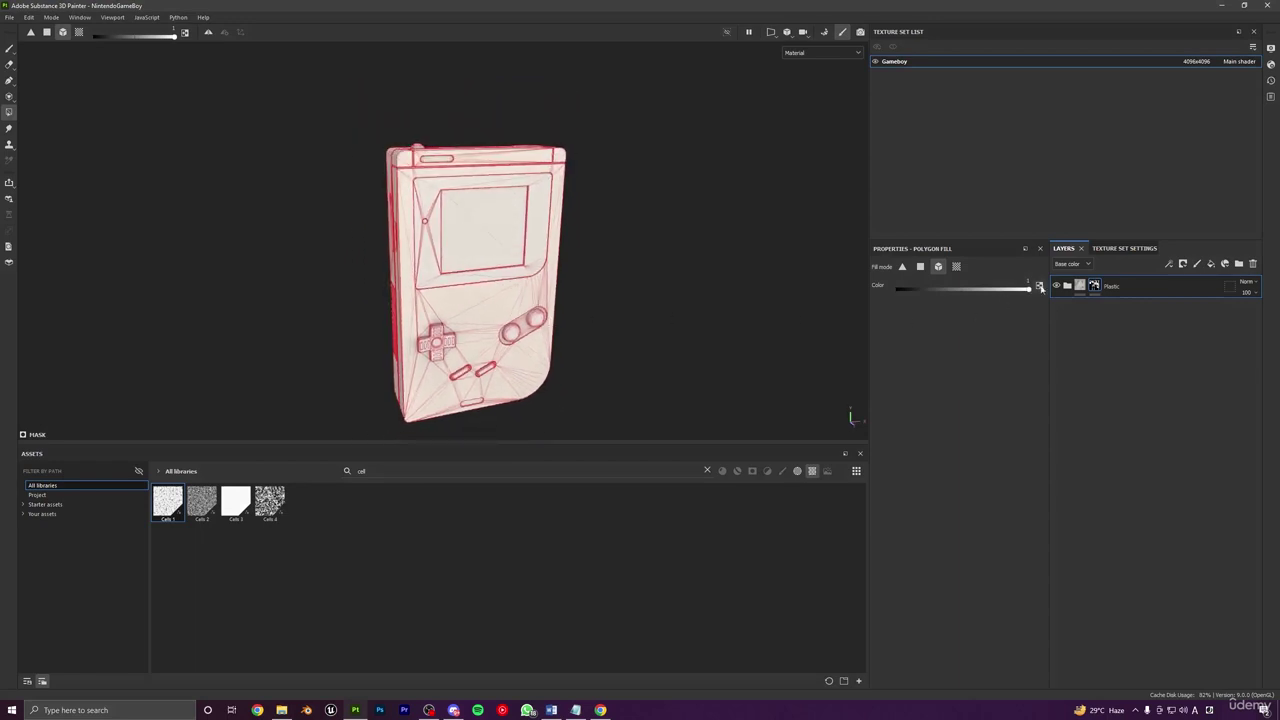
{"action": "left_click_drag", "start_coordinate": [167, 42], "coordinate": [89, 40]}
{"action": "right_click_drag", "start_coordinate": [479, 304], "coordinate": [477, 426], "text": "alt"}
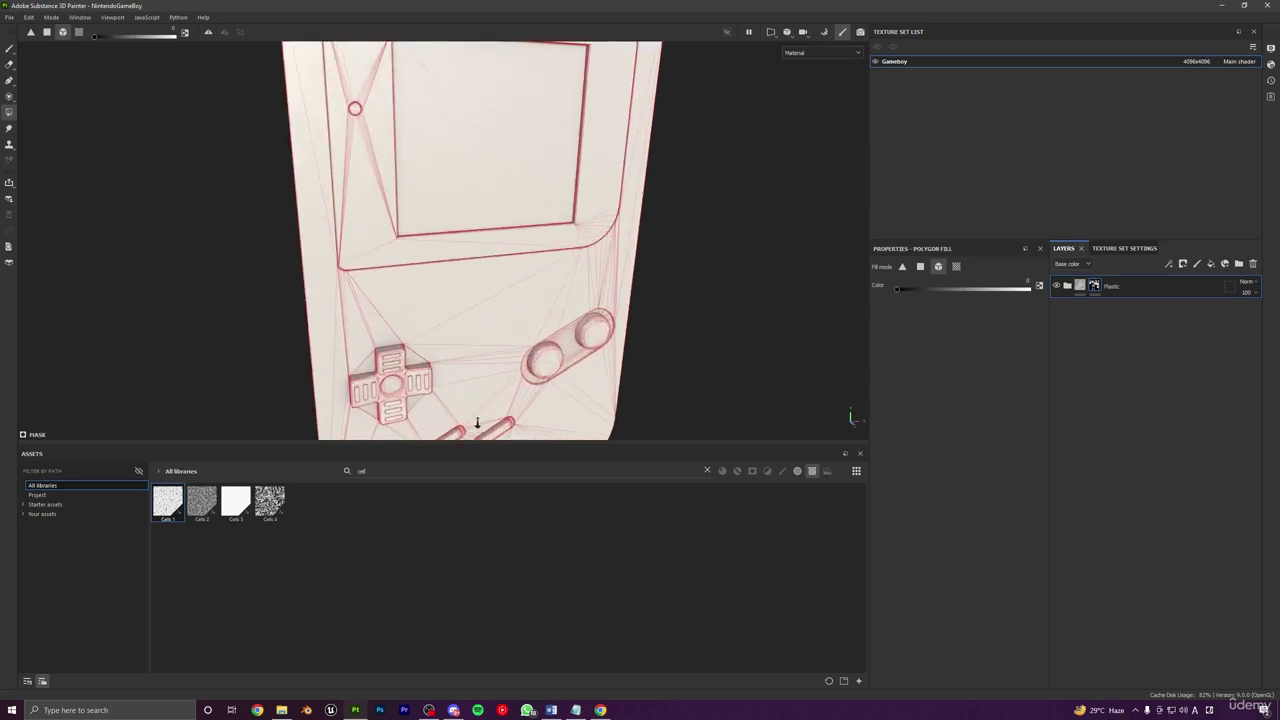
{"action": "left_click_drag", "start_coordinate": [477, 426], "coordinate": [364, 243], "text": "alt"}
{"action": "scroll", "coordinate": [408, 335], "scroll_direction": "down", "scroll_amount": 5}
{"action": "left_click_drag", "start_coordinate": [420, 300], "coordinate": [596, 322], "text": "alt"}
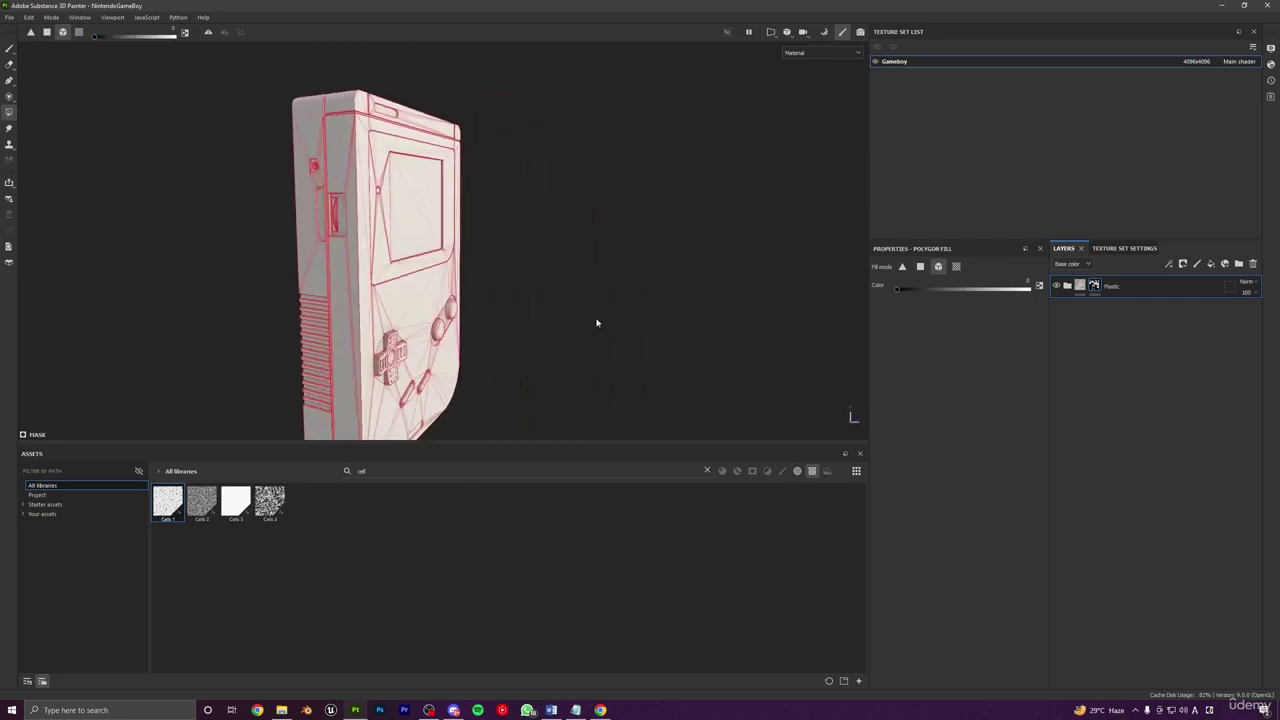
{"action": "left_click_drag", "start_coordinate": [508, 280], "coordinate": [286, 286], "text": "alt"}
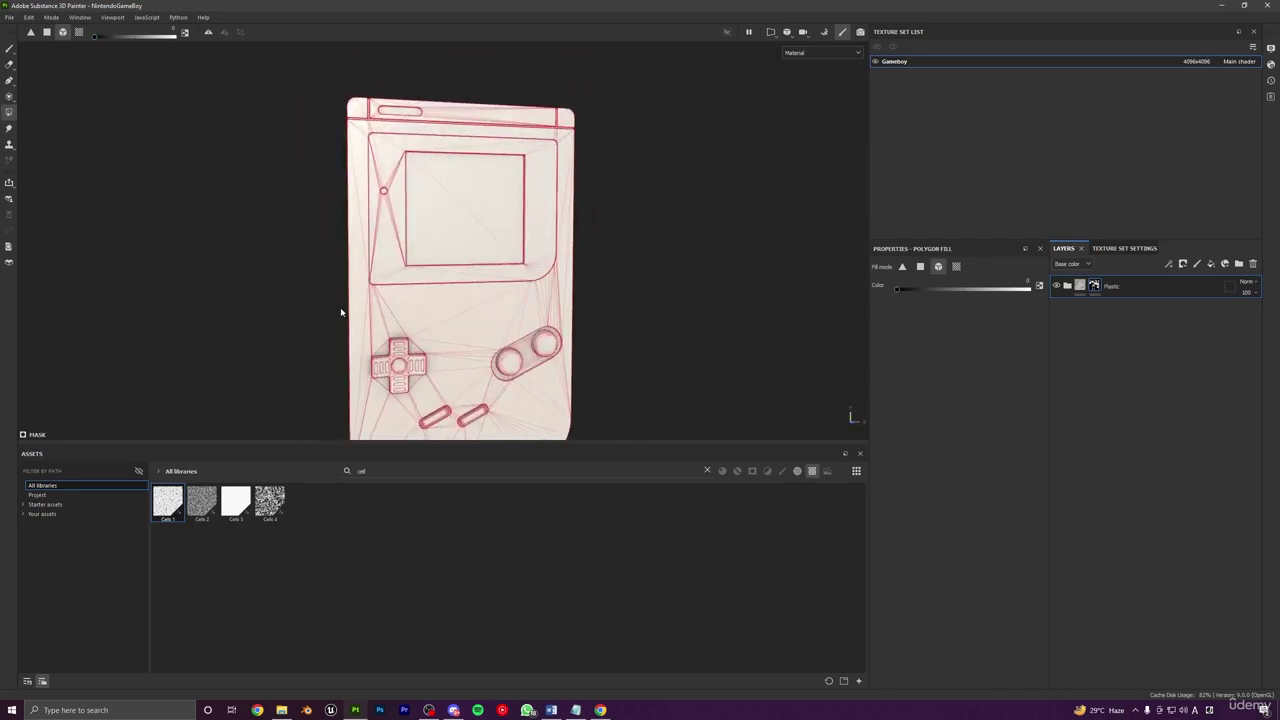
Step: Return the polygon fill color to white (1) and preview the masked plastic without the wireframe overlay
{"action": "key", "text": "ctrl"}
{"action": "left_click_drag", "start_coordinate": [95, 36], "coordinate": [93, 64]}
{"action": "left_click_drag", "start_coordinate": [506, 224], "coordinate": [447, 246], "text": "alt"}
{"action": "left_click", "coordinate": [1080, 286]}
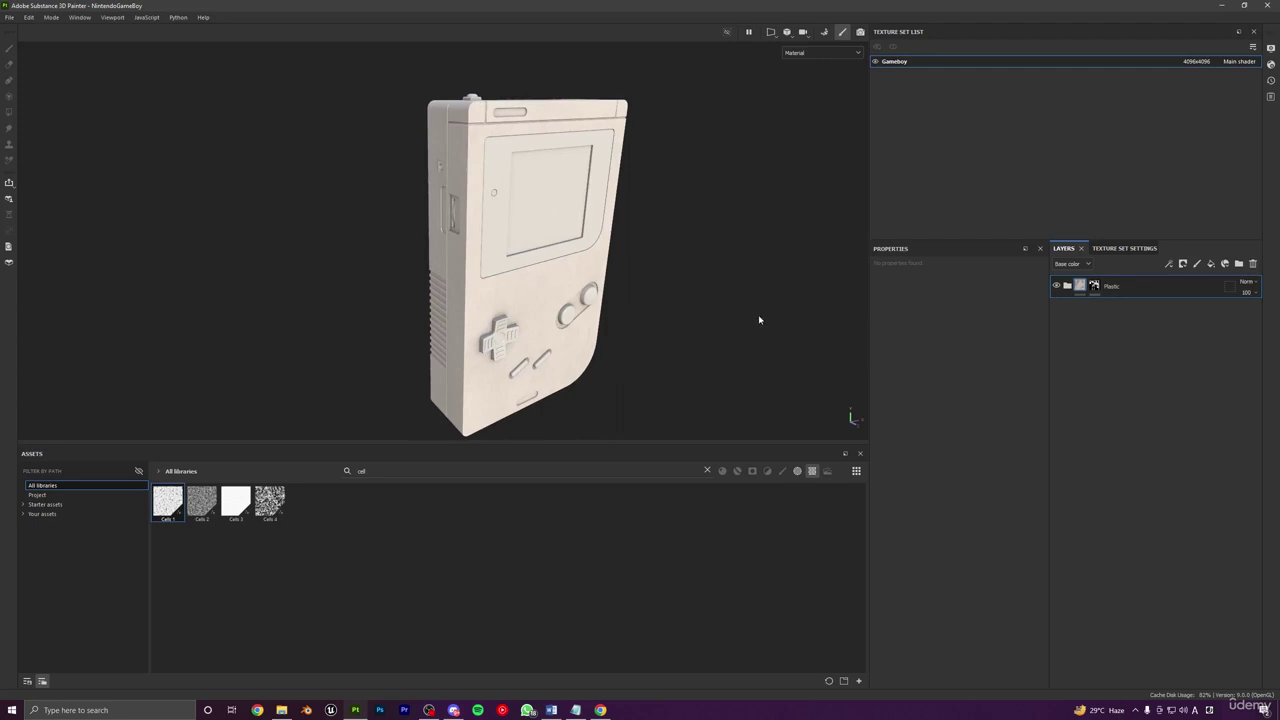
{"action": "left_click_drag", "start_coordinate": [748, 308], "coordinate": [100, 330], "text": "alt"}
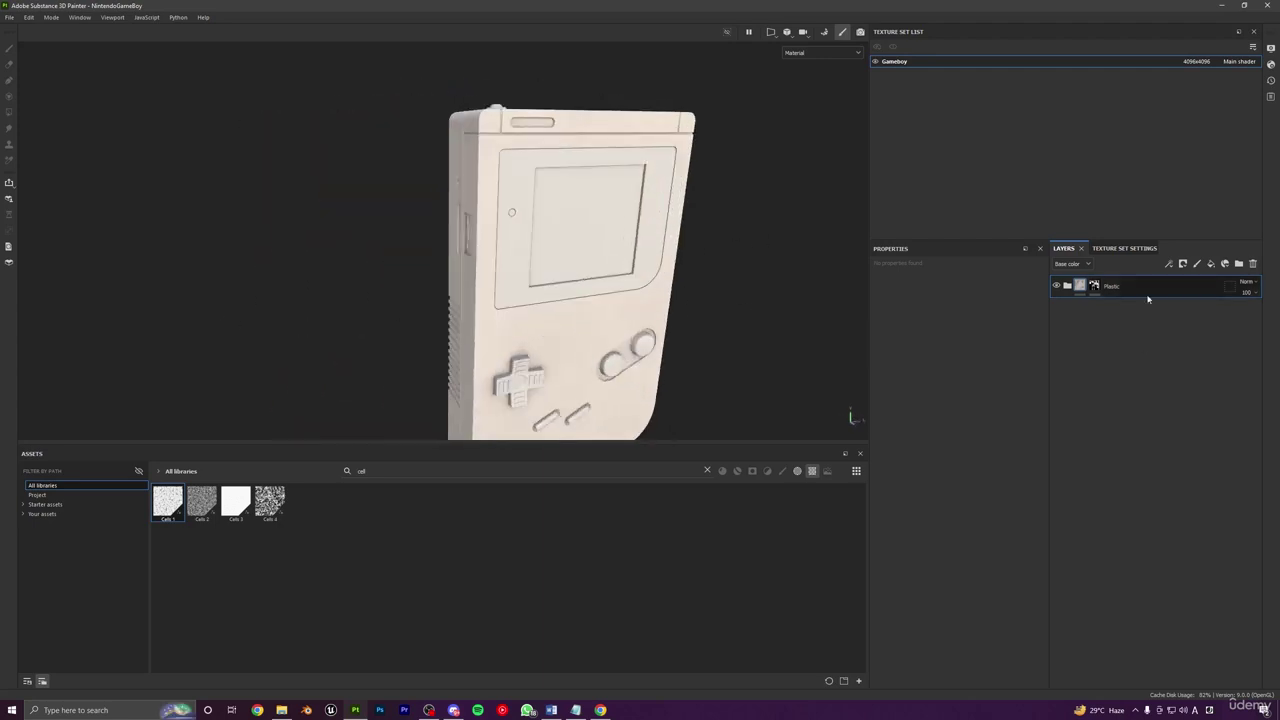
Step: Remove the mask from the Plastic folder
{"action": "left_click", "coordinate": [1094, 286]}
{"action": "right_click", "coordinate": [1096, 288]}
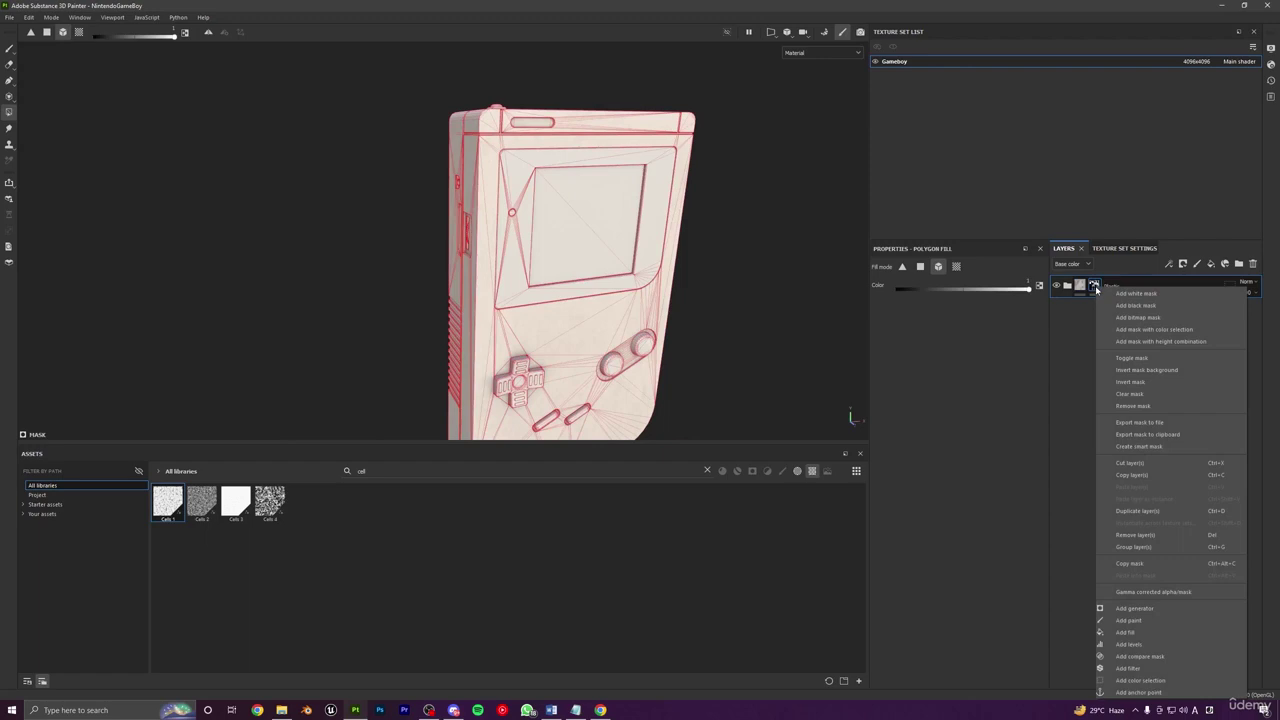
{"action": "left_click", "coordinate": [1140, 405]}
{"action": "left_click_drag", "start_coordinate": [570, 300], "coordinate": [590, 331], "text": "alt"}
{"action": "left_click_drag", "start_coordinate": [432, 363], "coordinate": [490, 353], "text": "alt"}
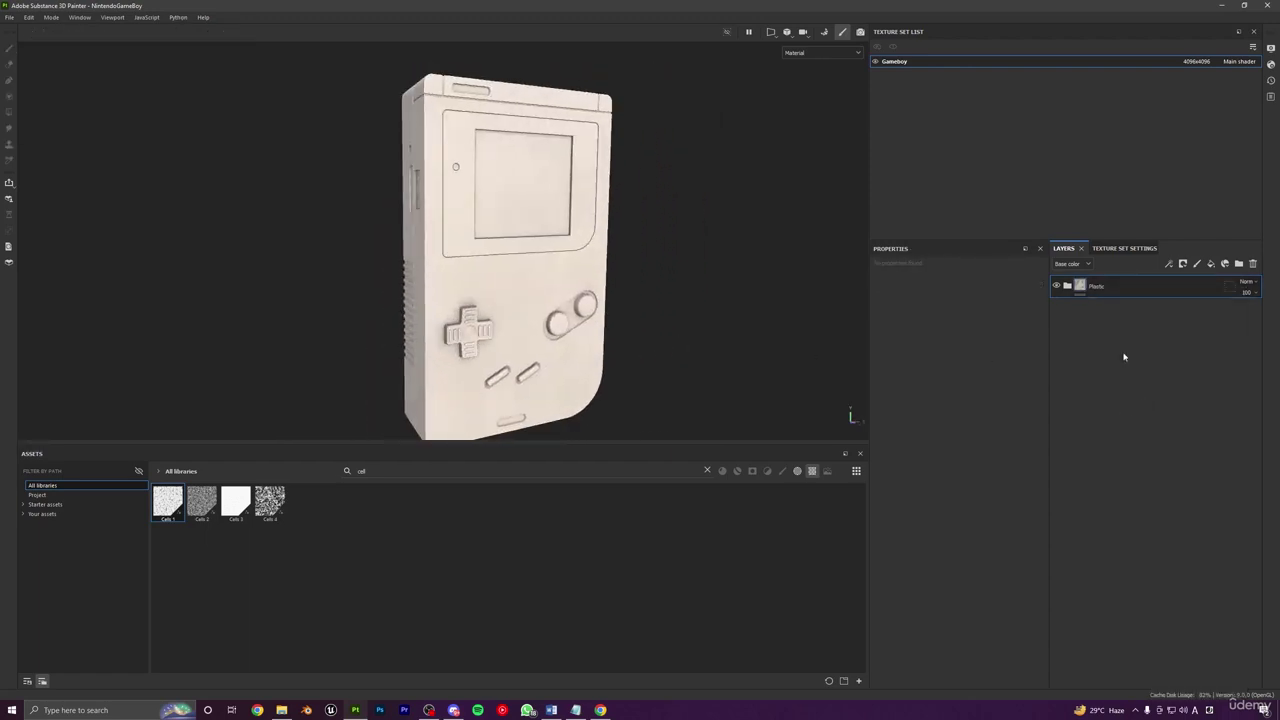
Step: Edit the Plastic folder's geometry mask and exclude all meshes from it
{"action": "left_click", "coordinate": [1229, 288]}
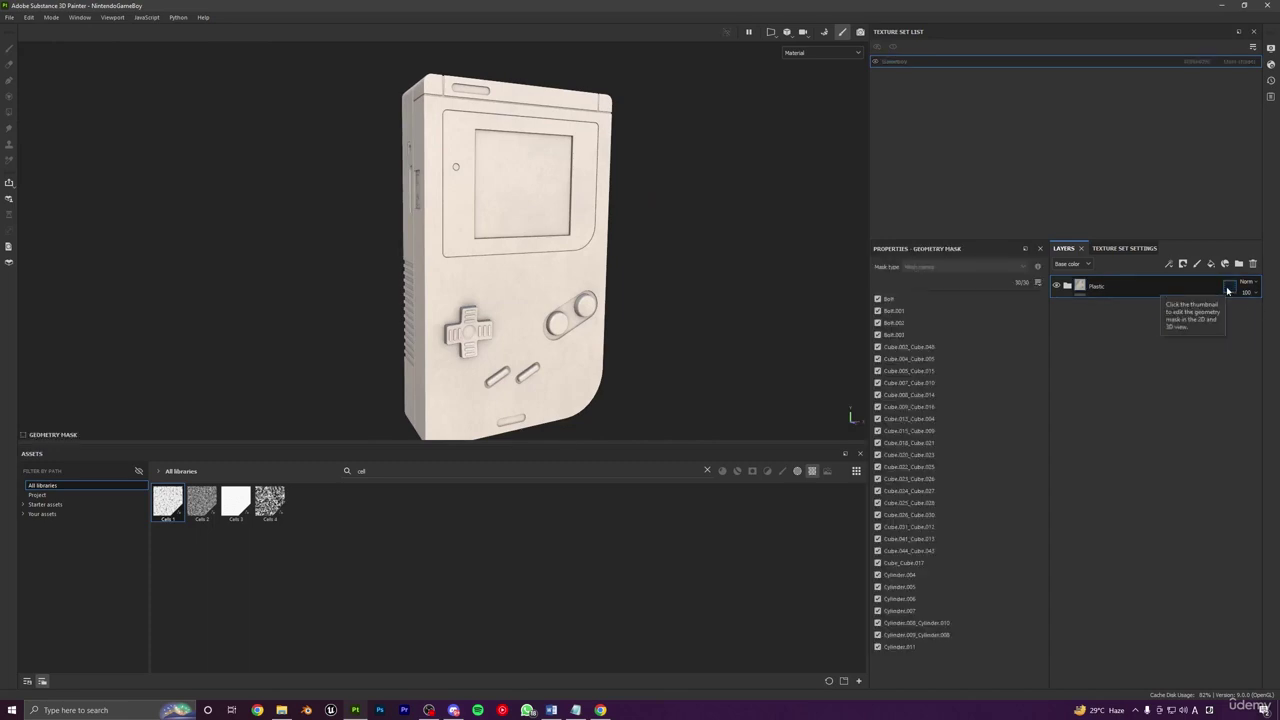
{"action": "right_click", "coordinate": [1232, 288]}
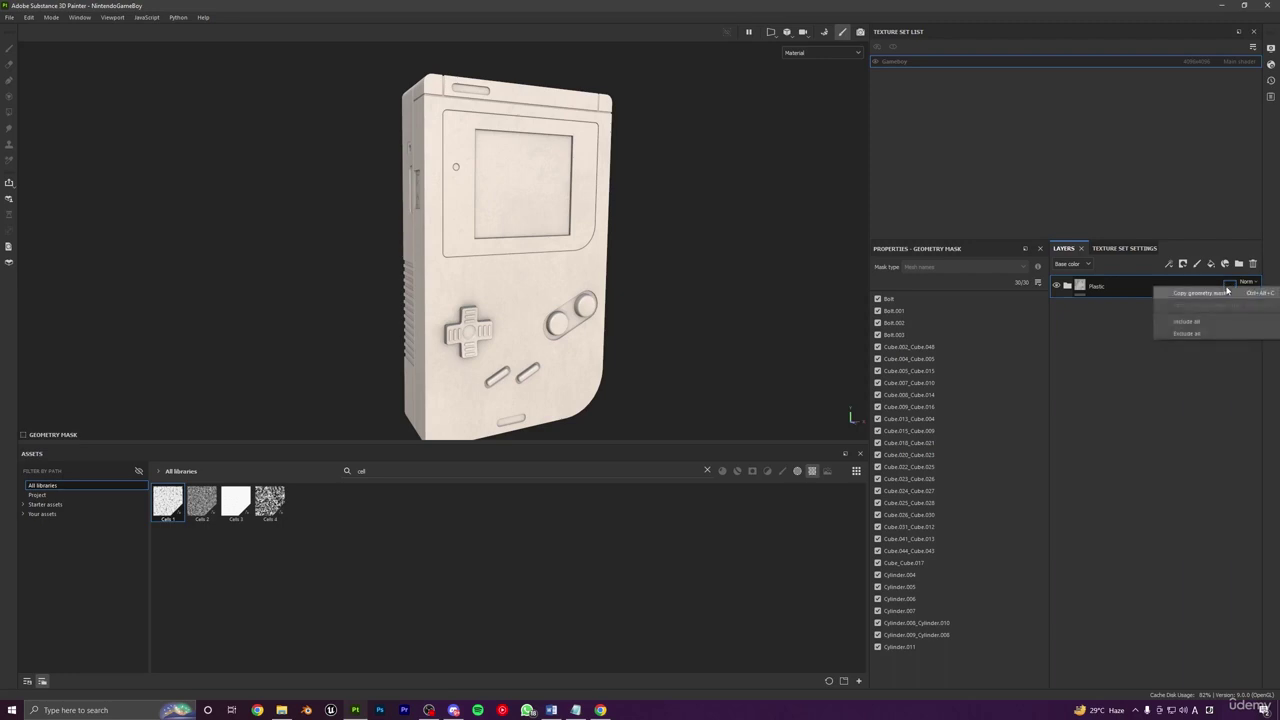
{"action": "left_click", "coordinate": [1187, 333]}
Step: Include the outer shell, battery cover and its latch in the geometry mask: Cube.041_Cube.013, Cube.002_Cube.048 and Cube.044_Cube.043
{"action": "left_click_drag", "start_coordinate": [723, 391], "coordinate": [793, 343], "text": "alt"}
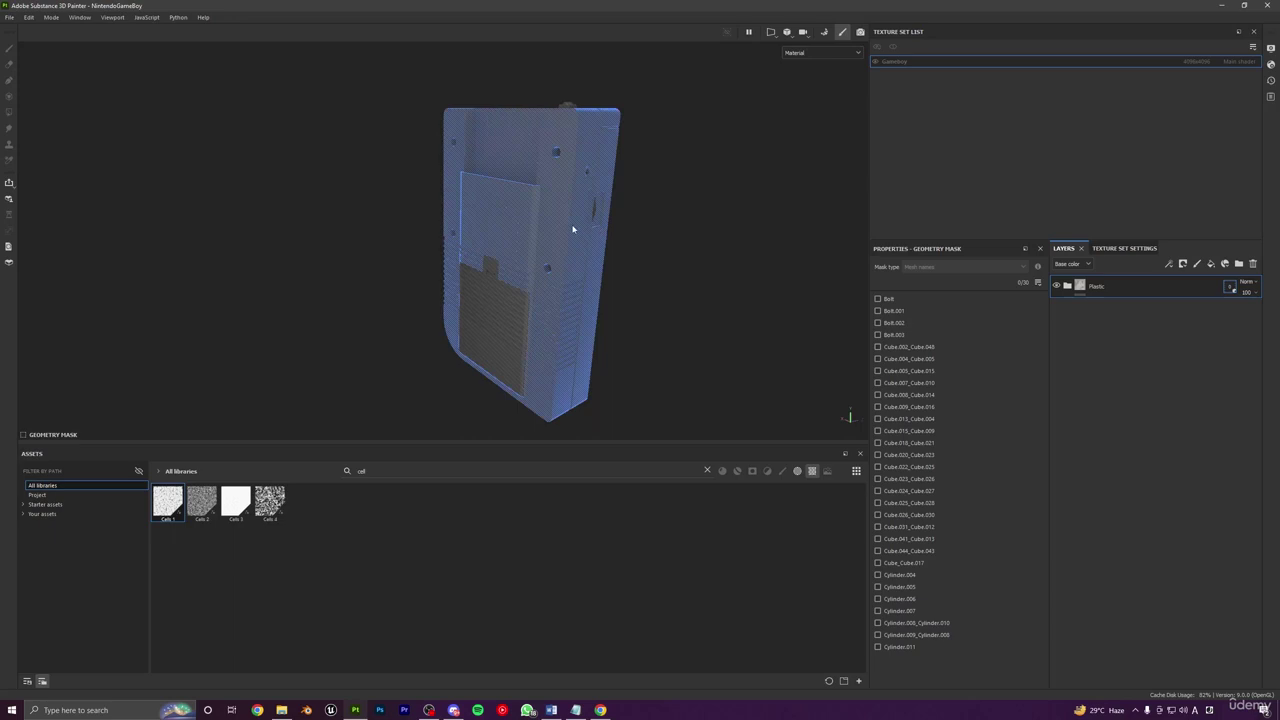
{"action": "left_click", "coordinate": [571, 228]}
{"action": "left_click_drag", "start_coordinate": [573, 228], "coordinate": [888, 280], "text": "alt"}
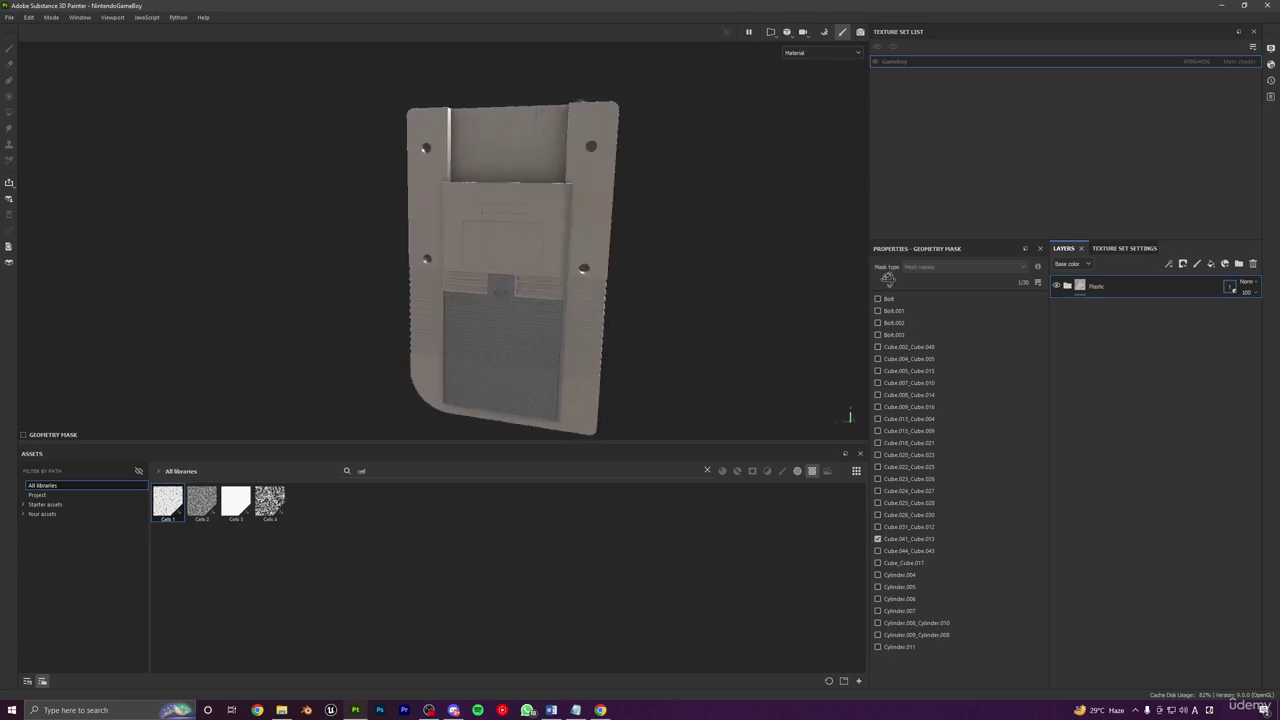
{"action": "left_click", "coordinate": [516, 340]}
{"action": "left_click", "coordinate": [502, 297]}
{"action": "left_click_drag", "start_coordinate": [503, 297], "coordinate": [363, 289], "text": "alt"}
{"action": "middle_click_drag", "start_coordinate": [644, 213], "coordinate": [614, 249], "text": "alt"}
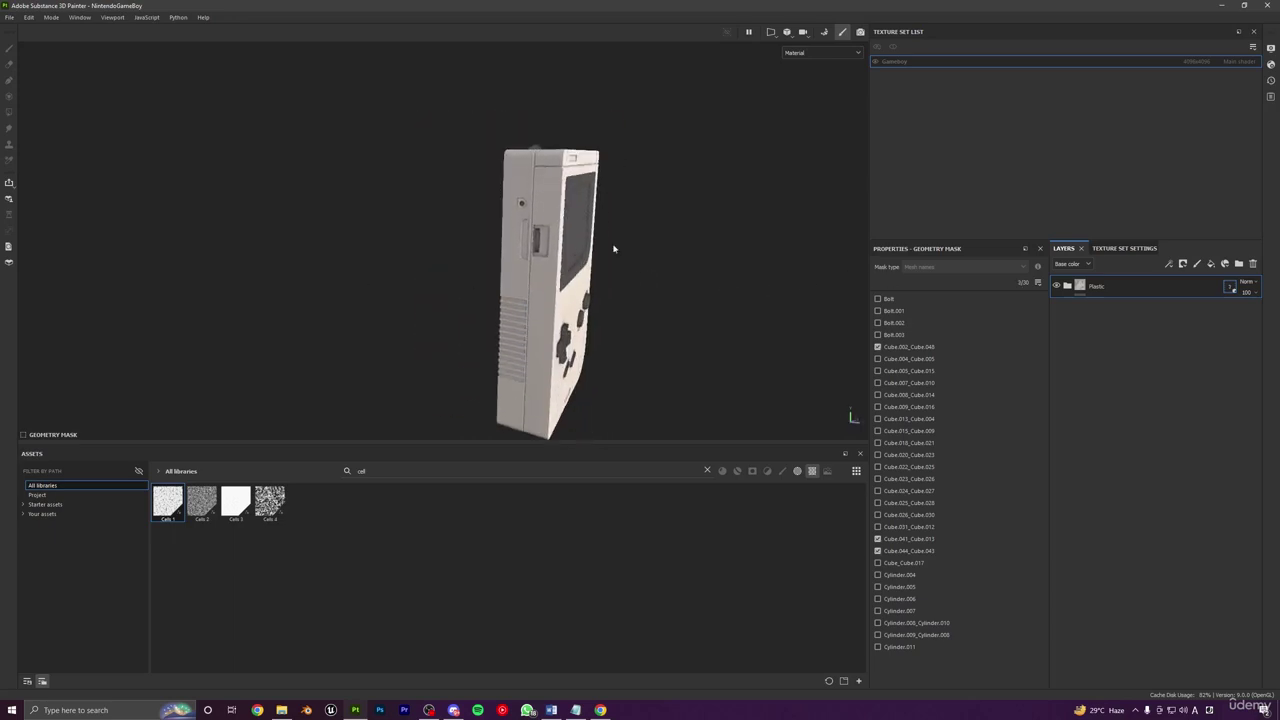
Step: Include the small part inside the side slot, Cube.031_Cube.012, in the Plastic folder's geometry mask
{"action": "right_click_drag", "start_coordinate": [614, 249], "coordinate": [590, 357], "text": "alt"}
{"action": "middle_click_drag", "start_coordinate": [572, 90], "coordinate": [643, 243], "text": "alt"}
{"action": "right_click_drag", "start_coordinate": [643, 243], "coordinate": [591, 349], "text": "alt"}
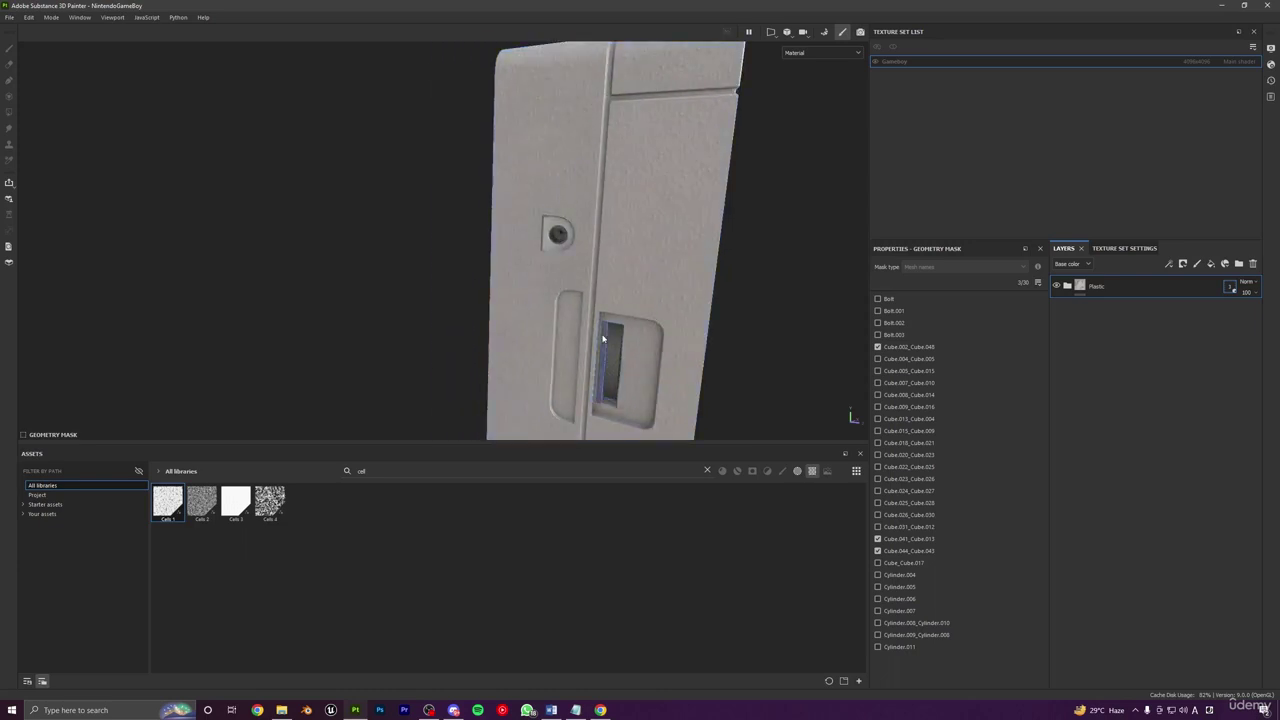
{"action": "left_click", "coordinate": [605, 333]}
{"action": "left_click_drag", "start_coordinate": [768, 392], "coordinate": [489, 269], "text": "alt"}
{"action": "middle_click_drag", "start_coordinate": [780, 290], "coordinate": [531, 237], "text": "alt"}
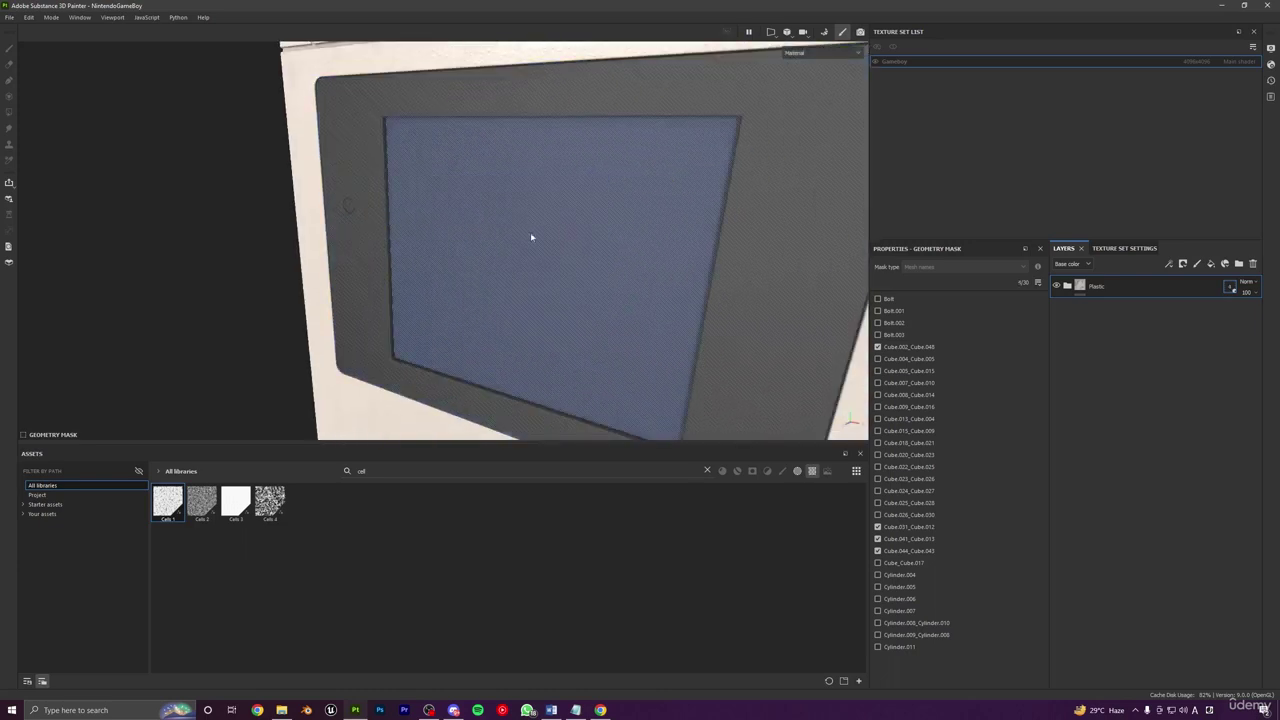
Step: Include the mesh Cube.020_Cube.023 in the Plastic folder's geometry mask
{"action": "left_click_drag", "start_coordinate": [531, 237], "coordinate": [290, 242], "text": "alt"}
{"action": "middle_click_drag", "start_coordinate": [290, 242], "coordinate": [427, 228], "text": "alt"}
{"action": "left_click_drag", "start_coordinate": [426, 228], "coordinate": [483, 172], "text": "alt"}
{"action": "left_click", "coordinate": [434, 133]}
{"action": "right_click_drag", "start_coordinate": [520, 239], "coordinate": [423, 181], "text": "alt"}
{"action": "left_click_drag", "start_coordinate": [423, 181], "coordinate": [514, 224], "text": "alt"}
{"action": "middle_click_drag", "start_coordinate": [514, 224], "coordinate": [523, 278], "text": "alt"}
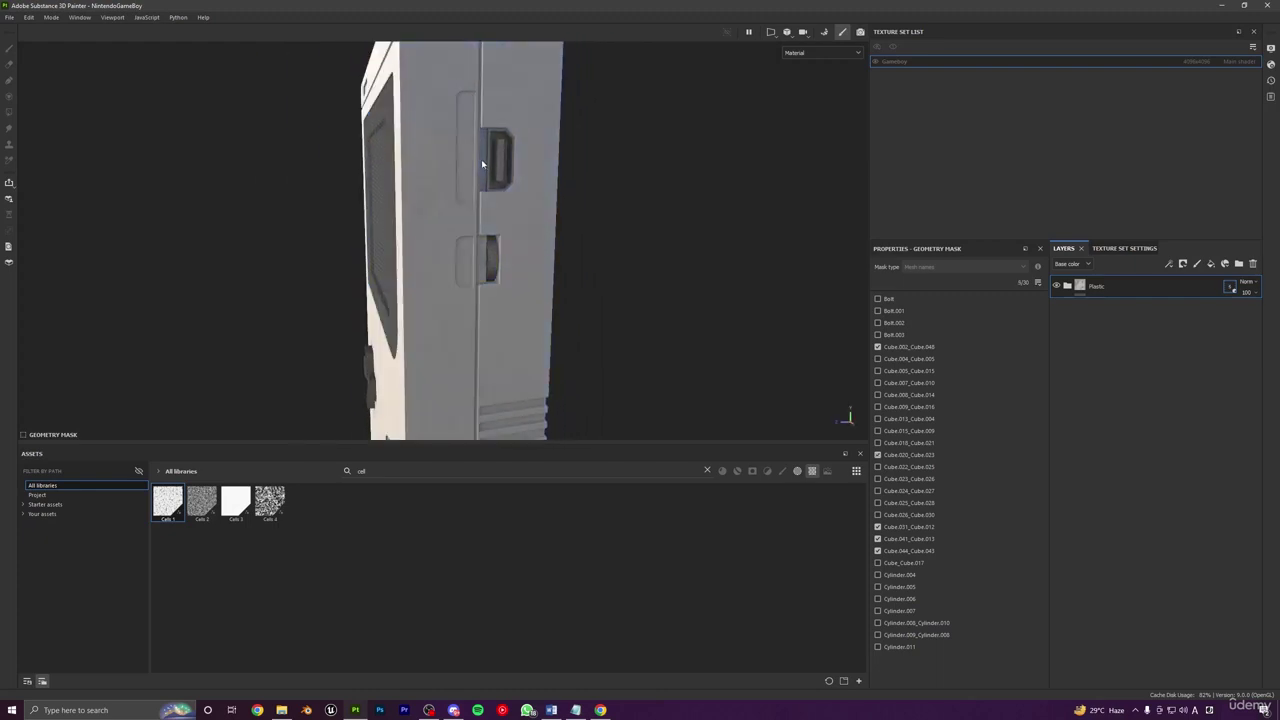
Step: Leave the geometry mask and examine the masked plastic around the screen, D-pad and buttons
{"action": "left_click", "coordinate": [1082, 287]}
{"action": "right_click_drag", "start_coordinate": [590, 320], "coordinate": [455, 290], "text": "alt"}
{"action": "left_click_drag", "start_coordinate": [455, 290], "coordinate": [526, 342], "text": "alt"}
{"action": "middle_click_drag", "start_coordinate": [526, 342], "coordinate": [660, 260], "text": "alt"}
{"action": "right_click_drag", "start_coordinate": [660, 260], "coordinate": [603, 249], "text": "alt"}
{"action": "left_click_drag", "start_coordinate": [603, 249], "coordinate": [598, 300], "text": "alt"}
{"action": "scroll", "coordinate": [503, 405], "scroll_direction": "up", "scroll_amount": 5}
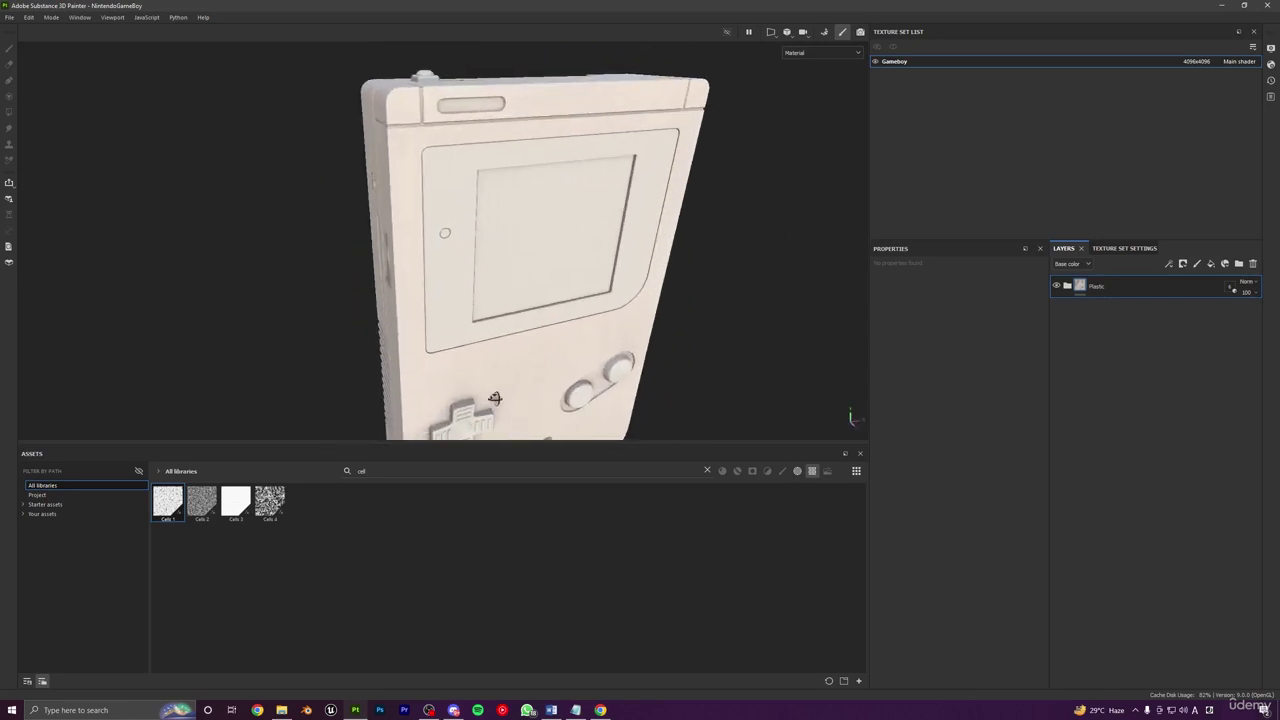
{"action": "left_click_drag", "start_coordinate": [495, 399], "coordinate": [546, 409], "text": "alt"}
{"action": "middle_click_drag", "start_coordinate": [560, 317], "coordinate": [534, 190], "text": "alt"}
{"action": "left_click_drag", "start_coordinate": [520, 265], "coordinate": [520, 301], "text": "alt"}
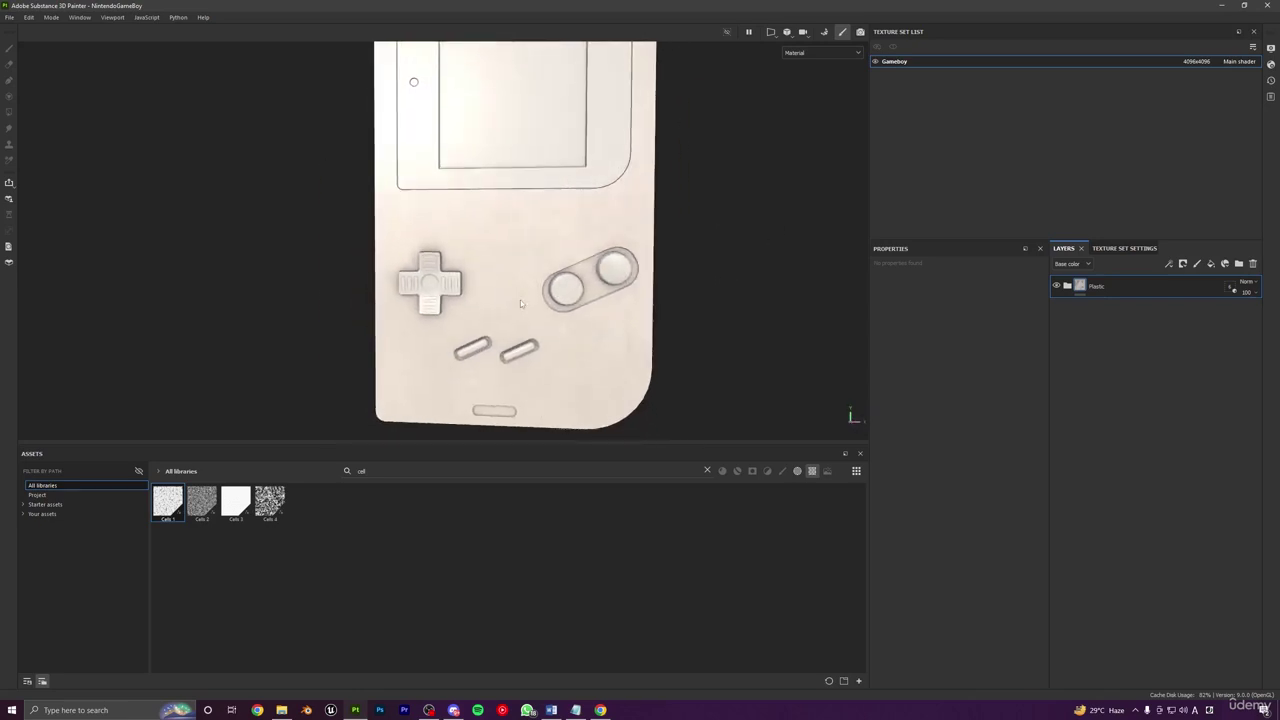
Step: Add a fill layer above Bumps in the Plastic folder and rename it Edges
{"action": "left_click", "coordinate": [1067, 286]}
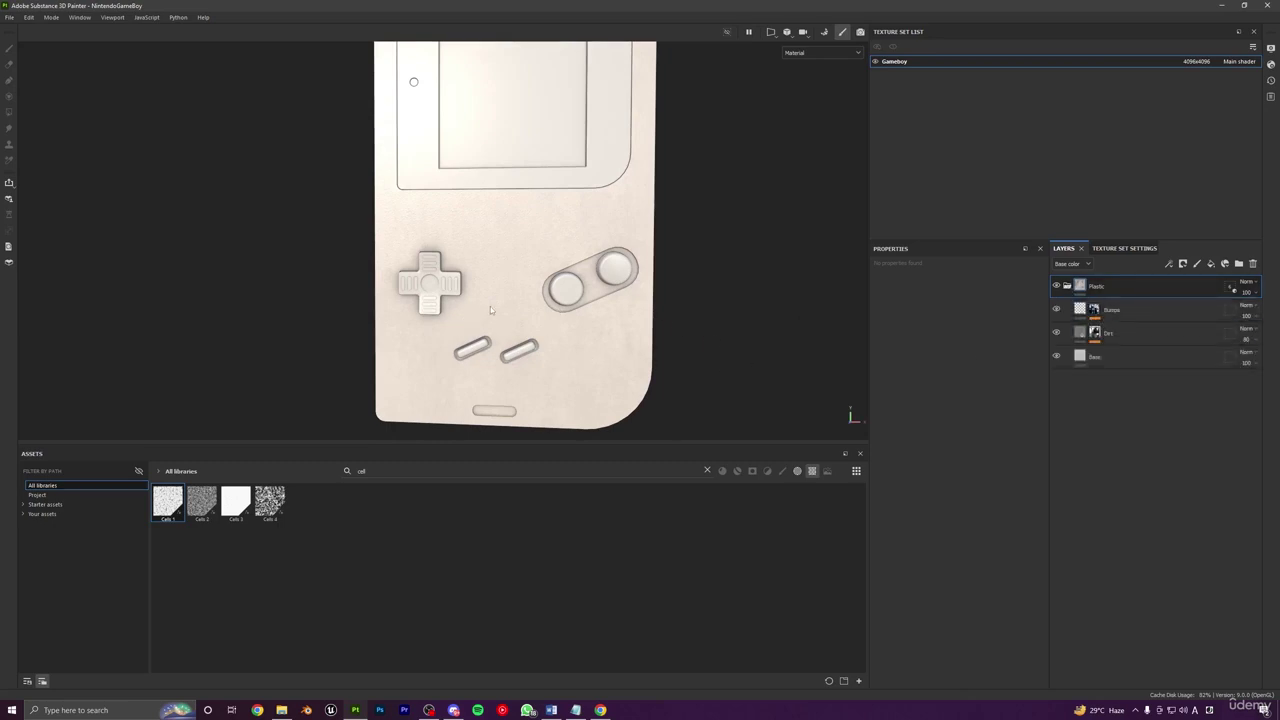
{"action": "left_click", "coordinate": [1100, 309]}
{"action": "left_click", "coordinate": [1211, 263]}
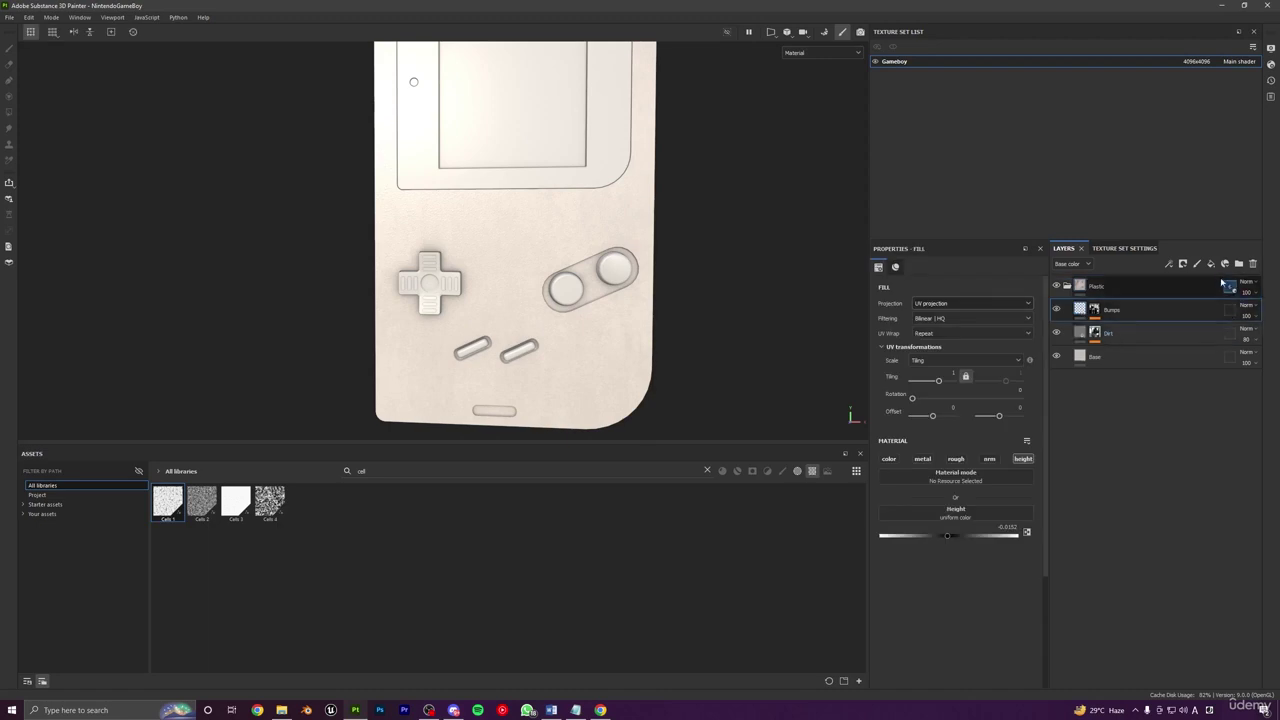
{"action": "scroll", "coordinate": [554, 243], "scroll_direction": "down", "scroll_amount": 2}
{"action": "left_click_drag", "start_coordinate": [554, 243], "coordinate": [598, 250], "text": "alt"}
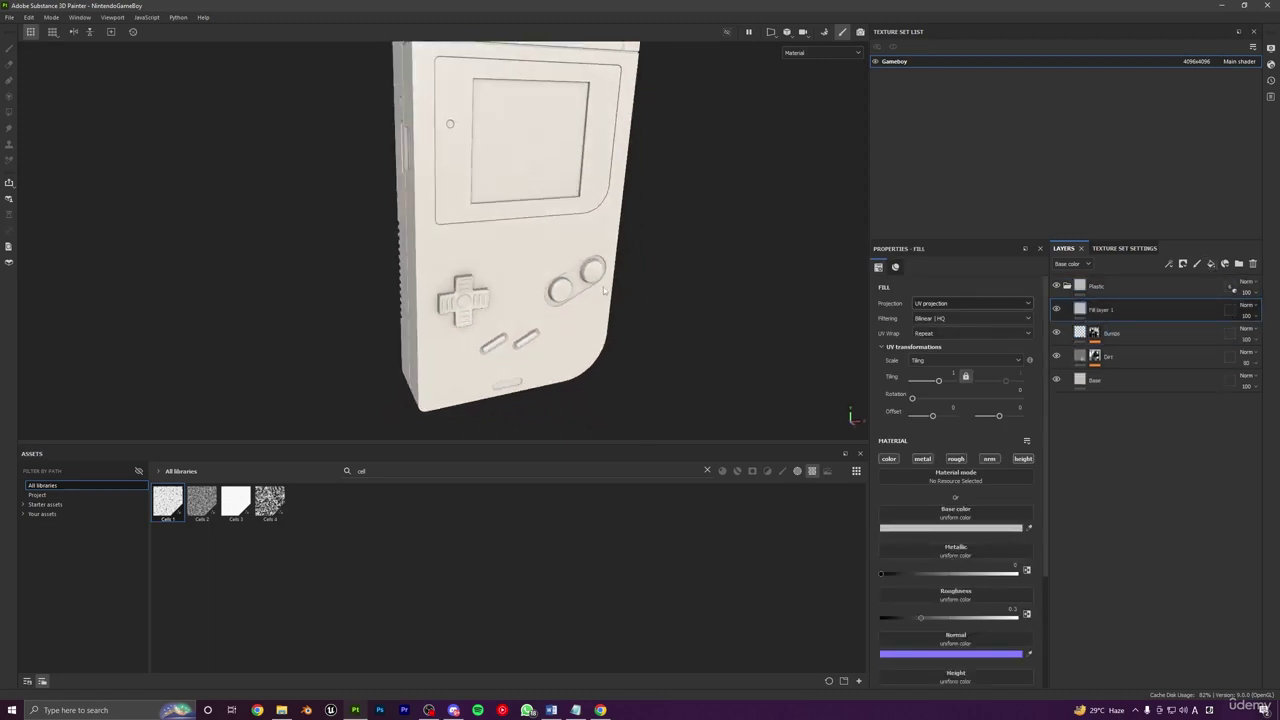
{"action": "middle_click_drag", "start_coordinate": [598, 250], "coordinate": [645, 303], "text": "alt"}
{"action": "left_click_drag", "start_coordinate": [645, 303], "coordinate": [585, 307], "text": "alt"}
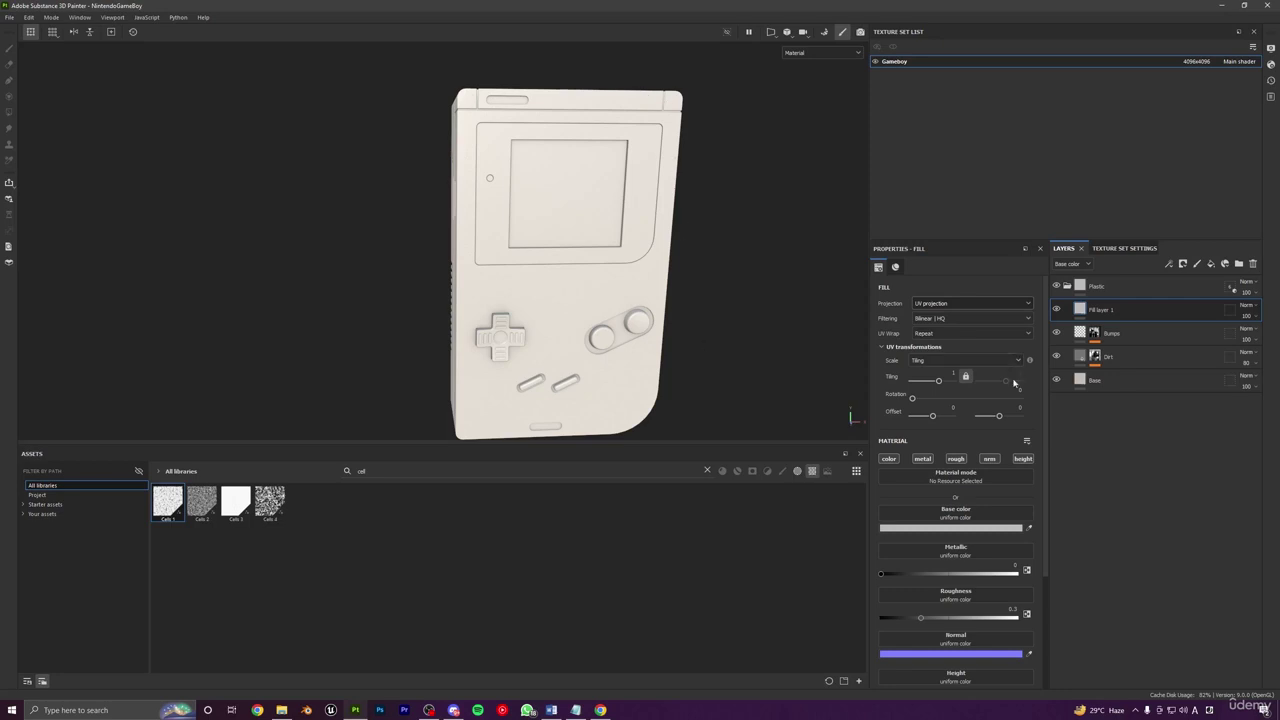
{"action": "double_click", "coordinate": [1102, 309]}
{"action": "type", "text": "B"}
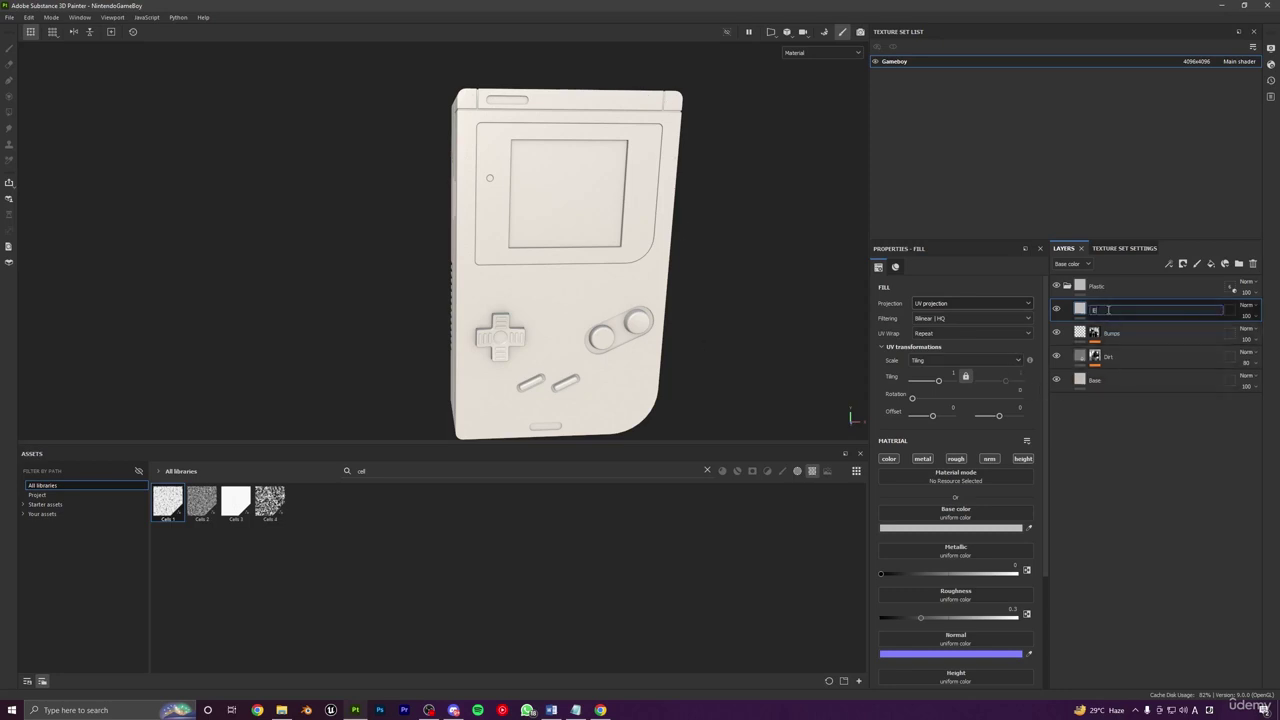
{"action": "key", "text": "Return"}
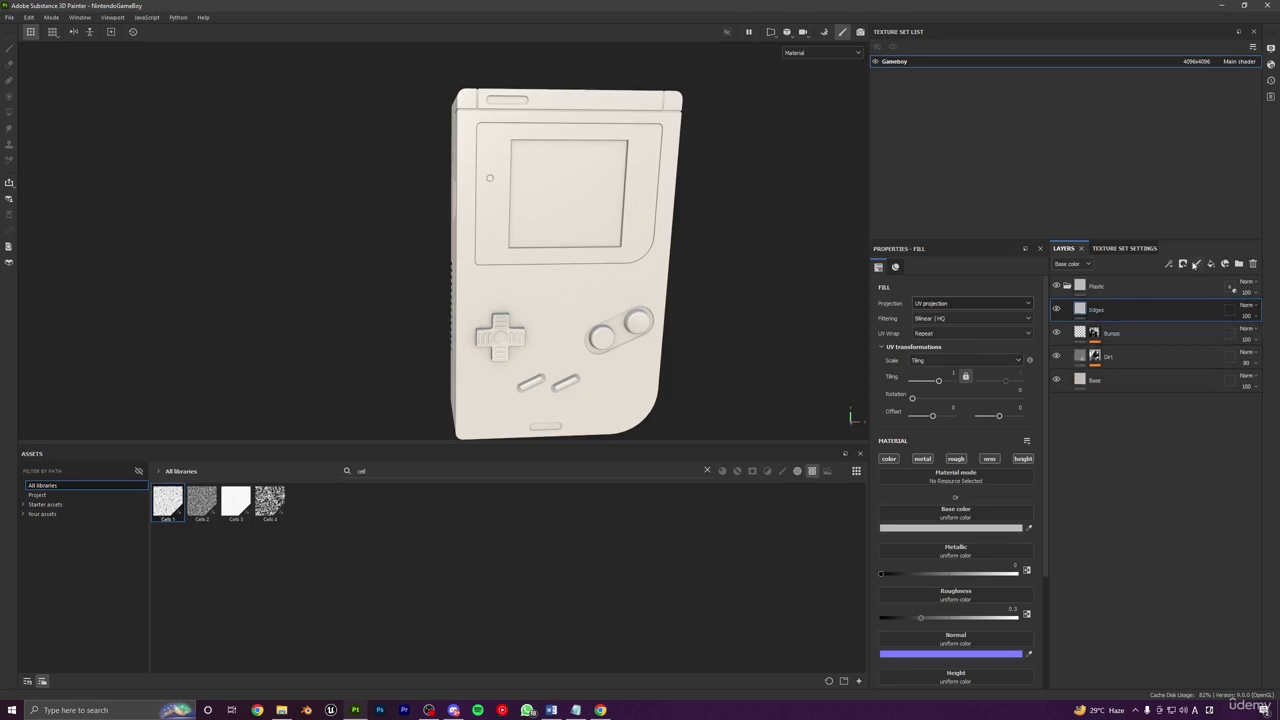
Step: Add a black mask to the Edges layer and switch to the Paint tool
{"action": "left_click", "coordinate": [1183, 263]}
{"action": "left_click", "coordinate": [1180, 297]}
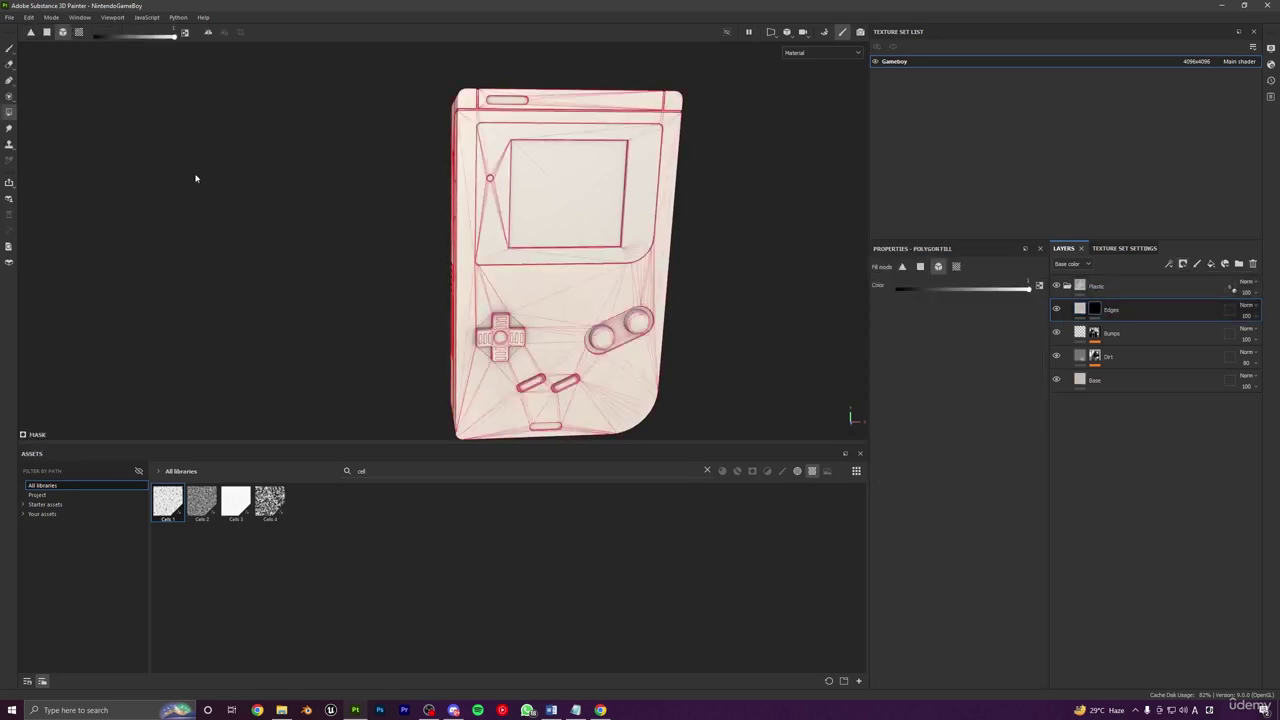
{"action": "left_click", "coordinate": [9, 48]}
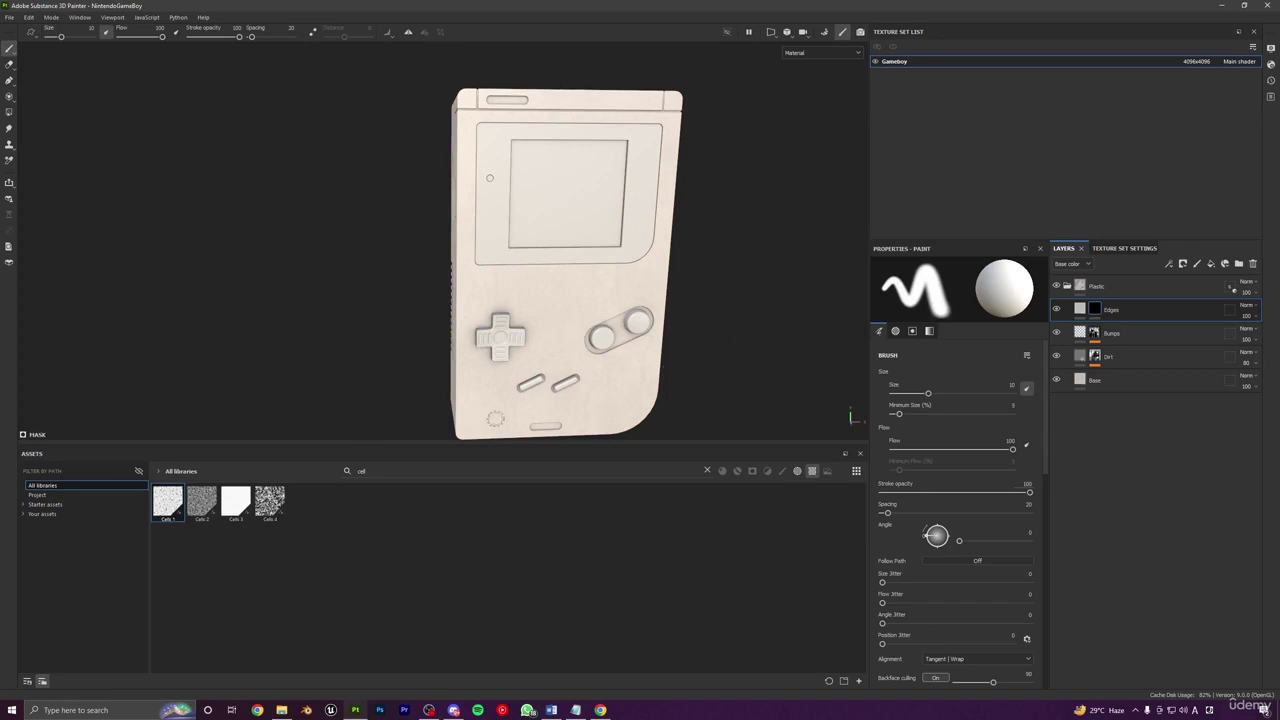
Step: Apply the smart mask Edges Strong Scratched to the Edges layer
{"action": "left_click", "coordinate": [706, 471]}
{"action": "left_click", "coordinate": [752, 472]}
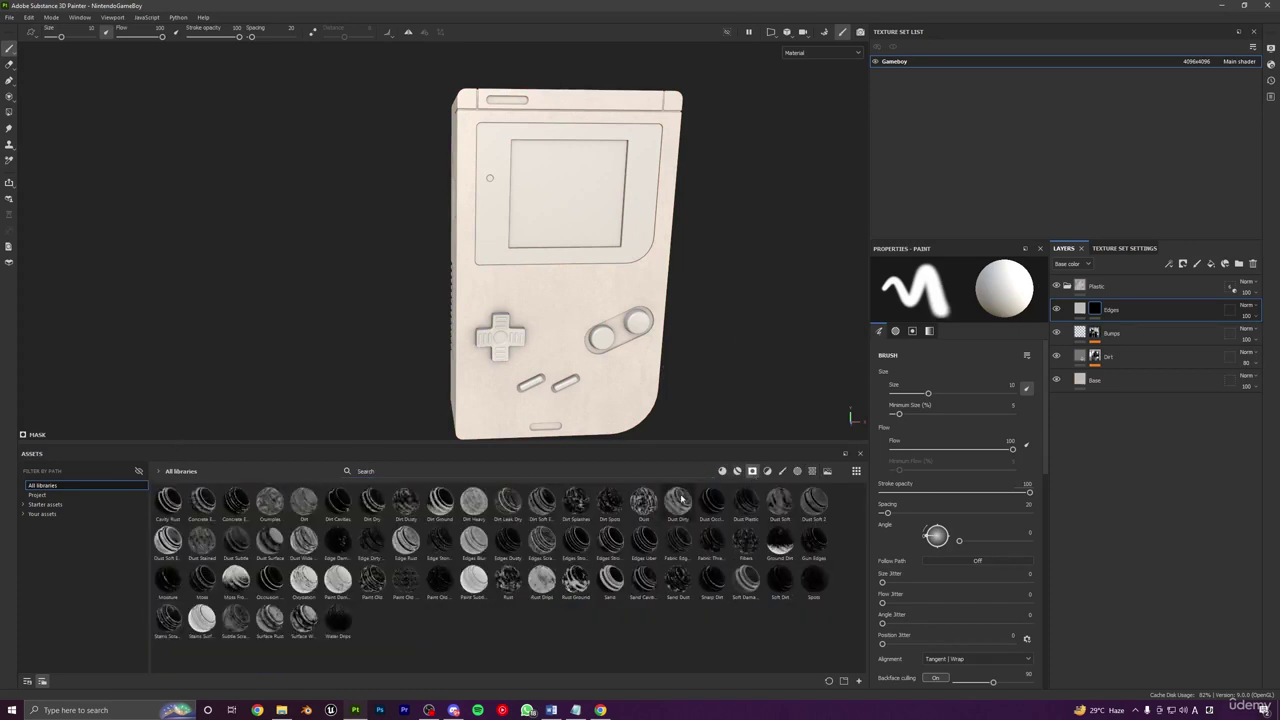
{"action": "mouse_move", "coordinate": [608, 541]}
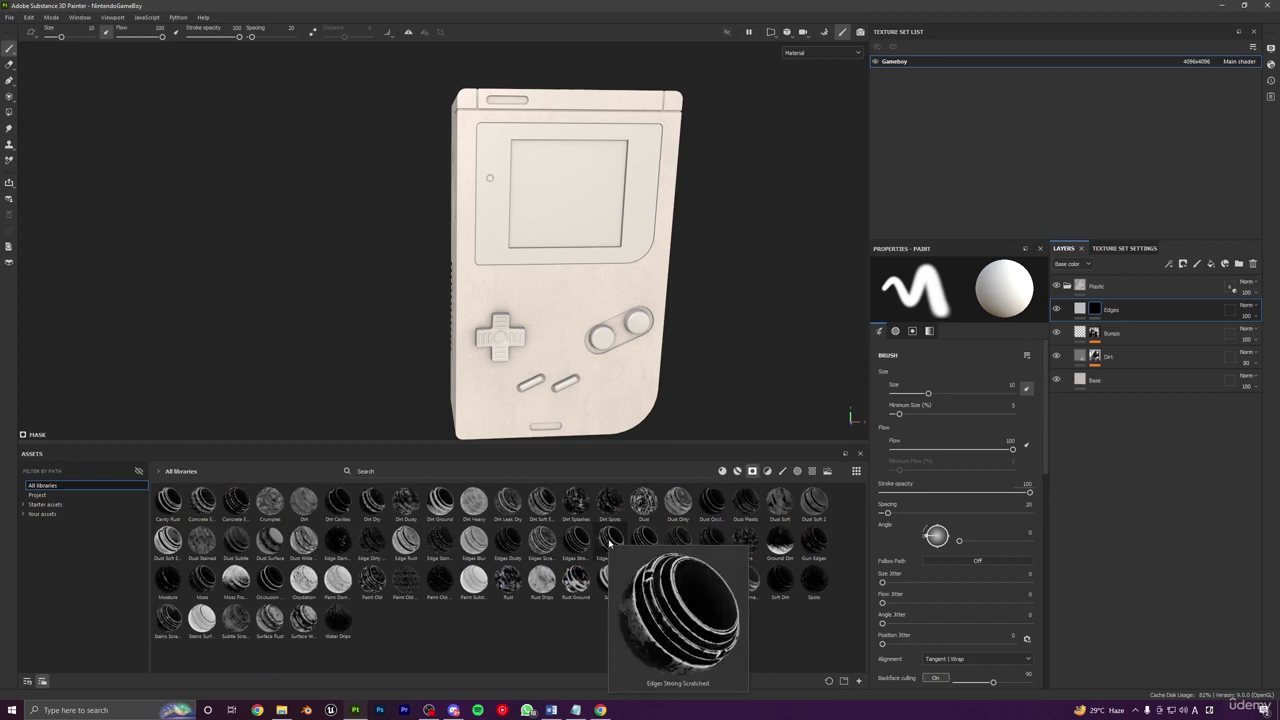
{"action": "left_click_drag", "start_coordinate": [610, 541], "coordinate": [1098, 310]}
Step: Set the base color of the Edges fill layer to pure white
{"action": "left_click_drag", "start_coordinate": [480, 208], "coordinate": [460, 172], "text": "alt"}
{"action": "middle_click_drag", "start_coordinate": [460, 172], "coordinate": [517, 226], "text": "alt"}
{"action": "right_click_drag", "start_coordinate": [517, 226], "coordinate": [511, 322], "text": "alt"}
{"action": "left_click_drag", "start_coordinate": [500, 262], "coordinate": [545, 285], "text": "alt"}
{"action": "right_click_drag", "start_coordinate": [491, 262], "coordinate": [488, 296], "text": "alt"}
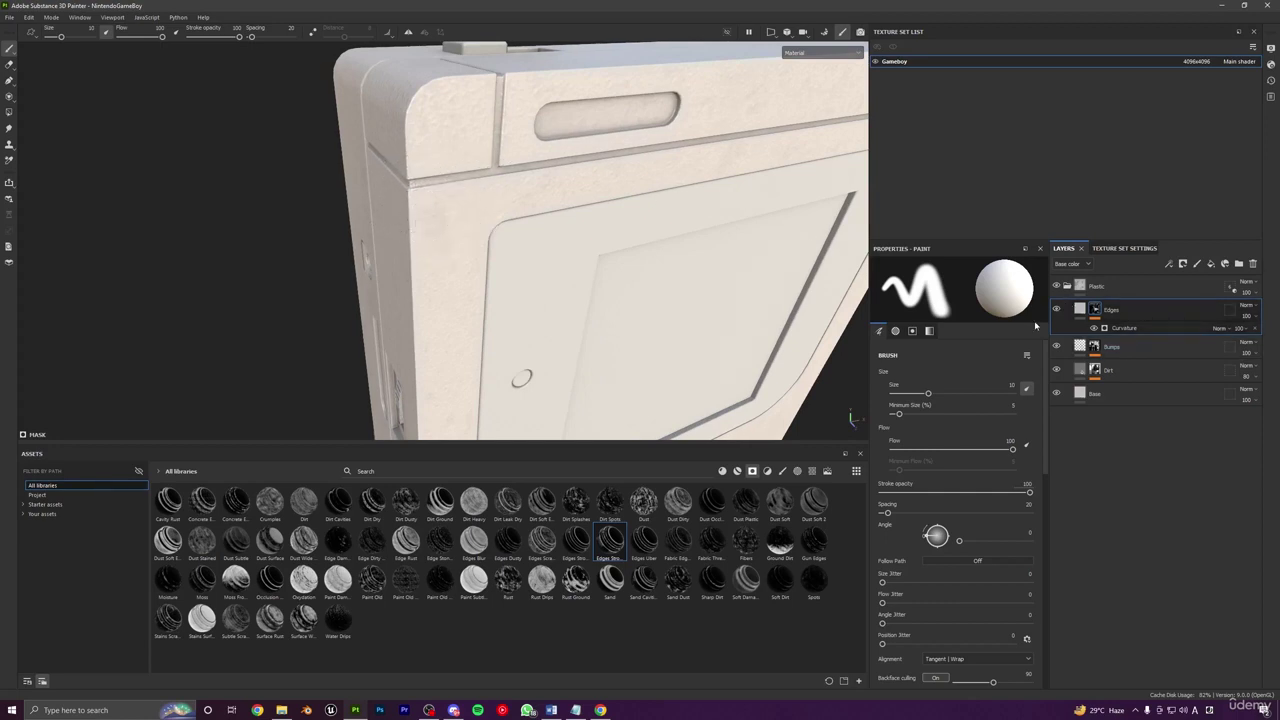
{"action": "left_click", "coordinate": [1080, 309]}
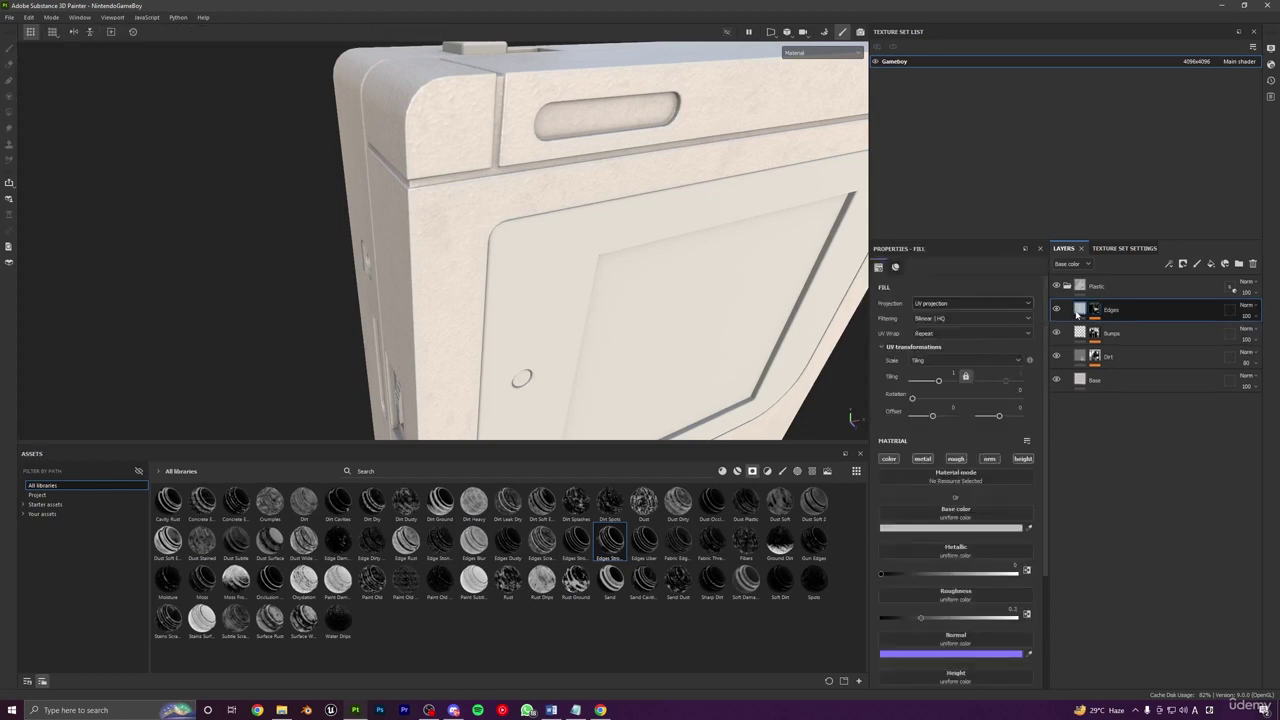
{"action": "left_click", "coordinate": [945, 527]}
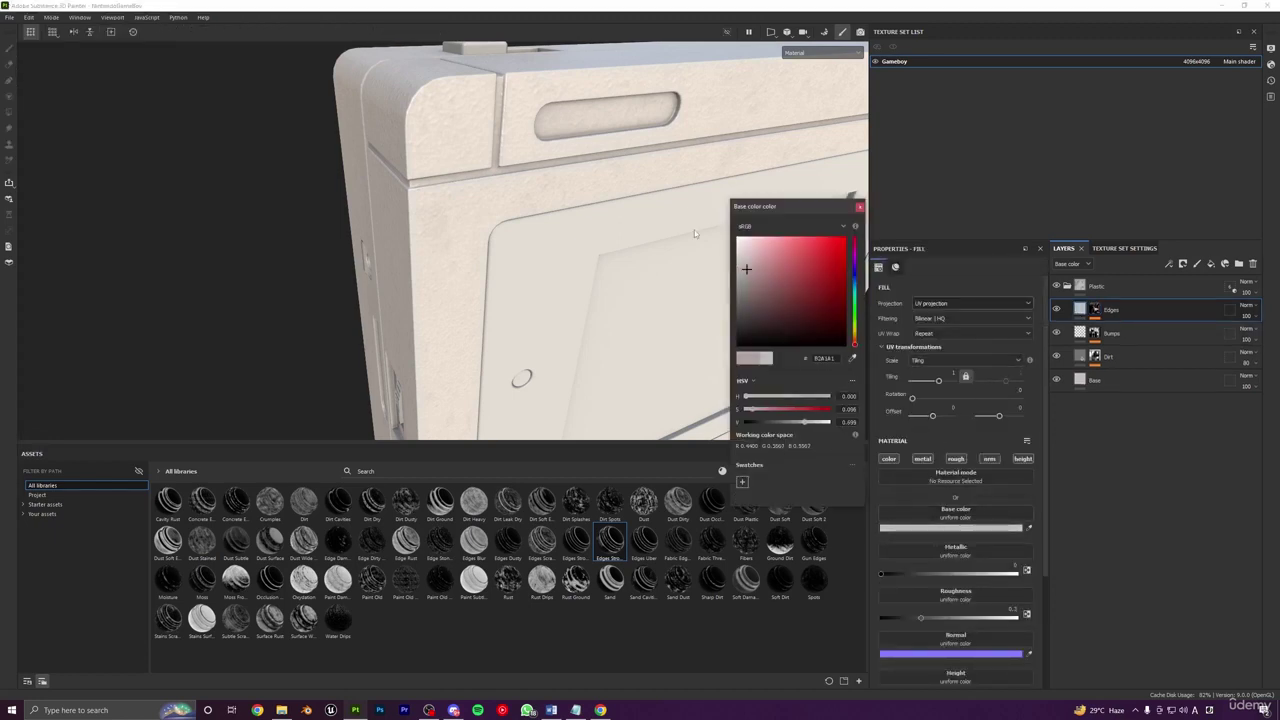
{"action": "left_click_drag", "start_coordinate": [695, 234], "coordinate": [649, 170]}
{"action": "left_click", "coordinate": [859, 207]}
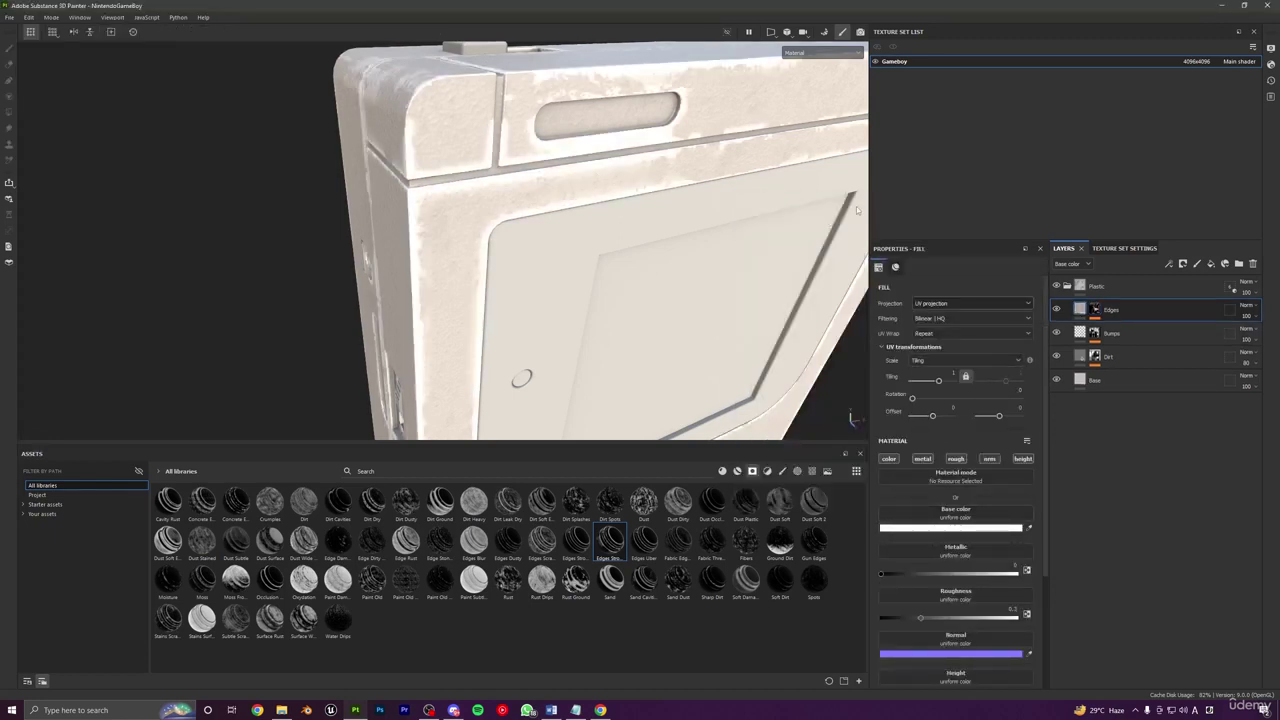
Step: Set Global Contrast to 0.2 in the Curvature generator of the Edges layer's mask
{"action": "left_click_drag", "start_coordinate": [586, 294], "coordinate": [558, 312], "text": "alt"}
{"action": "scroll", "coordinate": [547, 303], "scroll_direction": "up", "scroll_amount": 3}
{"action": "scroll", "coordinate": [547, 303], "scroll_direction": "down", "scroll_amount": 3}
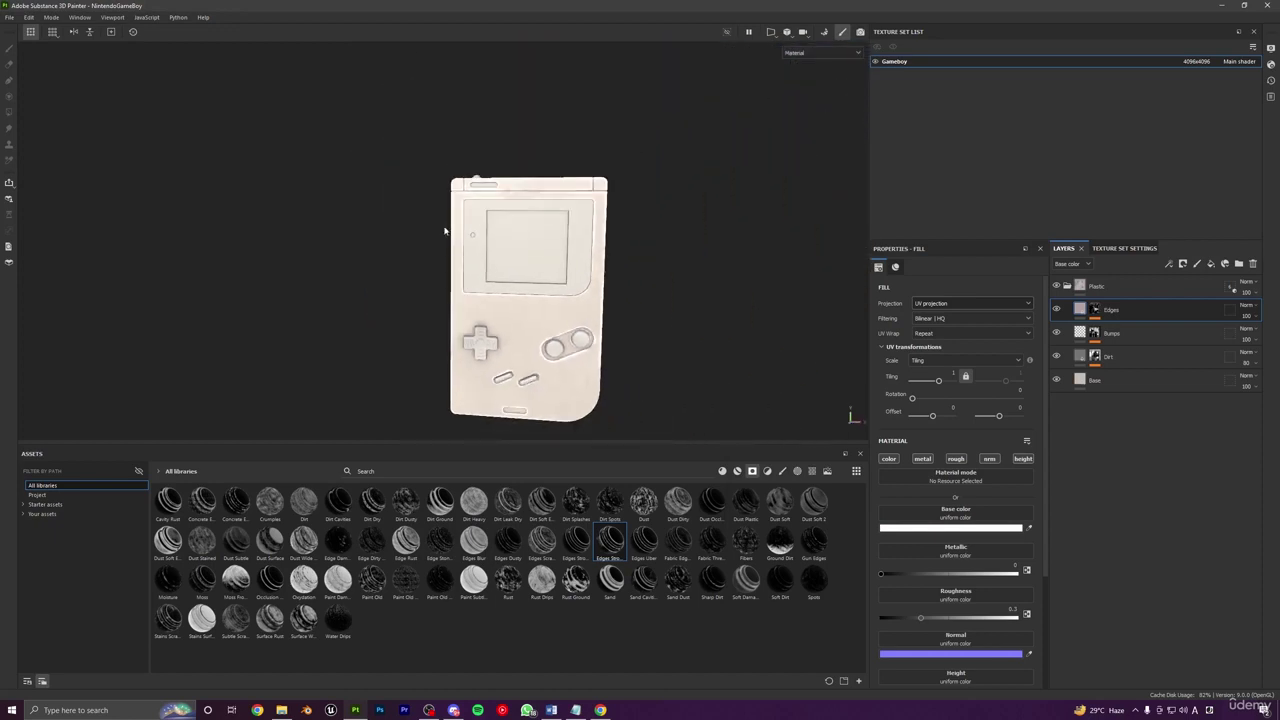
{"action": "left_click_drag", "start_coordinate": [446, 231], "coordinate": [735, 249], "text": "alt"}
{"action": "left_click_drag", "start_coordinate": [410, 303], "coordinate": [775, 306], "text": "alt"}
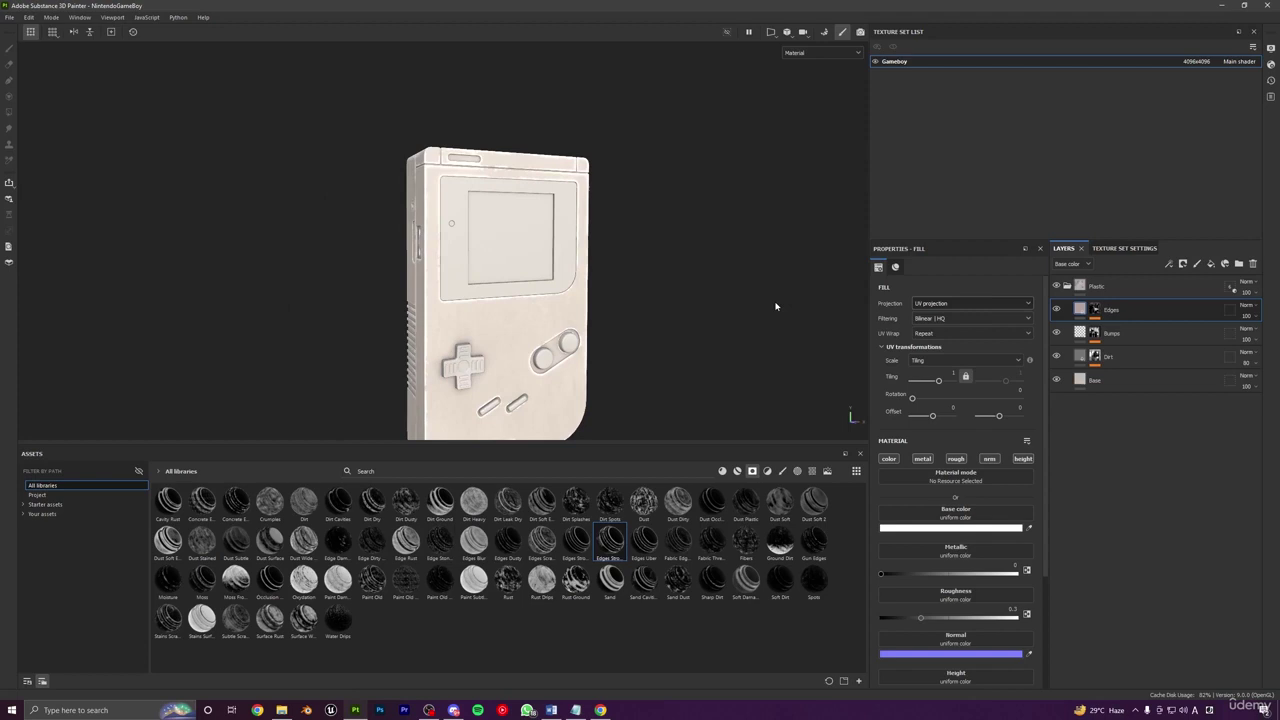
{"action": "left_click", "coordinate": [1094, 309]}
{"action": "left_click", "coordinate": [1124, 328]}
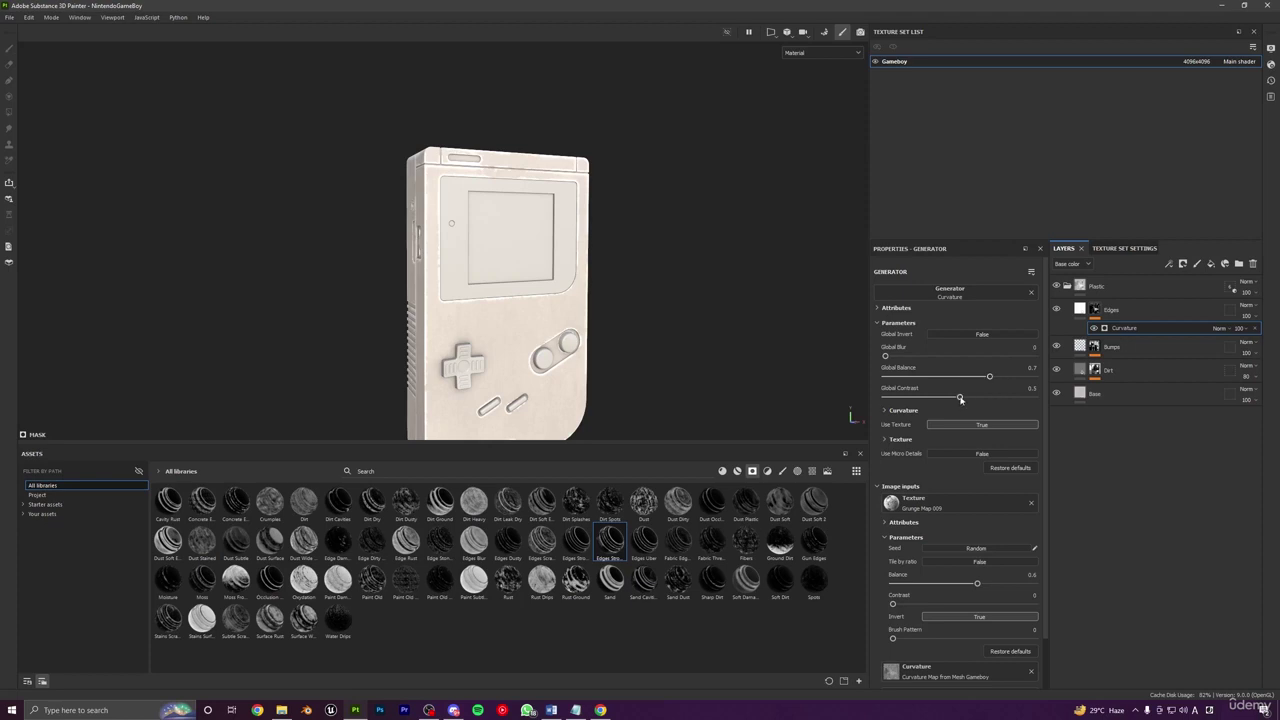
{"action": "left_click_drag", "start_coordinate": [940, 398], "coordinate": [915, 398]}
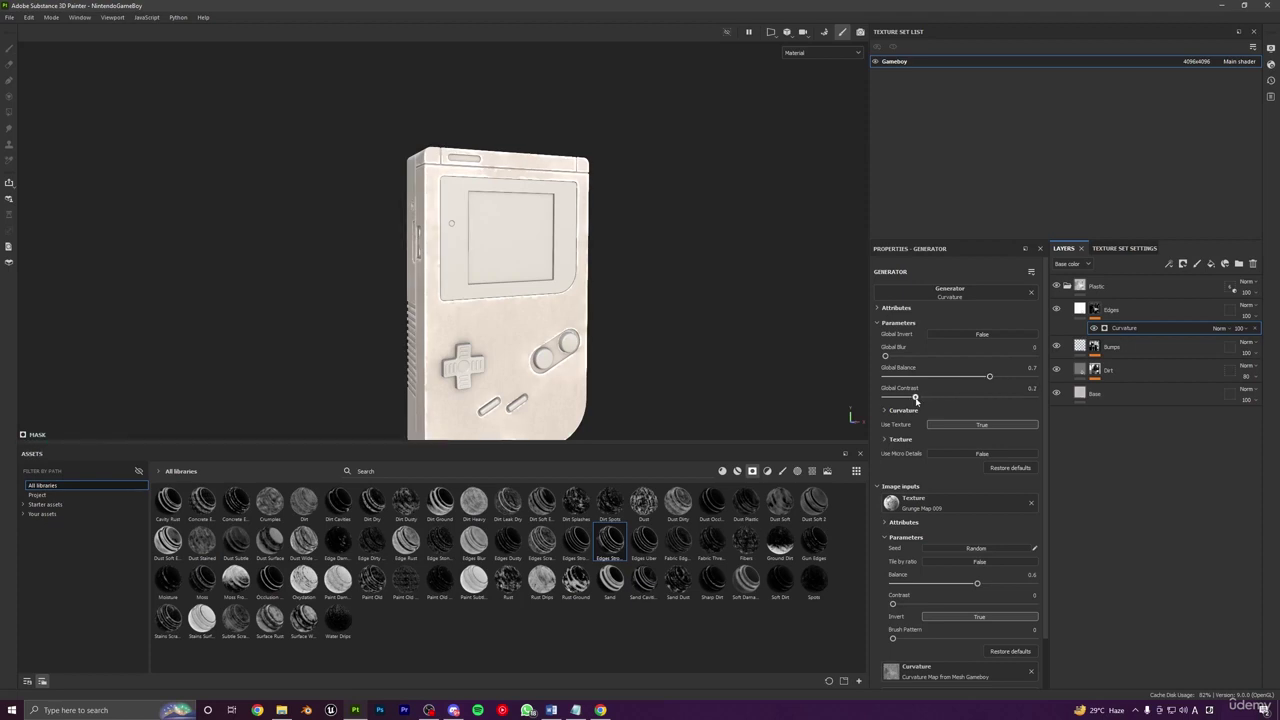
Step: Check the edge wear on the front and back of the model and lower the Edges layer's opacity to 40
{"action": "left_click_drag", "start_coordinate": [620, 365], "coordinate": [470, 343], "text": "alt"}
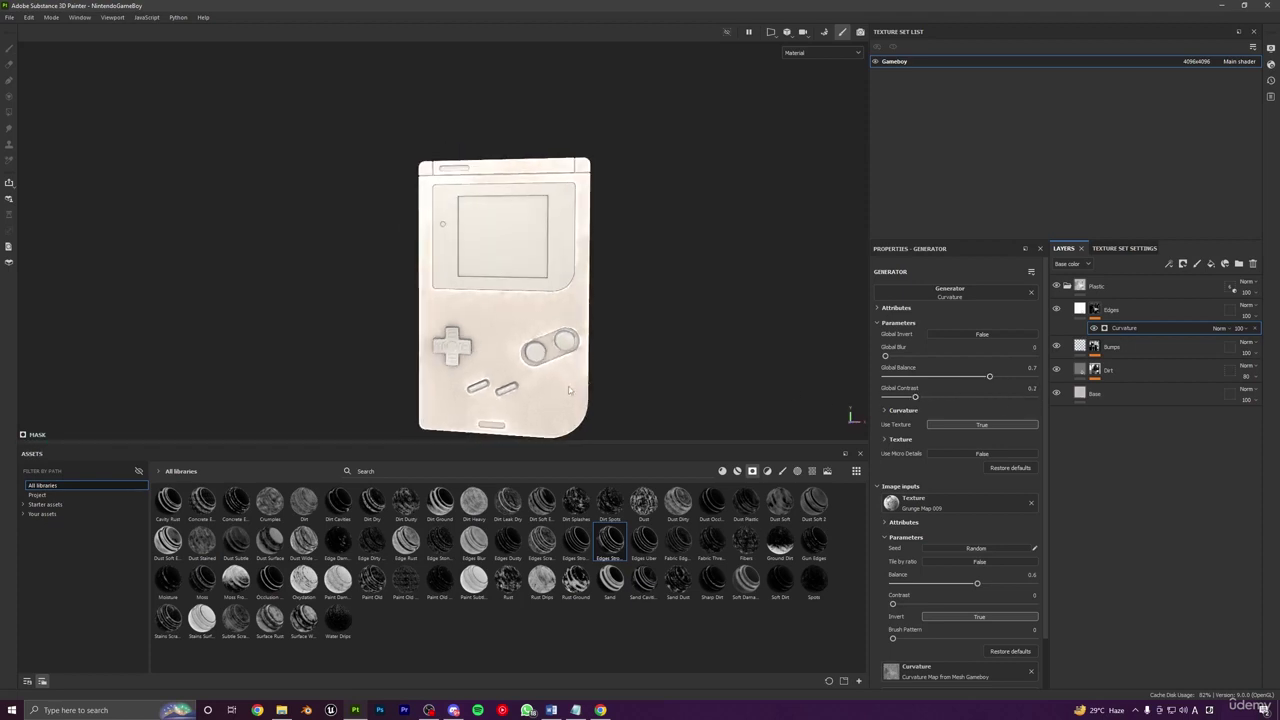
{"action": "scroll", "coordinate": [560, 375], "scroll_direction": "down", "scroll_amount": 2}
{"action": "left_click_drag", "start_coordinate": [510, 305], "coordinate": [487, 347], "text": "alt"}
{"action": "left_click_drag", "start_coordinate": [745, 382], "coordinate": [530, 303], "text": "alt"}
{"action": "middle_click_drag", "start_coordinate": [446, 334], "coordinate": [571, 334], "text": "alt"}
{"action": "scroll", "coordinate": [568, 334], "scroll_direction": "up", "scroll_amount": 3}
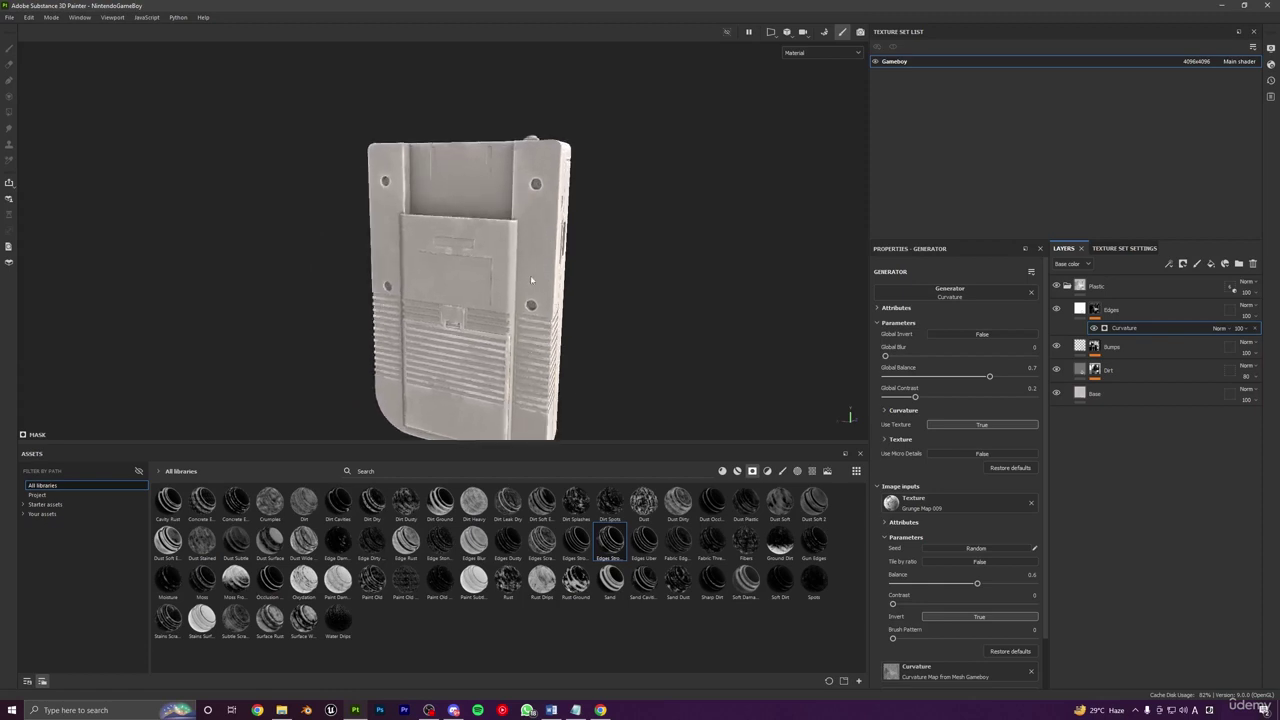
{"action": "left_click_drag", "start_coordinate": [425, 358], "coordinate": [495, 295], "text": "alt"}
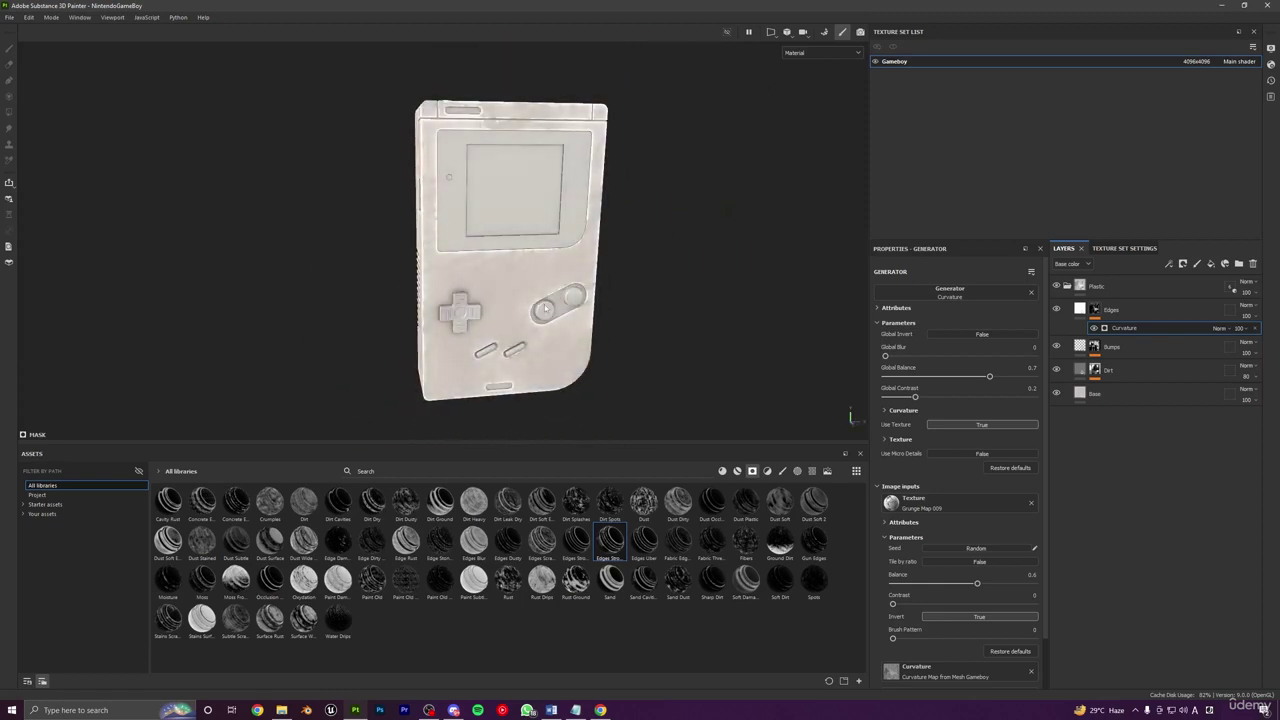
{"action": "left_click", "coordinate": [1250, 316]}
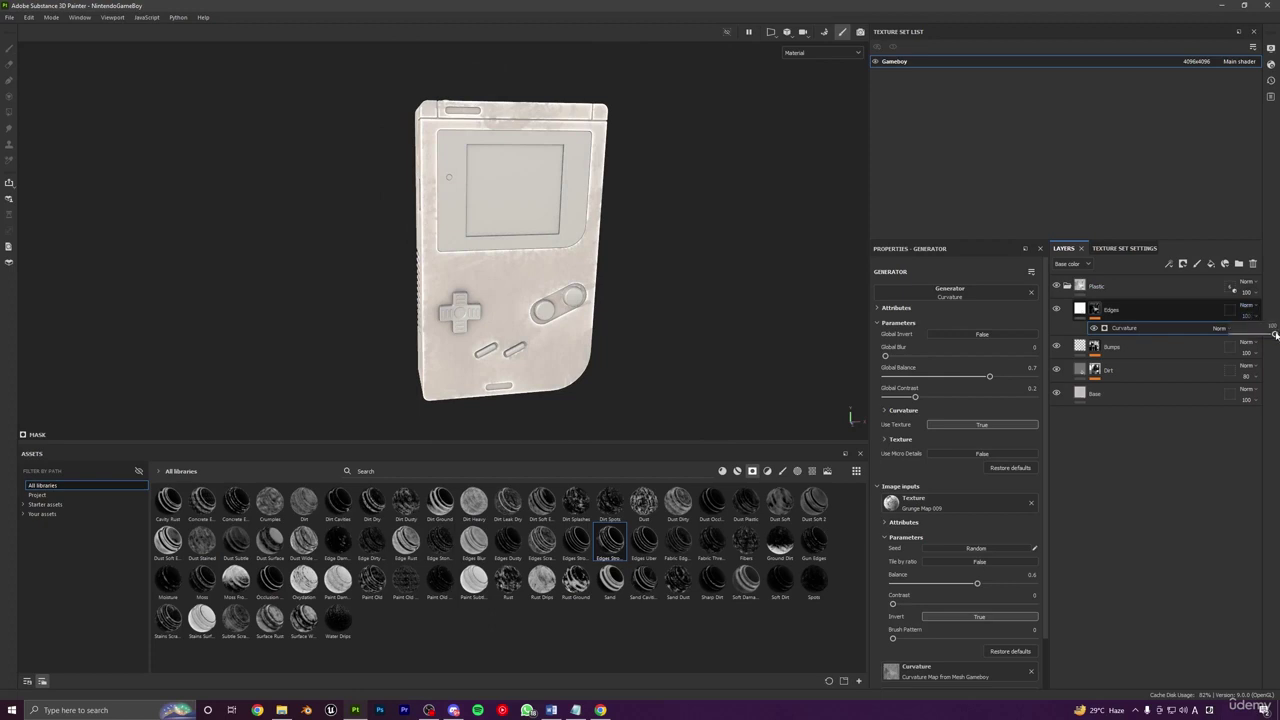
{"action": "mouse_move", "coordinate": [1275, 335]}
{"action": "left_mouse_down"}
{"action": "mouse_move", "coordinate": [1231, 333]}
{"action": "mouse_move", "coordinate": [1255, 336]}
{"action": "left_mouse_up"}
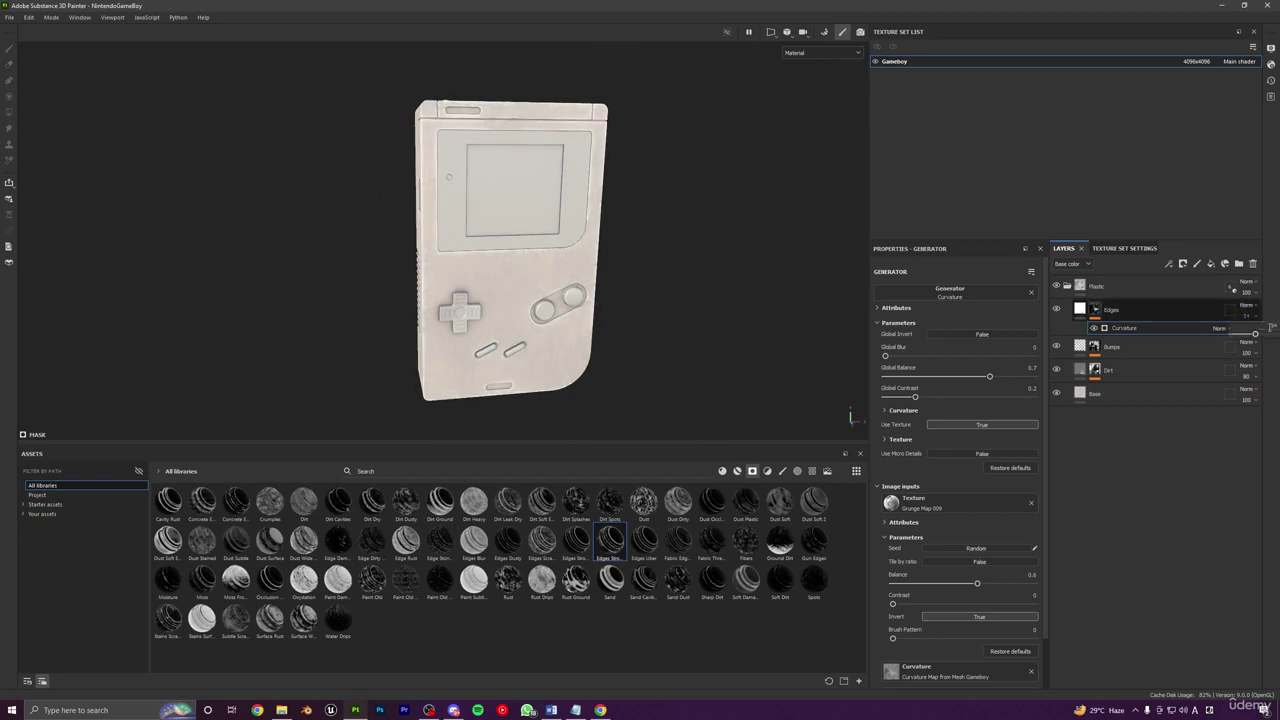
{"action": "type", "text": "40"}
{"action": "key", "text": "Return"}
Step: Toggle the visibility of the Edges layer repeatedly to compare the model with and without edge wear
{"action": "left_click_drag", "start_coordinate": [449, 229], "coordinate": [517, 263], "text": "alt"}
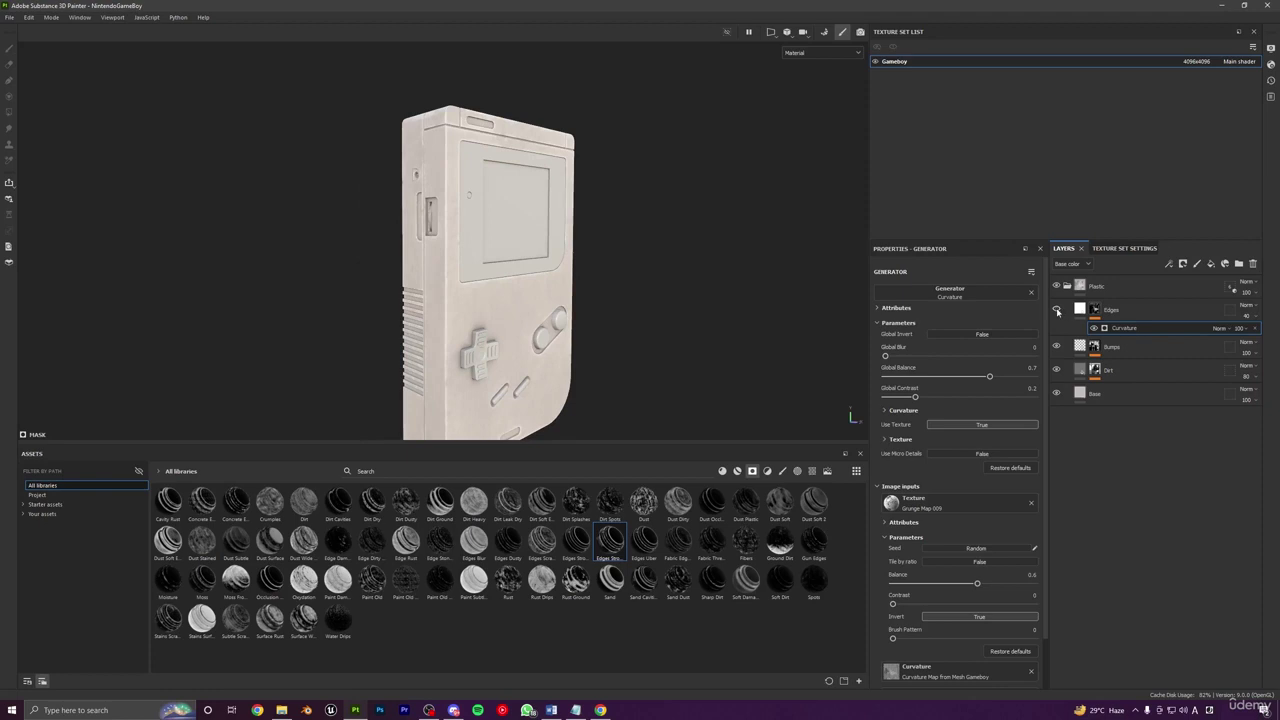
{"action": "left_click", "coordinate": [1057, 311]}
{"action": "left_click", "coordinate": [1057, 311]}
{"action": "left_click", "coordinate": [1057, 311]}
{"action": "left_click", "coordinate": [1057, 311]}
{"action": "left_click", "coordinate": [1057, 311]}
{"action": "left_click", "coordinate": [1057, 311]}
{"action": "left_click", "coordinate": [1057, 311]}
{"action": "left_click", "coordinate": [1058, 311]}
Step: Examine the plastic front, first as a whole and closely around the D-pad and round buttons
{"action": "scroll", "coordinate": [400, 318], "scroll_direction": "down", "scroll_amount": 2}
{"action": "left_click_drag", "start_coordinate": [225, 316], "coordinate": [165, 316], "text": "alt"}
{"action": "scroll", "coordinate": [608, 352], "scroll_direction": "down", "scroll_amount": 2}
{"action": "left_click_drag", "start_coordinate": [608, 352], "coordinate": [582, 318], "text": "alt"}
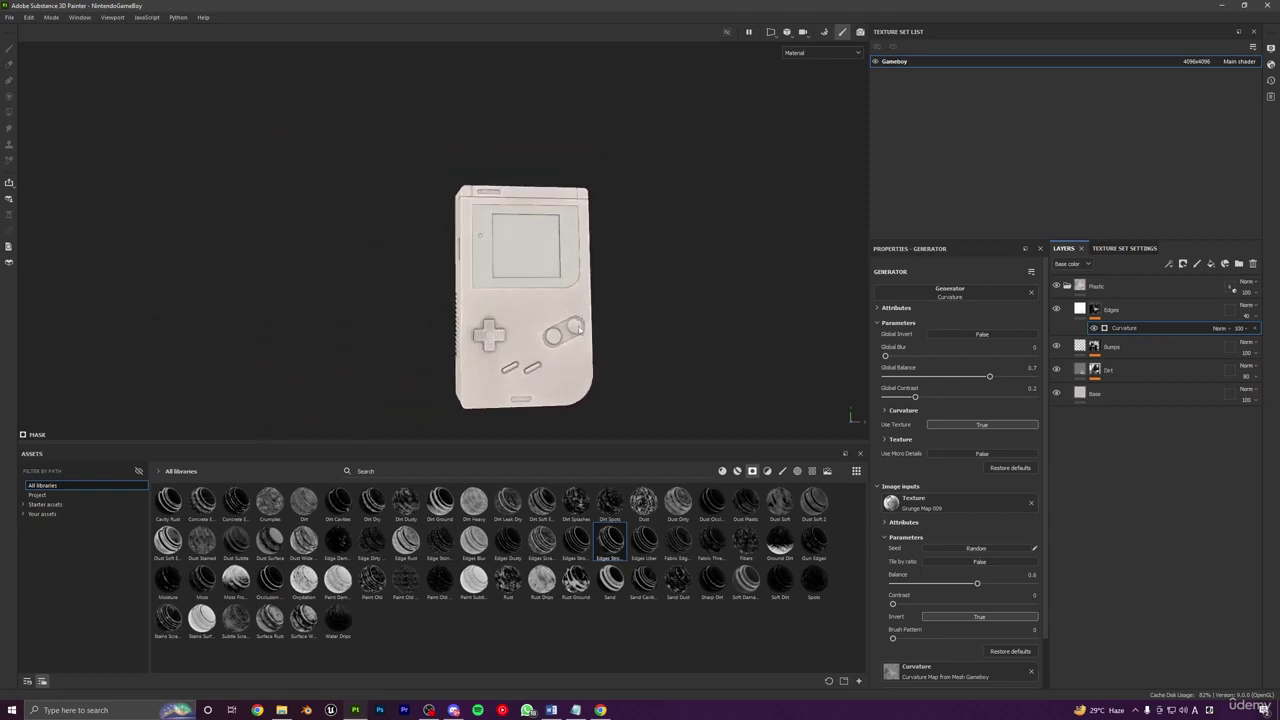
{"action": "scroll", "coordinate": [568, 350], "scroll_direction": "up", "scroll_amount": 4}
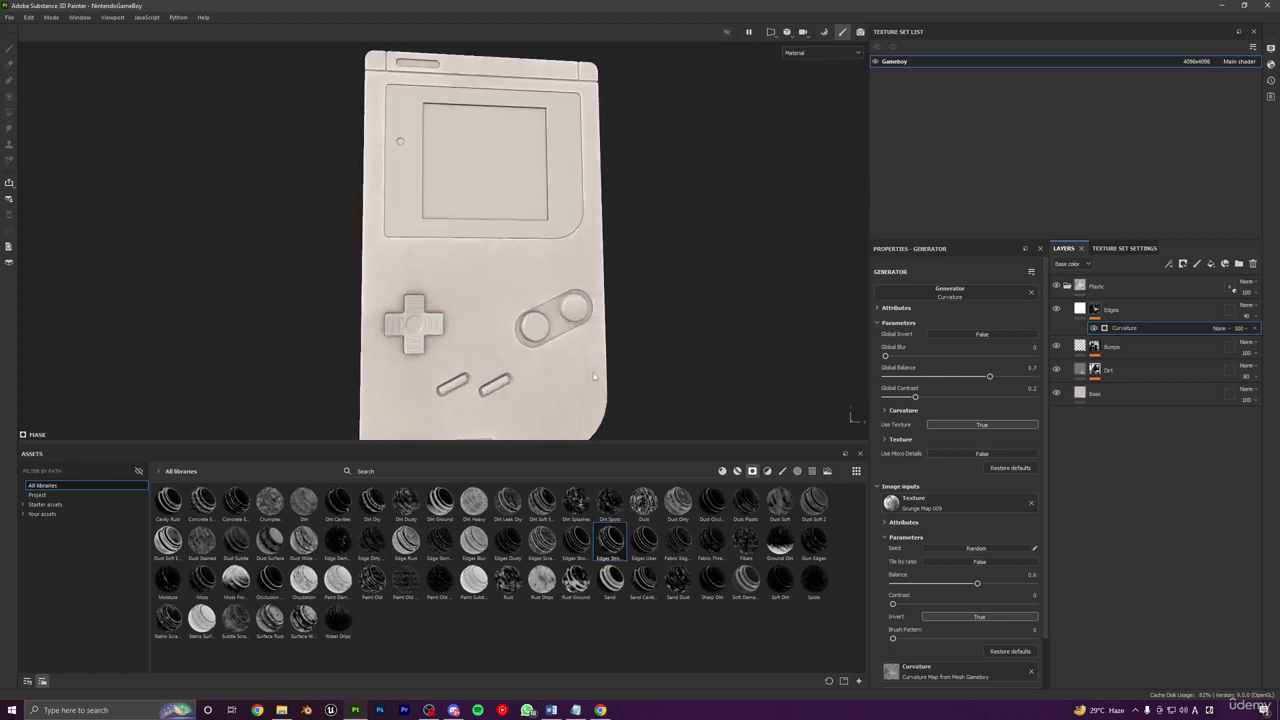
{"action": "left_click_drag", "start_coordinate": [546, 299], "coordinate": [548, 325], "text": "alt"}
{"action": "middle_click_drag", "start_coordinate": [504, 376], "coordinate": [552, 370], "text": "alt"}
{"action": "scroll", "coordinate": [552, 370], "scroll_direction": "up", "scroll_amount": 2}
{"action": "mouse_move", "coordinate": [560, 315]}
{"action": "left_mouse_down", "text": "alt"}
{"action": "mouse_move", "coordinate": [549, 325]}
{"action": "mouse_move", "coordinate": [582, 310]}
{"action": "left_mouse_up", "text": "alt"}
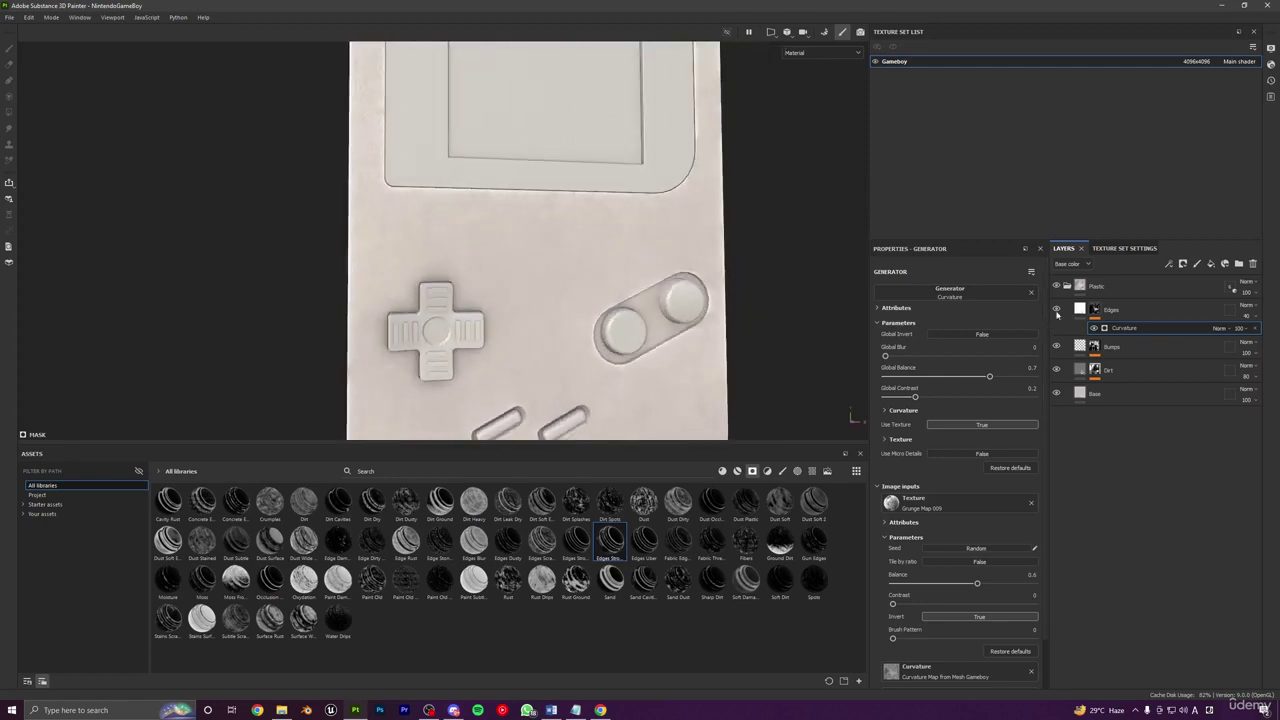
Step: Add a fill layer above Edges in the Plastic folder and set its base color to dark gray 323232
{"action": "left_click", "coordinate": [1082, 309]}
{"action": "left_click", "coordinate": [1211, 265]}
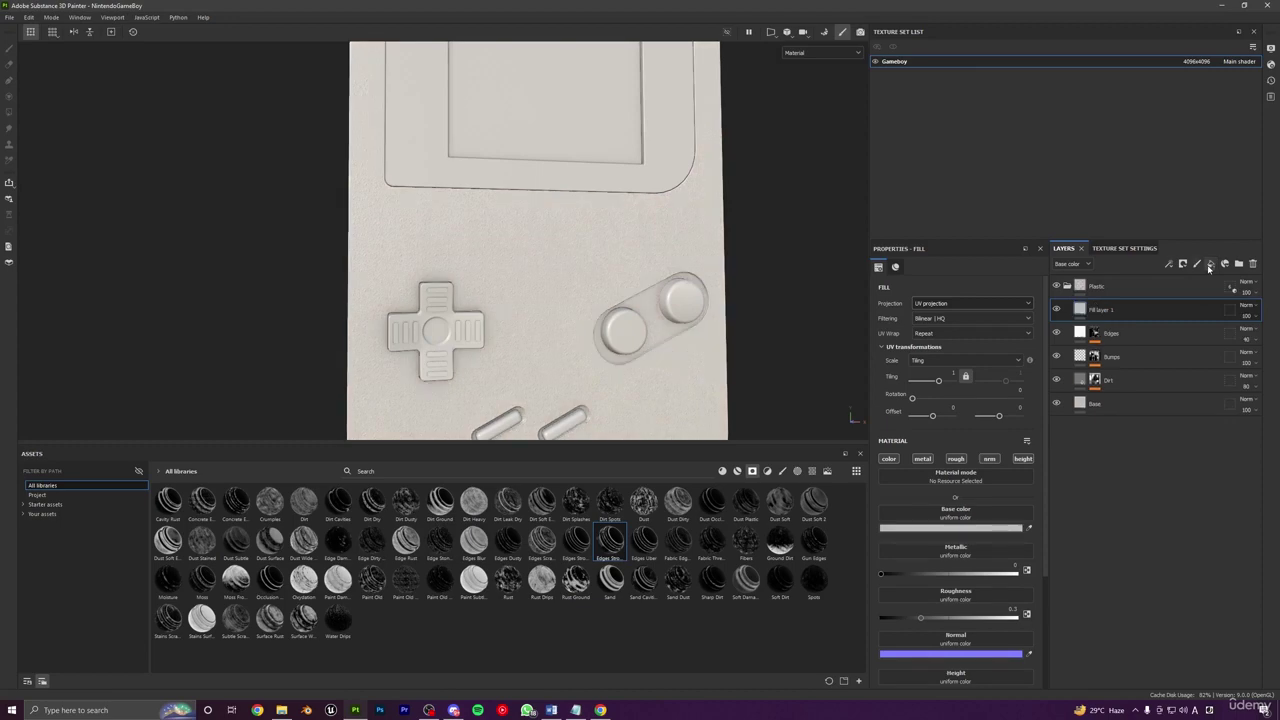
{"action": "left_click", "coordinate": [958, 528]}
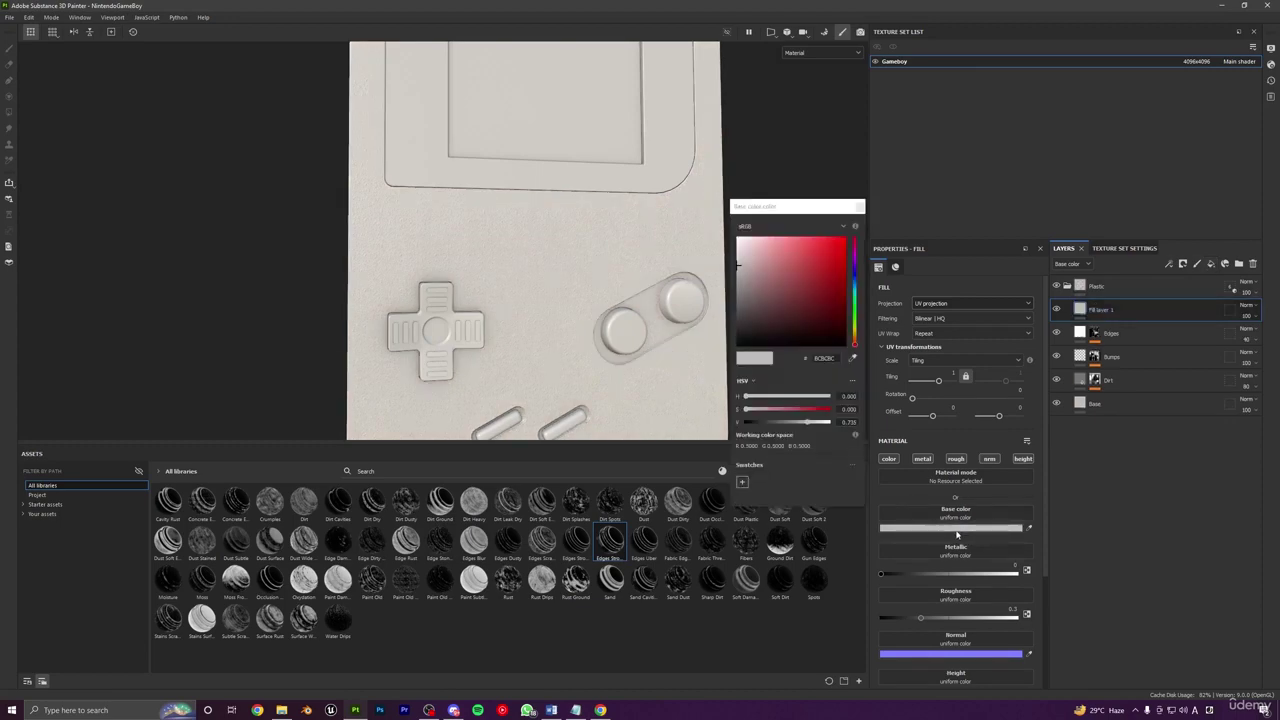
{"action": "mouse_move", "coordinate": [768, 294]}
{"action": "left_mouse_down"}
{"action": "mouse_move", "coordinate": [710, 329]}
{"action": "mouse_move", "coordinate": [729, 329]}
{"action": "left_mouse_up"}
{"action": "left_click", "coordinate": [708, 329]}
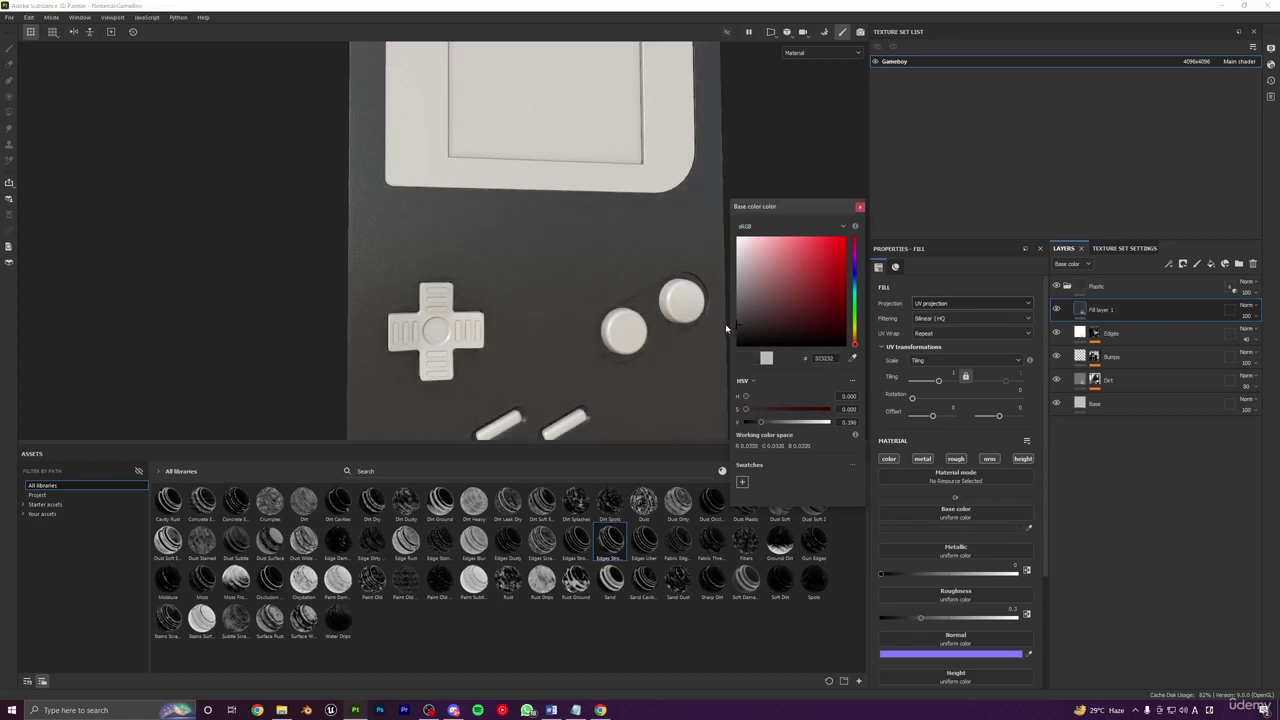
{"action": "left_click", "coordinate": [859, 206]}
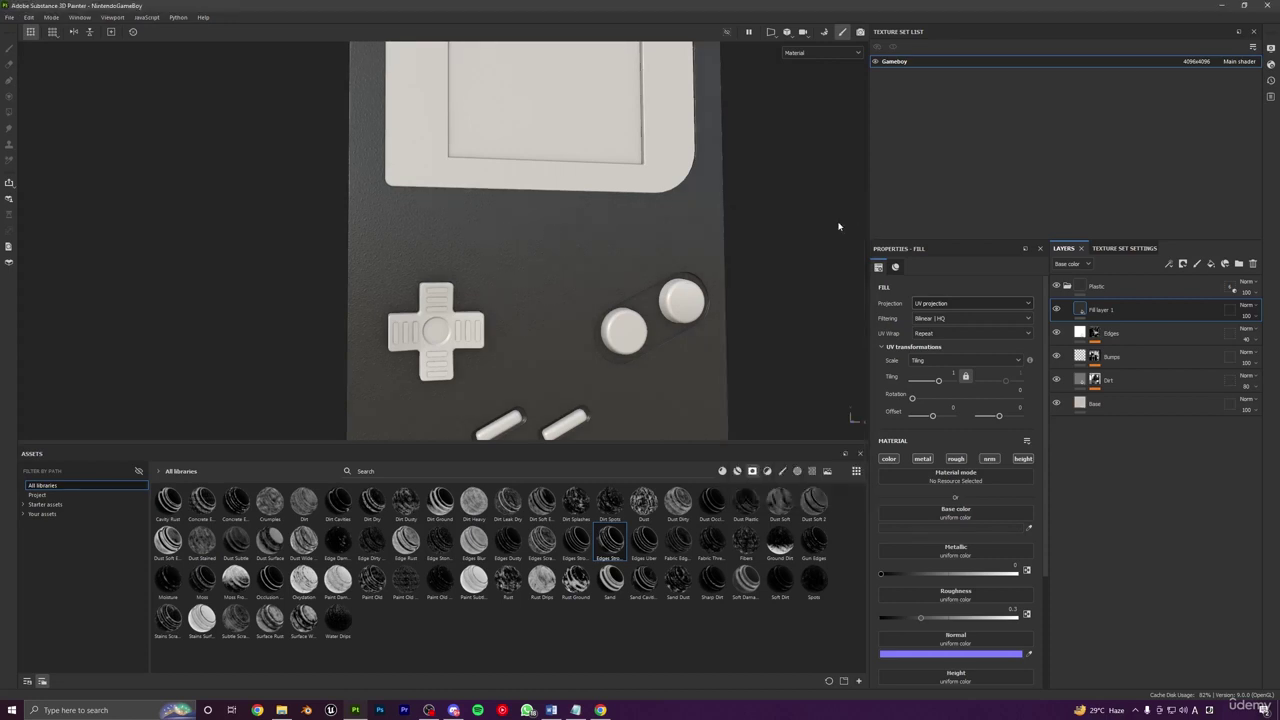
Step: Rename the dark gray fill layer Scratches and give it a black mask
{"action": "scroll", "coordinate": [660, 300], "scroll_direction": "down", "scroll_amount": 5}
{"action": "middle_click_drag", "start_coordinate": [673, 281], "coordinate": [649, 287], "text": "alt"}
{"action": "scroll", "coordinate": [649, 287], "scroll_direction": "up", "scroll_amount": 1}
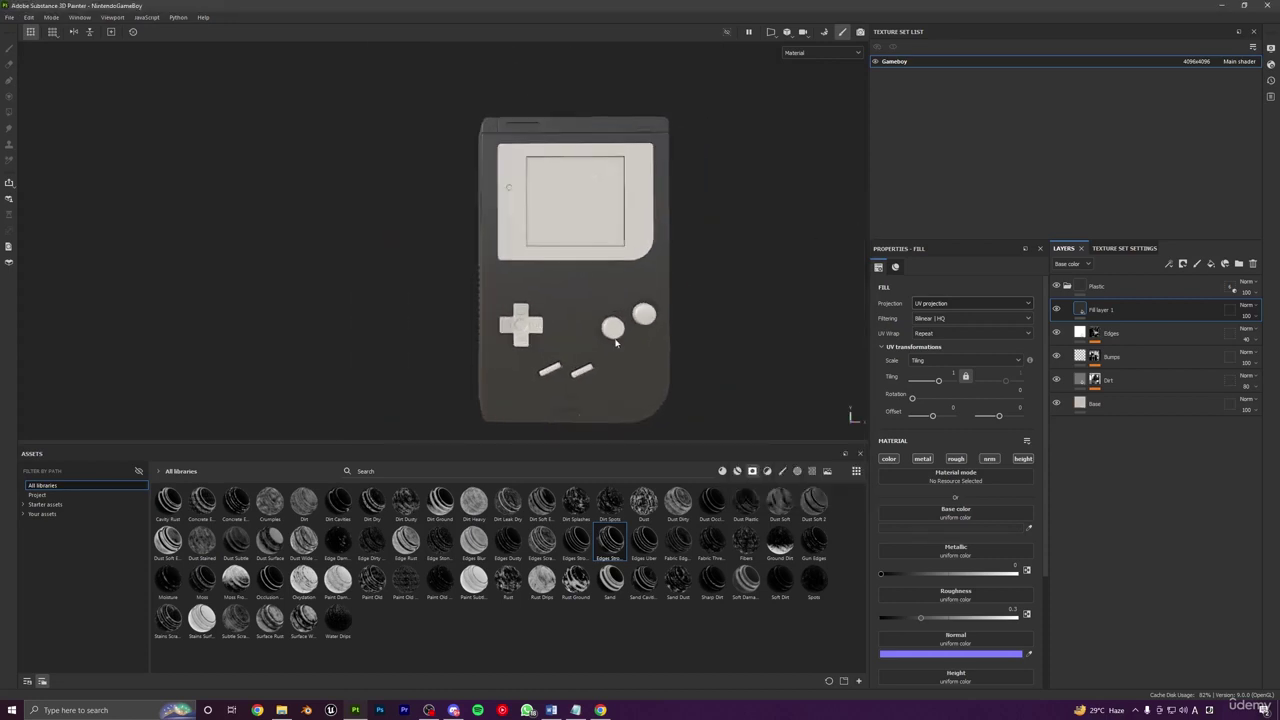
{"action": "double_click", "coordinate": [1100, 311]}
{"action": "type", "text": "Scratches"}
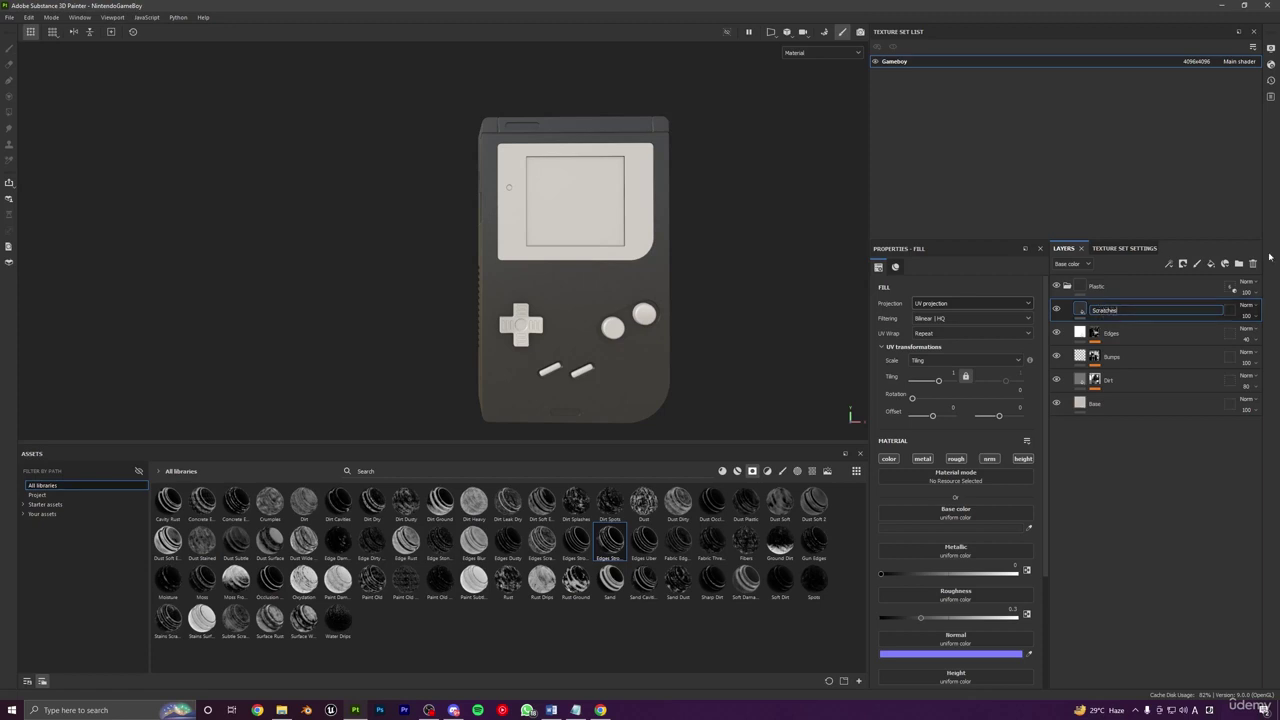
{"action": "key", "text": "Return"}
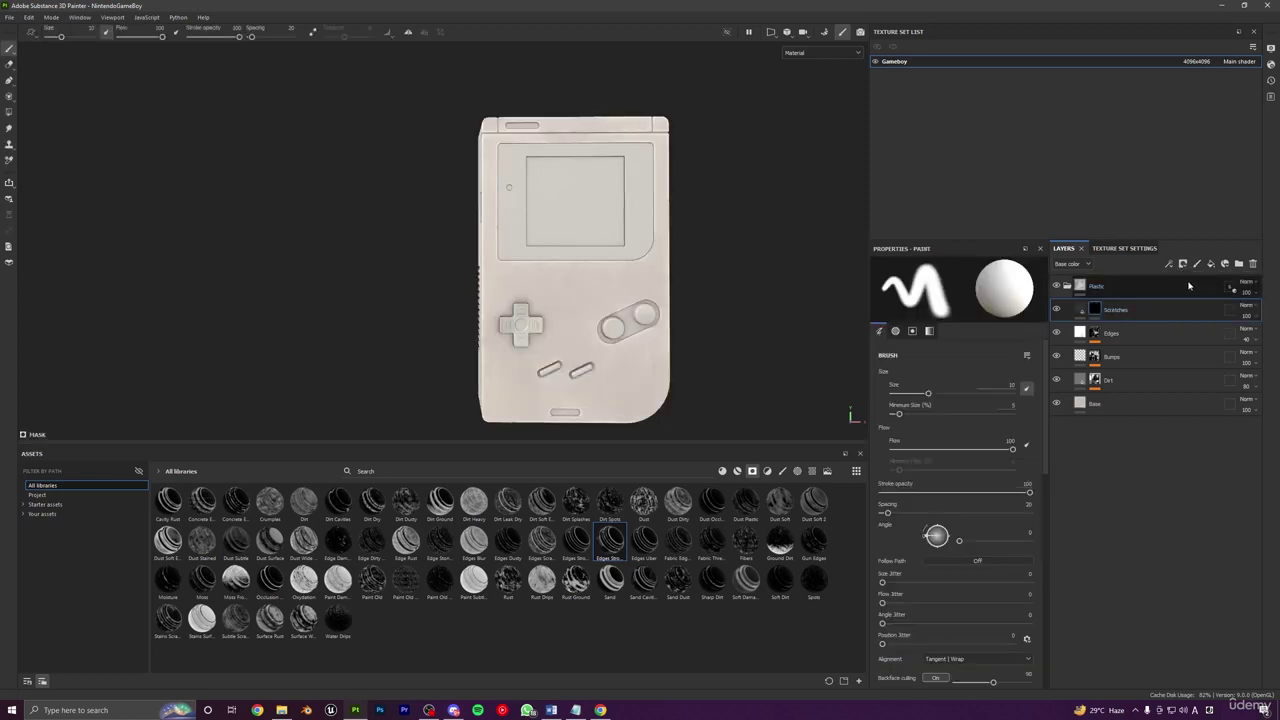
Step: Add a fill to the Scratches layer's mask and assign the Grunge Dusty Scratch texture as its grayscale input
{"action": "left_click", "coordinate": [1169, 264]}
{"action": "left_click", "coordinate": [1195, 301]}
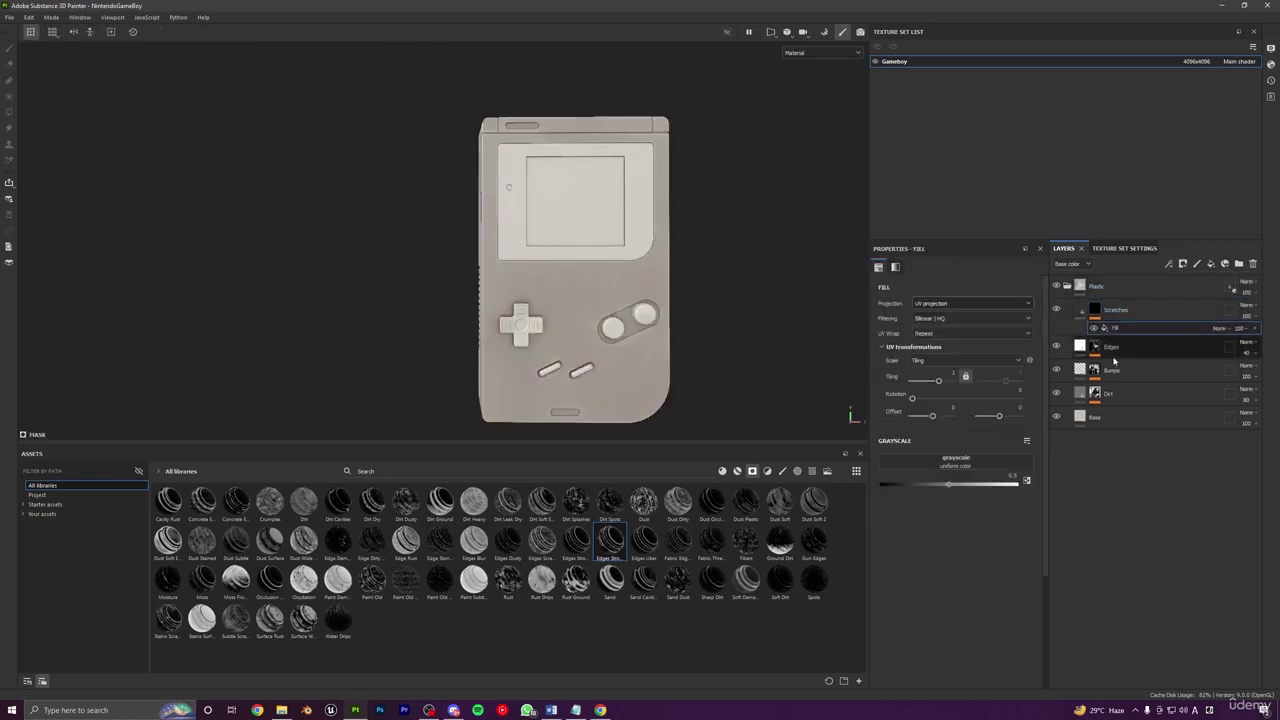
{"action": "left_click", "coordinate": [814, 471]}
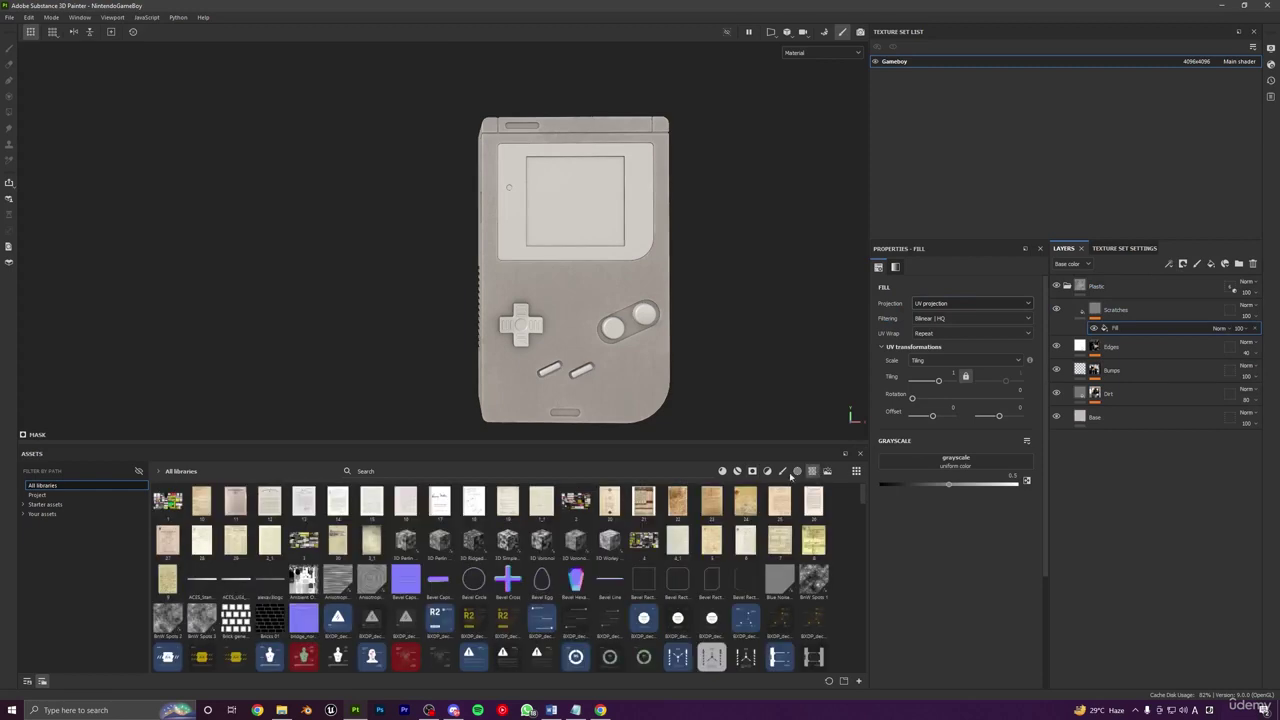
{"action": "left_click", "coordinate": [389, 467]}
{"action": "type", "text": "scrat"}
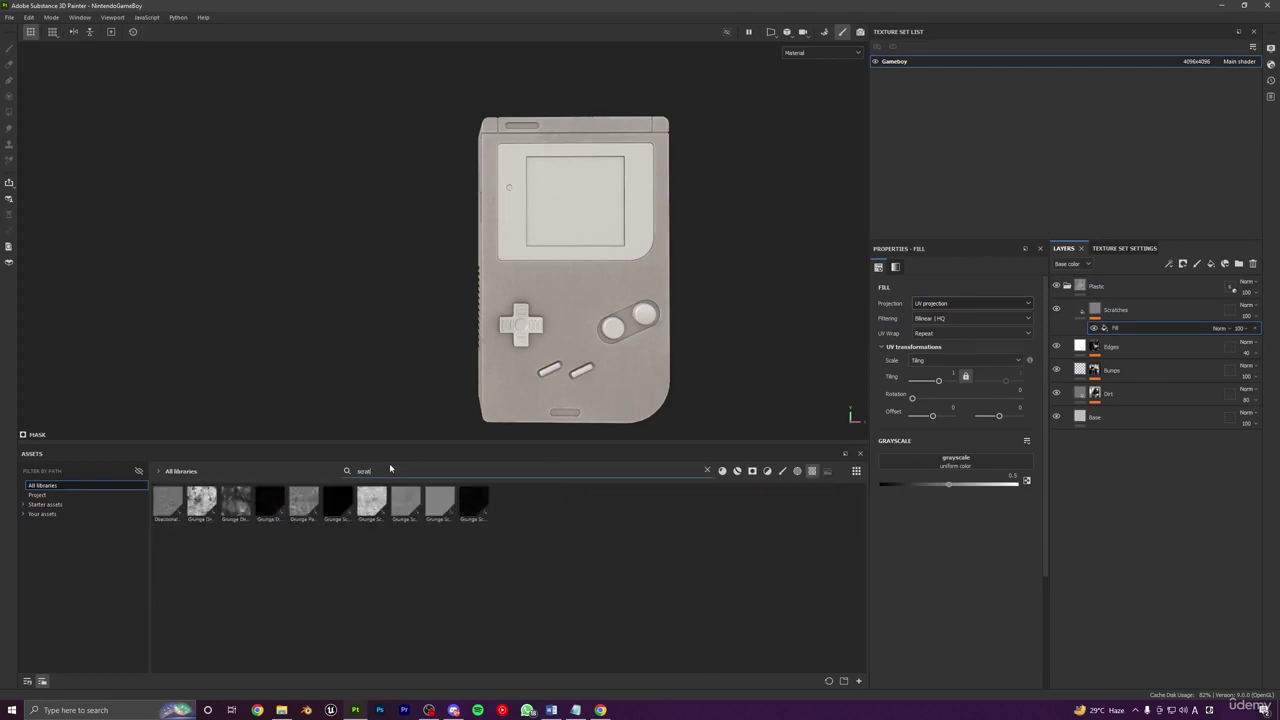
{"action": "type", "text": "c"}
{"action": "mouse_move", "coordinate": [201, 504]}
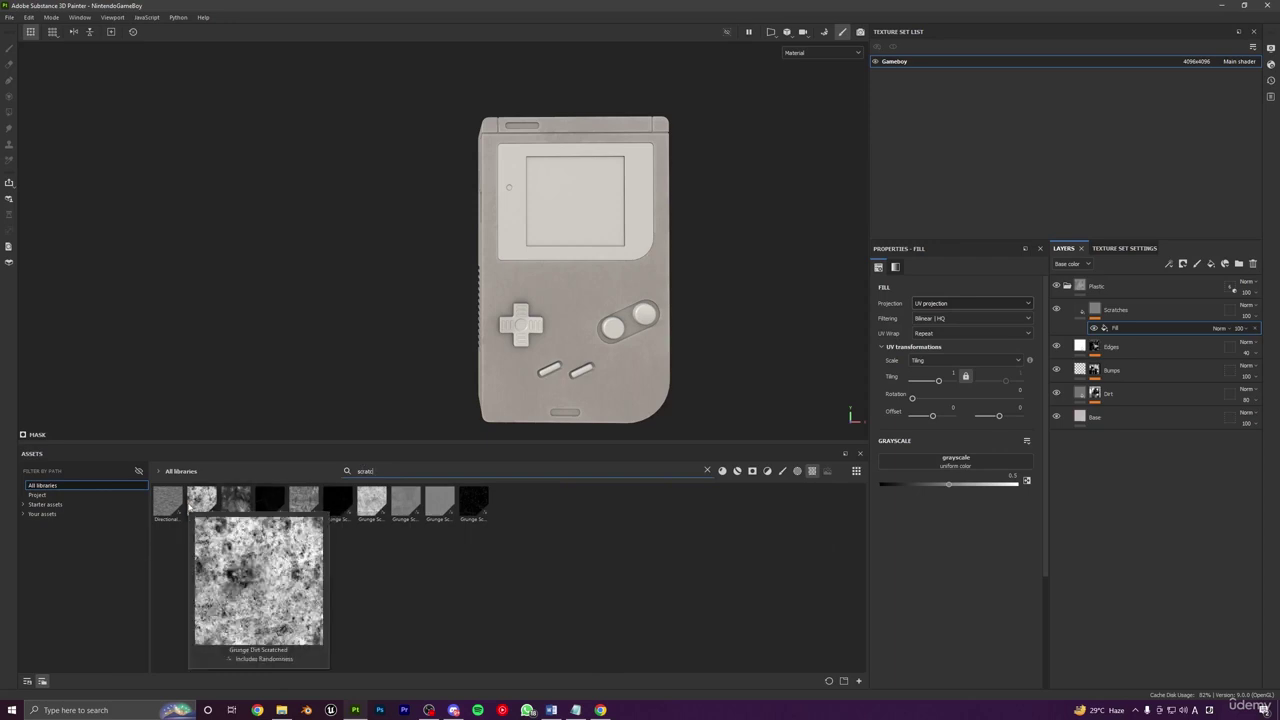
{"action": "mouse_move", "coordinate": [265, 504]}
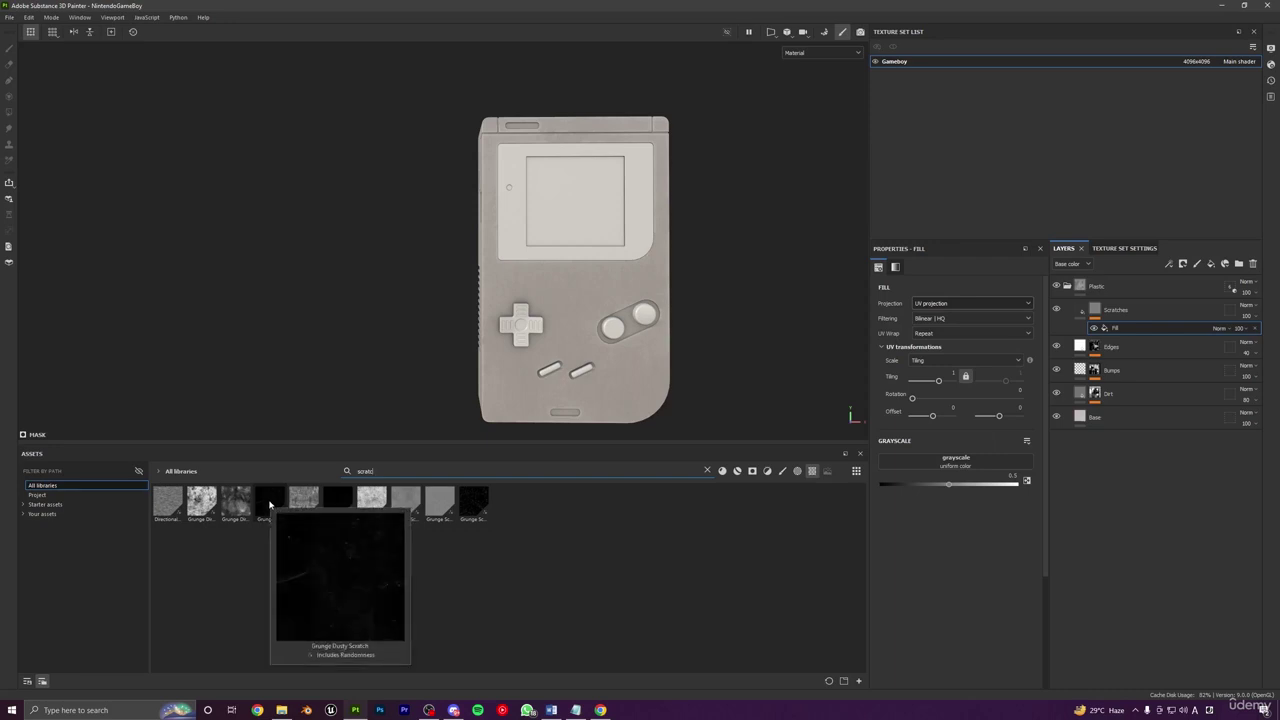
{"action": "left_click_drag", "start_coordinate": [269, 504], "coordinate": [966, 460]}
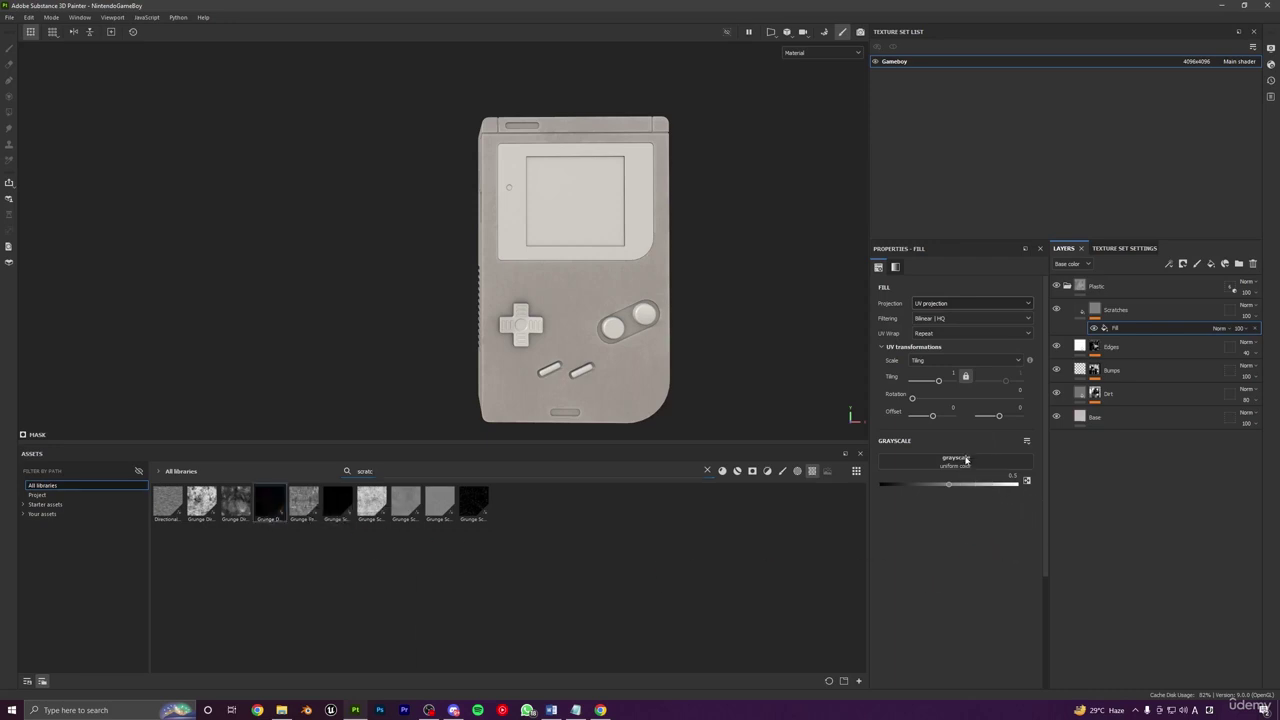
Step: Inspect the scratches from the back and front, toggling the Scratches layer's visibility for comparison
{"action": "left_click_drag", "start_coordinate": [650, 255], "coordinate": [745, 284], "text": "alt"}
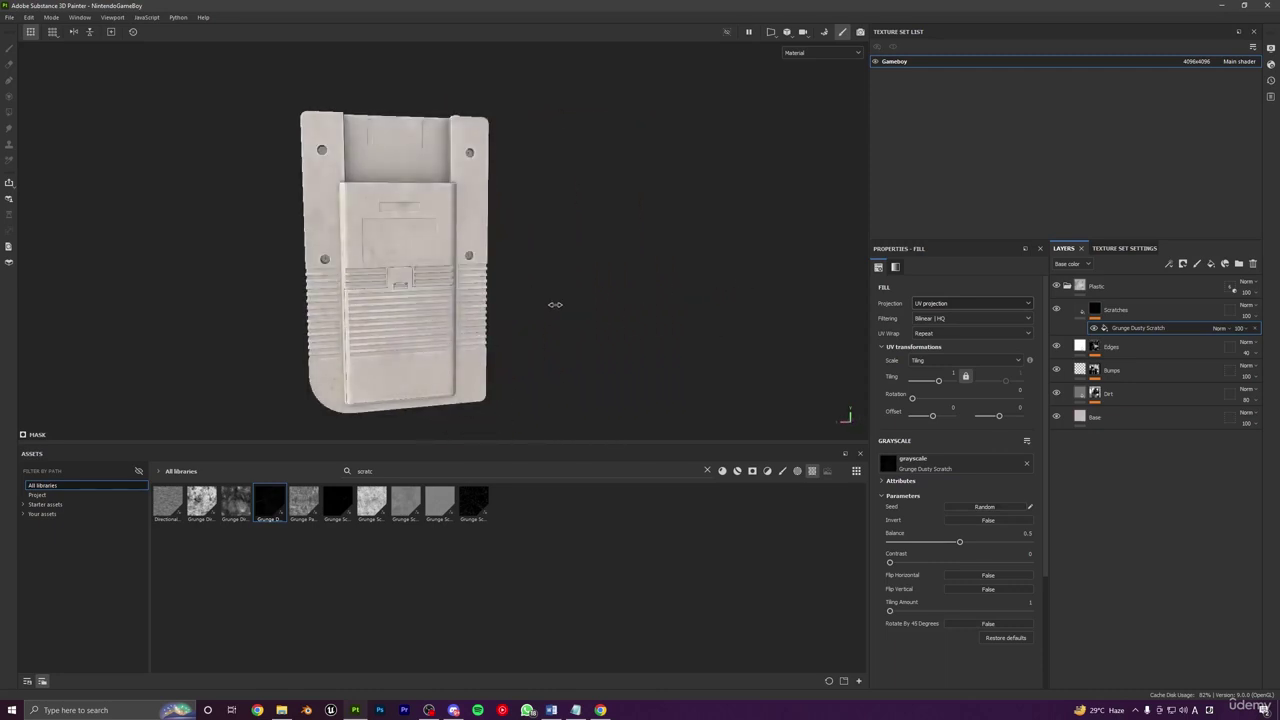
{"action": "left_click_drag", "start_coordinate": [530, 278], "coordinate": [371, 306], "text": "alt"}
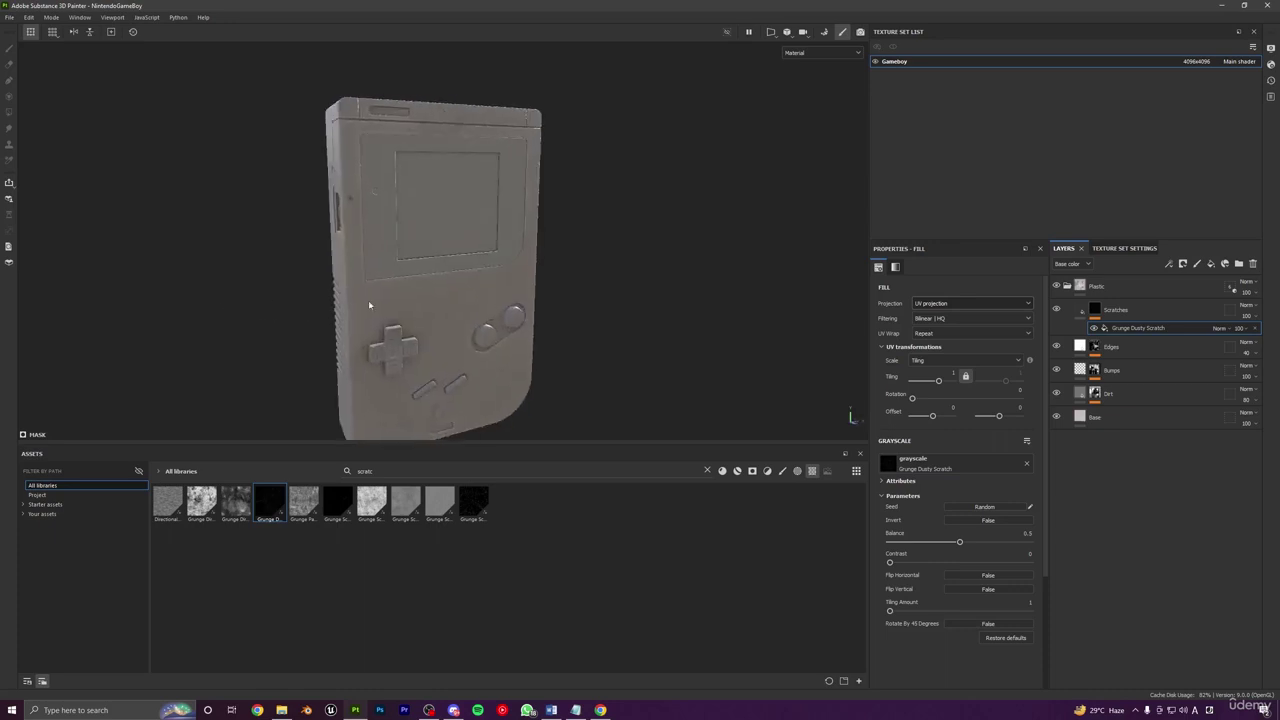
{"action": "left_click", "coordinate": [1058, 309]}
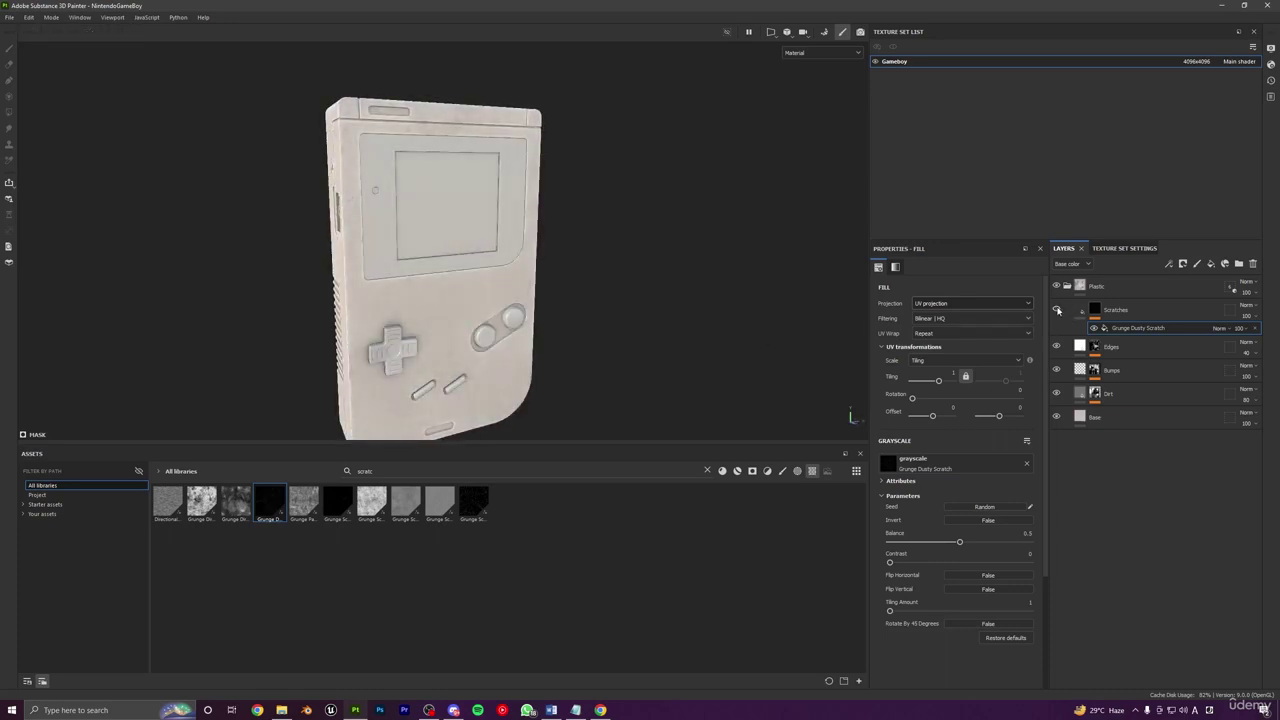
Step: Show the Scratches layer and set its Grunge Dusty Scratch mask fill to Tri-planar projection
{"action": "left_click", "coordinate": [1057, 309]}
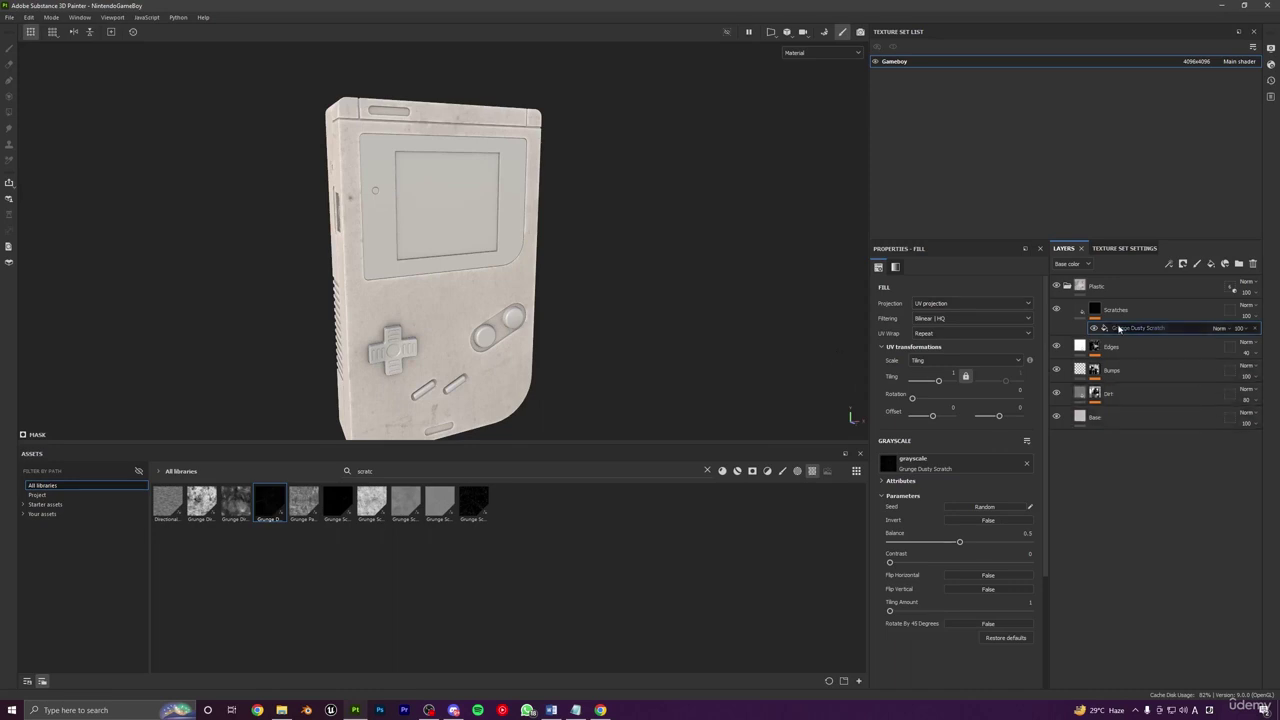
{"action": "left_click", "coordinate": [955, 303]}
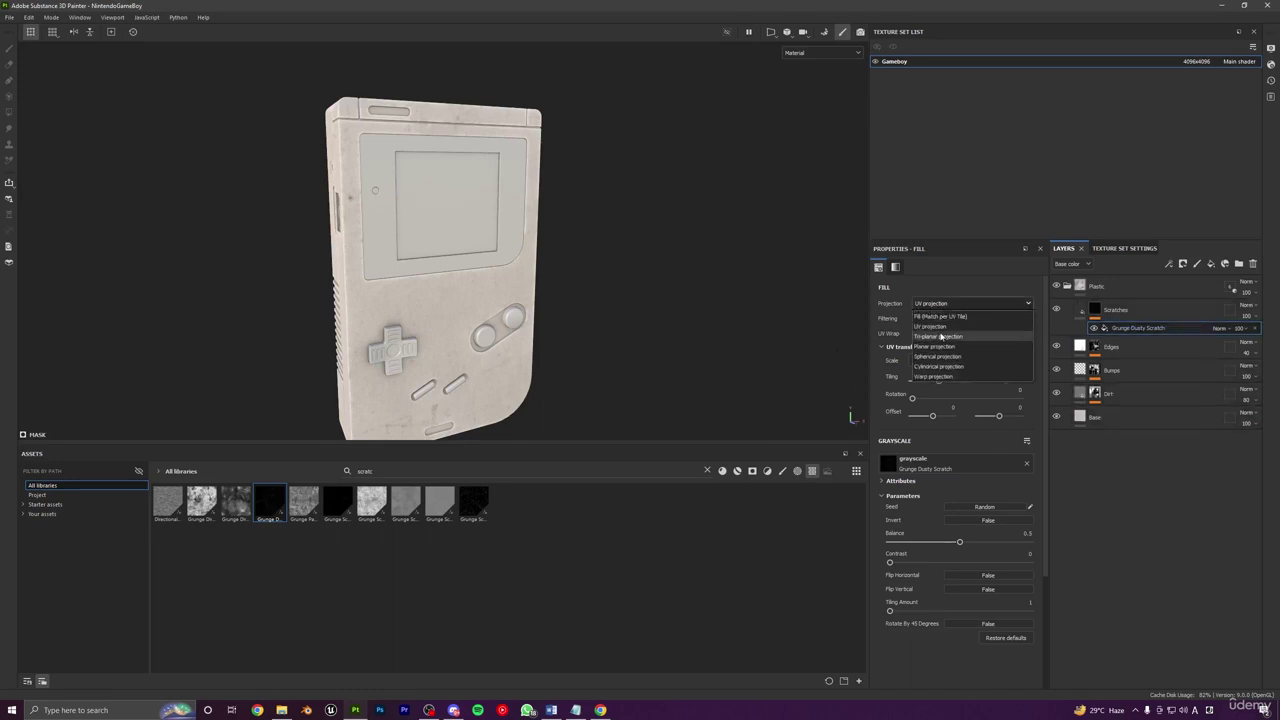
{"action": "left_click", "coordinate": [940, 337]}
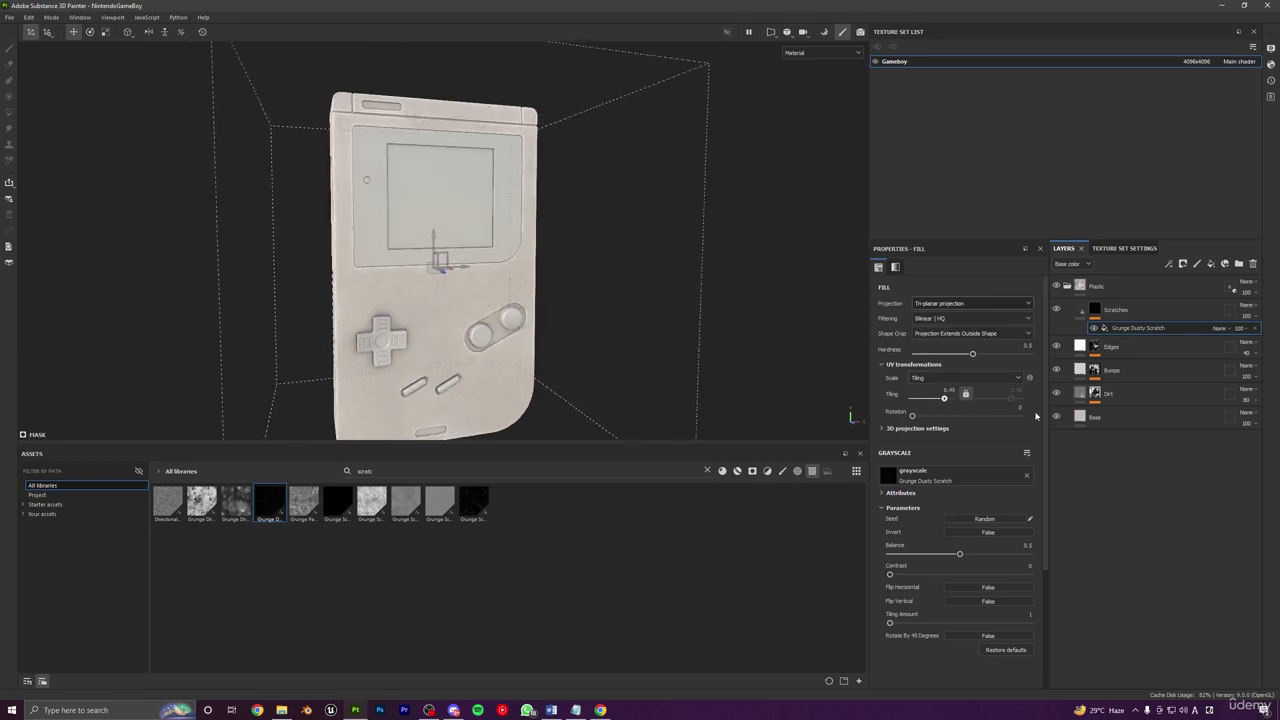
Step: Try a much higher tiling on the Grunge Dusty Scratch fill, inspect the model and undo the tiling change
{"action": "left_click_drag", "start_coordinate": [1036, 416], "coordinate": [1125, 425]}
{"action": "key", "text": "Return"}
{"action": "middle_click_drag", "start_coordinate": [524, 289], "coordinate": [537, 237], "text": "alt"}
{"action": "right_click_drag", "start_coordinate": [537, 237], "coordinate": [449, 337], "text": "alt"}
{"action": "left_click_drag", "start_coordinate": [449, 337], "coordinate": [400, 384], "text": "alt"}
{"action": "right_click_drag", "start_coordinate": [400, 384], "coordinate": [391, 226], "text": "alt"}
{"action": "middle_click_drag", "start_coordinate": [391, 226], "coordinate": [485, 222], "text": "alt"}
{"action": "key", "text": "ctrl+z"}
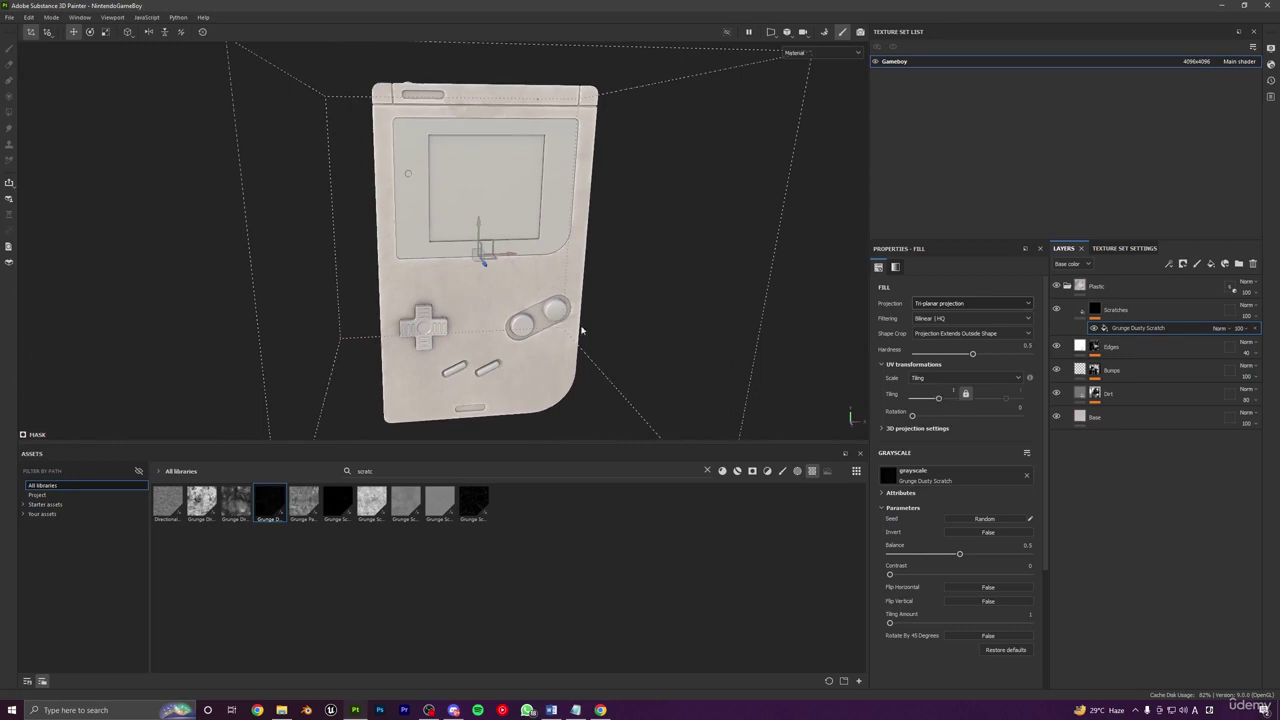
Step: Set the Grunge Dusty Scratch fill's tiling to 1.79 and its balance to 0.75, checking the scratches on the model
{"action": "left_click_drag", "start_coordinate": [940, 398], "coordinate": [941, 399]}
{"action": "left_click_drag", "start_coordinate": [395, 255], "coordinate": [602, 348], "text": "alt"}
{"action": "left_click_drag", "start_coordinate": [487, 338], "coordinate": [510, 315], "text": "alt"}
{"action": "right_click_drag", "start_coordinate": [510, 315], "coordinate": [486, 336], "text": "shift"}
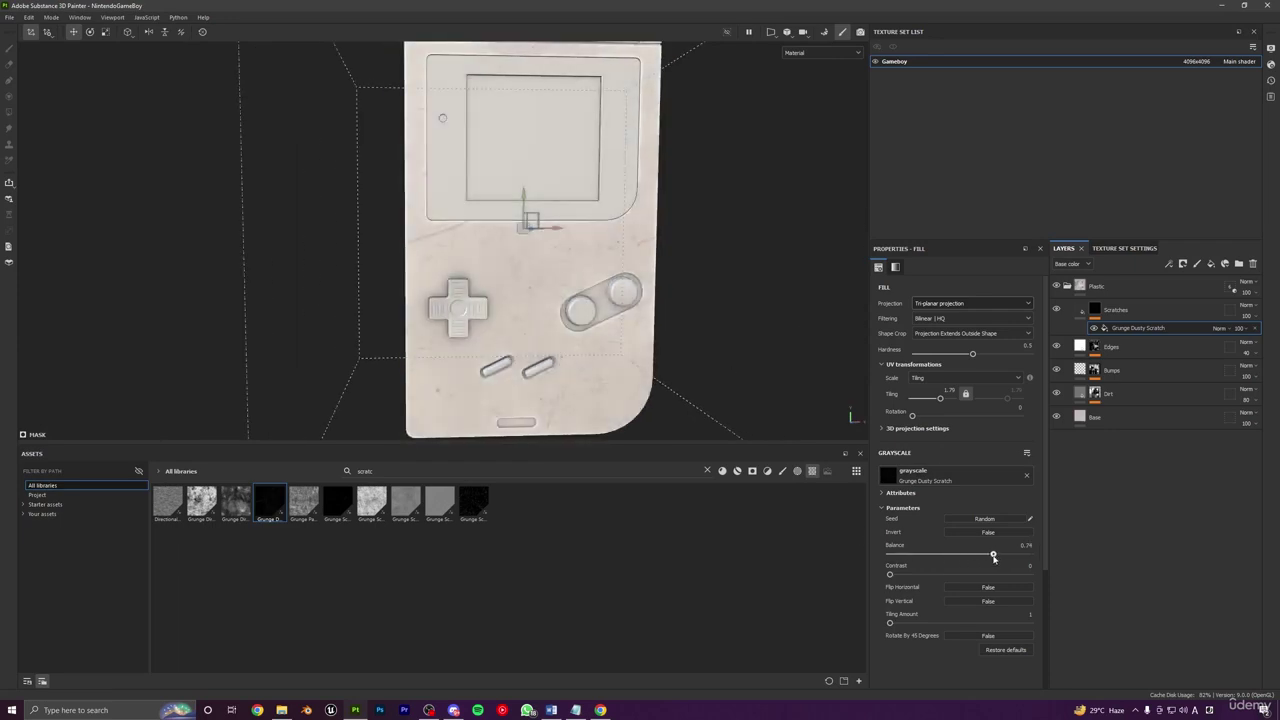
{"action": "scroll", "coordinate": [620, 343], "scroll_direction": "down", "scroll_amount": 4}
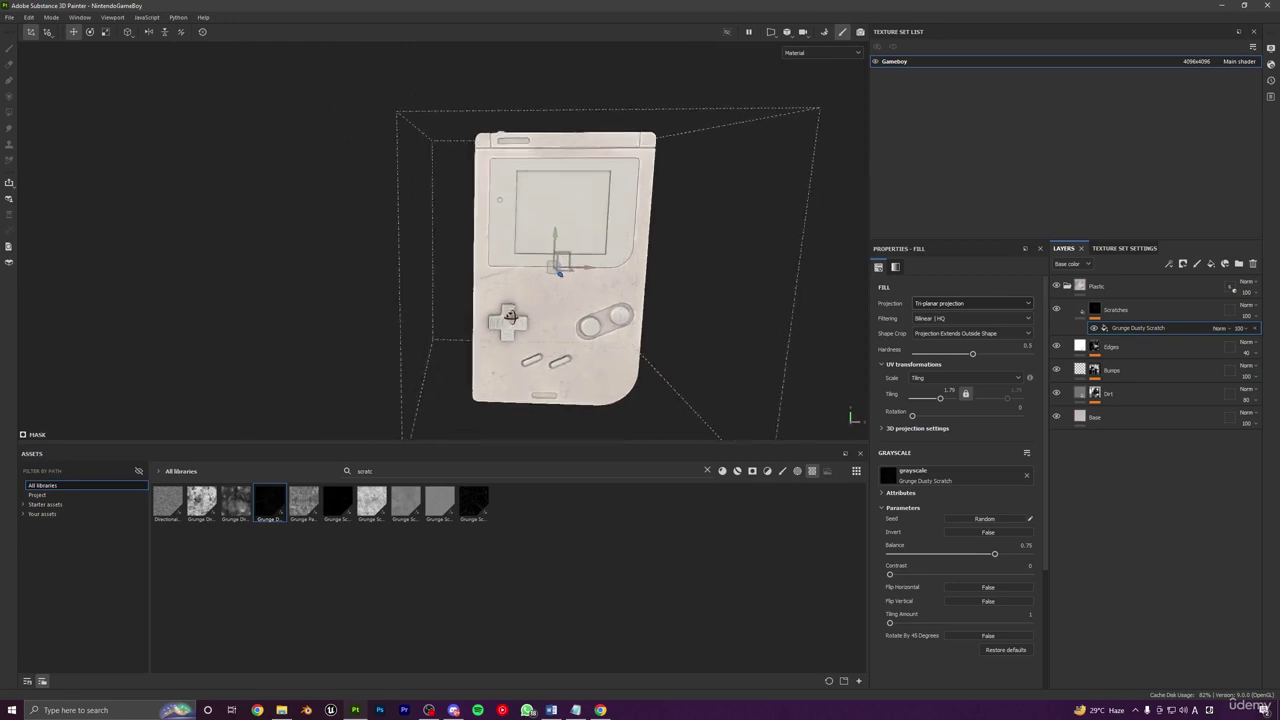
{"action": "left_click_drag", "start_coordinate": [514, 314], "coordinate": [250, 334], "text": "alt"}
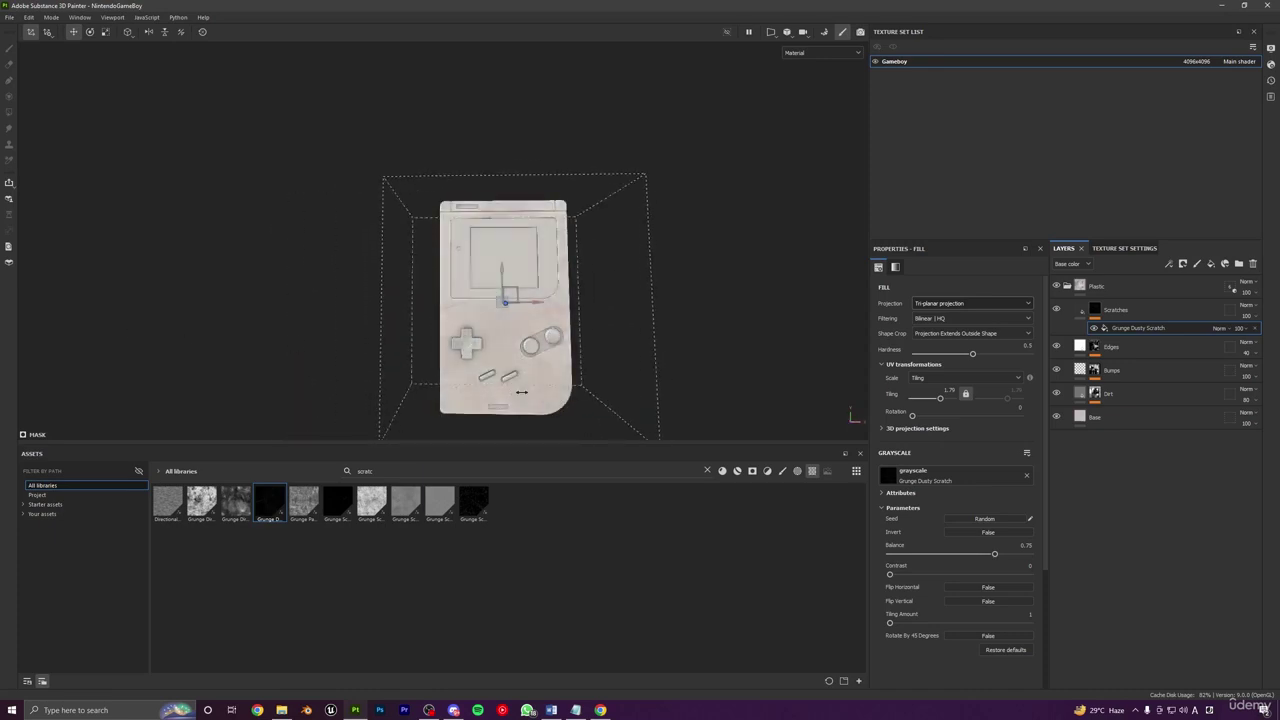
{"action": "middle_click_drag", "start_coordinate": [534, 398], "coordinate": [474, 349], "text": "alt"}
{"action": "mouse_move", "coordinate": [471, 348]}
{"action": "left_mouse_down", "text": "alt"}
{"action": "mouse_move", "coordinate": [457, 321]}
{"action": "mouse_move", "coordinate": [474, 368]}
{"action": "left_mouse_up", "text": "alt"}
{"action": "scroll", "coordinate": [474, 368], "scroll_direction": "up", "scroll_amount": 3}
{"action": "scroll", "coordinate": [474, 369], "scroll_direction": "up", "scroll_amount": 2}
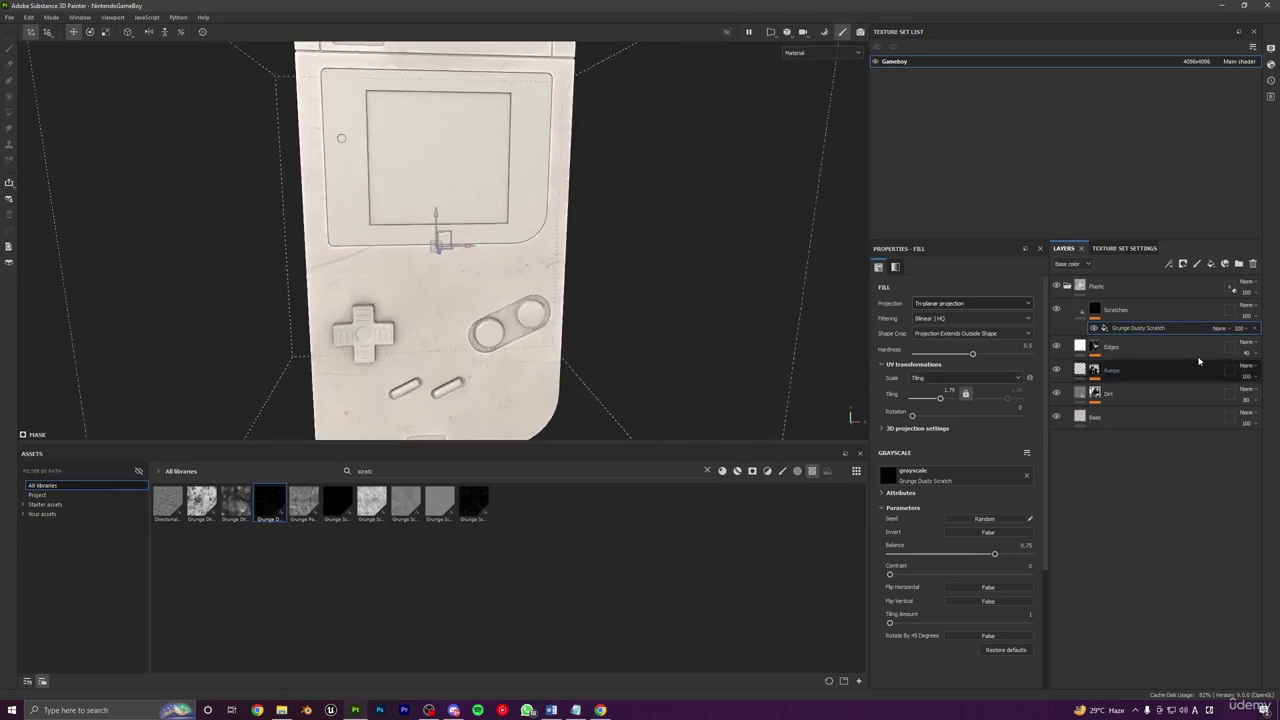
Step: Lower the Scratches layer's opacity to 70 and toggle its visibility to compare the model with and without scratches
{"action": "left_click", "coordinate": [1262, 327]}
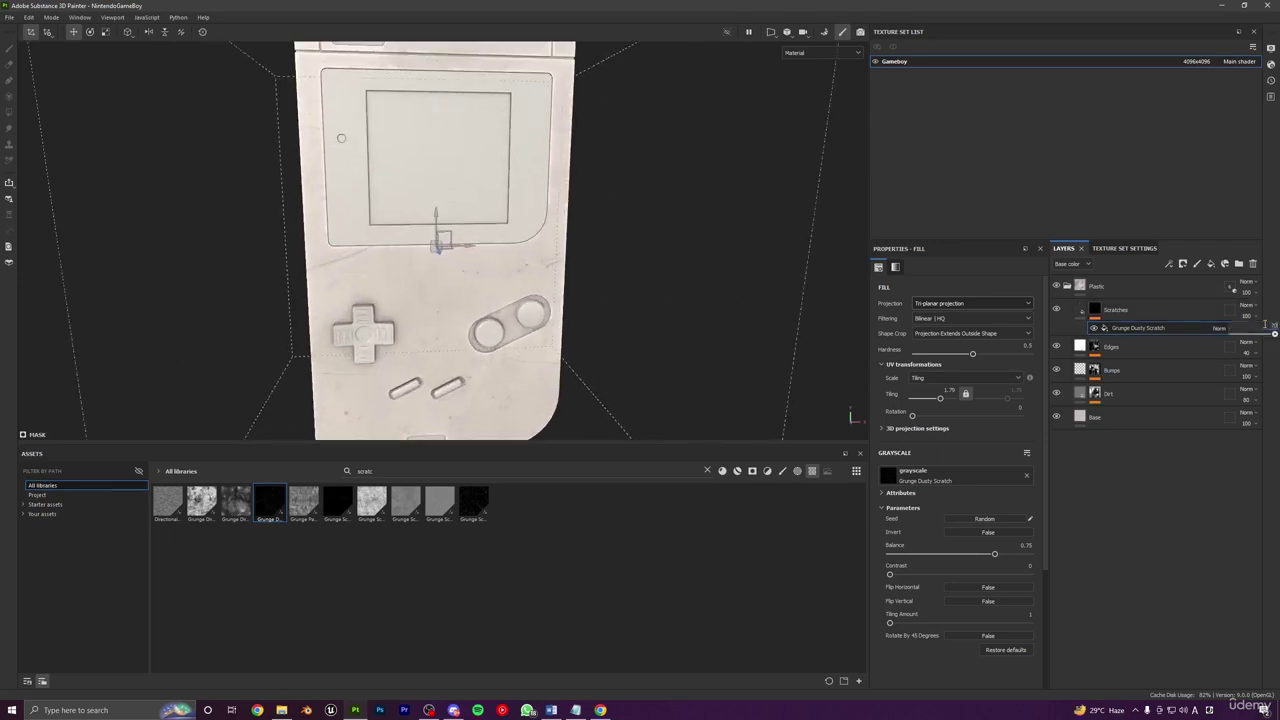
{"action": "scroll", "coordinate": [574, 280], "scroll_direction": "down", "scroll_amount": 5}
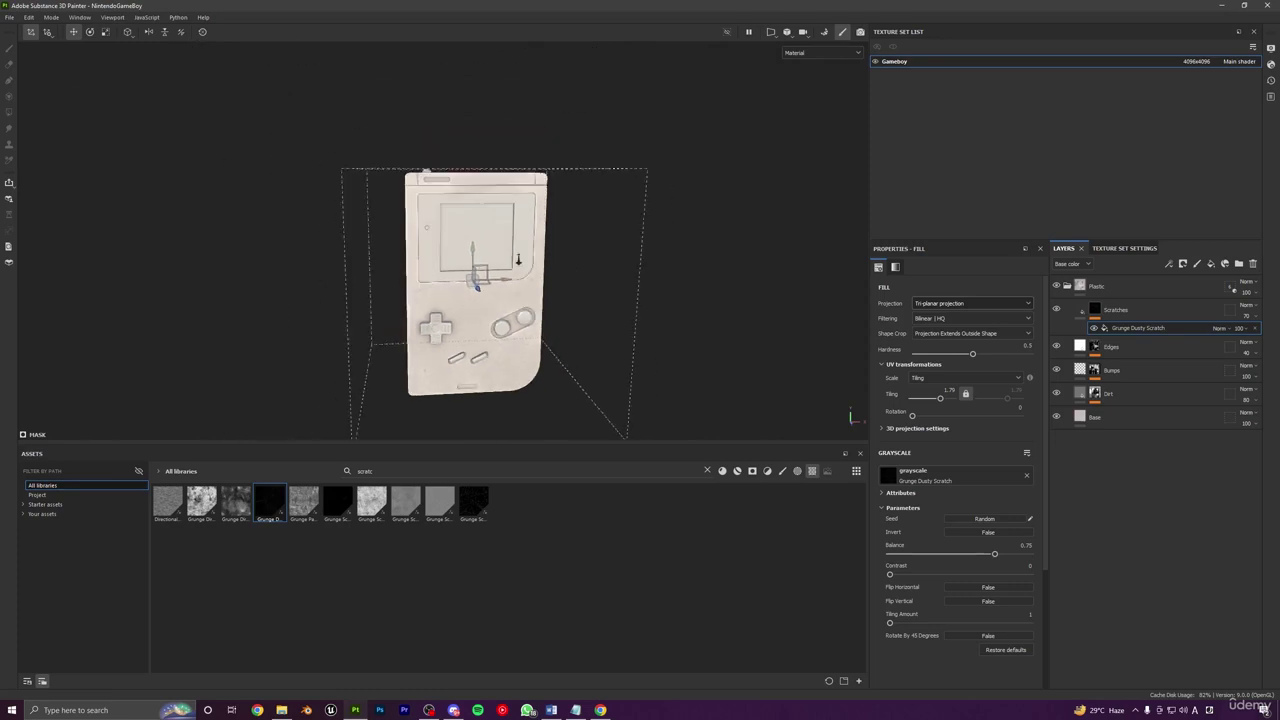
{"action": "left_click", "coordinate": [1056, 310]}
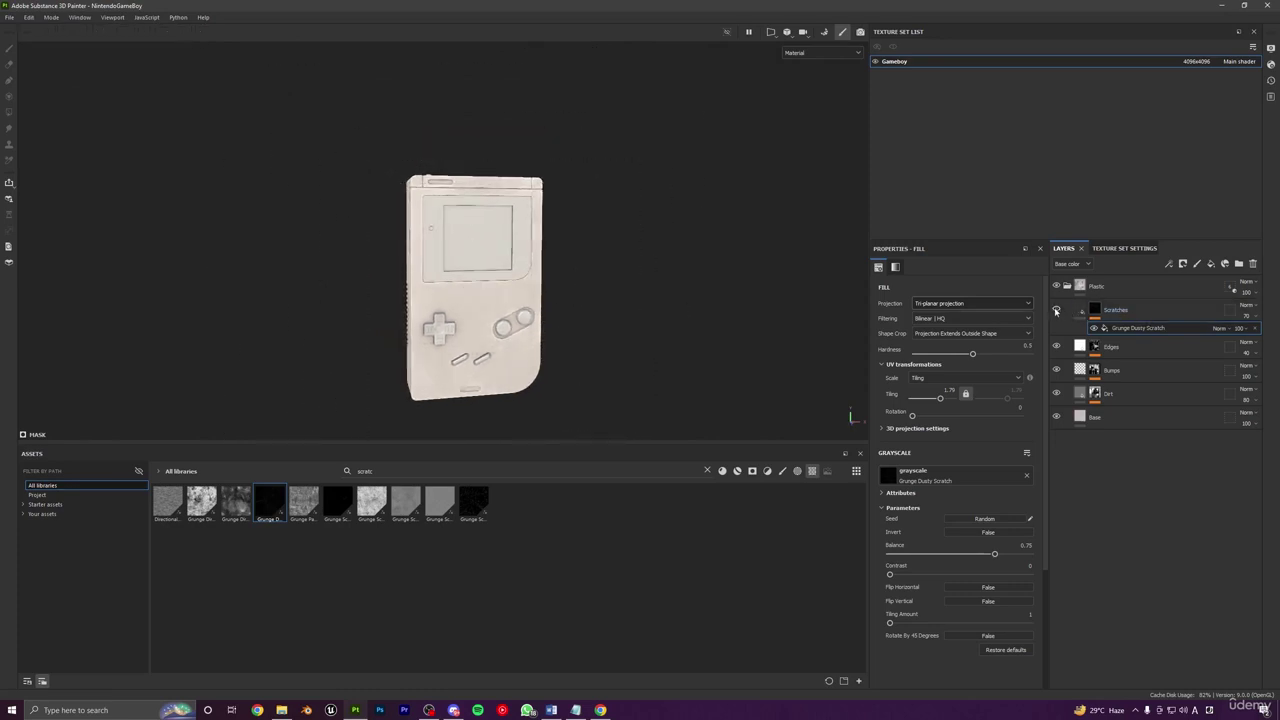
{"action": "left_click", "coordinate": [1056, 310]}
{"action": "left_click", "coordinate": [1056, 310]}
{"action": "left_click", "coordinate": [1056, 310]}
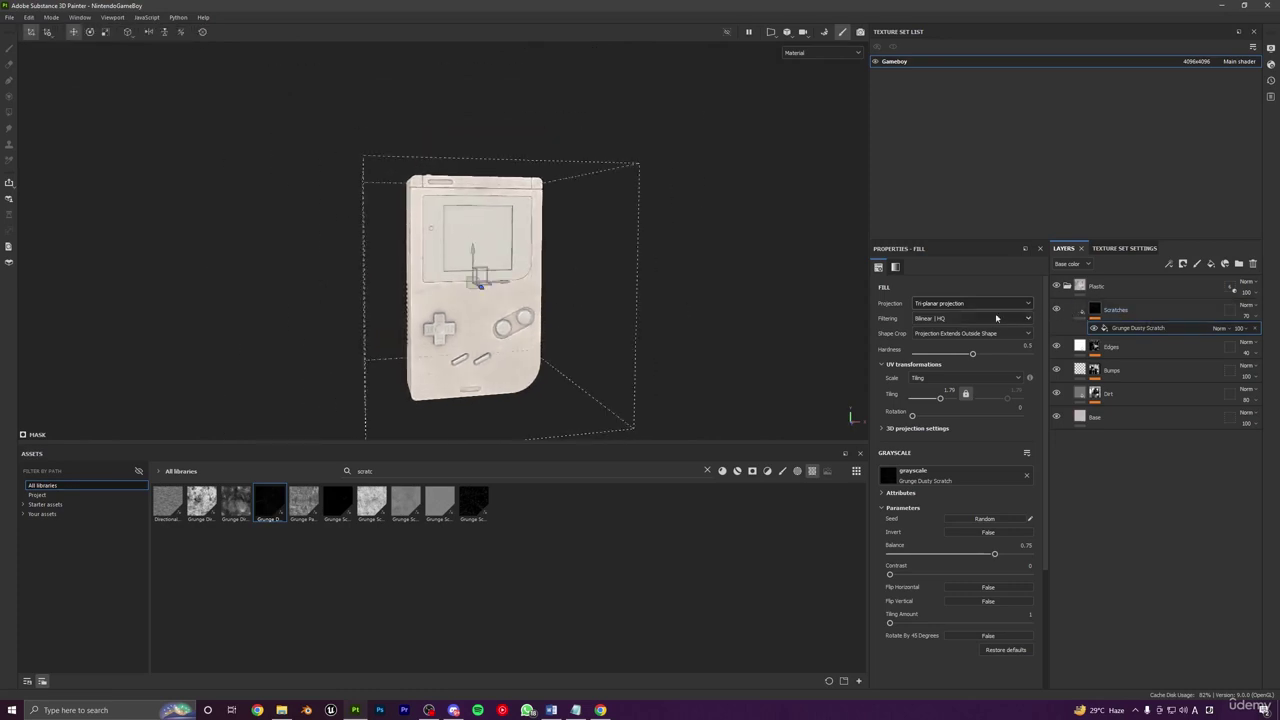
Step: Hide all layers inside the Plastic folder and re-enable them one by one from Base upward to review each contribution
{"action": "left_click", "coordinate": [1075, 308]}
{"action": "left_click_drag", "start_coordinate": [680, 345], "coordinate": [685, 315], "text": "alt"}
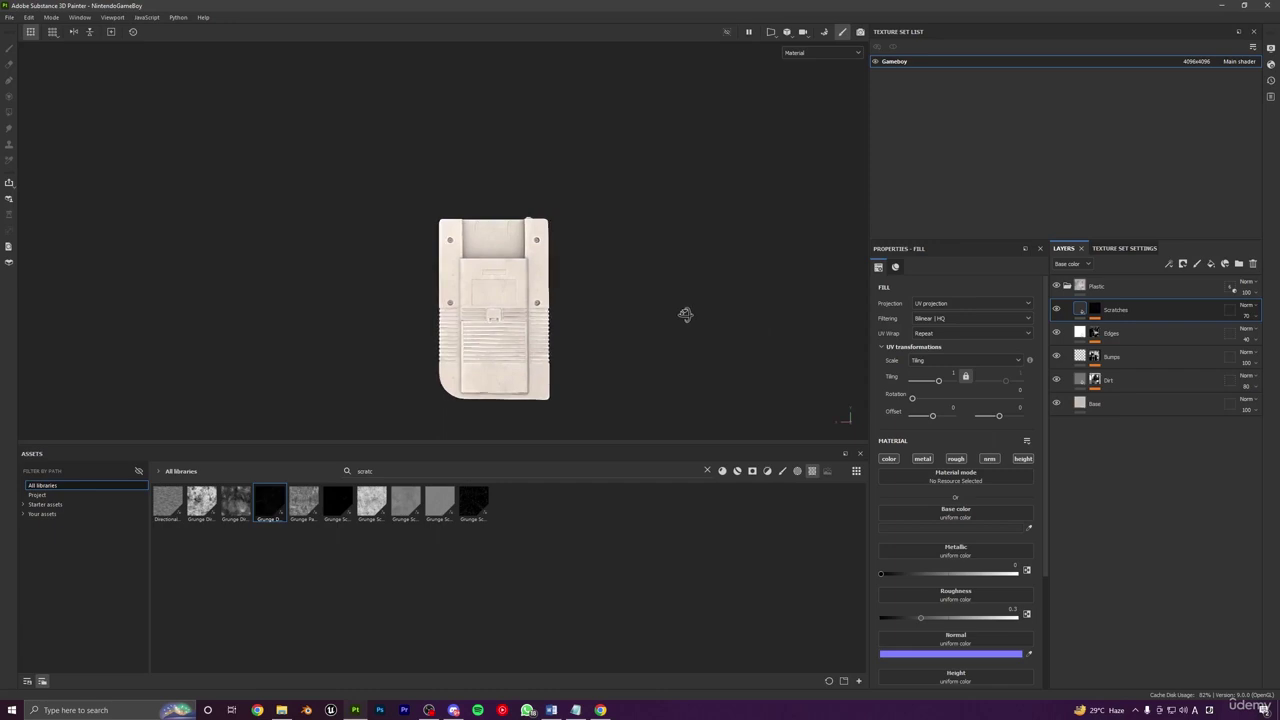
{"action": "left_click", "coordinate": [1058, 315]}
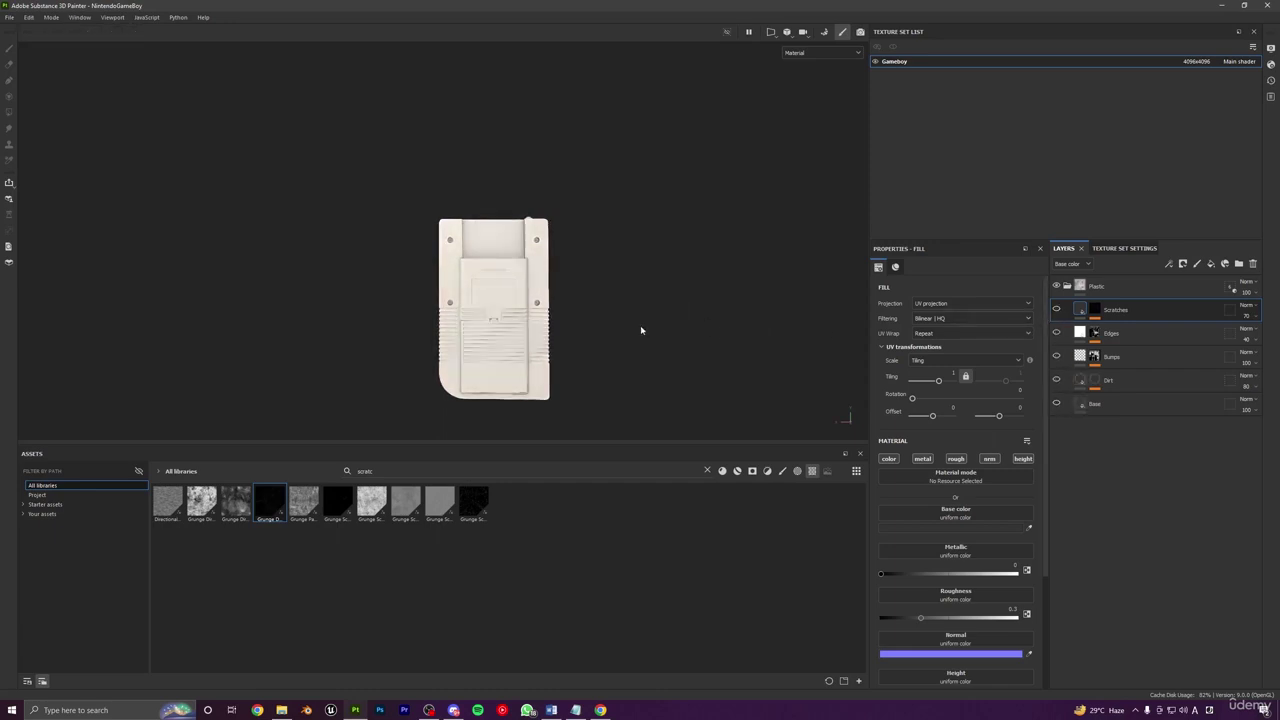
{"action": "left_click_drag", "start_coordinate": [640, 329], "coordinate": [547, 325], "text": "alt"}
{"action": "right_click_drag", "start_coordinate": [547, 325], "coordinate": [490, 412], "text": "alt"}
{"action": "middle_click_drag", "start_coordinate": [530, 355], "coordinate": [693, 322], "text": "alt"}
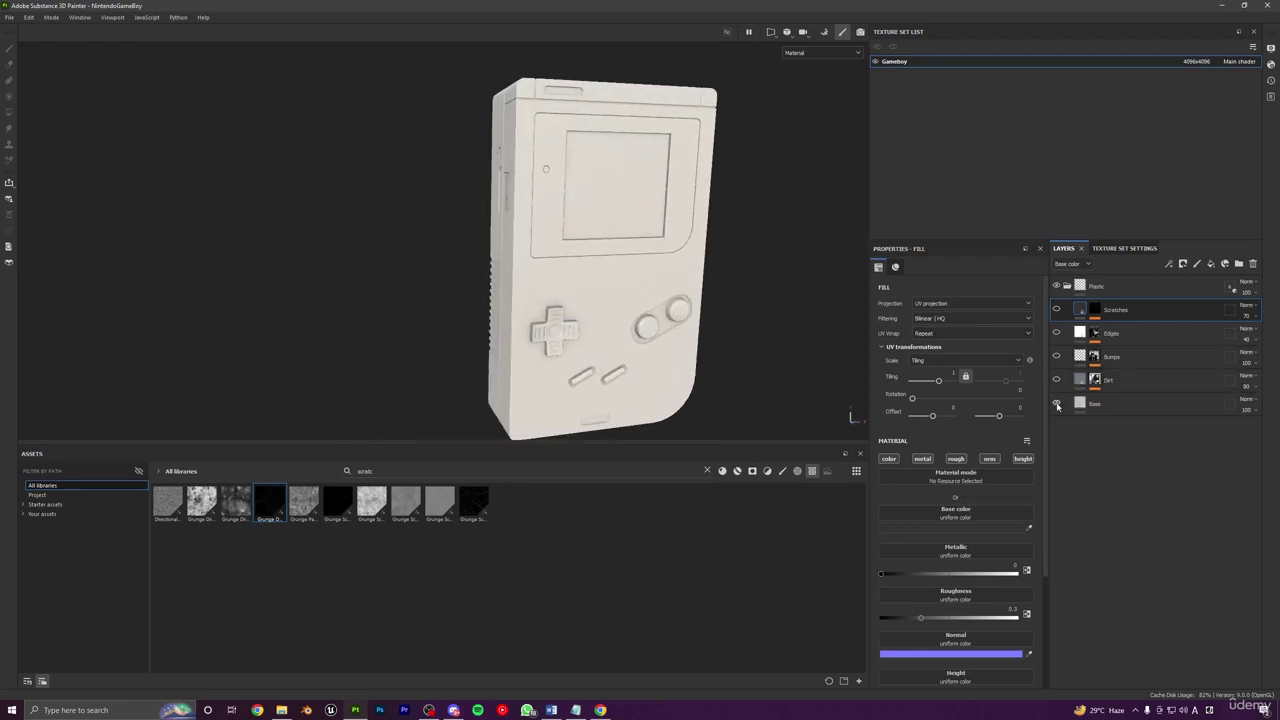
{"action": "left_click", "coordinate": [1057, 381]}
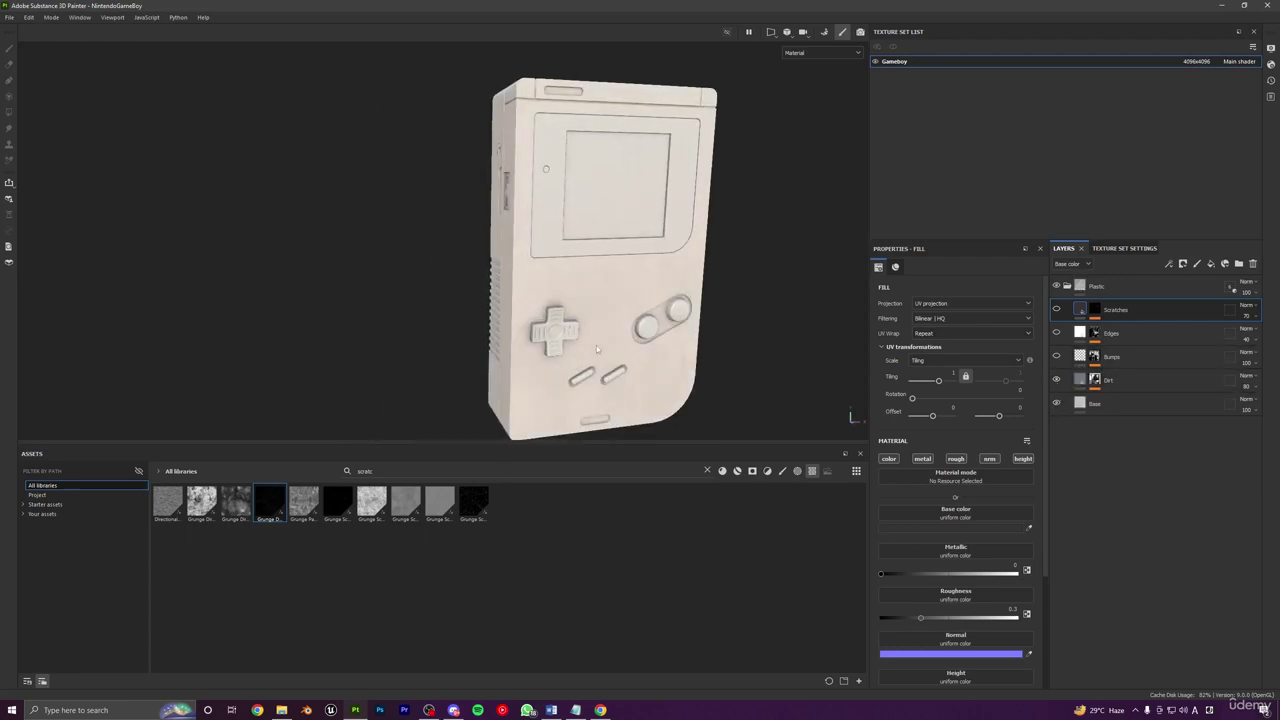
{"action": "left_click_drag", "start_coordinate": [596, 345], "coordinate": [620, 342], "text": "alt"}
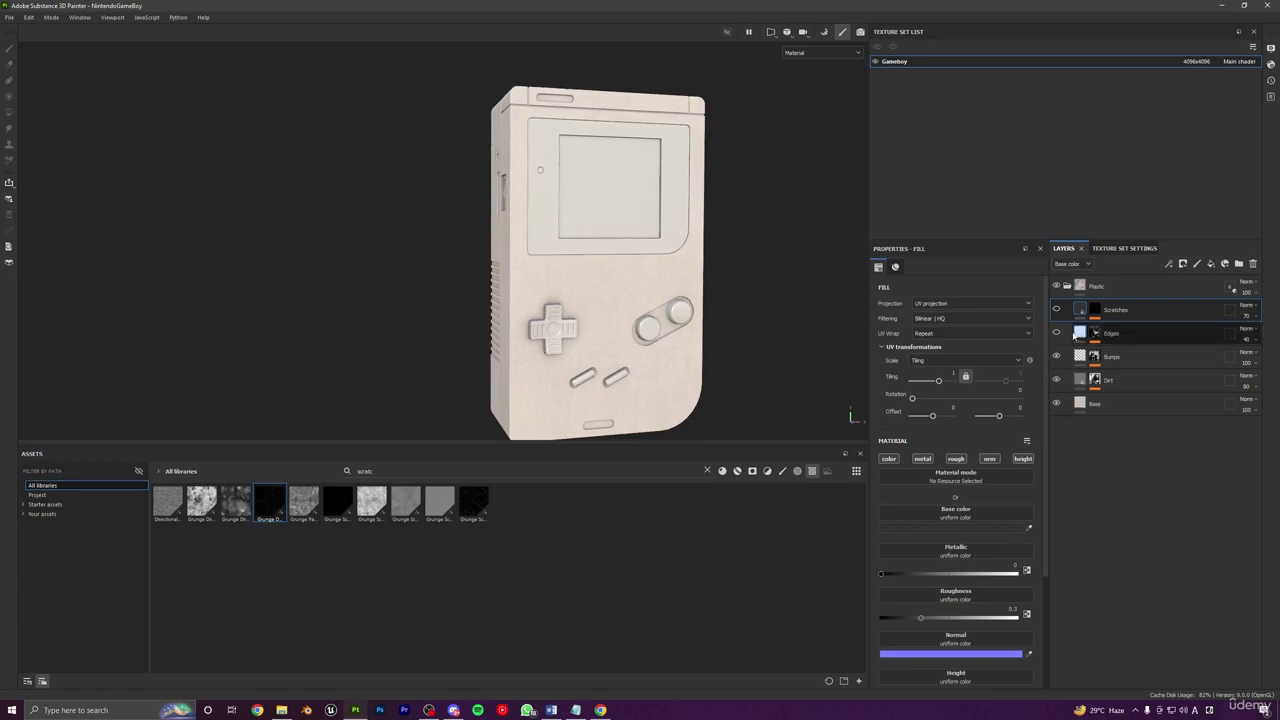
{"action": "left_click", "coordinate": [1057, 334]}
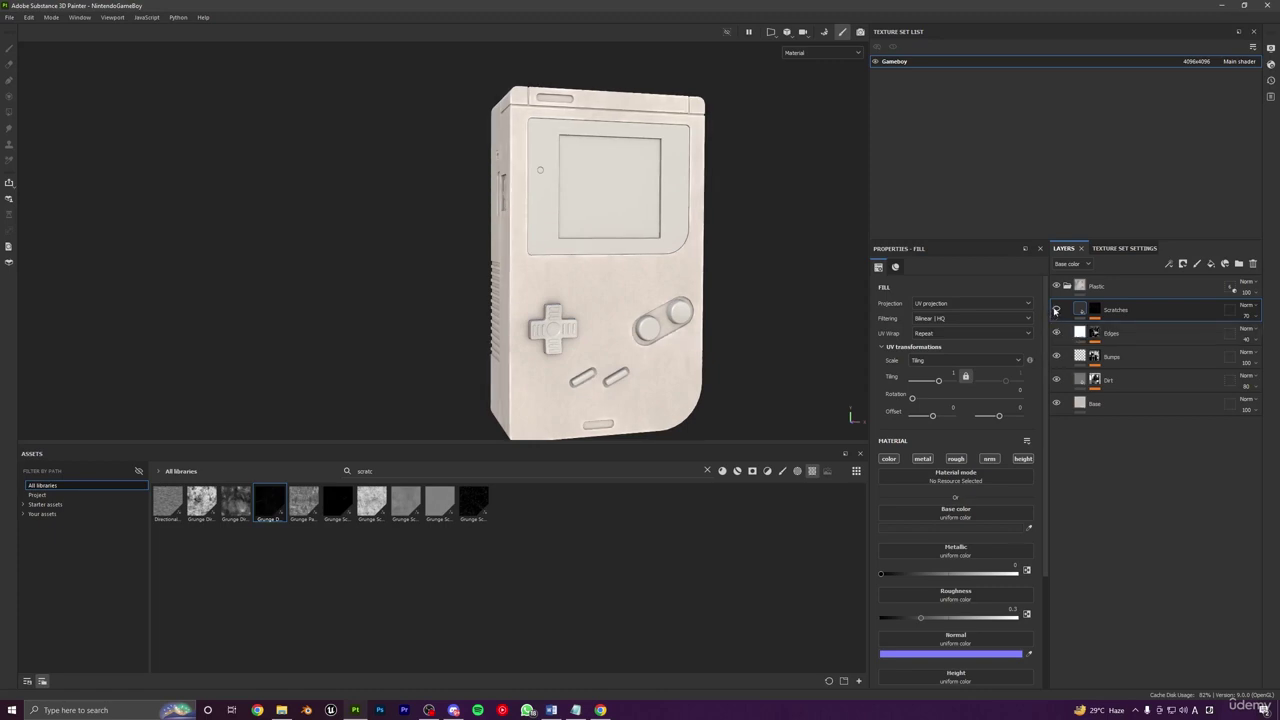
Step: Examine the plastic's scratches, bumps and reflections on the Game Boy from several angles and under rotated environment lighting
{"action": "scroll", "coordinate": [754, 366], "scroll_direction": "down", "scroll_amount": 2}
{"action": "left_click_drag", "start_coordinate": [692, 283], "coordinate": [620, 296], "text": "alt"}
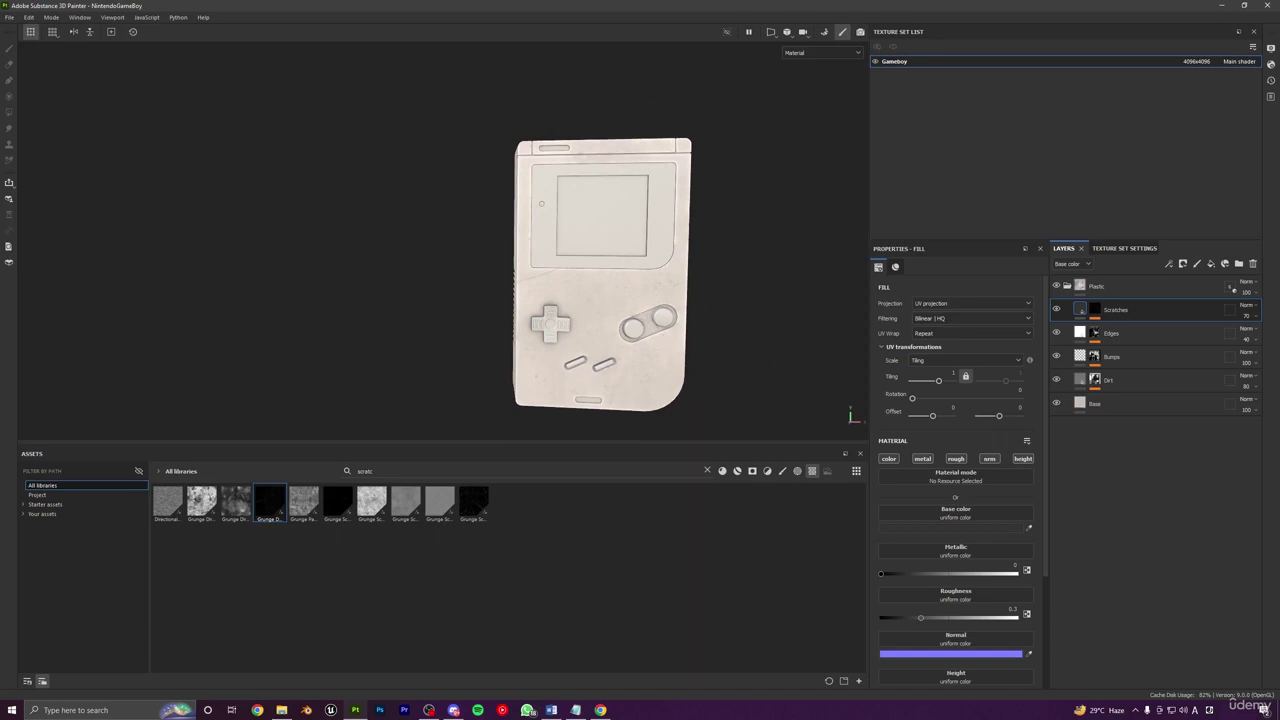
{"action": "scroll", "coordinate": [645, 360], "scroll_direction": "down", "scroll_amount": 2}
{"action": "scroll", "coordinate": [646, 358], "scroll_direction": "up", "scroll_amount": 3}
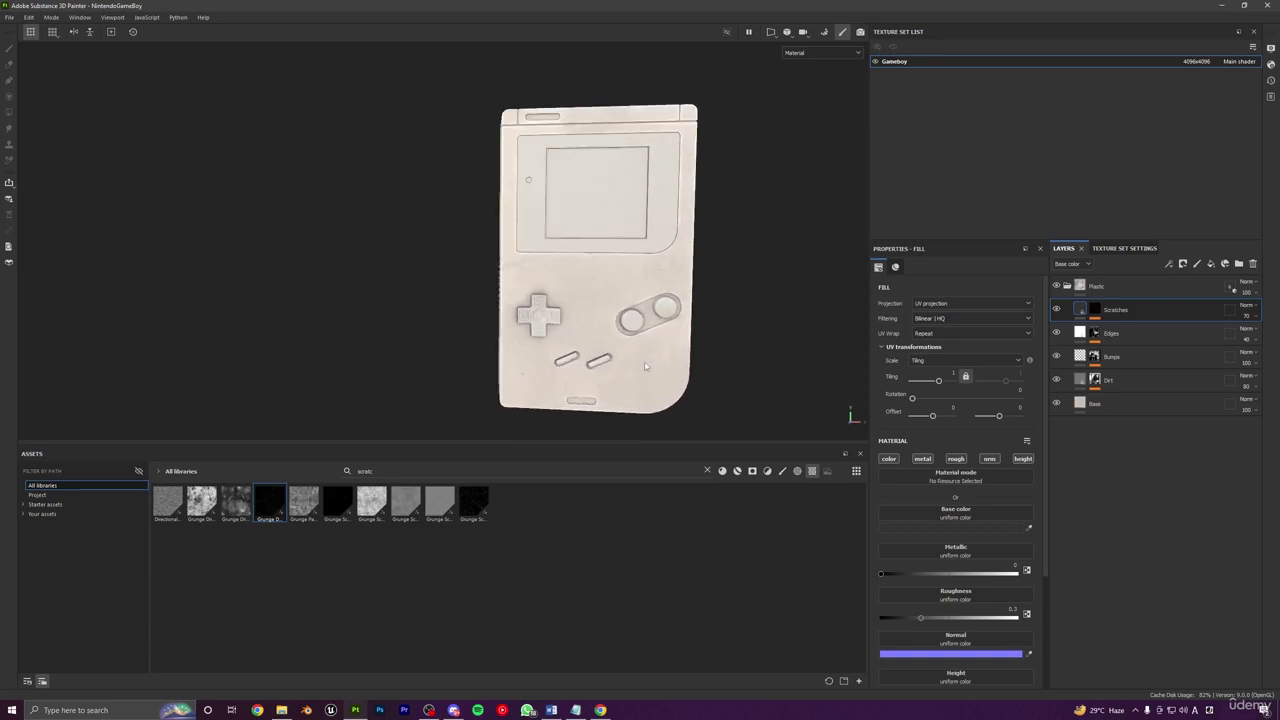
{"action": "middle_click_drag", "start_coordinate": [645, 371], "coordinate": [578, 315], "text": "alt"}
{"action": "scroll", "coordinate": [540, 294], "scroll_direction": "up", "scroll_amount": 2}
{"action": "left_click_drag", "start_coordinate": [540, 294], "coordinate": [550, 258], "text": "alt"}
{"action": "middle_click_drag", "start_coordinate": [550, 258], "coordinate": [566, 277], "text": "alt"}
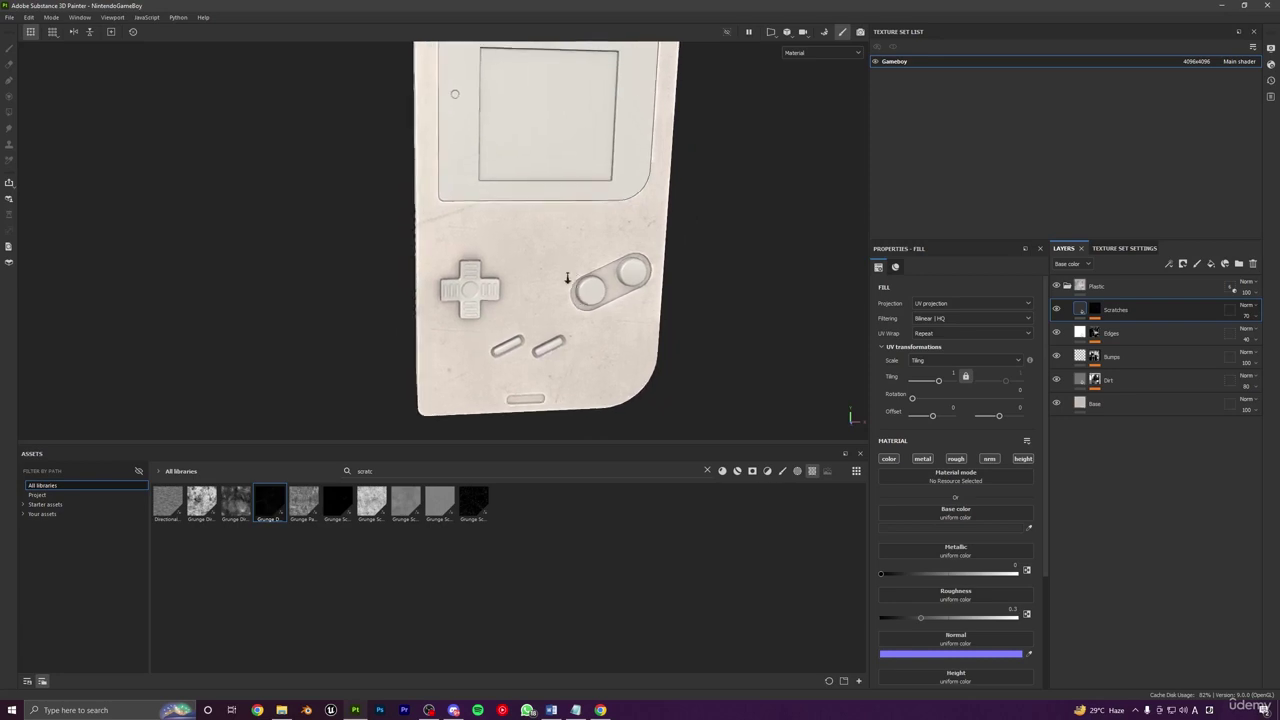
{"action": "scroll", "coordinate": [566, 277], "scroll_direction": "up", "scroll_amount": 2}
{"action": "left_click_drag", "start_coordinate": [616, 318], "coordinate": [624, 236], "text": "alt"}
{"action": "mouse_move", "coordinate": [624, 250]}
{"action": "right_mouse_down", "text": "shift"}
{"action": "mouse_move", "coordinate": [640, 268]}
{"action": "mouse_move", "coordinate": [610, 280]}
{"action": "mouse_move", "coordinate": [635, 286]}
{"action": "mouse_move", "coordinate": [606, 286]}
{"action": "mouse_move", "coordinate": [622, 286]}
{"action": "right_mouse_up", "text": "shift"}
{"action": "left_click_drag", "start_coordinate": [622, 287], "coordinate": [616, 274], "text": "alt"}
{"action": "right_click_drag", "start_coordinate": [590, 272], "coordinate": [603, 282], "text": "shift"}
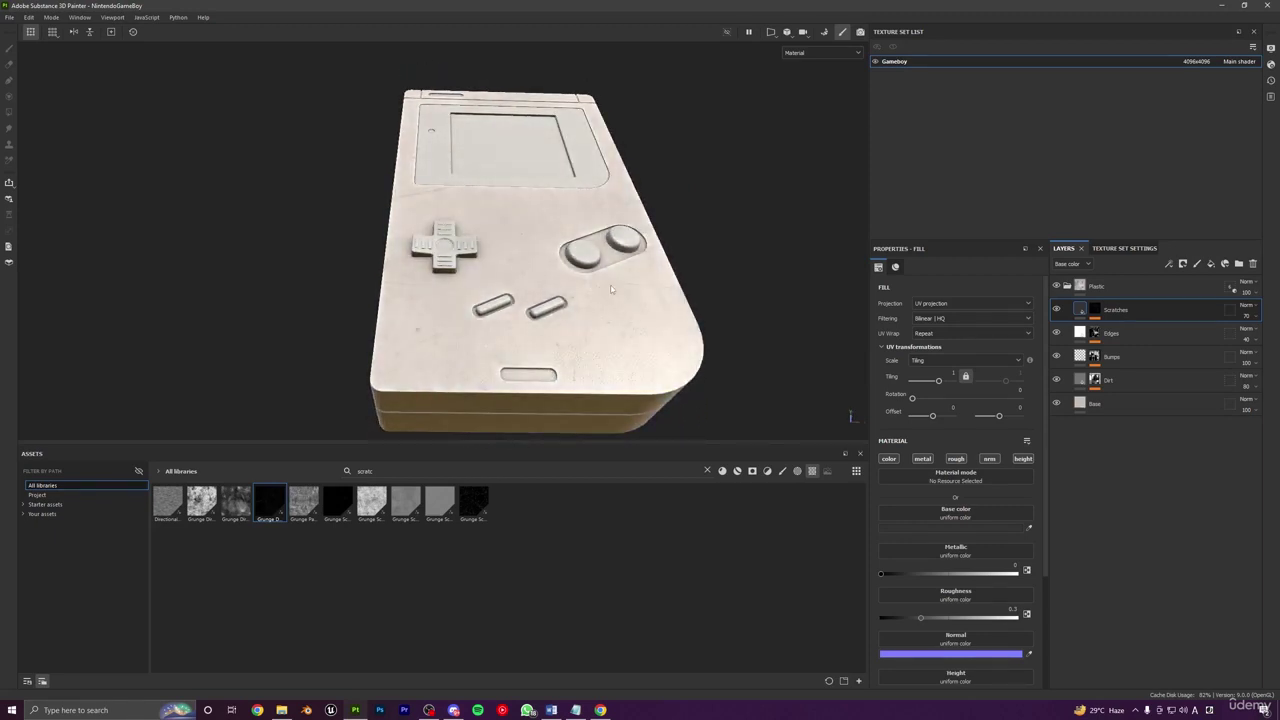
{"action": "left_click_drag", "start_coordinate": [603, 282], "coordinate": [596, 277], "text": "alt"}
{"action": "right_click_drag", "start_coordinate": [596, 277], "coordinate": [579, 280], "text": "shift"}
{"action": "left_click_drag", "start_coordinate": [580, 281], "coordinate": [585, 309], "text": "alt"}
{"action": "right_click_drag", "start_coordinate": [585, 309], "coordinate": [540, 300], "text": "shift"}
{"action": "left_click_drag", "start_coordinate": [540, 275], "coordinate": [546, 301], "text": "alt"}
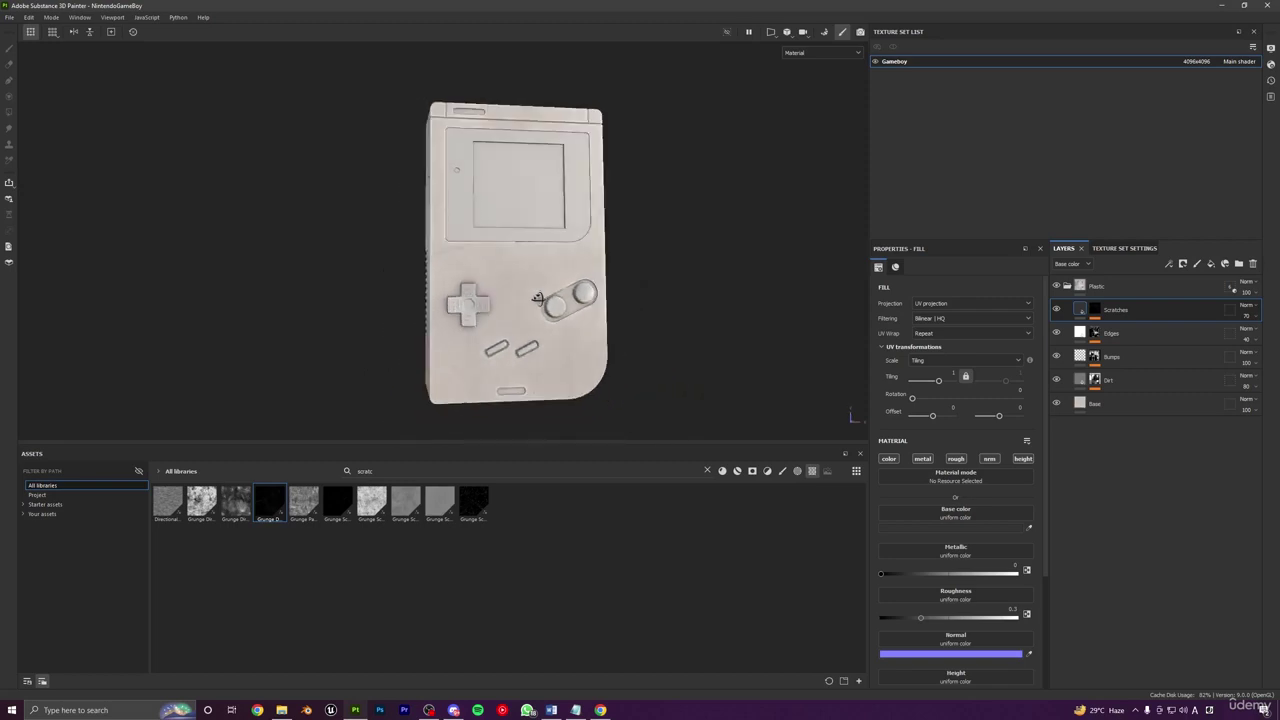
{"action": "right_click_drag", "start_coordinate": [546, 301], "coordinate": [645, 307], "text": "shift"}
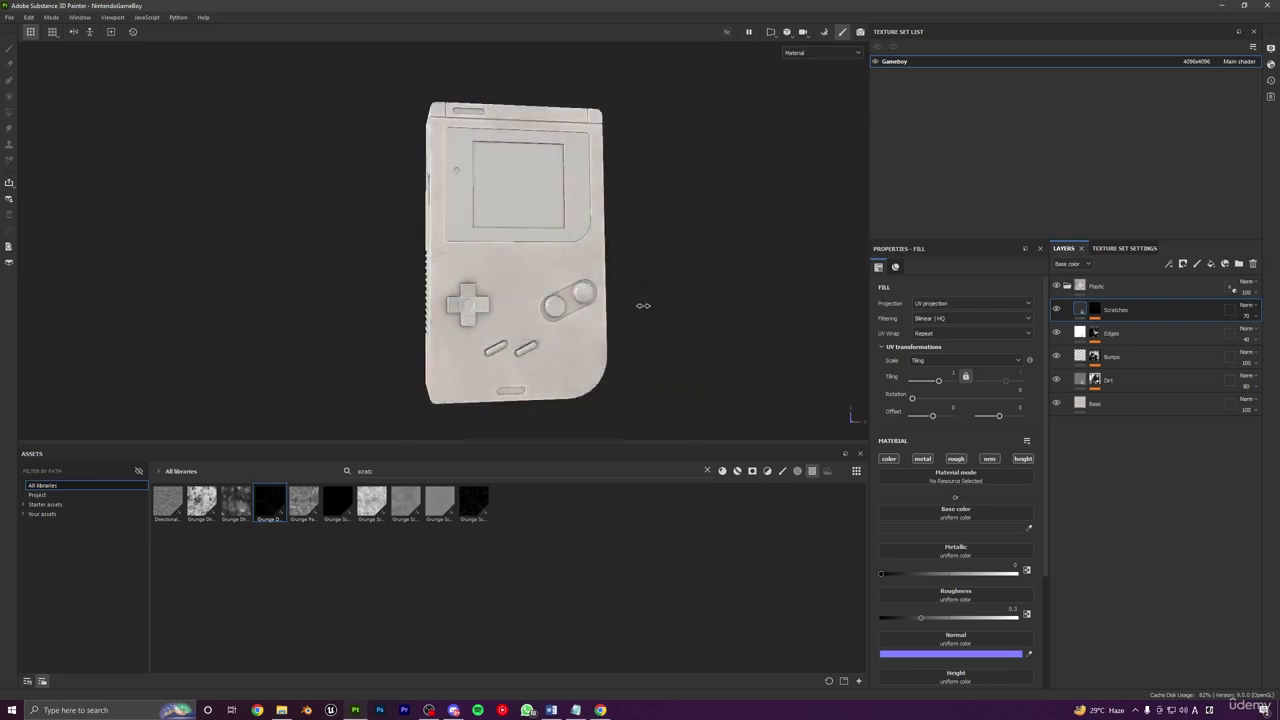
{"action": "left_click_drag", "start_coordinate": [645, 308], "coordinate": [789, 314], "text": "alt"}
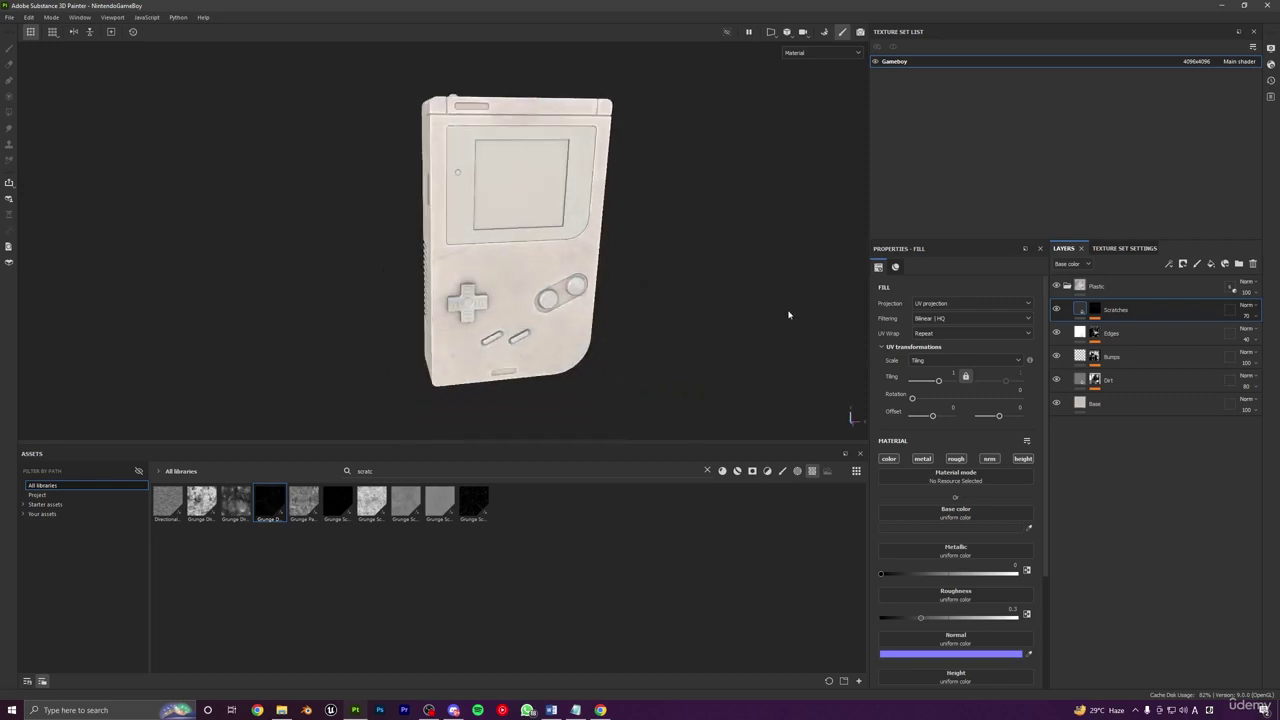
Step: Add a fill layer named RoughnessVariation above Scratches, keeping only its roughness channel active and setting roughness to 0.4
{"action": "left_click", "coordinate": [1210, 266]}
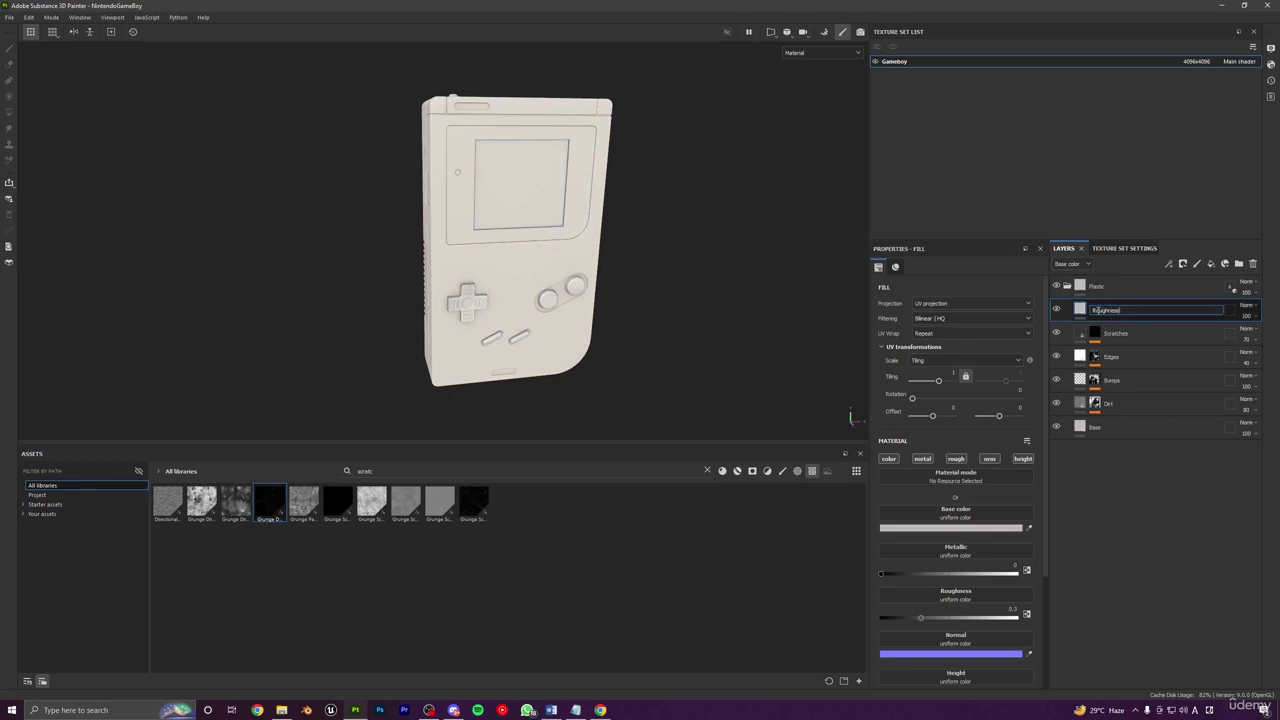
{"action": "type", "text": "RoughnessVariation"}
{"action": "key", "text": "Return"}
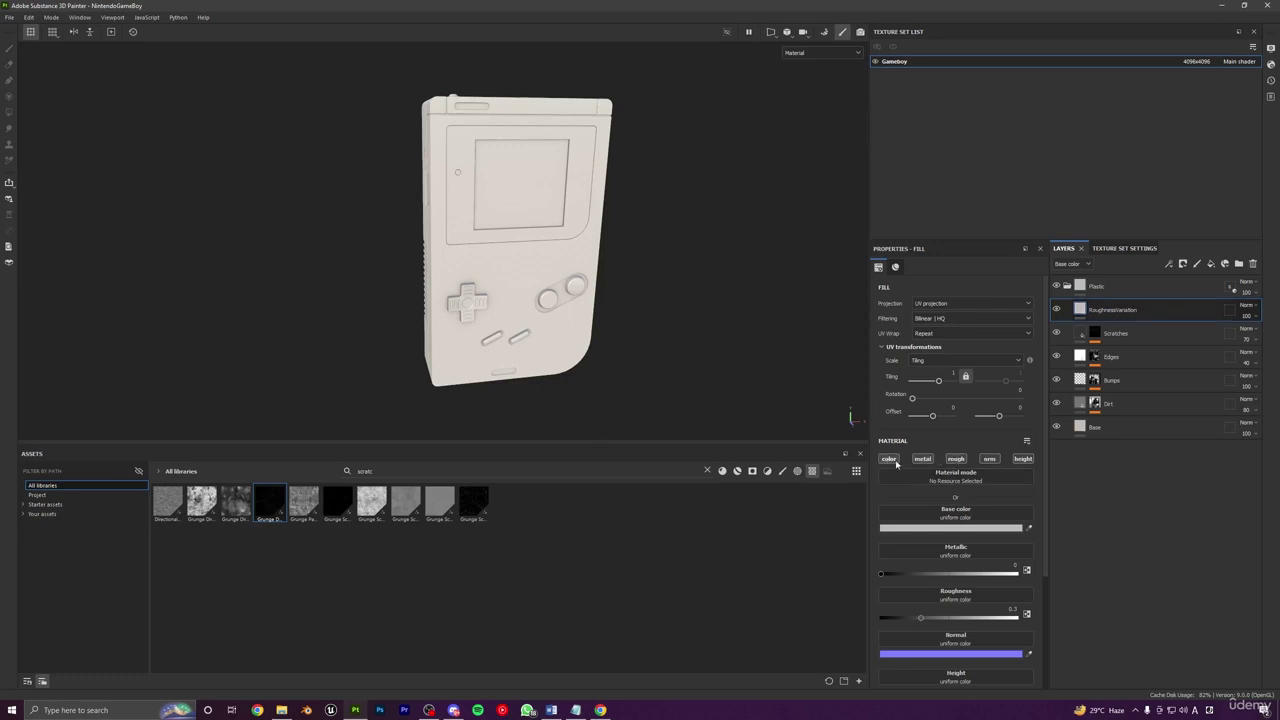
{"action": "left_click", "coordinate": [955, 459]}
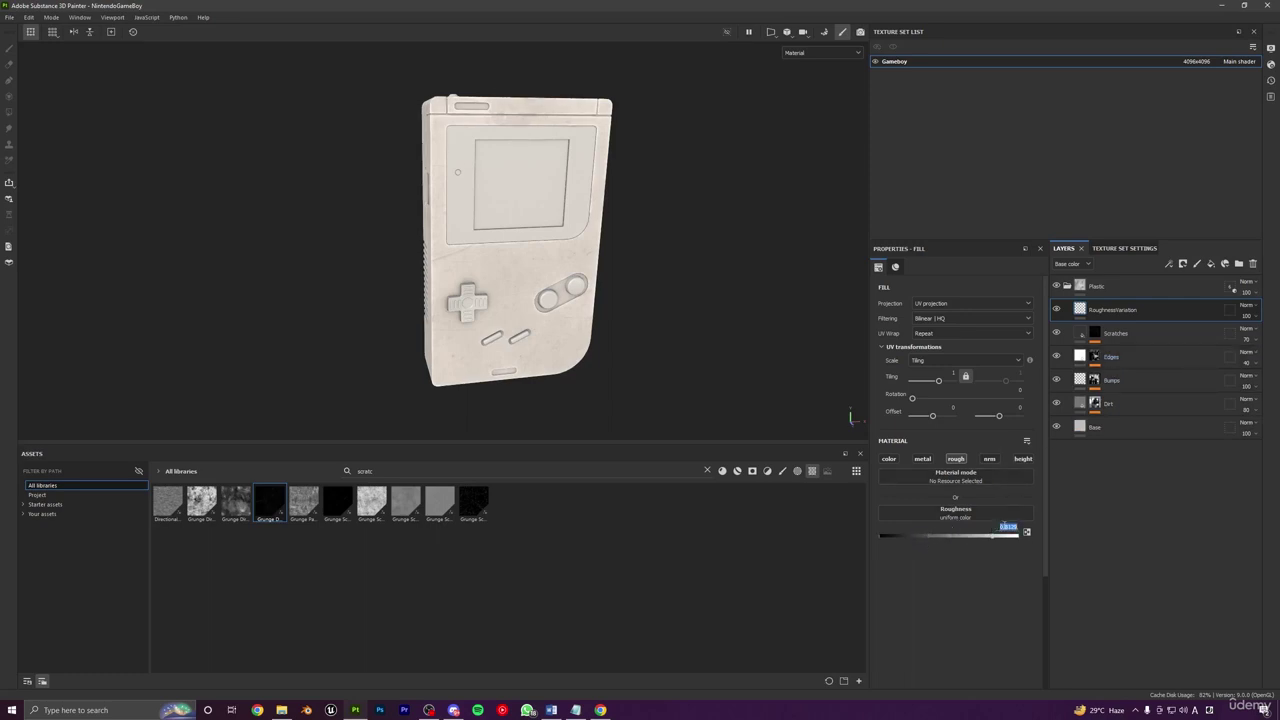
Step: Set the Base layer's roughness to 0.25 and check the shine on the model
{"action": "left_click", "coordinate": [1073, 432]}
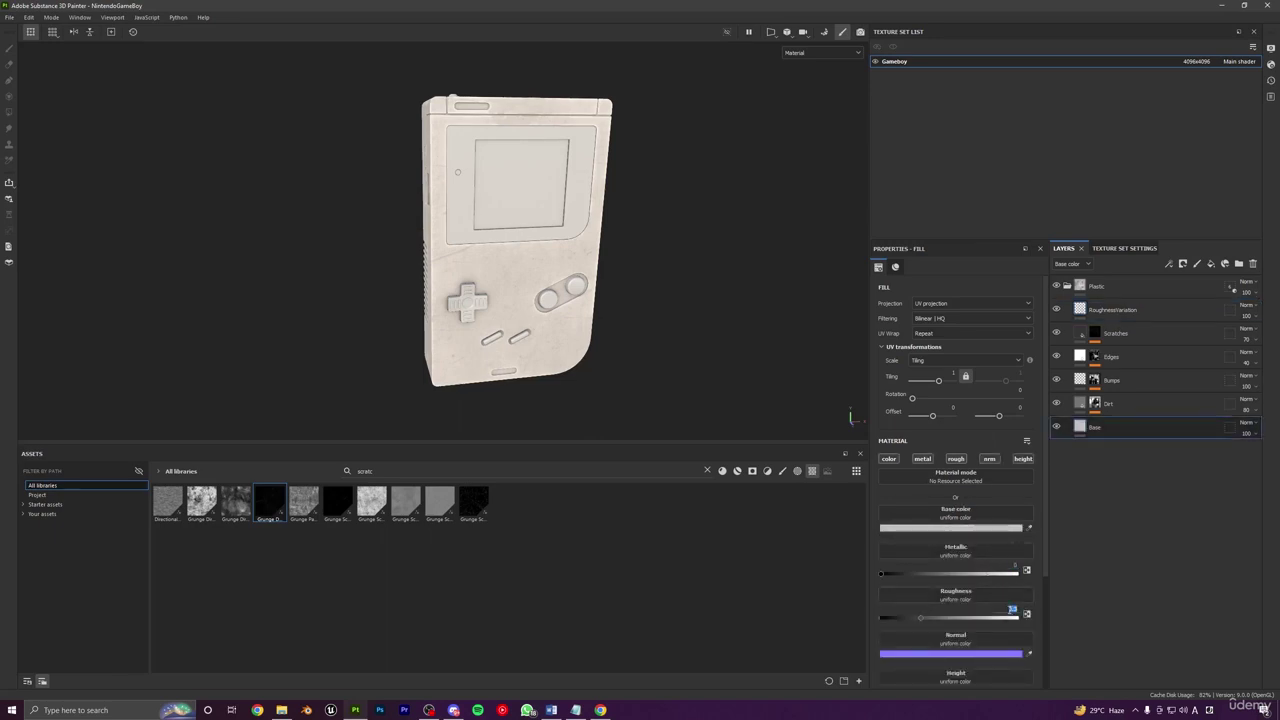
{"action": "scroll", "coordinate": [545, 278], "scroll_direction": "up", "scroll_amount": 3}
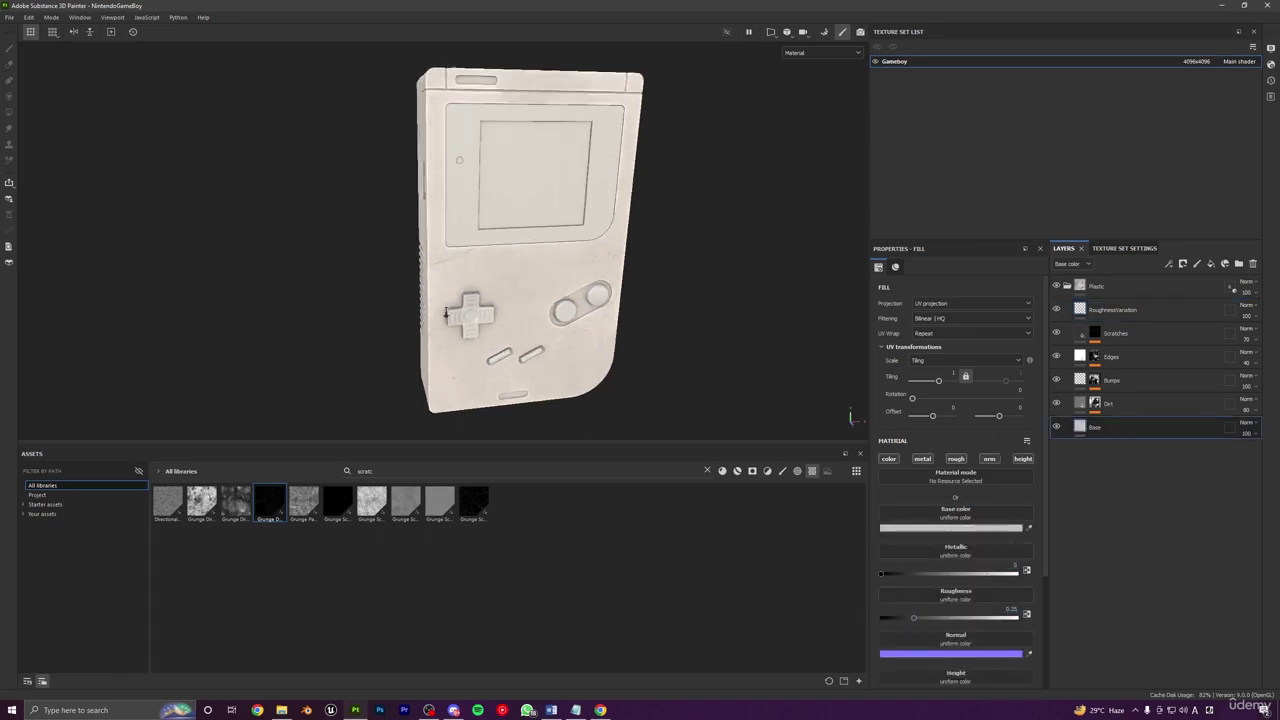
{"action": "left_click_drag", "start_coordinate": [550, 275], "coordinate": [482, 280], "text": "alt"}
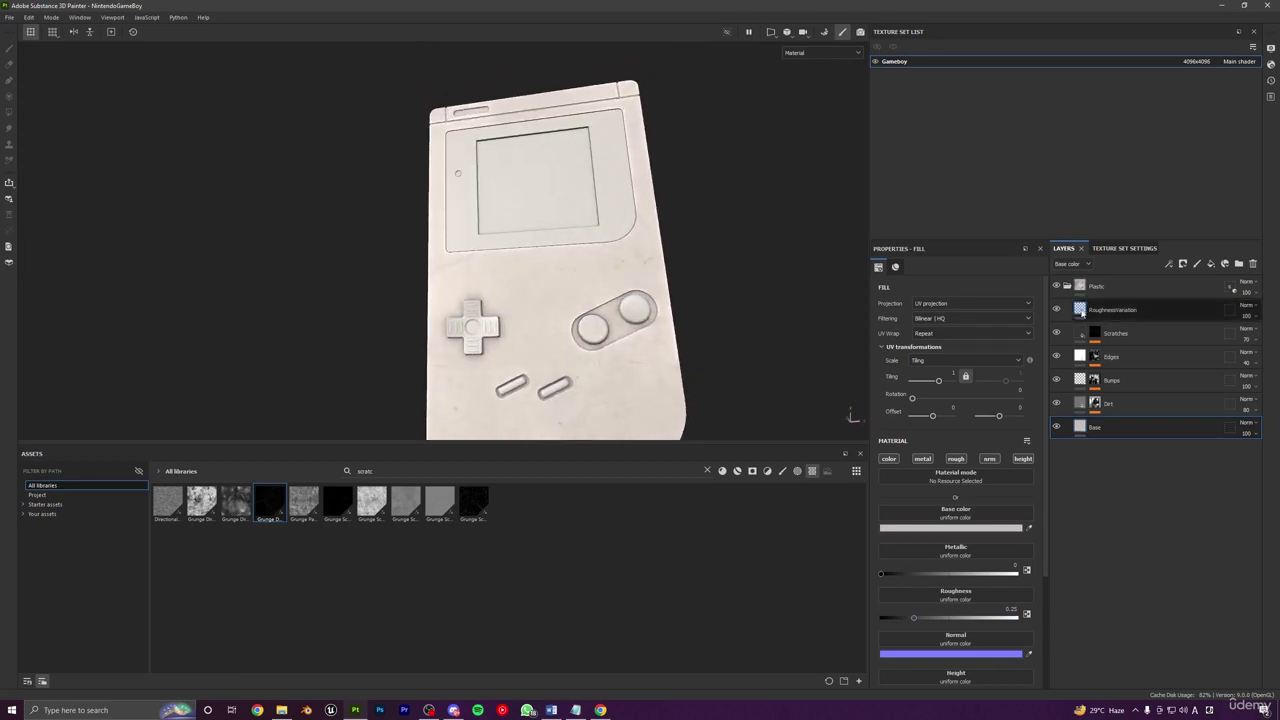
Step: Give the RoughnessVariation layer a black mask and add a fill effect to that mask
{"action": "left_click", "coordinate": [1059, 311]}
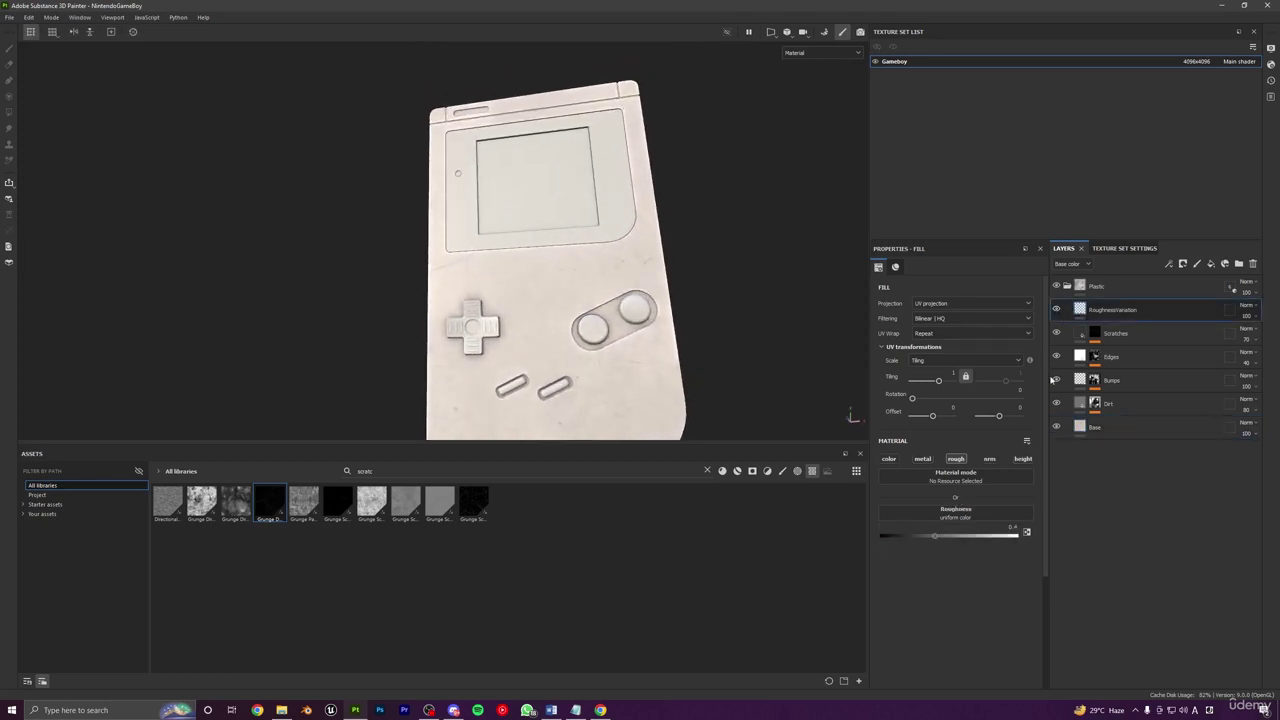
{"action": "left_click", "coordinate": [1183, 264]}
{"action": "left_click", "coordinate": [1186, 284]}
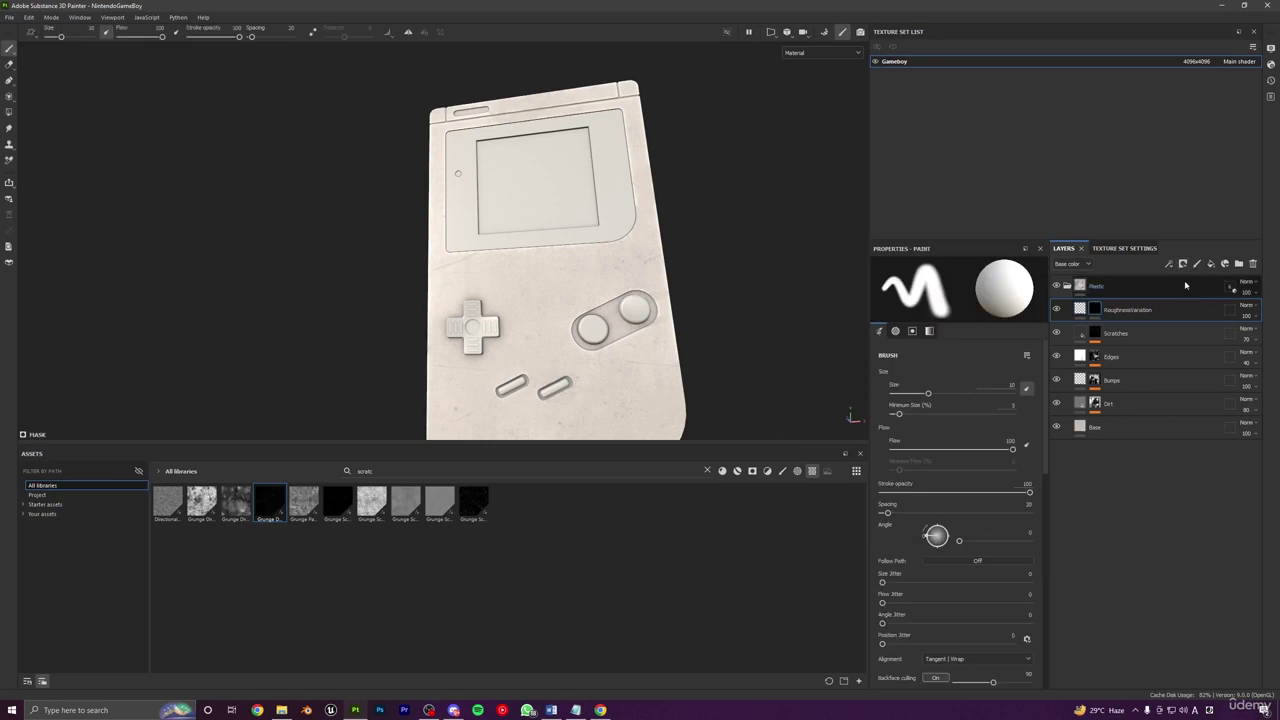
{"action": "left_click", "coordinate": [1169, 264]}
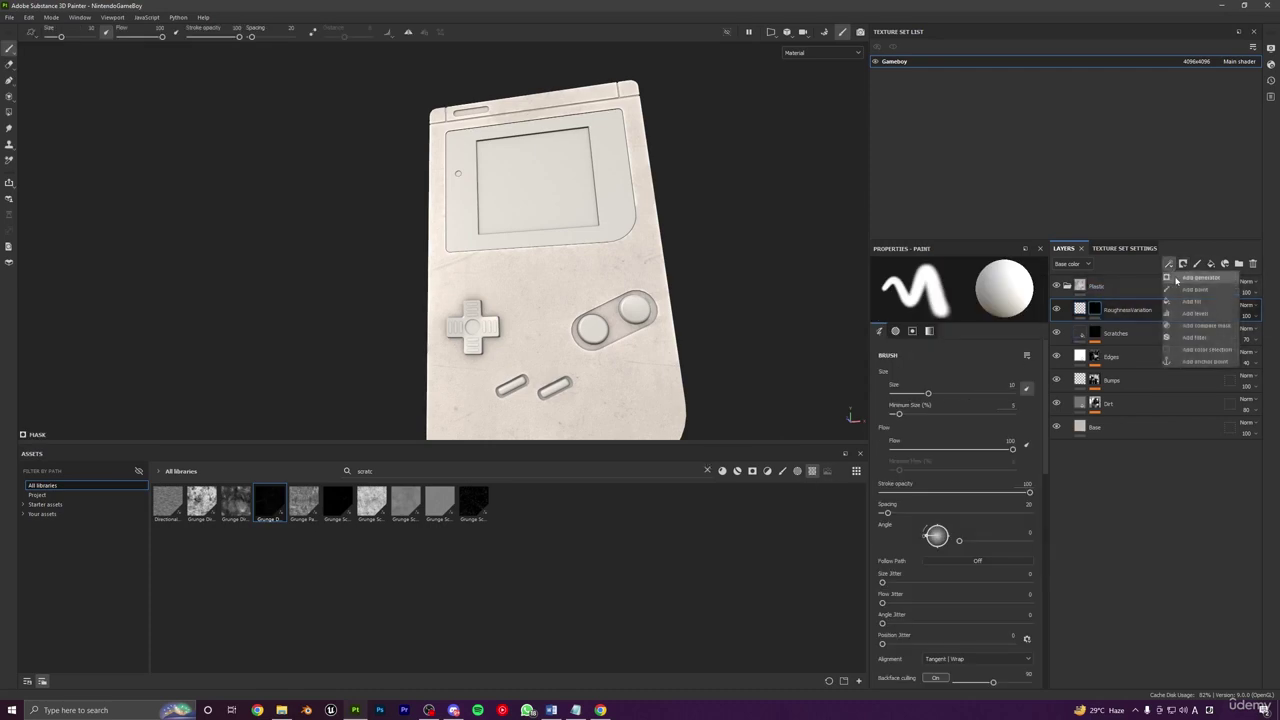
{"action": "left_click", "coordinate": [1193, 310]}
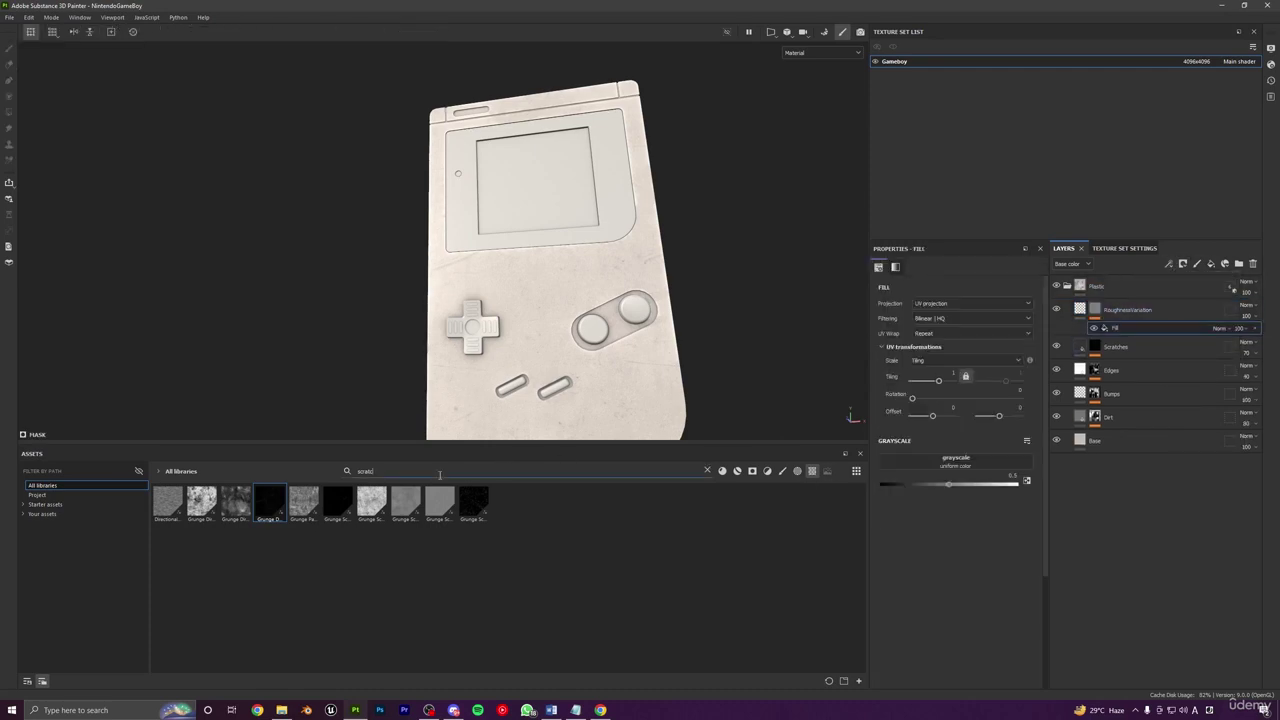
Step: Search the assets for grunge and apply Grunge Map 007 to the fill in the RoughnessVariation mask
{"action": "type", "text": "grunge"}
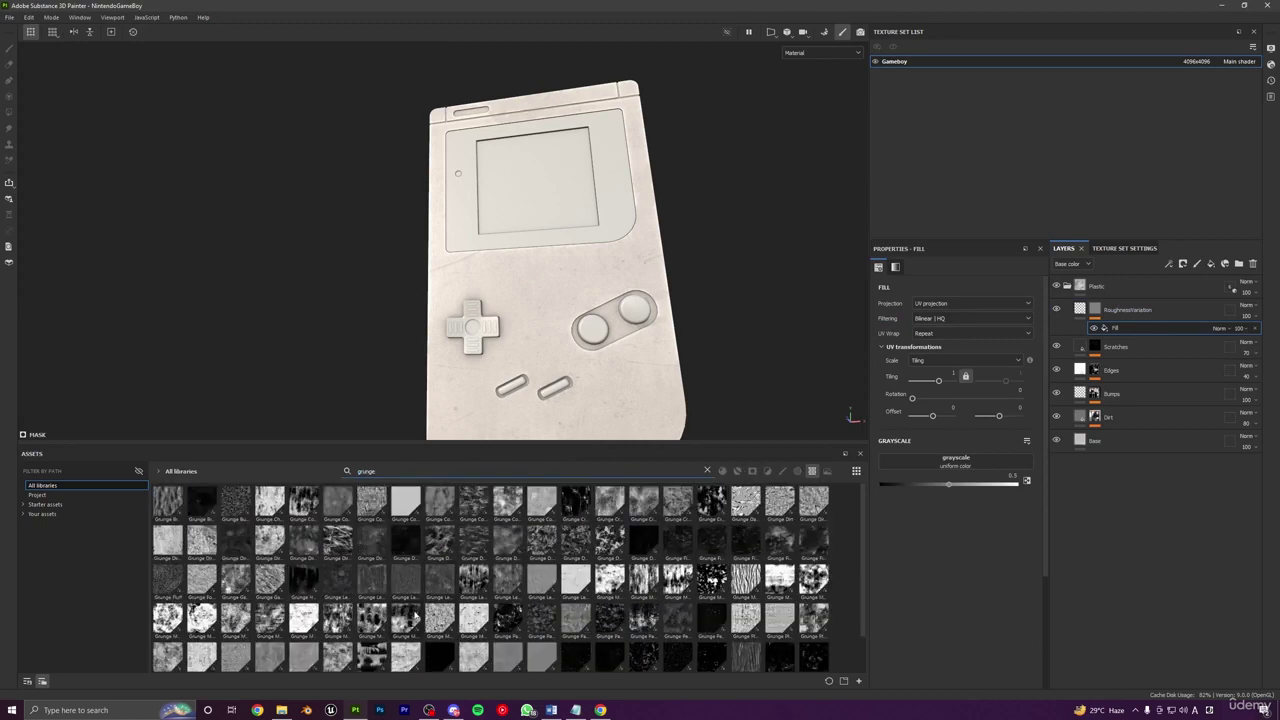
{"action": "mouse_move", "coordinate": [415, 618]}
{"action": "mouse_move", "coordinate": [368, 616]}
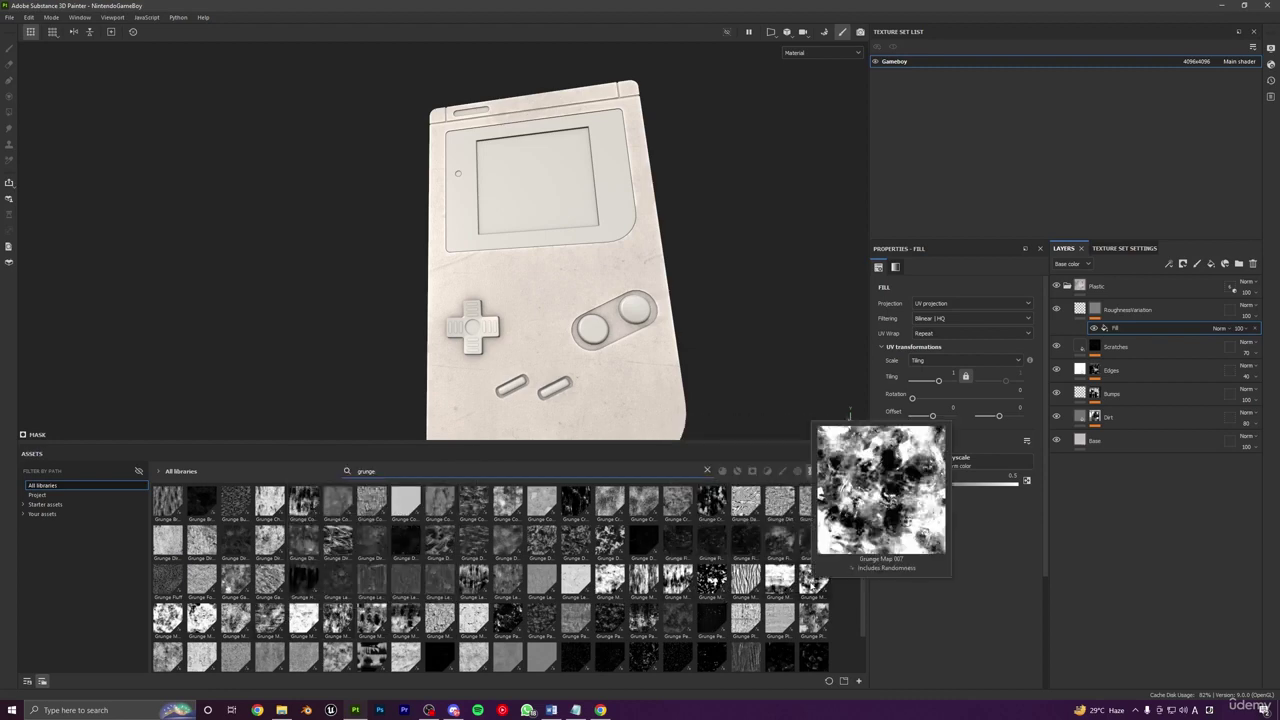
{"action": "left_click_drag", "start_coordinate": [813, 578], "coordinate": [925, 467]}
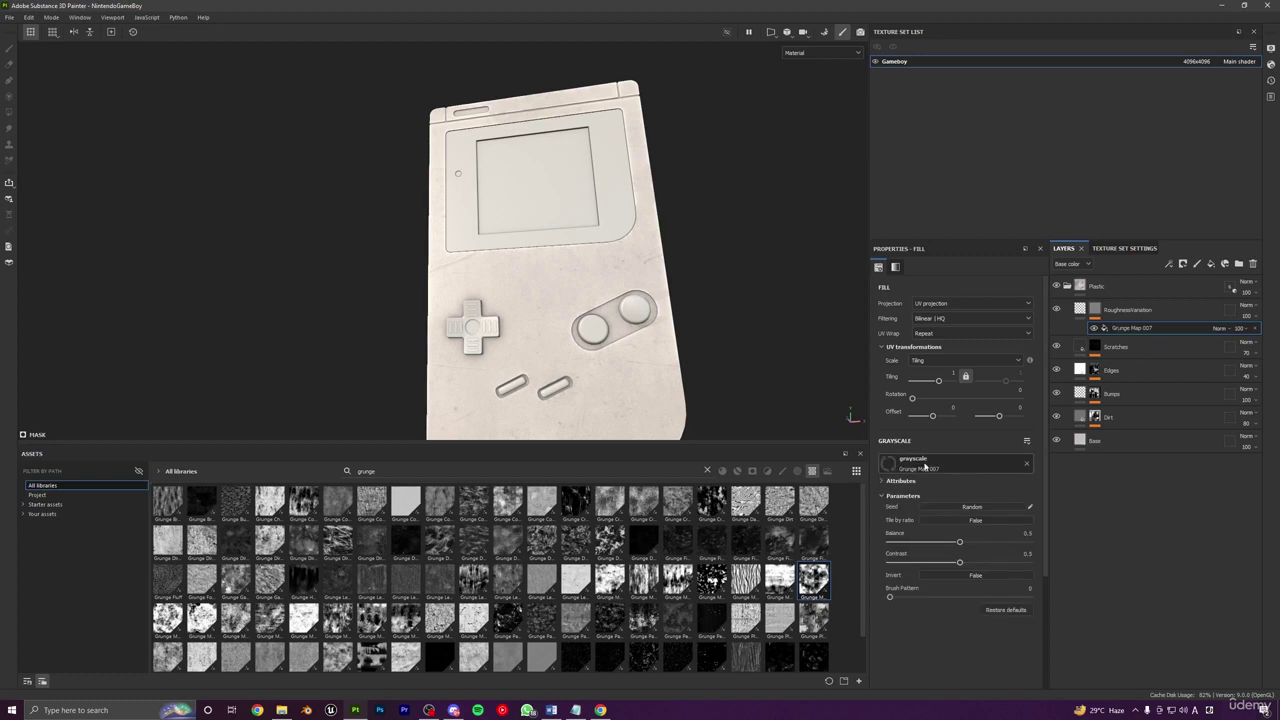
Step: Examine the roughness variation on the Game Boy's front from several angles and under rotated environment lighting
{"action": "left_click_drag", "start_coordinate": [716, 422], "coordinate": [613, 362], "text": "alt"}
{"action": "scroll", "coordinate": [634, 318], "scroll_direction": "up", "scroll_amount": 3}
{"action": "right_click_drag", "start_coordinate": [613, 362], "coordinate": [609, 364], "text": "shift"}
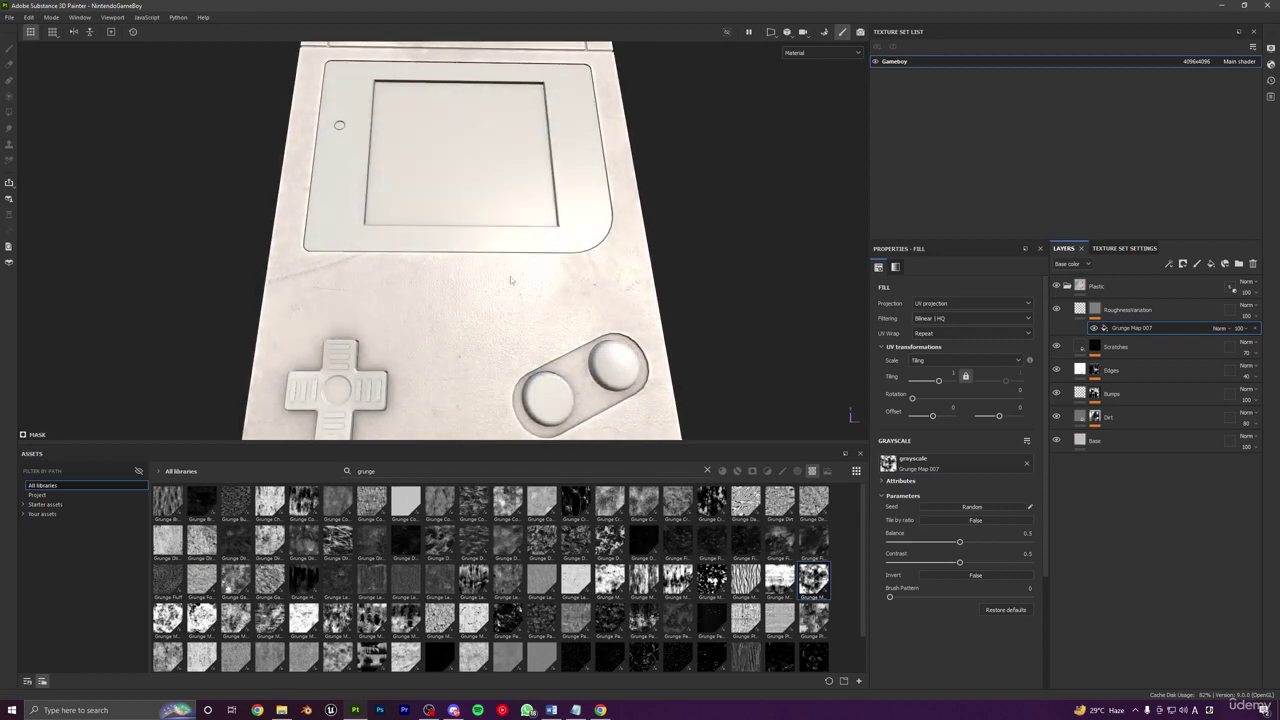
{"action": "middle_click_drag", "start_coordinate": [563, 300], "coordinate": [627, 150], "text": "alt"}
{"action": "left_click_drag", "start_coordinate": [572, 352], "coordinate": [573, 322], "text": "alt"}
{"action": "right_click_drag", "start_coordinate": [580, 330], "coordinate": [617, 332], "text": "shift"}
{"action": "middle_click_drag", "start_coordinate": [622, 178], "coordinate": [629, 272], "text": "alt"}
{"action": "left_click_drag", "start_coordinate": [629, 272], "coordinate": [634, 290], "text": "alt"}
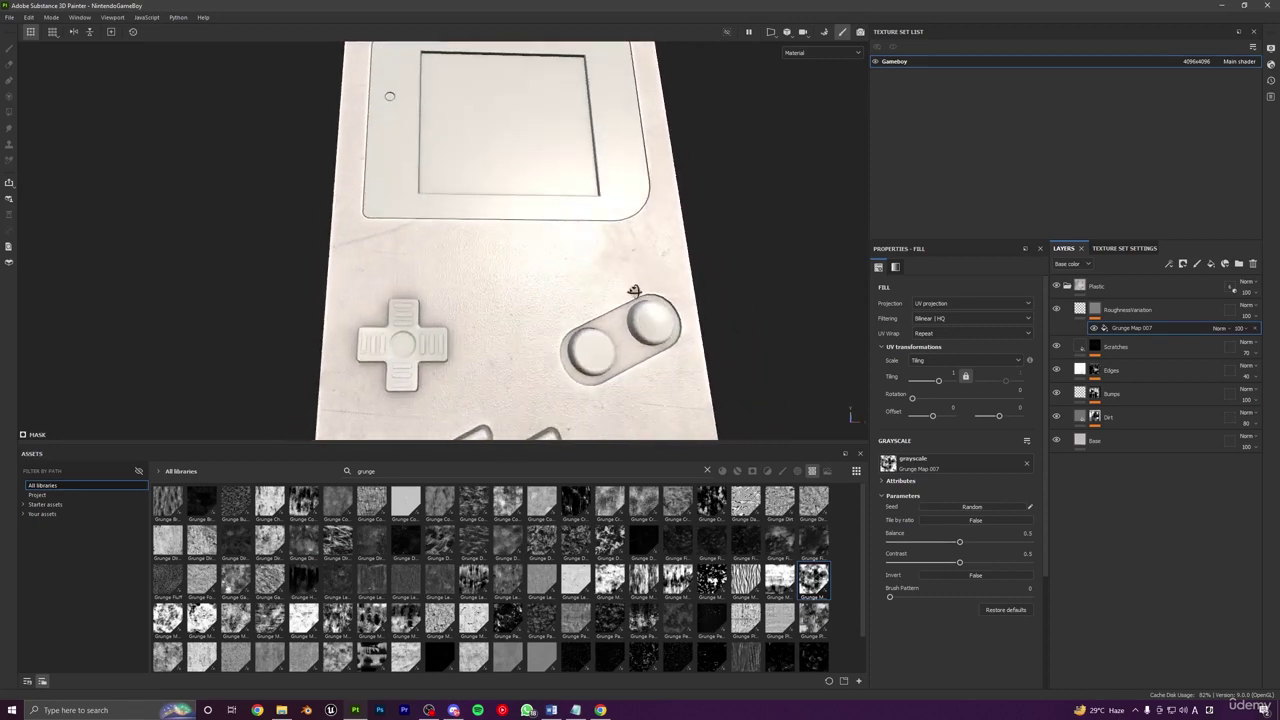
Step: Check the RoughnessVariation mask alone on the model, switch its fill to Tri-planar projection, and return to the material display
{"action": "left_click", "coordinate": [832, 50]}
{"action": "left_click", "coordinate": [814, 161]}
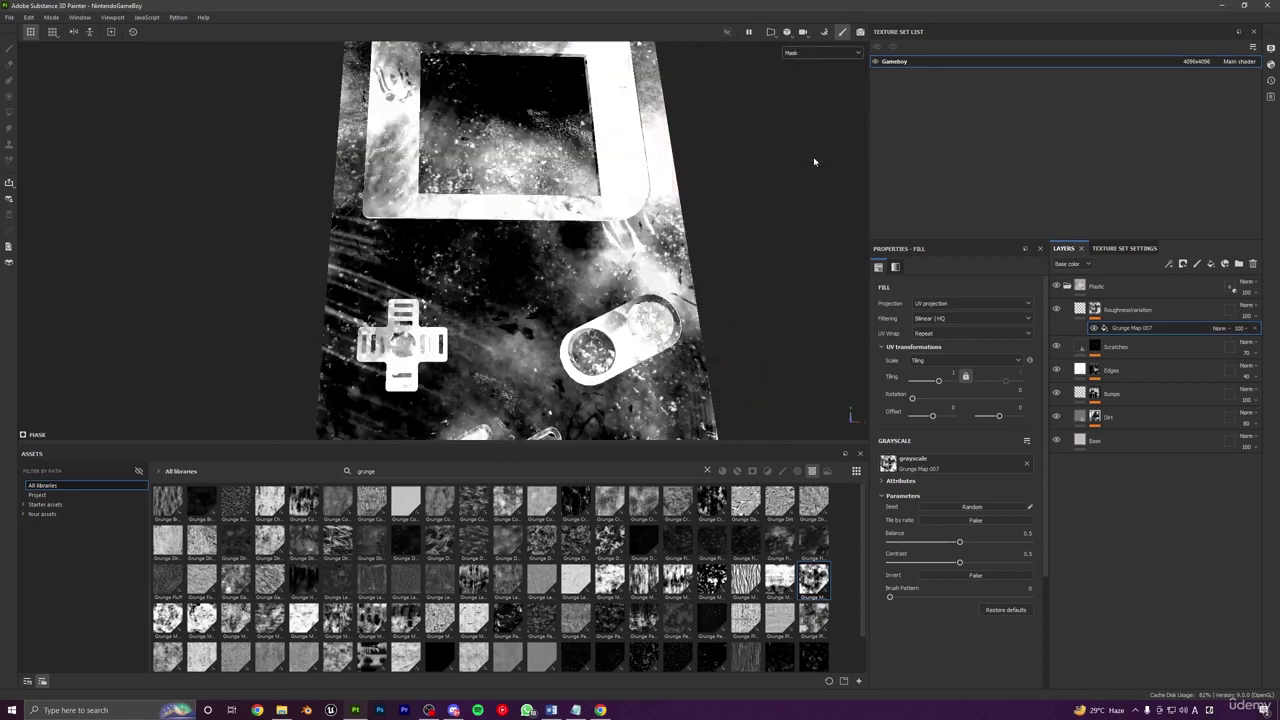
{"action": "scroll", "coordinate": [545, 178], "scroll_direction": "down", "scroll_amount": 5}
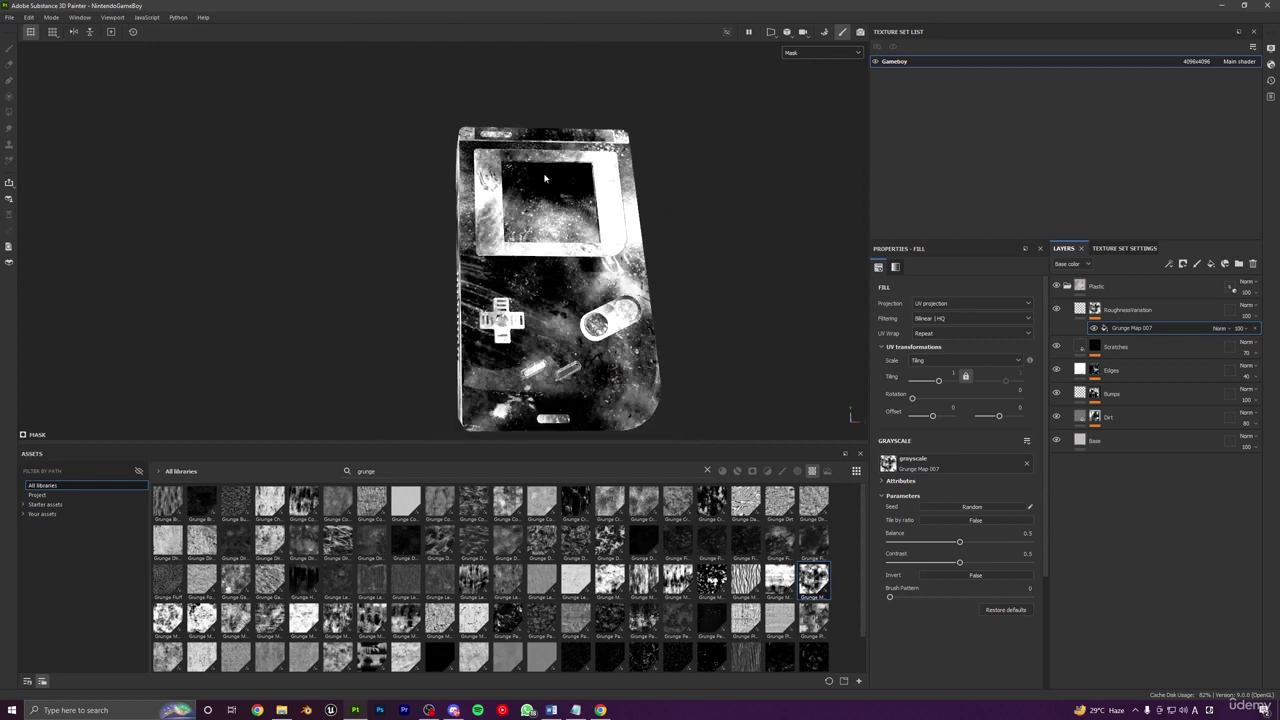
{"action": "left_click", "coordinate": [1014, 303]}
{"action": "left_click", "coordinate": [938, 326]}
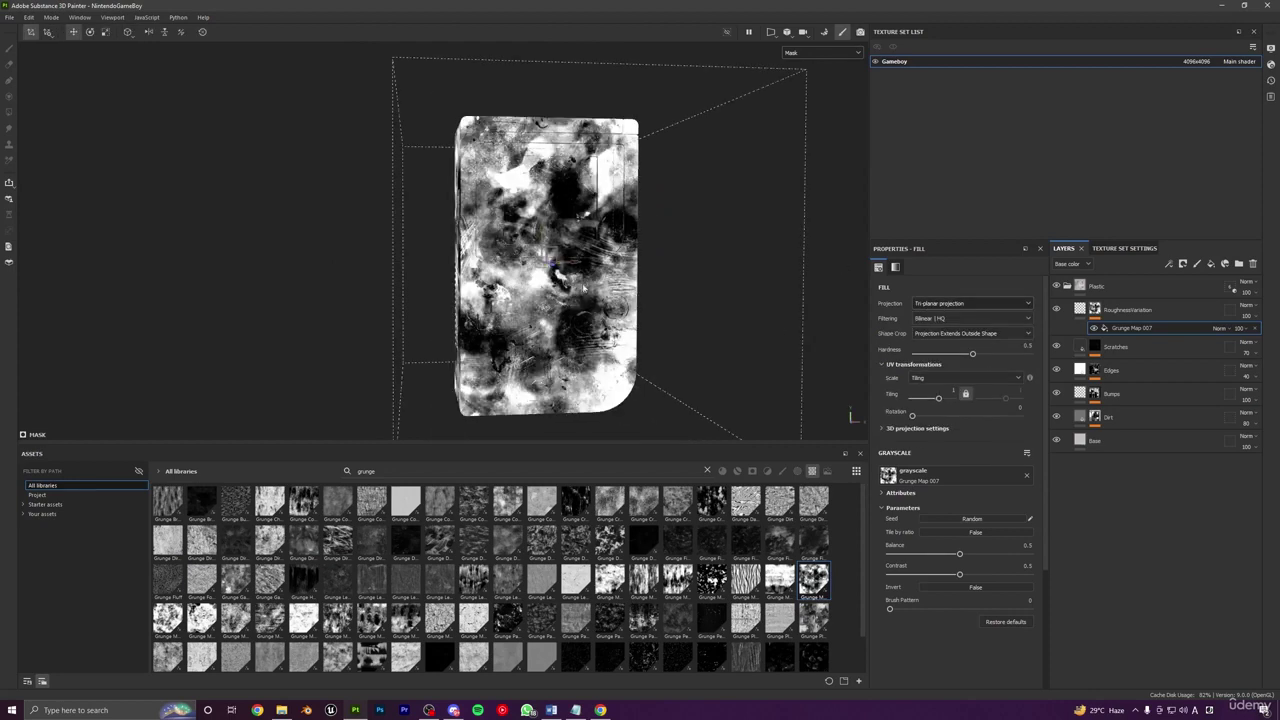
{"action": "left_click_drag", "start_coordinate": [584, 288], "coordinate": [430, 349], "text": "alt"}
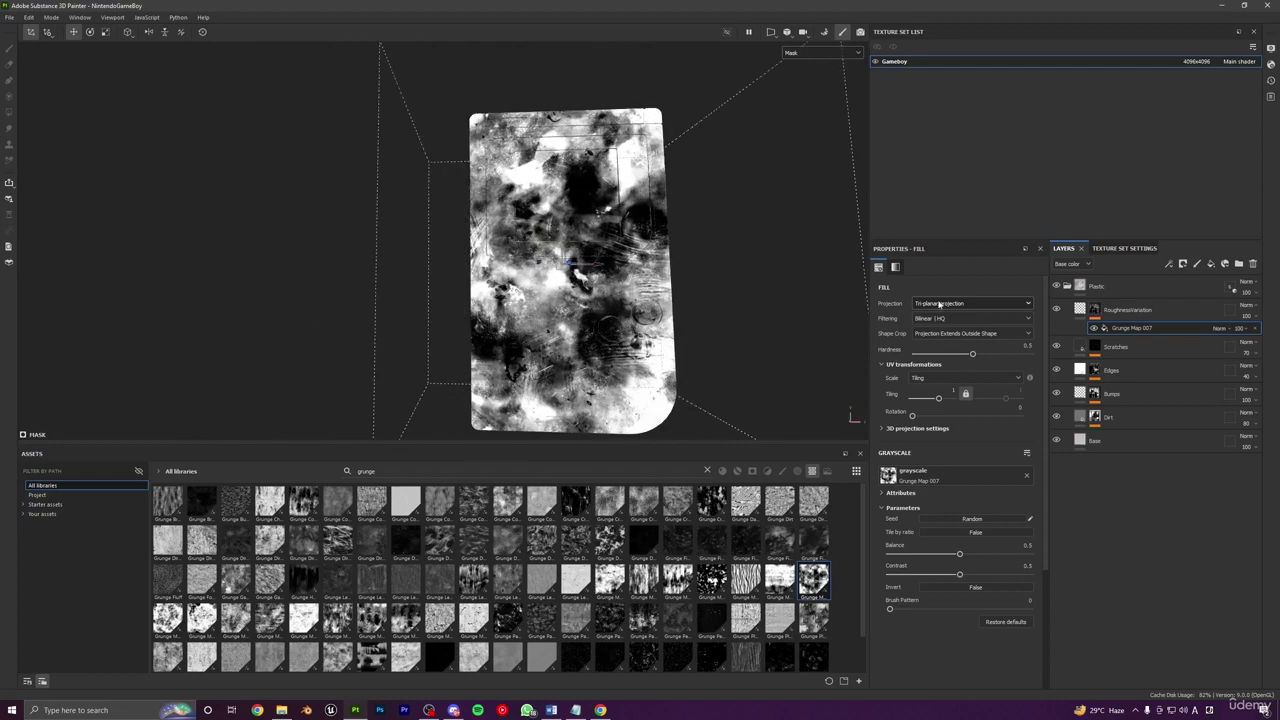
{"action": "key", "text": "m"}
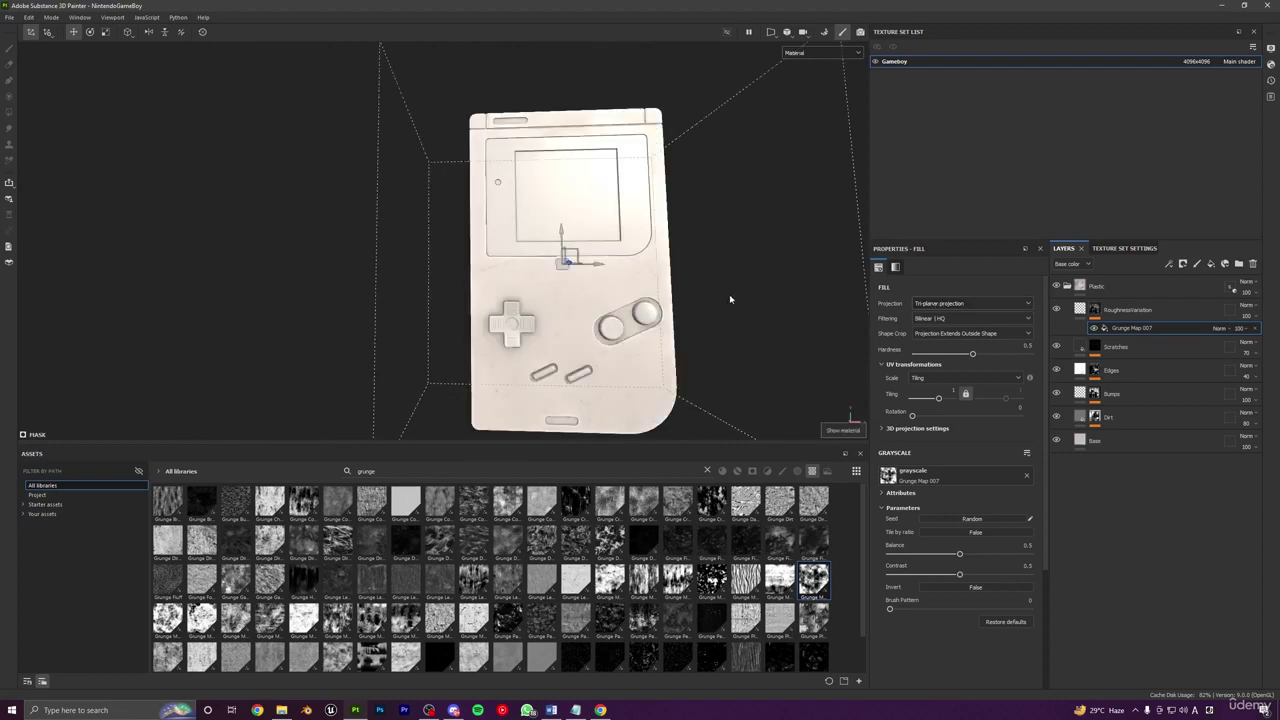
Step: Compare the lower front's shine under rotated lighting with the RoughnessVariation layer hidden and shown
{"action": "left_click_drag", "start_coordinate": [729, 294], "coordinate": [658, 258], "text": "alt"}
{"action": "right_click_drag", "start_coordinate": [661, 243], "coordinate": [628, 368], "text": "alt"}
{"action": "left_click_drag", "start_coordinate": [640, 268], "coordinate": [634, 297], "text": "alt"}
{"action": "right_click_drag", "start_coordinate": [634, 297], "coordinate": [691, 299], "text": "shift"}
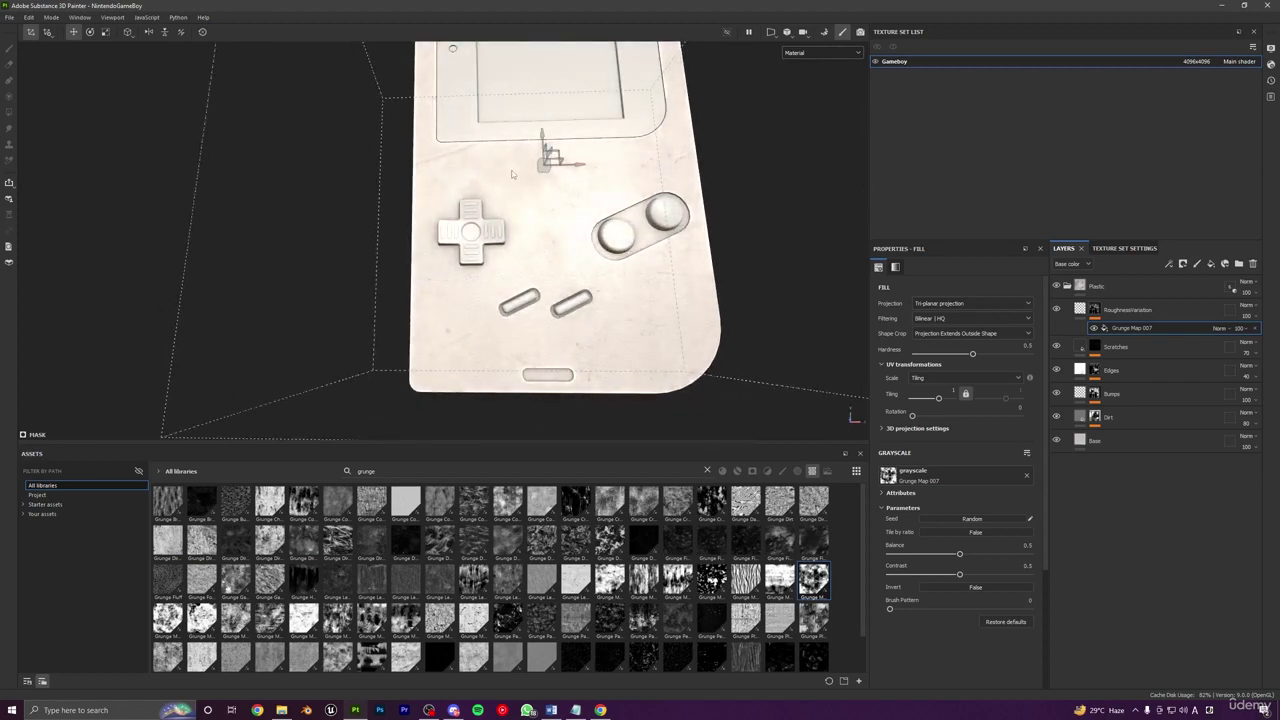
{"action": "mouse_move", "coordinate": [495, 190]}
{"action": "right_mouse_down", "text": "shift"}
{"action": "mouse_move", "coordinate": [548, 230]}
{"action": "mouse_move", "coordinate": [621, 256]}
{"action": "mouse_move", "coordinate": [609, 252]}
{"action": "right_mouse_up", "text": "shift"}
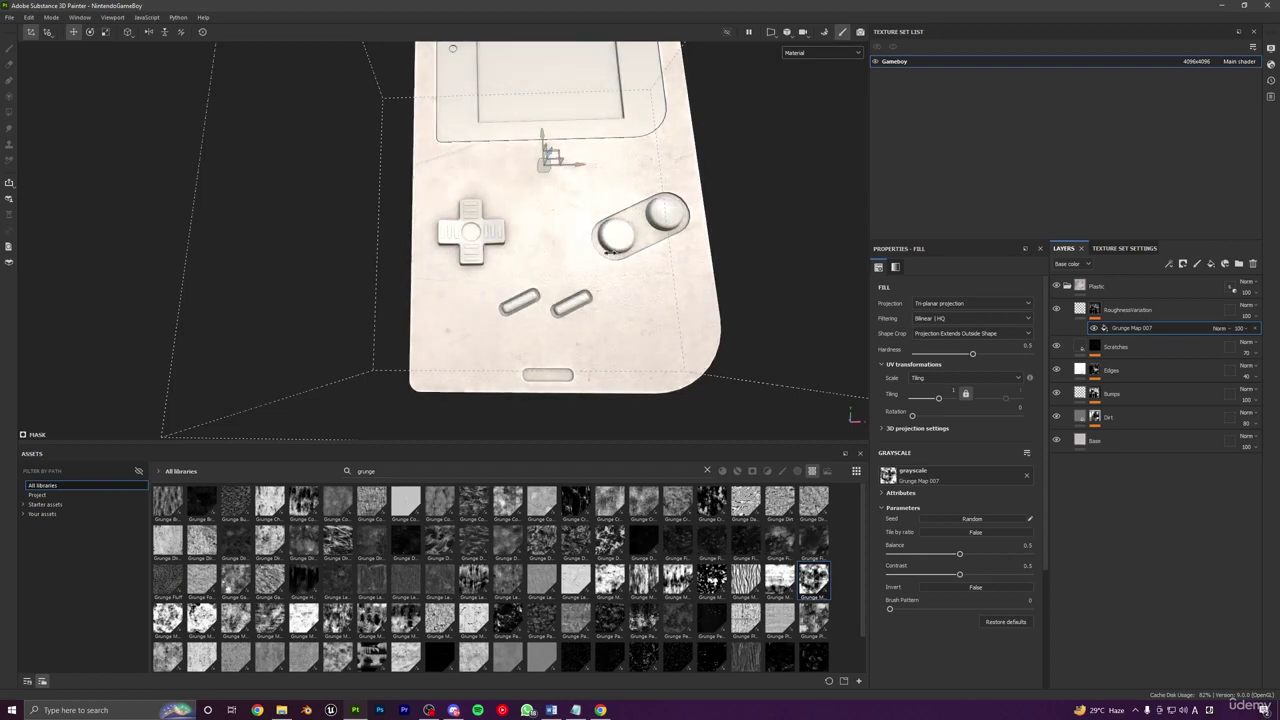
{"action": "left_click", "coordinate": [1056, 310]}
{"action": "left_click", "coordinate": [1057, 312]}
Step: Examine the whole Game Boy's reflections from near and far while rotating the model and the environment lighting
{"action": "left_click_drag", "start_coordinate": [712, 322], "coordinate": [711, 294], "text": "alt"}
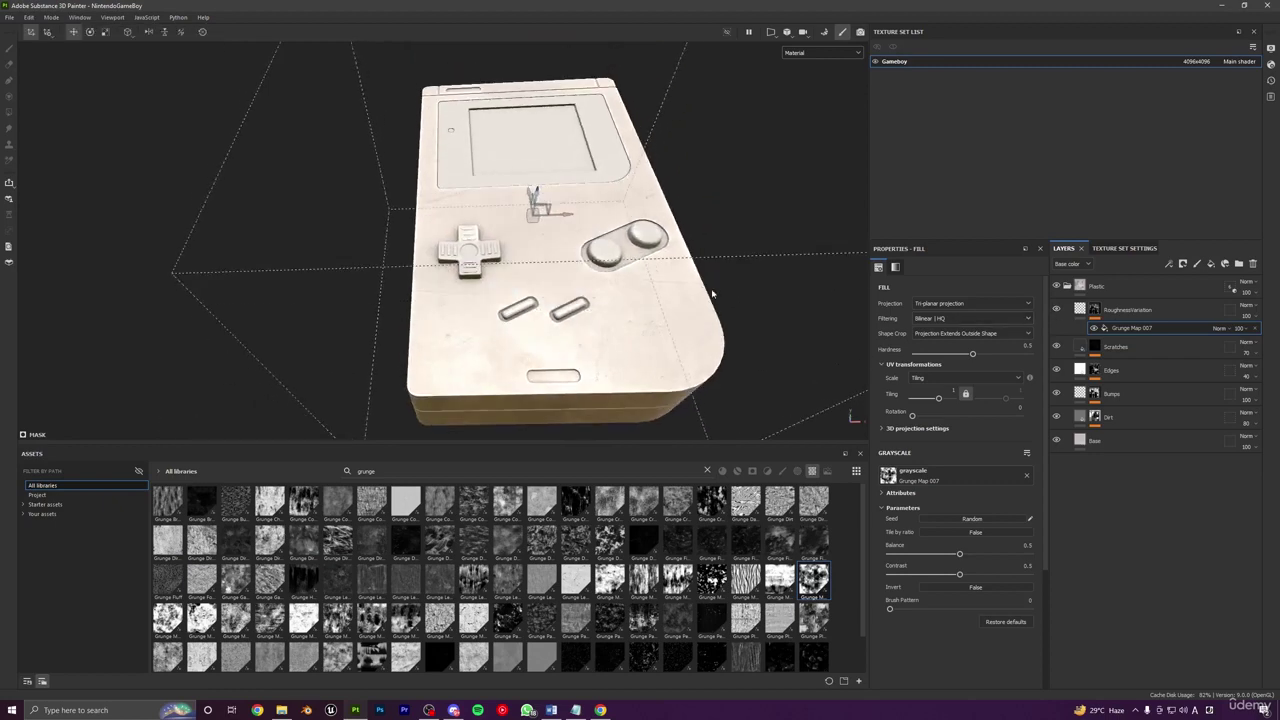
{"action": "right_click_drag", "start_coordinate": [711, 294], "coordinate": [737, 313], "text": "shift"}
{"action": "left_click_drag", "start_coordinate": [737, 313], "coordinate": [537, 302], "text": "alt"}
{"action": "right_click_drag", "start_coordinate": [537, 302], "coordinate": [622, 301], "text": "shift"}
{"action": "mouse_move", "coordinate": [565, 287]}
{"action": "left_mouse_down", "text": "alt"}
{"action": "mouse_move", "coordinate": [508, 279]}
{"action": "mouse_move", "coordinate": [574, 281]}
{"action": "left_mouse_up", "text": "alt"}
{"action": "middle_click_drag", "start_coordinate": [576, 280], "coordinate": [586, 314], "text": "alt"}
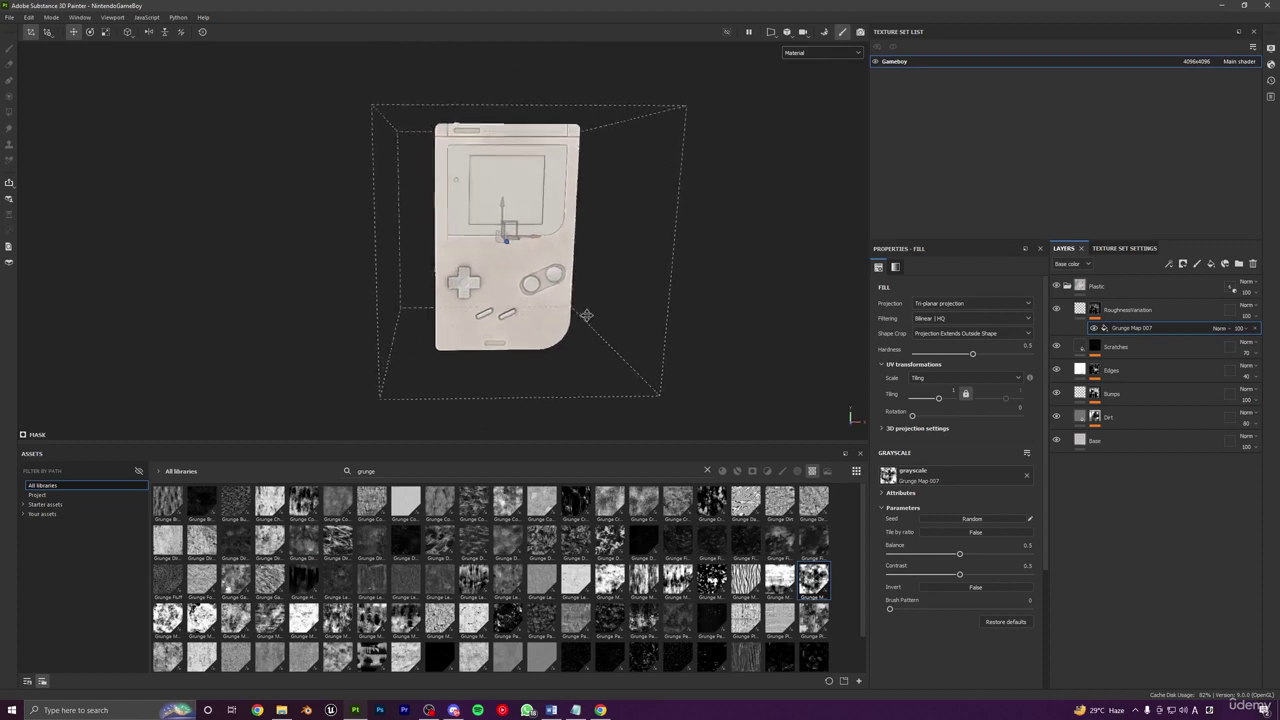
{"action": "scroll", "coordinate": [580, 314], "scroll_direction": "up", "scroll_amount": 3}
{"action": "mouse_move", "coordinate": [572, 319]}
{"action": "left_mouse_down", "text": "alt"}
{"action": "mouse_move", "coordinate": [540, 331]}
{"action": "mouse_move", "coordinate": [575, 320]}
{"action": "left_mouse_up", "text": "alt"}
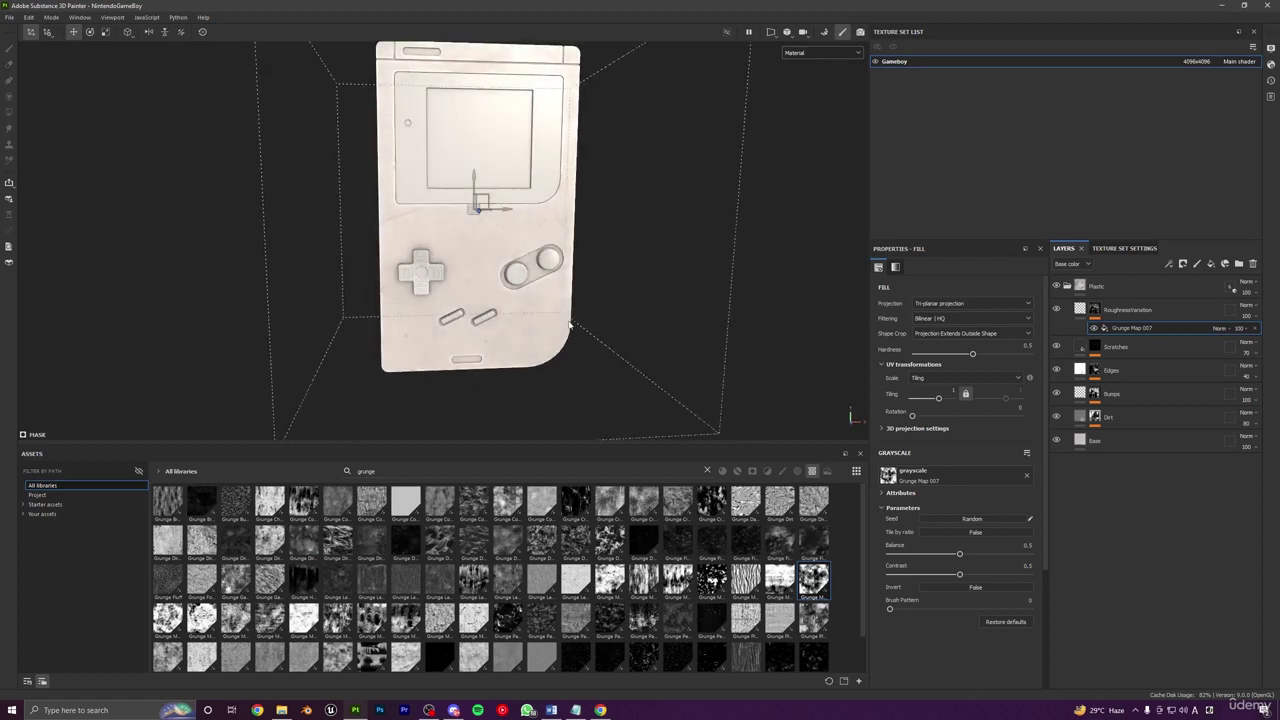
{"action": "scroll", "coordinate": [569, 320], "scroll_direction": "down", "scroll_amount": 3}
{"action": "left_click_drag", "start_coordinate": [520, 245], "coordinate": [542, 237], "text": "alt"}
{"action": "left_click_drag", "start_coordinate": [577, 276], "coordinate": [575, 300], "text": "alt"}
{"action": "scroll", "coordinate": [592, 330], "scroll_direction": "down", "scroll_amount": 3}
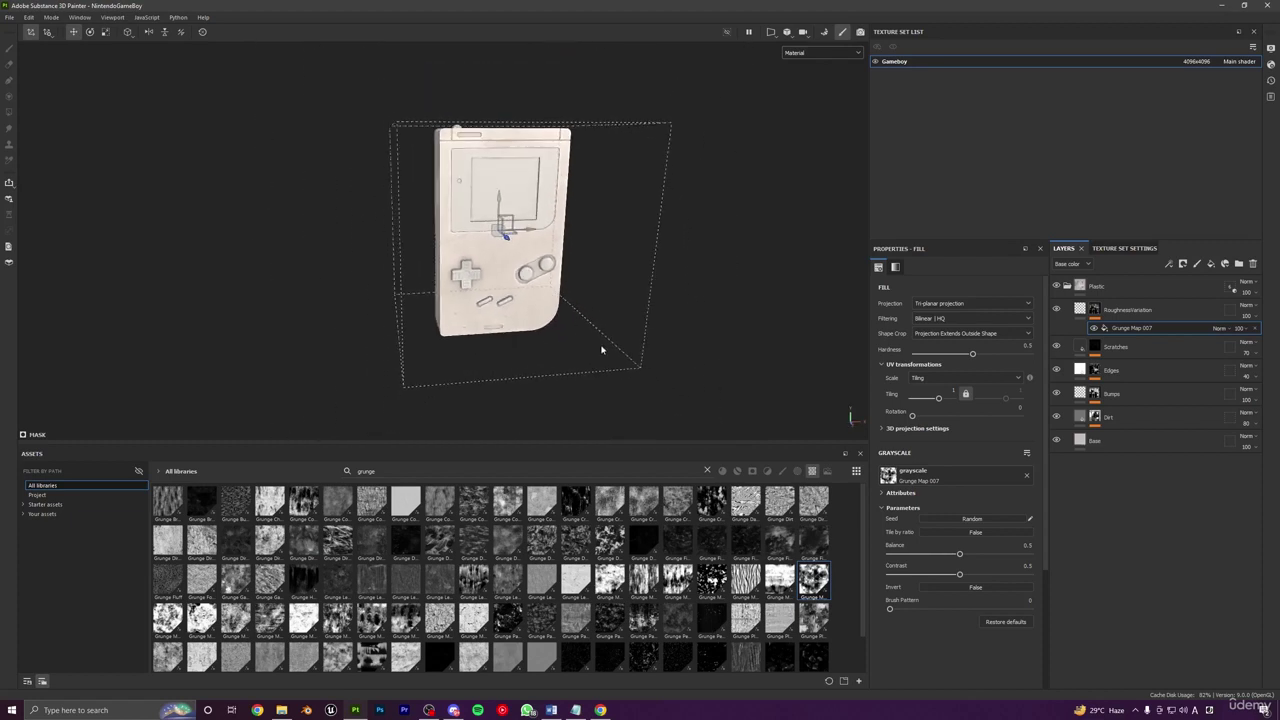
Step: Collapse the Plastic folder, create a smart material from it, and check its preview in the assets
{"action": "left_click", "coordinate": [1078, 288]}
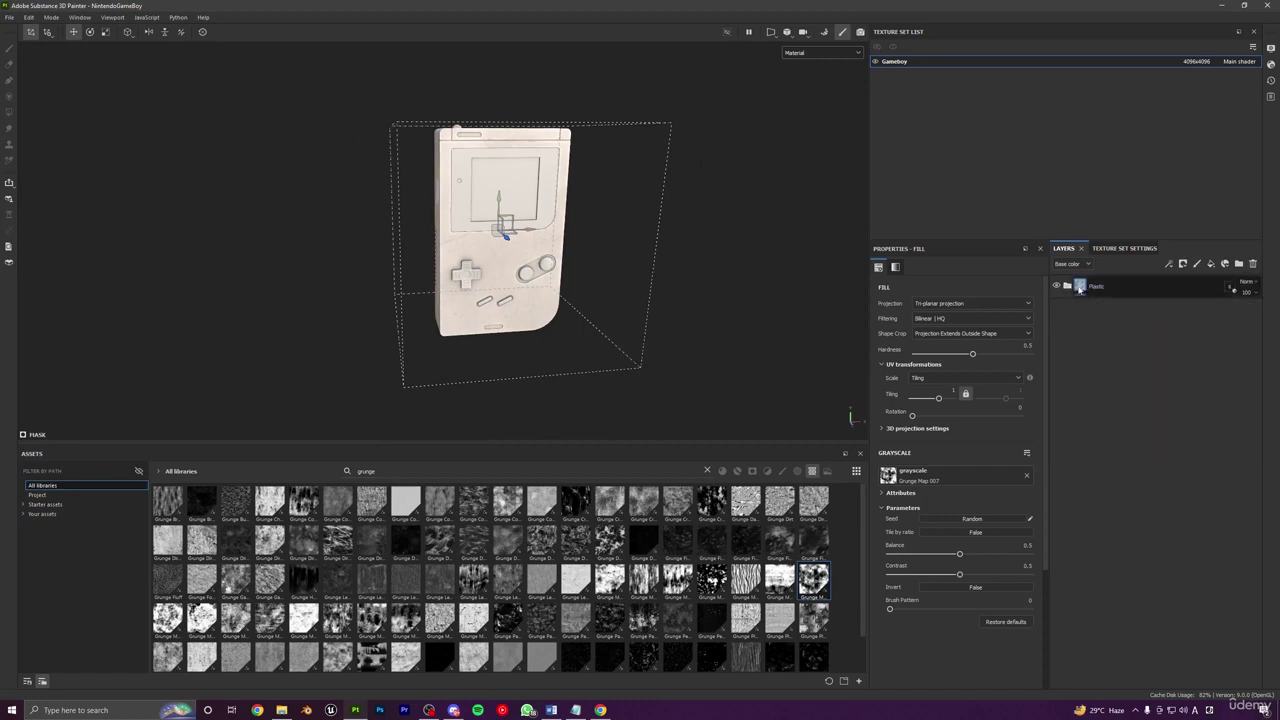
{"action": "scroll", "coordinate": [474, 343], "scroll_direction": "up", "scroll_amount": 4}
{"action": "left_click_drag", "start_coordinate": [474, 343], "coordinate": [490, 341], "text": "alt"}
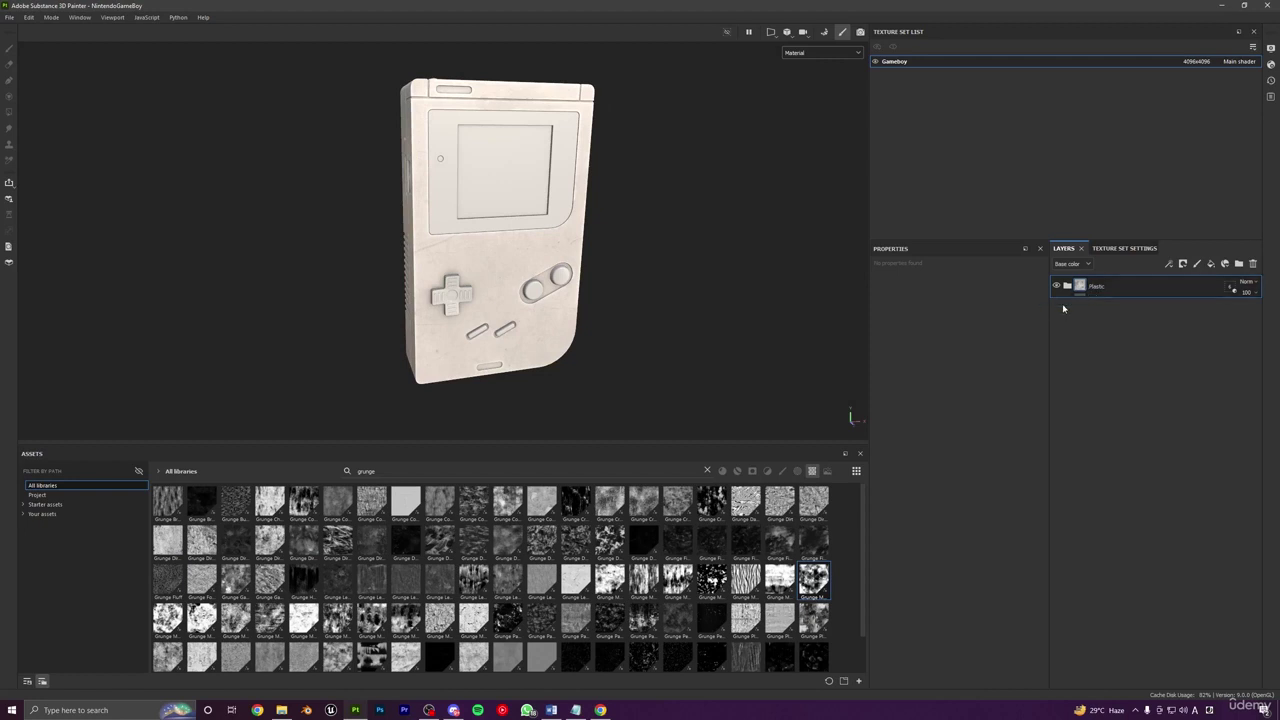
{"action": "right_click", "coordinate": [1112, 290]}
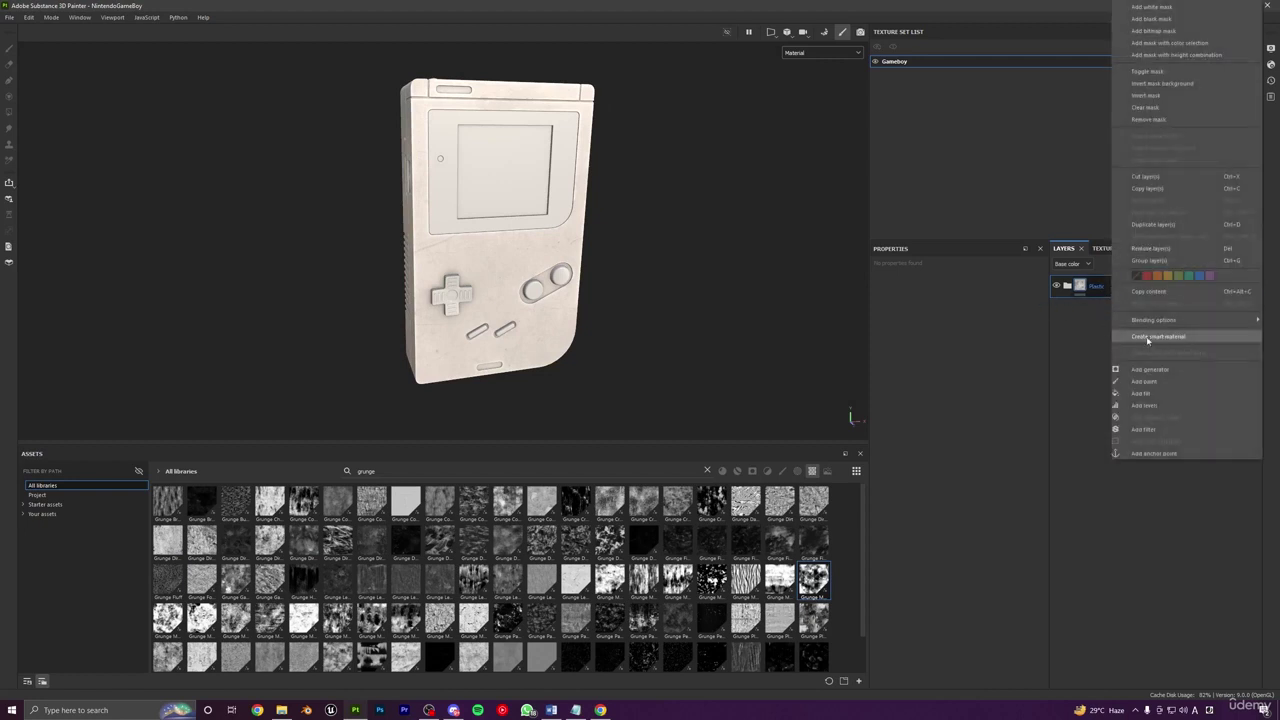
{"action": "left_click", "coordinate": [1151, 337]}
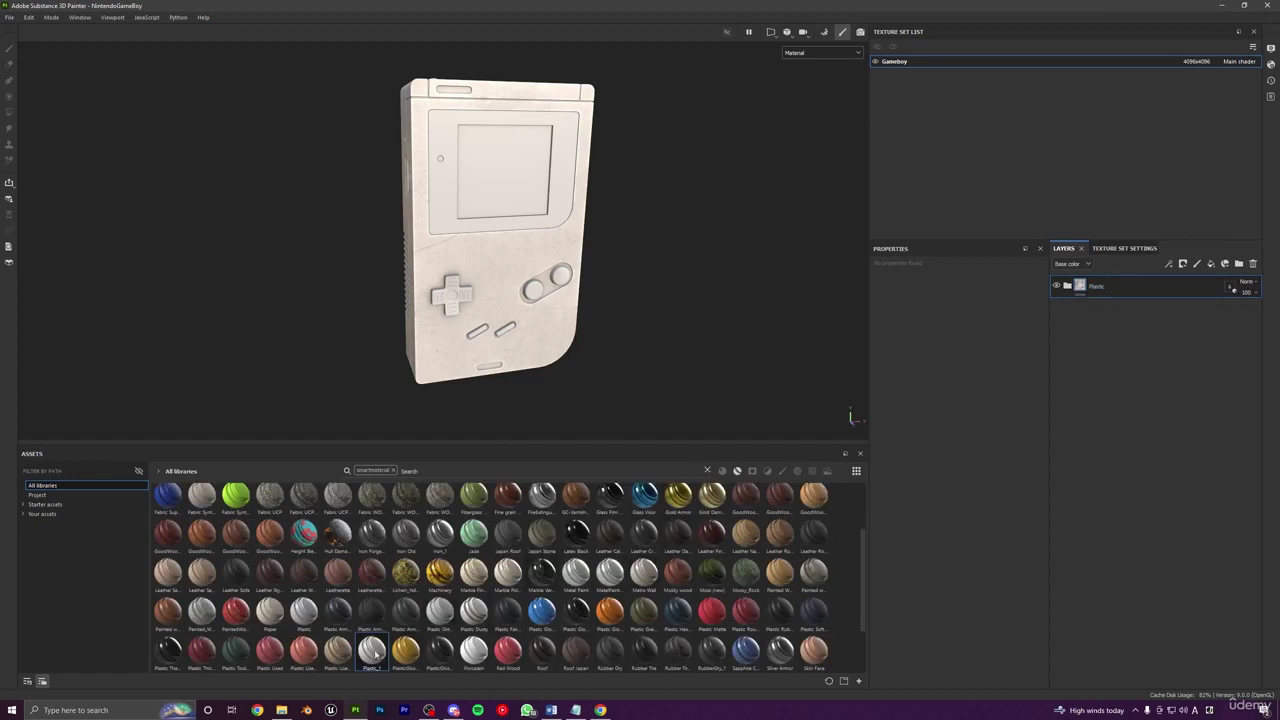
{"action": "mouse_move", "coordinate": [375, 656]}
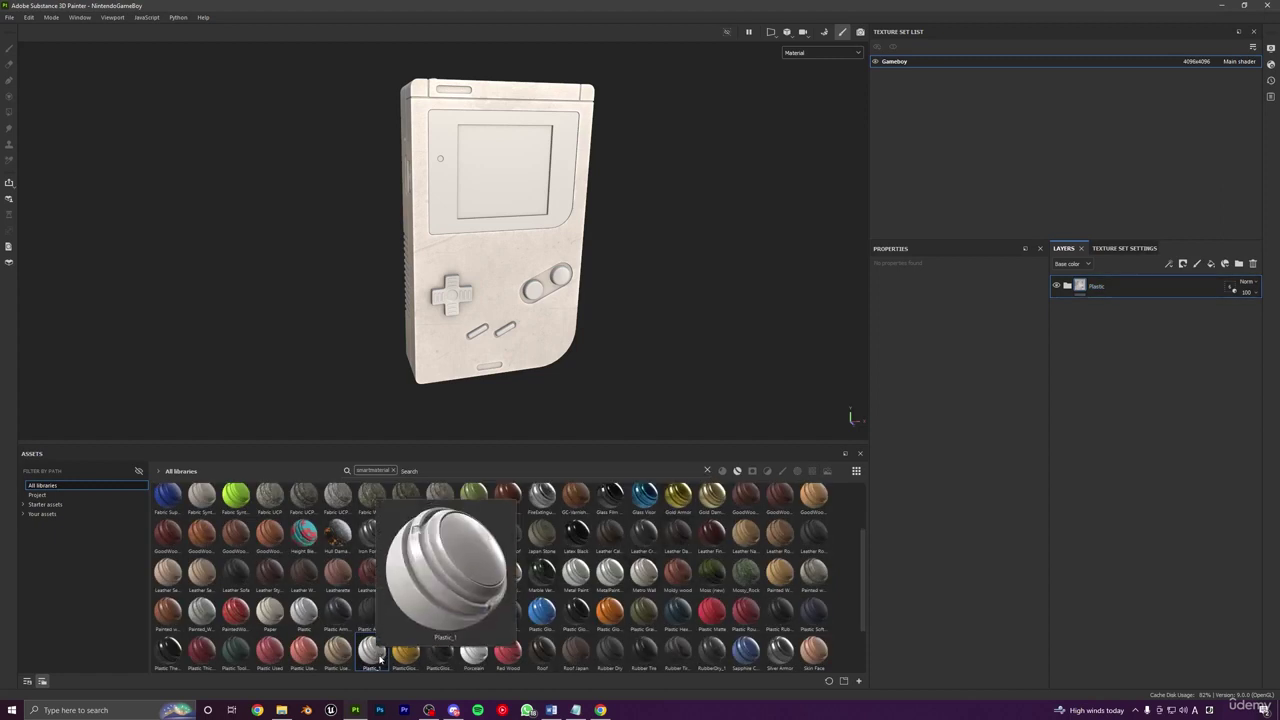
Step: Rename the Plastic folder to SmartMaterialPlastic and create a smart material from it
{"action": "double_click", "coordinate": [1097, 286]}
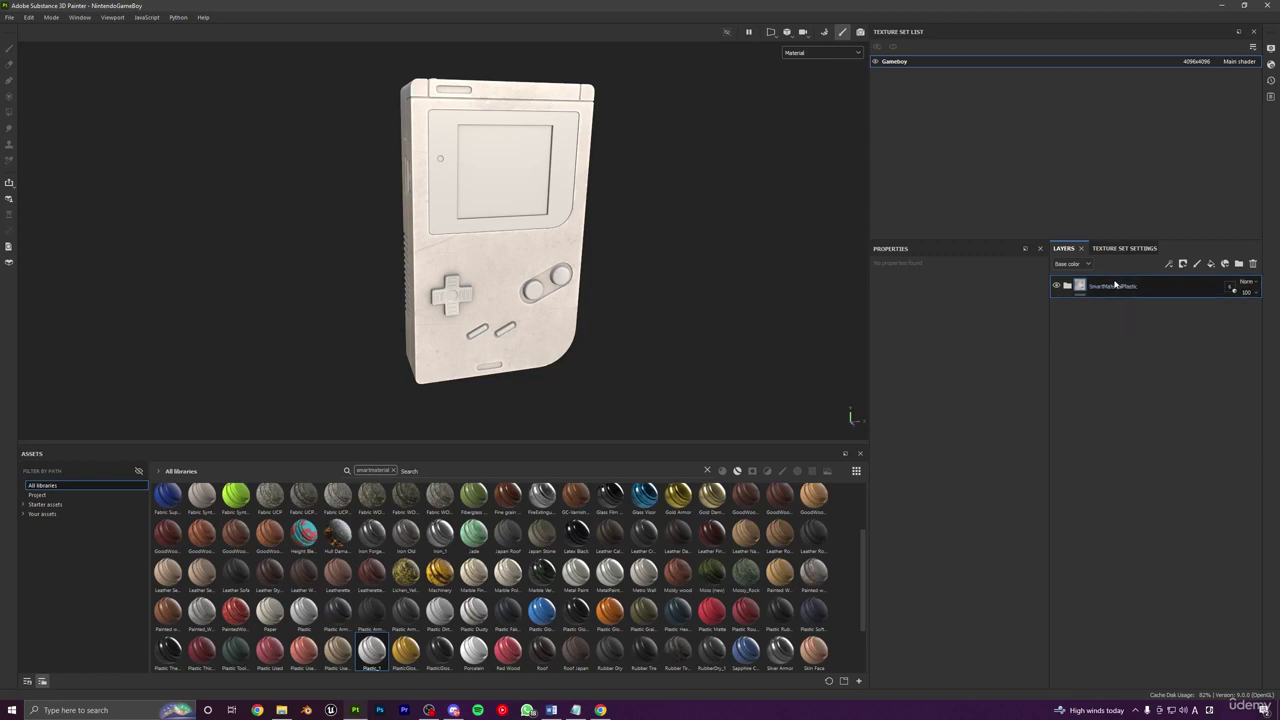
{"action": "right_click", "coordinate": [1118, 290]}
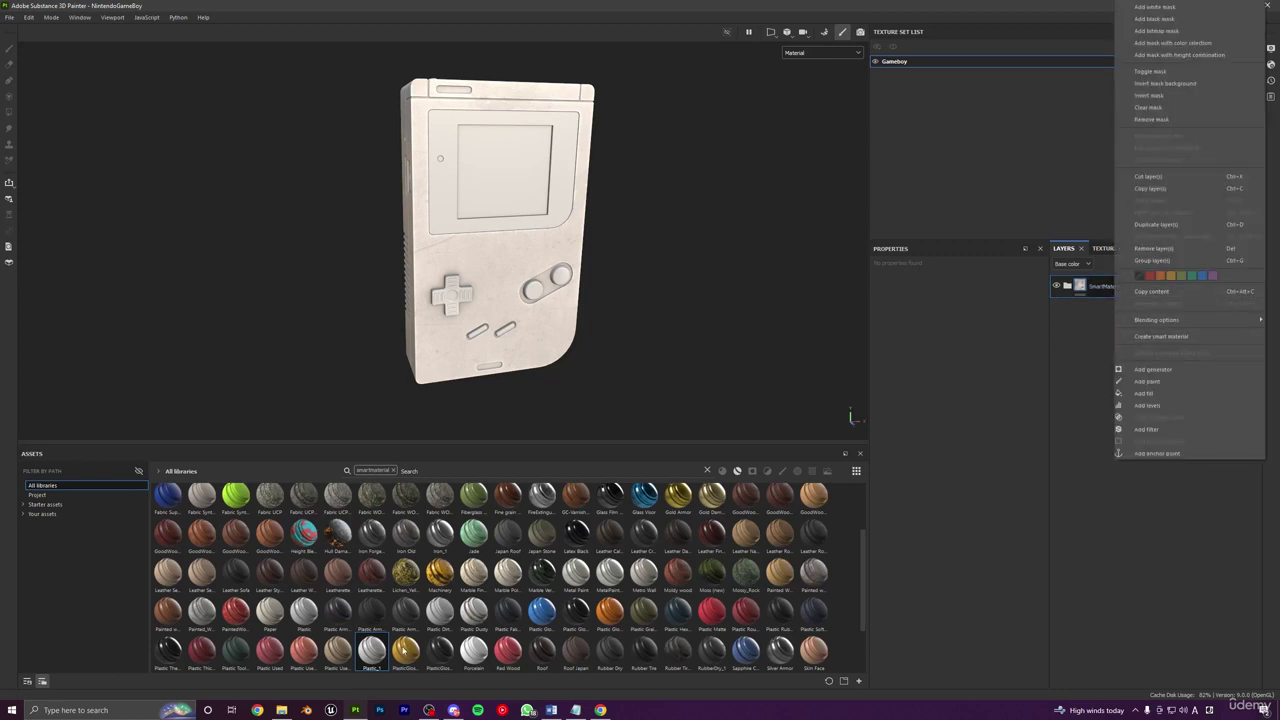
{"action": "left_click", "coordinate": [1150, 337]}
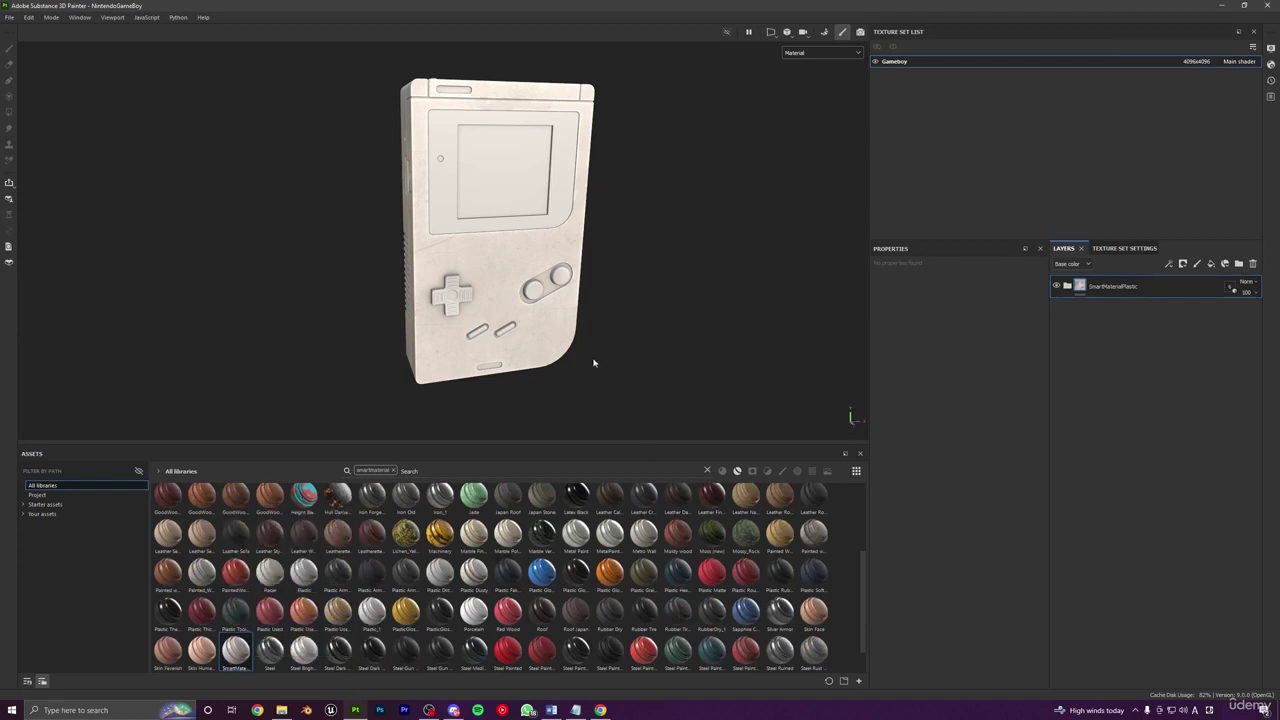
Step: Examine the finished plastic on the Game Boy's screen frame, buttons and lower body from several angles
{"action": "left_click_drag", "start_coordinate": [568, 323], "coordinate": [557, 259], "text": "alt"}
{"action": "middle_click_drag", "start_coordinate": [650, 297], "coordinate": [641, 260], "text": "alt"}
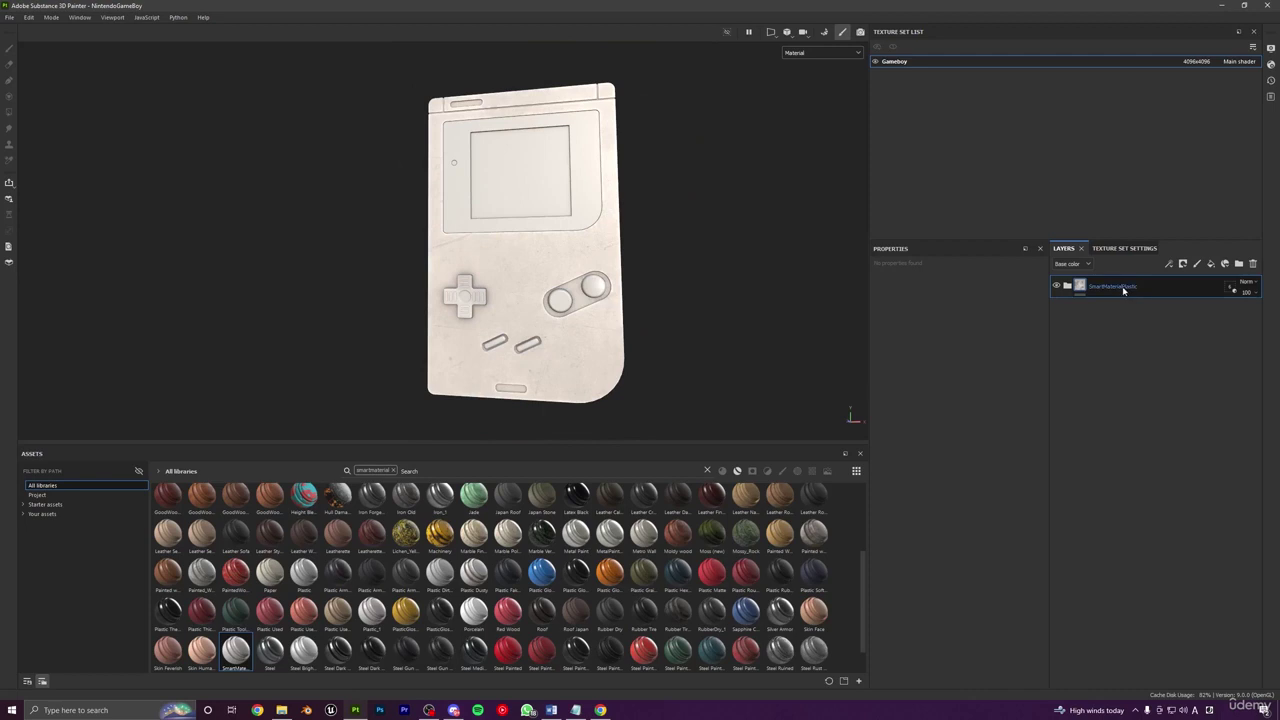
{"action": "right_click_drag", "start_coordinate": [606, 260], "coordinate": [616, 403], "text": "alt"}
{"action": "scroll", "coordinate": [616, 403], "scroll_direction": "up", "scroll_amount": 3}
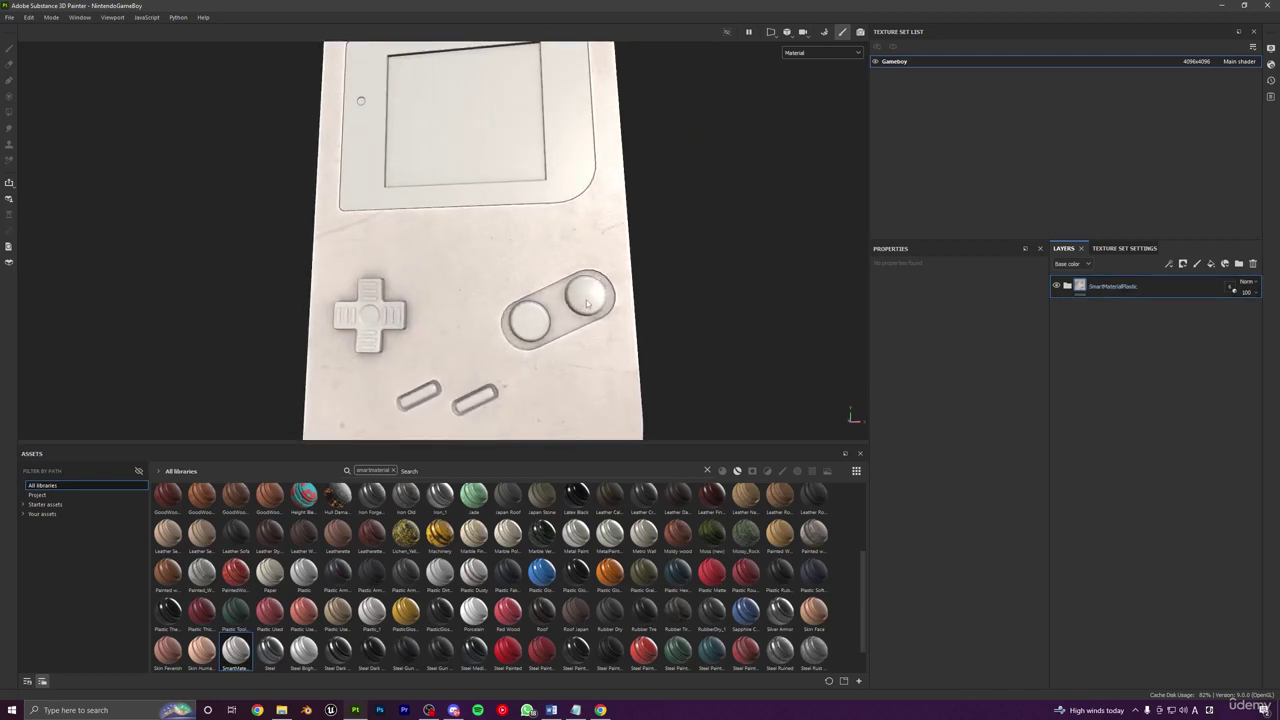
{"action": "left_click_drag", "start_coordinate": [347, 314], "coordinate": [444, 323], "text": "alt"}
{"action": "middle_click_drag", "start_coordinate": [509, 362], "coordinate": [549, 331], "text": "alt"}
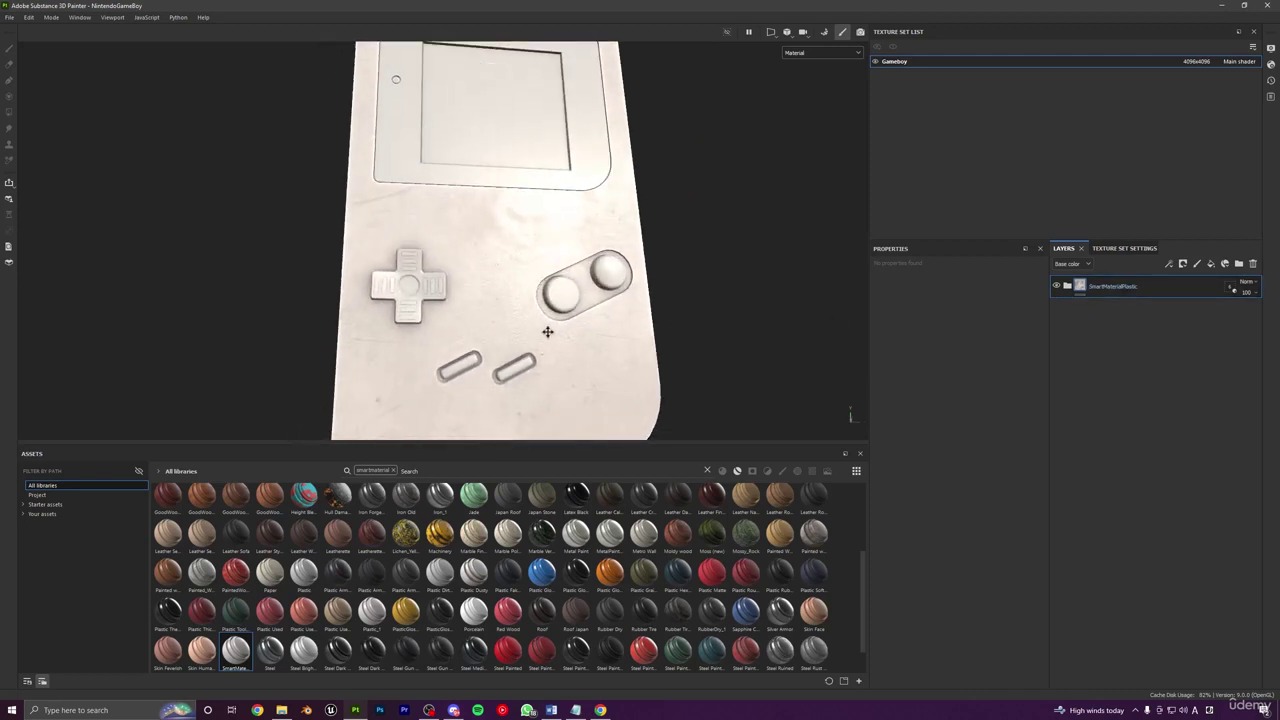
{"action": "right_click_drag", "start_coordinate": [549, 331], "coordinate": [543, 277], "text": "alt"}
{"action": "left_click_drag", "start_coordinate": [543, 277], "coordinate": [555, 311], "text": "alt"}
{"action": "middle_click_drag", "start_coordinate": [645, 308], "coordinate": [621, 325], "text": "alt"}
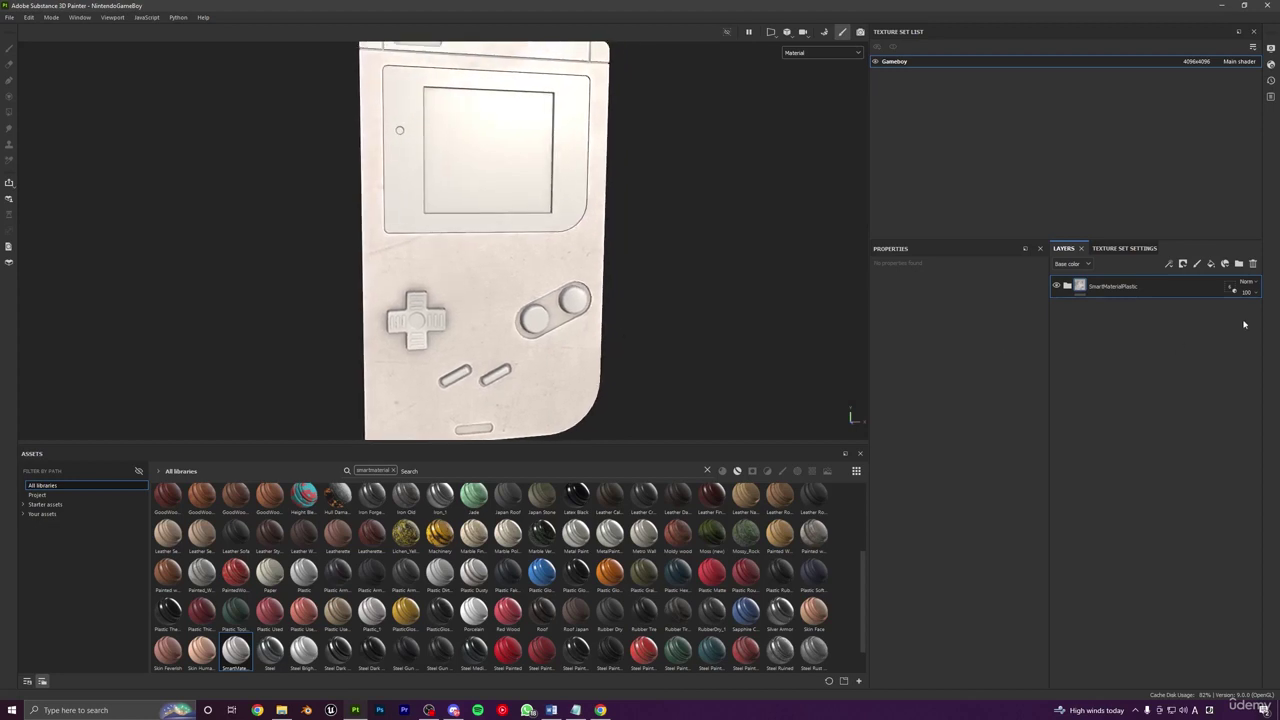
Step: Rename the SmartMaterialPlastic folder to "Plastic - White"
{"action": "double_click", "coordinate": [1137, 288]}
{"action": "left_click", "coordinate": [1137, 288]}
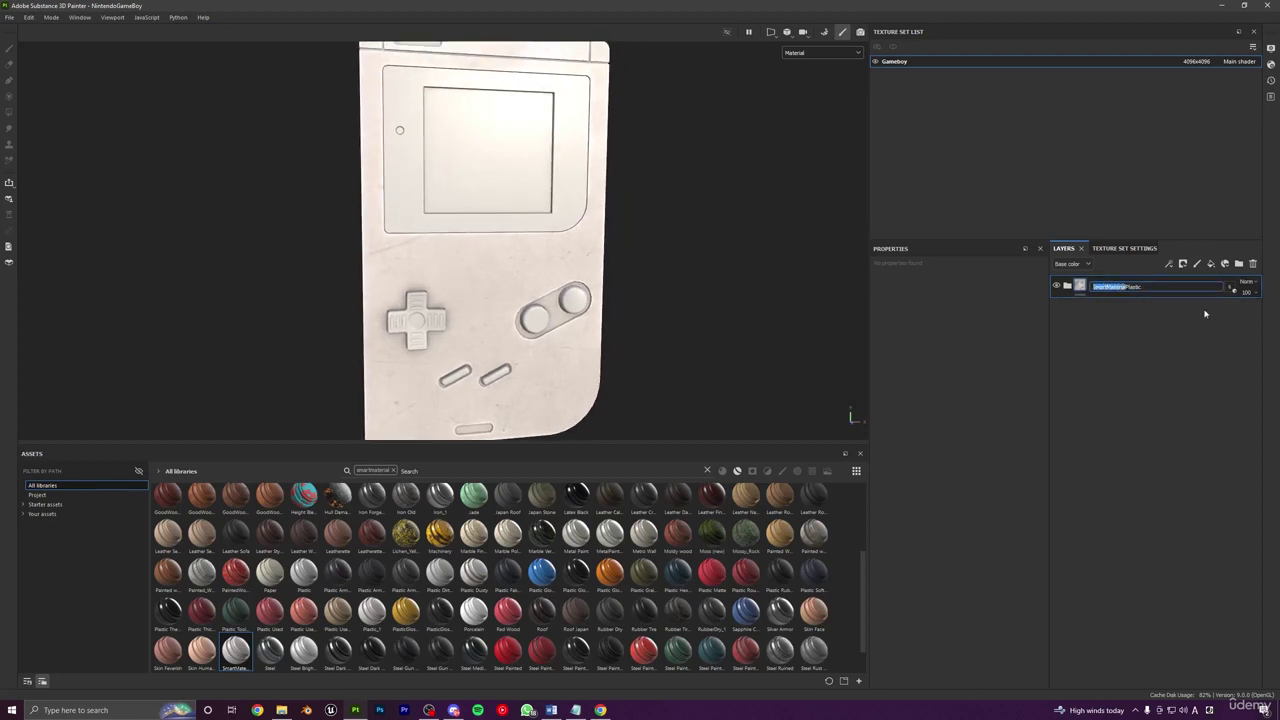
{"action": "key", "text": "BackSpace"}
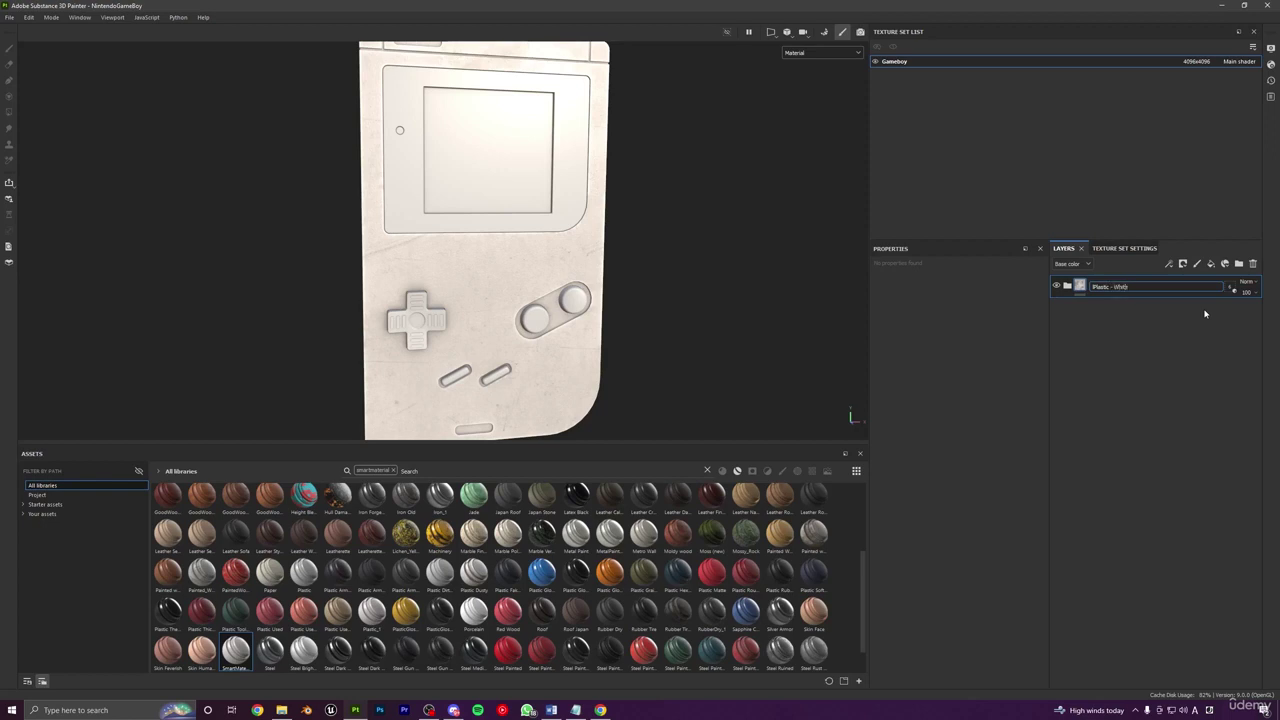
{"action": "key", "text": "Return"}
Step: Duplicate the Plastic - White folder and rename the copy to "Plastic - Red"
{"action": "key", "text": "ctrl+d"}
{"action": "double_click", "coordinate": [1129, 287]}
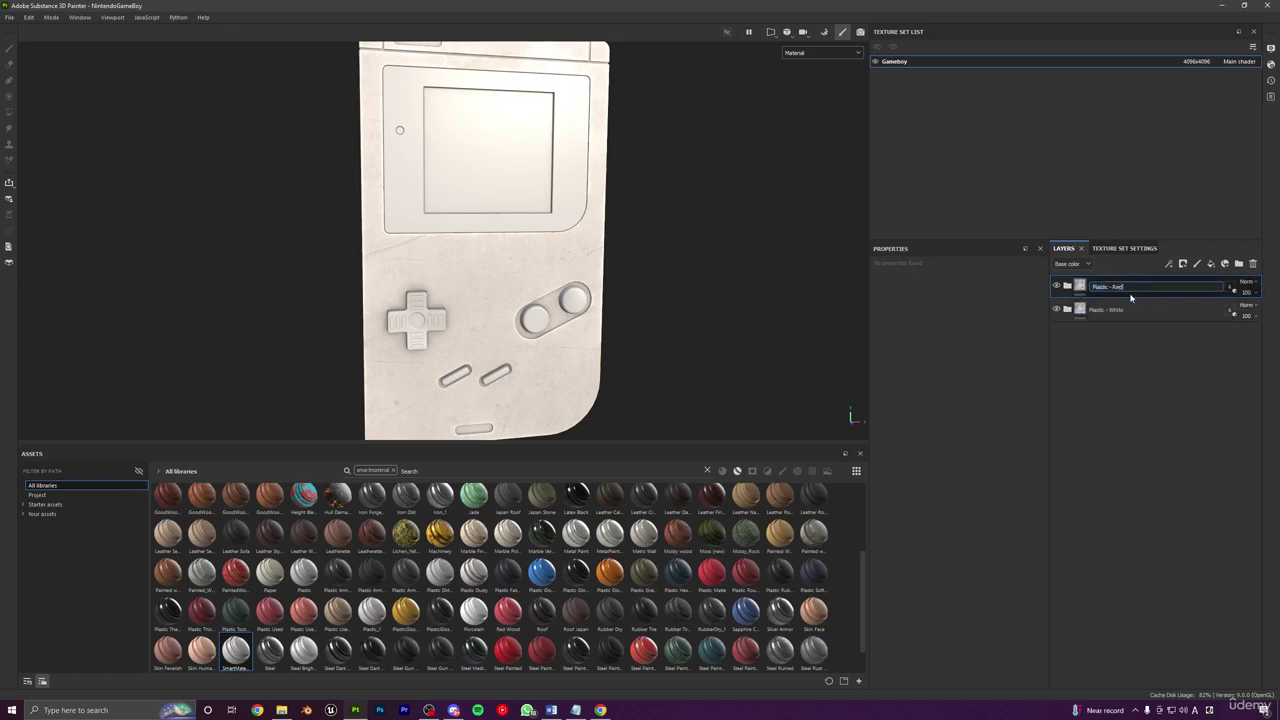
{"action": "type", "text": "Plastic - Red"}
{"action": "key", "text": "Return"}
Step: Expand the Plastic - Red folder, copy hex code 9a2257 from the Gameboy Console palette in Chrome, and return to Substance 3D Painter
{"action": "left_click", "coordinate": [1068, 287]}
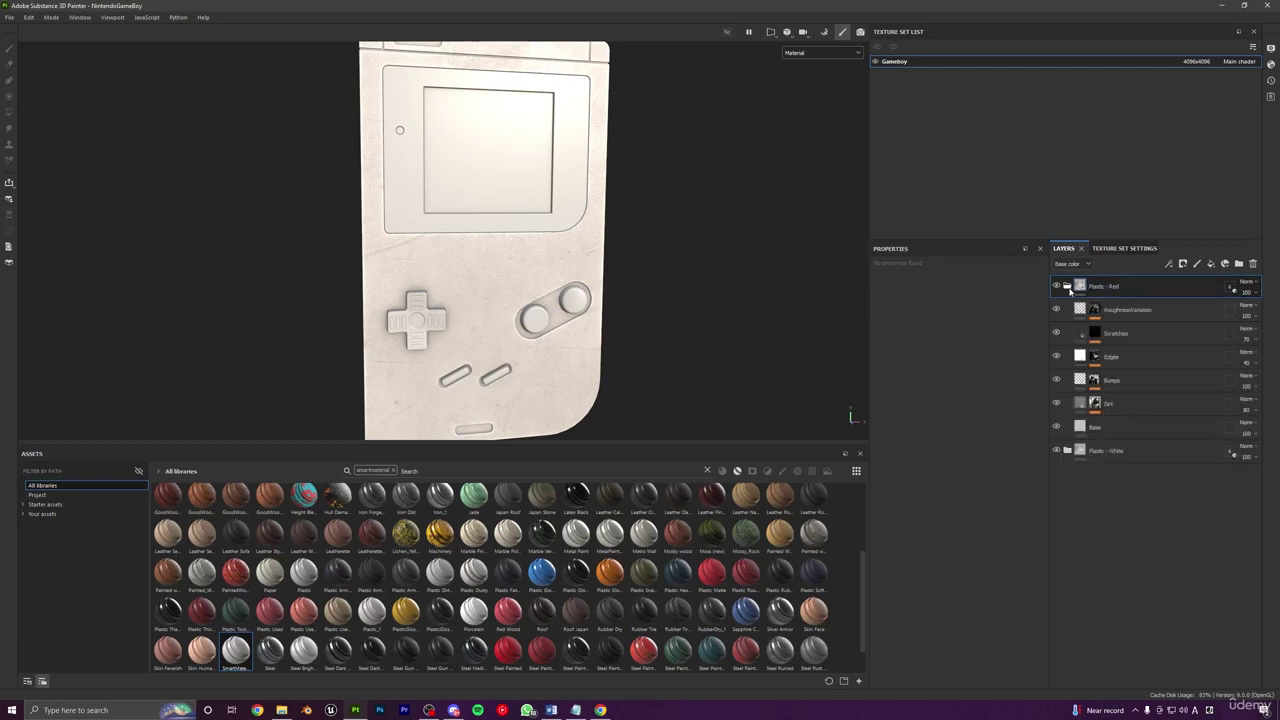
{"action": "left_click", "coordinate": [600, 710]}
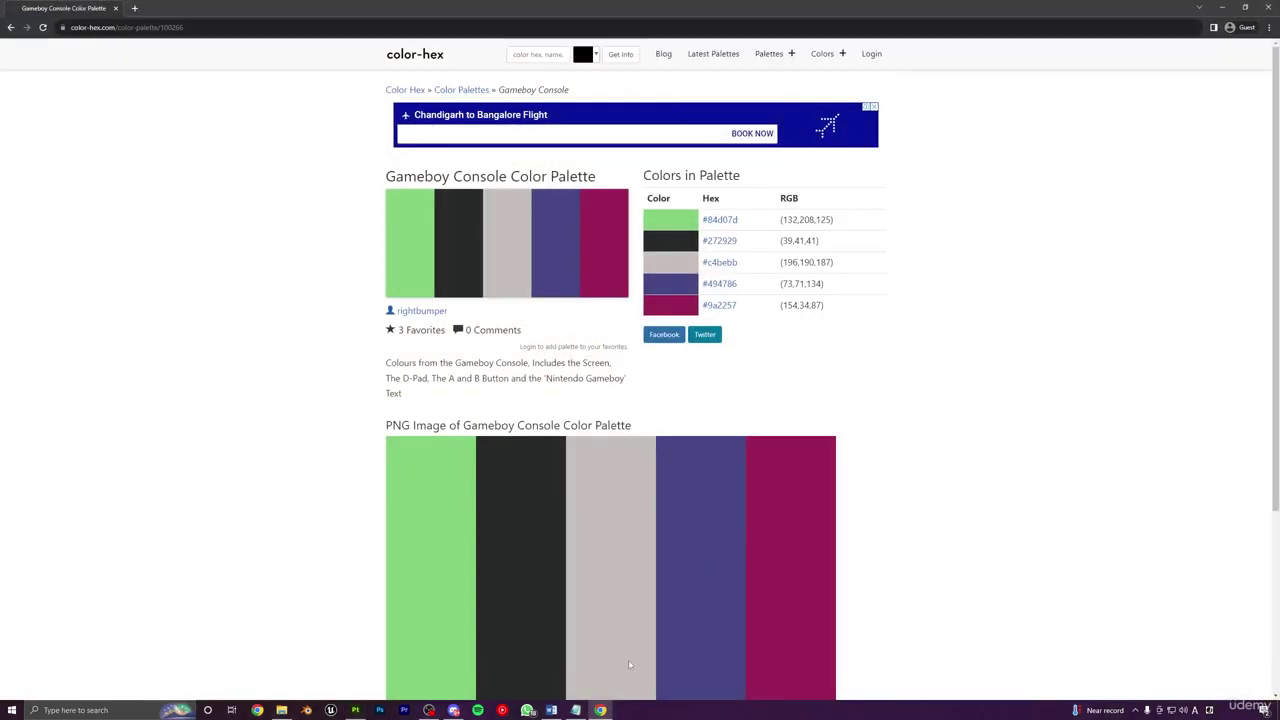
{"action": "left_click_drag", "start_coordinate": [738, 311], "coordinate": [703, 305]}
{"action": "right_click", "coordinate": [720, 310]}
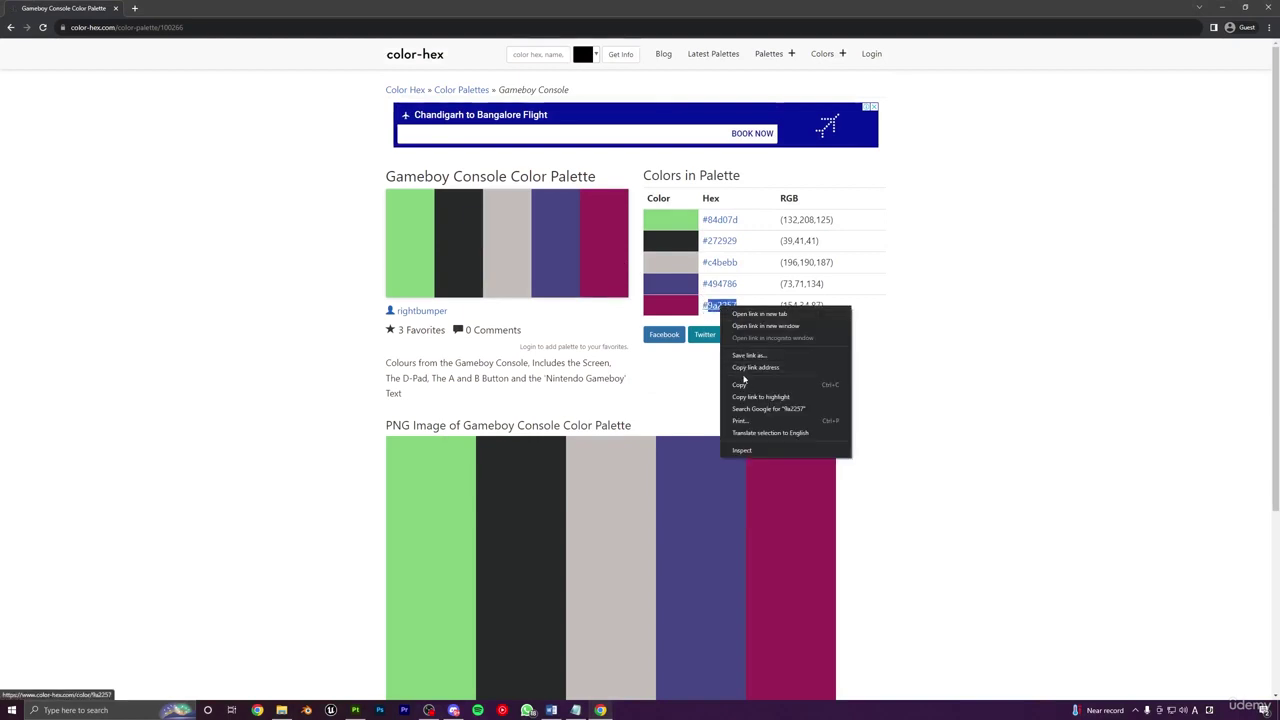
{"action": "left_click", "coordinate": [748, 388]}
{"action": "left_click", "coordinate": [1222, 7]}
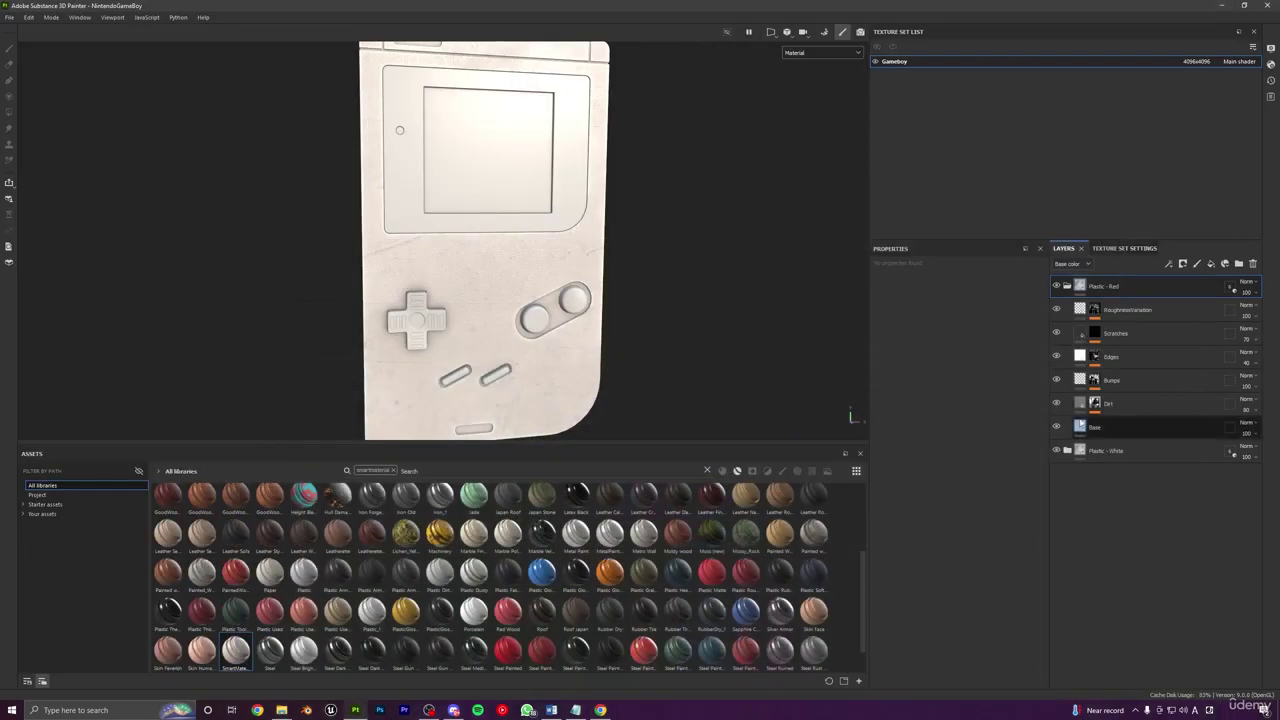
Step: Set the base color of the Base layer in the Plastic - Red folder to the copied hex 9a2257
{"action": "left_click", "coordinate": [1085, 428]}
{"action": "left_click", "coordinate": [999, 529]}
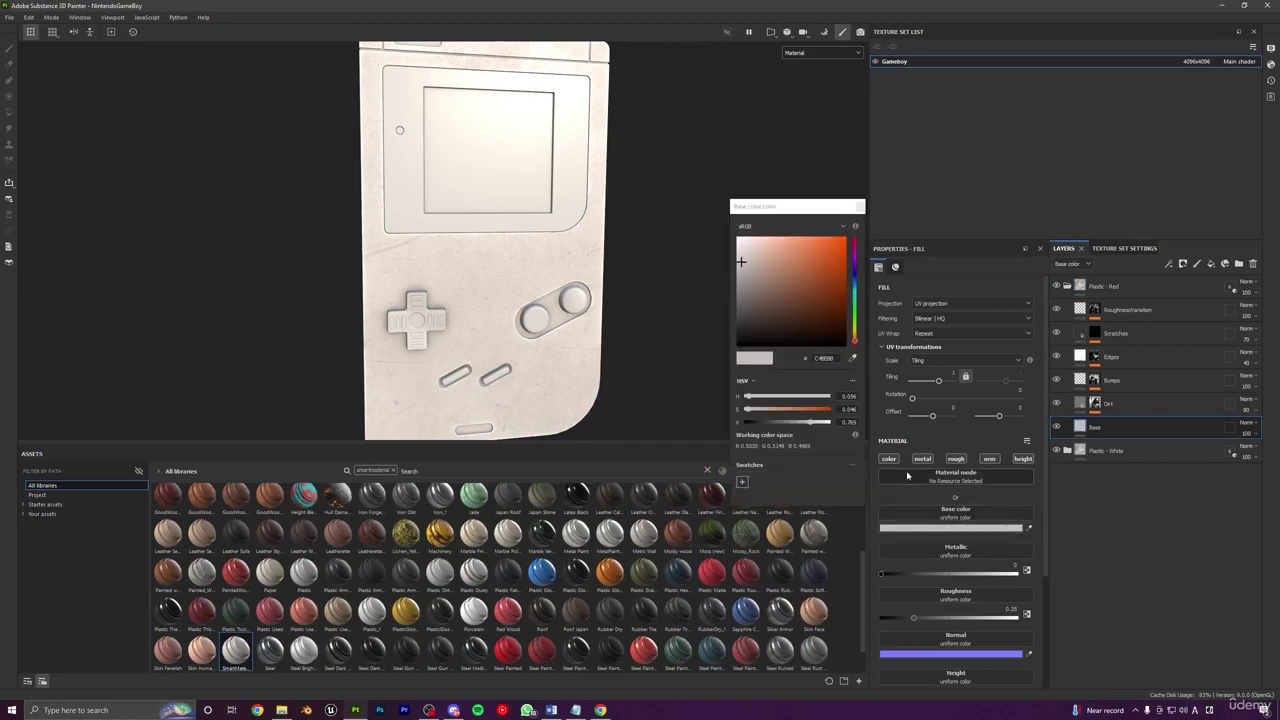
{"action": "left_click", "coordinate": [826, 358]}
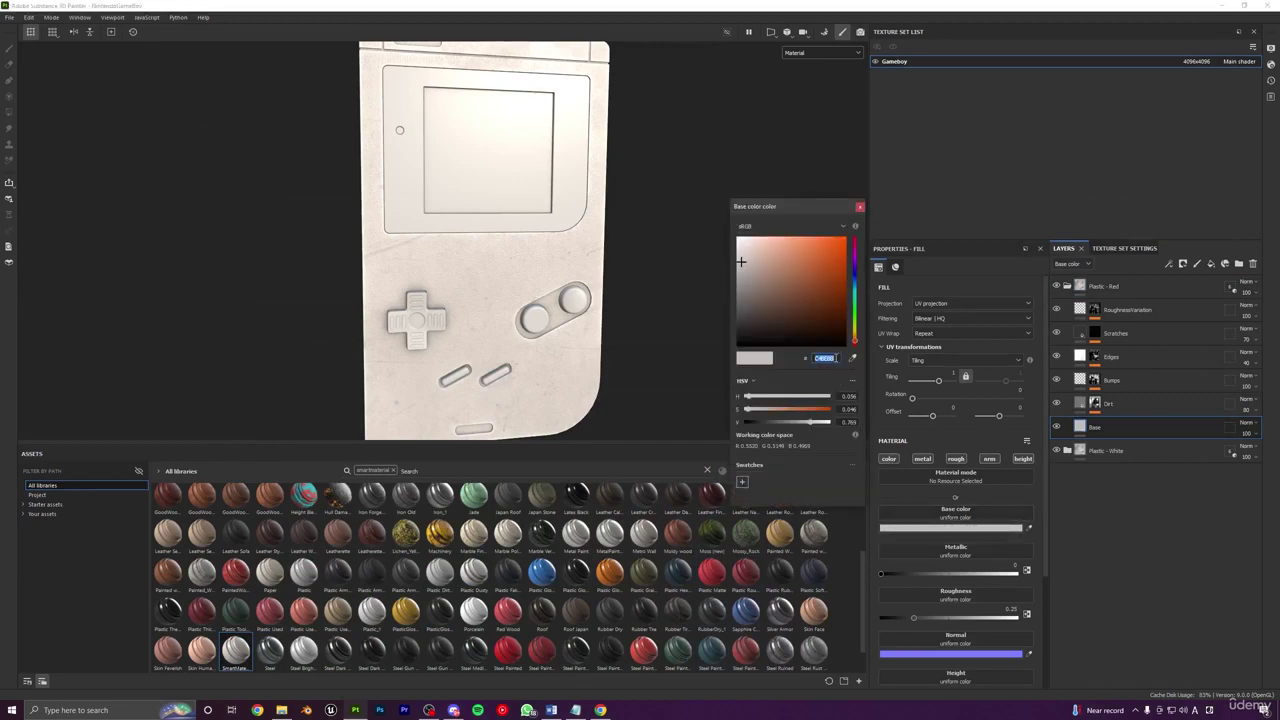
{"action": "key", "text": "ctrl+v"}
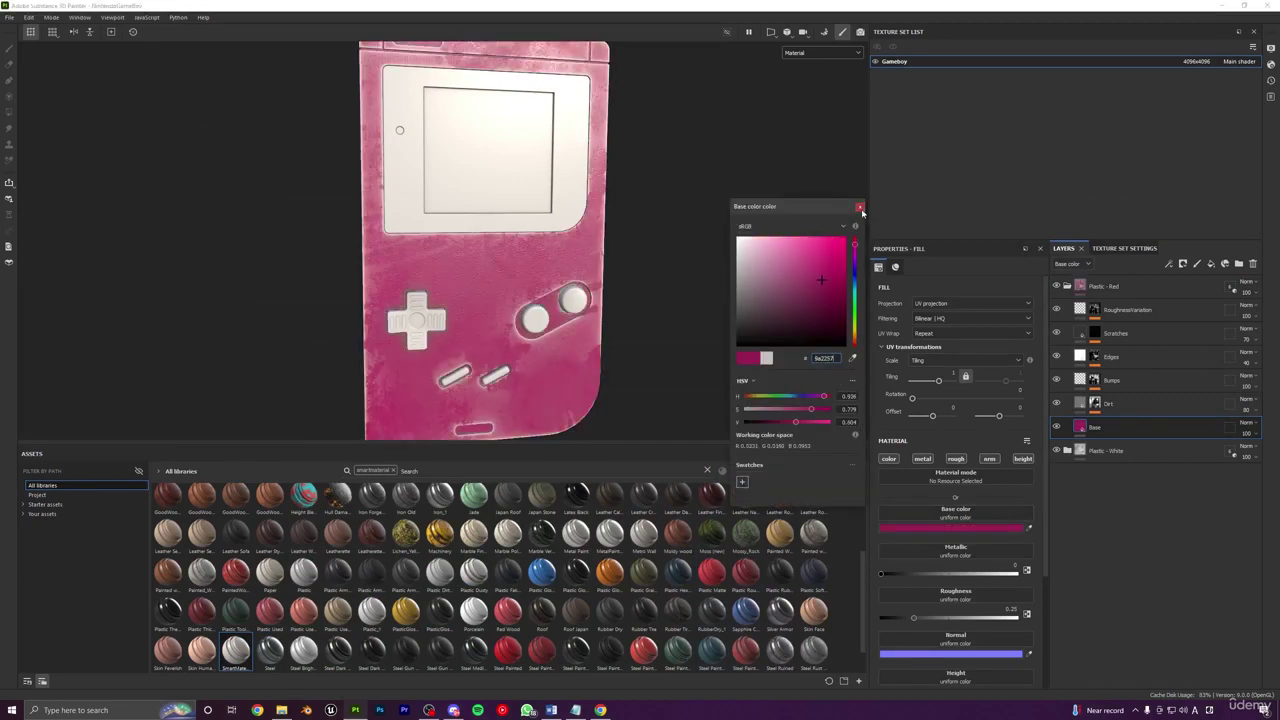
{"action": "left_click", "coordinate": [860, 209]}
{"action": "left_click_drag", "start_coordinate": [560, 240], "coordinate": [520, 298], "text": "alt"}
Step: Exclude all meshes from the Plastic - Red folder's geometry mask and include only the two round A and B buttons
{"action": "left_click", "coordinate": [1067, 286]}
{"action": "left_click", "coordinate": [1231, 288]}
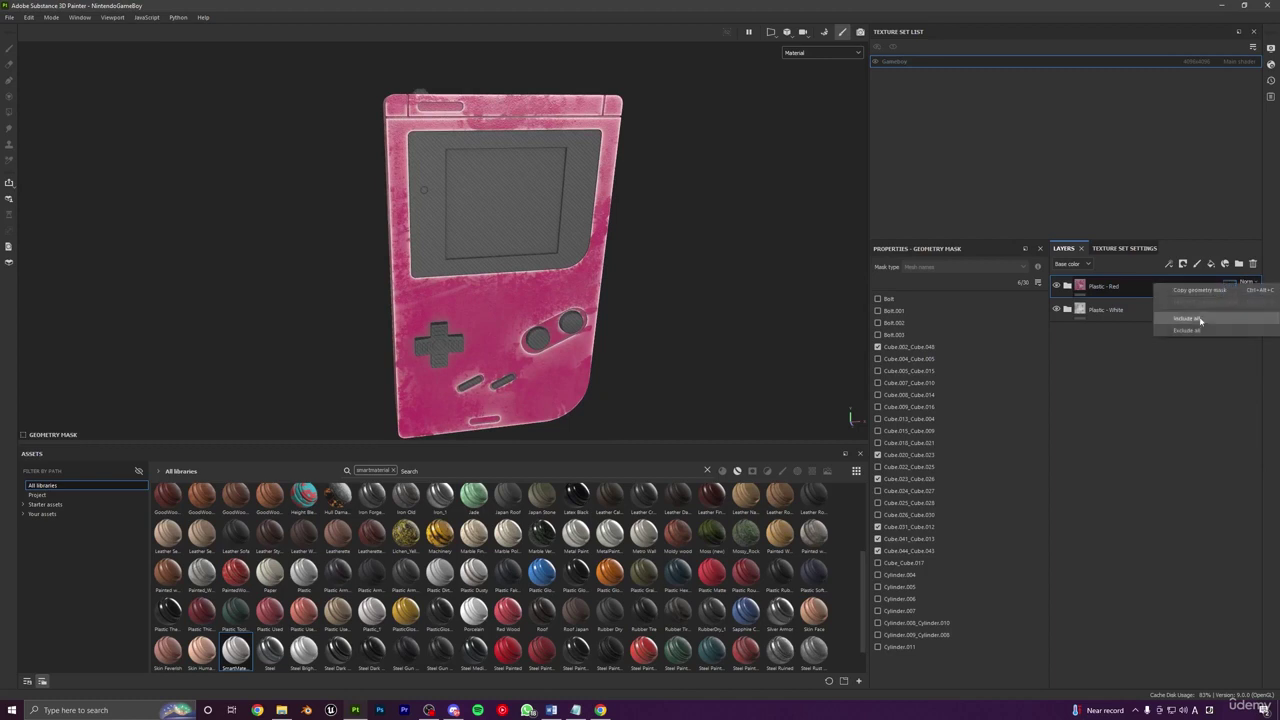
{"action": "left_click", "coordinate": [1230, 288]}
{"action": "middle_click_drag", "start_coordinate": [627, 324], "coordinate": [615, 240], "text": "alt"}
{"action": "scroll", "coordinate": [616, 255], "scroll_direction": "up", "scroll_amount": 1}
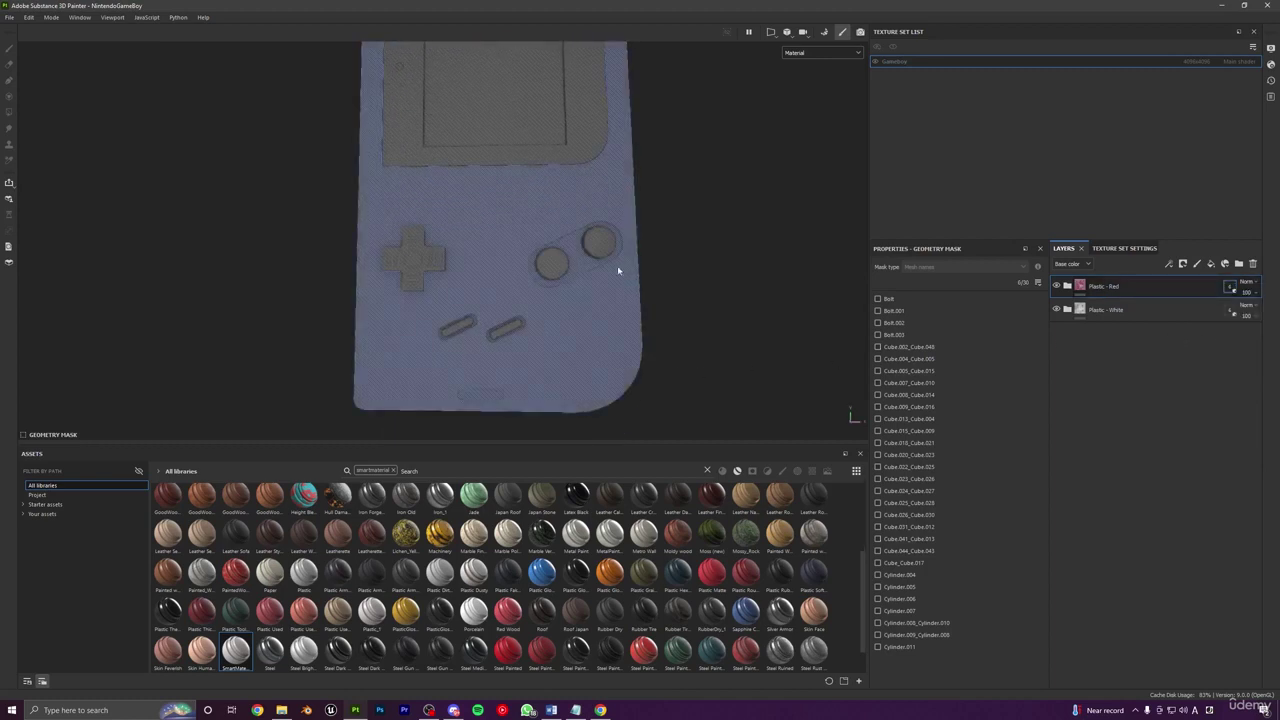
{"action": "left_click", "coordinate": [597, 248]}
{"action": "left_click", "coordinate": [555, 264]}
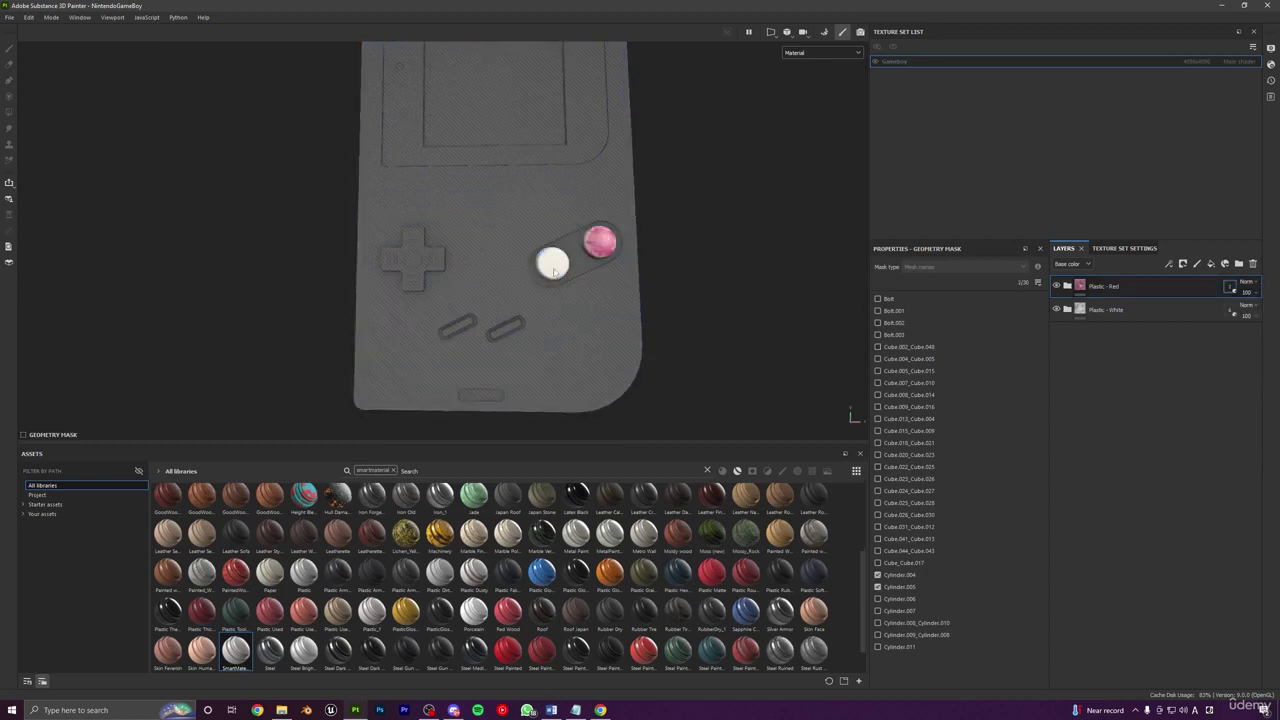
{"action": "left_click", "coordinate": [1079, 288]}
Step: Examine the red round buttons up close, comparing them with the Plastic - Red folder's Edges layer hidden and visible
{"action": "scroll", "coordinate": [640, 224], "scroll_direction": "down", "scroll_amount": 4}
{"action": "middle_click_drag", "start_coordinate": [640, 256], "coordinate": [566, 292], "text": "alt"}
{"action": "scroll", "coordinate": [549, 394], "scroll_direction": "up", "scroll_amount": 3}
{"action": "scroll", "coordinate": [549, 394], "scroll_direction": "up", "scroll_amount": 3}
{"action": "middle_click_drag", "start_coordinate": [634, 328], "coordinate": [560, 312], "text": "alt"}
{"action": "scroll", "coordinate": [423, 357], "scroll_direction": "up", "scroll_amount": 4}
{"action": "left_click_drag", "start_coordinate": [423, 357], "coordinate": [450, 345], "text": "alt"}
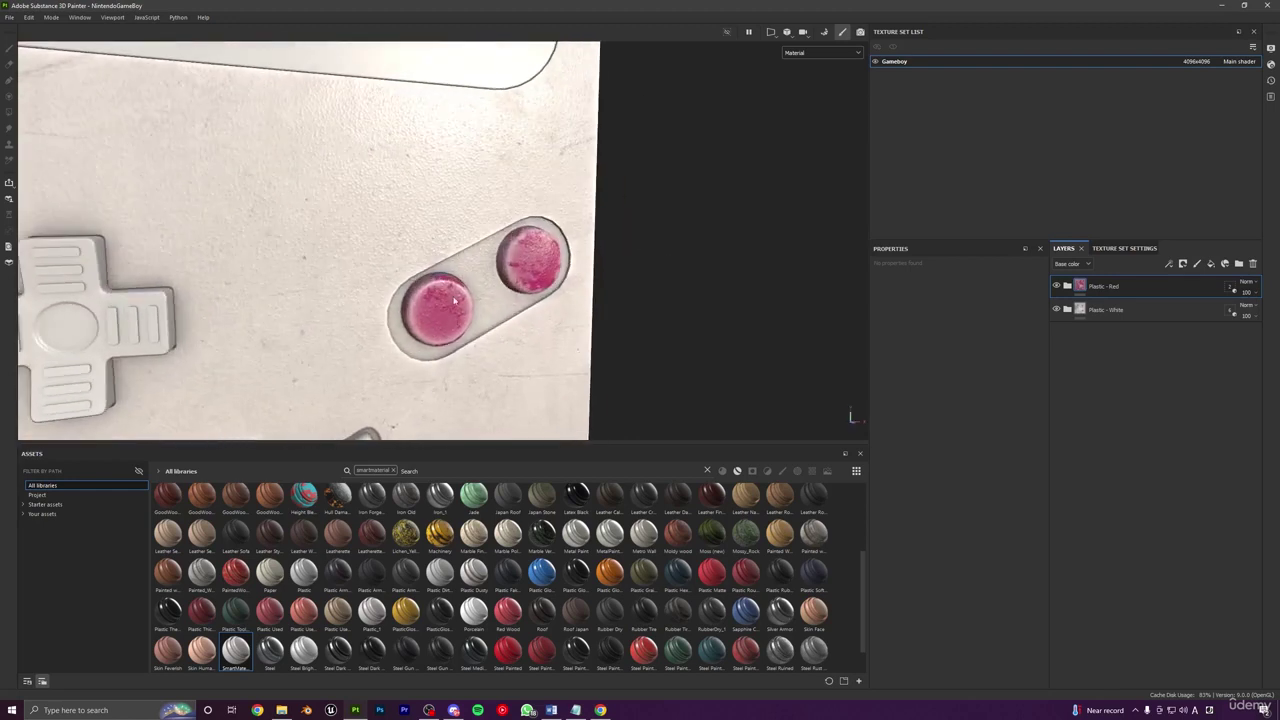
{"action": "left_click", "coordinate": [1068, 287]}
{"action": "left_click", "coordinate": [1056, 356]}
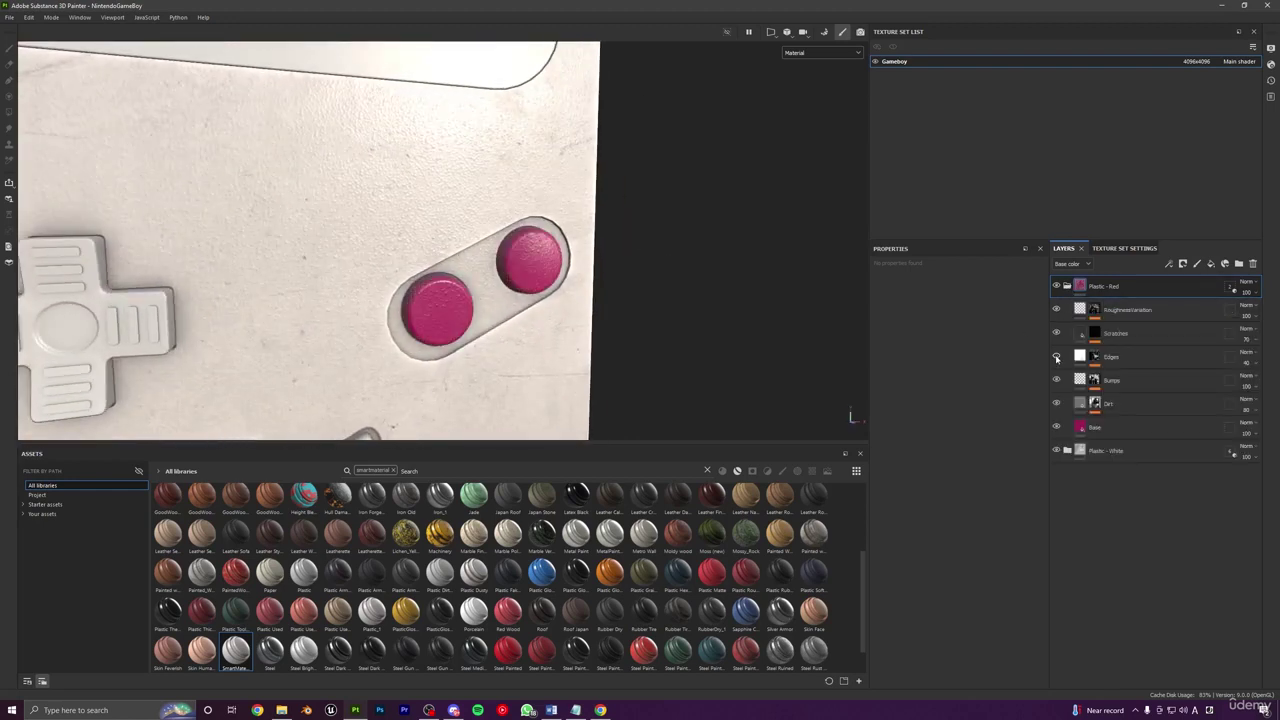
{"action": "left_click", "coordinate": [1056, 356]}
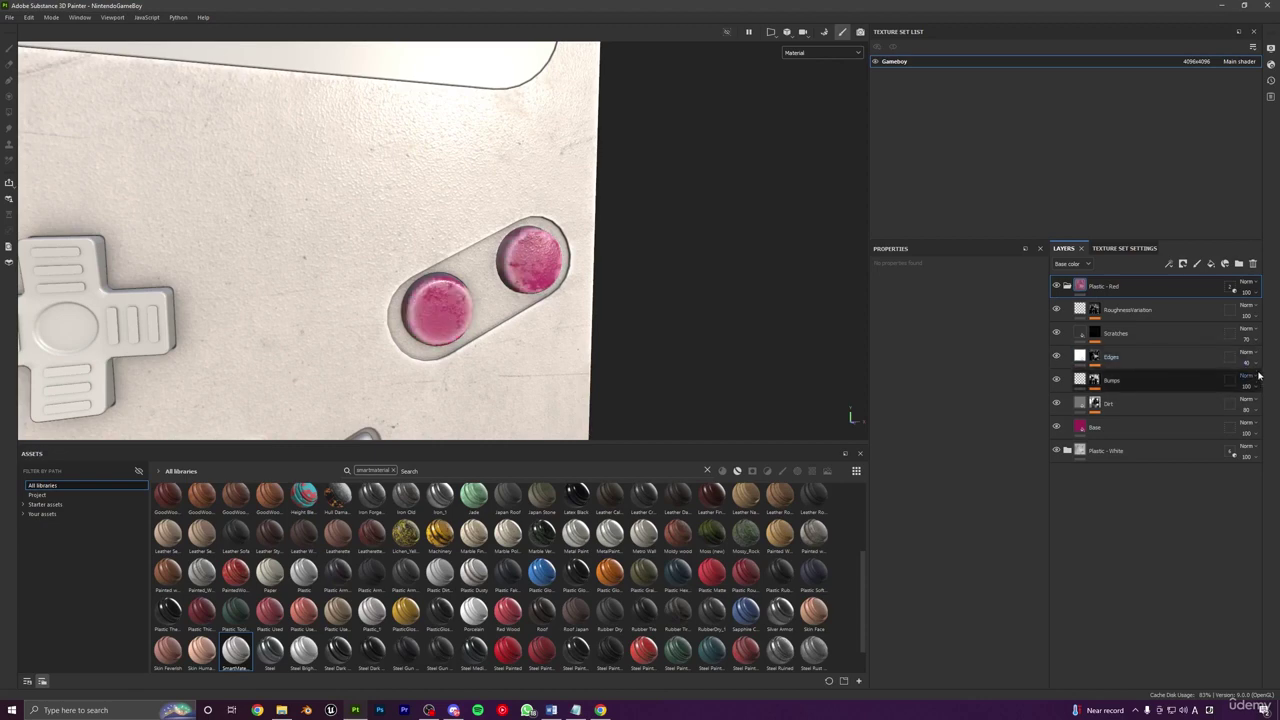
Step: Recolor the Plastic - Red folder's Edges layer with a pink sampled from the round buttons, adjusted to a paler, less saturated tone
{"action": "left_click", "coordinate": [1081, 358]}
{"action": "left_click", "coordinate": [942, 528]}
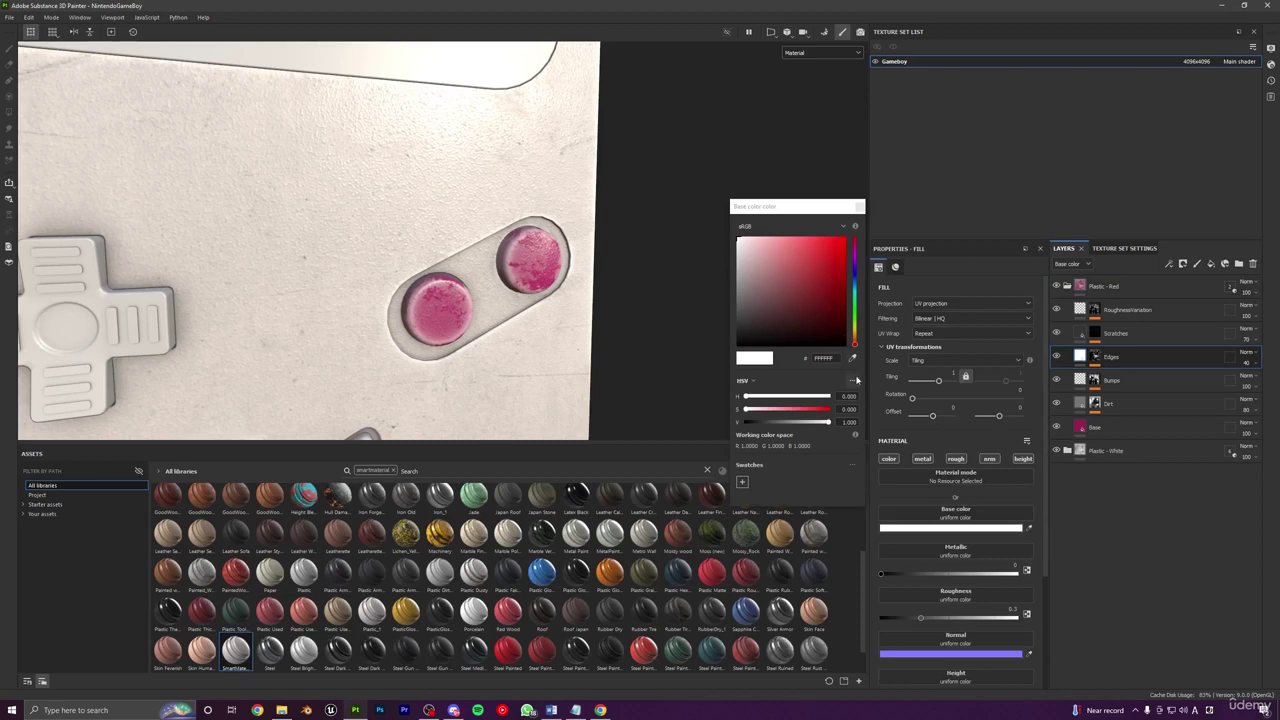
{"action": "left_click", "coordinate": [852, 357]}
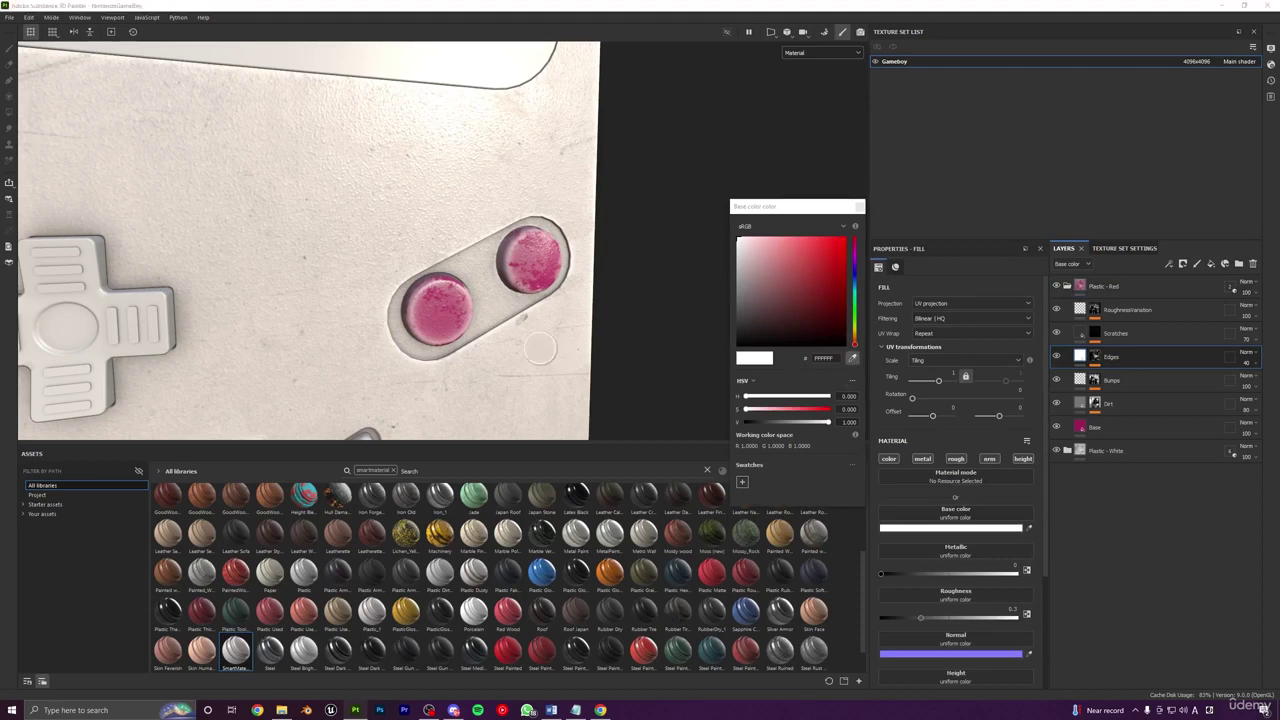
{"action": "left_click", "coordinate": [472, 302]}
{"action": "left_click", "coordinate": [787, 254]}
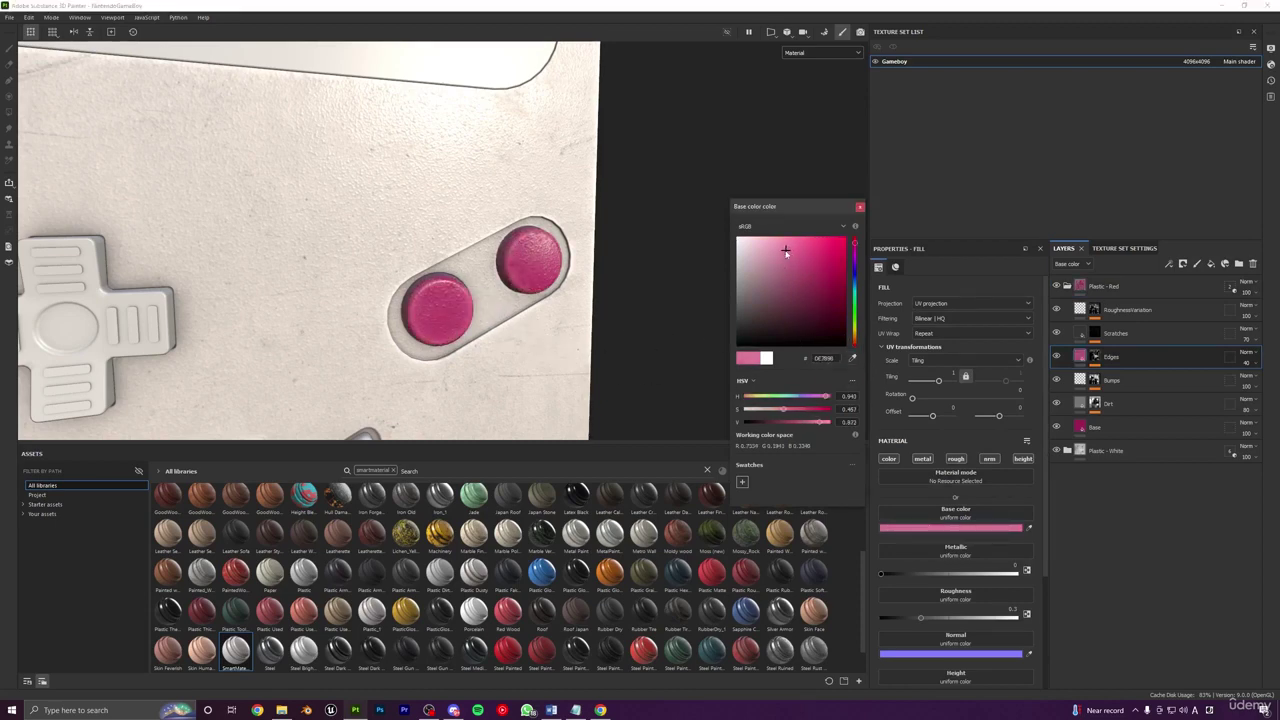
{"action": "mouse_move", "coordinate": [785, 252]}
{"action": "left_mouse_down"}
{"action": "mouse_move", "coordinate": [764, 272]}
{"action": "mouse_move", "coordinate": [773, 255]}
{"action": "left_mouse_up"}
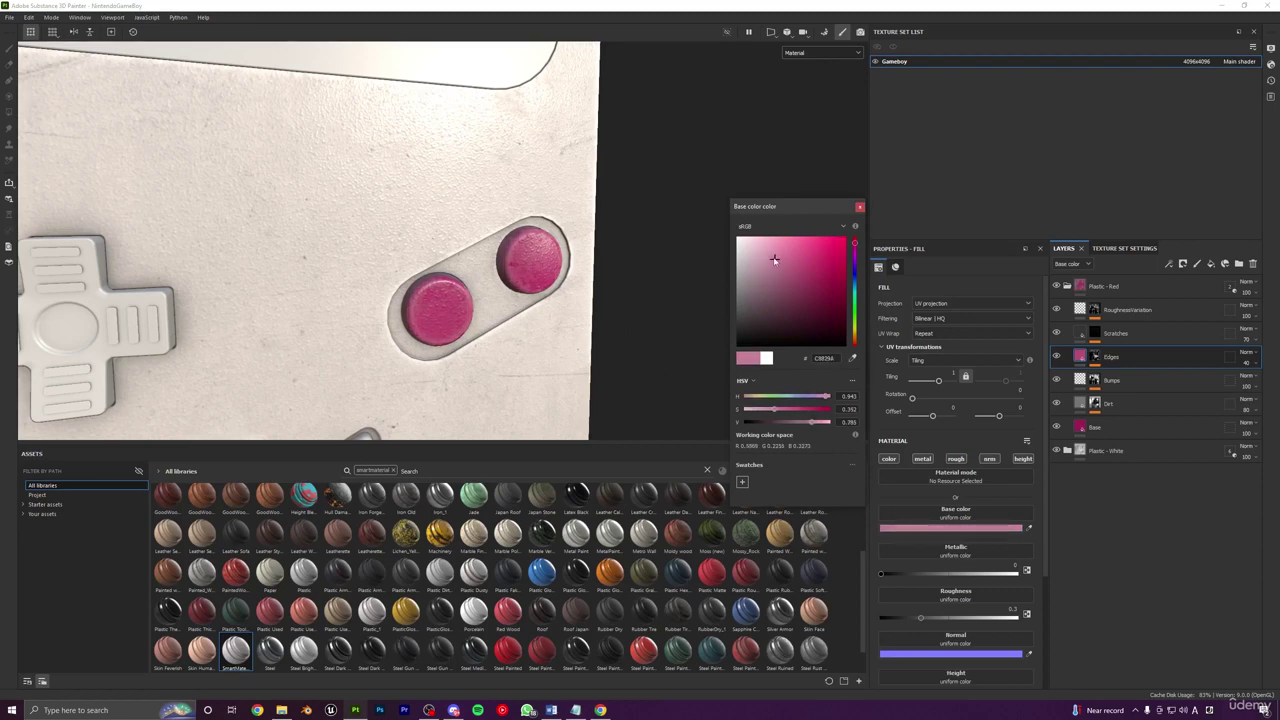
{"action": "left_click", "coordinate": [859, 208]}
Step: Hide the Bumps layer in the Plastic - Red folder and check the round buttons from several angles
{"action": "scroll", "coordinate": [568, 264], "scroll_direction": "down", "scroll_amount": 6}
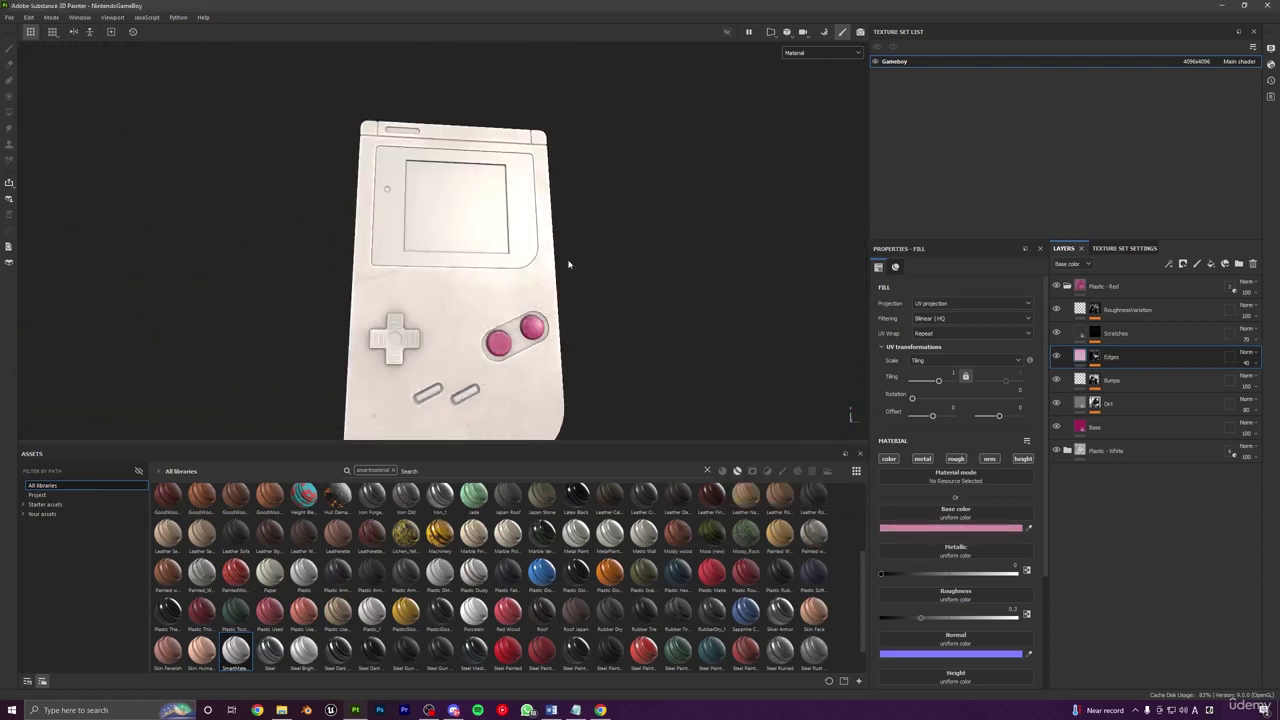
{"action": "scroll", "coordinate": [500, 409], "scroll_direction": "up", "scroll_amount": 6}
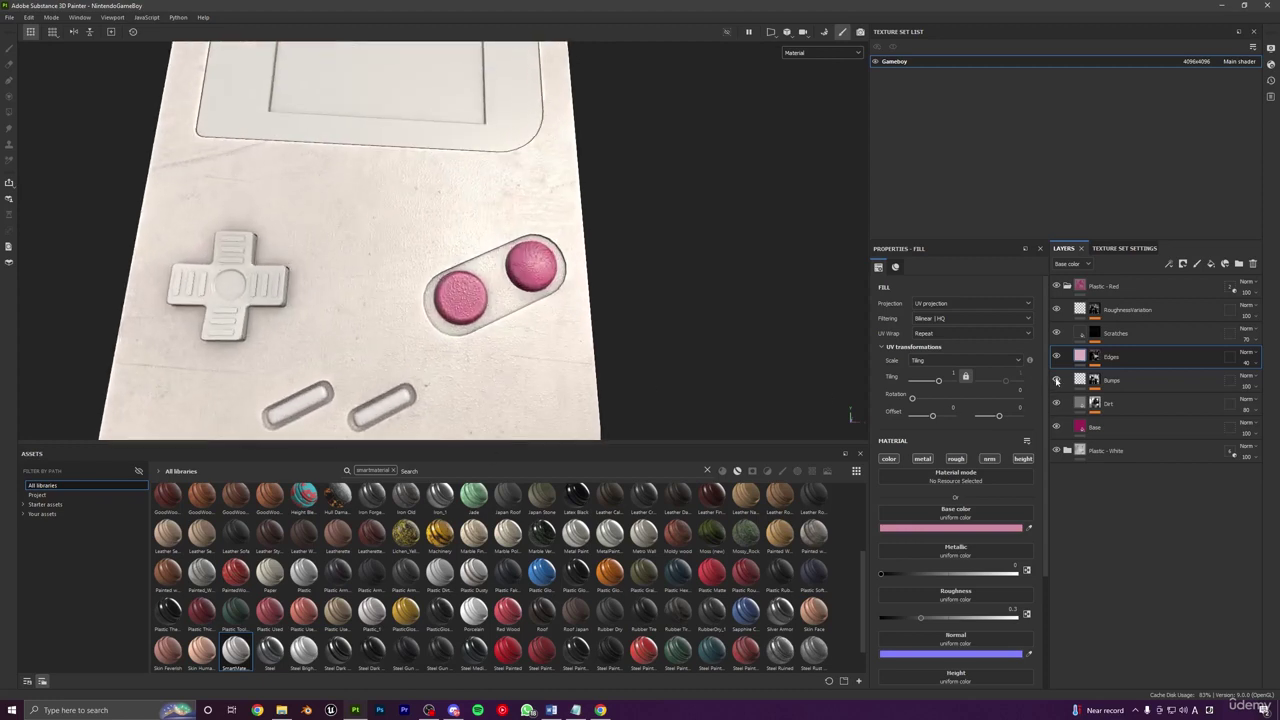
{"action": "left_click_drag", "start_coordinate": [560, 285], "coordinate": [512, 340], "text": "alt"}
{"action": "scroll", "coordinate": [503, 349], "scroll_direction": "down", "scroll_amount": 6}
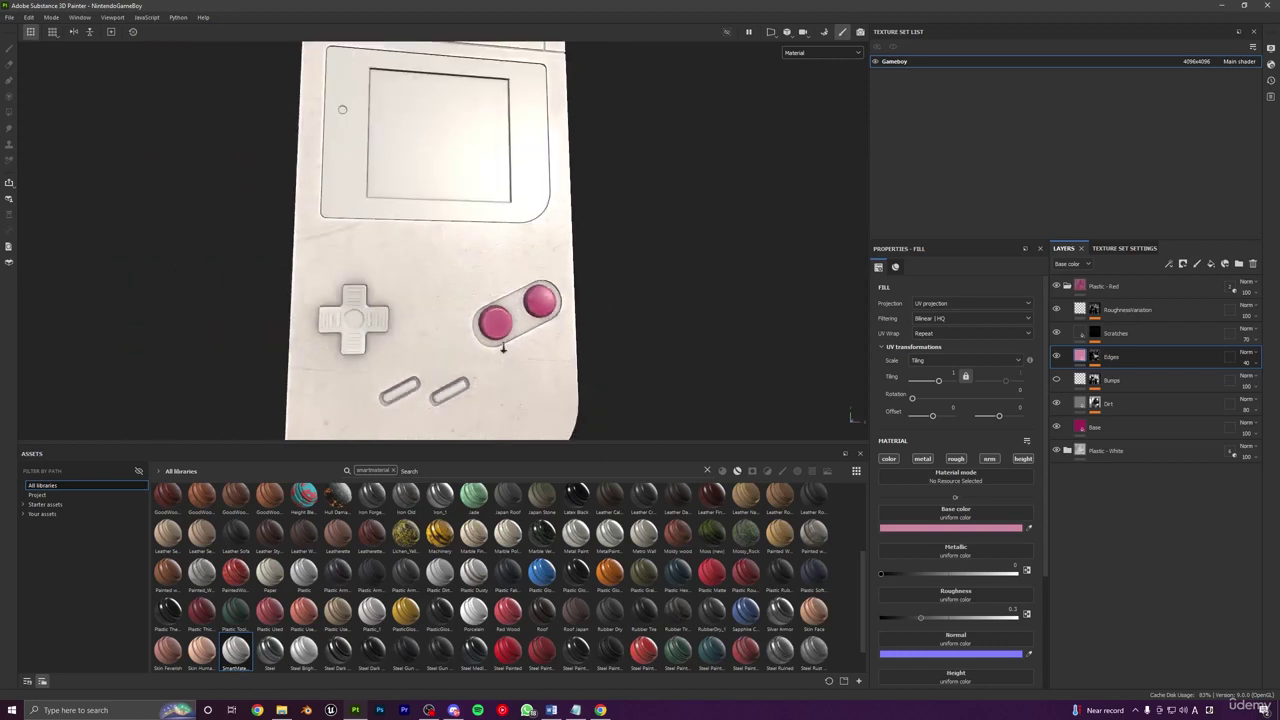
{"action": "left_click_drag", "start_coordinate": [486, 266], "coordinate": [427, 274], "text": "alt"}
{"action": "scroll", "coordinate": [594, 280], "scroll_direction": "up", "scroll_amount": 6}
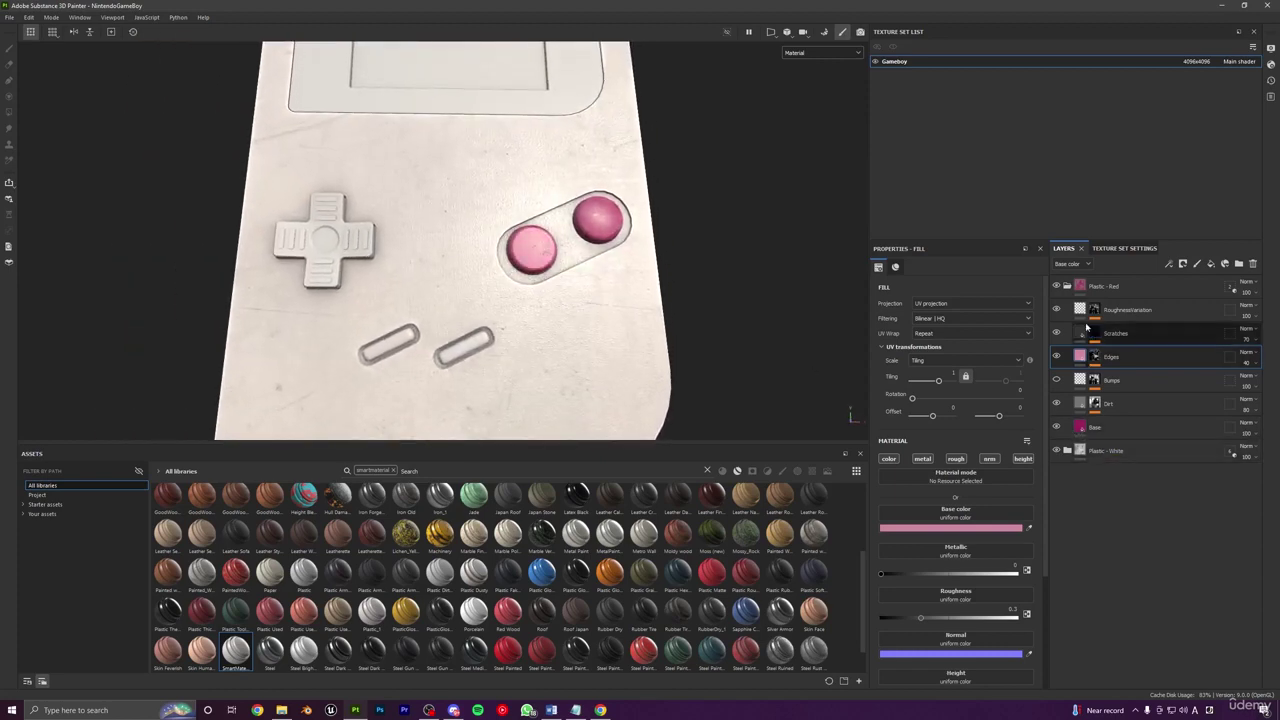
Step: In the Plastic - Red folder, set the roughness of the RoughnessVariation layer to 0.3 and of the Base layer to 0.18
{"action": "left_click", "coordinate": [1128, 309]}
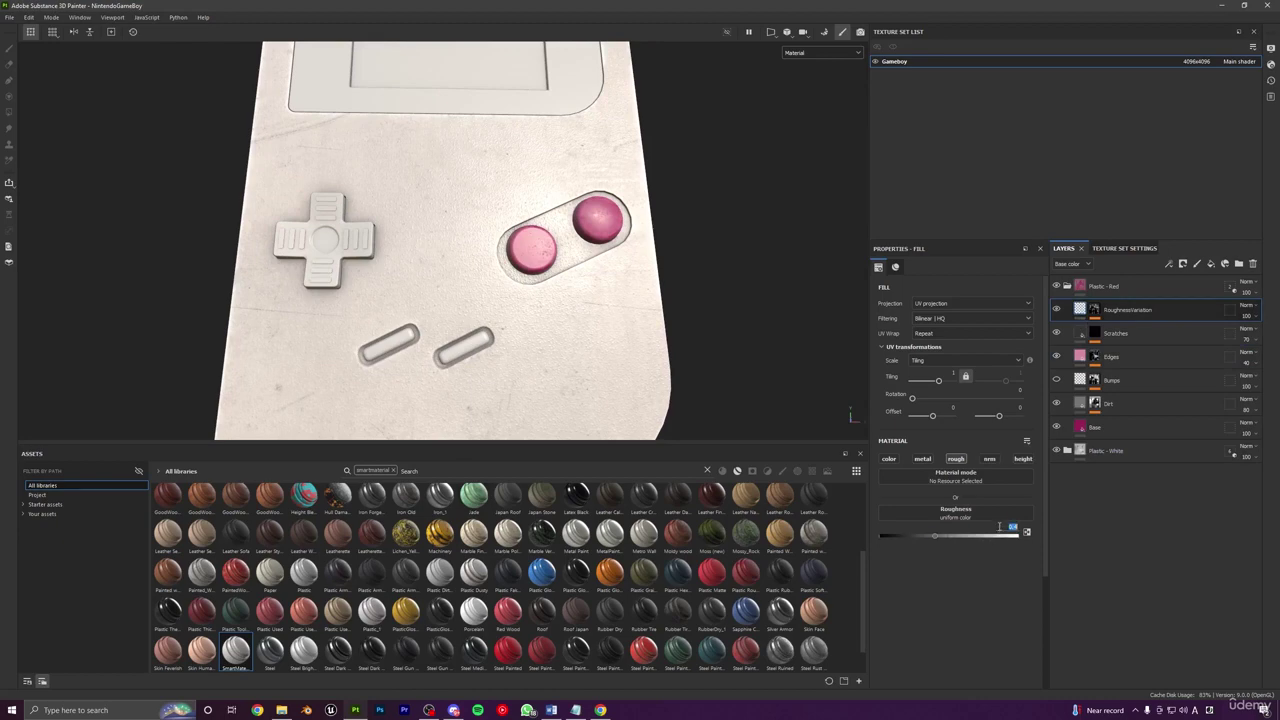
{"action": "type", "text": "0.3"}
{"action": "key", "text": "Return"}
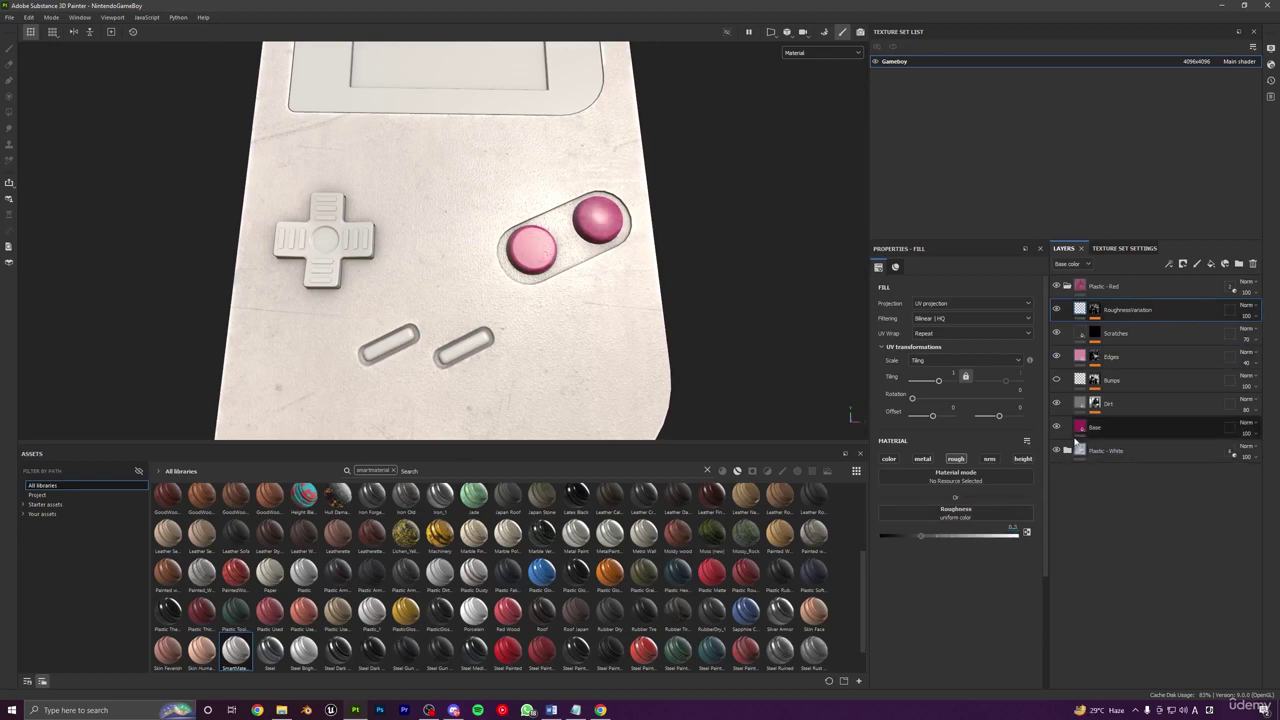
{"action": "left_click", "coordinate": [1083, 426]}
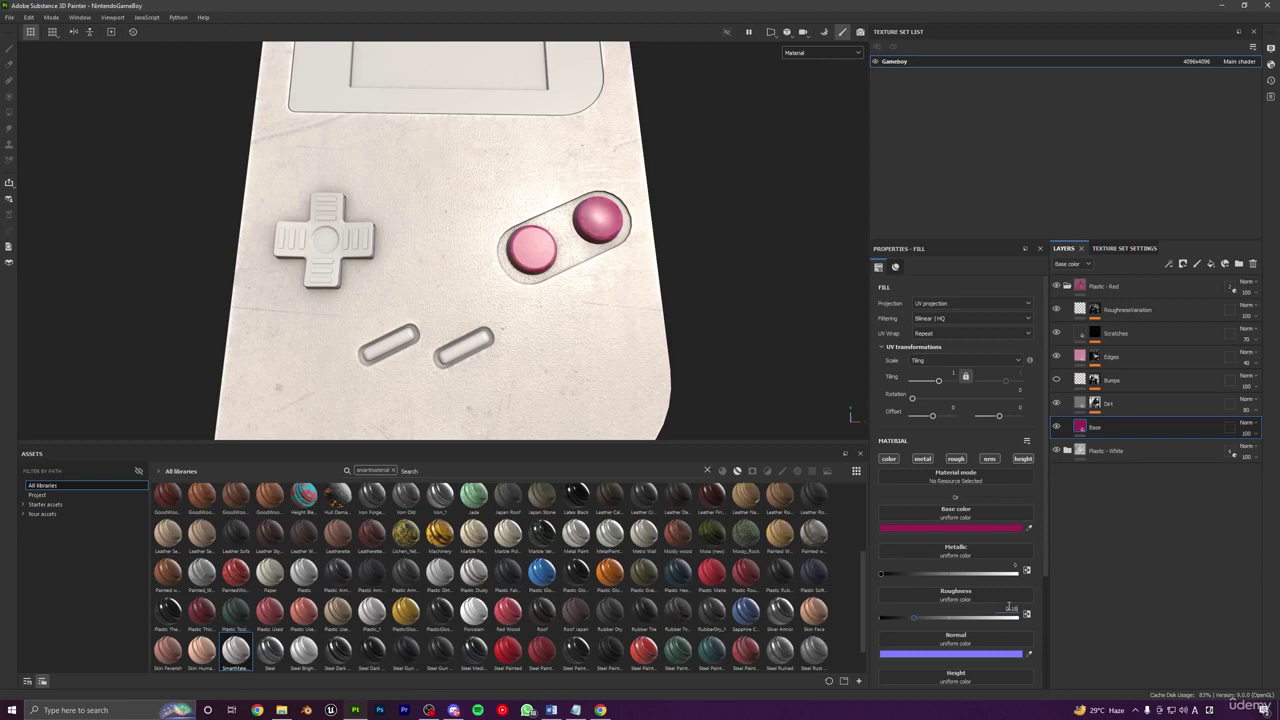
{"action": "left_click_drag", "start_coordinate": [540, 250], "coordinate": [586, 251], "text": "alt"}
{"action": "scroll", "coordinate": [545, 245], "scroll_direction": "down", "scroll_amount": 4}
{"action": "scroll", "coordinate": [498, 346], "scroll_direction": "up", "scroll_amount": 5}
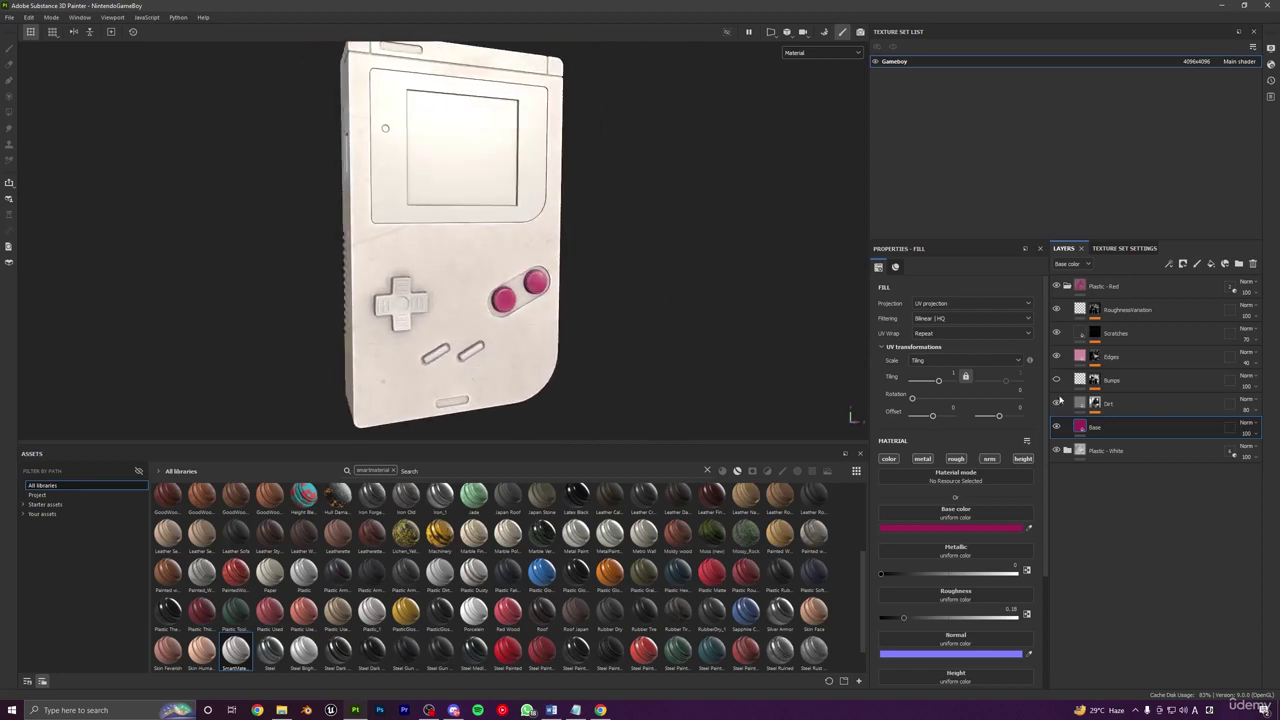
Step: Collapse and duplicate the Plastic - Red folder, and rename the copy to "Plastic - Black"
{"action": "left_click", "coordinate": [1070, 290]}
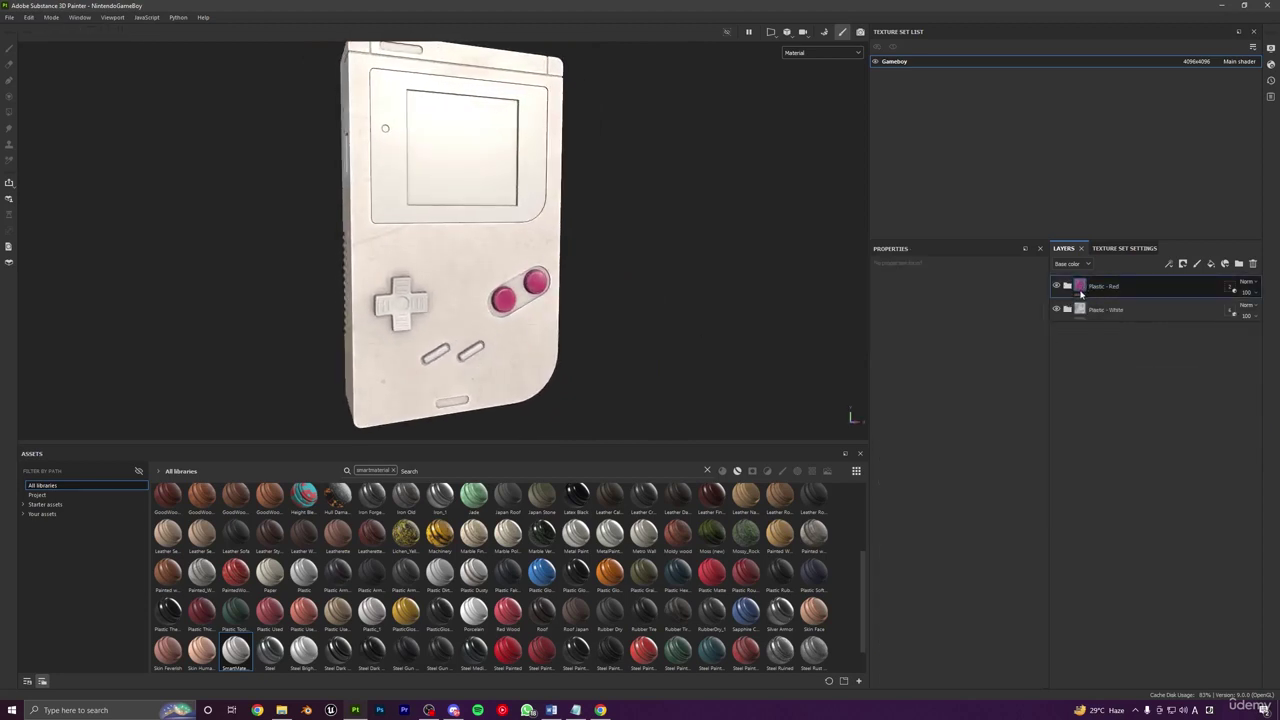
{"action": "key", "text": "ctrl+d"}
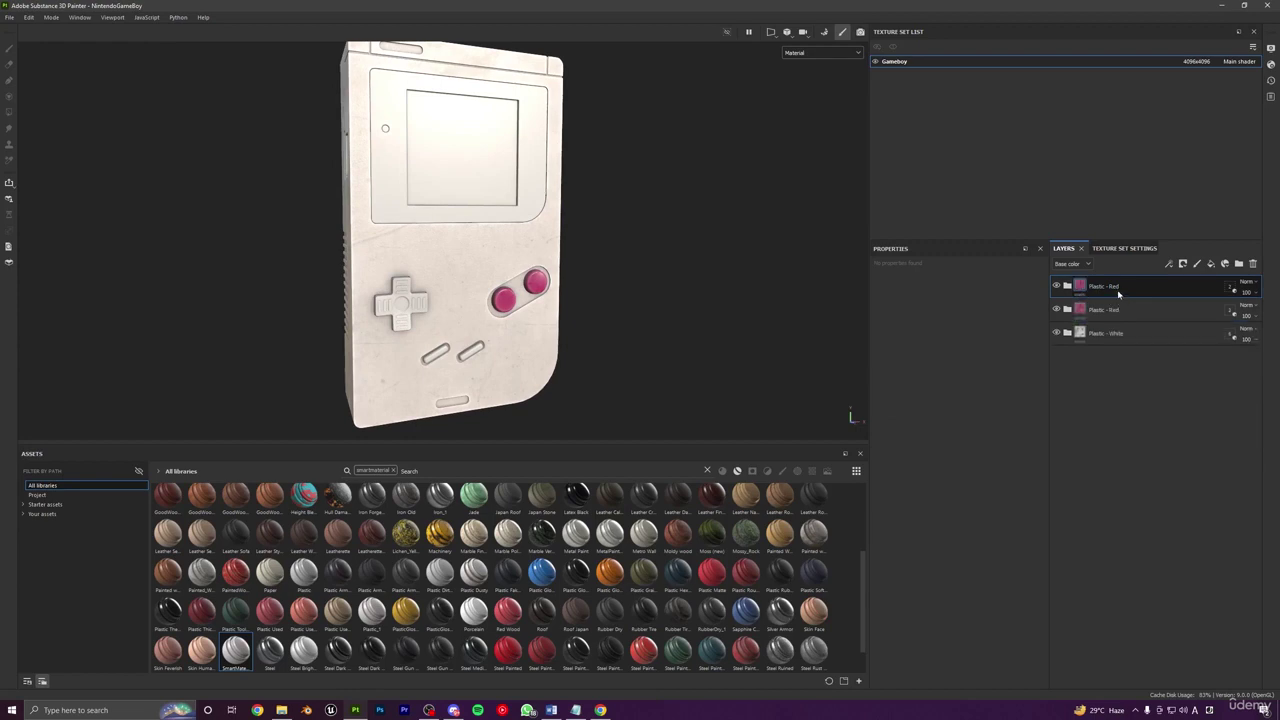
{"action": "double_click", "coordinate": [1115, 287]}
{"action": "double_click", "coordinate": [1117, 287]}
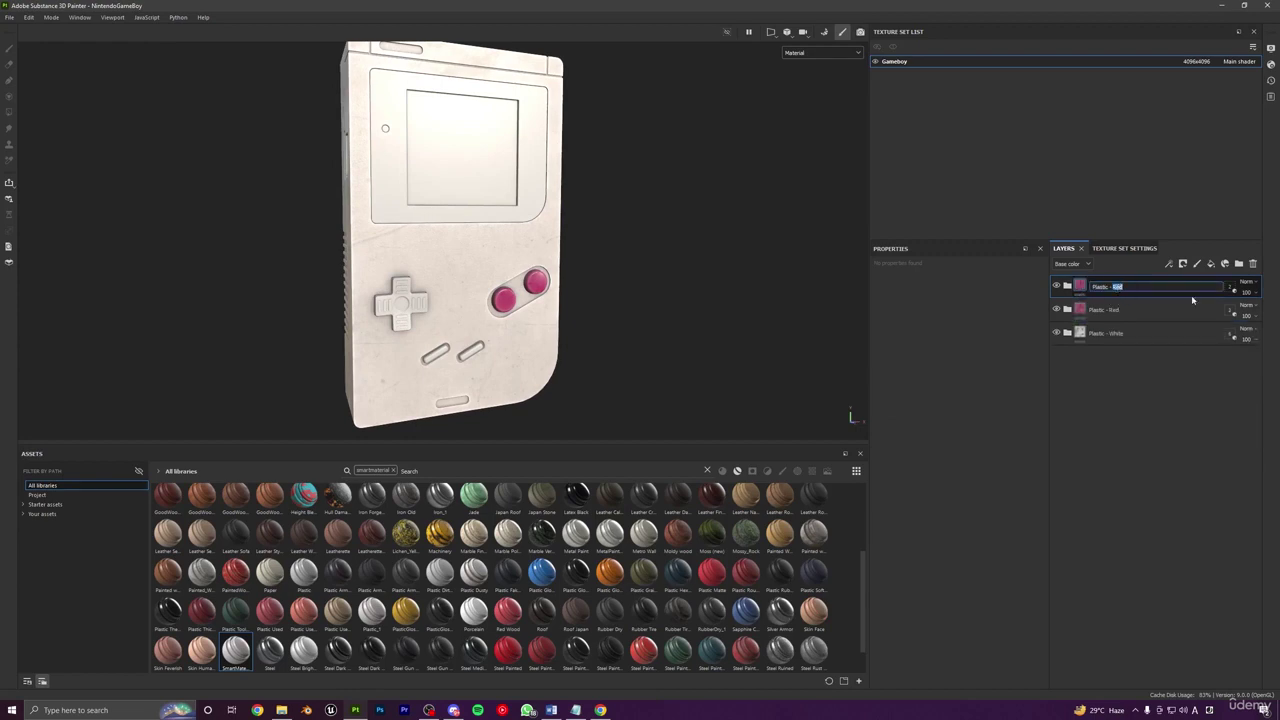
{"action": "type", "text": "Black"}
{"action": "key", "text": "Return"}
Step: Copy hex code 272929 from the Gameboy Console palette in Chrome and return to Substance 3D Painter
{"action": "key", "text": "alt+Tab"}
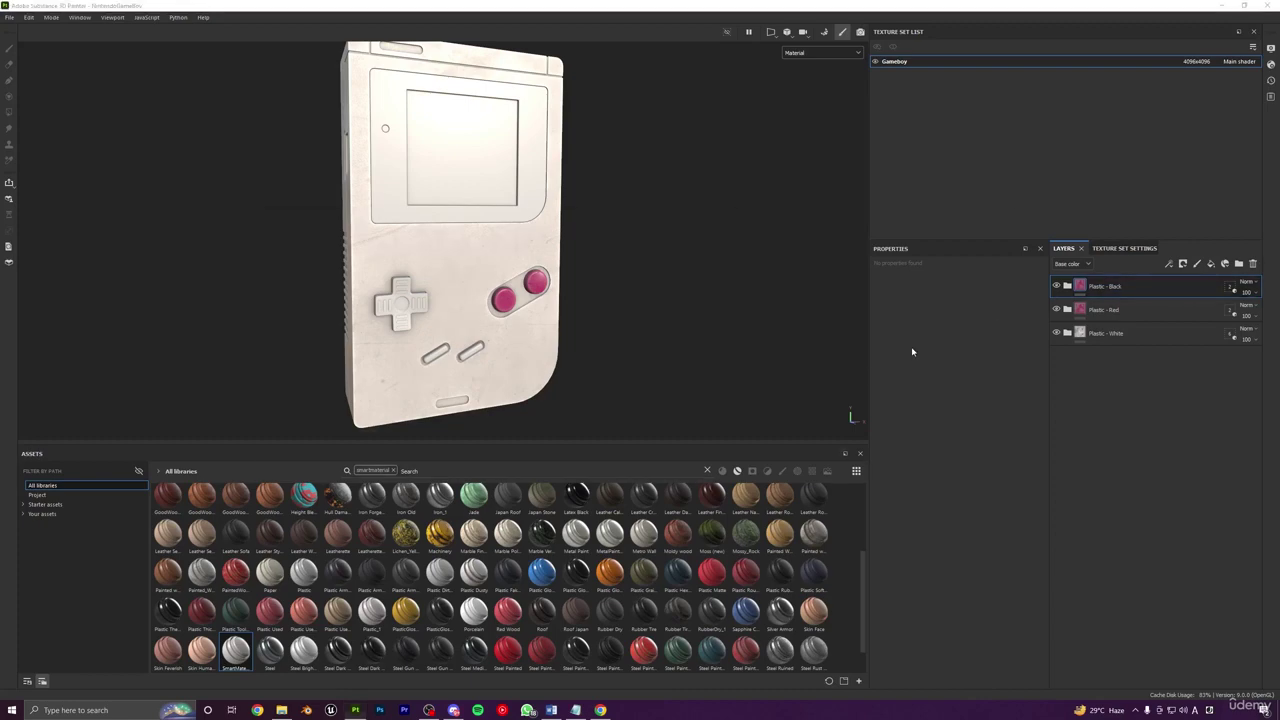
{"action": "left_click_drag", "start_coordinate": [738, 242], "coordinate": [707, 241]}
{"action": "key", "text": "ctrl+c"}
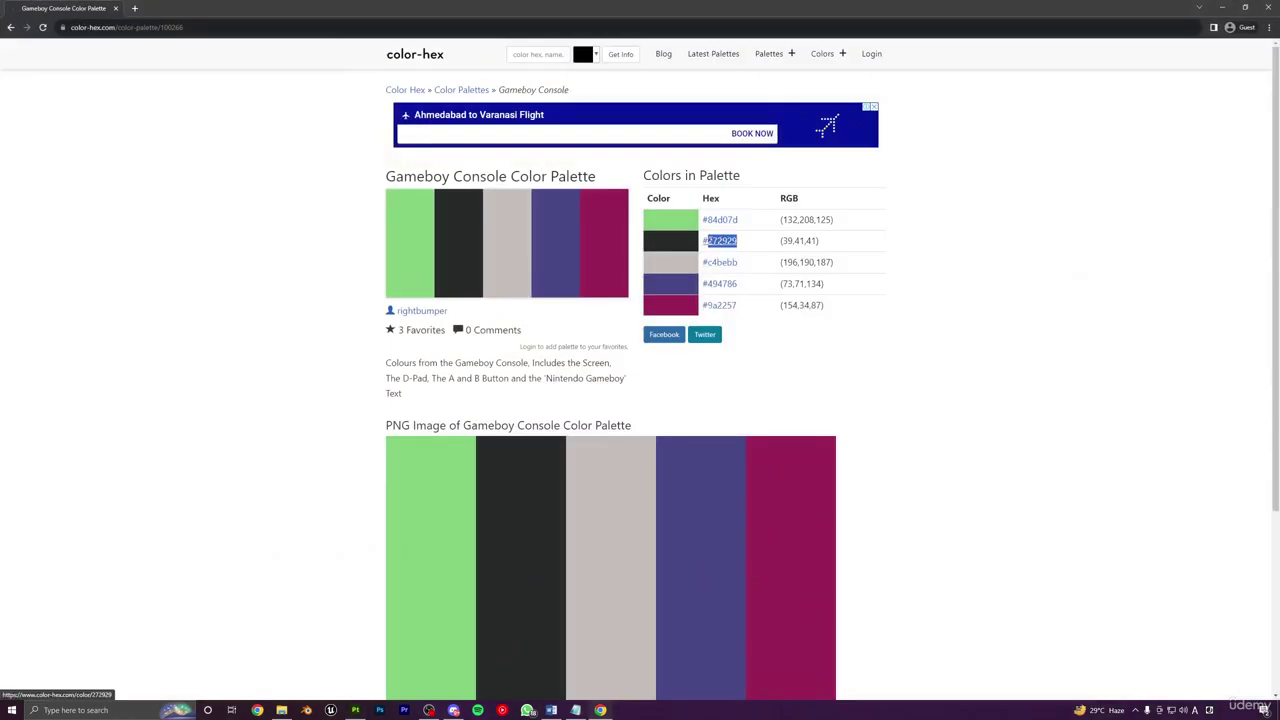
{"action": "left_click", "coordinate": [1219, 8]}
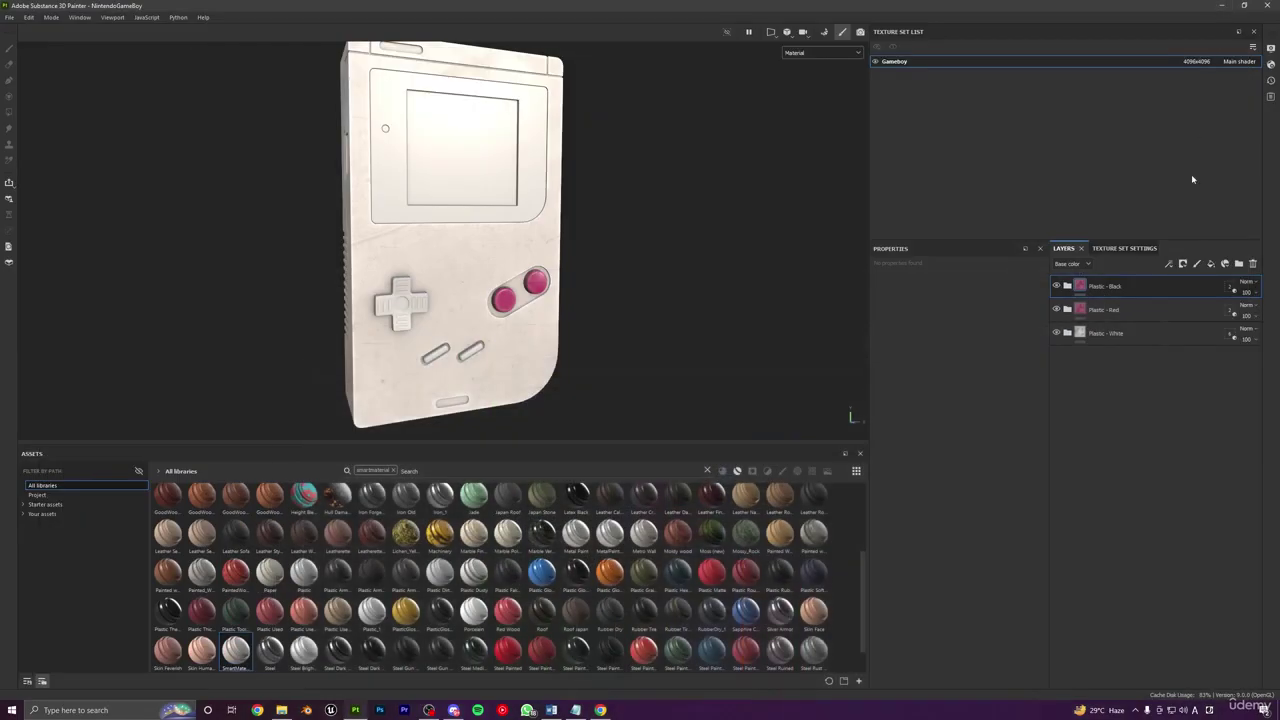
Step: Set the base color of the Base layer in the Plastic - Black folder to the copied hex 272929
{"action": "left_click", "coordinate": [1068, 287]}
{"action": "left_click", "coordinate": [1085, 427]}
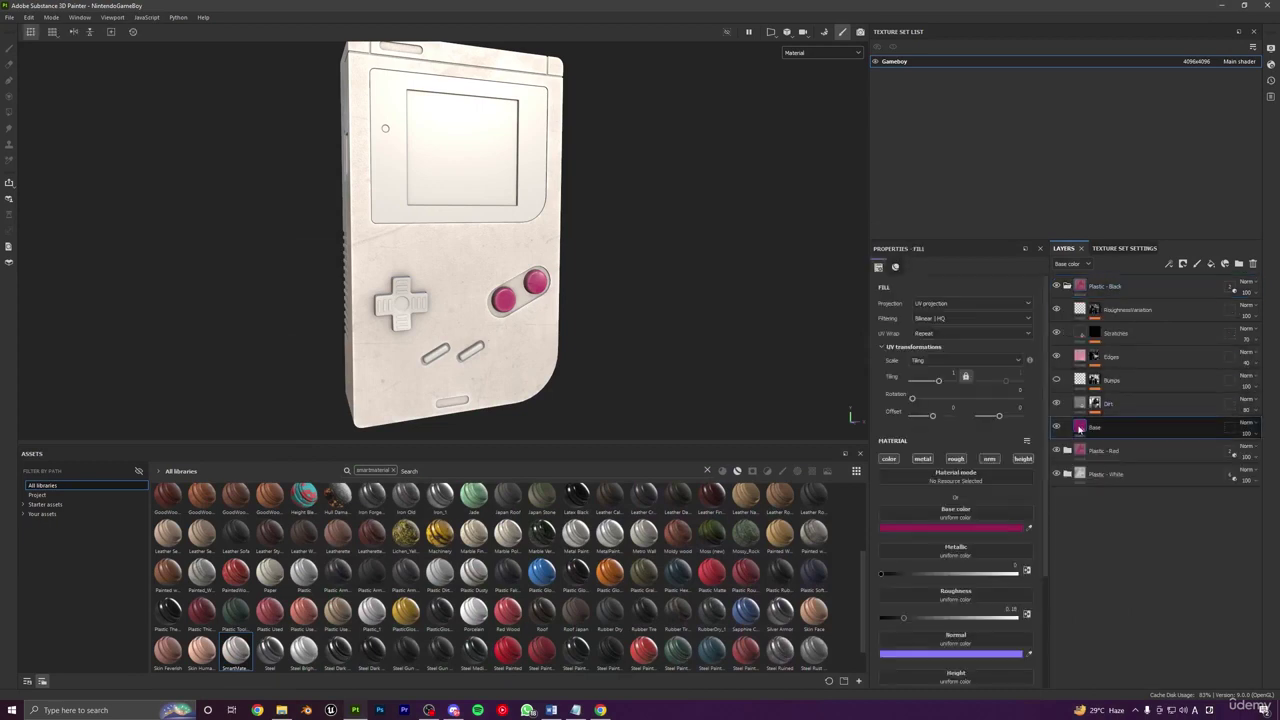
{"action": "left_click", "coordinate": [950, 527]}
{"action": "left_click", "coordinate": [825, 359]}
{"action": "key", "text": "ctrl+v"}
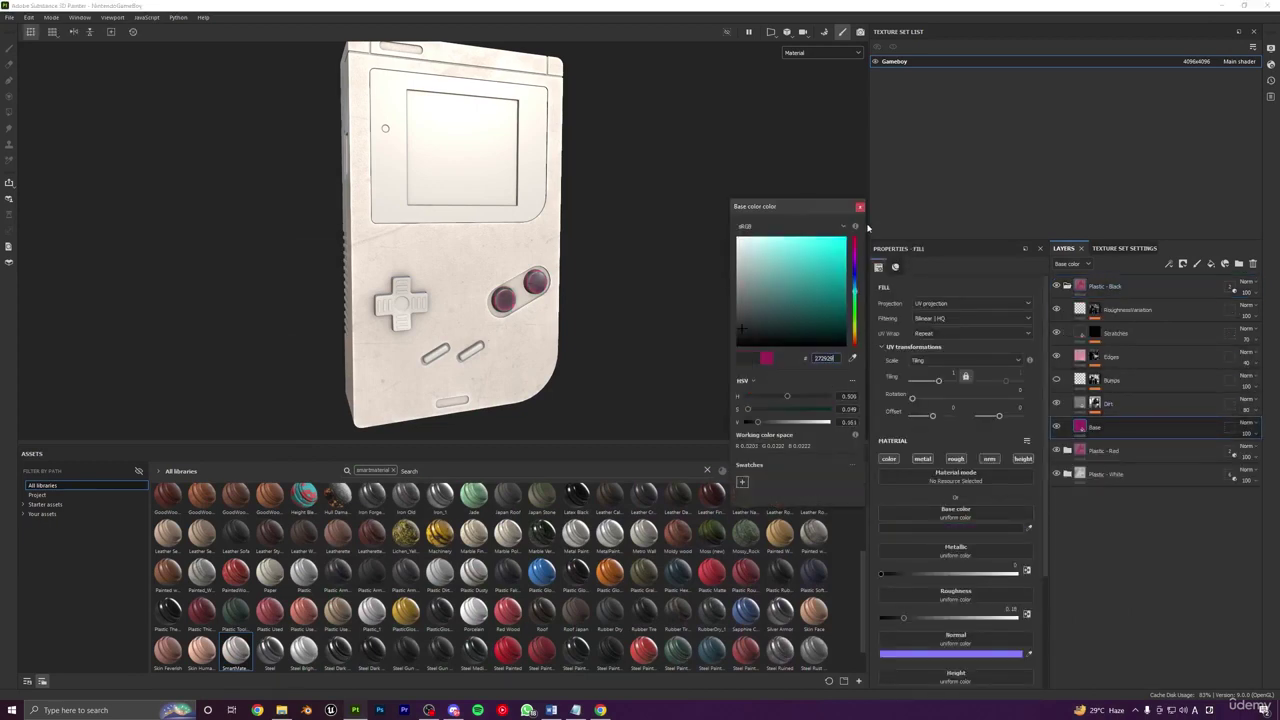
{"action": "left_click", "coordinate": [858, 208]}
{"action": "scroll", "coordinate": [505, 373], "scroll_direction": "up", "scroll_amount": 5}
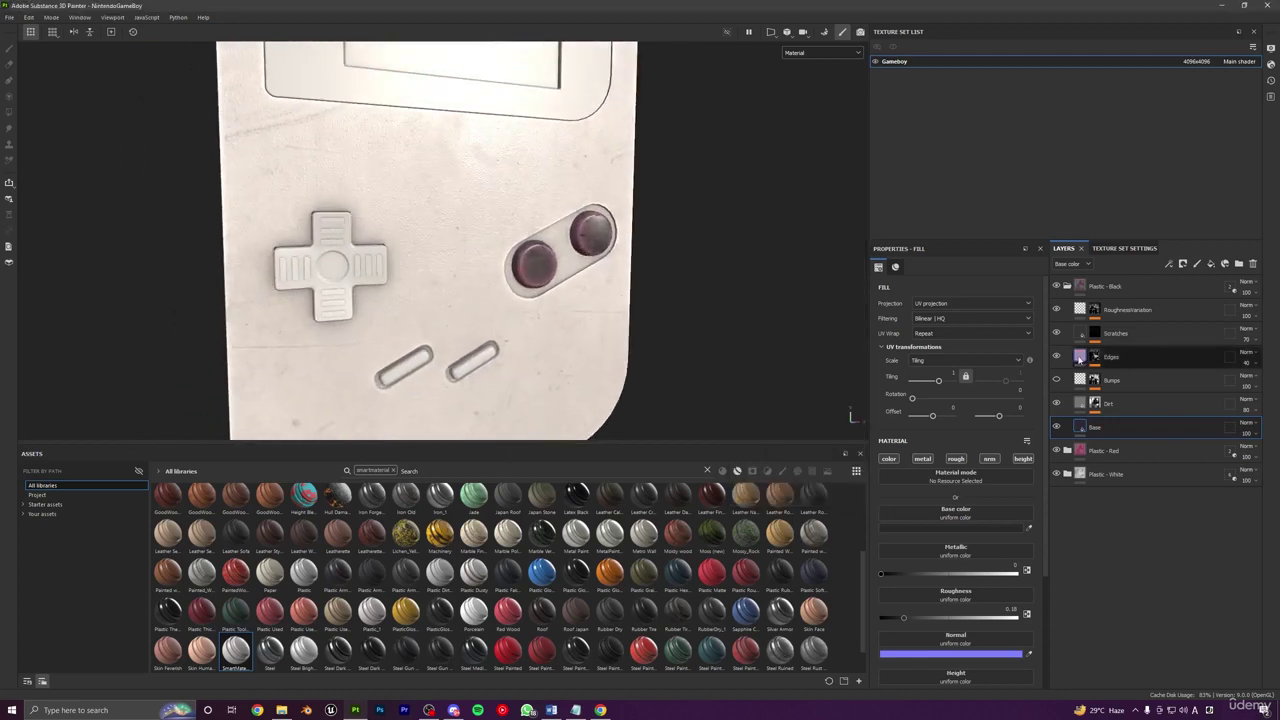
Step: Exclude all meshes from the Plastic - Black folder's geometry mask and include only the D-pad parts
{"action": "left_click", "coordinate": [1229, 288]}
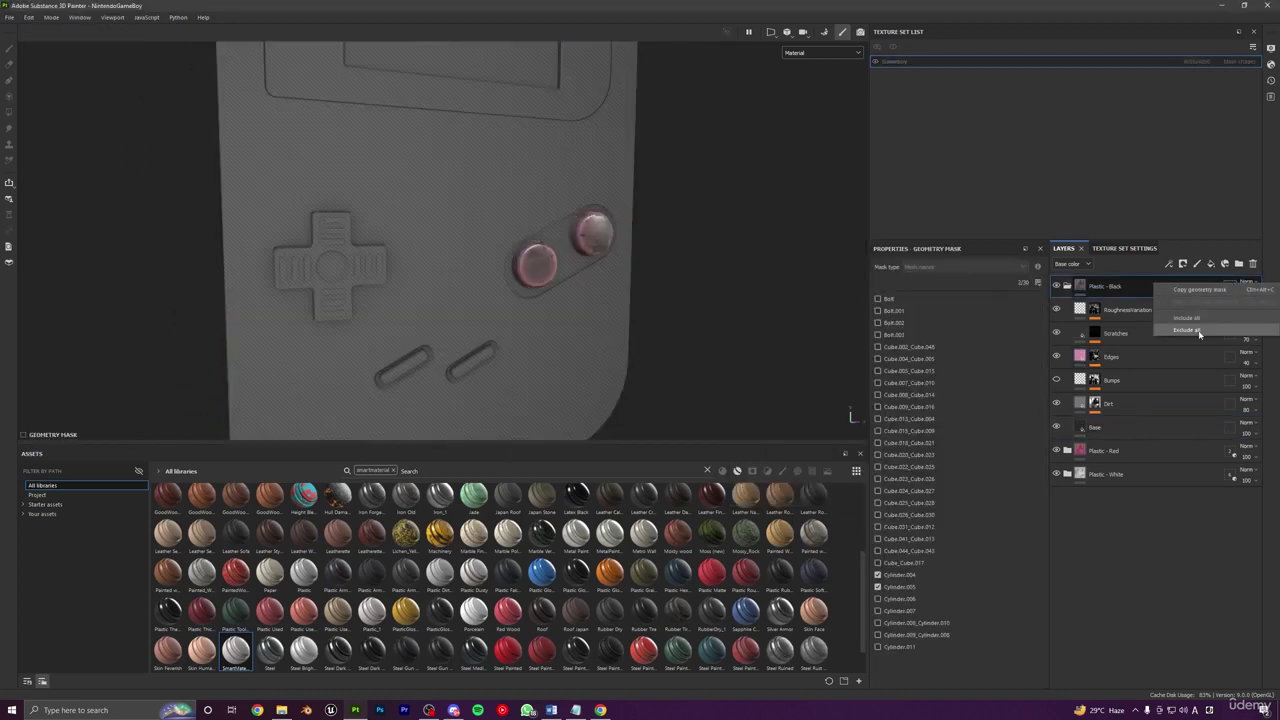
{"action": "left_click", "coordinate": [357, 275]}
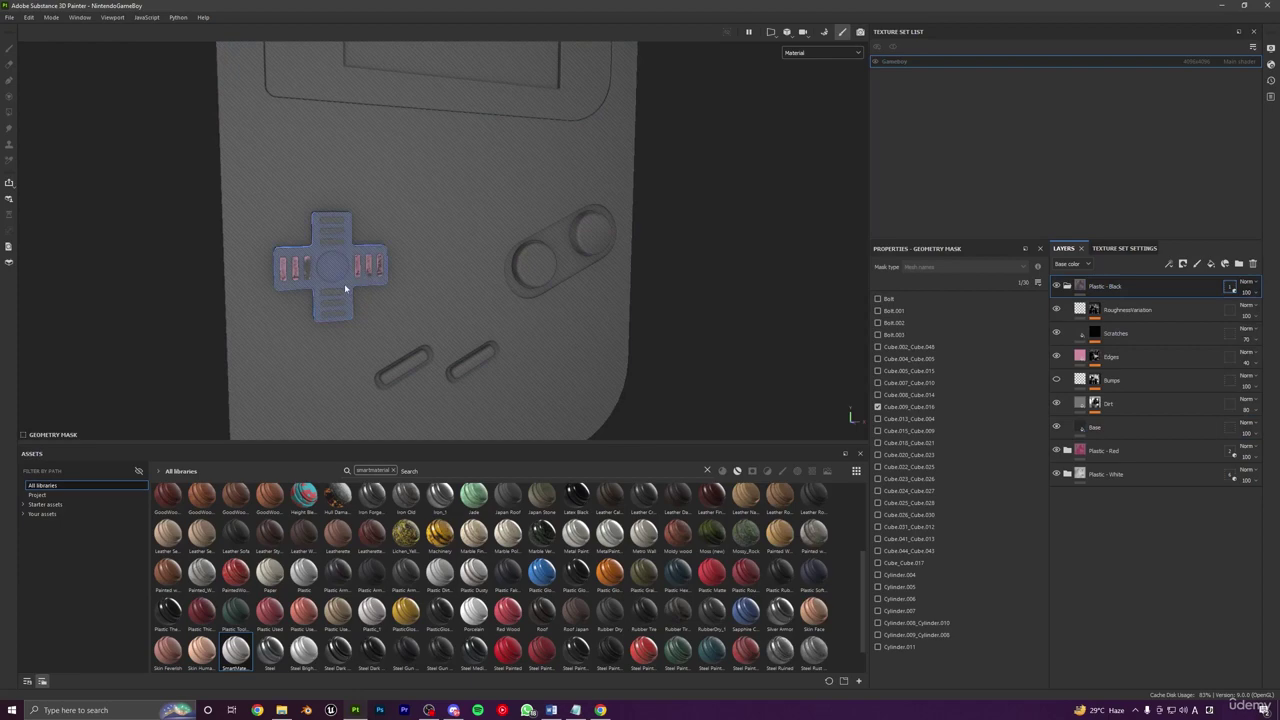
{"action": "left_click", "coordinate": [342, 295]}
{"action": "left_click", "coordinate": [340, 298]}
{"action": "left_click", "coordinate": [1080, 288]}
{"action": "scroll", "coordinate": [672, 318], "scroll_direction": "down", "scroll_amount": 4}
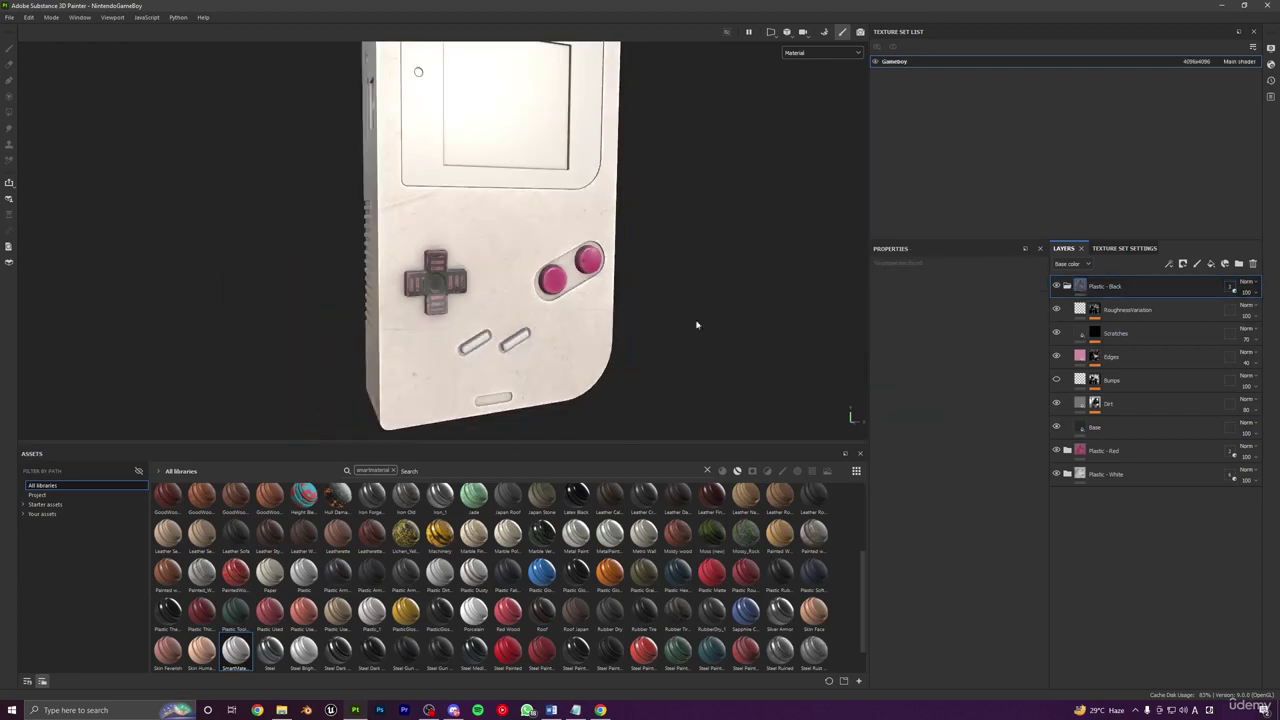
Step: Hide the Edges layer in the Plastic - Black folder and inspect the D-pad
{"action": "left_click", "coordinate": [1056, 357]}
{"action": "left_click_drag", "start_coordinate": [655, 335], "coordinate": [523, 306], "text": "alt"}
{"action": "scroll", "coordinate": [532, 300], "scroll_direction": "down", "scroll_amount": 4}
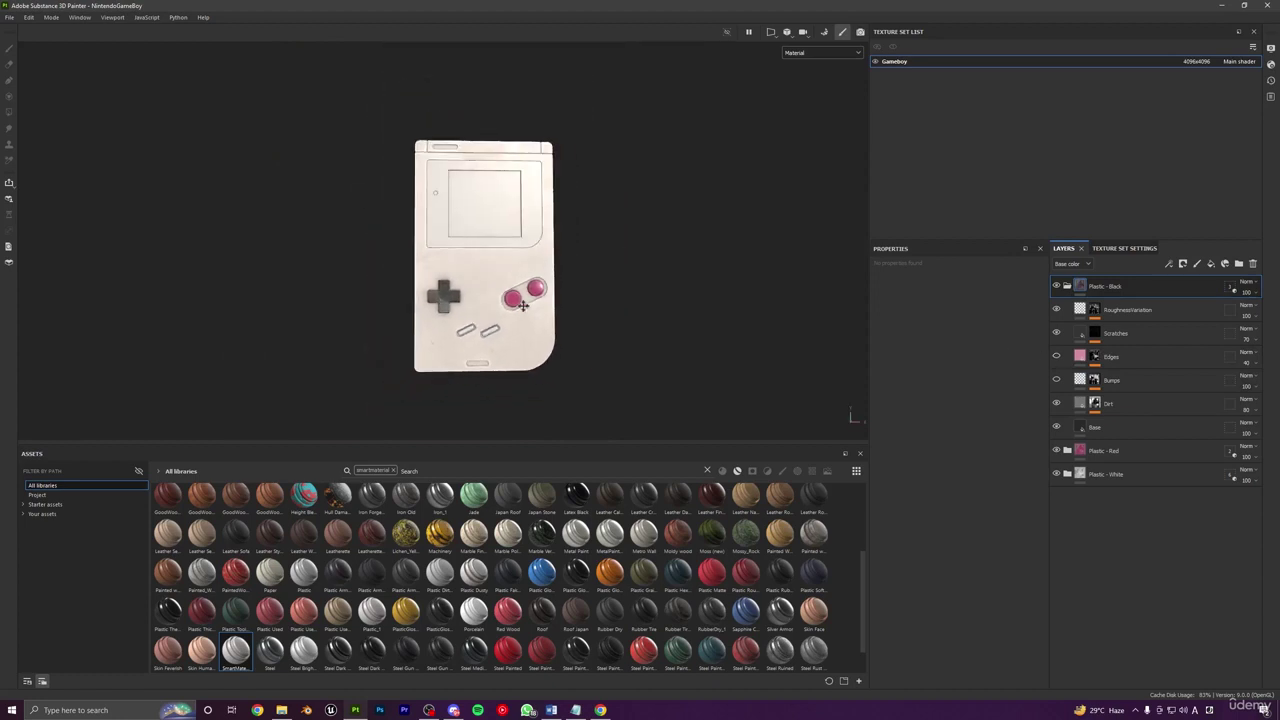
{"action": "scroll", "coordinate": [521, 305], "scroll_direction": "up", "scroll_amount": 6}
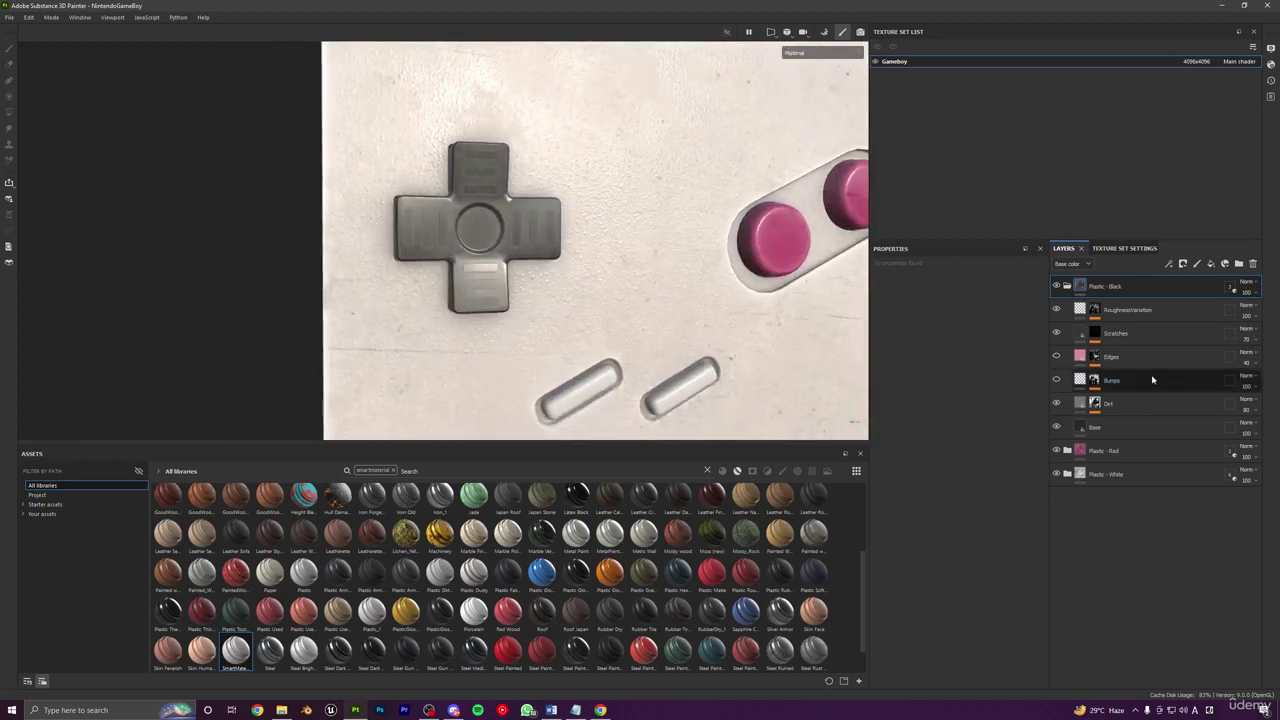
Step: Show the Edges layer in the Plastic - Black folder and set its base color to dark gray 343434
{"action": "left_click", "coordinate": [1057, 356]}
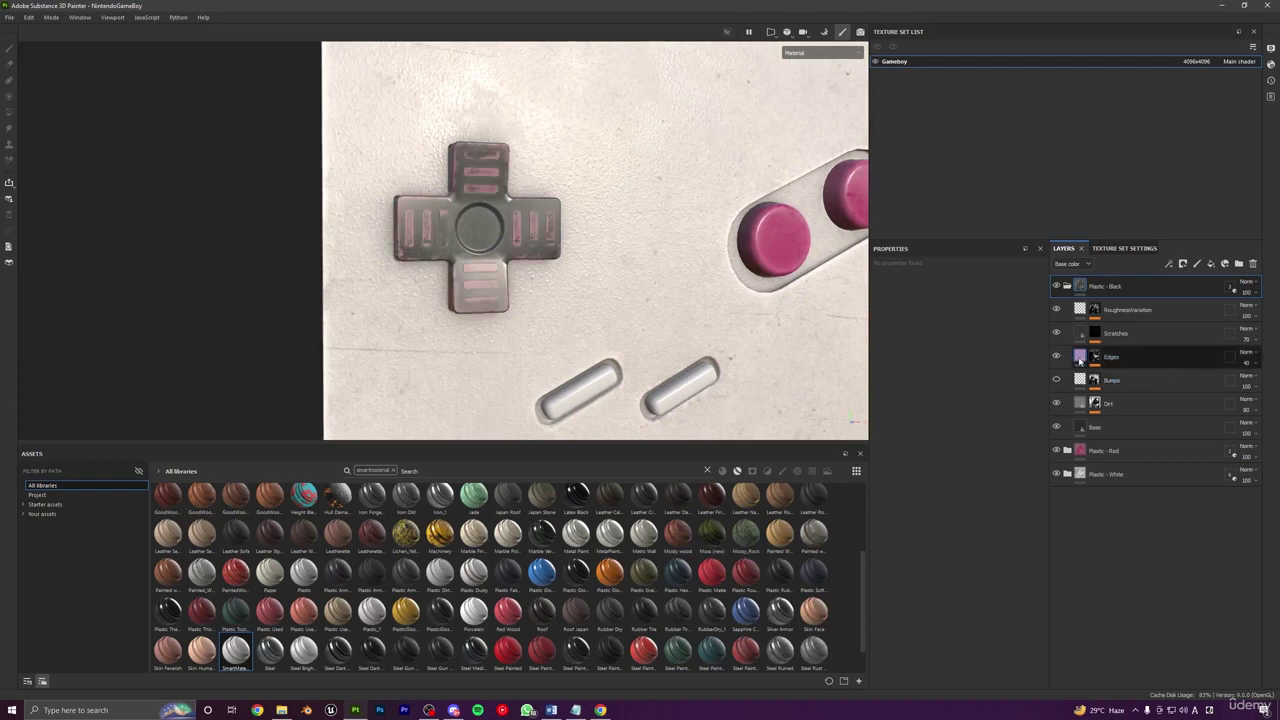
{"action": "left_click", "coordinate": [1080, 356]}
{"action": "left_click", "coordinate": [976, 513]}
{"action": "left_click_drag", "start_coordinate": [782, 270], "coordinate": [693, 325]}
{"action": "left_click", "coordinate": [859, 207]}
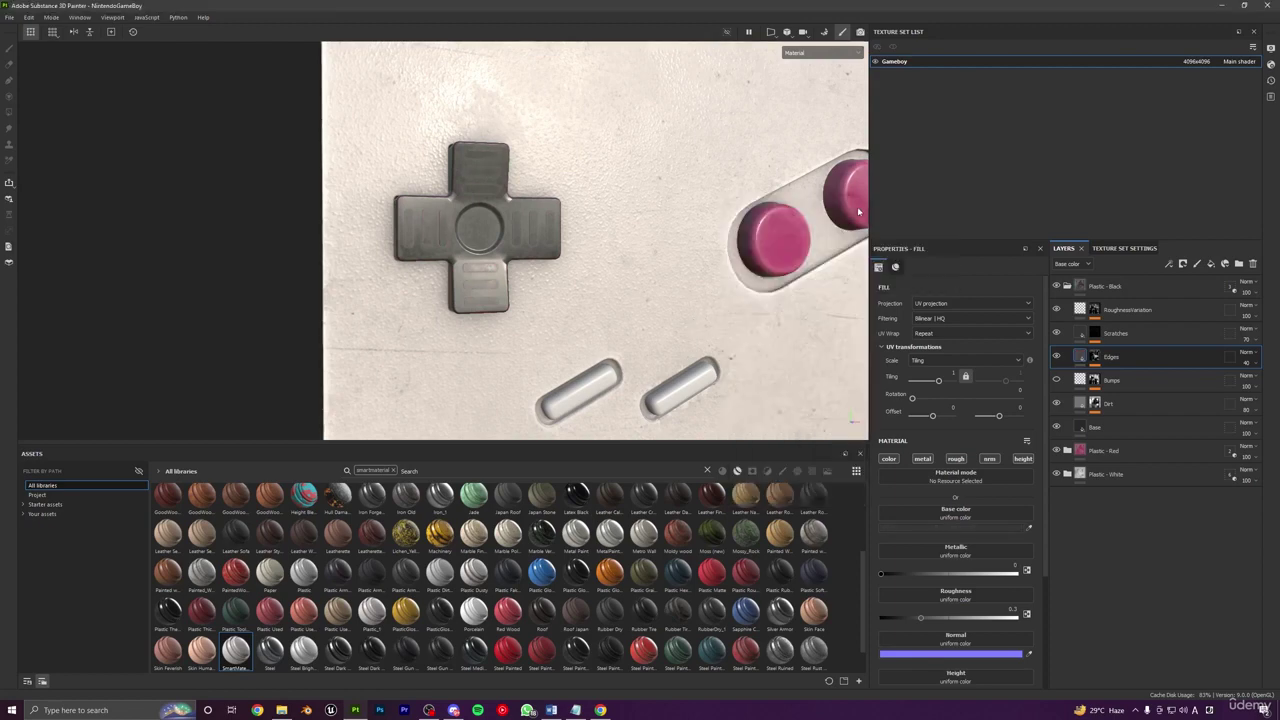
{"action": "scroll", "coordinate": [800, 250], "scroll_direction": "down", "scroll_amount": 3}
{"action": "left_click_drag", "start_coordinate": [790, 260], "coordinate": [725, 294], "text": "alt"}
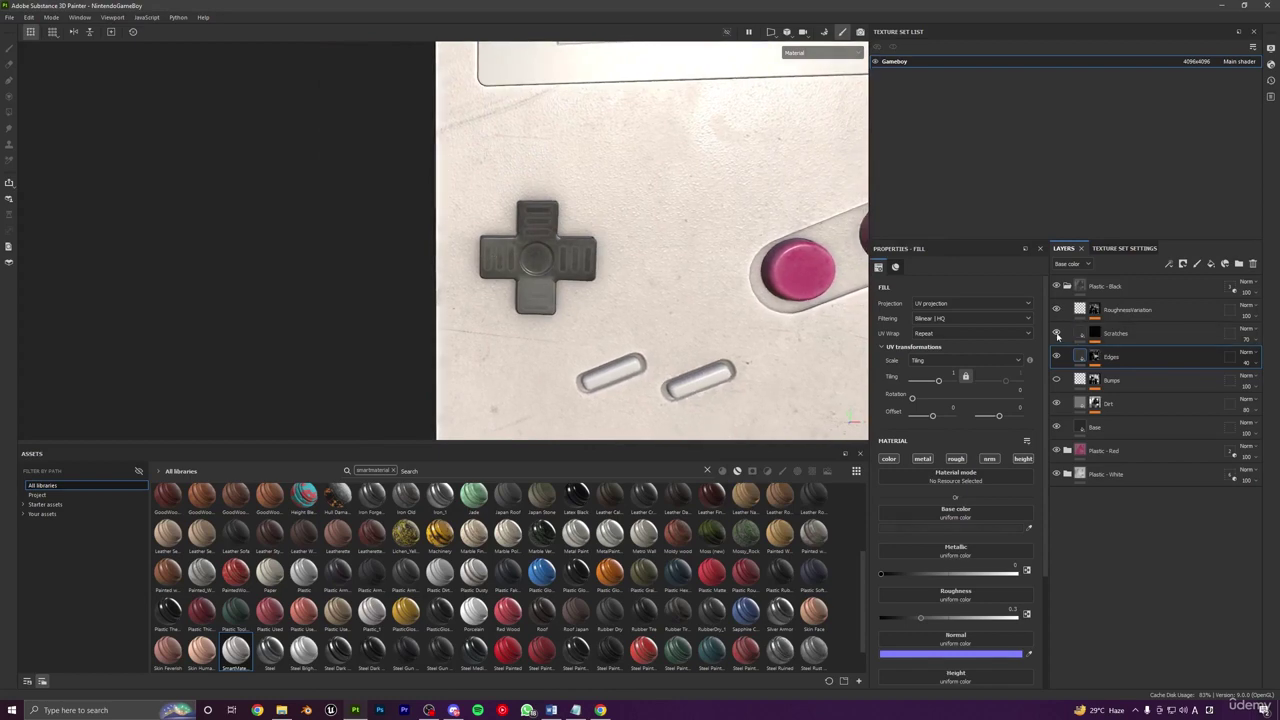
Step: Toggle the Dirt layer in the Plastic - Black folder to check its effect on the D-pad, and set its base color to gray 545454
{"action": "left_click", "coordinate": [1058, 404]}
{"action": "left_click", "coordinate": [1058, 404]}
{"action": "left_click", "coordinate": [1059, 405]}
{"action": "left_click", "coordinate": [1059, 405]}
{"action": "scroll", "coordinate": [603, 345], "scroll_direction": "up", "scroll_amount": 1}
{"action": "left_click_drag", "start_coordinate": [603, 345], "coordinate": [682, 348], "text": "alt"}
{"action": "left_click", "coordinate": [1077, 405]}
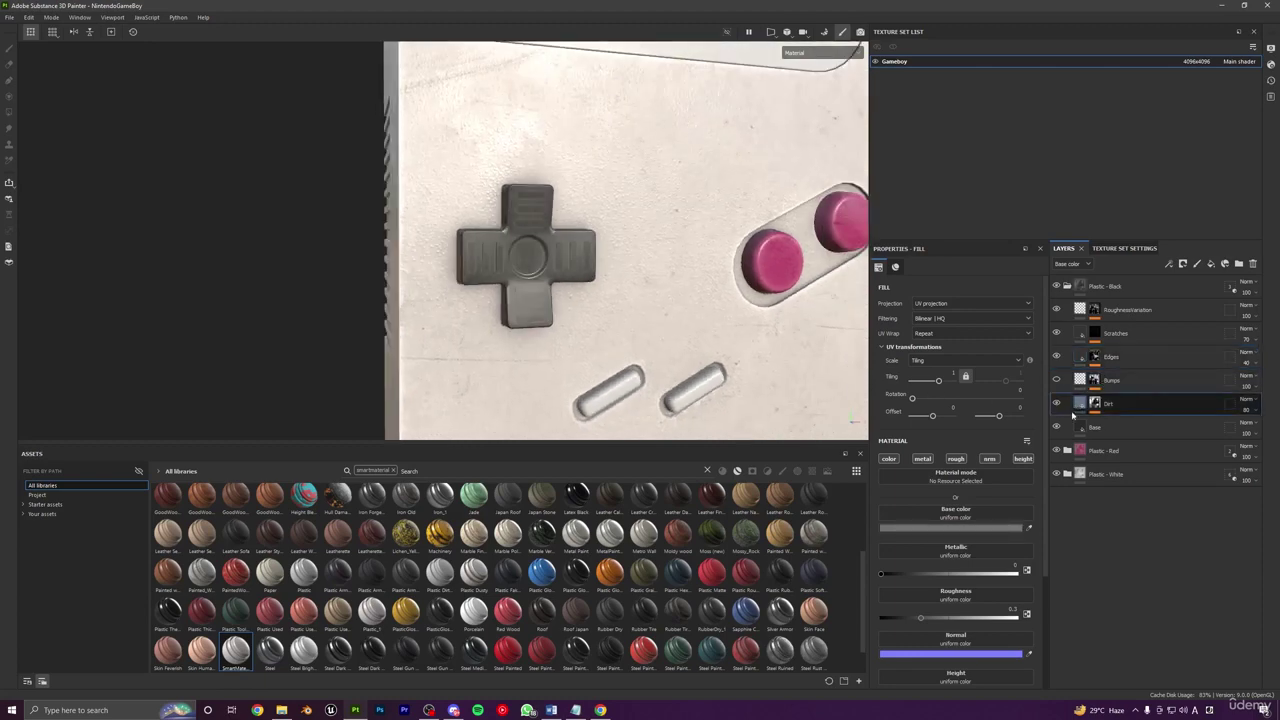
{"action": "left_click", "coordinate": [949, 528]}
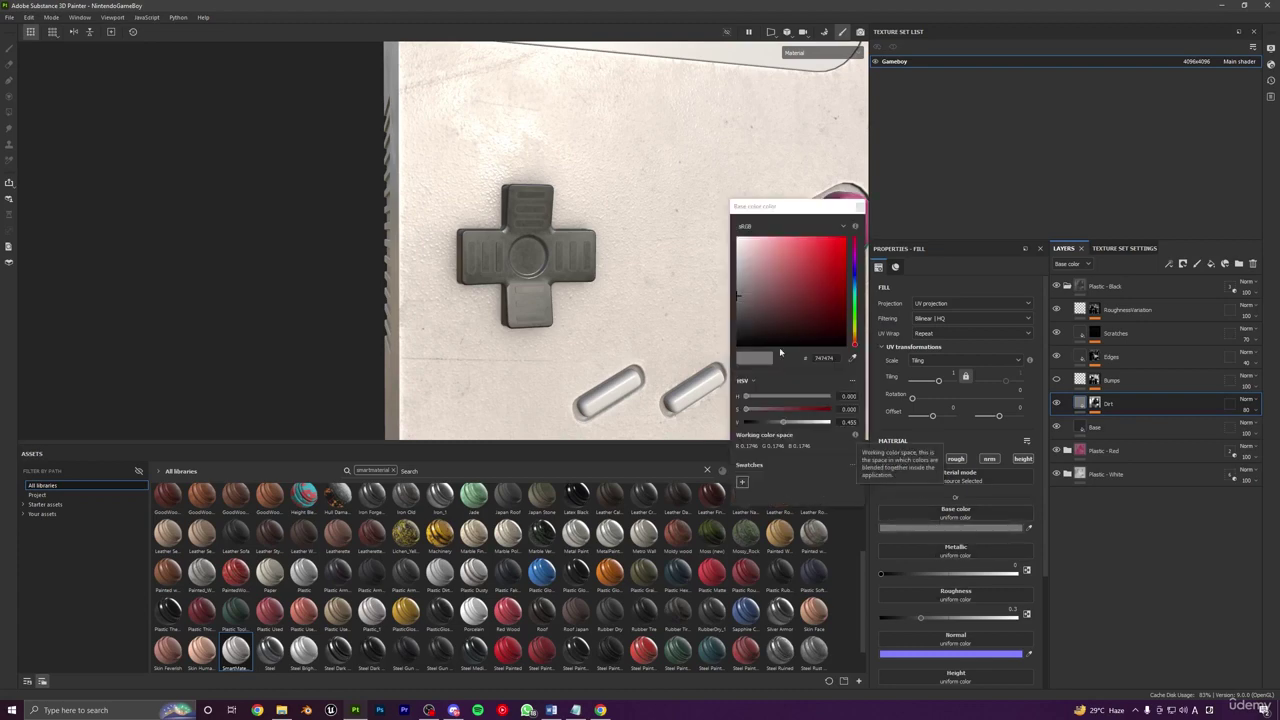
{"action": "left_click", "coordinate": [733, 313]}
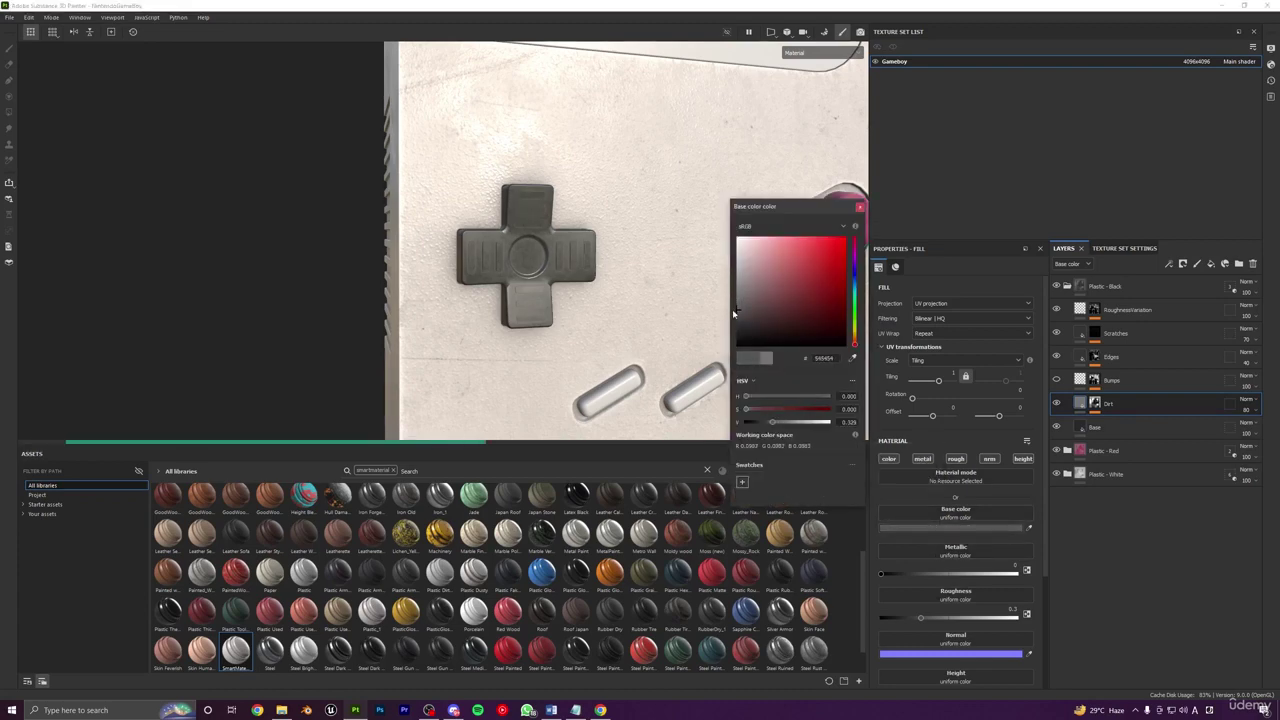
{"action": "left_click", "coordinate": [859, 207]}
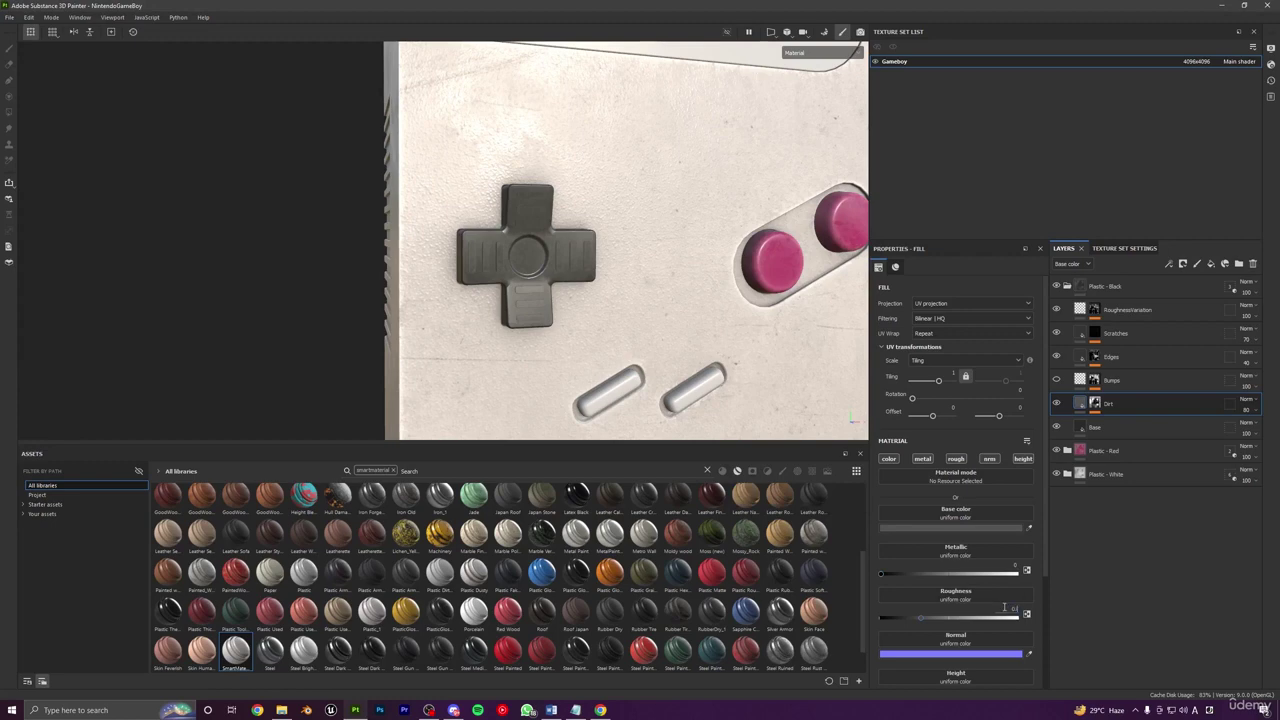
Step: Examine how the black D-pad material looks against the whole console from several angles and distances
{"action": "left_click_drag", "start_coordinate": [668, 300], "coordinate": [574, 340], "text": "alt"}
{"action": "right_click_drag", "start_coordinate": [574, 340], "coordinate": [568, 240], "text": "alt"}
{"action": "middle_click_drag", "start_coordinate": [608, 325], "coordinate": [500, 286], "text": "alt"}
{"action": "right_click_drag", "start_coordinate": [506, 346], "coordinate": [462, 226], "text": "alt"}
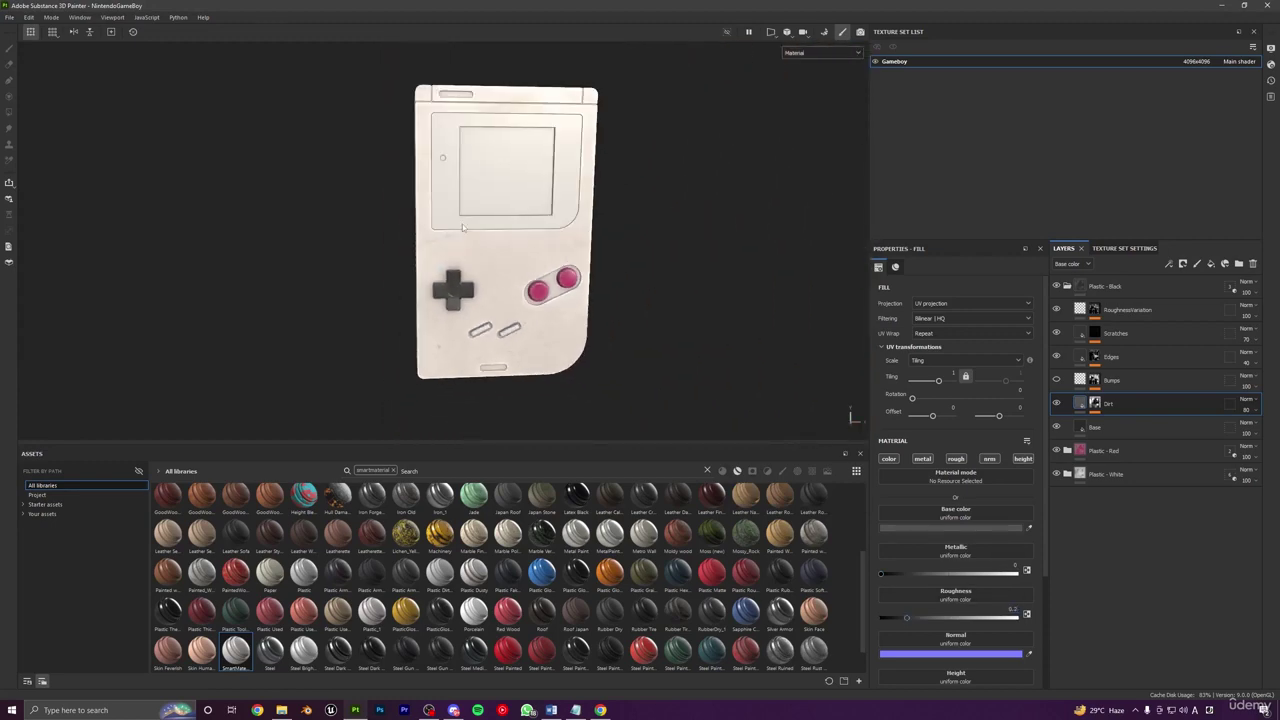
{"action": "left_click_drag", "start_coordinate": [462, 226], "coordinate": [417, 286], "text": "alt"}
{"action": "middle_click_drag", "start_coordinate": [525, 322], "coordinate": [585, 243], "text": "alt"}
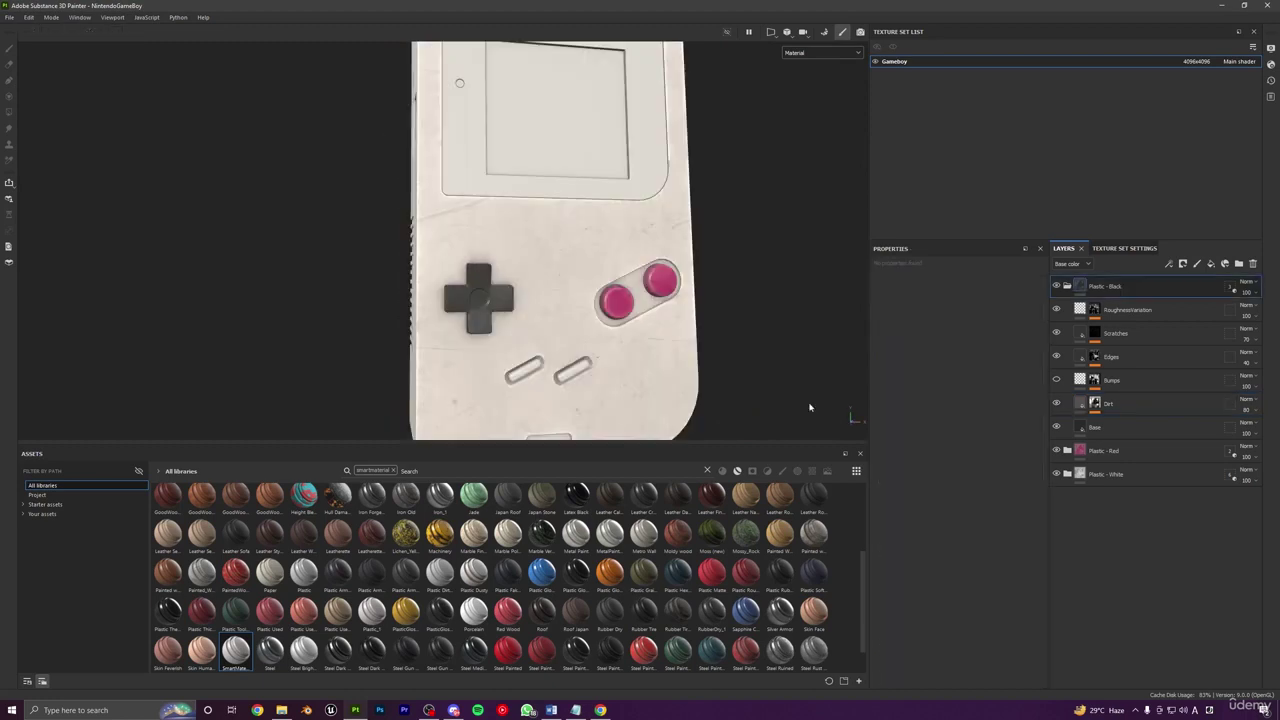
{"action": "middle_click_drag", "start_coordinate": [624, 332], "coordinate": [655, 281], "text": "alt"}
{"action": "right_click_drag", "start_coordinate": [655, 281], "coordinate": [735, 310], "text": "alt"}
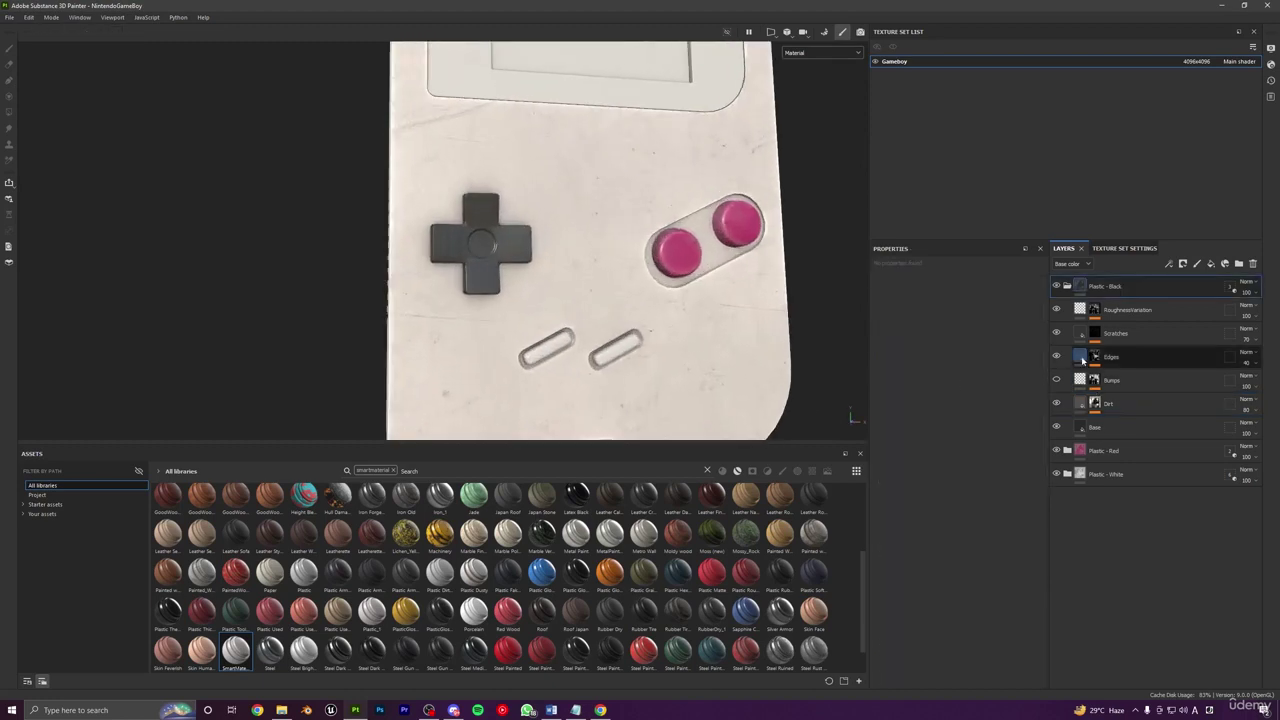
Step: Set the Edges layer's base color in the Plastic - Black folder to light gray 9E9E9E and its opacity to 10
{"action": "left_click", "coordinate": [1080, 357]}
{"action": "left_click", "coordinate": [952, 532]}
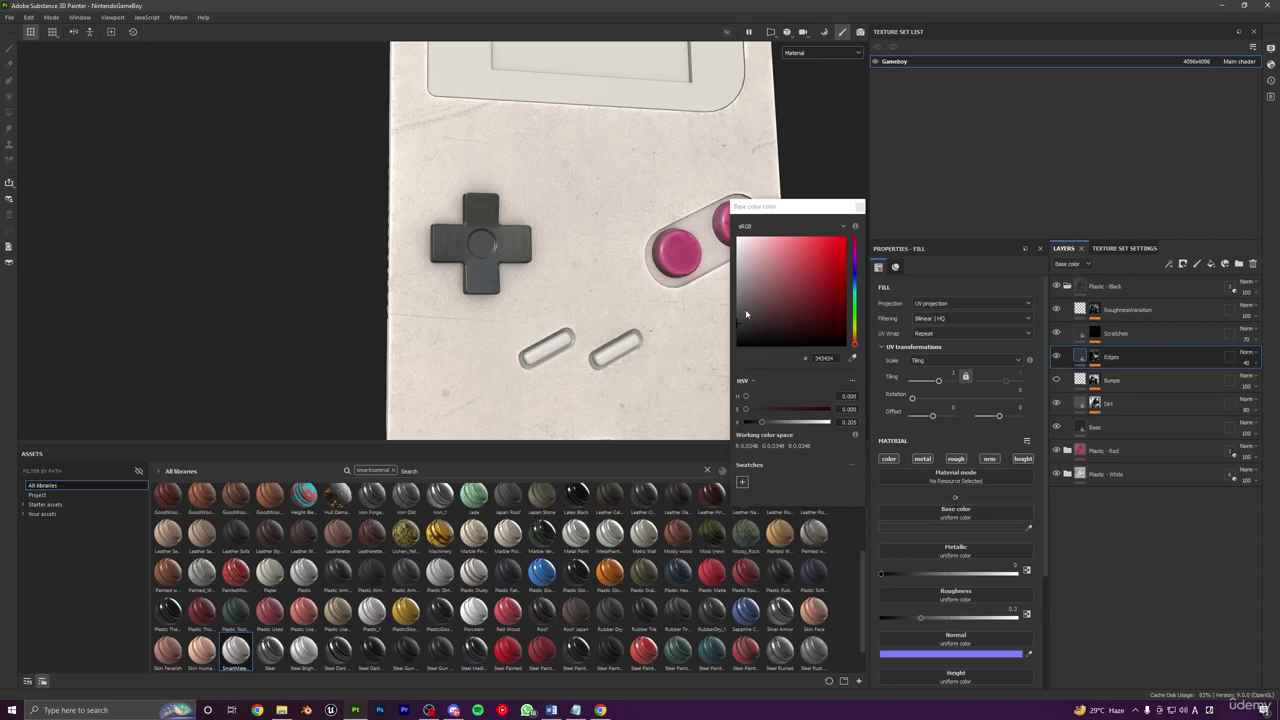
{"action": "mouse_move", "coordinate": [745, 314]}
{"action": "left_mouse_down"}
{"action": "mouse_move", "coordinate": [692, 274]}
{"action": "mouse_move", "coordinate": [686, 290]}
{"action": "mouse_move", "coordinate": [670, 258]}
{"action": "mouse_move", "coordinate": [644, 281]}
{"action": "left_mouse_up"}
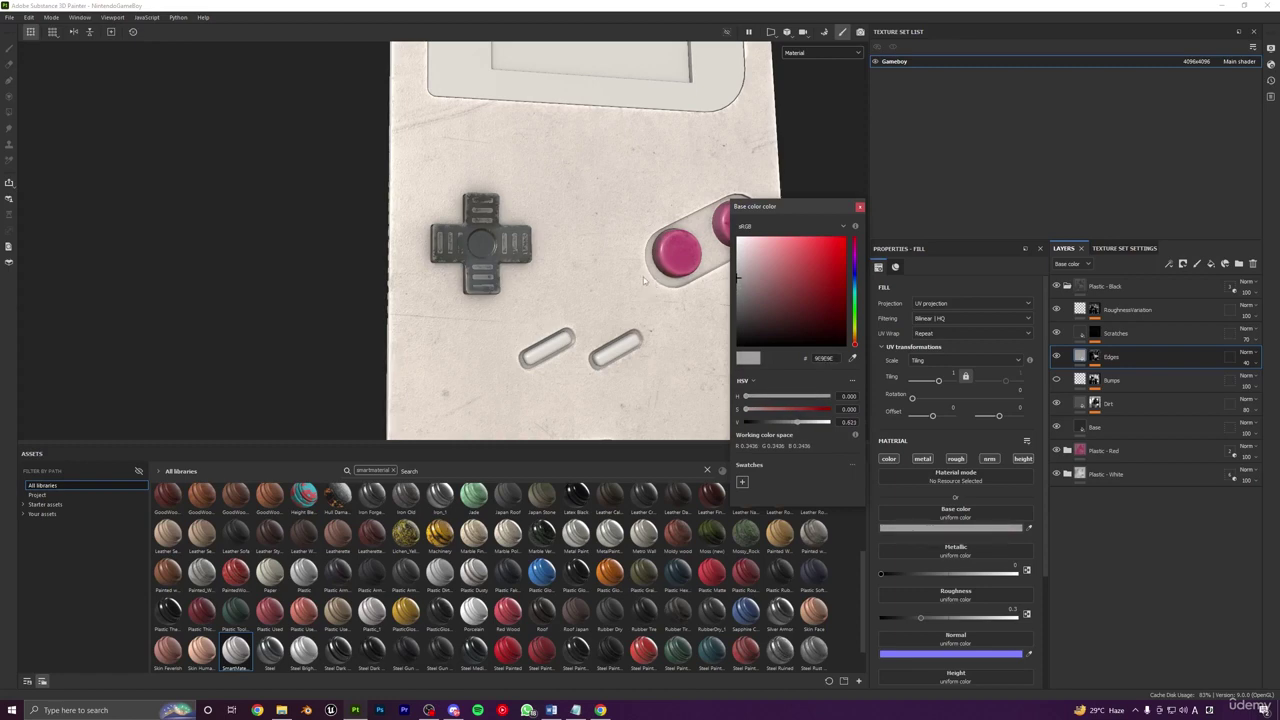
{"action": "left_click", "coordinate": [859, 207]}
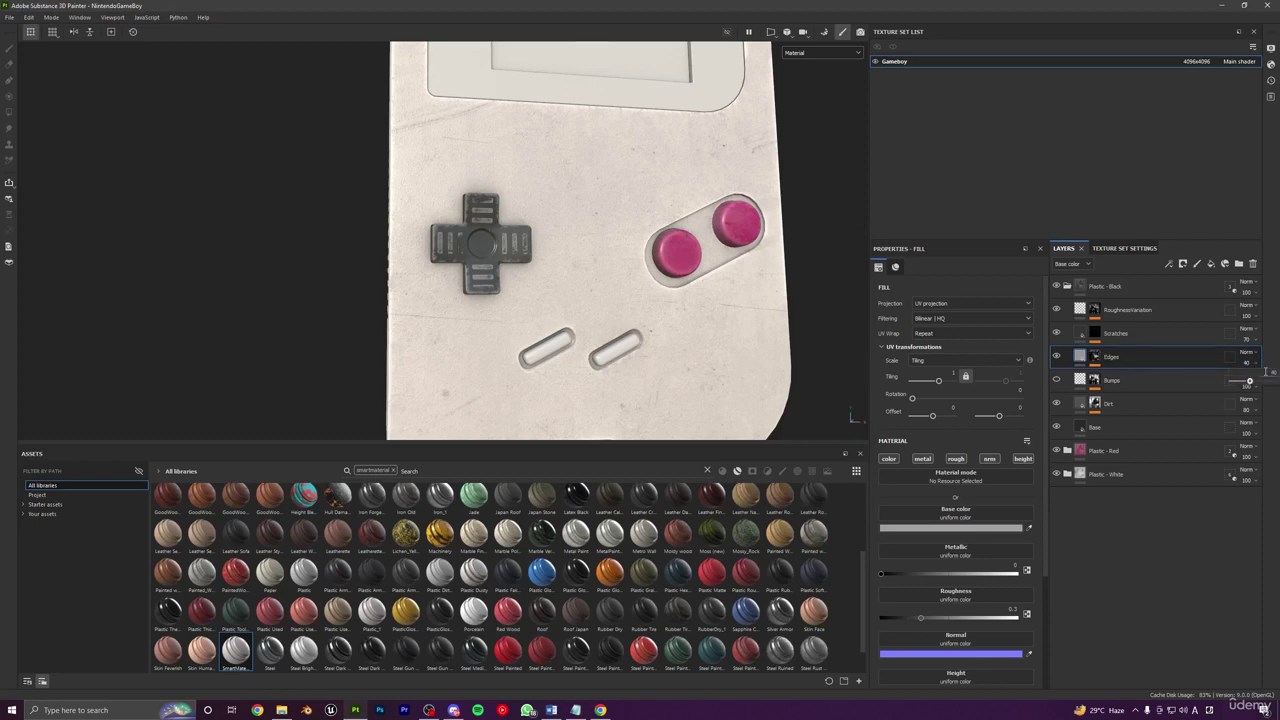
{"action": "left_click_drag", "start_coordinate": [1265, 371], "coordinate": [1262, 371]}
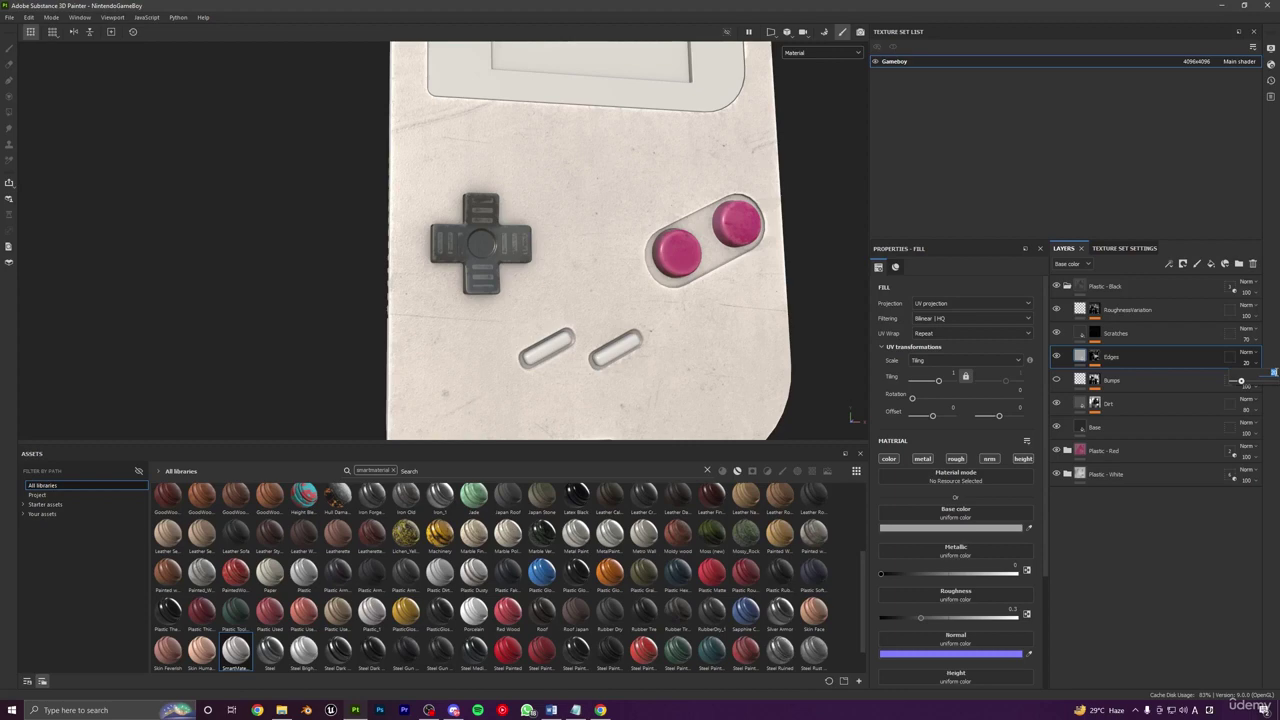
Step: Check the D-pad's edge wear up close and darken the Edges layer's base color to gray 929292
{"action": "scroll", "coordinate": [611, 223], "scroll_direction": "down", "scroll_amount": 3}
{"action": "left_click_drag", "start_coordinate": [611, 223], "coordinate": [551, 309], "text": "alt"}
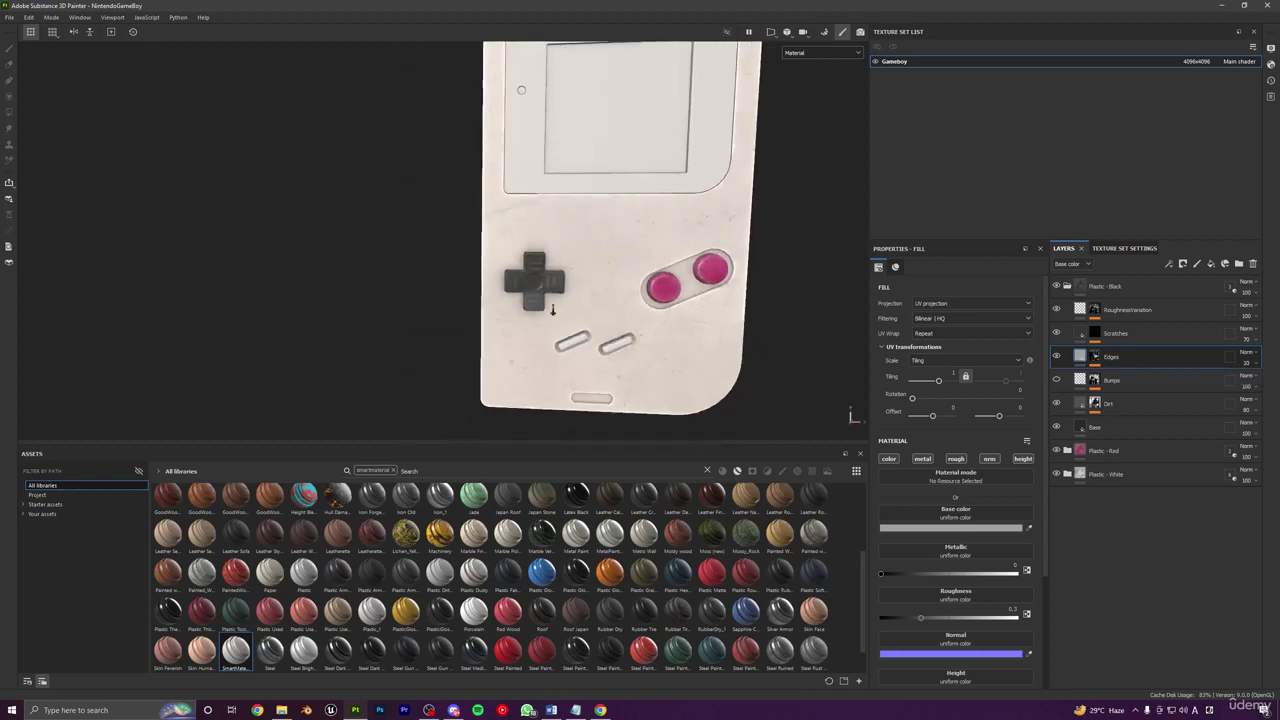
{"action": "scroll", "coordinate": [606, 296], "scroll_direction": "down", "scroll_amount": 3}
{"action": "middle_click_drag", "start_coordinate": [608, 294], "coordinate": [628, 256], "text": "alt"}
{"action": "scroll", "coordinate": [627, 255], "scroll_direction": "up", "scroll_amount": 6}
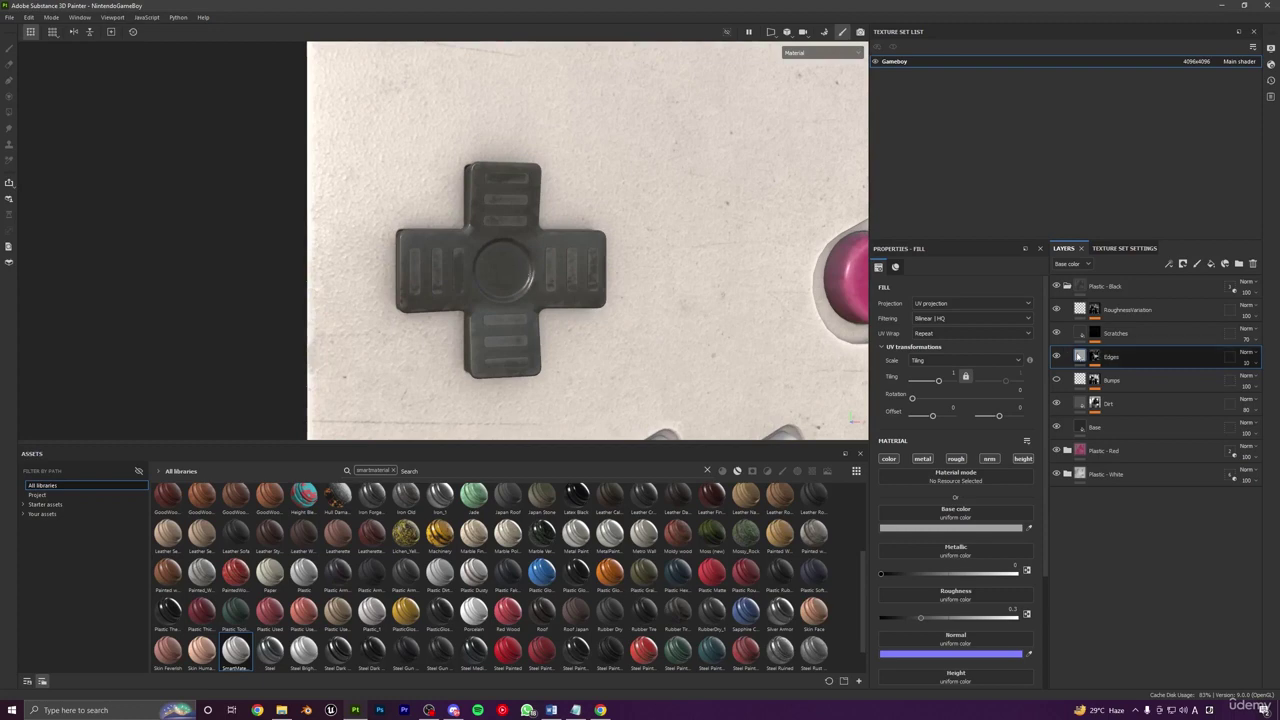
{"action": "left_click", "coordinate": [952, 528]}
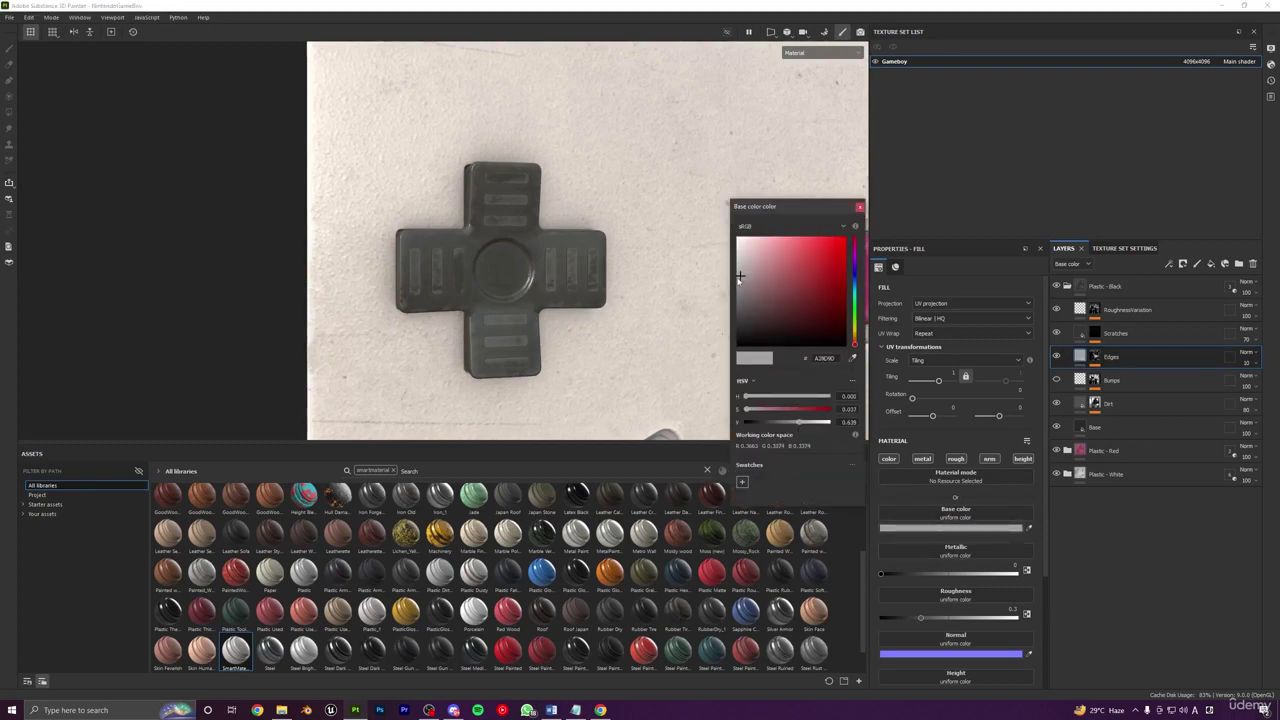
{"action": "left_click_drag", "start_coordinate": [740, 277], "coordinate": [731, 287]}
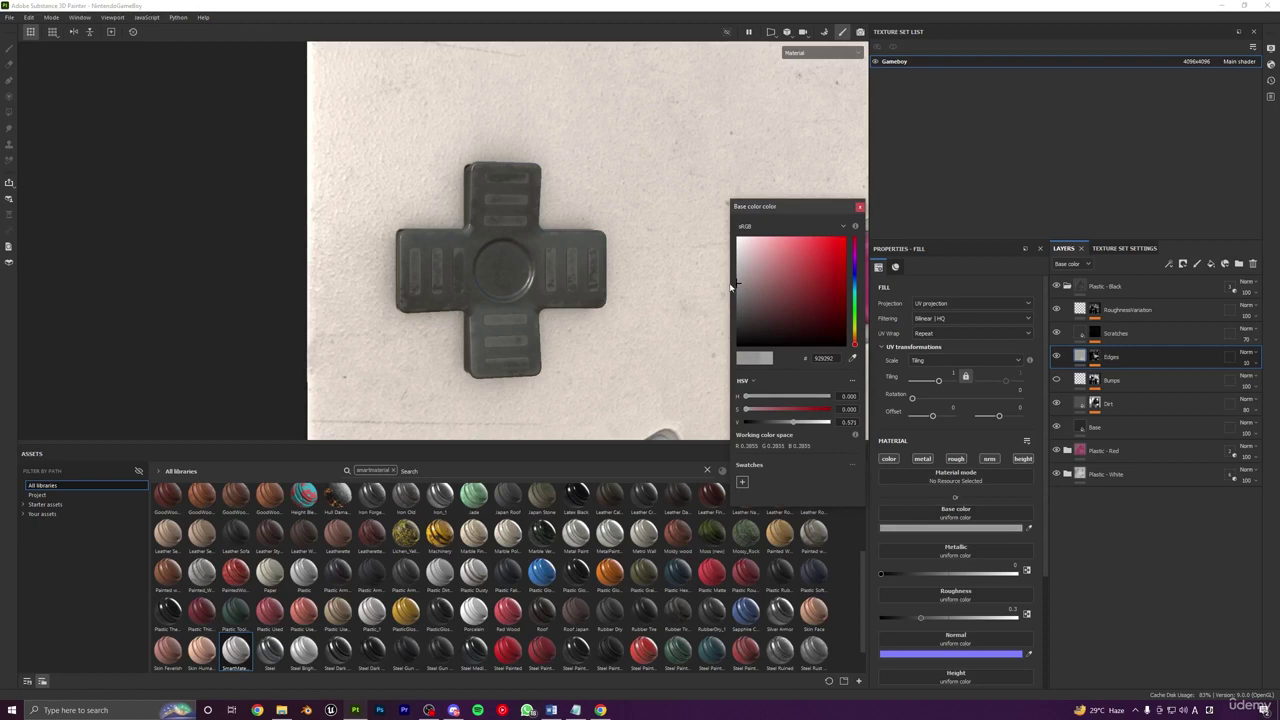
{"action": "left_click", "coordinate": [859, 207]}
Step: Examine the D-pad and buttons on the full console from several angles and with the environment lighting rotated
{"action": "scroll", "coordinate": [580, 196], "scroll_direction": "down", "scroll_amount": 5}
{"action": "middle_click_drag", "start_coordinate": [580, 196], "coordinate": [525, 200], "text": "alt"}
{"action": "scroll", "coordinate": [530, 230], "scroll_direction": "down", "scroll_amount": 3}
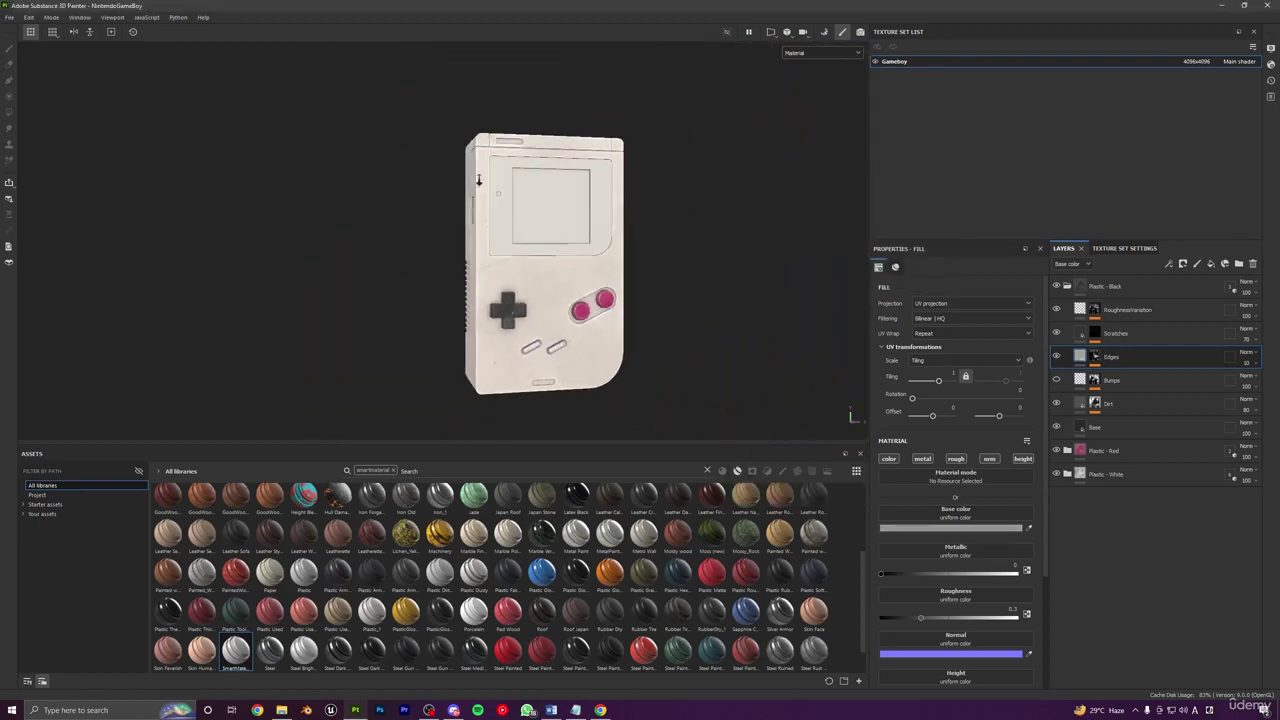
{"action": "left_click_drag", "start_coordinate": [600, 310], "coordinate": [550, 325], "text": "alt"}
{"action": "right_click_drag", "start_coordinate": [565, 333], "coordinate": [680, 334], "text": "shift"}
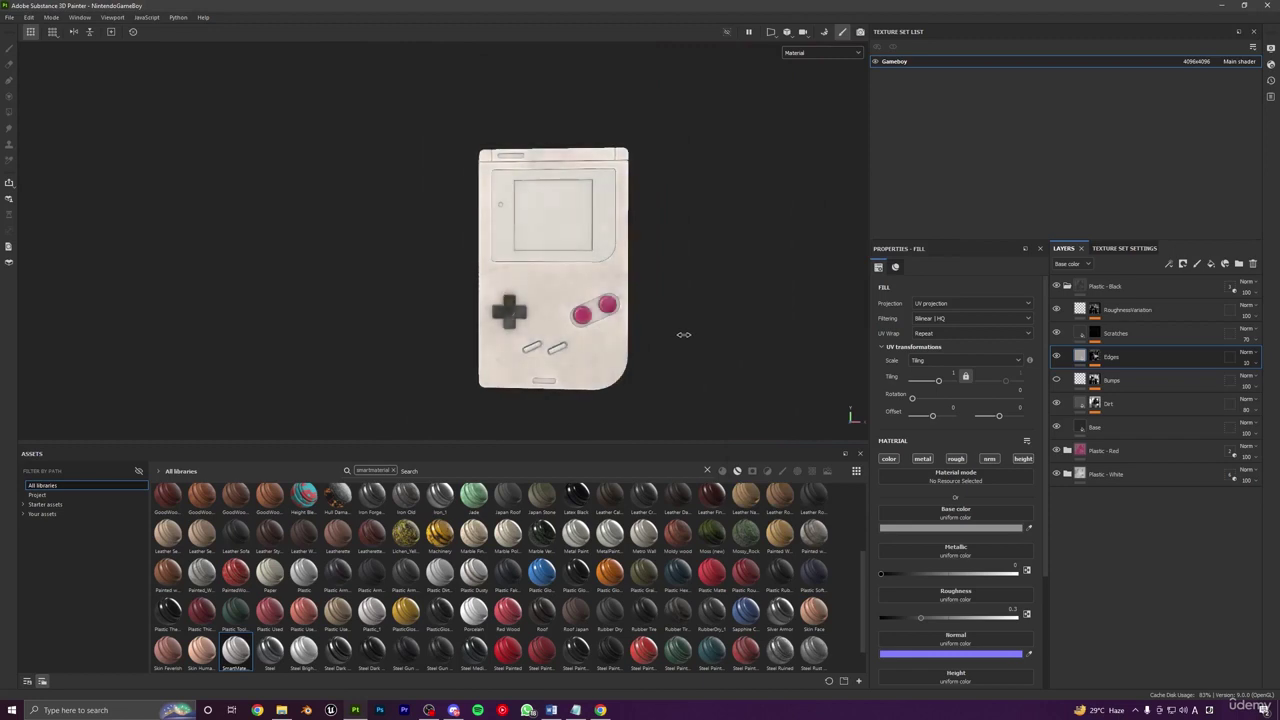
{"action": "mouse_move", "coordinate": [680, 334]}
{"action": "left_mouse_down", "text": "alt"}
{"action": "mouse_move", "coordinate": [677, 354]}
{"action": "mouse_move", "coordinate": [737, 366]}
{"action": "mouse_move", "coordinate": [745, 383]}
{"action": "mouse_move", "coordinate": [597, 386]}
{"action": "left_mouse_up", "text": "alt"}
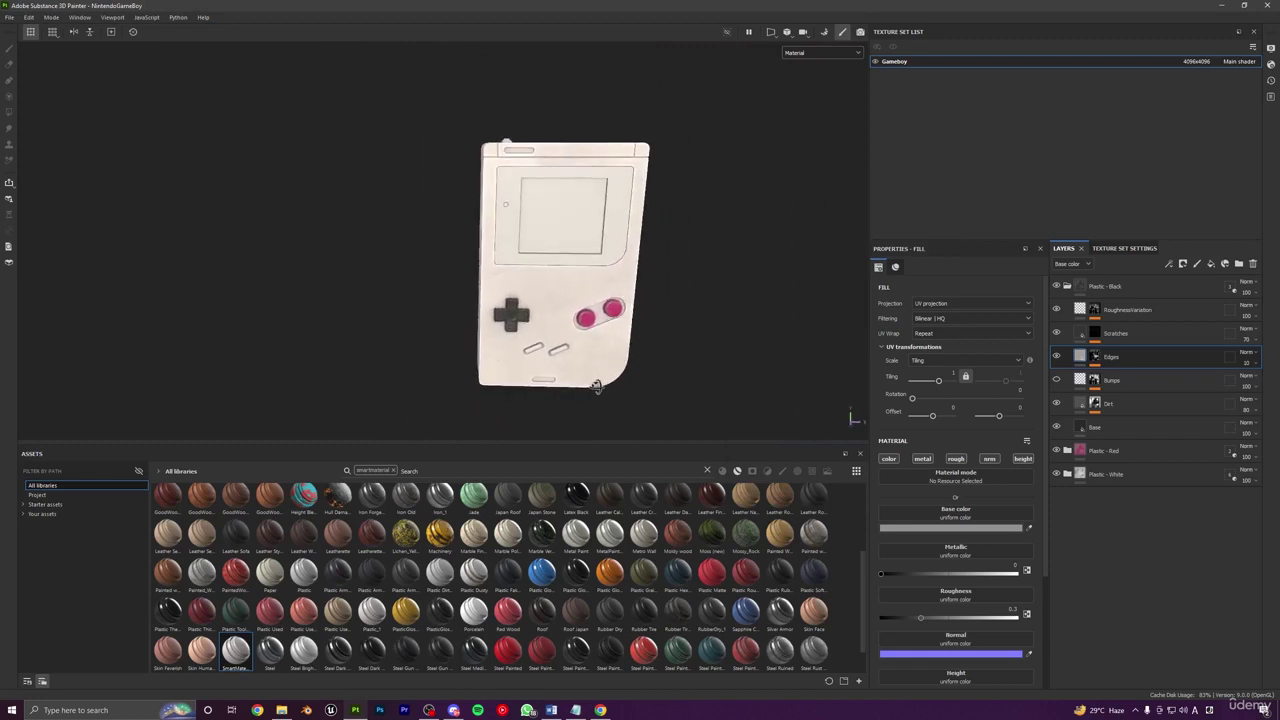
{"action": "right_click_drag", "start_coordinate": [597, 386], "coordinate": [590, 251], "text": "alt"}
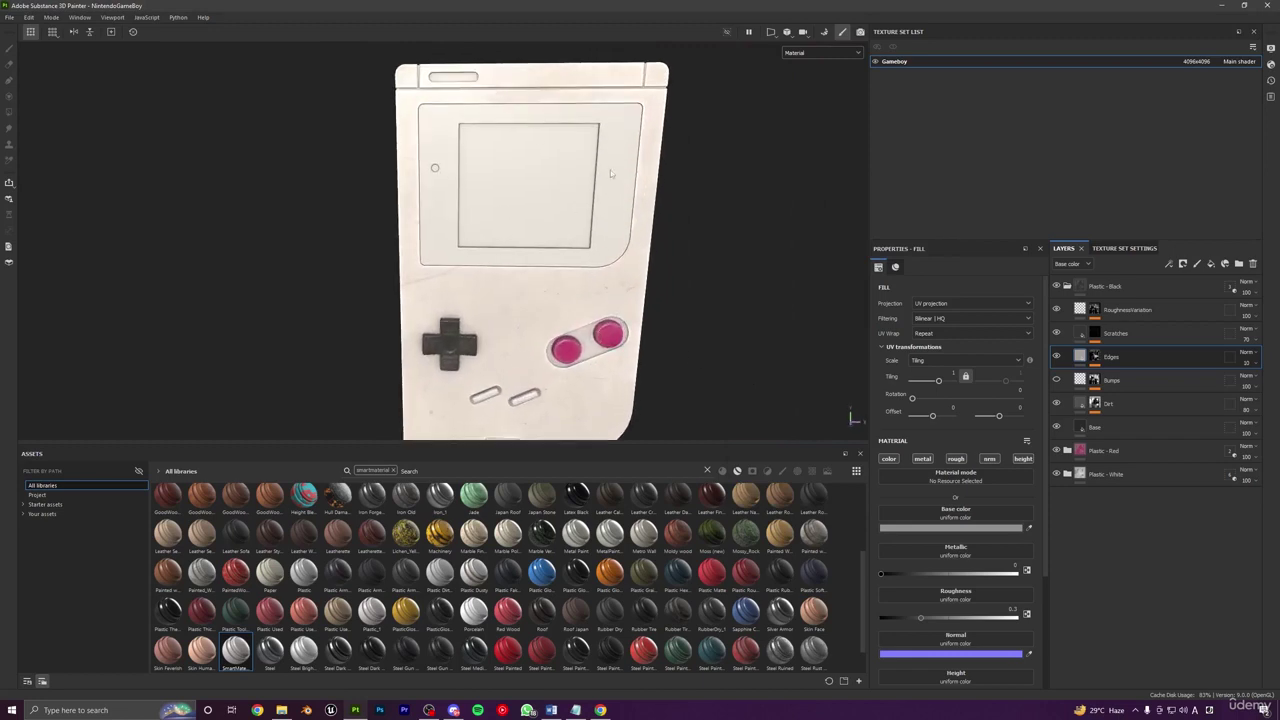
Step: Collapse the Plastic - Black folder, then duplicate the Plastic - White folder and place the copy above all other layers
{"action": "left_click", "coordinate": [1105, 286]}
{"action": "left_click", "coordinate": [1067, 286]}
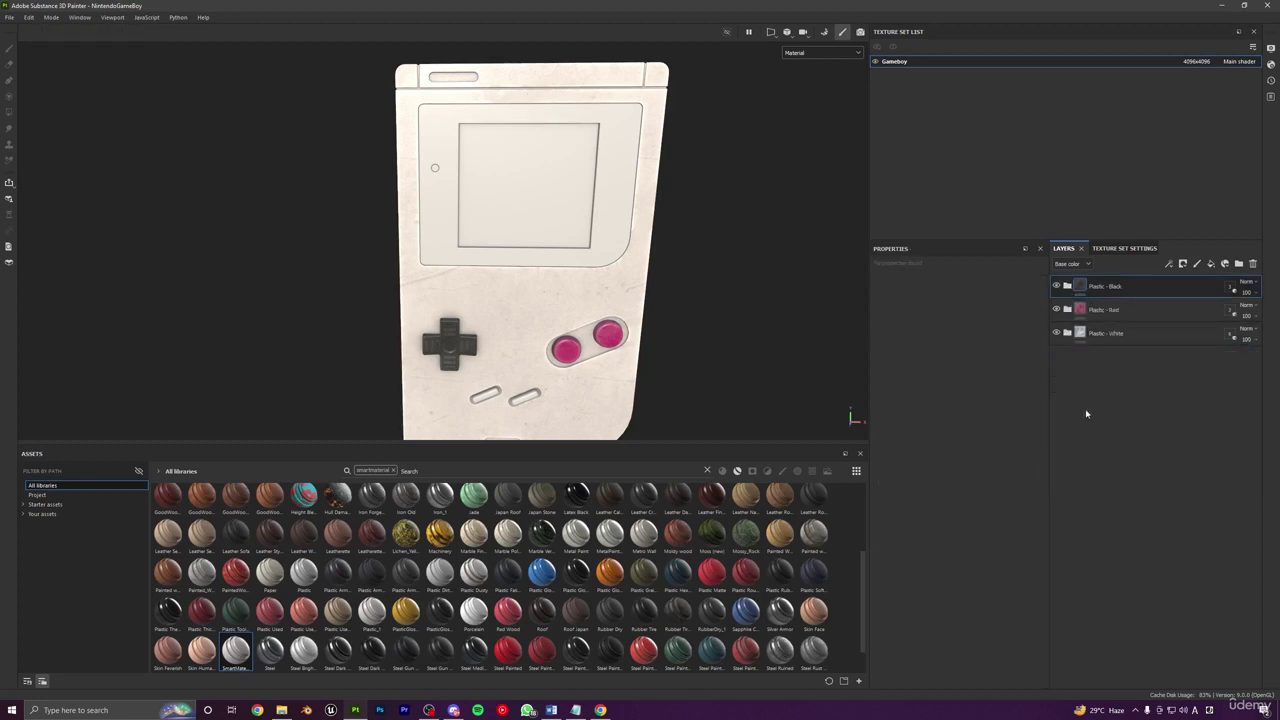
{"action": "left_click", "coordinate": [1080, 335]}
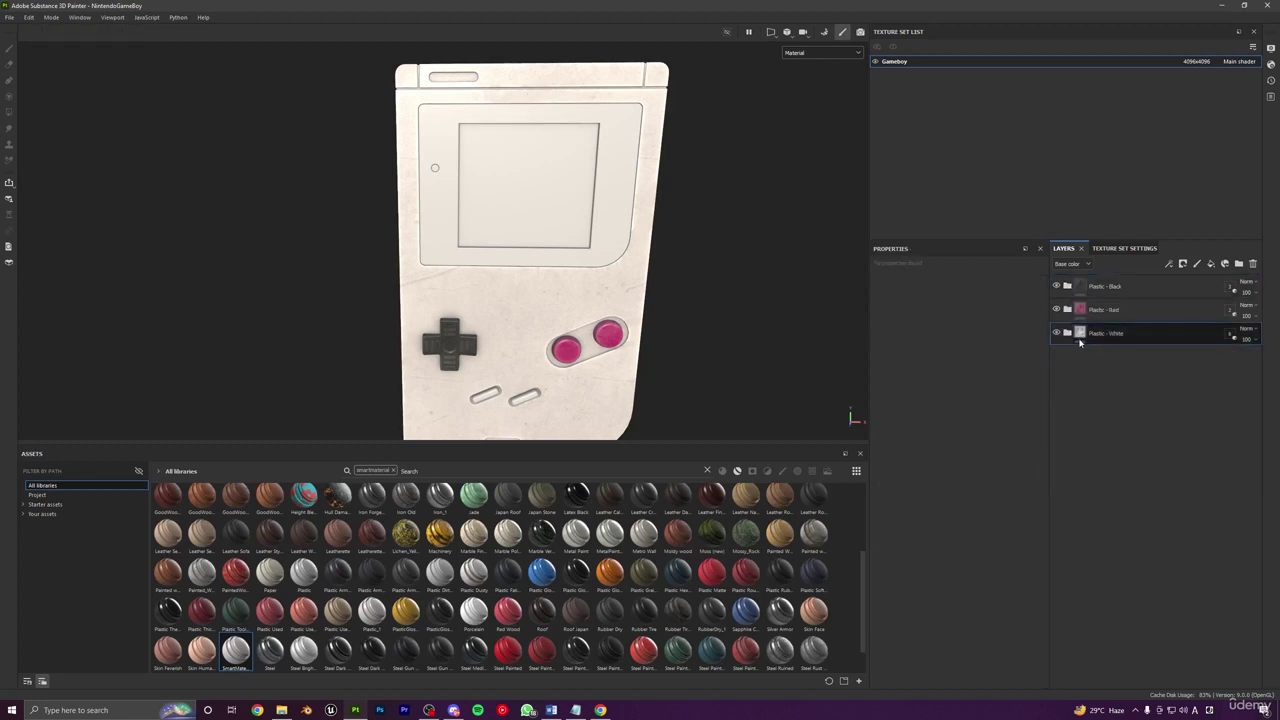
{"action": "key", "text": "ctrl+d"}
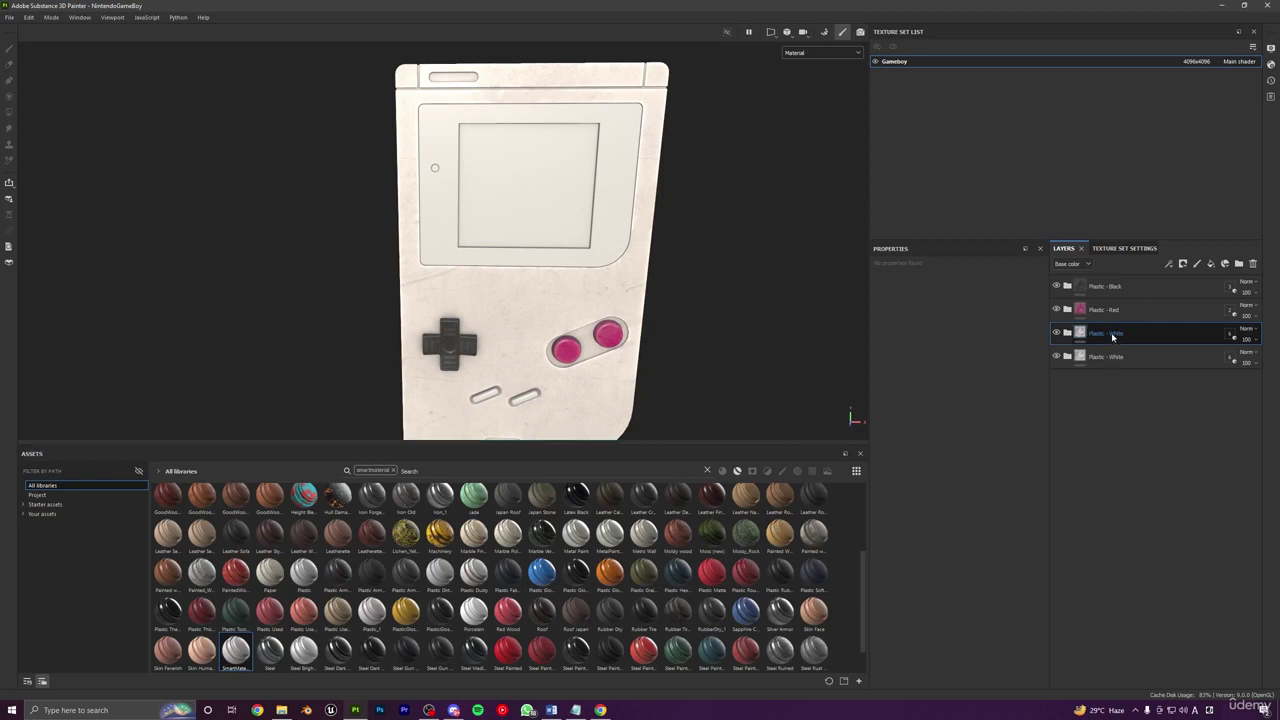
{"action": "left_click_drag", "start_coordinate": [1116, 341], "coordinate": [1109, 280]}
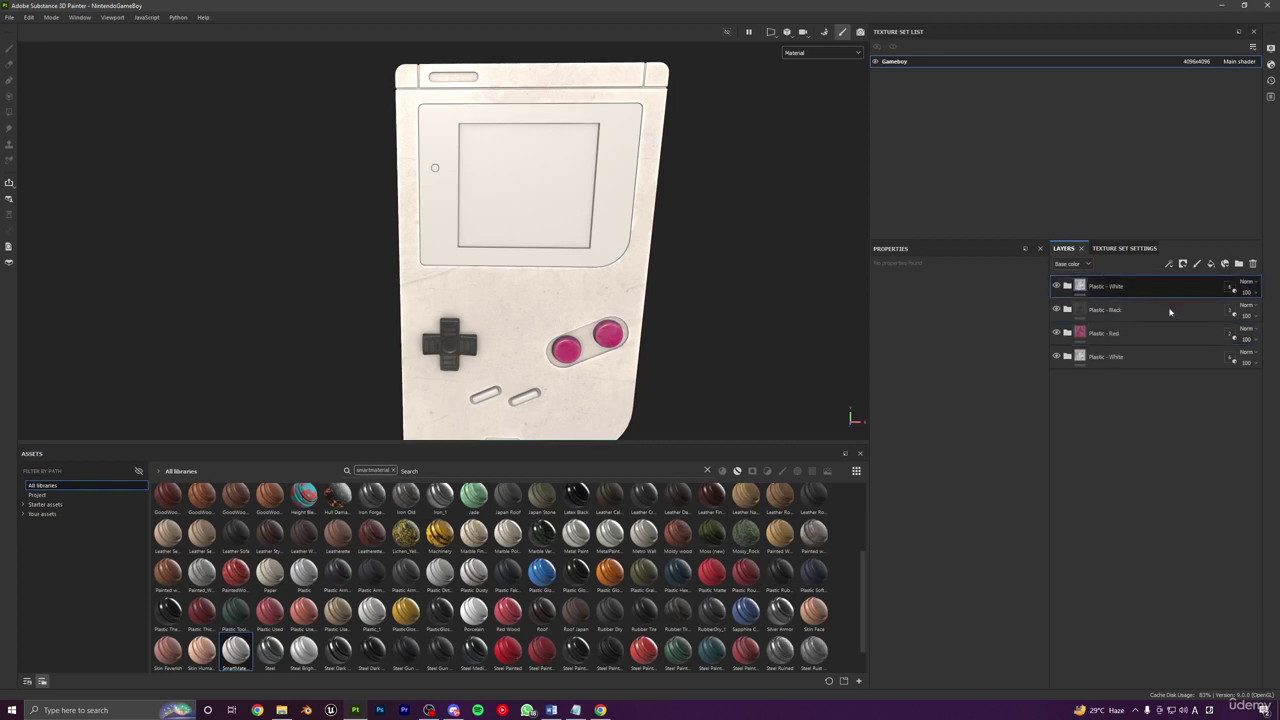
Step: Exclude all meshes from the duplicated Plastic - White folder's geometry mask and include only the screen frame and the Select and Start buttons
{"action": "right_click", "coordinate": [1231, 289]}
{"action": "left_click", "coordinate": [1208, 339]}
{"action": "left_click", "coordinate": [627, 225]}
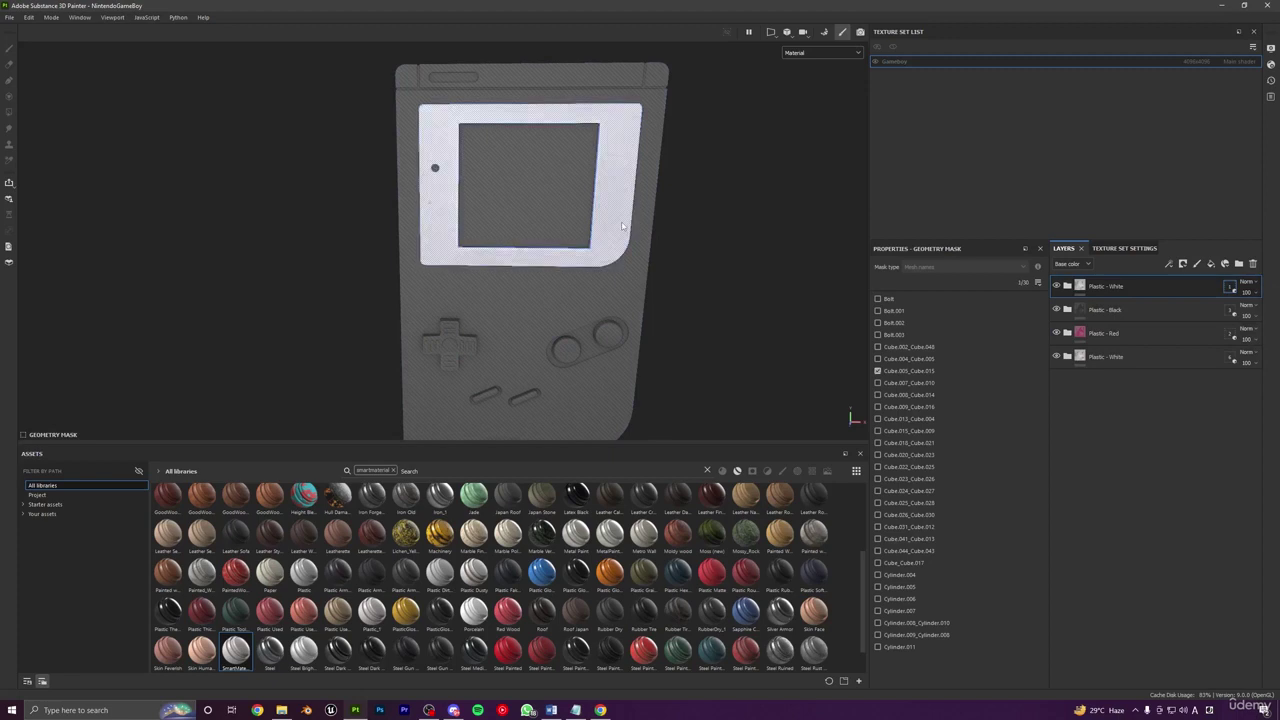
{"action": "left_click", "coordinate": [523, 398]}
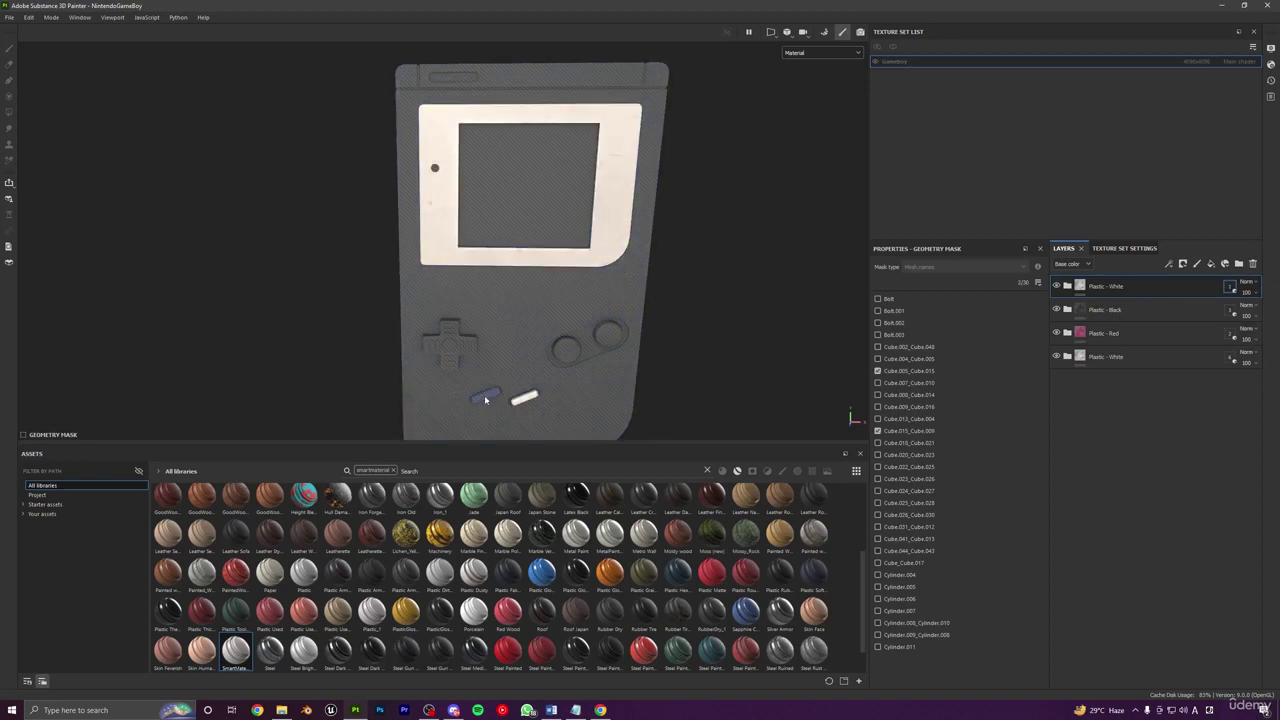
{"action": "left_click", "coordinate": [486, 396]}
{"action": "left_click", "coordinate": [1081, 286]}
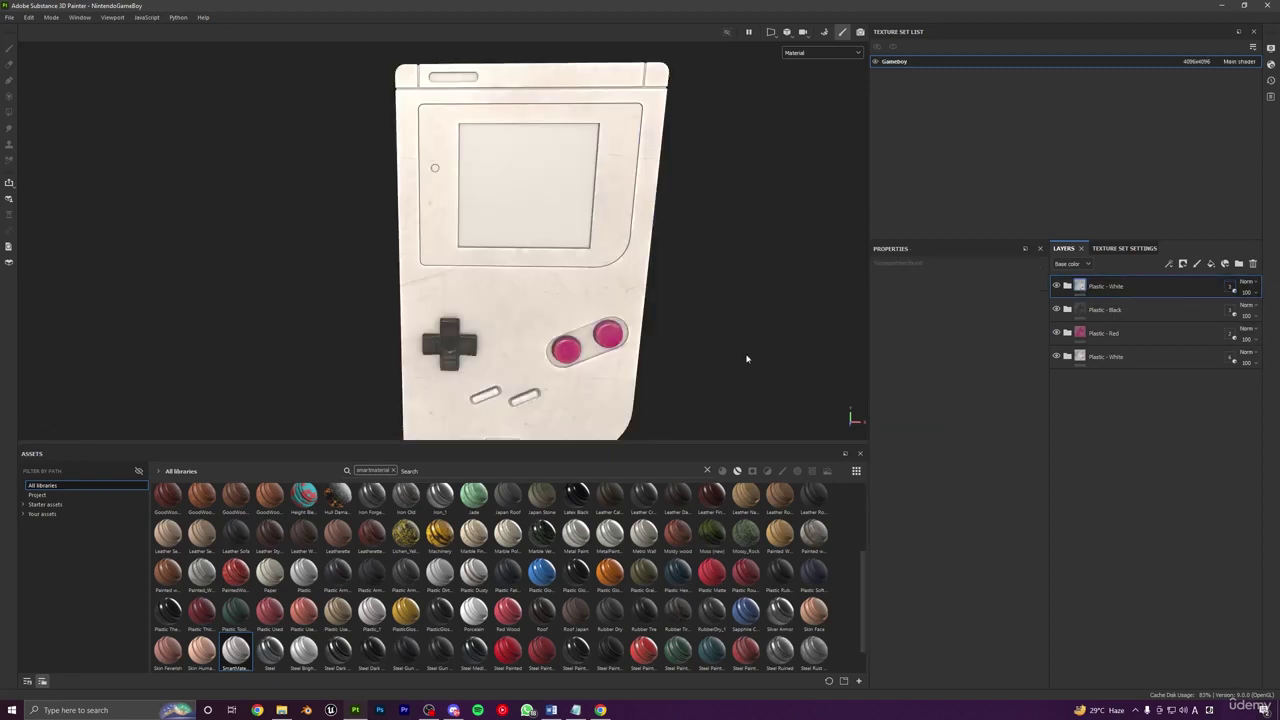
Step: Check the Gameboy Console palette in Chrome and the sides image in the Reference Images folder, then return to Substance 3D Painter
{"action": "left_click", "coordinate": [600, 710]}
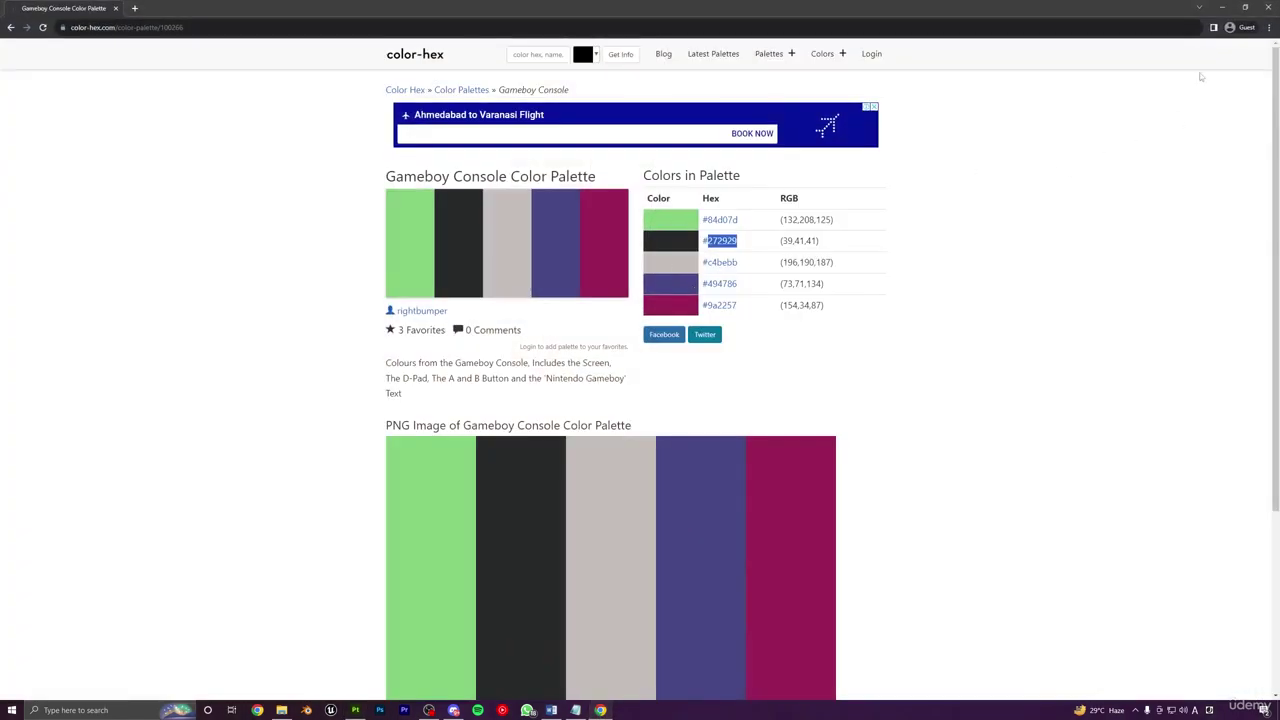
{"action": "left_click", "coordinate": [1222, 7]}
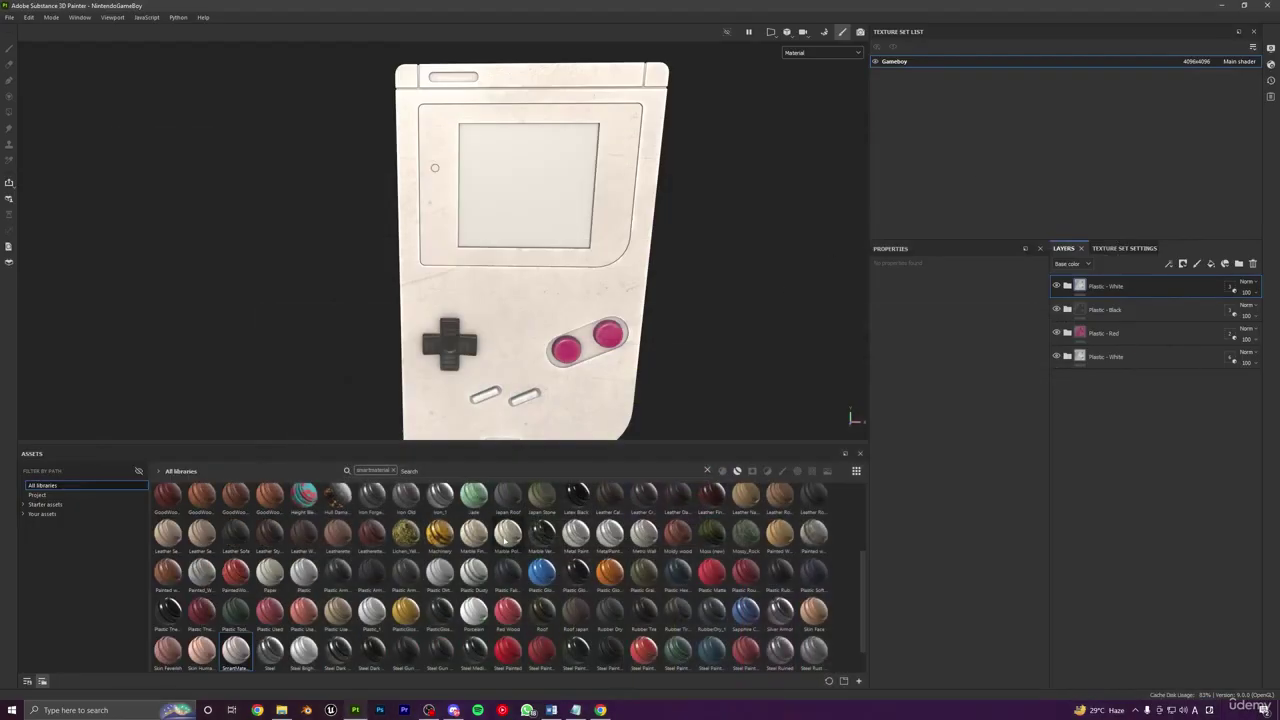
{"action": "left_click", "coordinate": [281, 710]}
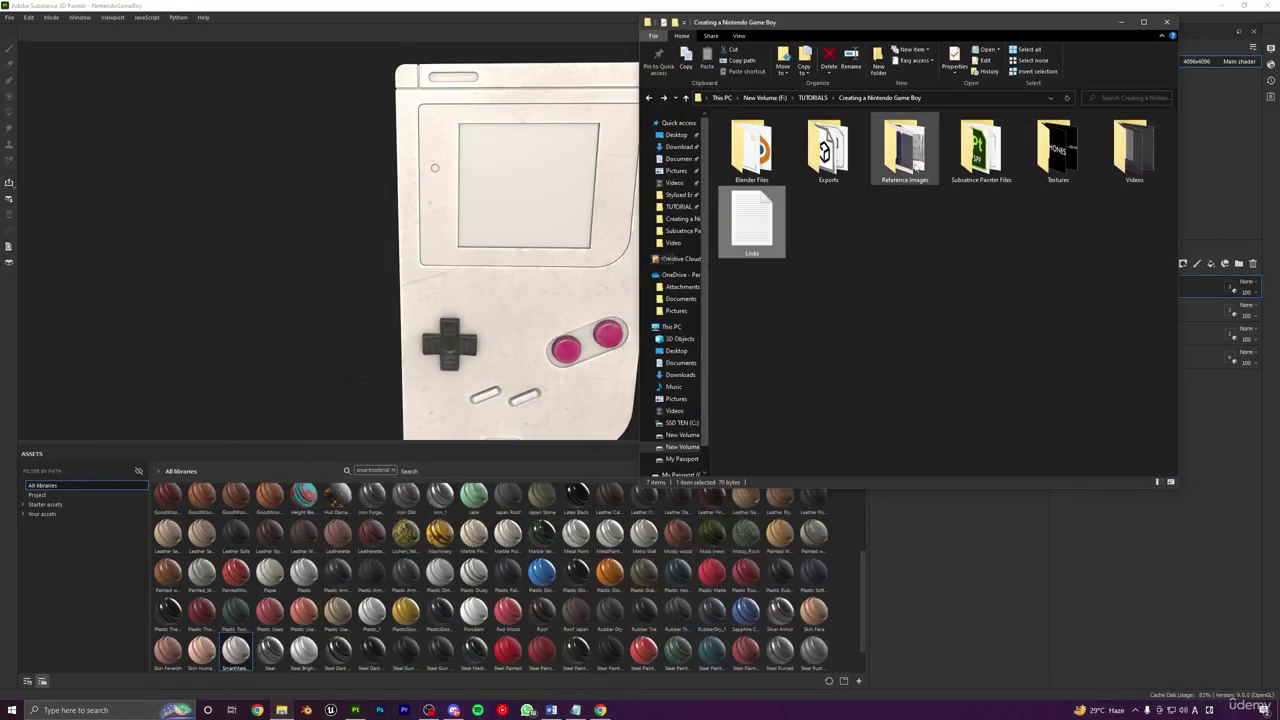
{"action": "double_click", "coordinate": [905, 148]}
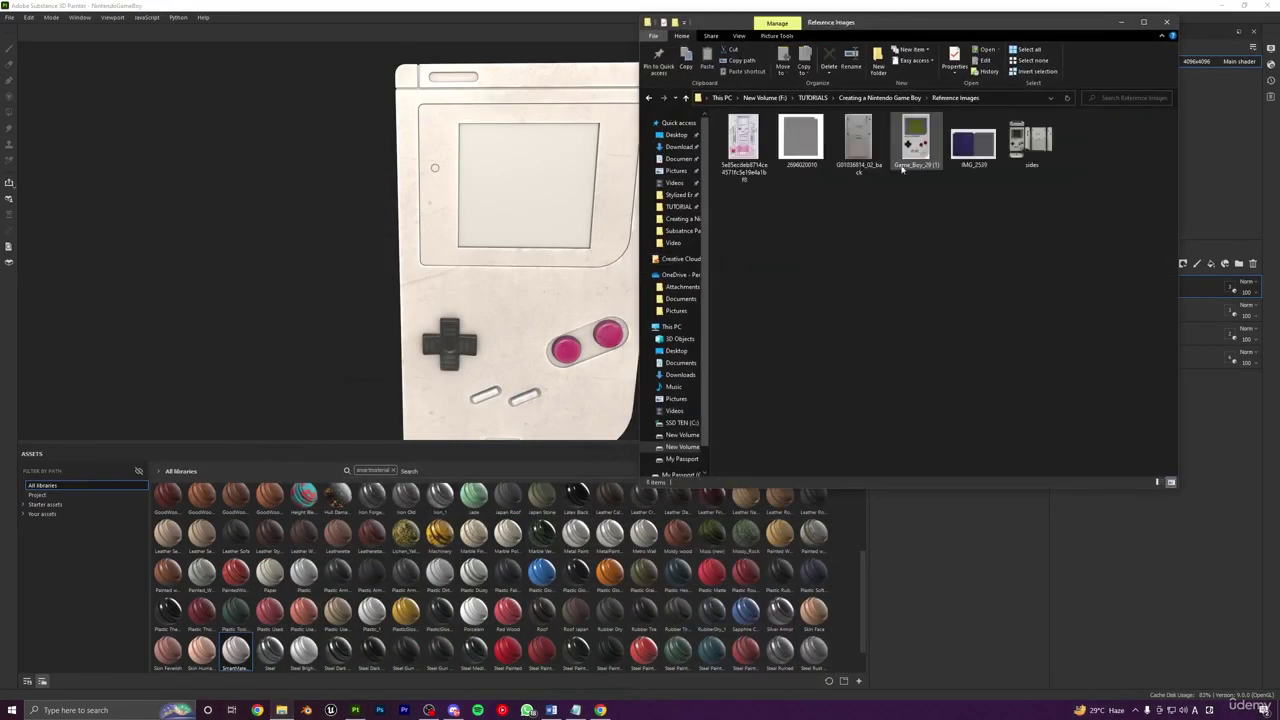
{"action": "double_click", "coordinate": [1025, 150]}
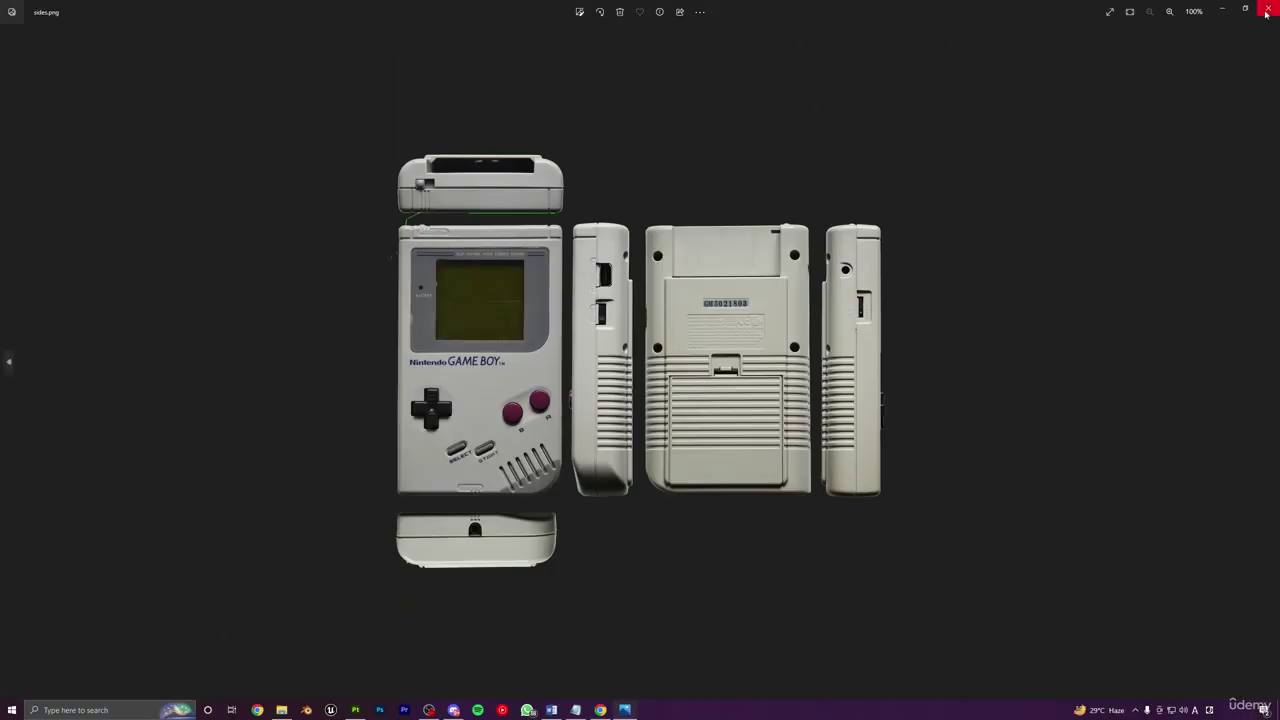
{"action": "left_click_drag", "start_coordinate": [1103, 4], "coordinate": [953, 83]}
{"action": "left_click", "coordinate": [1129, 18]}
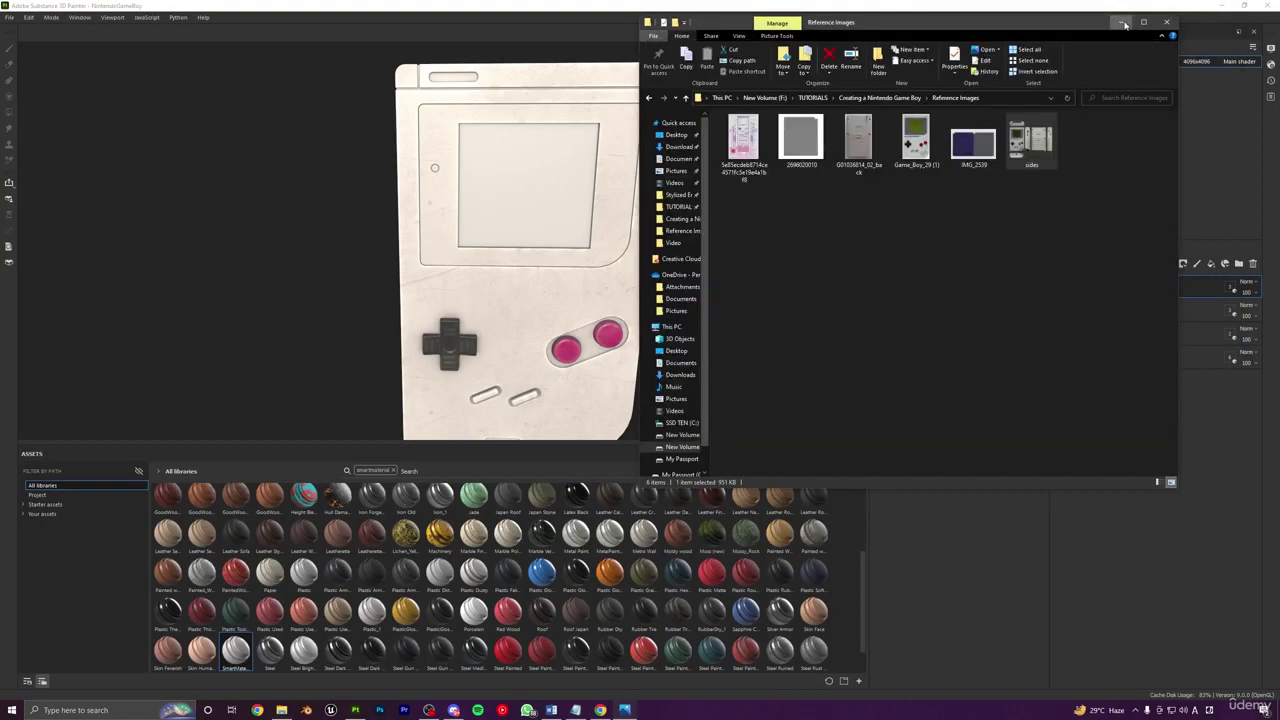
Step: Inspect the screen frame in the sides reference image, then set the top Plastic - White folder's Base layer color to gray 797979
{"action": "scroll", "coordinate": [789, 216], "scroll_direction": "up", "scroll_amount": 3}
{"action": "scroll", "coordinate": [936, 243], "scroll_direction": "up", "scroll_amount": 3}
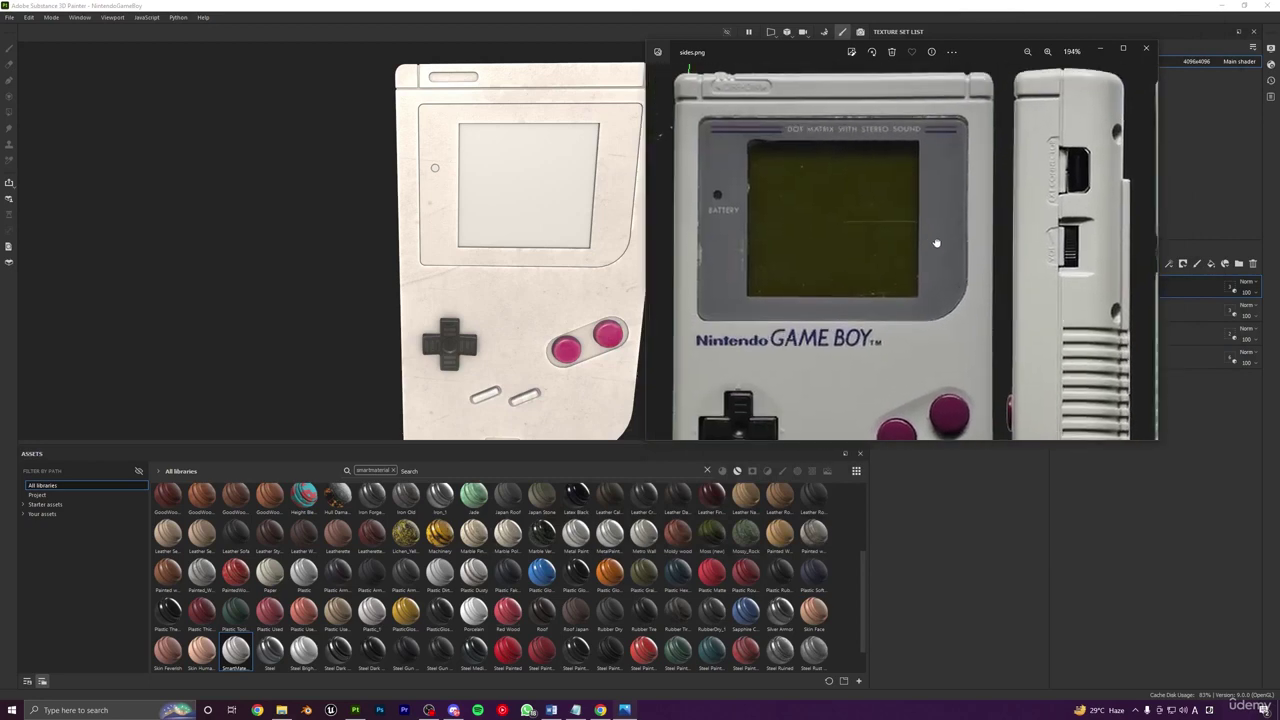
{"action": "left_click", "coordinate": [1101, 49]}
{"action": "left_click", "coordinate": [1067, 287]}
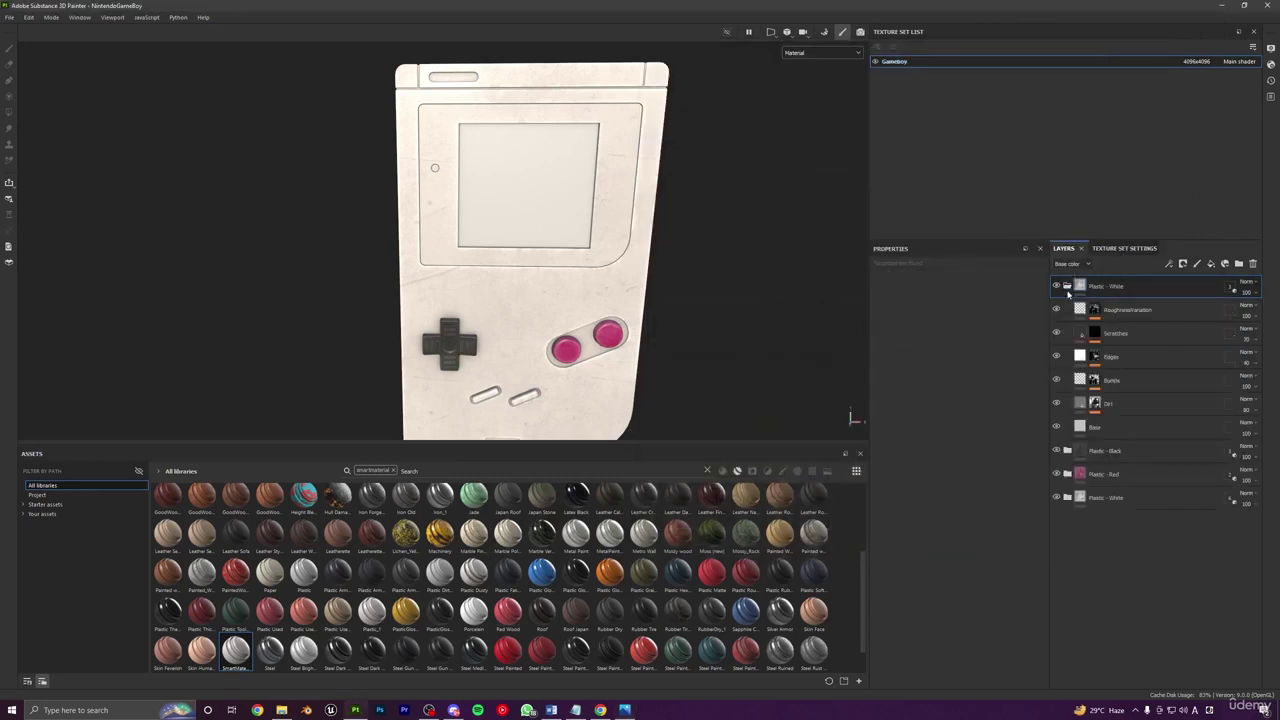
{"action": "left_click", "coordinate": [1095, 427]}
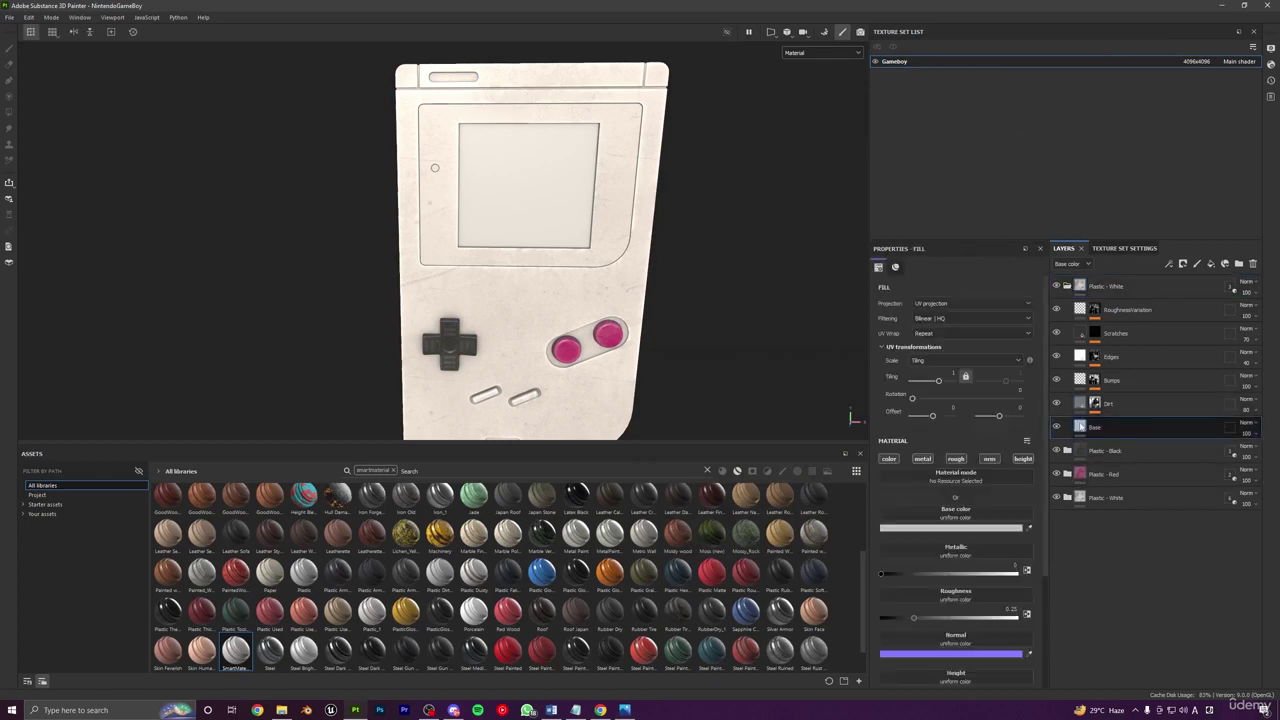
{"action": "left_click", "coordinate": [955, 527]}
{"action": "left_click_drag", "start_coordinate": [740, 284], "coordinate": [706, 293]}
{"action": "scroll", "coordinate": [572, 272], "scroll_direction": "down", "scroll_amount": 3}
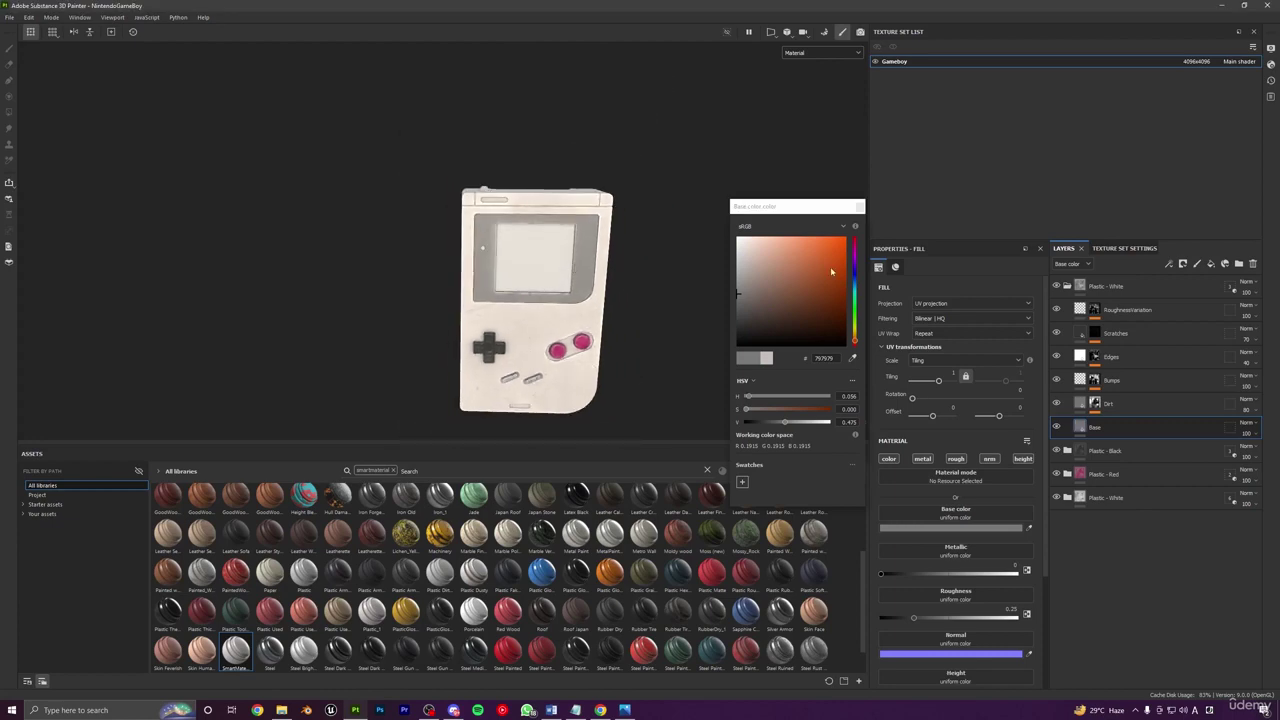
{"action": "left_click", "coordinate": [859, 207]}
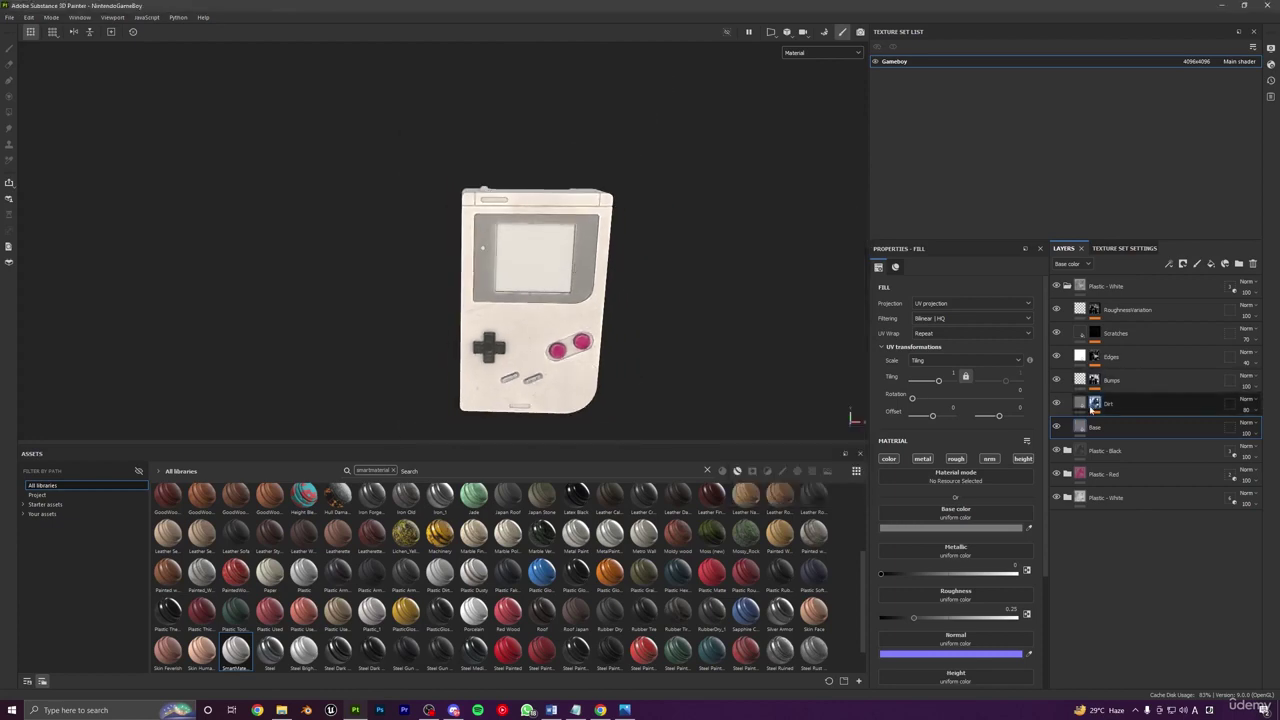
Step: Hide the Edges layer in the top Plastic - White folder and compare the screen frame's color with the sides reference image
{"action": "left_click", "coordinate": [1057, 357]}
{"action": "scroll", "coordinate": [620, 343], "scroll_direction": "up", "scroll_amount": 4}
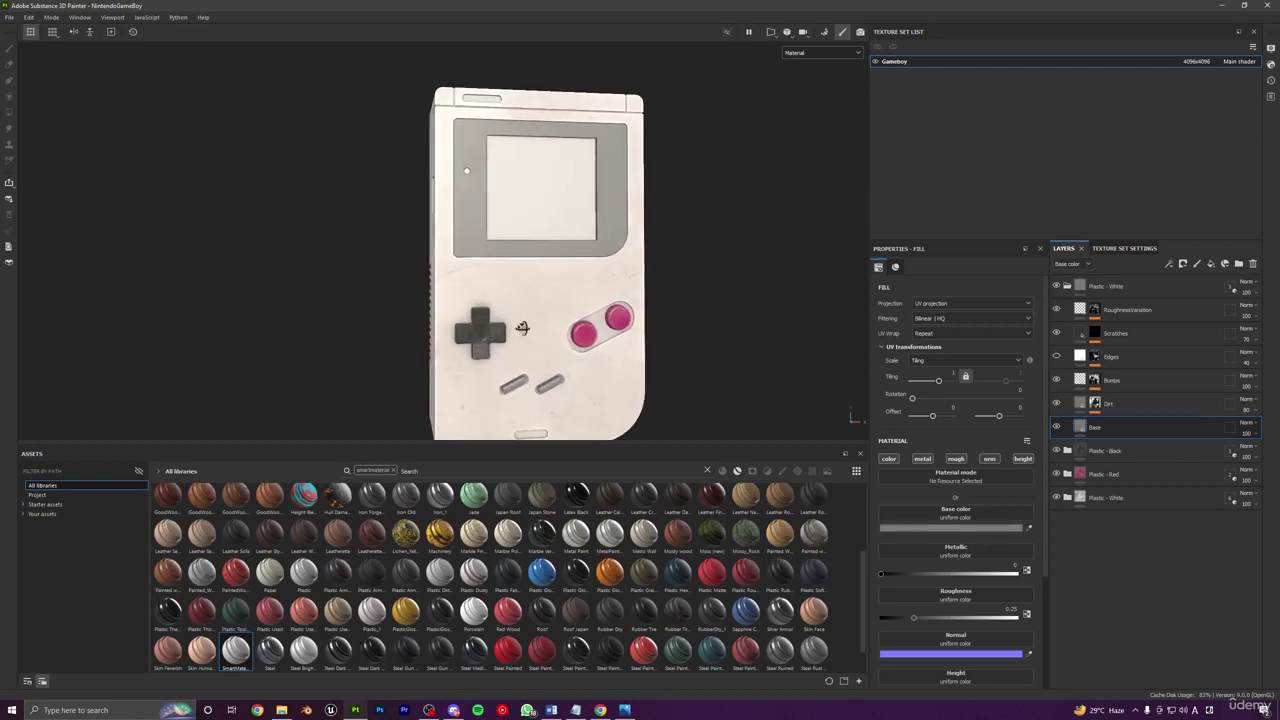
{"action": "left_click_drag", "start_coordinate": [522, 328], "coordinate": [514, 343], "text": "alt"}
{"action": "middle_click_drag", "start_coordinate": [514, 343], "coordinate": [489, 380], "text": "alt"}
{"action": "key", "text": "alt+Tab"}
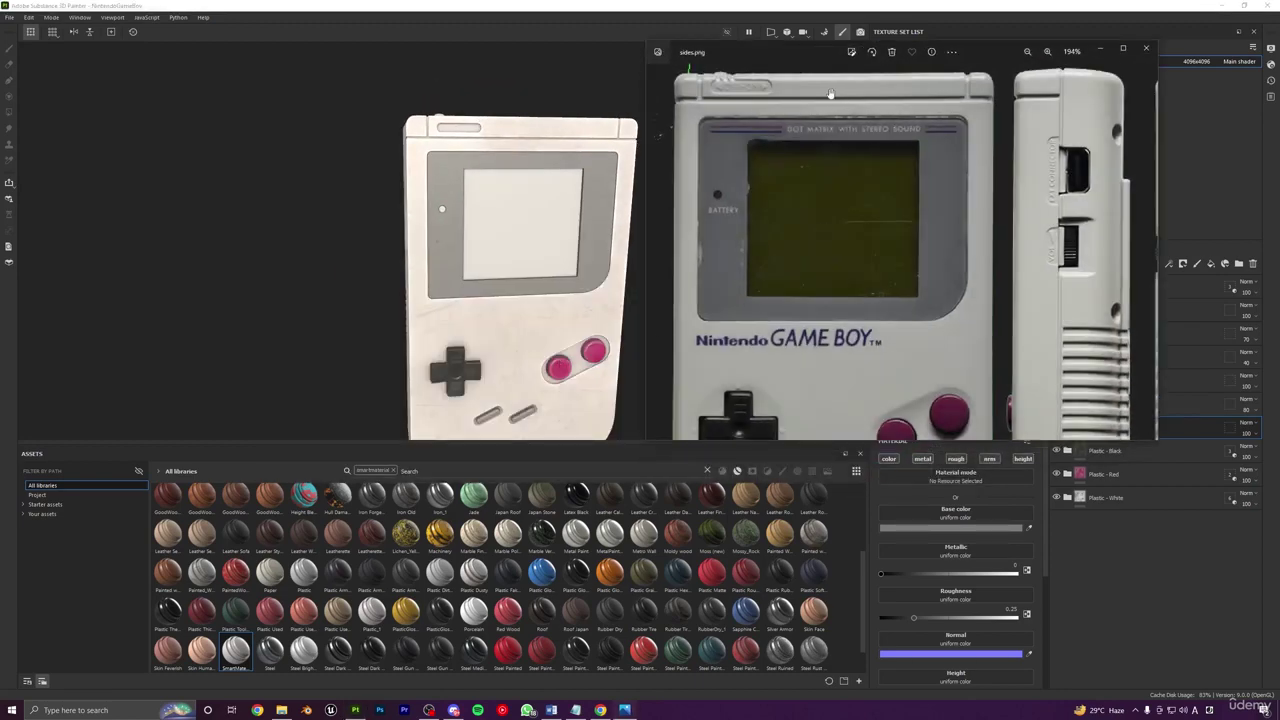
{"action": "left_click_drag", "start_coordinate": [976, 61], "coordinate": [319, 110]}
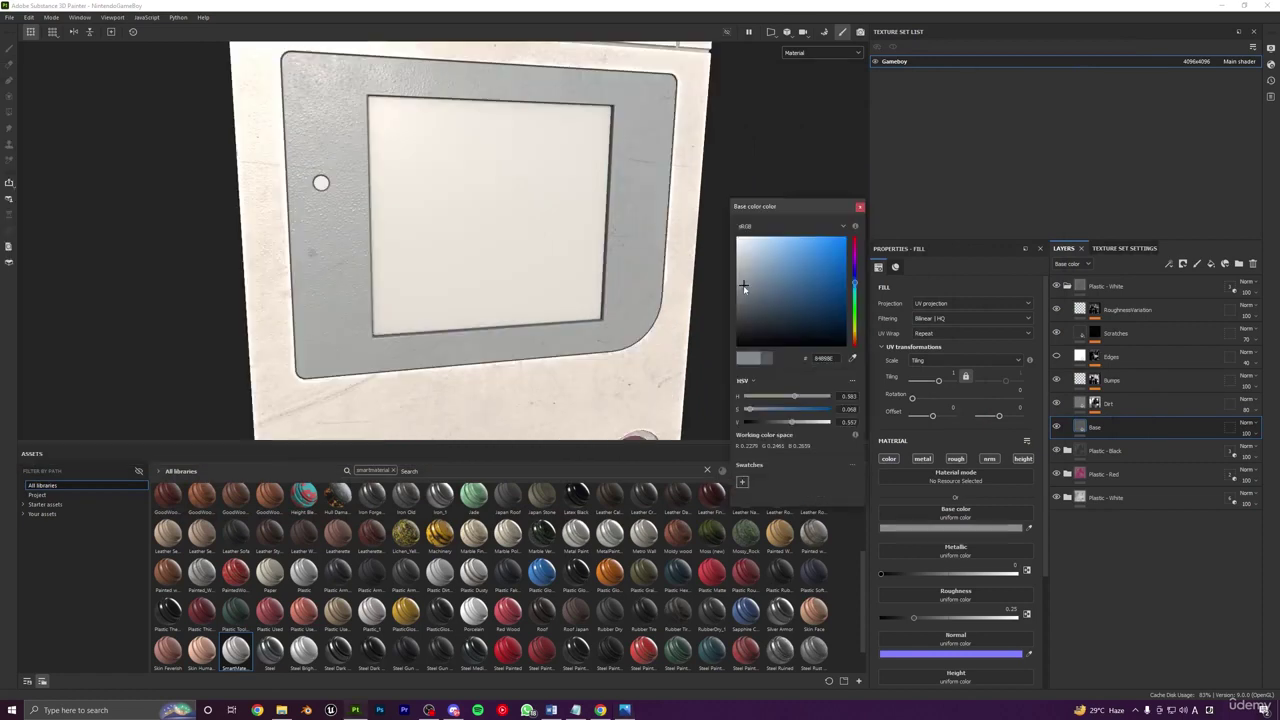
Step: Shift the Base layer's color to bluish gray 7F8489 and check the screen frame on the whole console
{"action": "left_click_drag", "start_coordinate": [744, 287], "coordinate": [744, 289]}
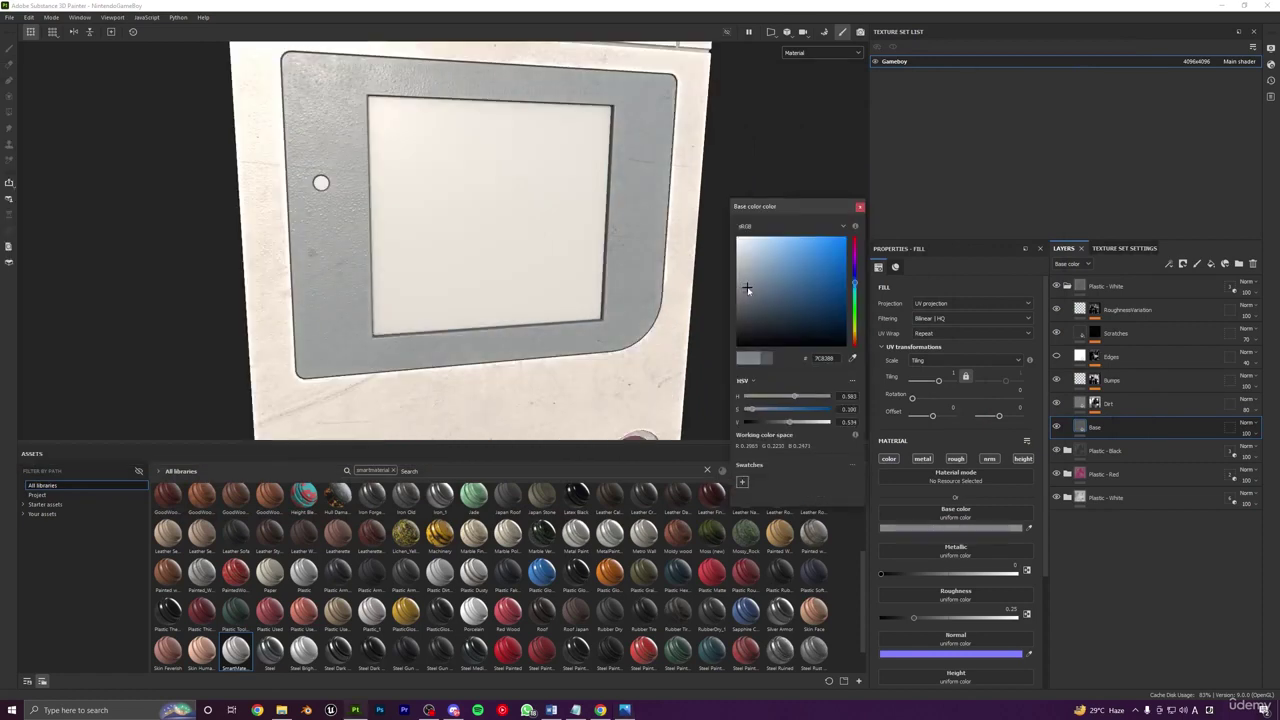
{"action": "right_click_drag", "start_coordinate": [560, 240], "coordinate": [400, 200], "text": "alt"}
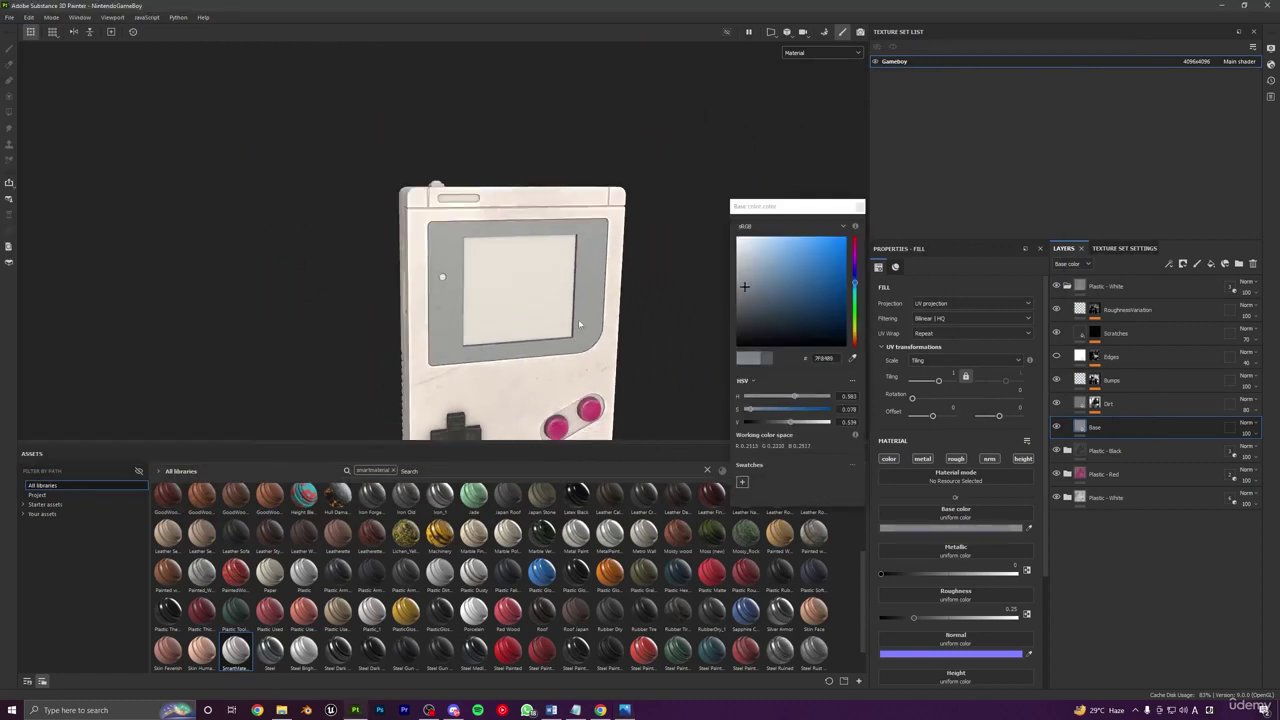
{"action": "middle_click_drag", "start_coordinate": [585, 366], "coordinate": [567, 242], "text": "alt"}
{"action": "right_click_drag", "start_coordinate": [567, 242], "coordinate": [508, 258], "text": "alt"}
{"action": "left_click_drag", "start_coordinate": [508, 258], "coordinate": [710, 328], "text": "alt"}
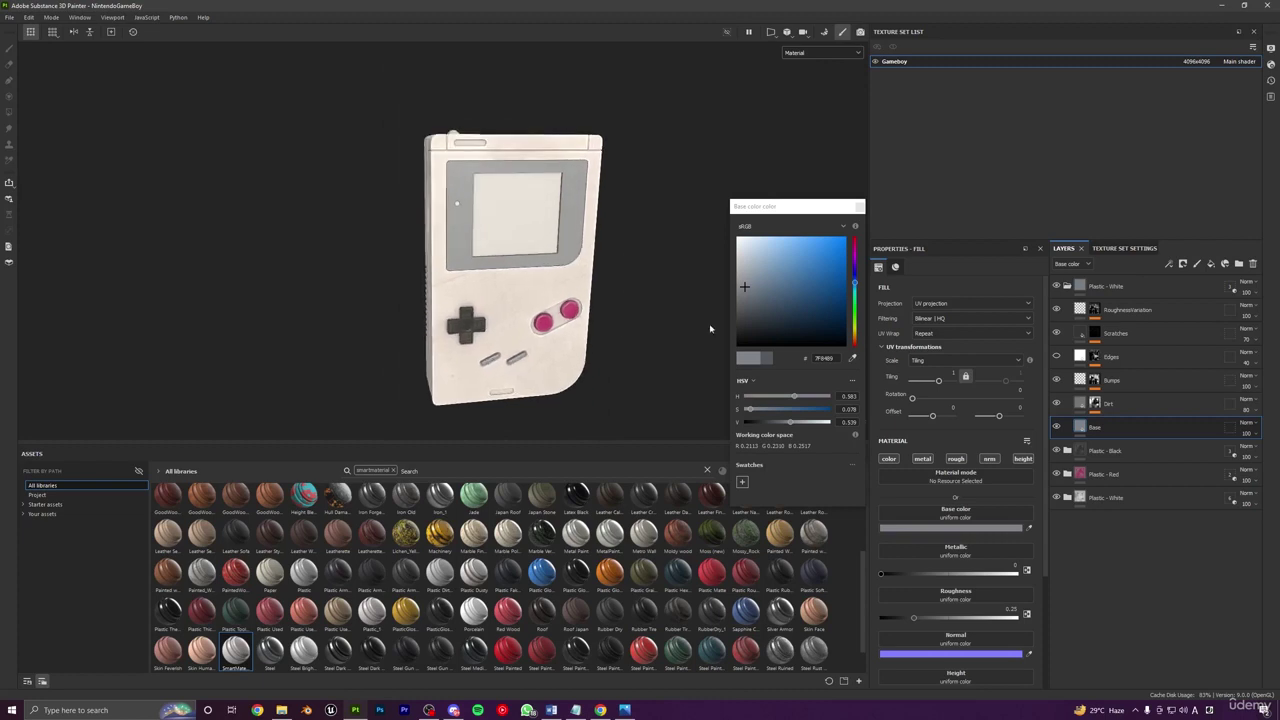
Step: Darken and desaturate the Base layer's color to a nearly neutral gray and check the screen frame against the console body
{"action": "left_click_drag", "start_coordinate": [745, 288], "coordinate": [740, 296]}
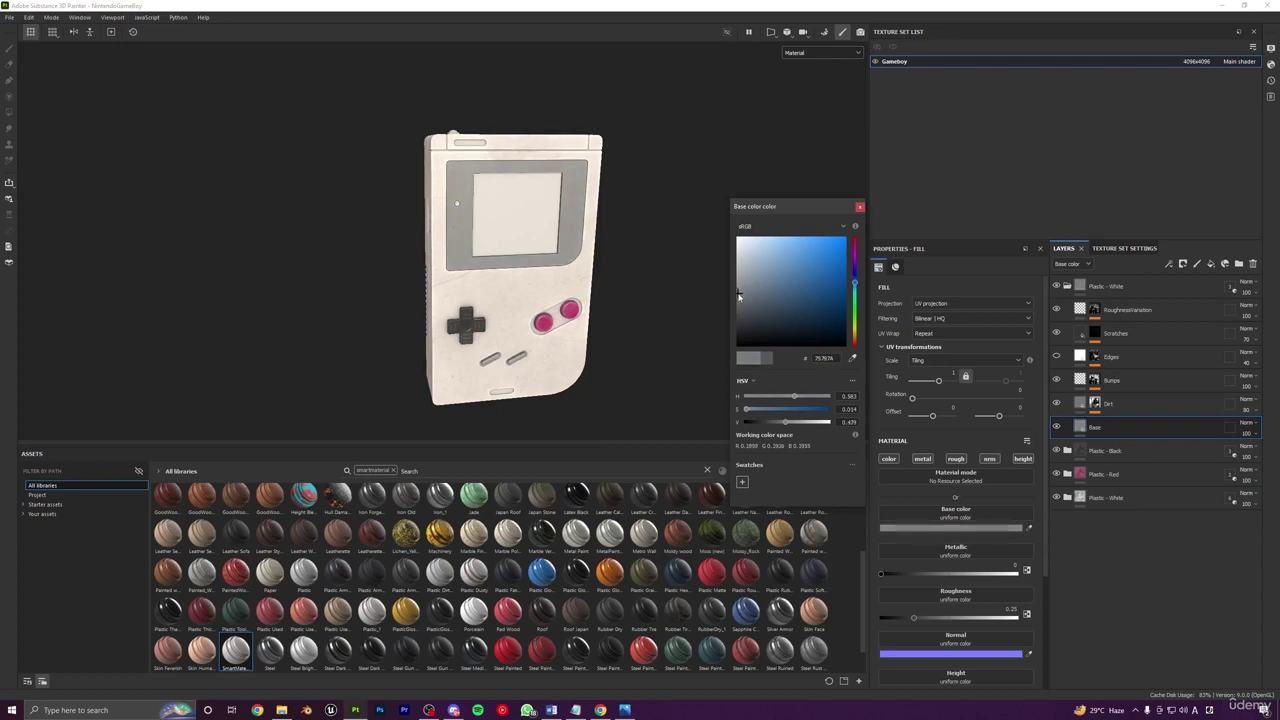
{"action": "scroll", "coordinate": [540, 338], "scroll_direction": "down", "scroll_amount": 3}
{"action": "left_click_drag", "start_coordinate": [535, 325], "coordinate": [706, 328], "text": "alt"}
{"action": "right_click_drag", "start_coordinate": [542, 195], "coordinate": [529, 343], "text": "alt"}
{"action": "left_click", "coordinate": [859, 207]}
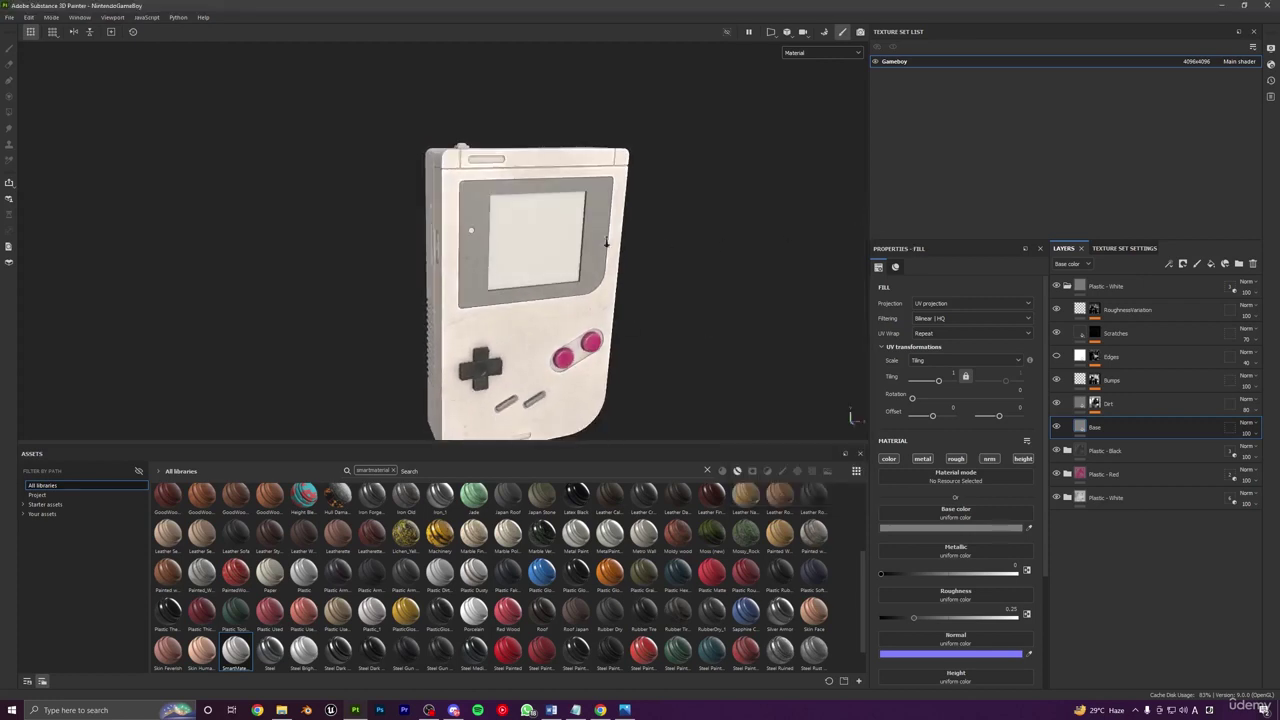
Step: Show the Edges layer again and examine the wear around the screen frame from near and far
{"action": "scroll", "coordinate": [593, 304], "scroll_direction": "up", "scroll_amount": 4}
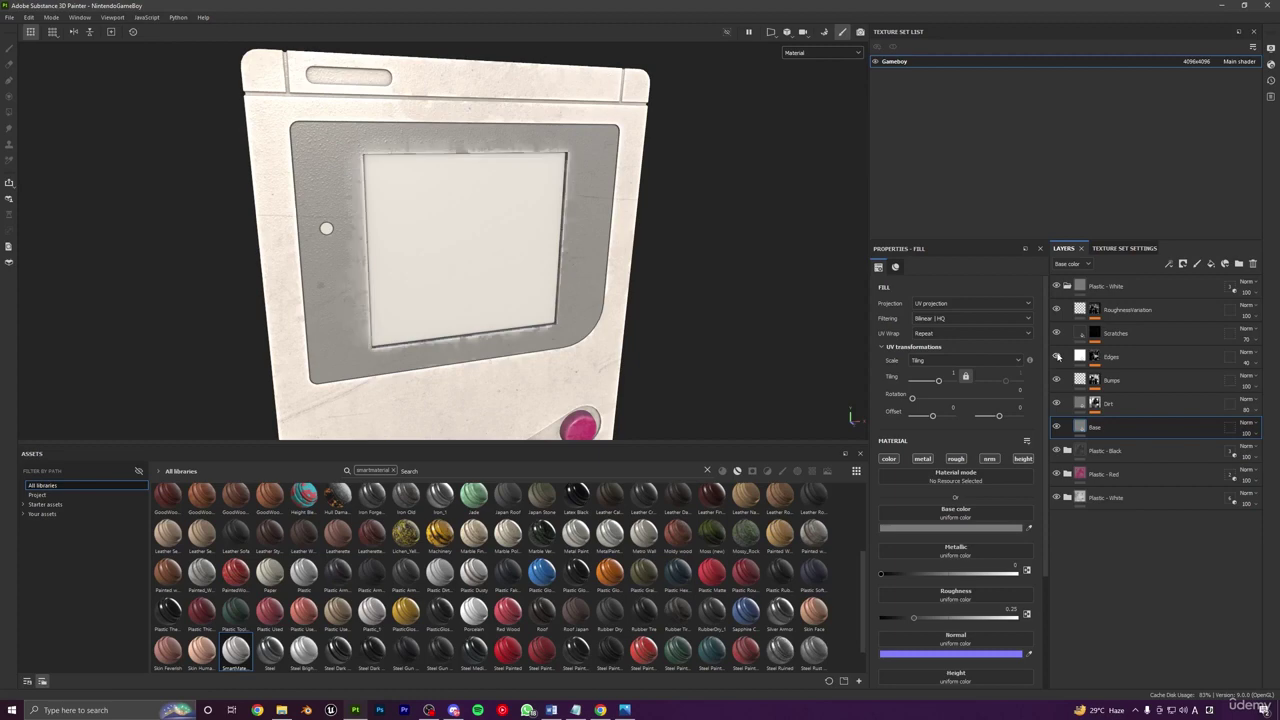
{"action": "scroll", "coordinate": [620, 350], "scroll_direction": "down", "scroll_amount": 5}
{"action": "middle_click_drag", "start_coordinate": [596, 336], "coordinate": [577, 234], "text": "alt"}
{"action": "scroll", "coordinate": [577, 244], "scroll_direction": "down", "scroll_amount": 2}
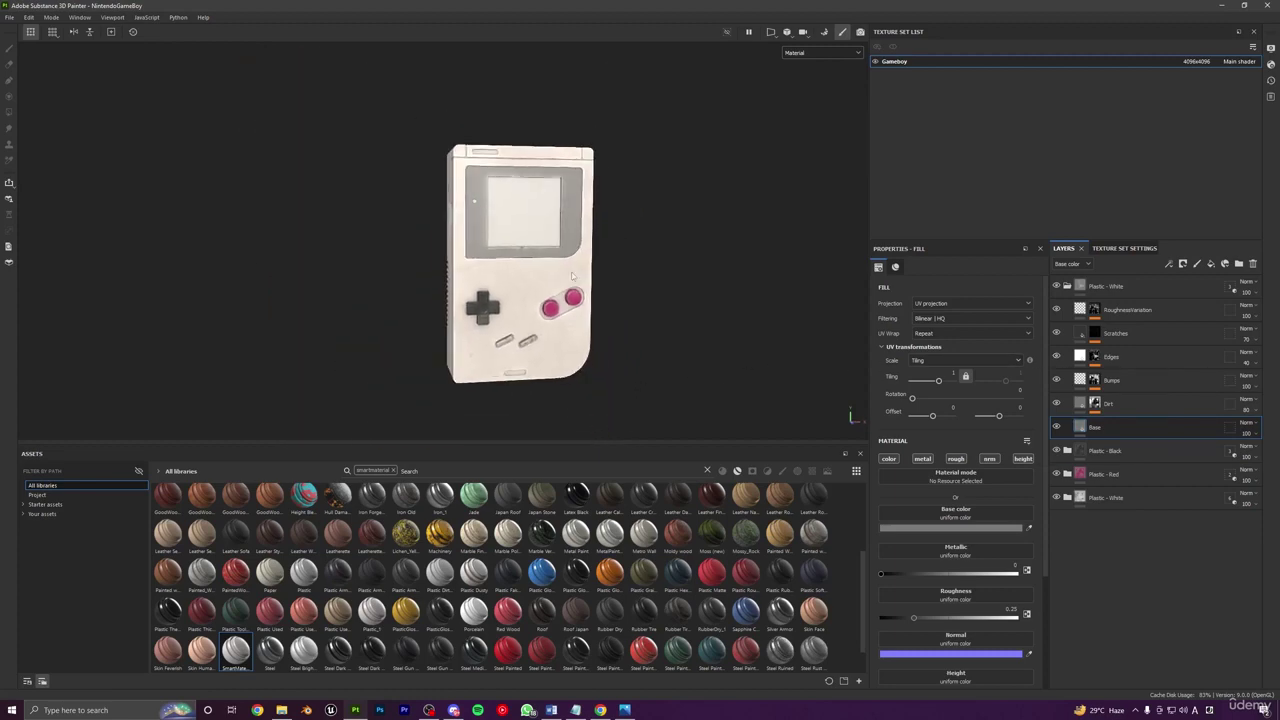
{"action": "left_click_drag", "start_coordinate": [572, 255], "coordinate": [530, 270], "text": "alt"}
{"action": "scroll", "coordinate": [527, 268], "scroll_direction": "up", "scroll_amount": 4}
{"action": "scroll", "coordinate": [526, 267], "scroll_direction": "up", "scroll_amount": 4}
{"action": "middle_click_drag", "start_coordinate": [567, 272], "coordinate": [583, 341], "text": "alt"}
{"action": "left_click_drag", "start_coordinate": [568, 318], "coordinate": [582, 333], "text": "alt"}
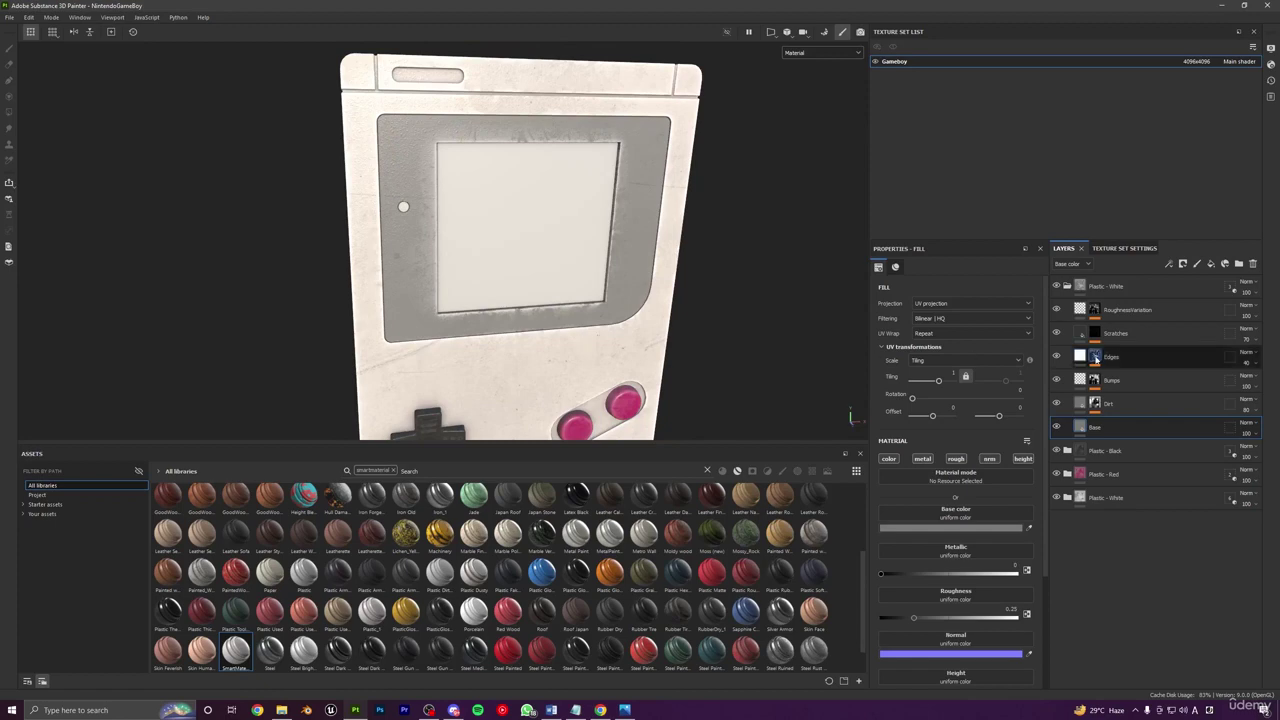
Step: Try lowering the Global Balance of the Curvature generator in the Edges layer's mask to 0.32
{"action": "left_click", "coordinate": [1095, 356]}
{"action": "left_click", "coordinate": [1133, 376]}
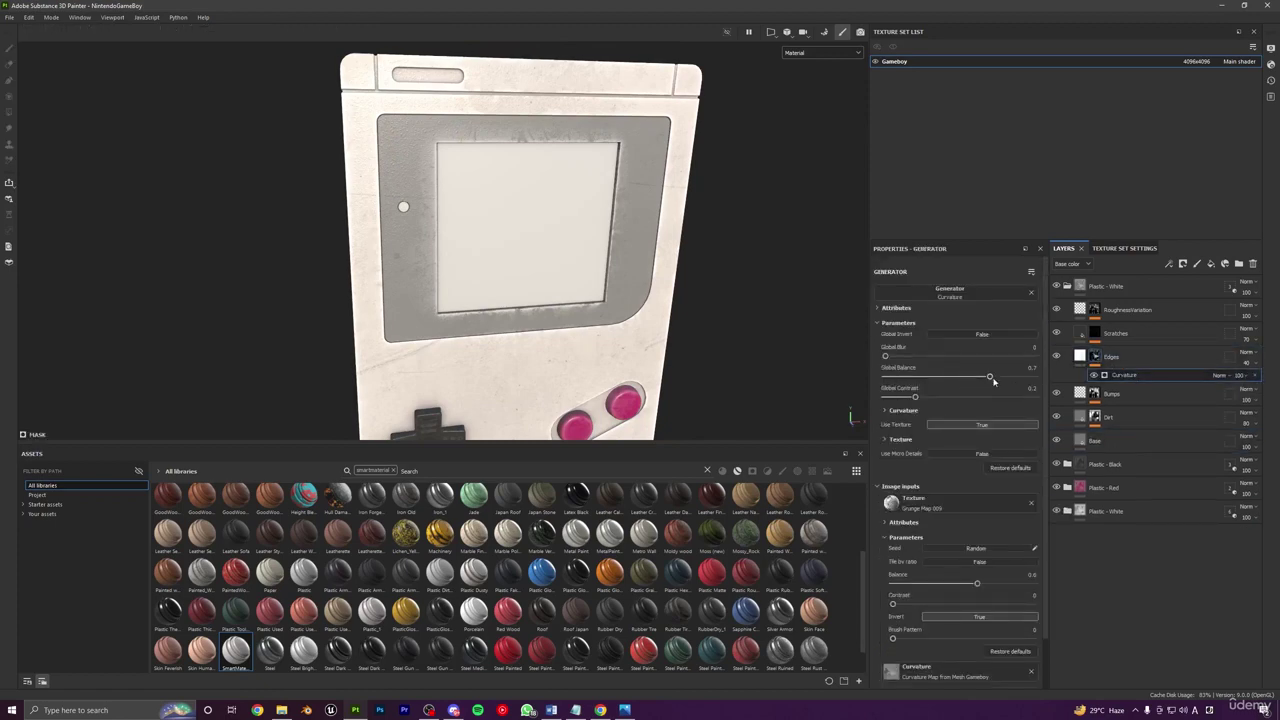
{"action": "left_click_drag", "start_coordinate": [1012, 380], "coordinate": [898, 377]}
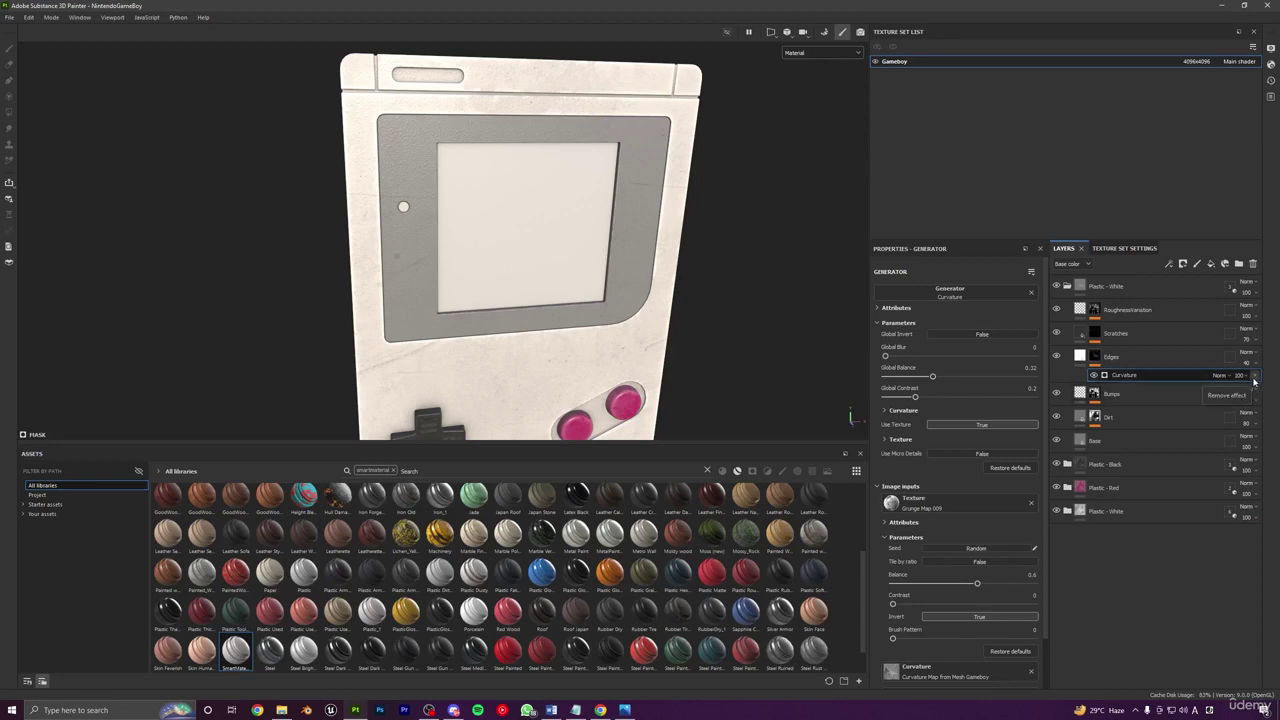
Step: Replace the Curvature generator in the Edges layer's mask with the Edges Blur smart mask
{"action": "key", "text": "Delete"}
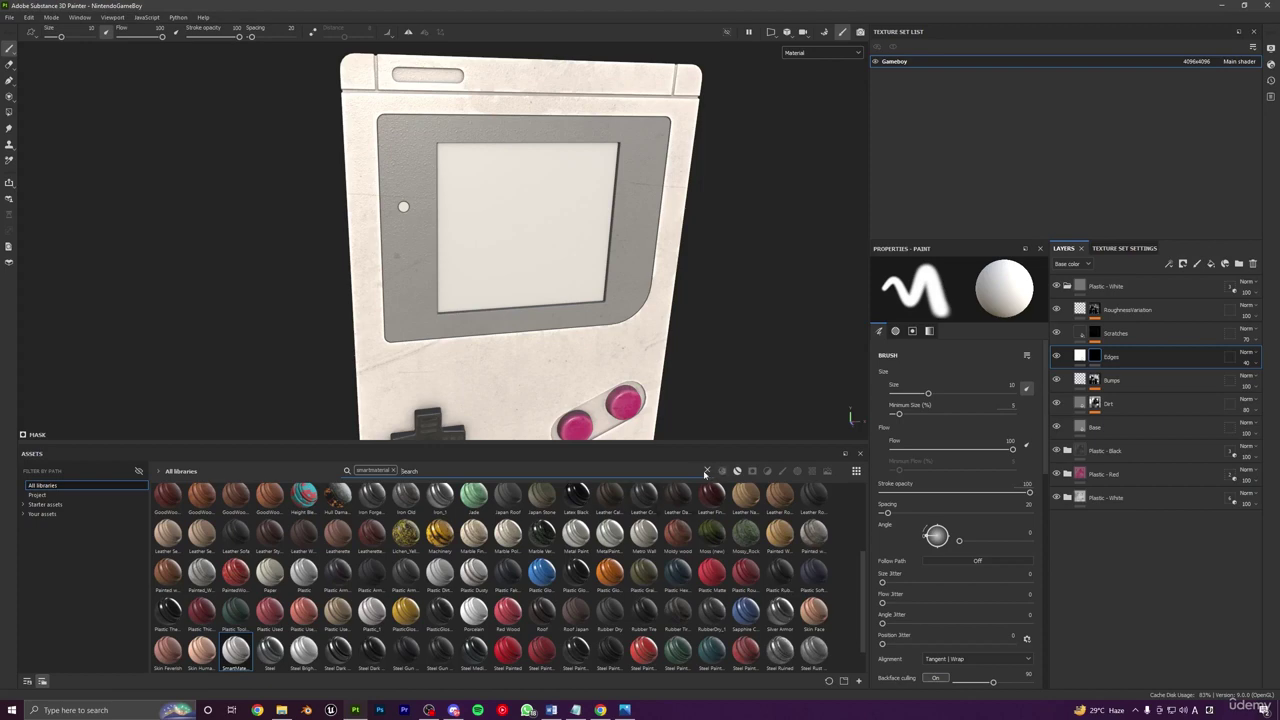
{"action": "left_click", "coordinate": [393, 471]}
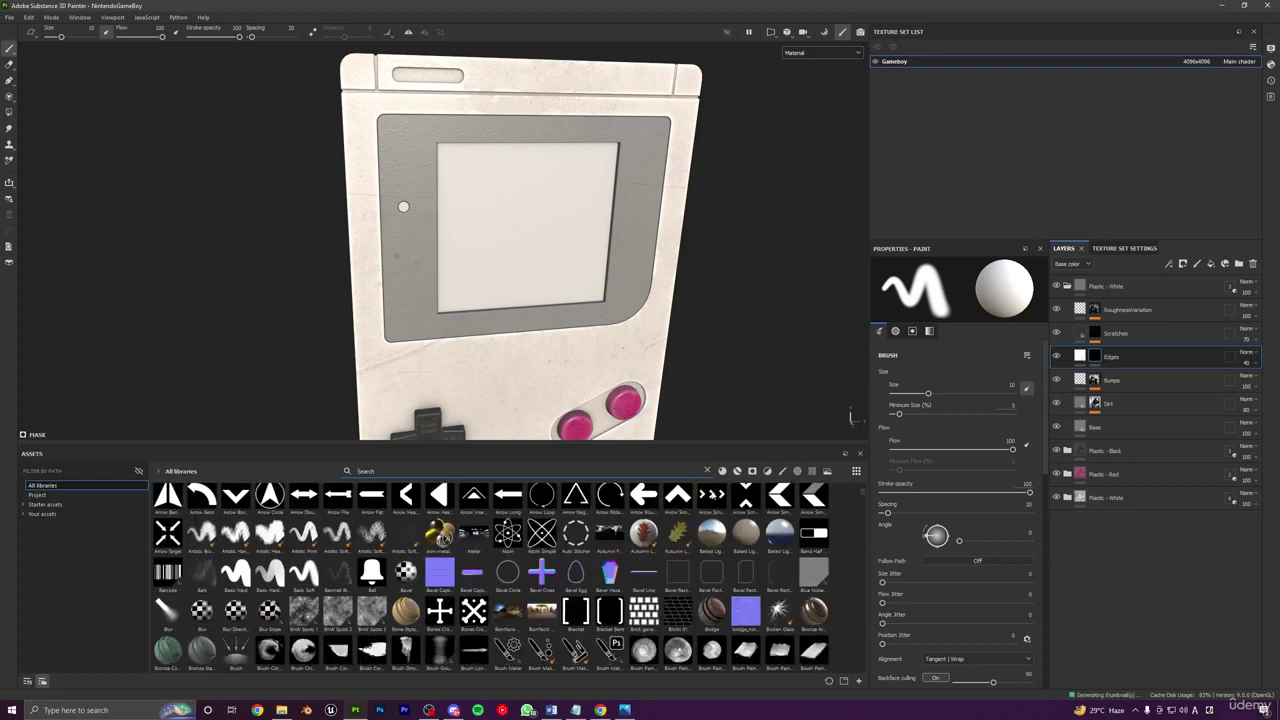
{"action": "left_click", "coordinate": [752, 471]}
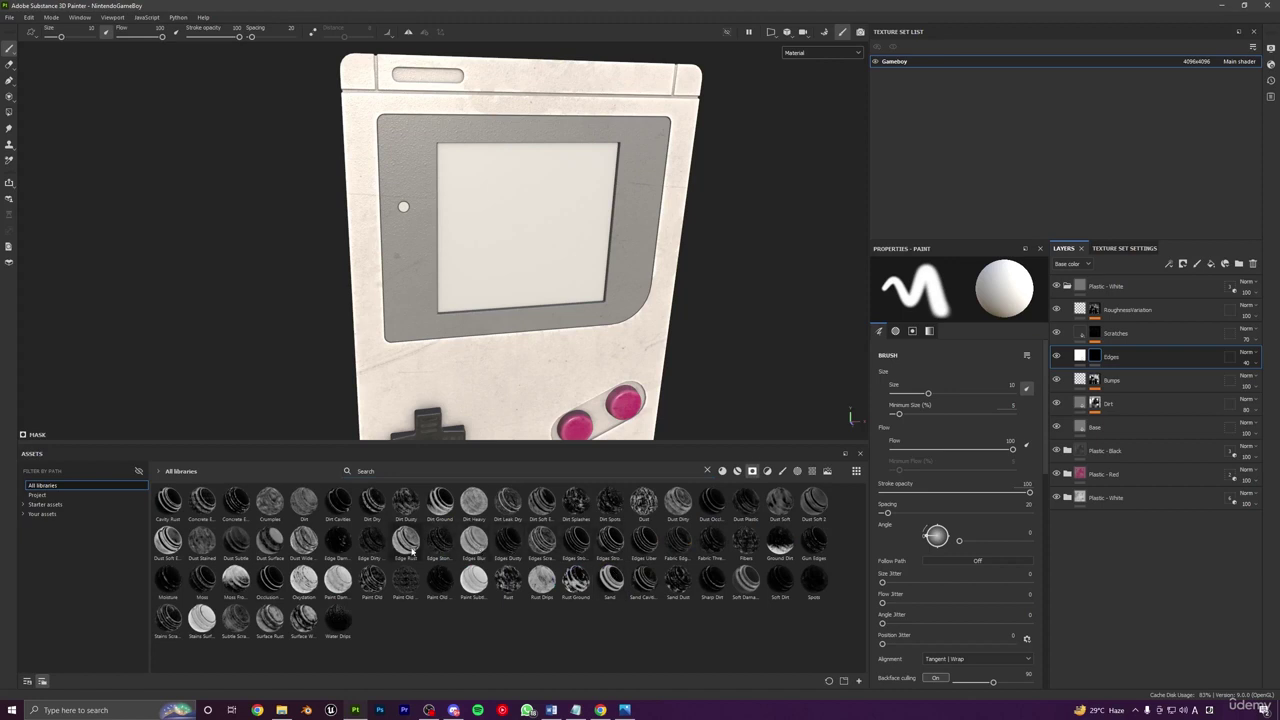
{"action": "left_click_drag", "start_coordinate": [474, 541], "coordinate": [1100, 362]}
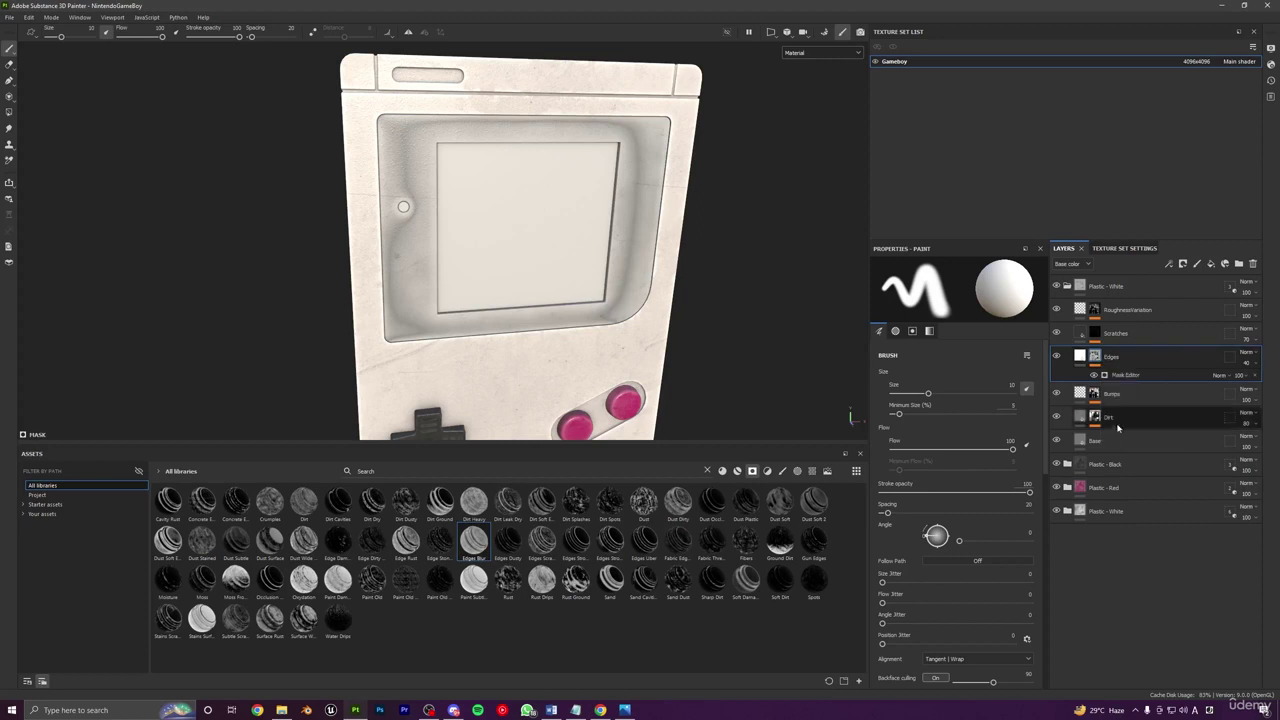
Step: Set the Global Balance of the Edges layer's Mask Editor generator to 0.35 and check the wear around the screen frame
{"action": "left_click", "coordinate": [1124, 375]}
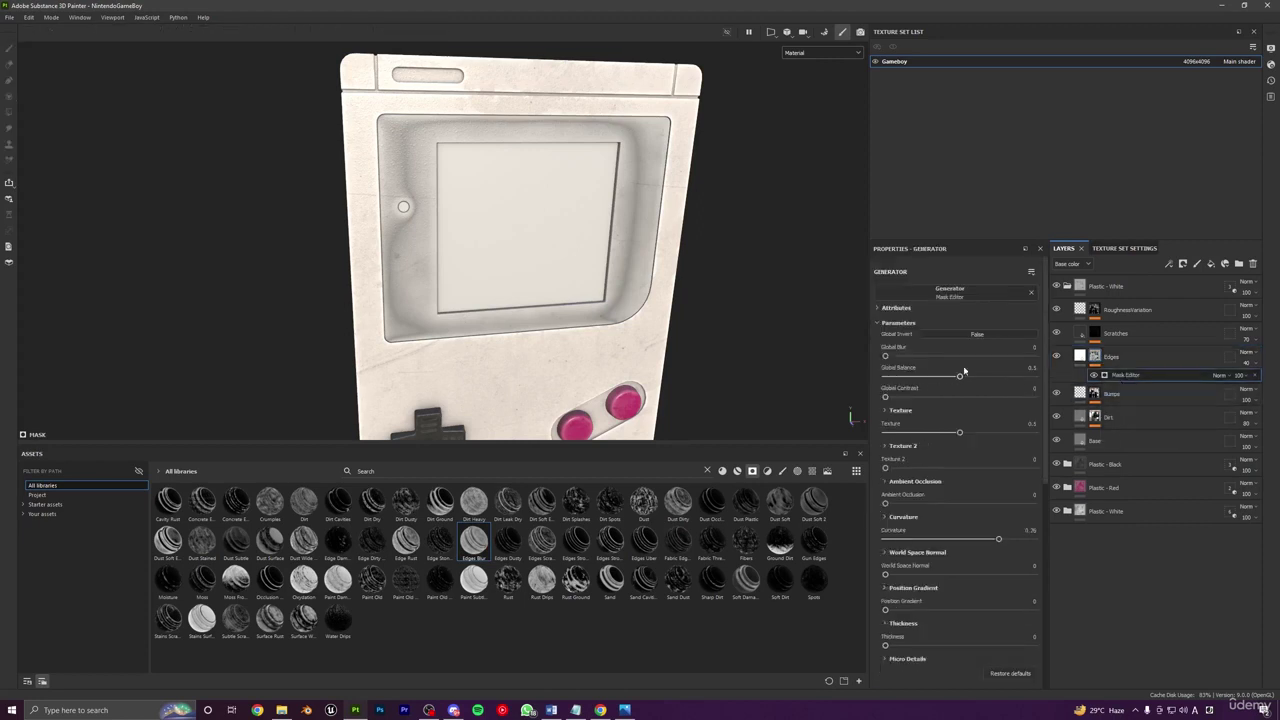
{"action": "mouse_move", "coordinate": [908, 378]}
{"action": "left_mouse_down"}
{"action": "mouse_move", "coordinate": [897, 377]}
{"action": "mouse_move", "coordinate": [921, 377]}
{"action": "left_mouse_up"}
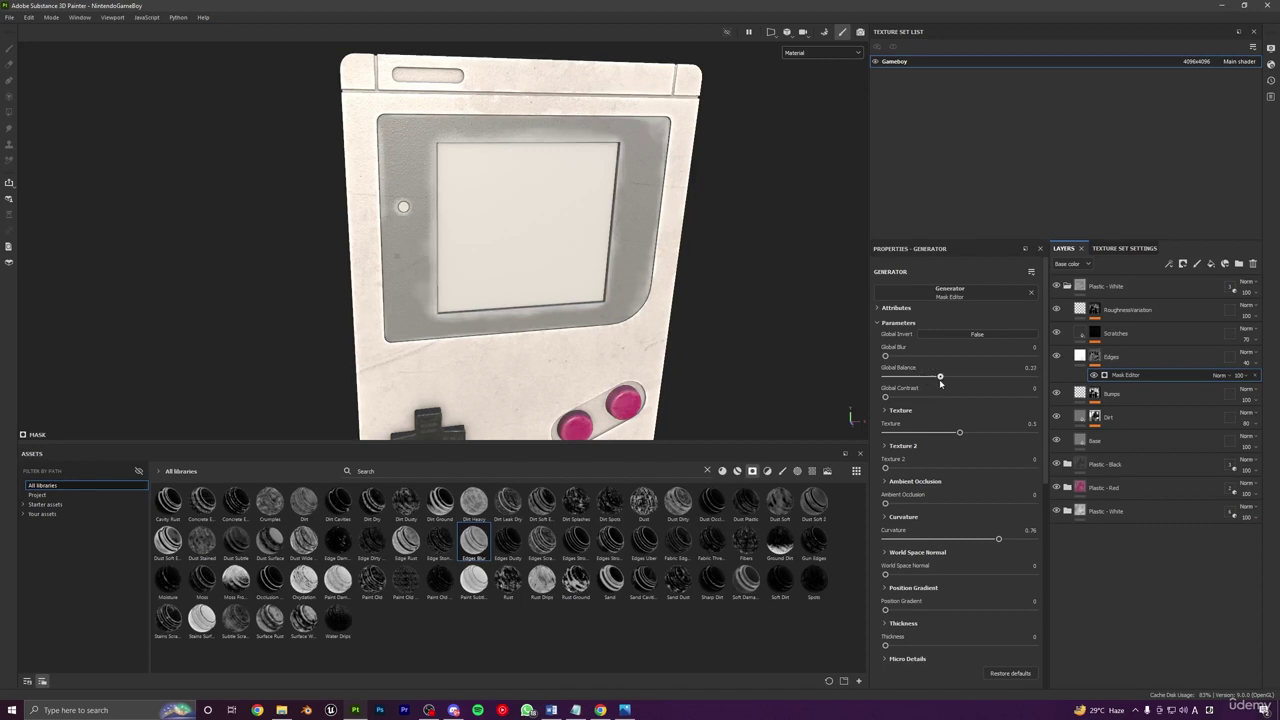
{"action": "left_click_drag", "start_coordinate": [924, 384], "coordinate": [923, 384]}
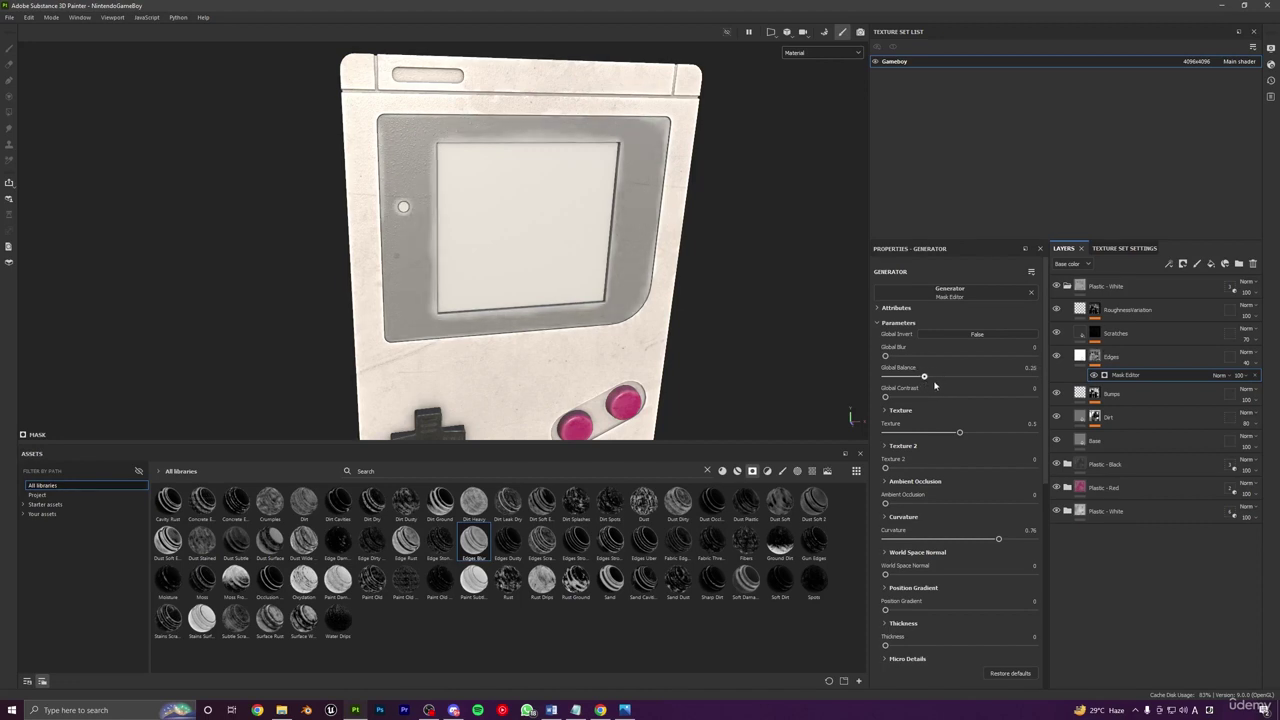
{"action": "scroll", "coordinate": [695, 347], "scroll_direction": "down", "scroll_amount": 5}
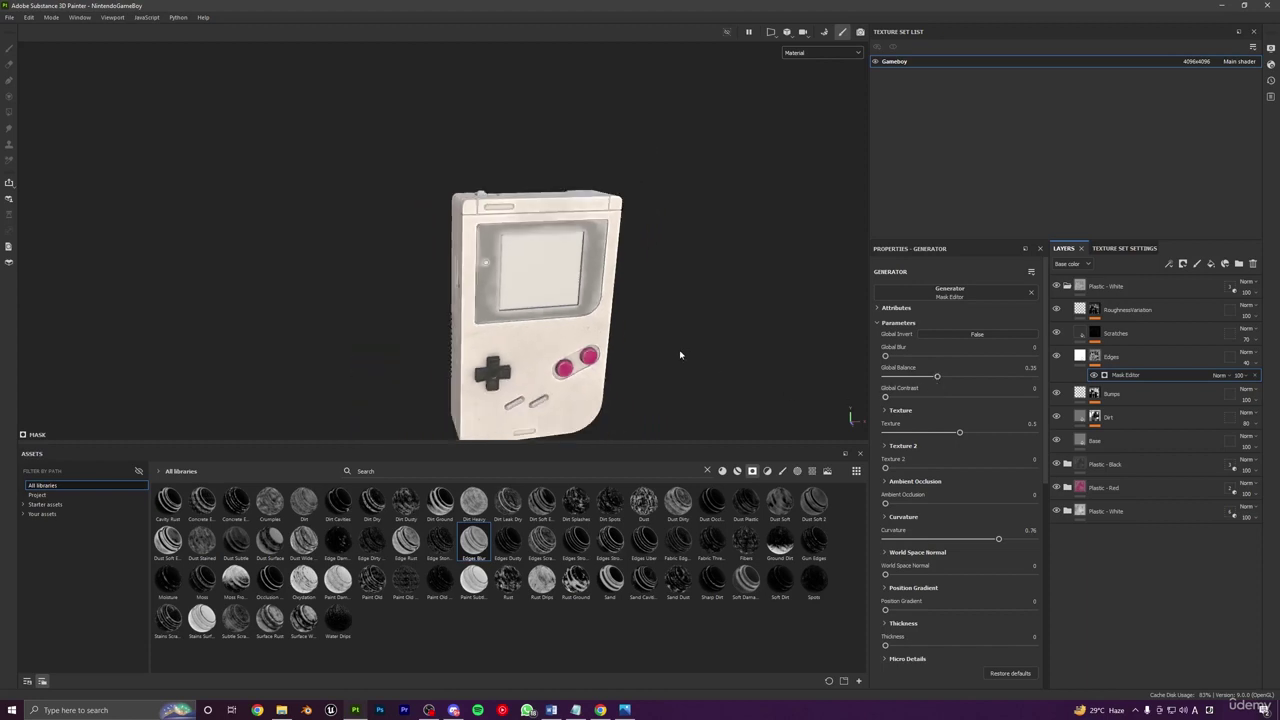
{"action": "scroll", "coordinate": [496, 268], "scroll_direction": "up", "scroll_amount": 5}
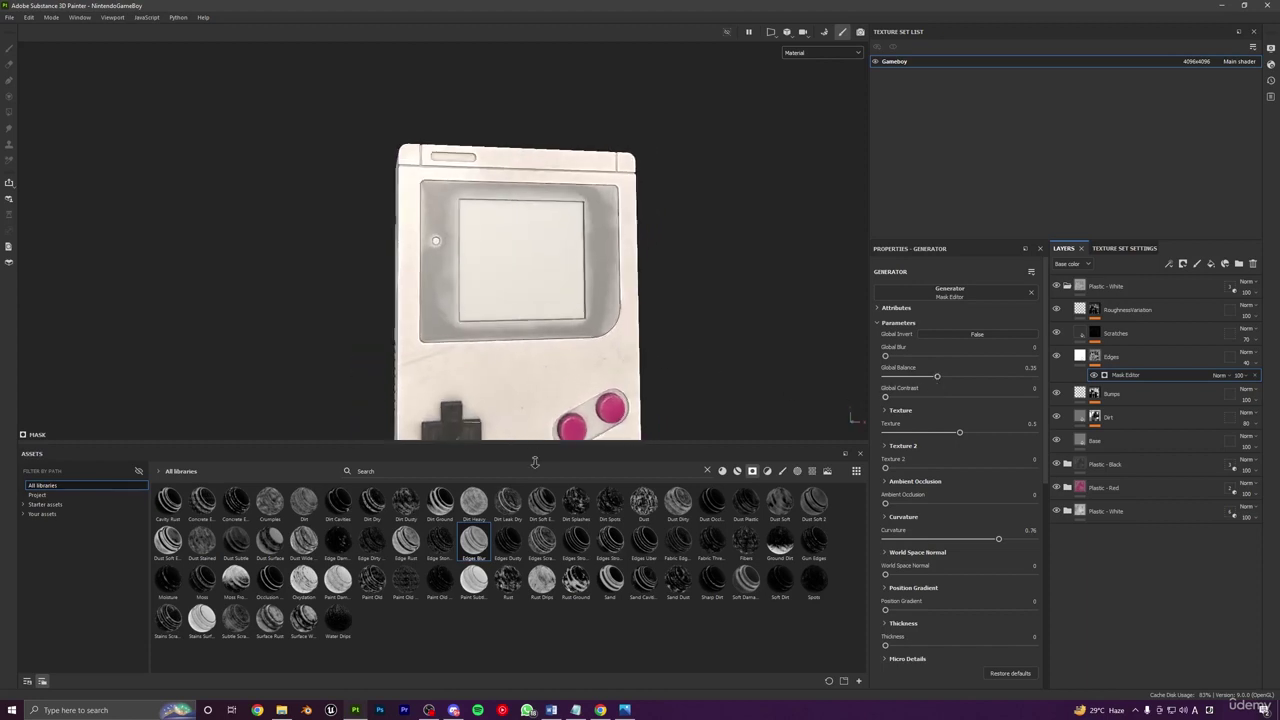
Step: Lower the Edges layer's opacity to 15 and check the screen frame from several distances and angles
{"action": "left_click", "coordinate": [1250, 375]}
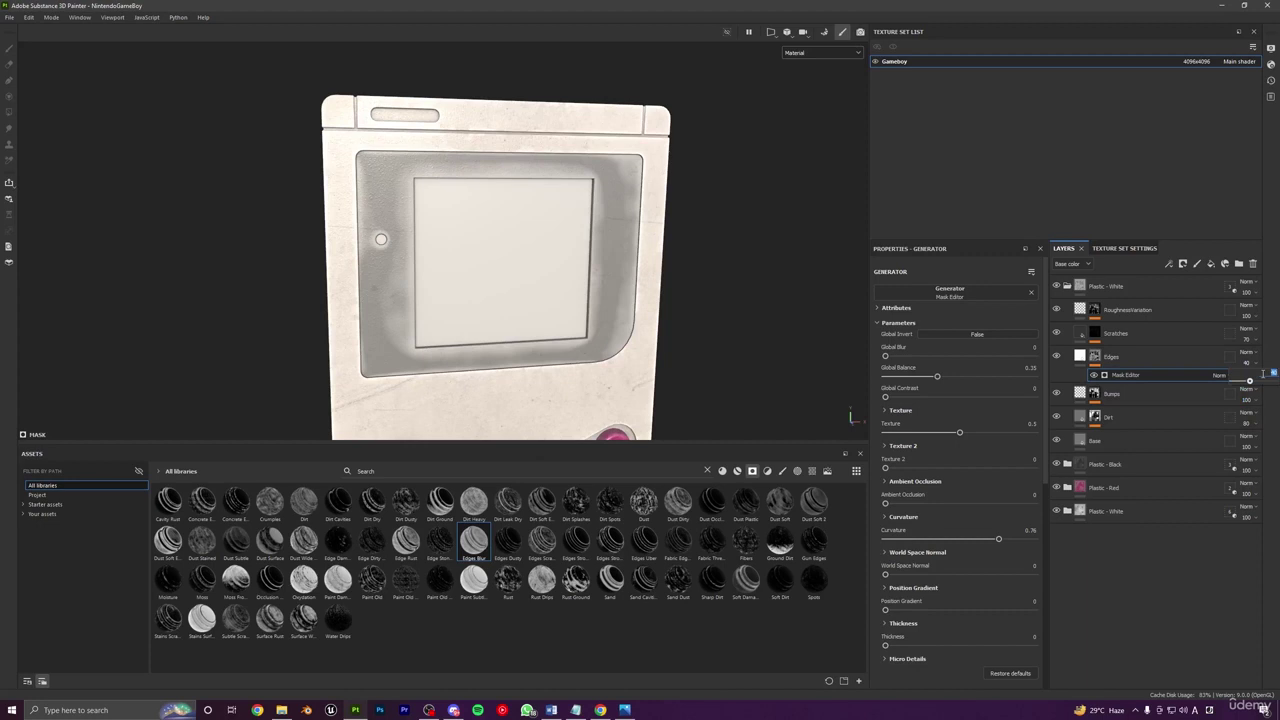
{"action": "scroll", "coordinate": [657, 363], "scroll_direction": "down", "scroll_amount": 4}
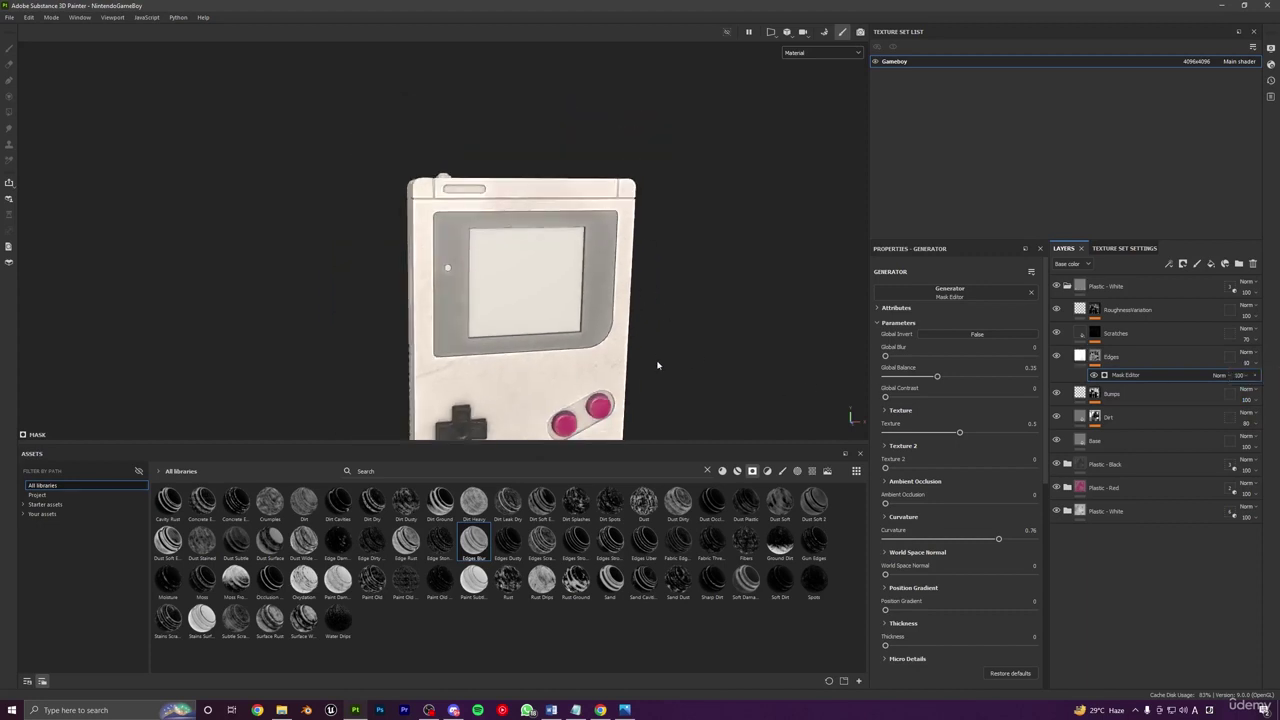
{"action": "left_click_drag", "start_coordinate": [560, 342], "coordinate": [660, 346], "text": "alt"}
{"action": "left_click", "coordinate": [1250, 363]}
{"action": "left_click_drag", "start_coordinate": [1248, 380], "coordinate": [1237, 380]}
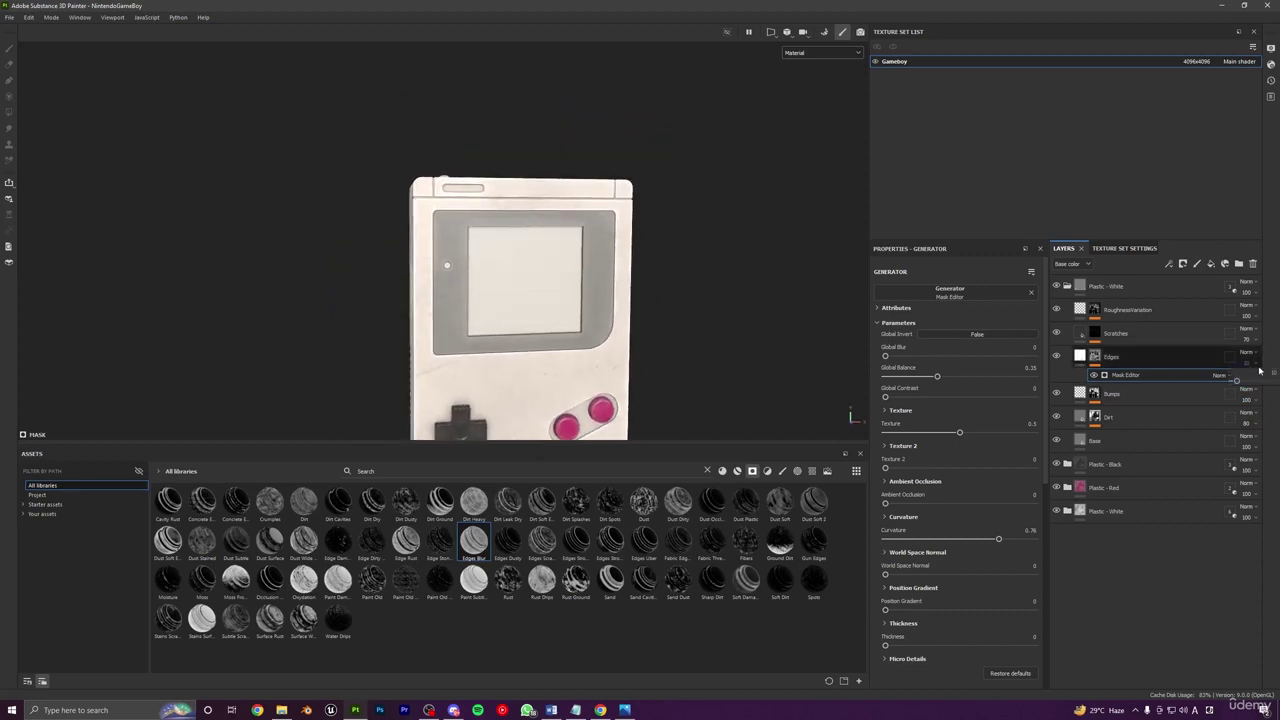
{"action": "left_click", "coordinate": [1271, 372]}
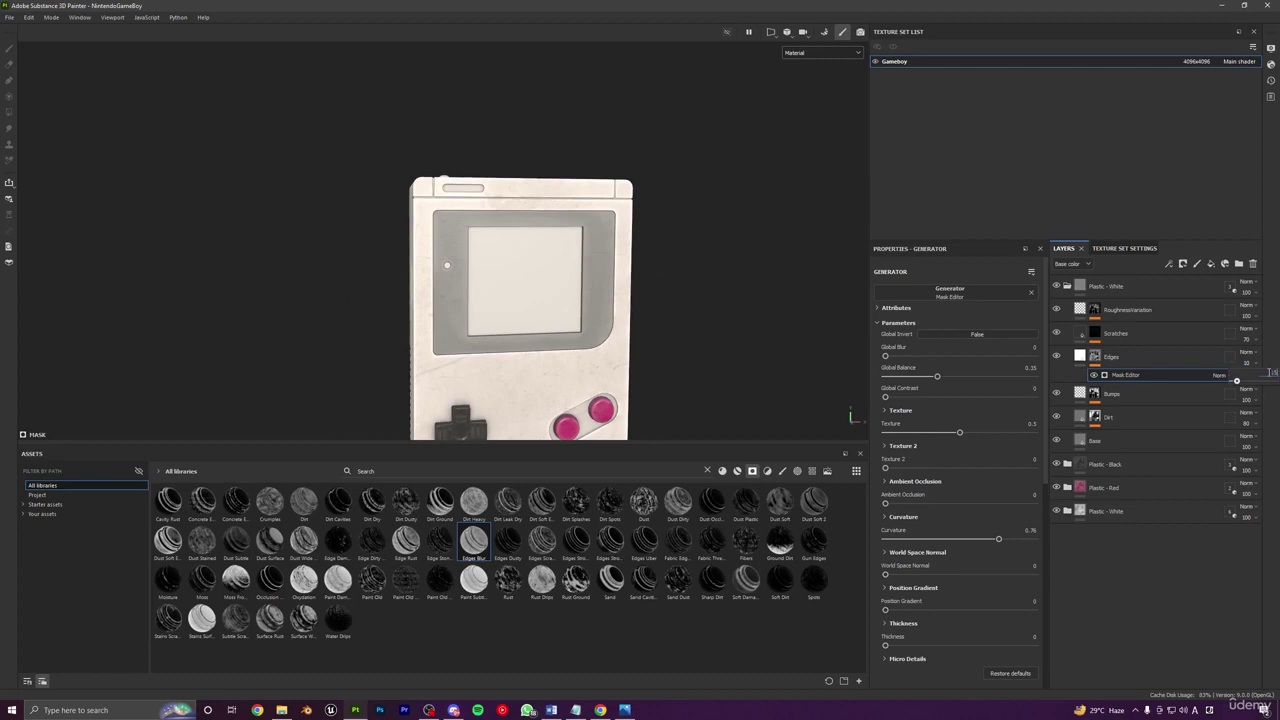
{"action": "right_click_drag", "start_coordinate": [630, 392], "coordinate": [545, 130], "text": "alt"}
{"action": "middle_click_drag", "start_coordinate": [652, 366], "coordinate": [620, 251], "text": "alt"}
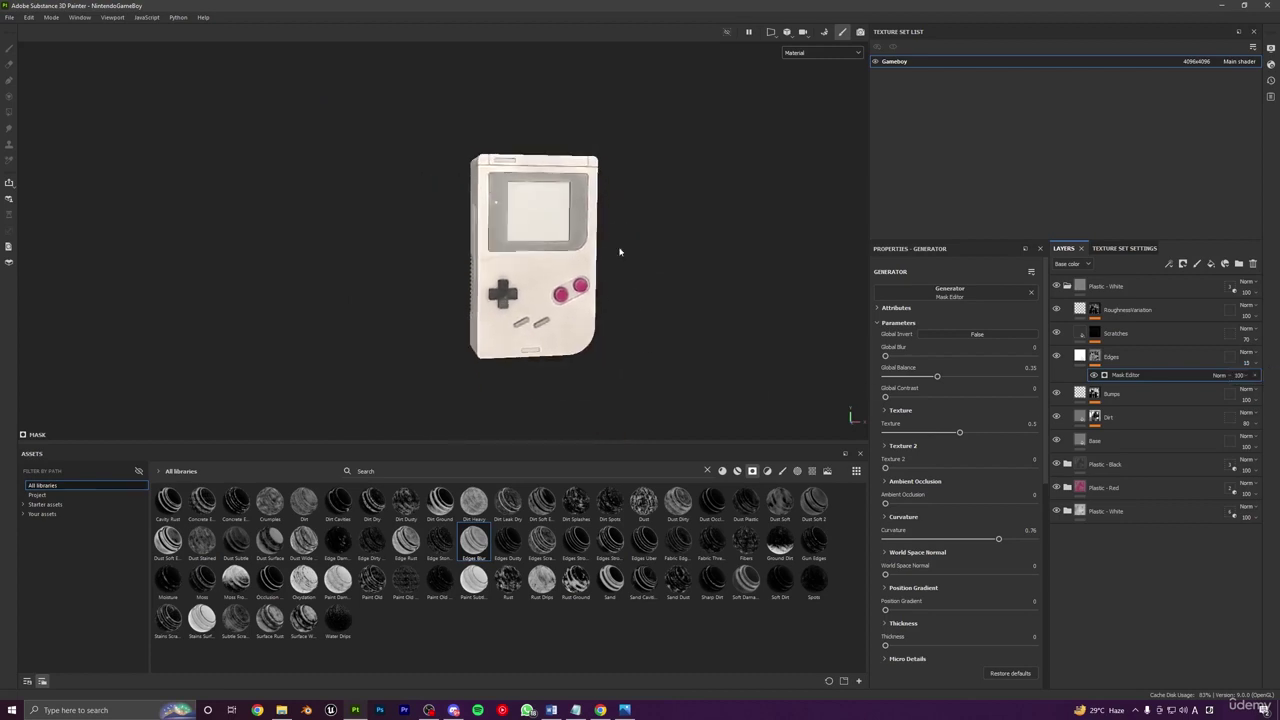
{"action": "left_click_drag", "start_coordinate": [620, 251], "coordinate": [586, 266], "text": "alt"}
{"action": "right_click_drag", "start_coordinate": [562, 195], "coordinate": [600, 368], "text": "alt"}
{"action": "left_click_drag", "start_coordinate": [600, 368], "coordinate": [622, 370], "text": "alt"}
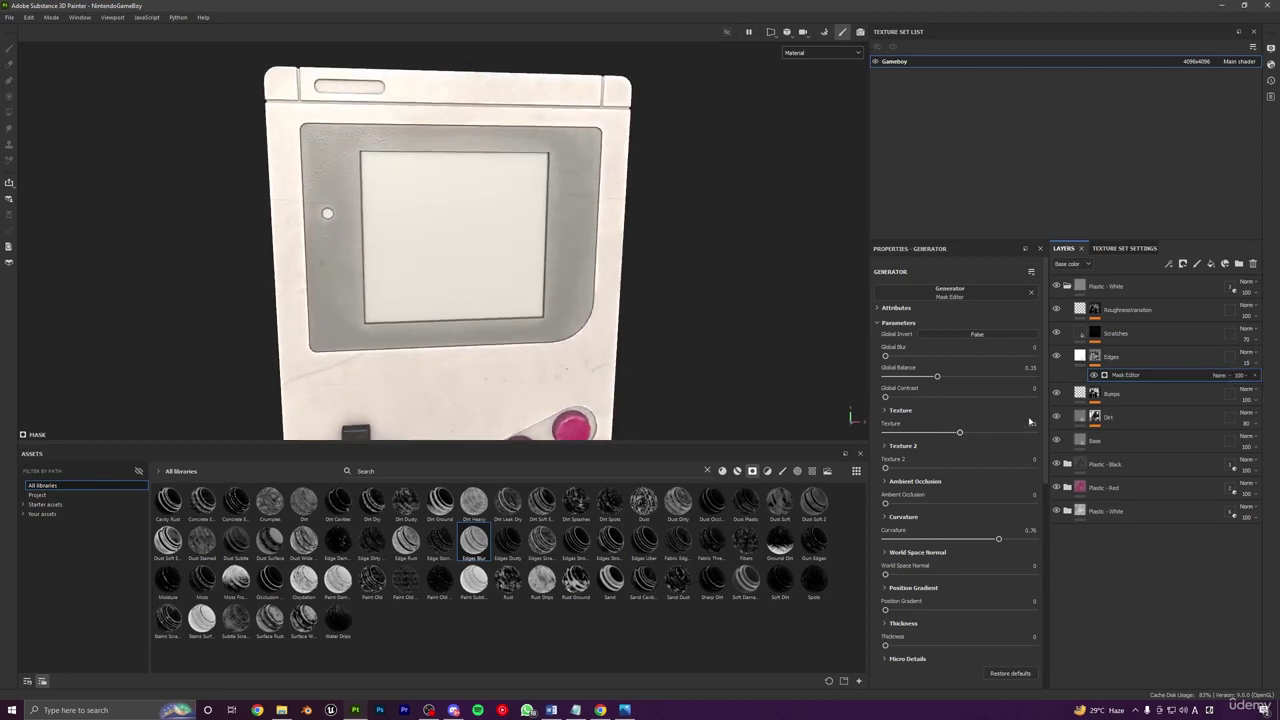
Step: Set the Edges layer's base color to the light gray ECECEC
{"action": "left_click", "coordinate": [1080, 358]}
{"action": "left_click", "coordinate": [949, 528]}
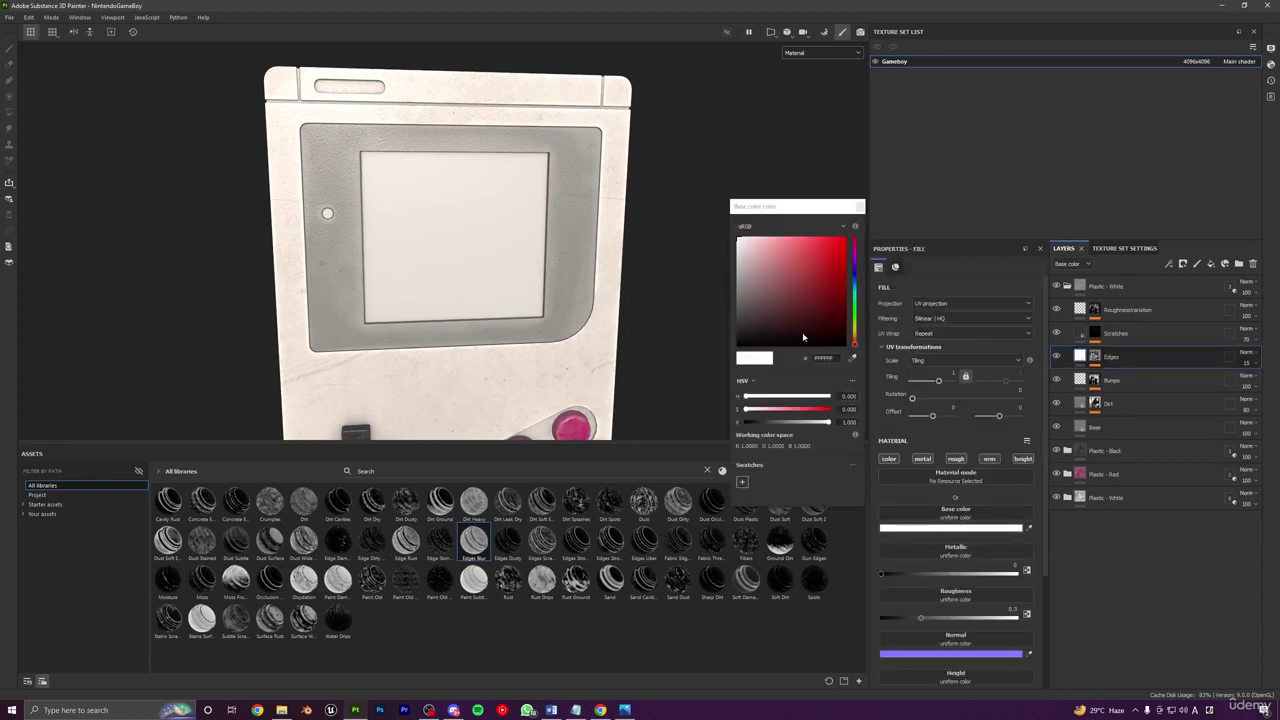
{"action": "left_click", "coordinate": [736, 247]}
{"action": "left_click_drag", "start_coordinate": [736, 247], "coordinate": [729, 249]}
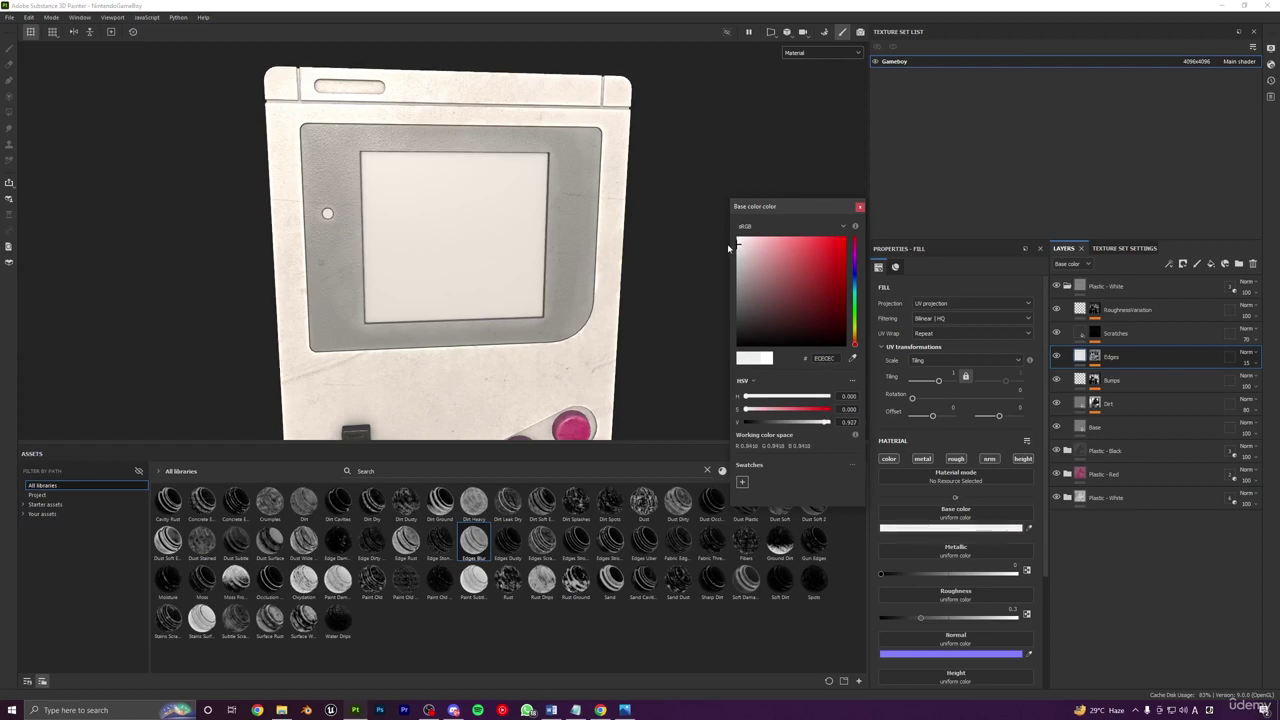
Step: Check the screen frame's lightened edge wear from a distance and up close
{"action": "left_click", "coordinate": [859, 206]}
{"action": "scroll", "coordinate": [630, 311], "scroll_direction": "down", "scroll_amount": 5}
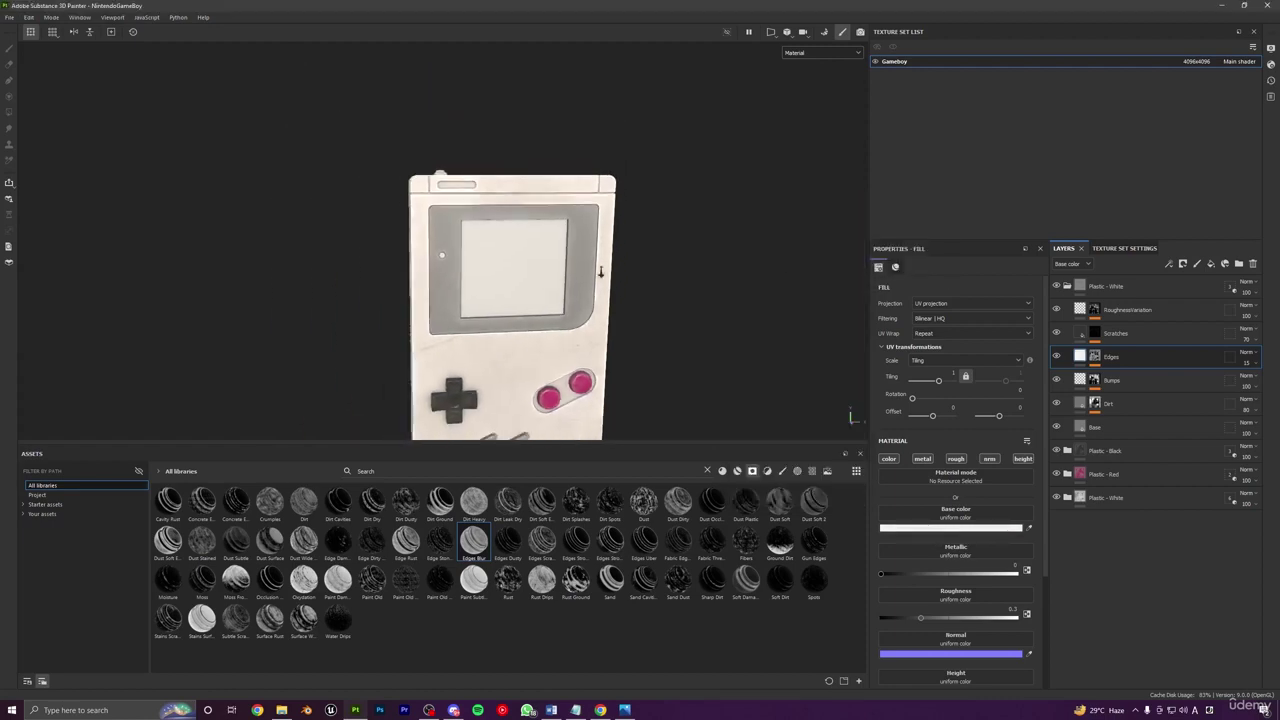
{"action": "middle_click_drag", "start_coordinate": [630, 311], "coordinate": [612, 228], "text": "alt"}
{"action": "mouse_move", "coordinate": [612, 228]}
{"action": "left_mouse_down", "text": "alt"}
{"action": "mouse_move", "coordinate": [580, 240]}
{"action": "mouse_move", "coordinate": [610, 252]}
{"action": "left_mouse_up", "text": "alt"}
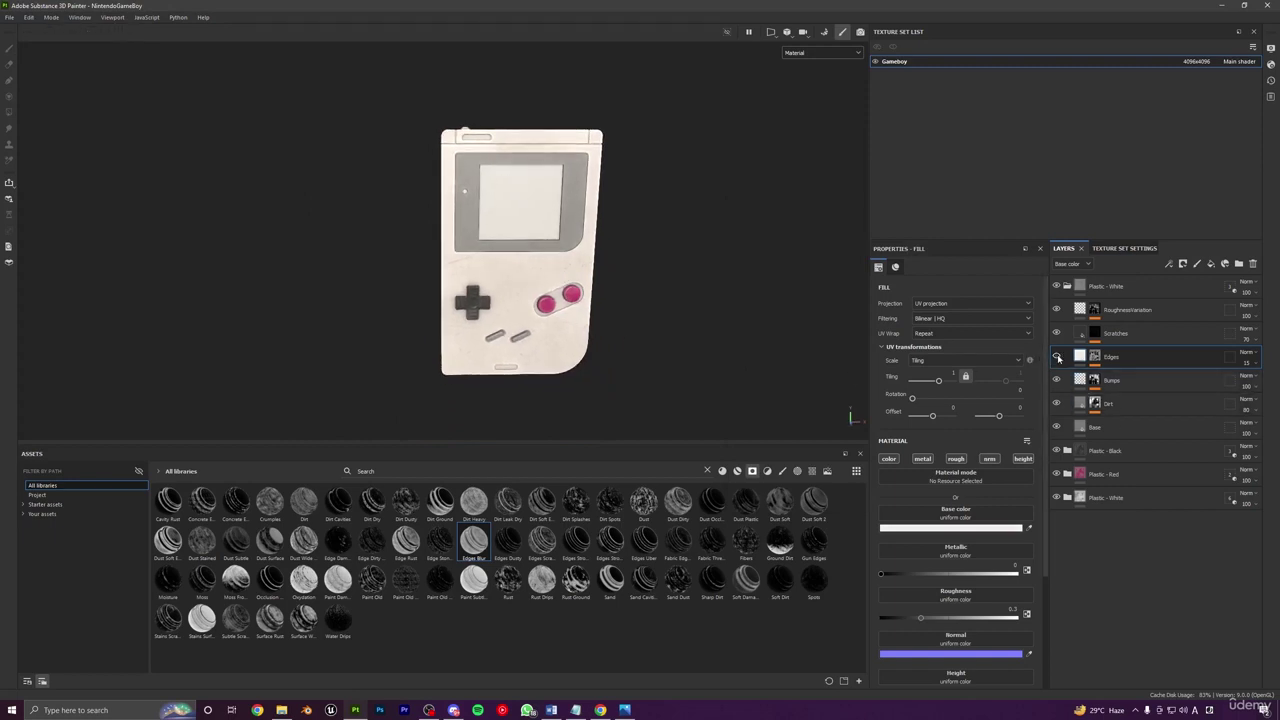
{"action": "scroll", "coordinate": [627, 314], "scroll_direction": "up", "scroll_amount": 6}
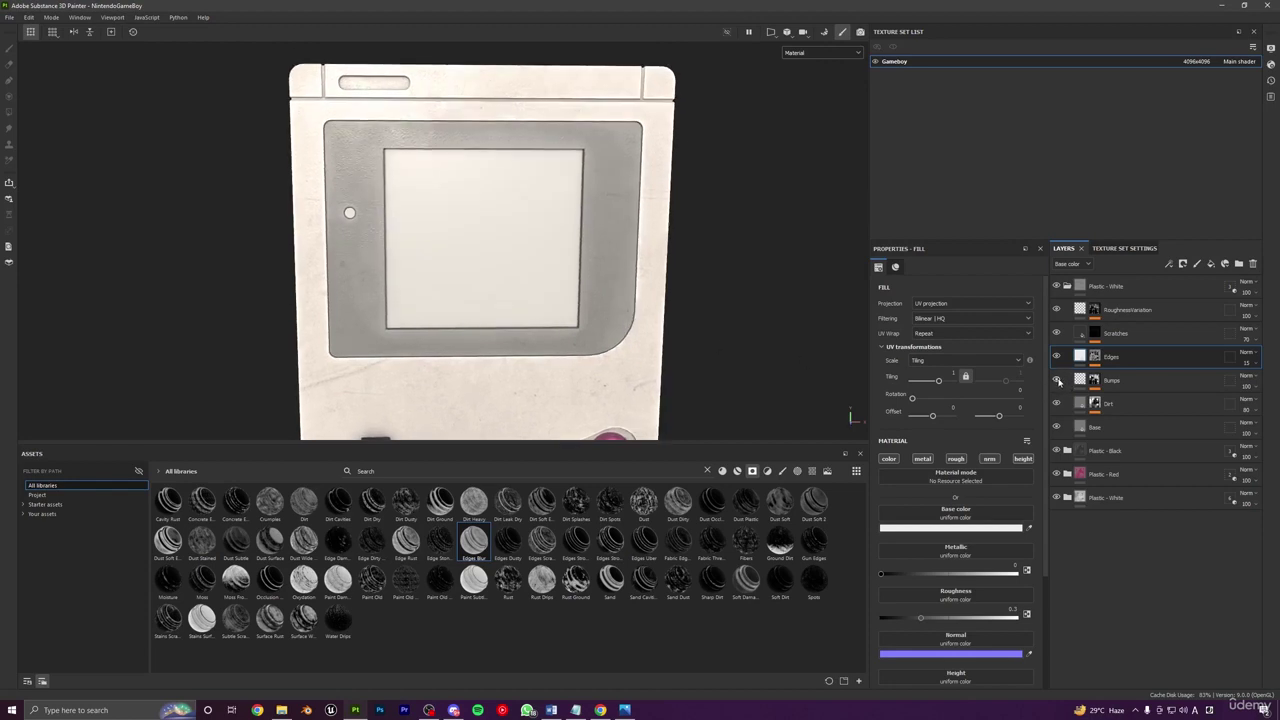
Step: Hide the Bumps layer in the screen frame's Plastic - White folder, collapse the folder and check the whole device
{"action": "scroll", "coordinate": [614, 325], "scroll_direction": "down", "scroll_amount": 5}
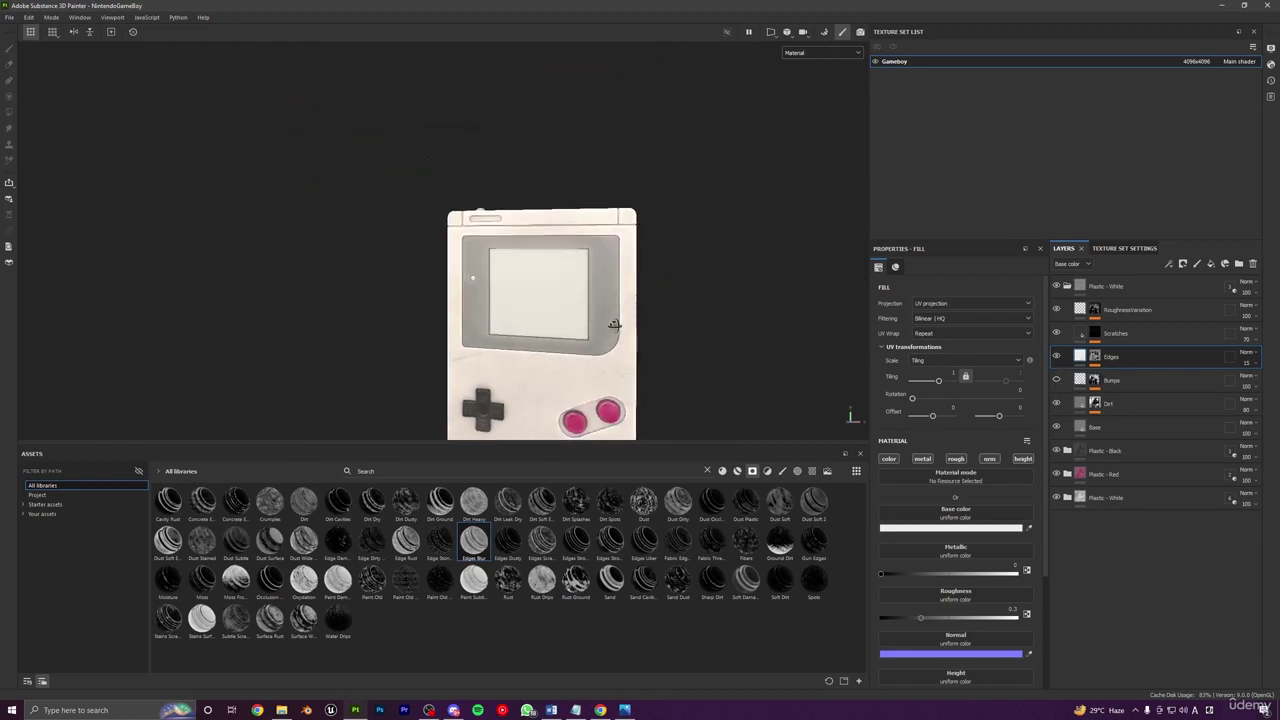
{"action": "left_click_drag", "start_coordinate": [614, 325], "coordinate": [469, 337], "text": "alt"}
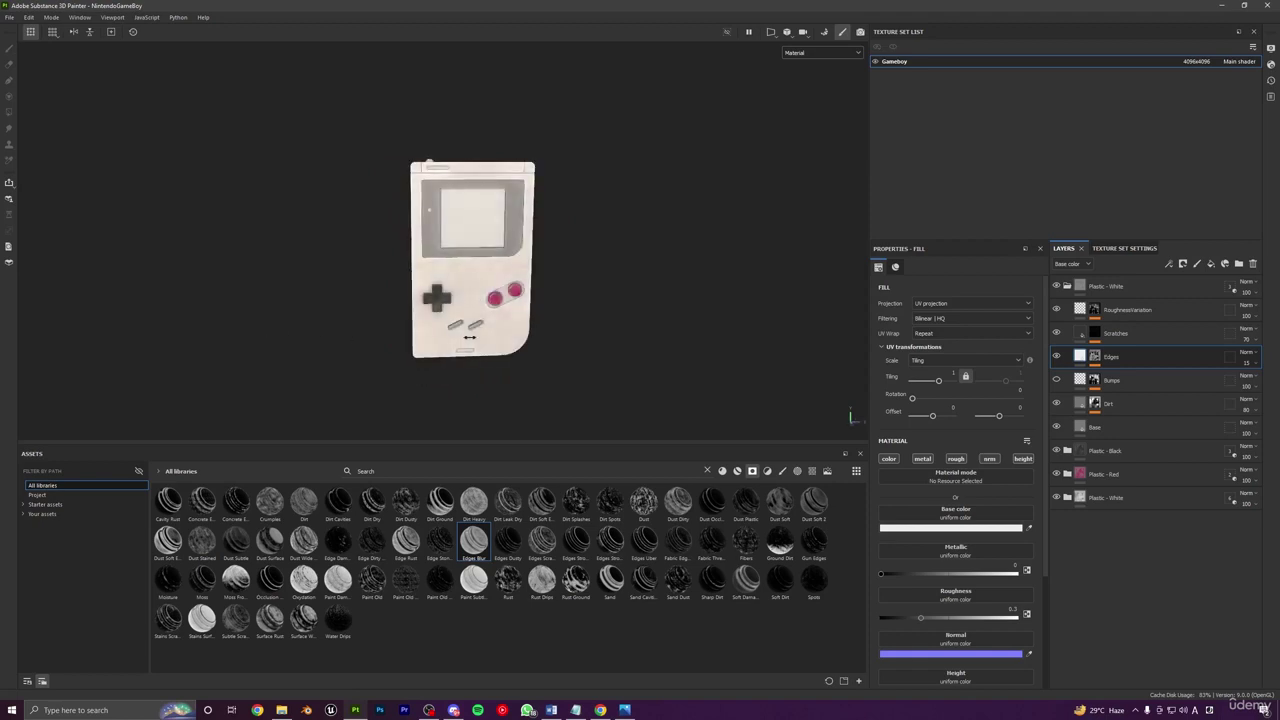
{"action": "middle_click_drag", "start_coordinate": [469, 337], "coordinate": [720, 317], "text": "alt"}
{"action": "left_click", "coordinate": [1066, 287]}
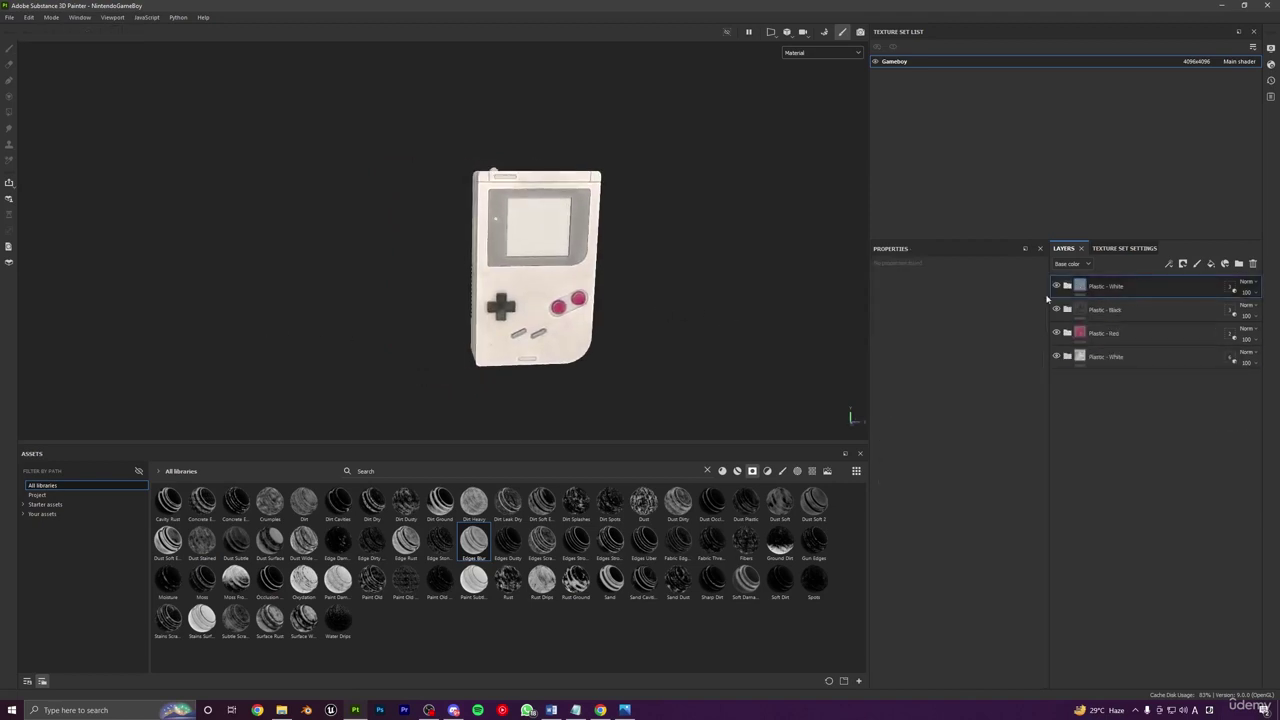
{"action": "scroll", "coordinate": [800, 333], "scroll_direction": "up", "scroll_amount": 5}
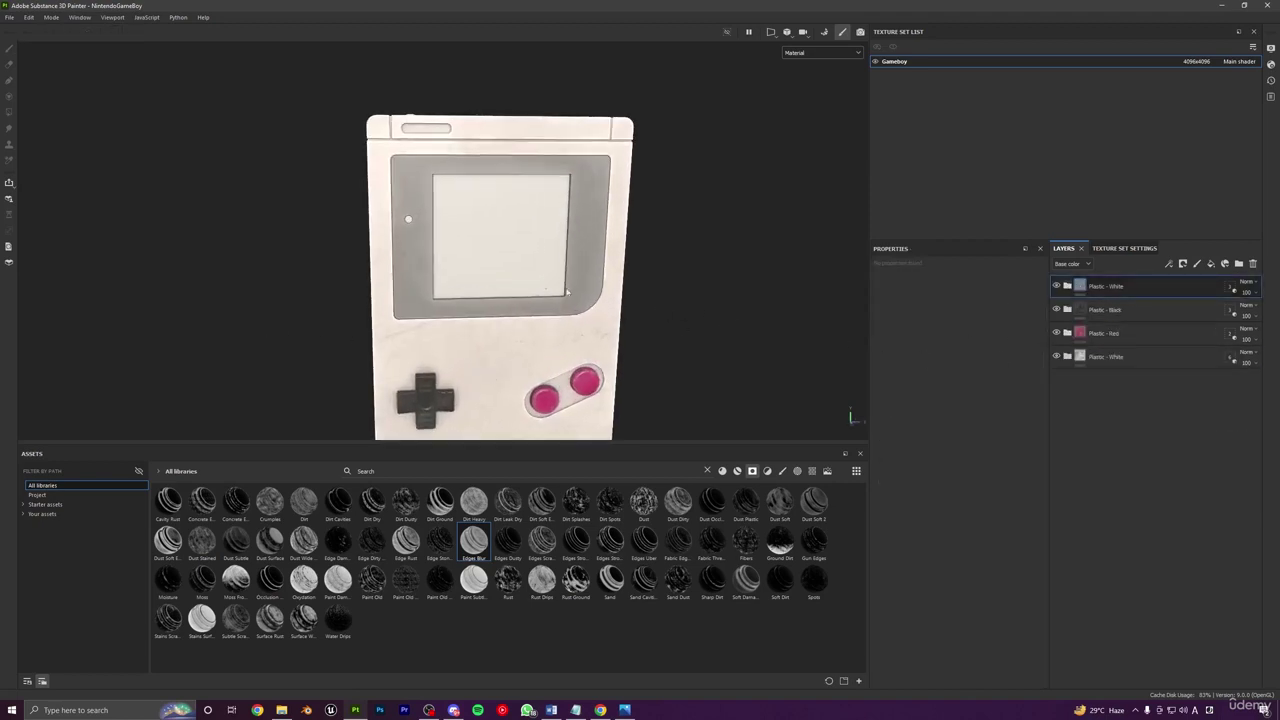
{"action": "scroll", "coordinate": [649, 303], "scroll_direction": "down", "scroll_amount": 3}
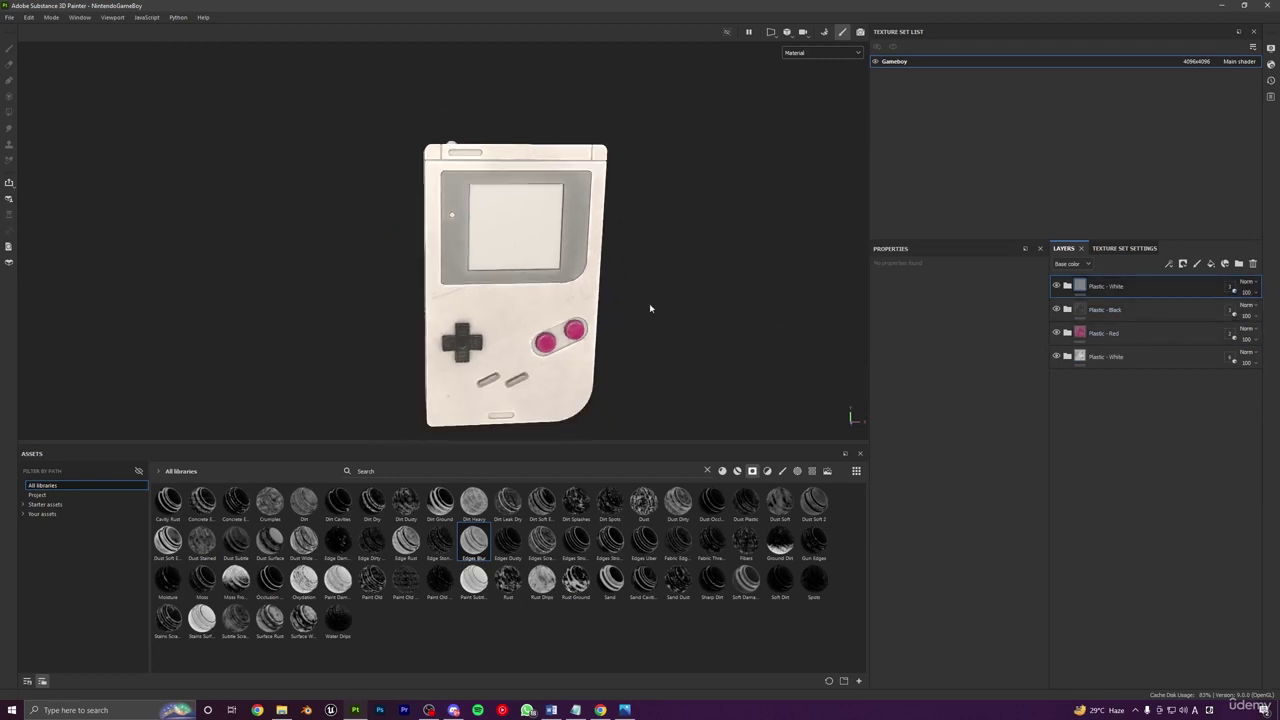
Step: Create a folder named Screen above the plastic folders and save the project
{"action": "left_click", "coordinate": [1239, 264]}
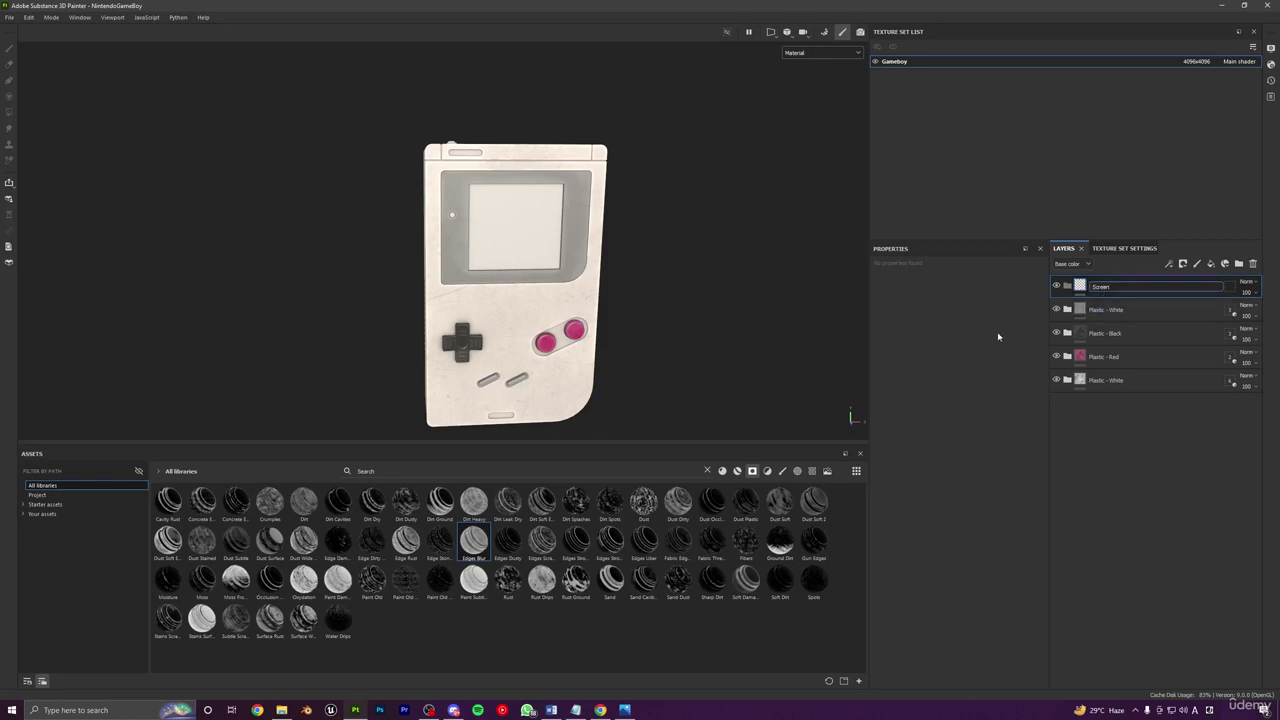
{"action": "key", "text": "Return"}
{"action": "left_click_drag", "start_coordinate": [606, 314], "coordinate": [624, 291], "text": "alt"}
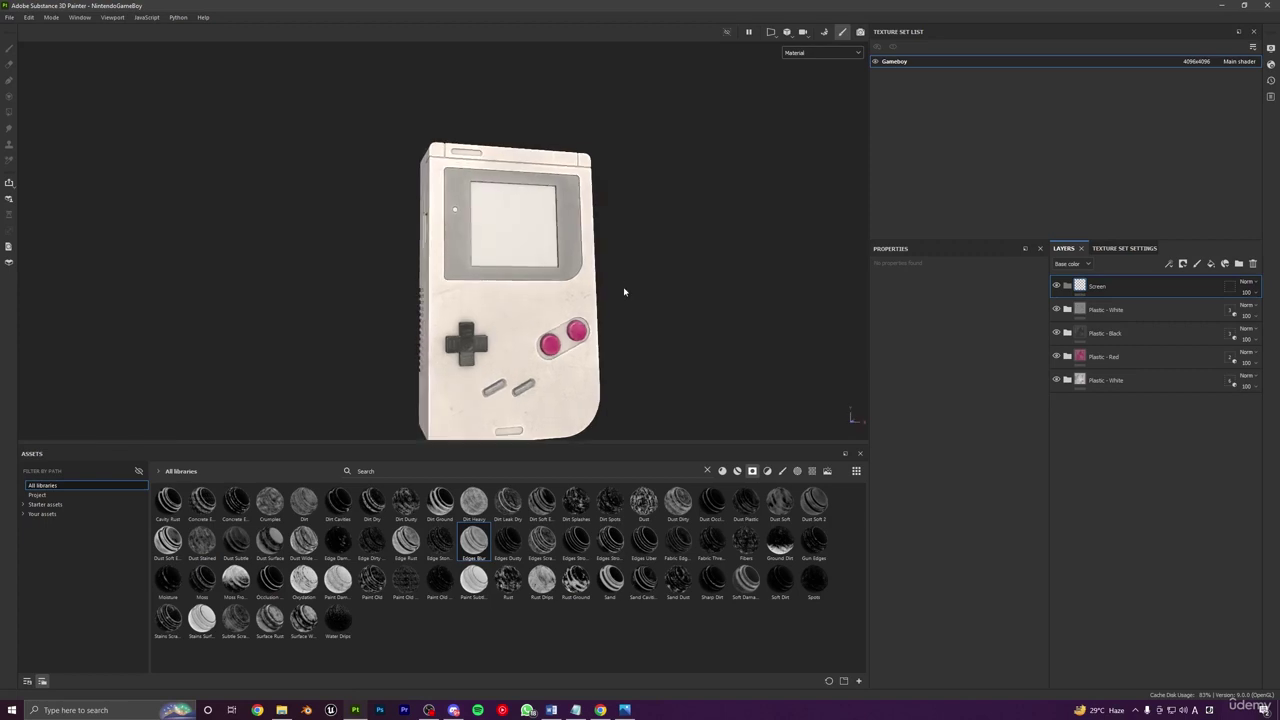
{"action": "key", "text": "ctrl+s"}
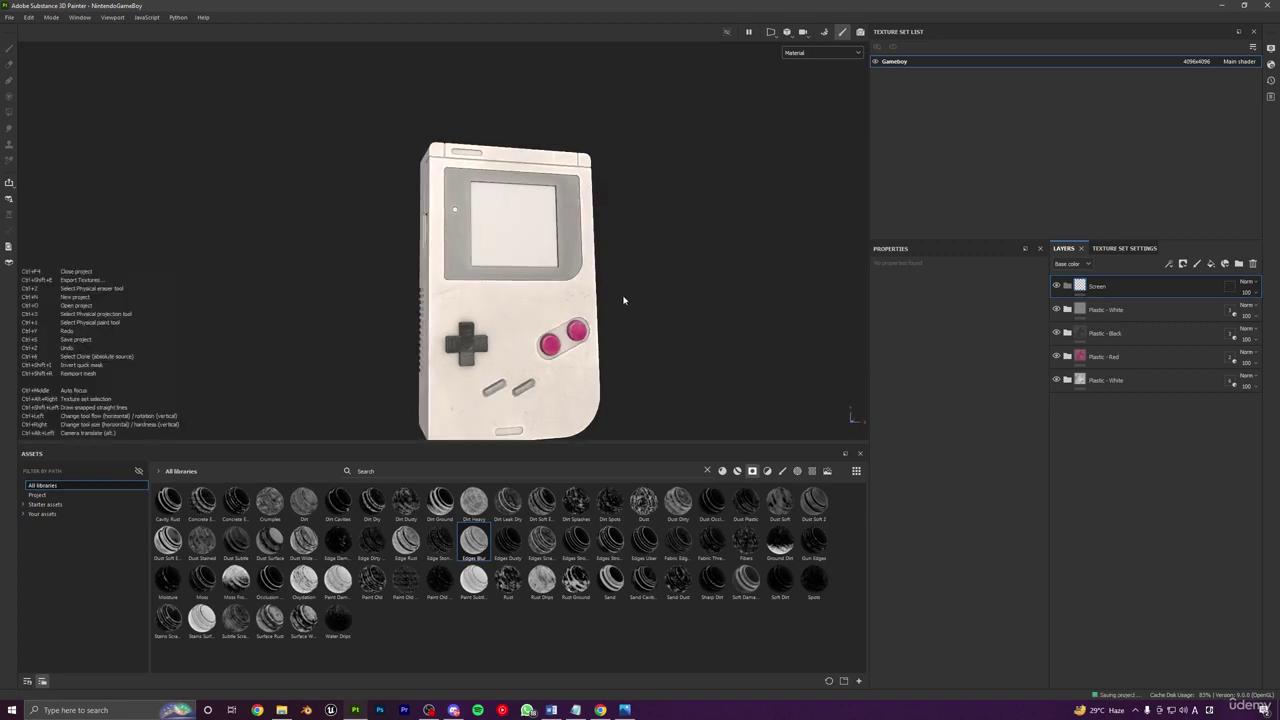
Step: Add a fill layer inside the Screen folder and limit the folder's geometry mask to the display mesh only
{"action": "left_click", "coordinate": [1211, 264]}
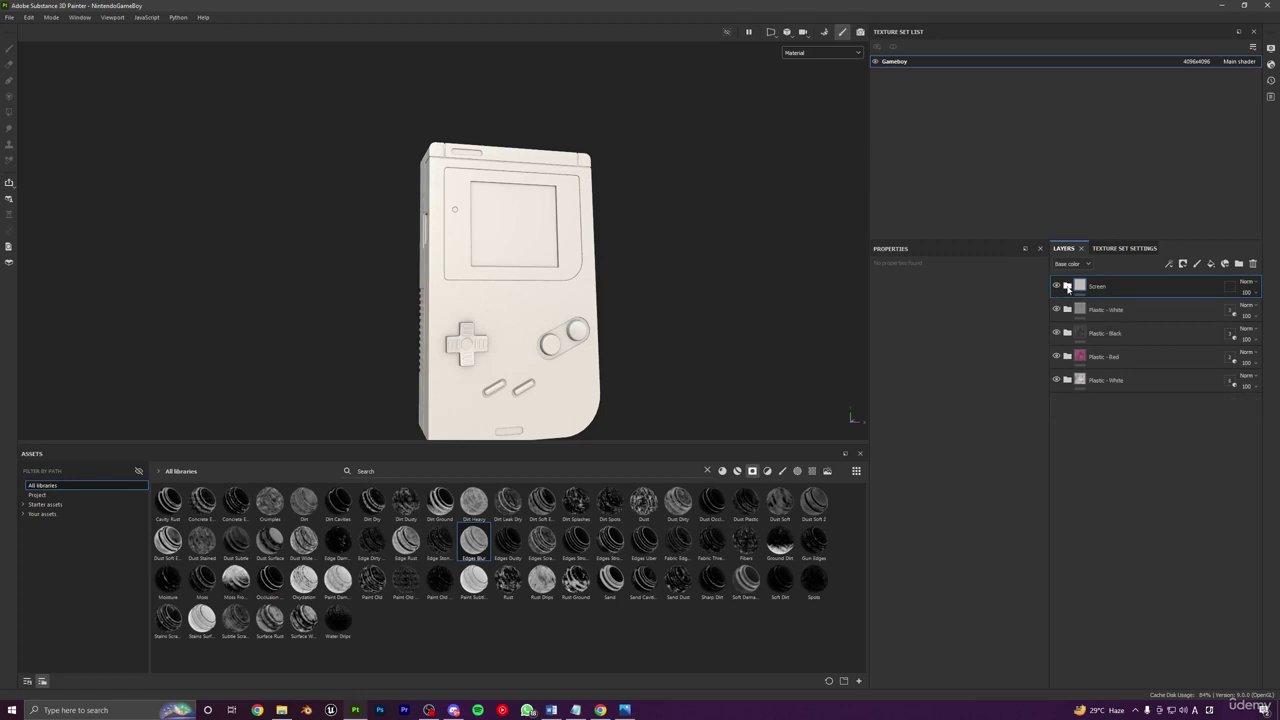
{"action": "left_click", "coordinate": [1229, 286]}
{"action": "right_click", "coordinate": [1229, 288]}
{"action": "left_click", "coordinate": [1187, 336]}
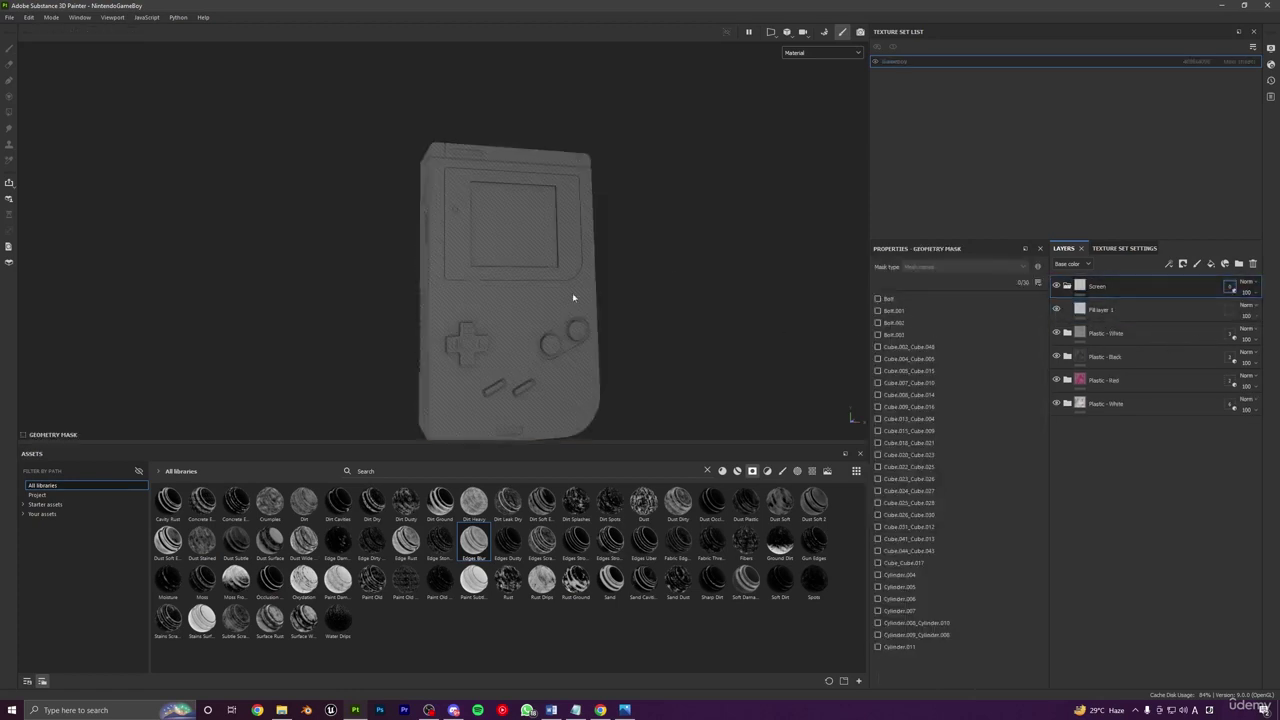
{"action": "left_click", "coordinate": [529, 233]}
{"action": "left_click", "coordinate": [1067, 286]}
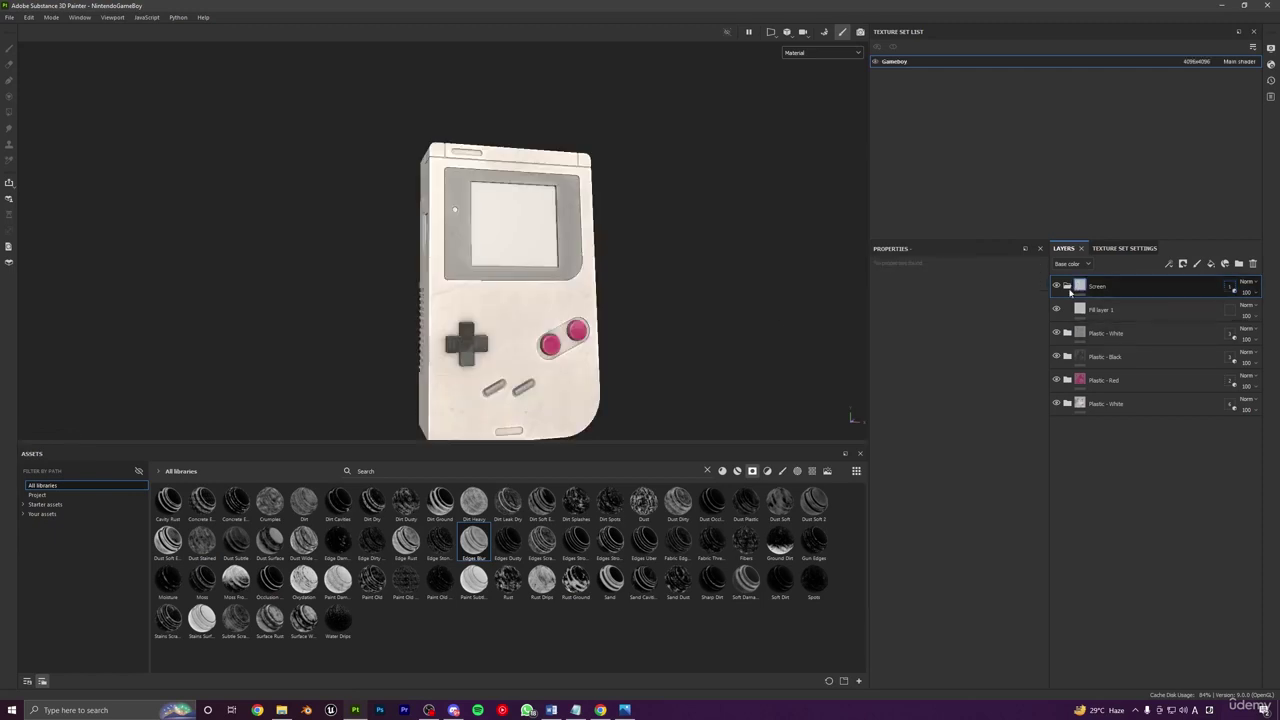
Step: Set the base color of the Screen folder's fill layer to the green 54822F
{"action": "scroll", "coordinate": [400, 394], "scroll_direction": "up", "scroll_amount": 4}
{"action": "left_click", "coordinate": [1095, 310]}
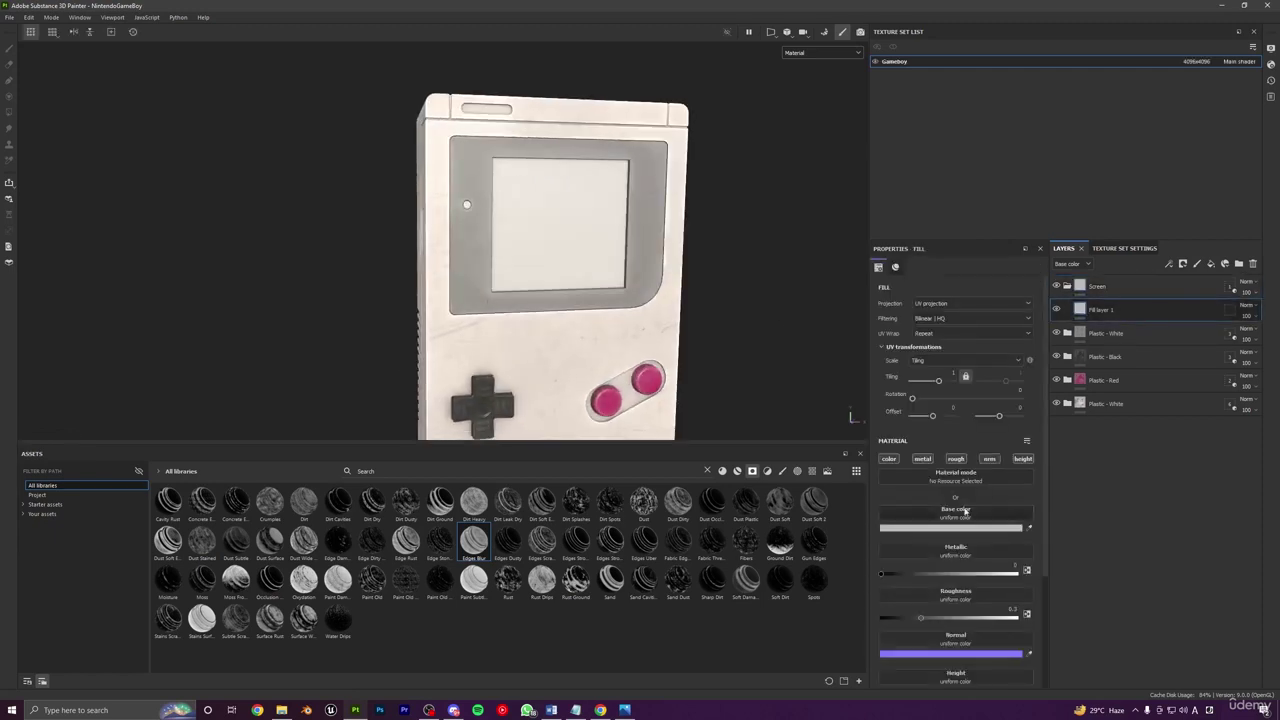
{"action": "left_click", "coordinate": [950, 527]}
{"action": "left_click_drag", "start_coordinate": [854, 333], "coordinate": [854, 316]}
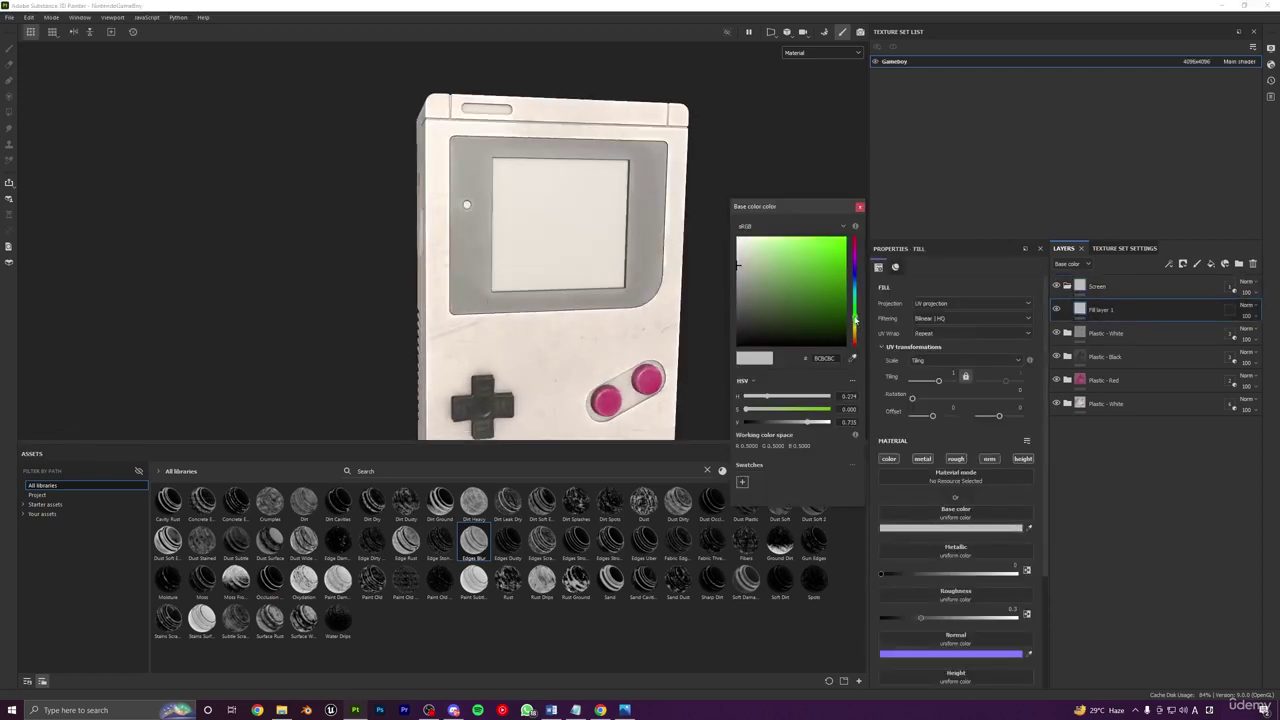
{"action": "left_click_drag", "start_coordinate": [826, 275], "coordinate": [857, 320]}
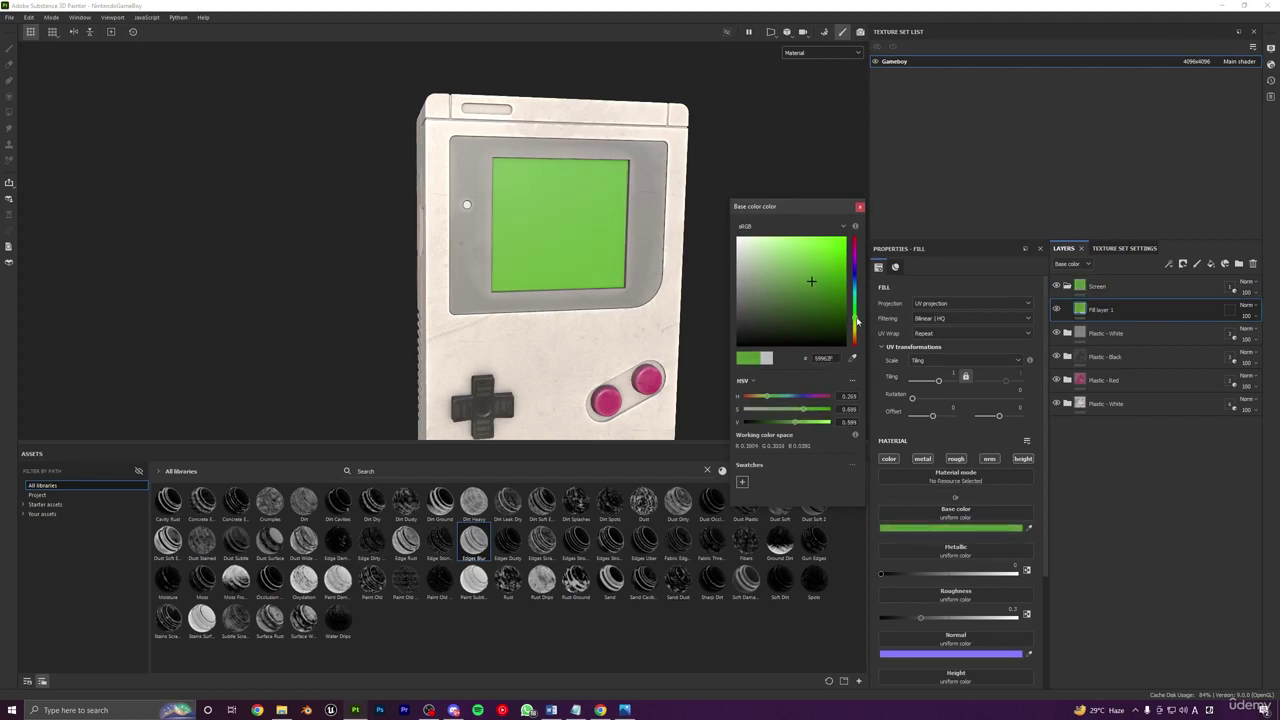
{"action": "left_click_drag", "start_coordinate": [812, 283], "coordinate": [806, 291]}
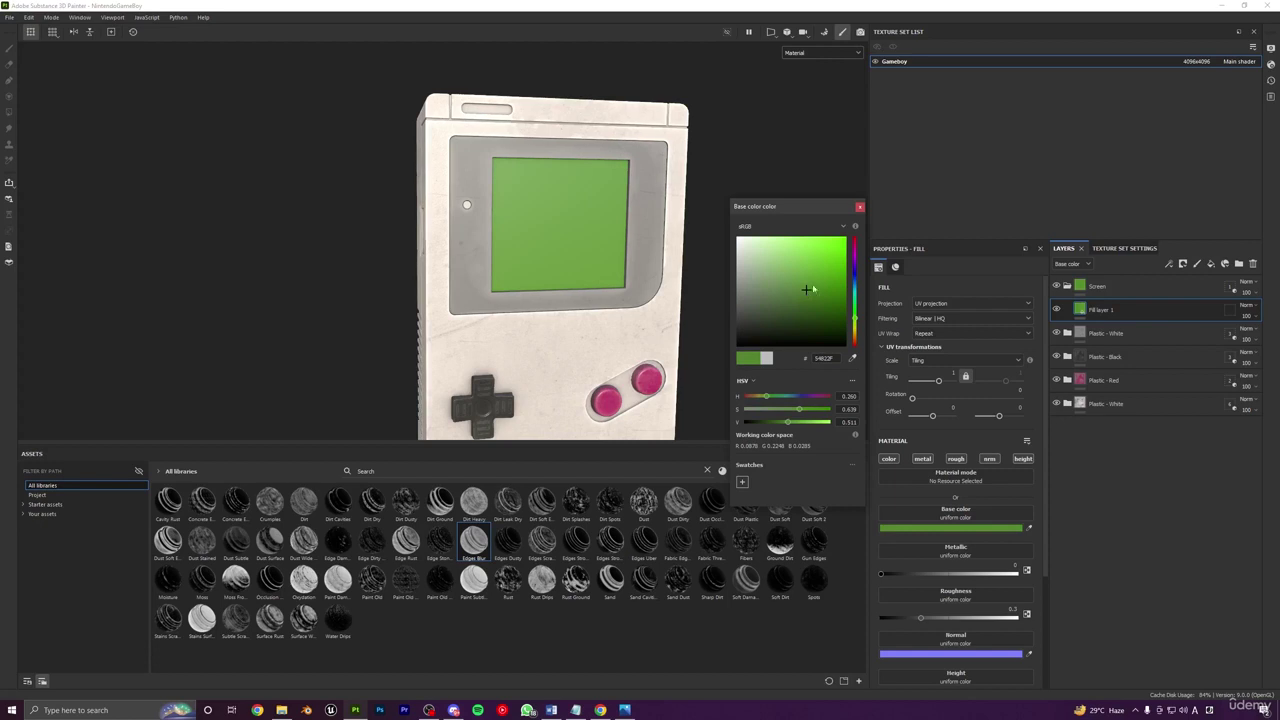
{"action": "left_click", "coordinate": [860, 207]}
Step: Check the green display from several angles and brighten its fill layer's base color to 548D28
{"action": "scroll", "coordinate": [560, 184], "scroll_direction": "down", "scroll_amount": 4}
{"action": "left_click_drag", "start_coordinate": [548, 178], "coordinate": [572, 190], "text": "alt"}
{"action": "scroll", "coordinate": [583, 280], "scroll_direction": "down", "scroll_amount": 3}
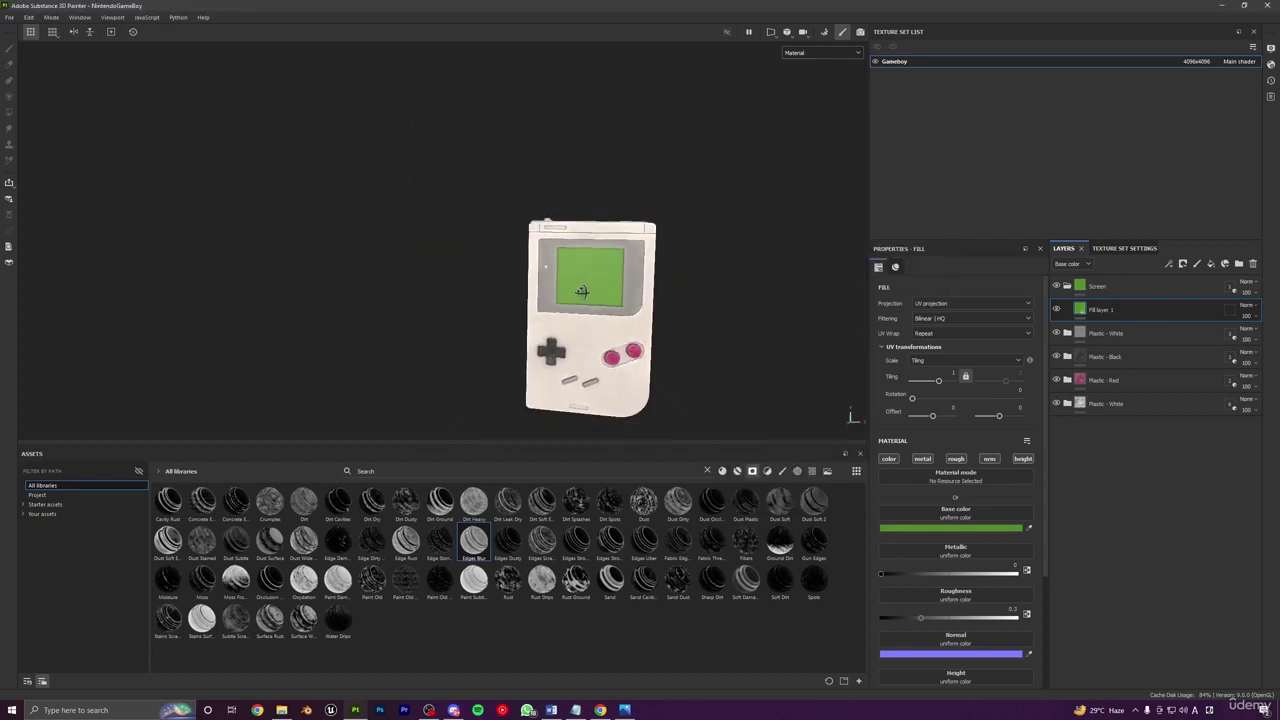
{"action": "left_click_drag", "start_coordinate": [583, 291], "coordinate": [646, 289], "text": "alt"}
{"action": "scroll", "coordinate": [606, 225], "scroll_direction": "up", "scroll_amount": 5}
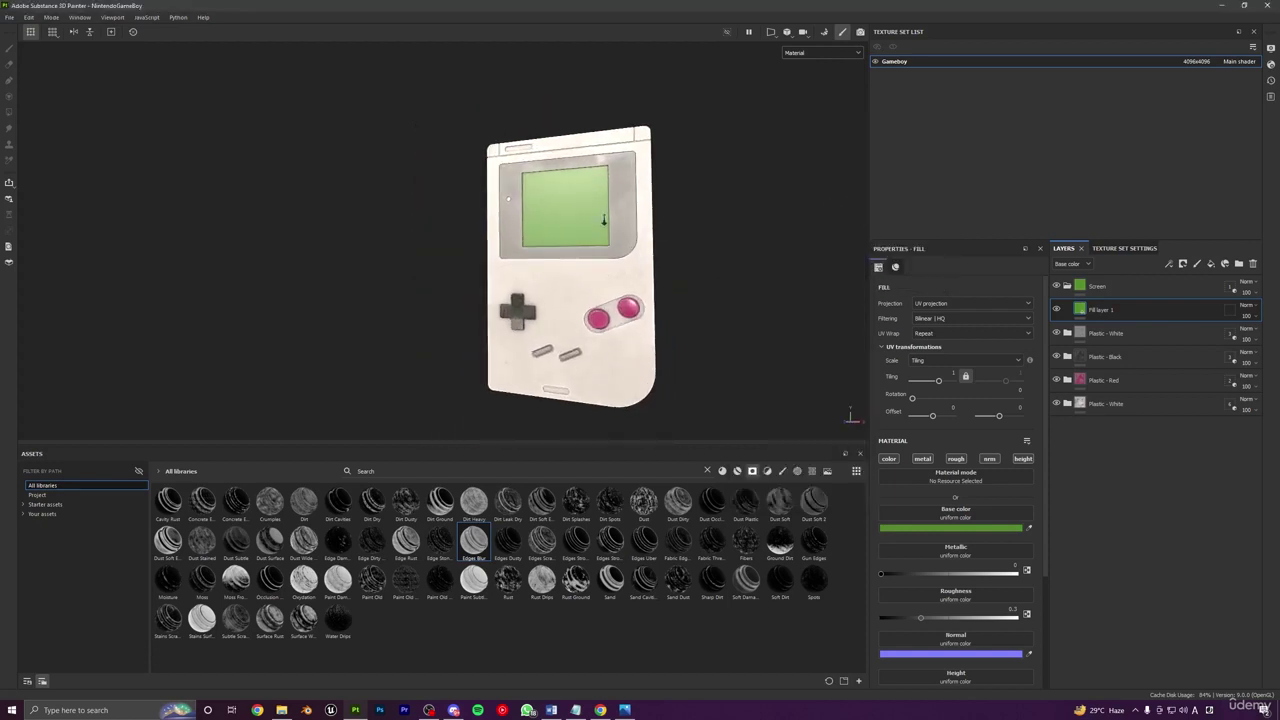
{"action": "left_click", "coordinate": [946, 528]}
{"action": "left_click", "coordinate": [810, 284]}
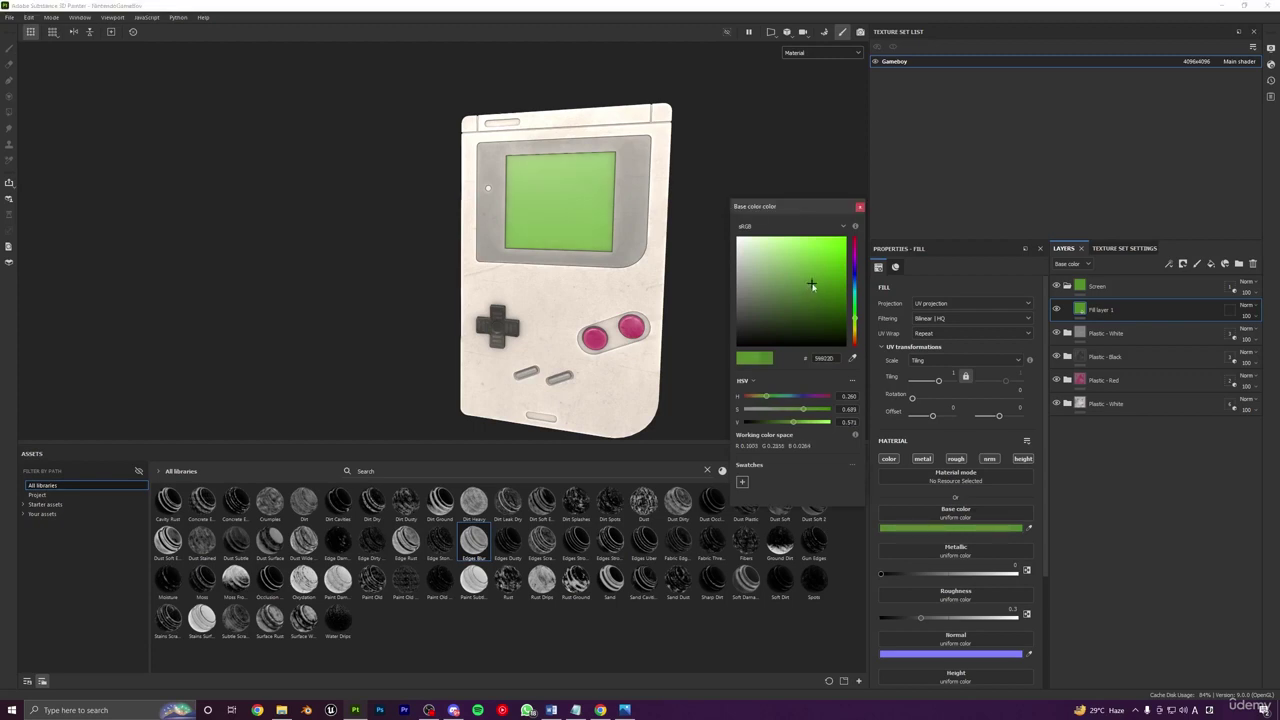
{"action": "left_click", "coordinate": [861, 207]}
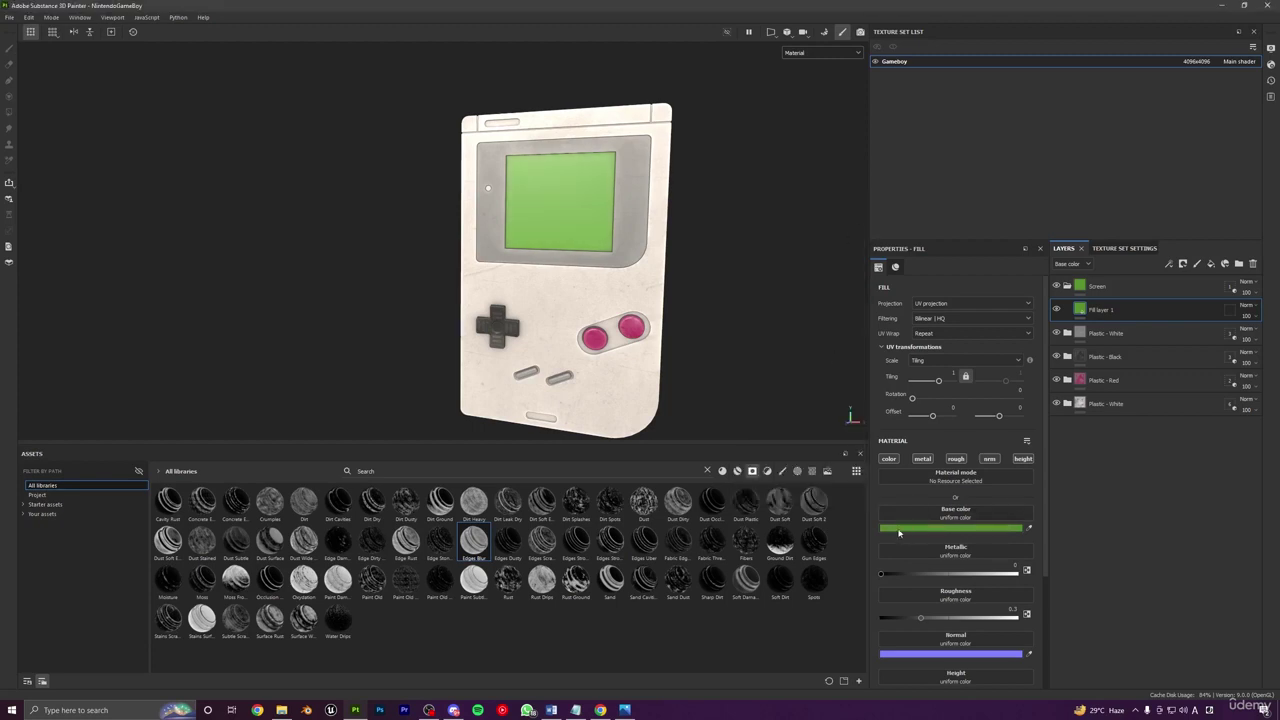
Step: Set the roughness of the display's fill layer to 0 and check its reflections from several angles
{"action": "scroll", "coordinate": [592, 277], "scroll_direction": "up", "scroll_amount": 4}
{"action": "left_click_drag", "start_coordinate": [592, 277], "coordinate": [604, 300], "text": "alt"}
{"action": "middle_click_drag", "start_coordinate": [604, 300], "coordinate": [628, 351], "text": "alt"}
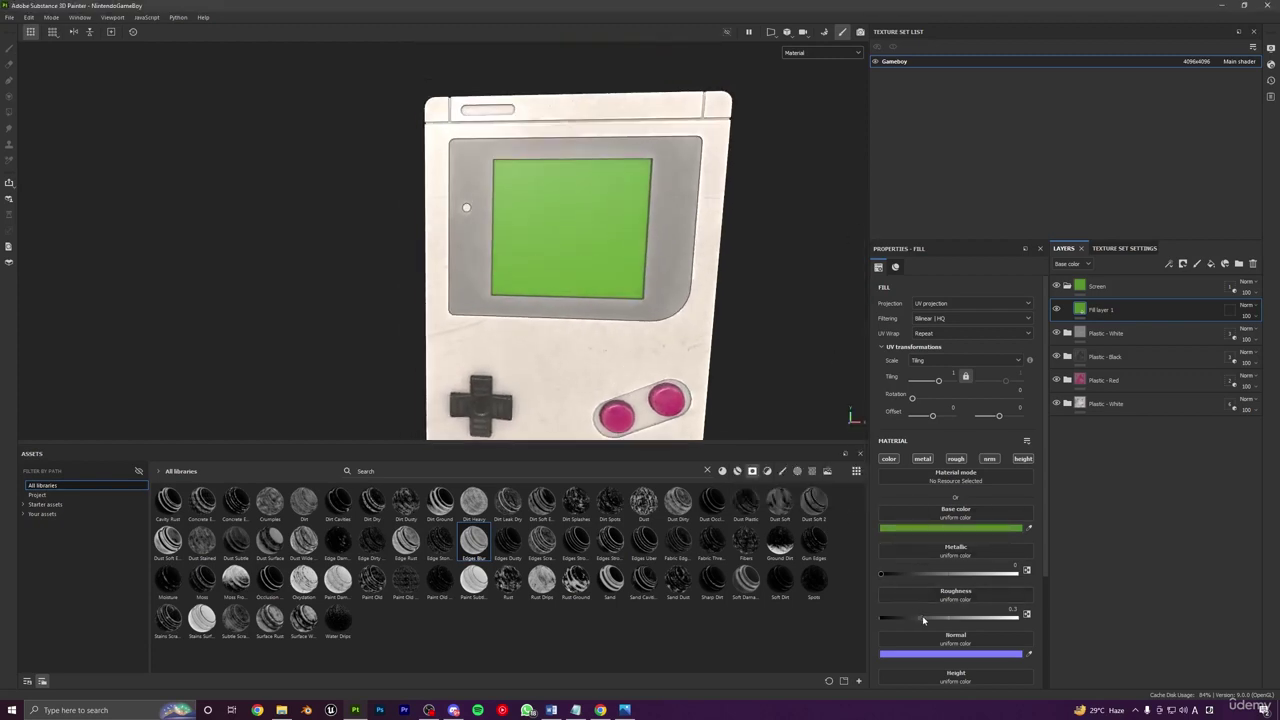
{"action": "left_click_drag", "start_coordinate": [923, 620], "coordinate": [837, 623]}
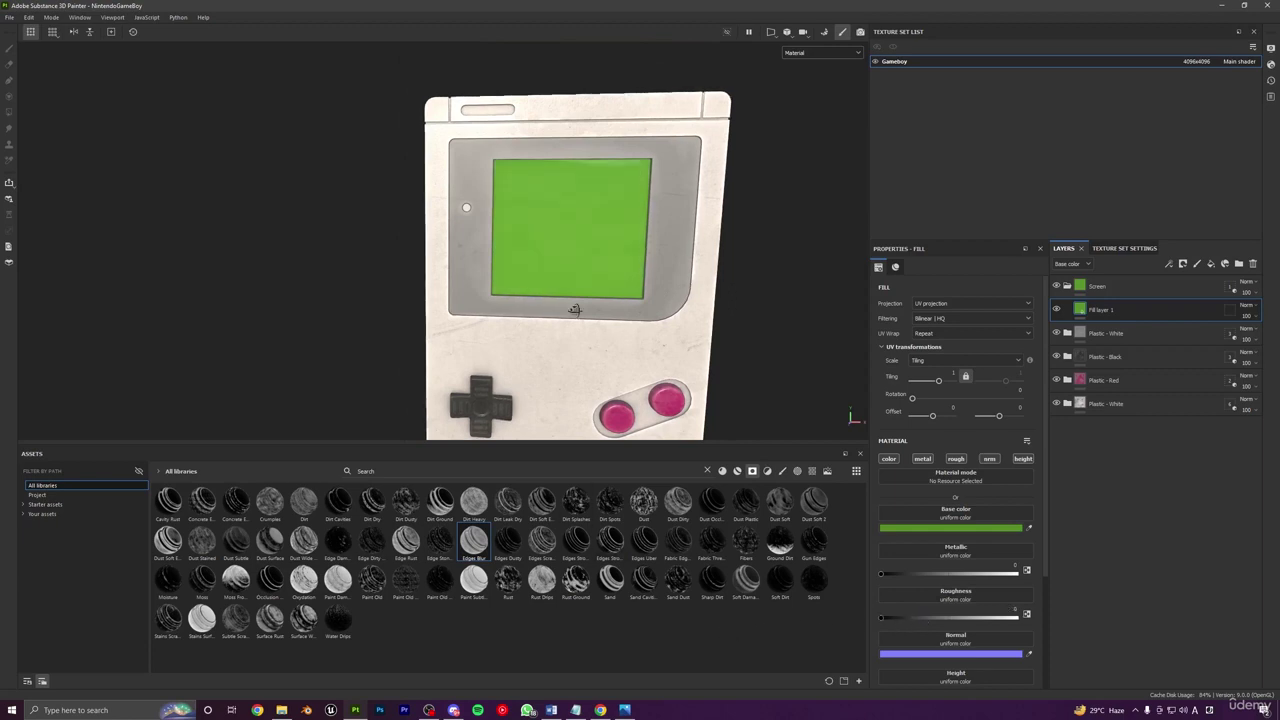
{"action": "left_click_drag", "start_coordinate": [569, 300], "coordinate": [526, 182], "text": "alt"}
{"action": "scroll", "coordinate": [526, 182], "scroll_direction": "down", "scroll_amount": 5}
{"action": "middle_click_drag", "start_coordinate": [560, 337], "coordinate": [578, 277], "text": "alt"}
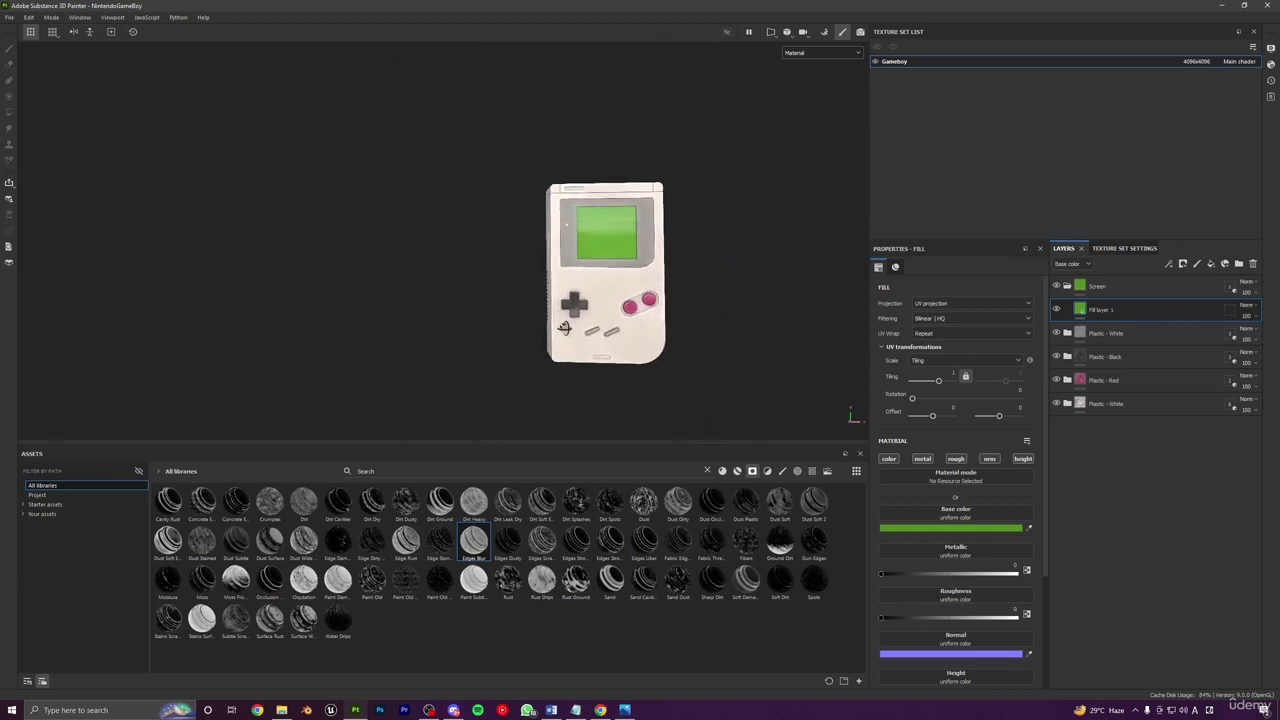
{"action": "left_click_drag", "start_coordinate": [560, 285], "coordinate": [483, 334], "text": "alt"}
Step: Set the display's fill layer to the paler green base color 7EAB5A and check it on the whole device
{"action": "left_click", "coordinate": [974, 528]}
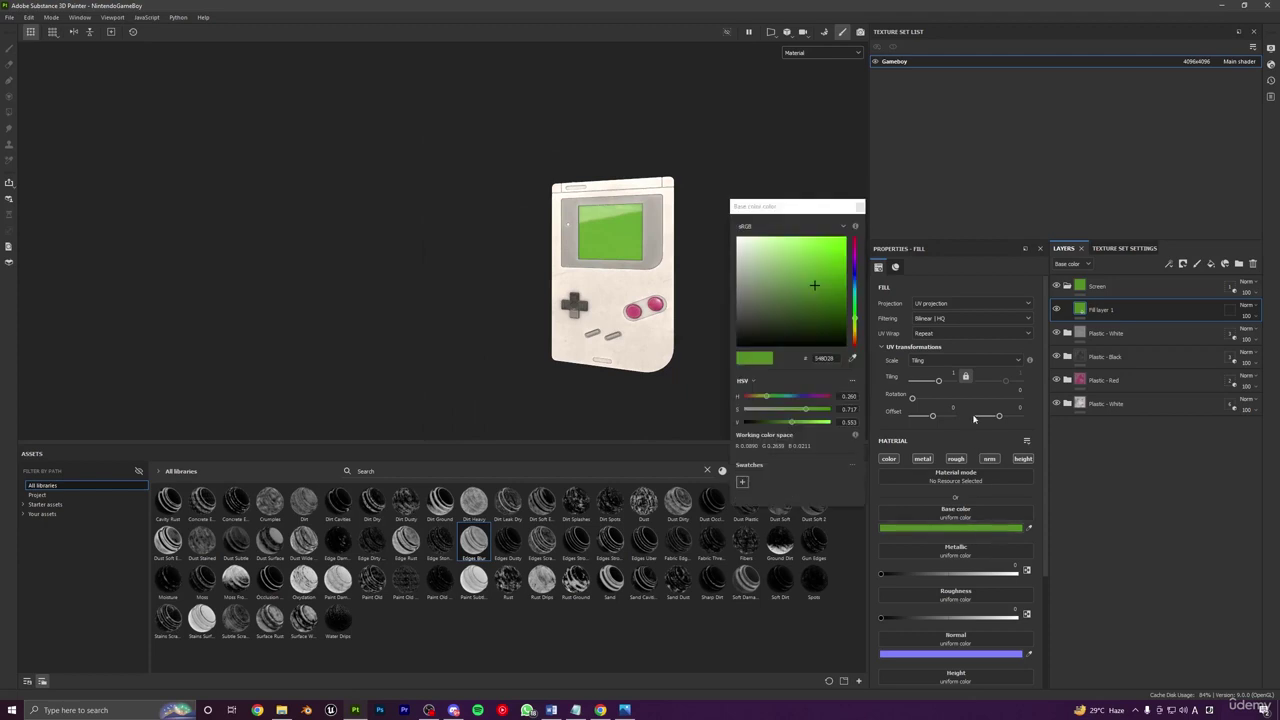
{"action": "left_click_drag", "start_coordinate": [826, 287], "coordinate": [795, 270]}
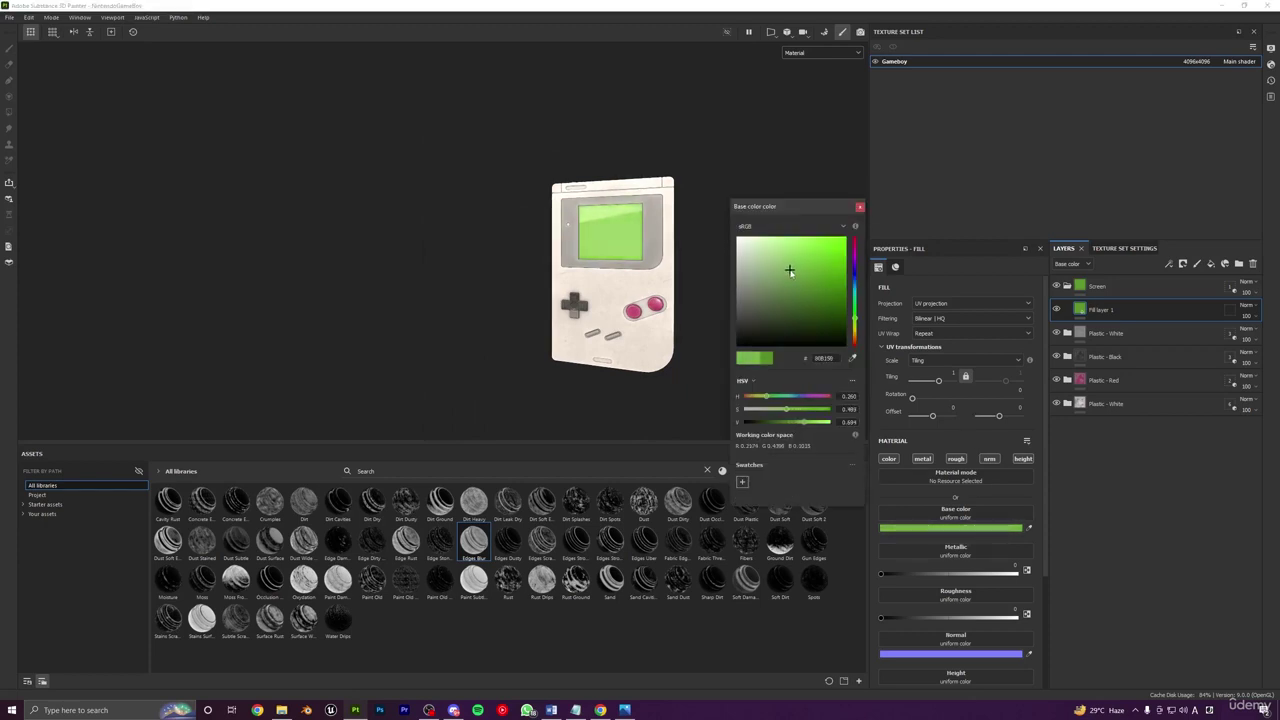
{"action": "left_click_drag", "start_coordinate": [645, 288], "coordinate": [682, 284], "text": "alt"}
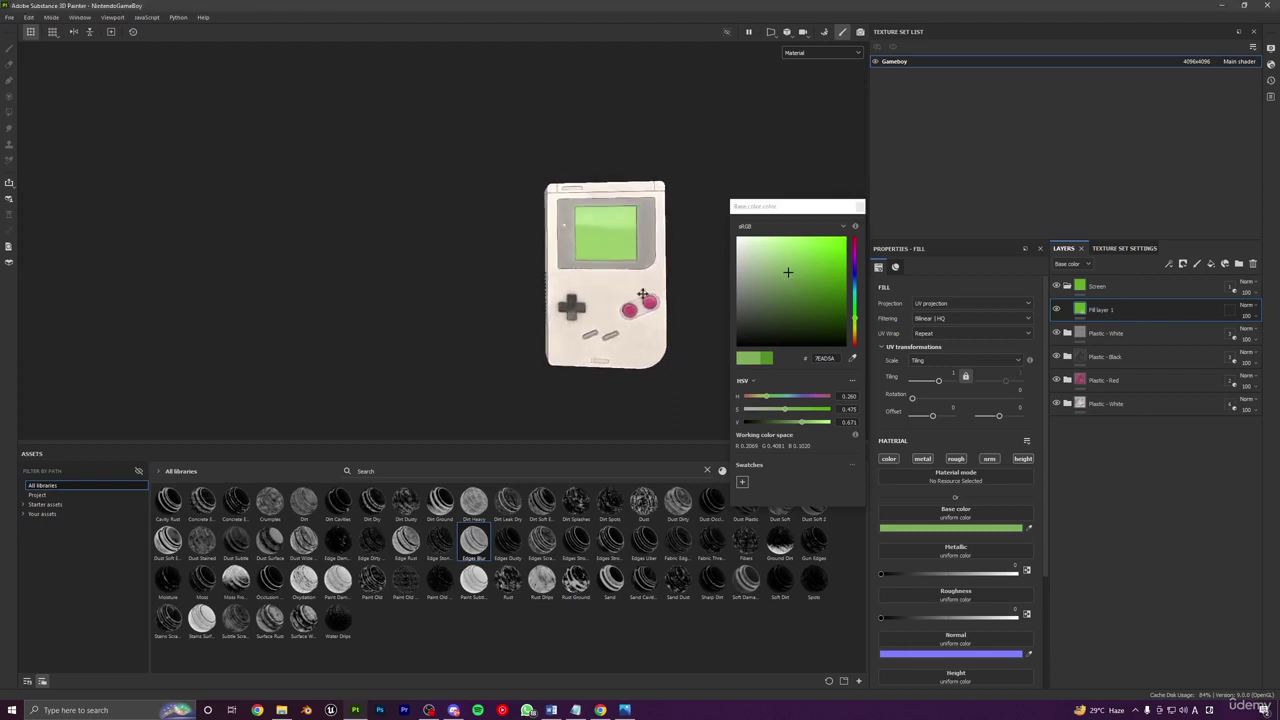
{"action": "middle_click_drag", "start_coordinate": [682, 284], "coordinate": [588, 270], "text": "alt"}
{"action": "left_click_drag", "start_coordinate": [588, 270], "coordinate": [543, 274], "text": "alt"}
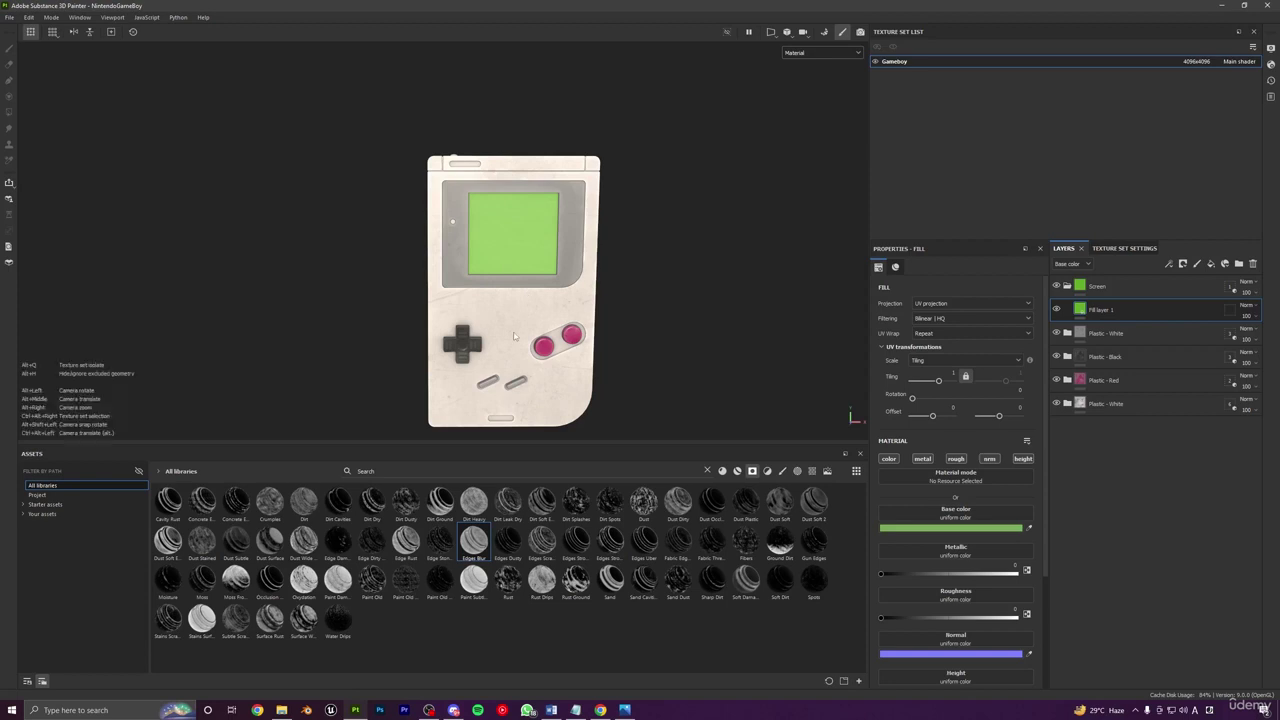
{"action": "left_click_drag", "start_coordinate": [518, 334], "coordinate": [578, 319], "text": "alt"}
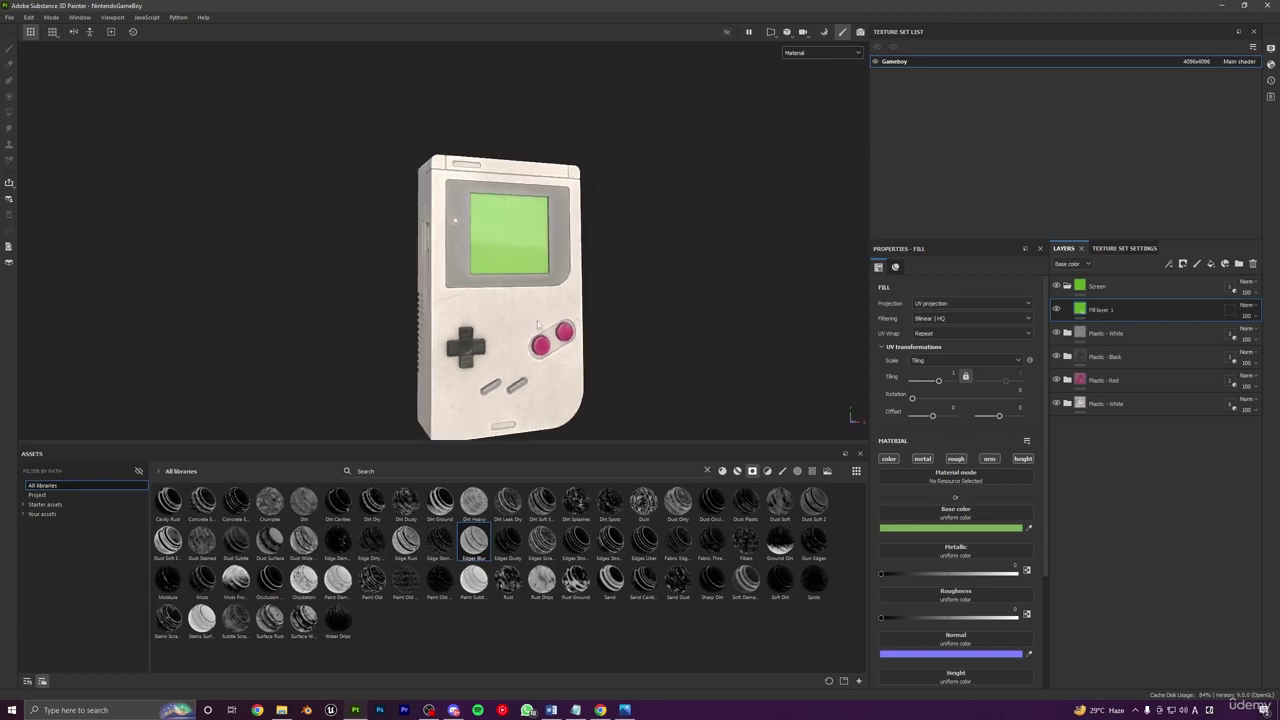